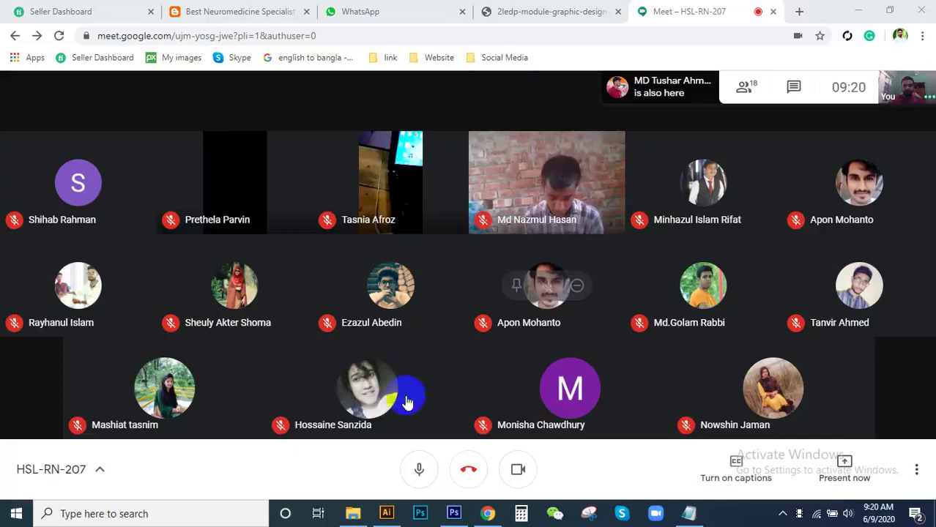
Step: Check the course module PDF tab, then return to the Meet call showing own camera
click(798, 514)
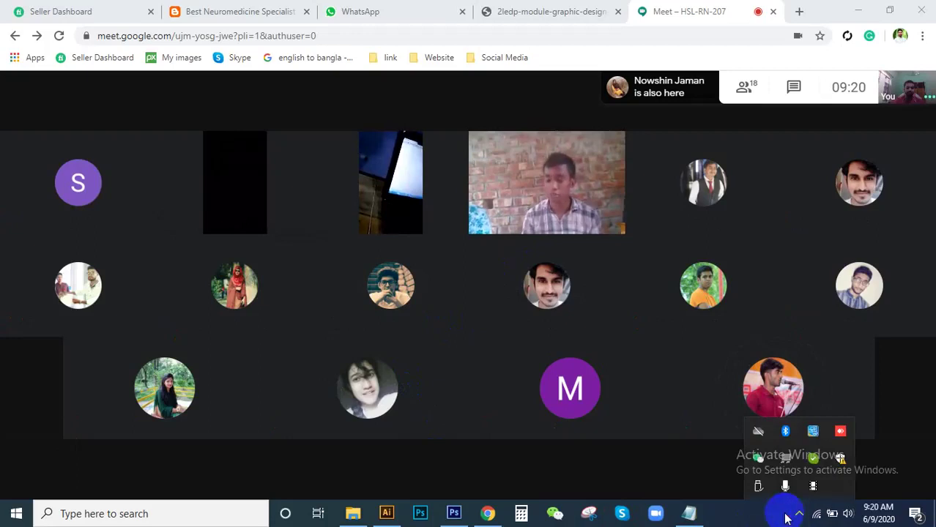
click(812, 487)
mouse_move(469, 286)
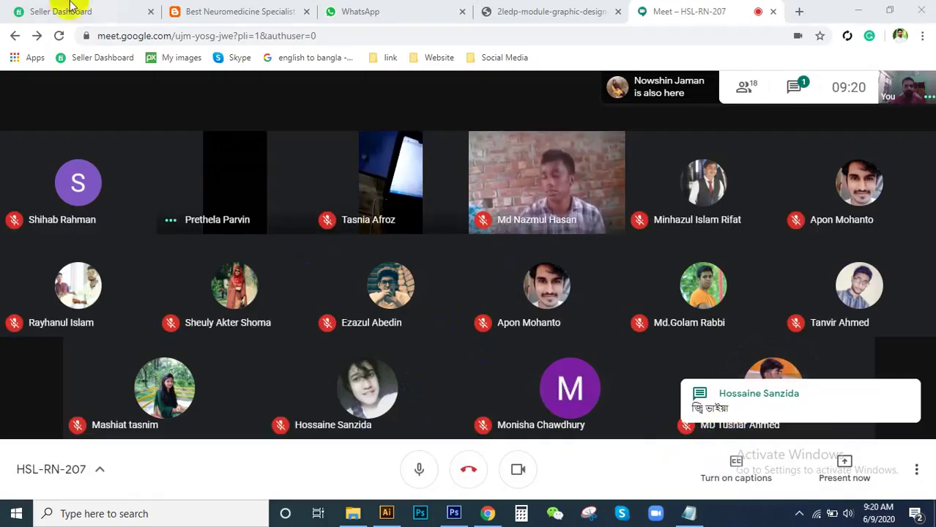
click(212, 11)
click(381, 10)
click(512, 11)
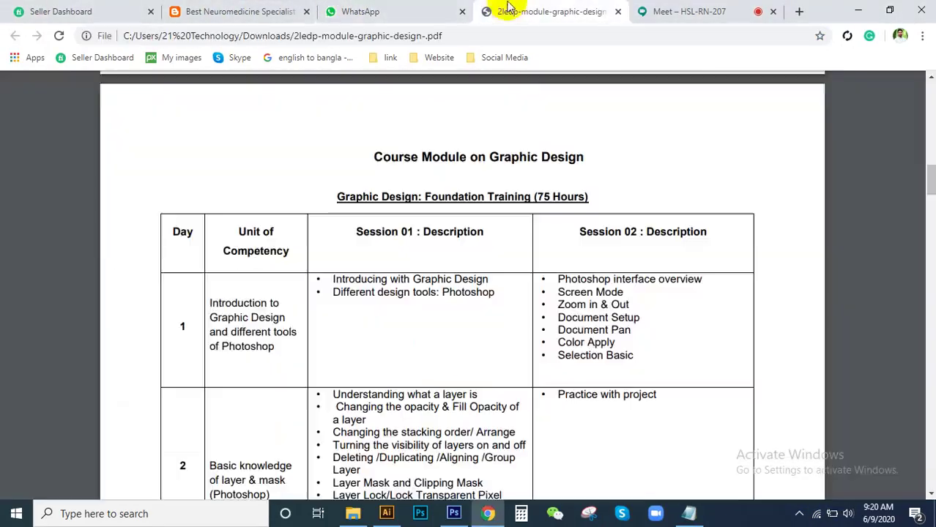
click(656, 13)
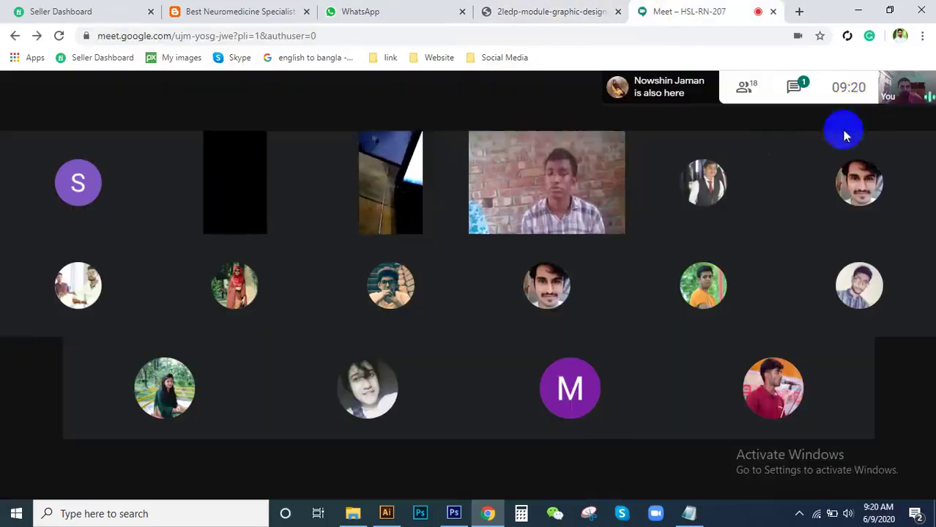
click(911, 97)
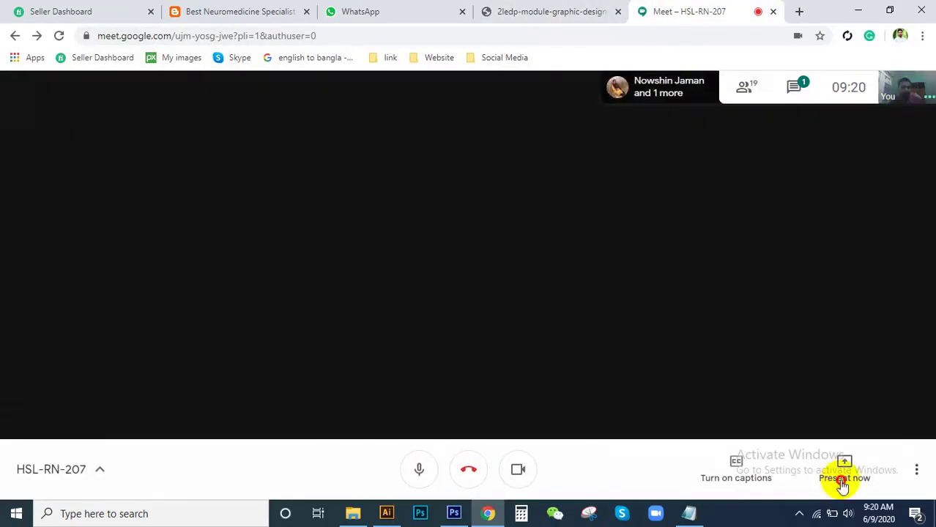
Step: Share the entire screen to the Meet call via Present now
click(842, 485)
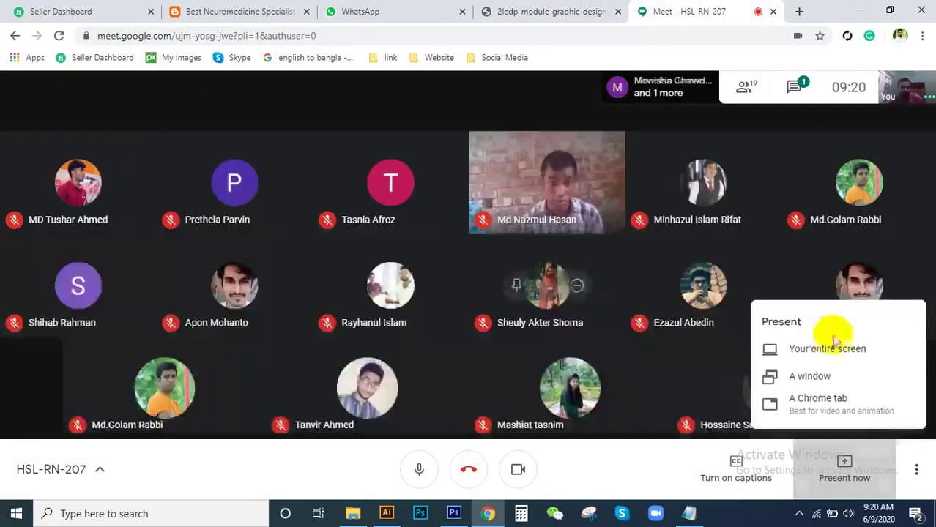
click(776, 349)
click(424, 212)
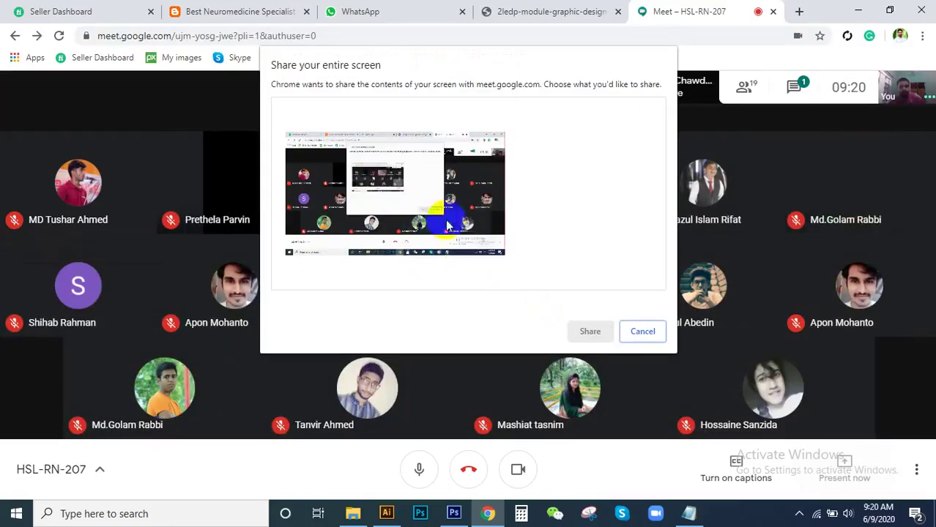
click(594, 335)
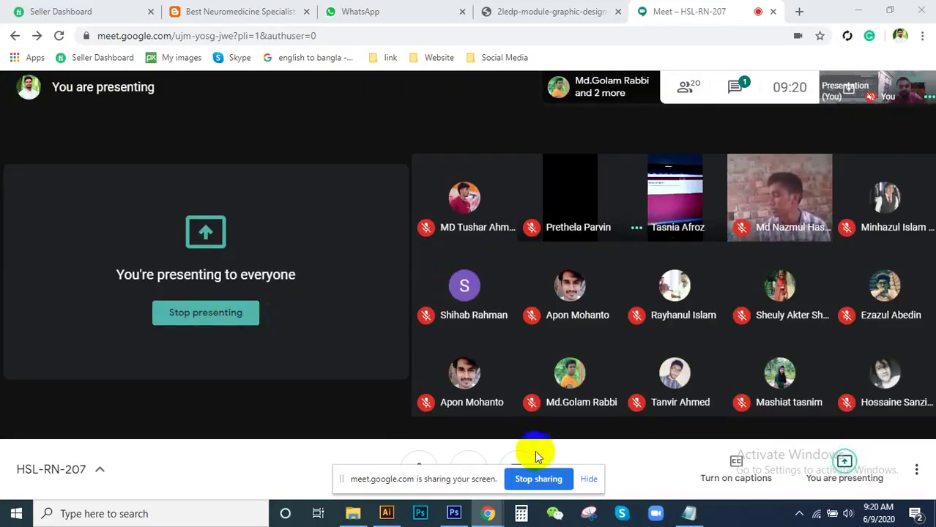
click(455, 513)
click(477, 203)
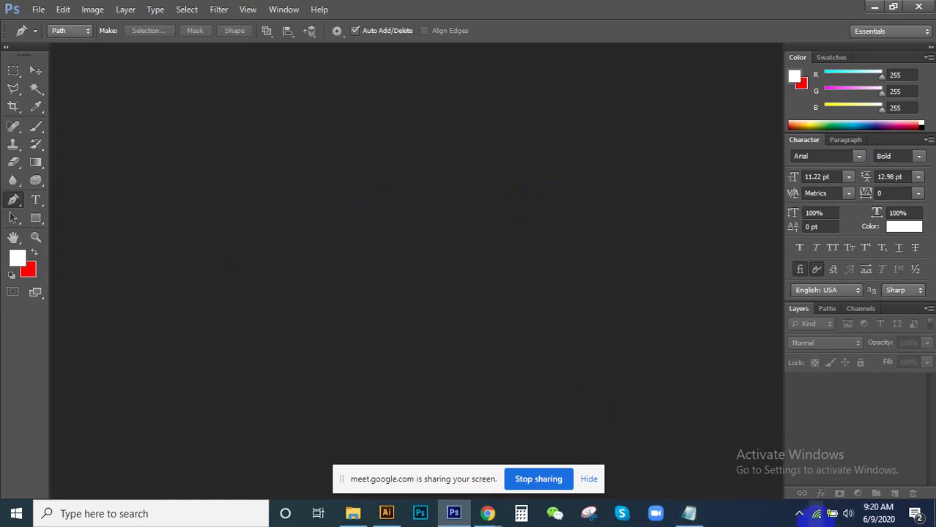
click(800, 515)
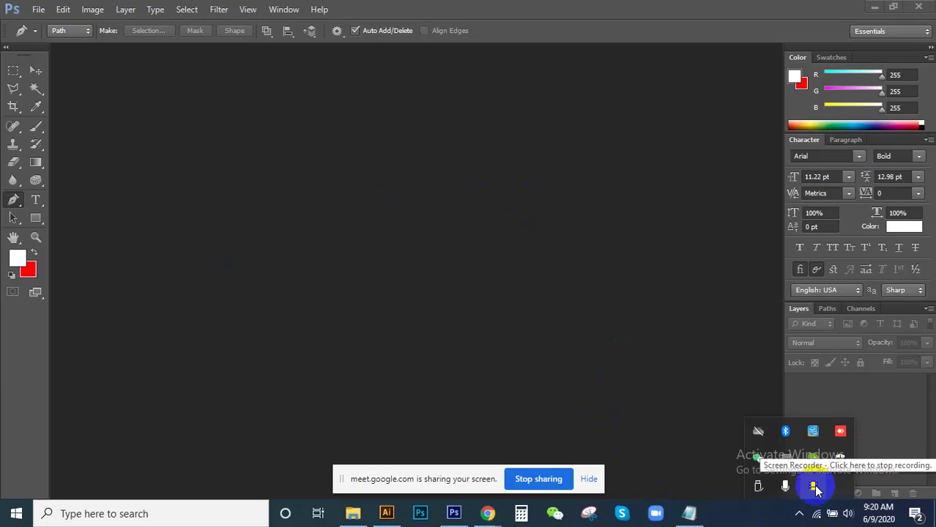
click(723, 510)
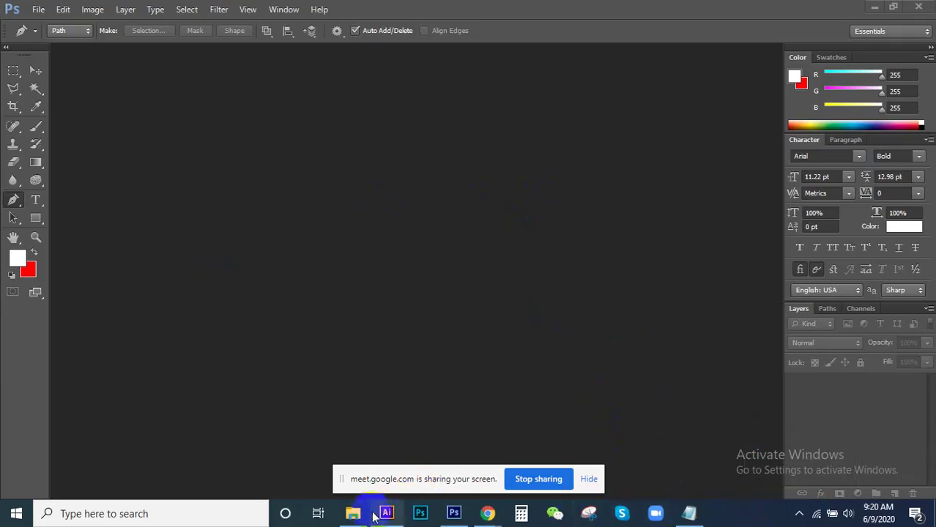
mouse_move(487, 513)
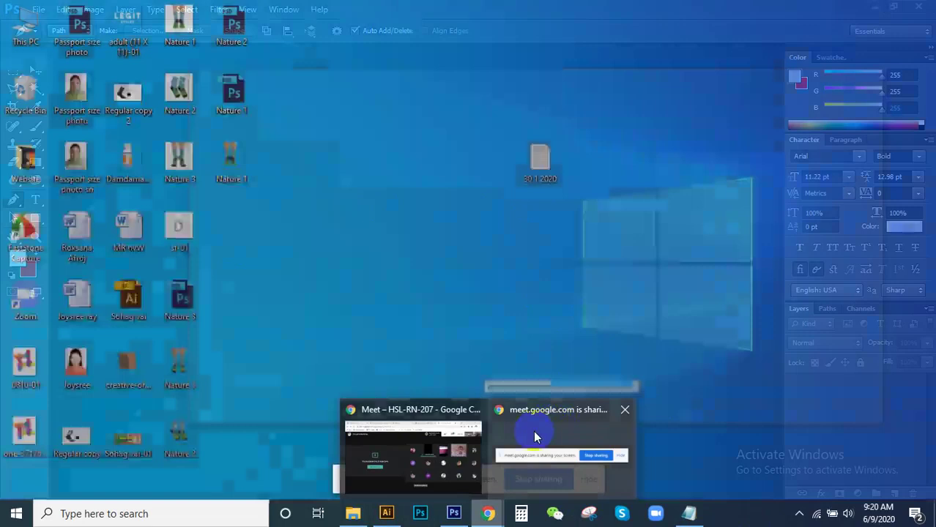
click(533, 432)
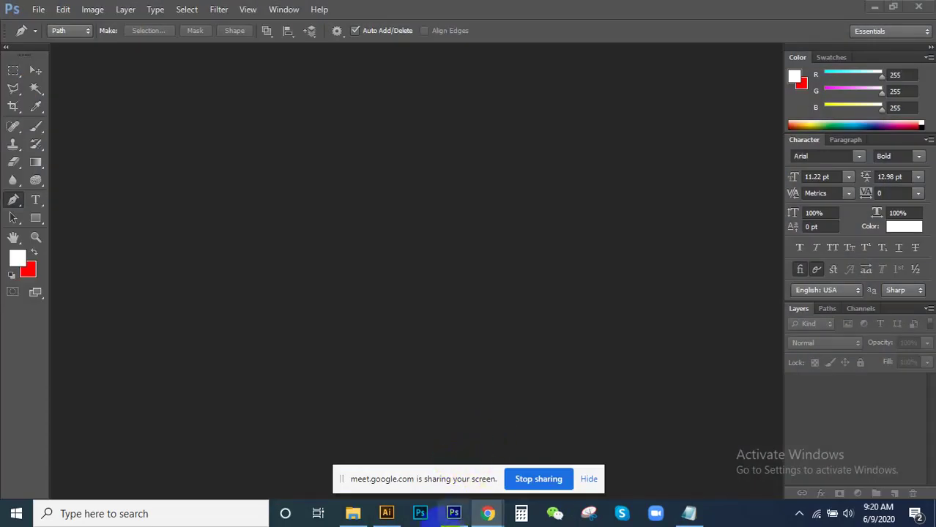
mouse_move(487, 514)
click(429, 450)
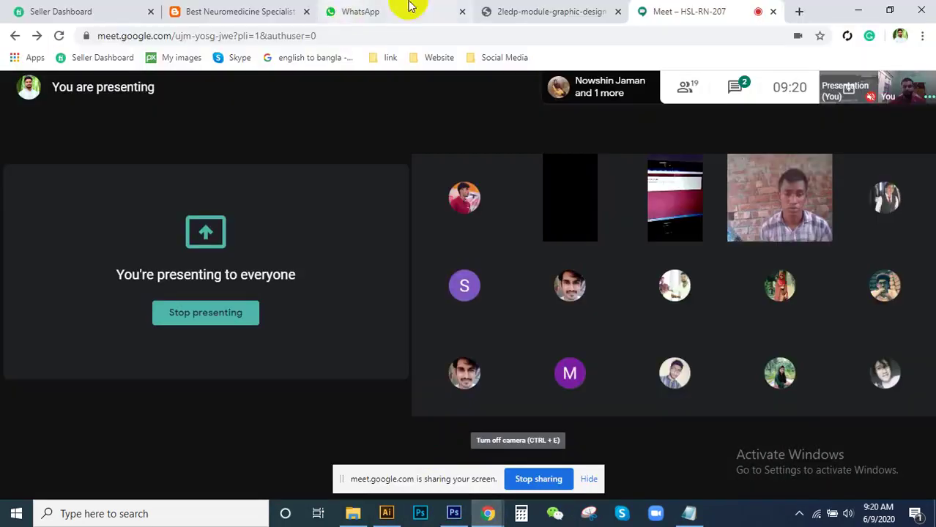
click(523, 6)
scroll(557, 334, down, 2)
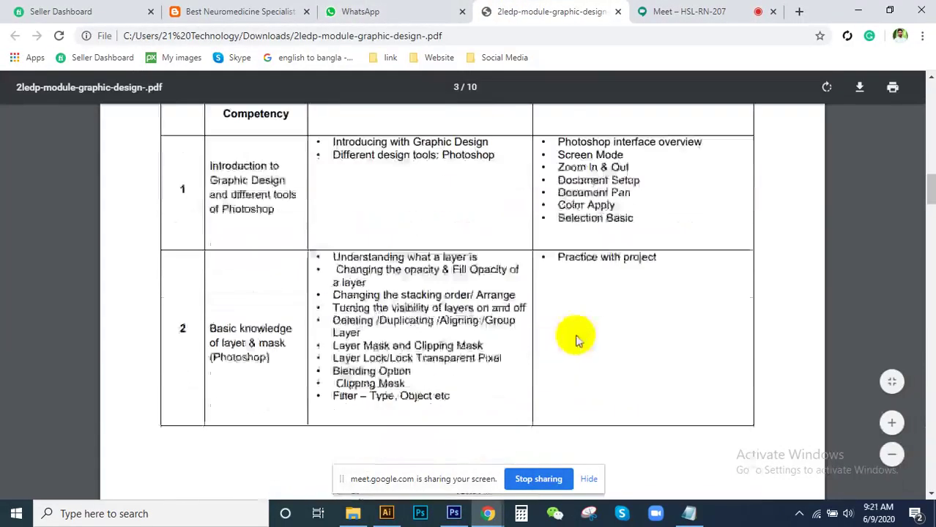
scroll(578, 329, up, 2)
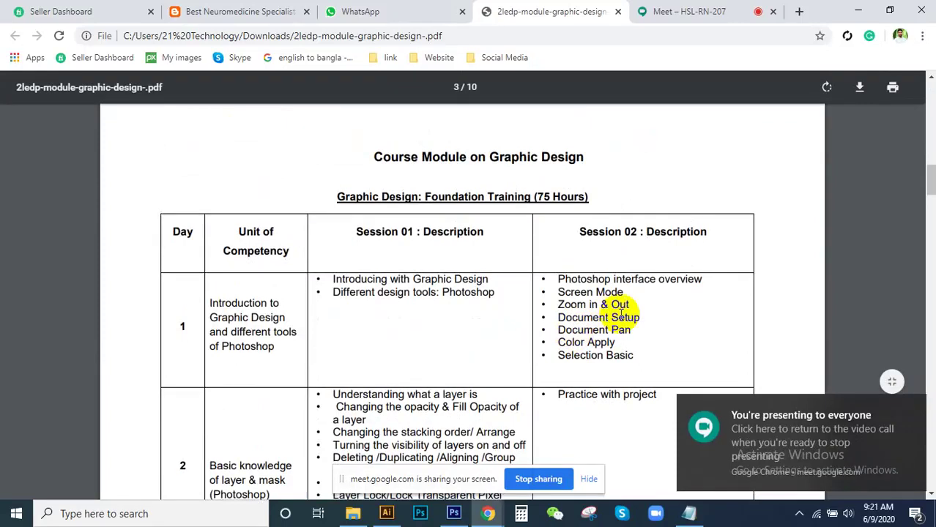
drag(557, 279, 644, 331)
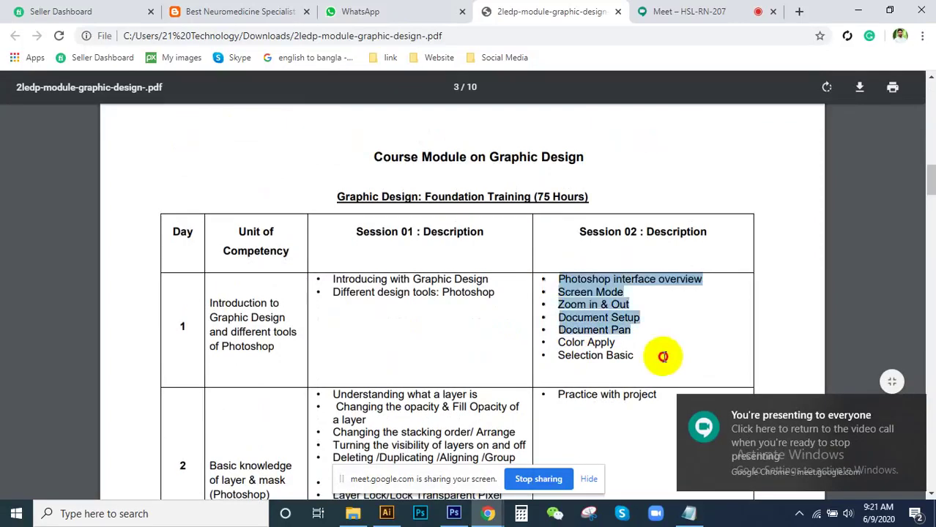
drag(670, 361, 634, 357)
click(634, 356)
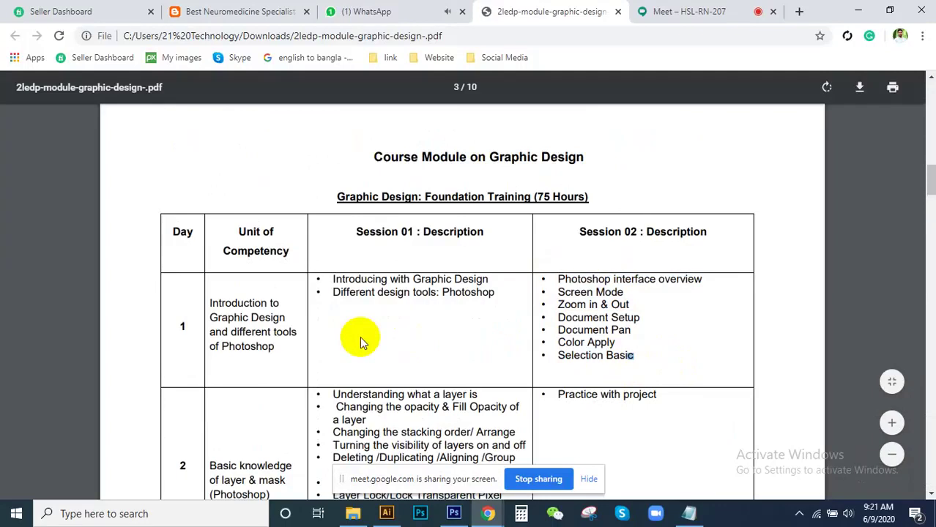
click(685, 11)
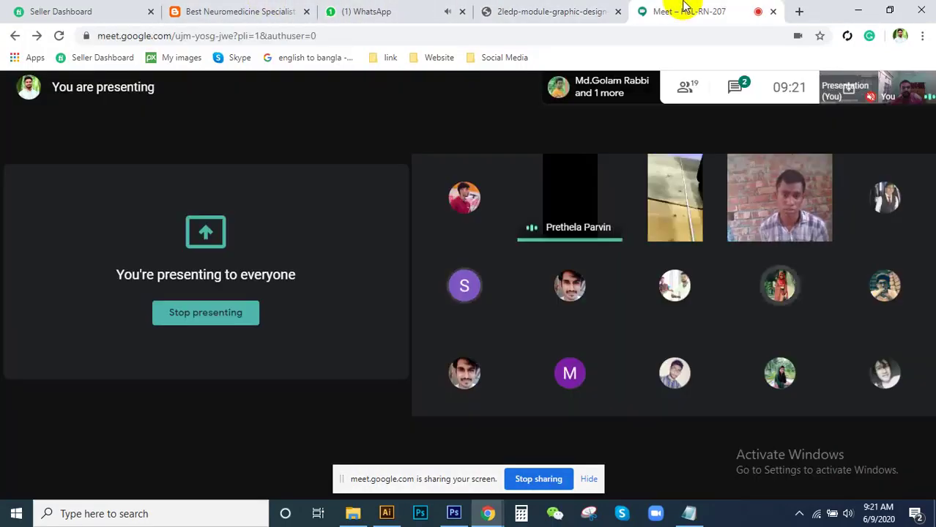
click(381, 11)
mouse_move(146, 230)
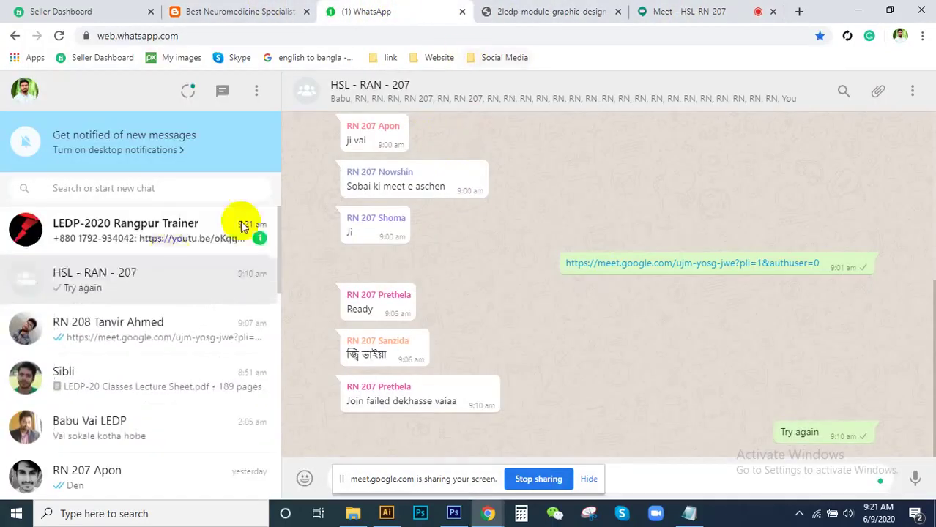
click(163, 245)
click(512, 11)
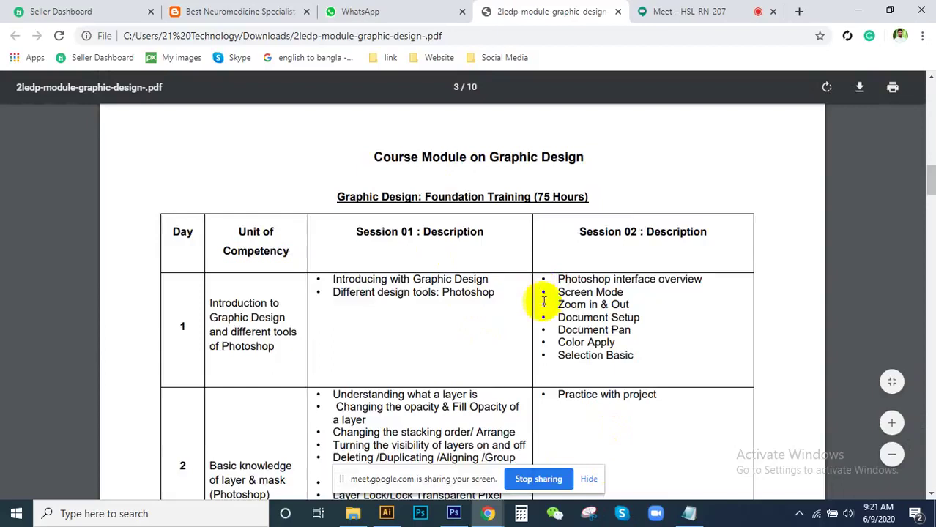
scroll(539, 300, down, 1)
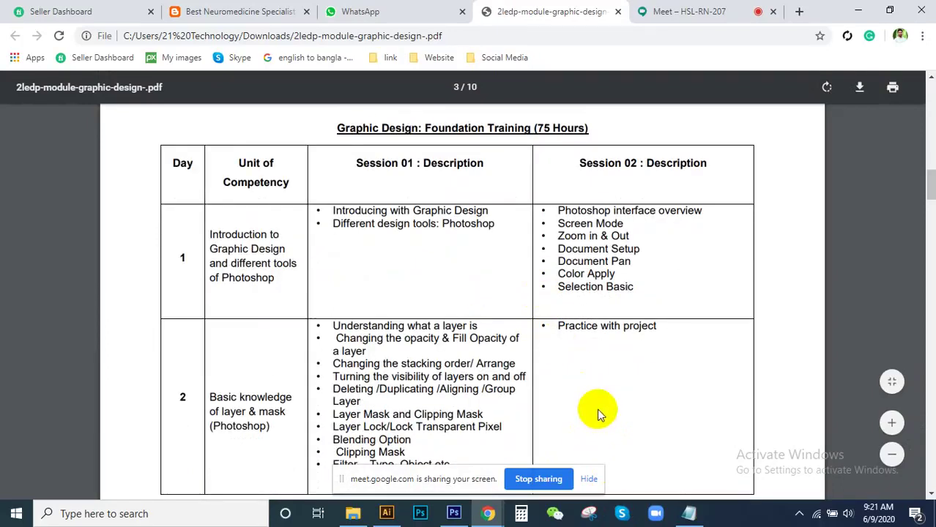
scroll(596, 393, up, 1)
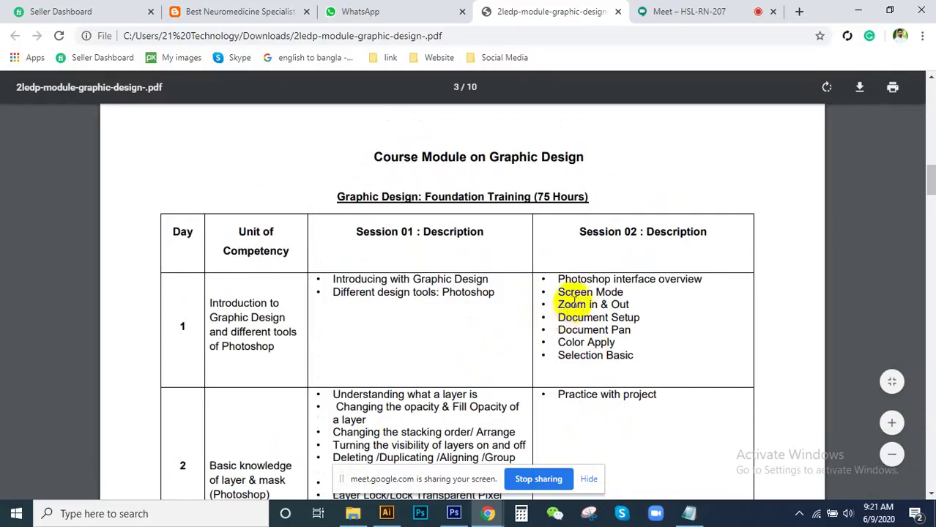
scroll(574, 295, down, 1)
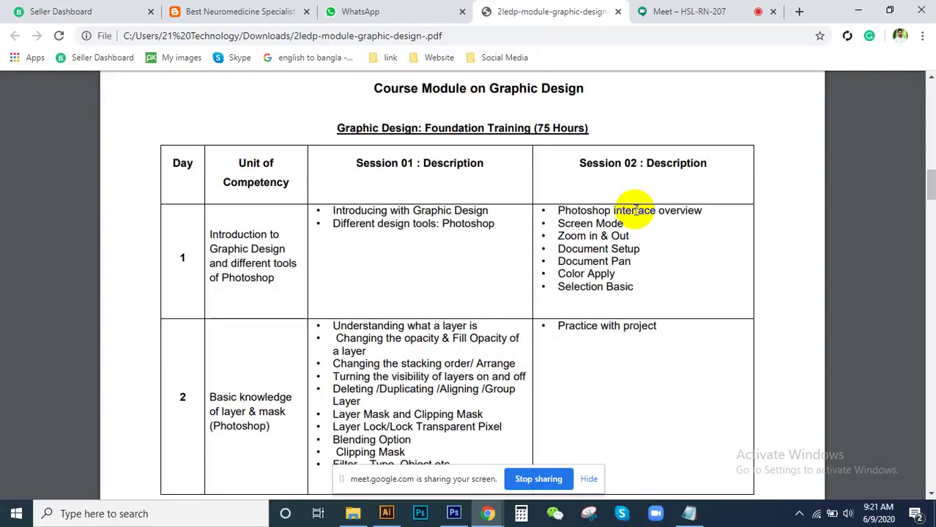
click(689, 11)
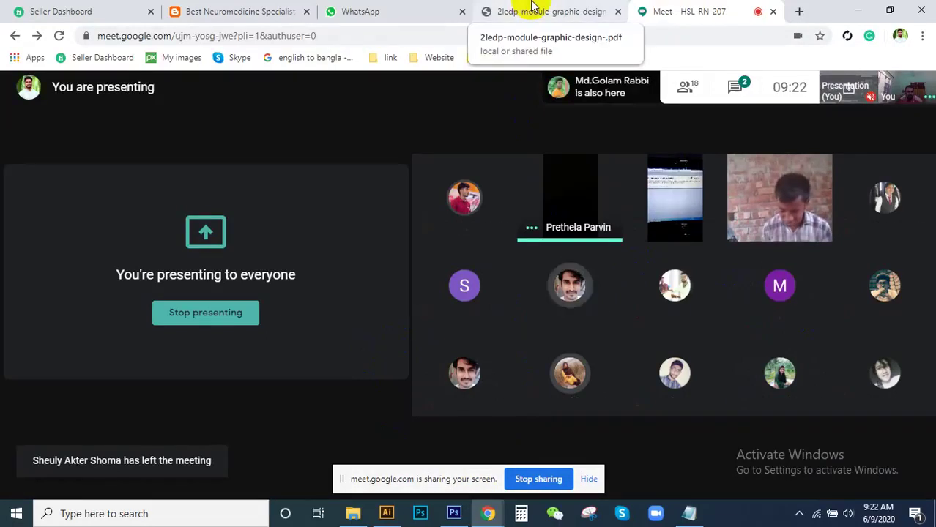
Step: Glance at the course module PDF, then open the Meet chat messages
click(532, 5)
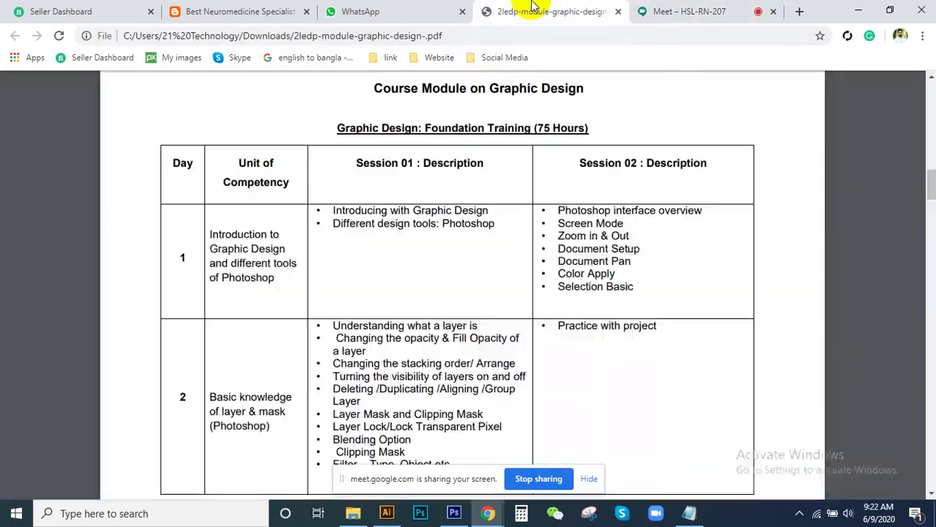
click(708, 9)
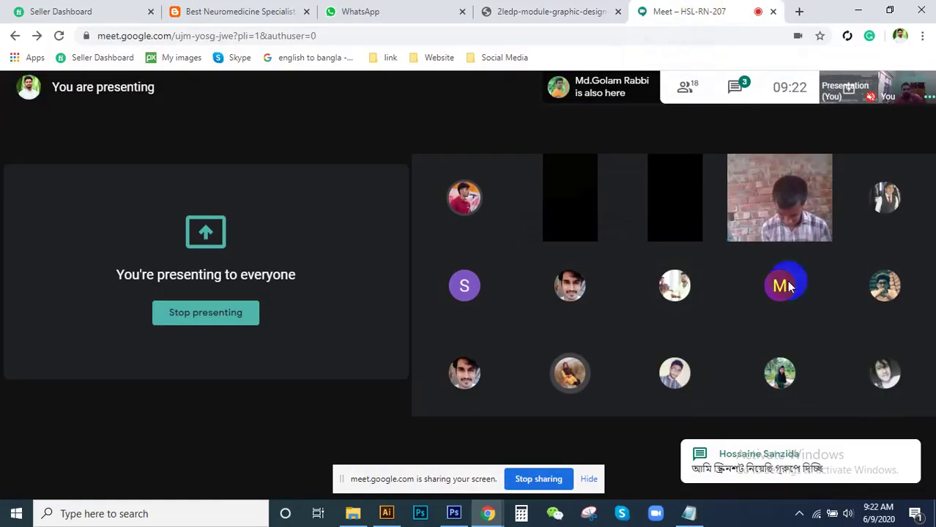
mouse_move(673, 286)
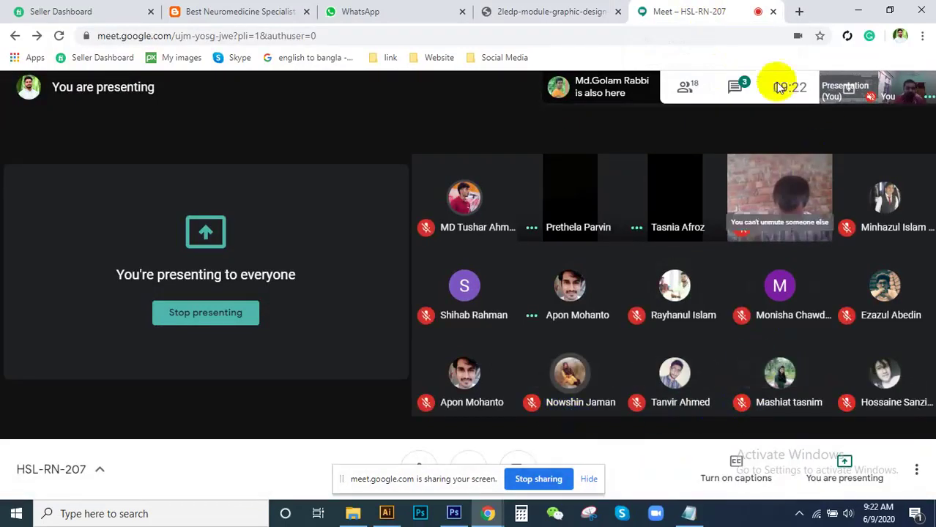
click(735, 87)
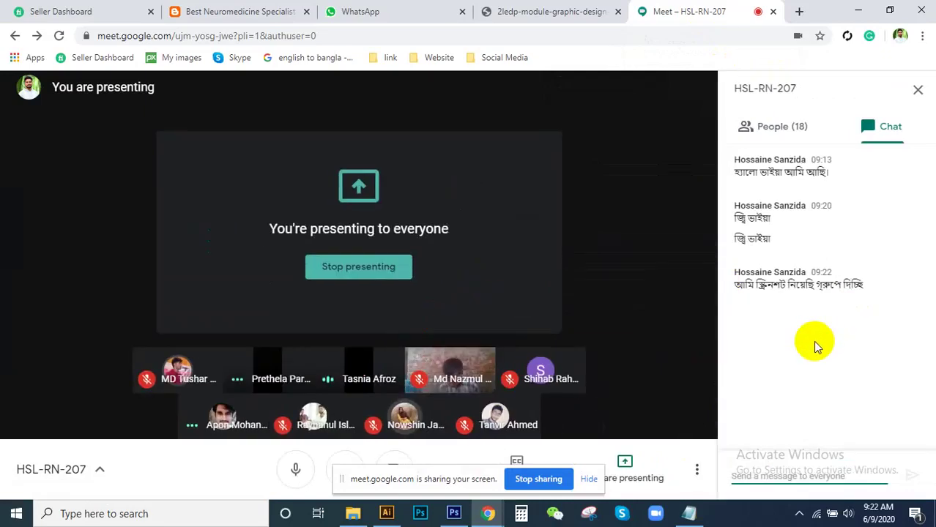
Step: Check WhatsApp, admit the waiting person to the meeting, and return to the course PDF
click(546, 11)
click(410, 12)
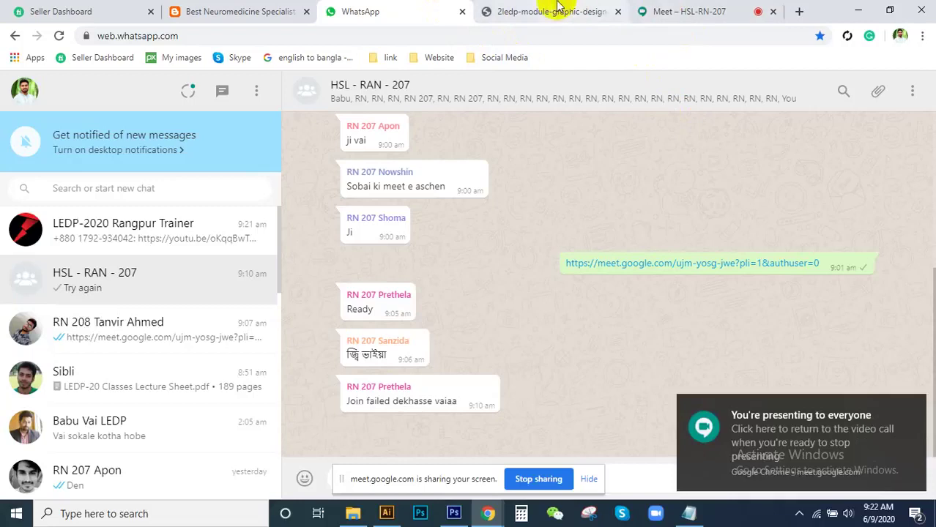
click(738, 7)
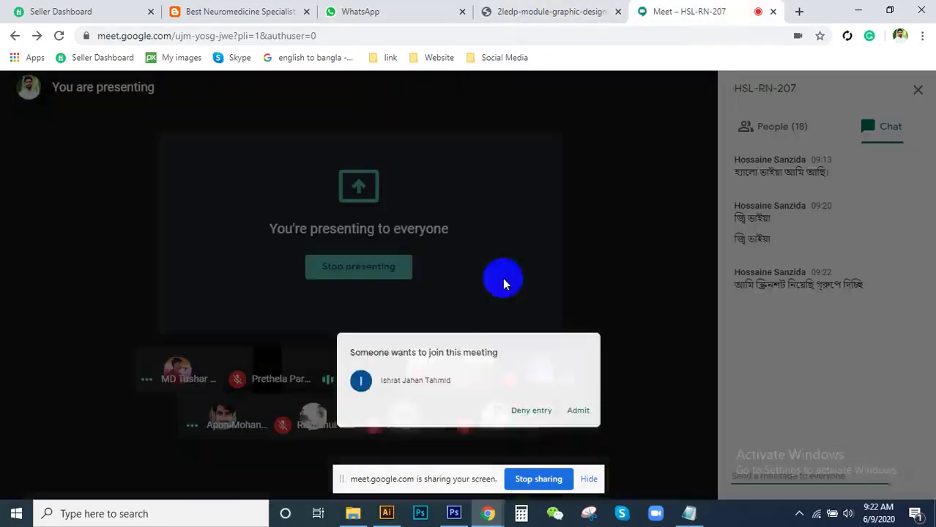
click(605, 324)
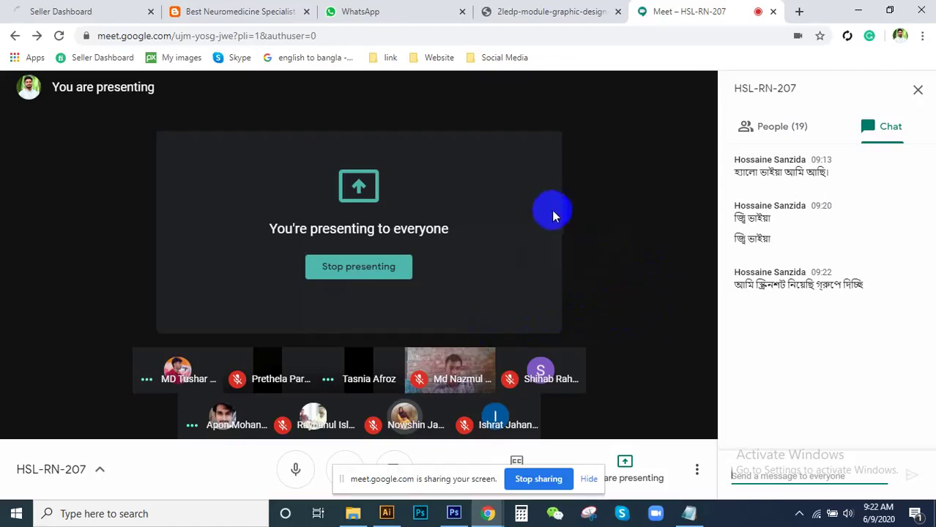
click(504, 10)
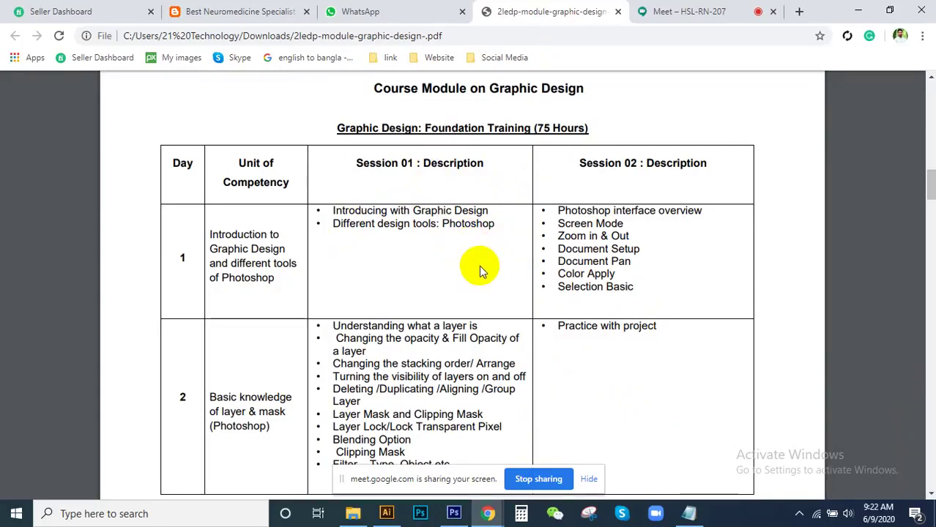
click(453, 513)
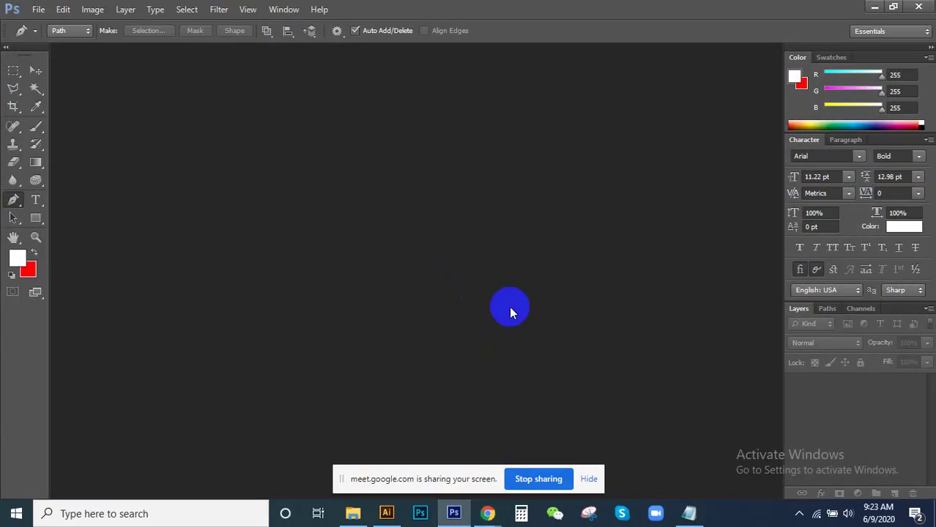
click(799, 514)
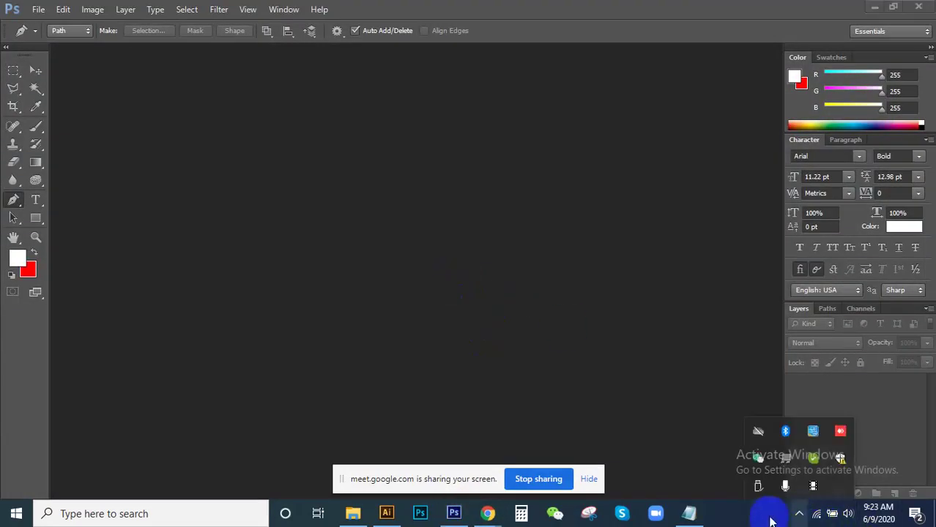
click(428, 286)
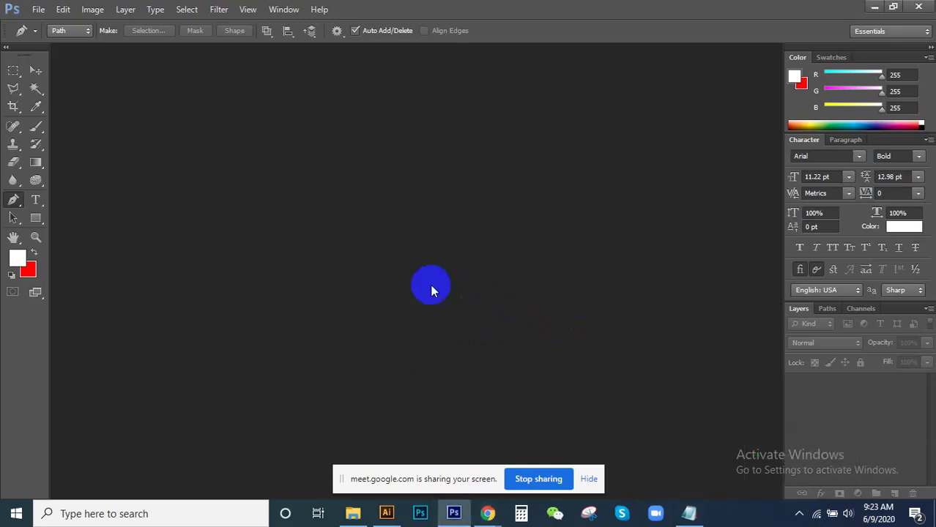
click(353, 513)
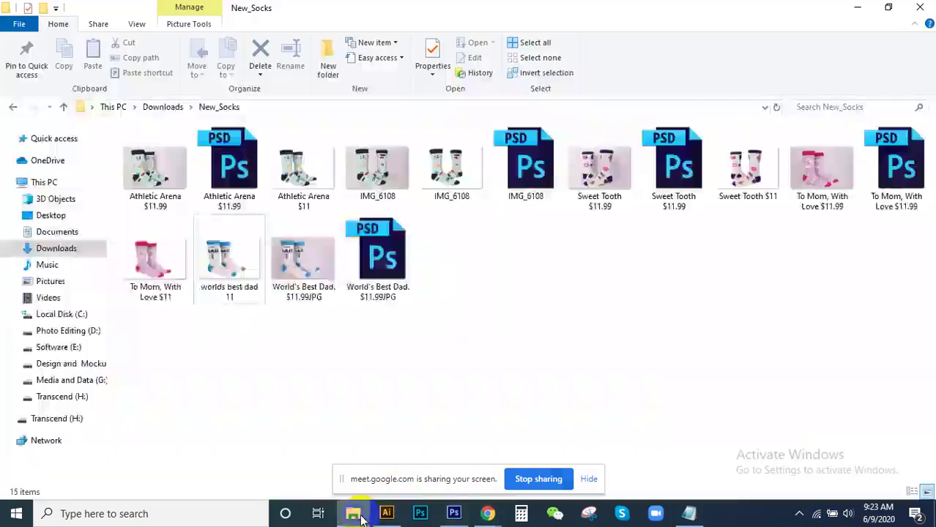
click(488, 513)
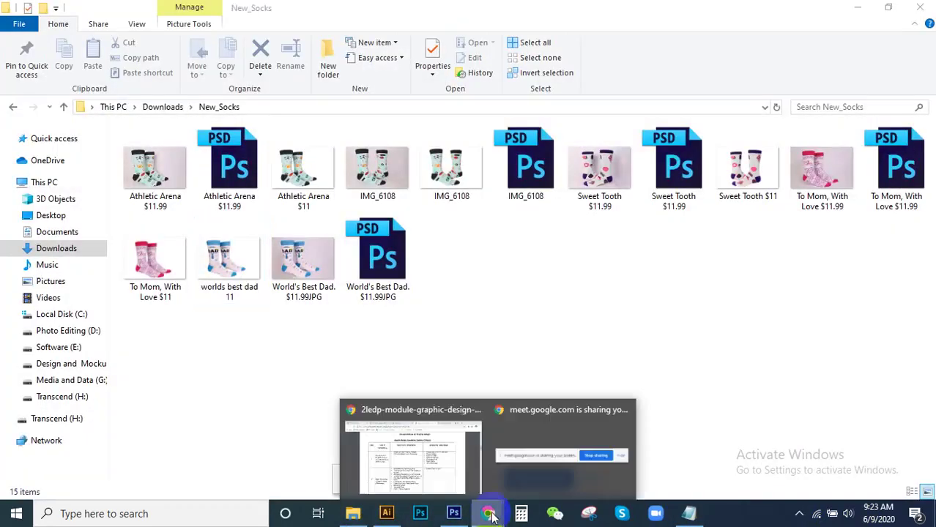
click(473, 492)
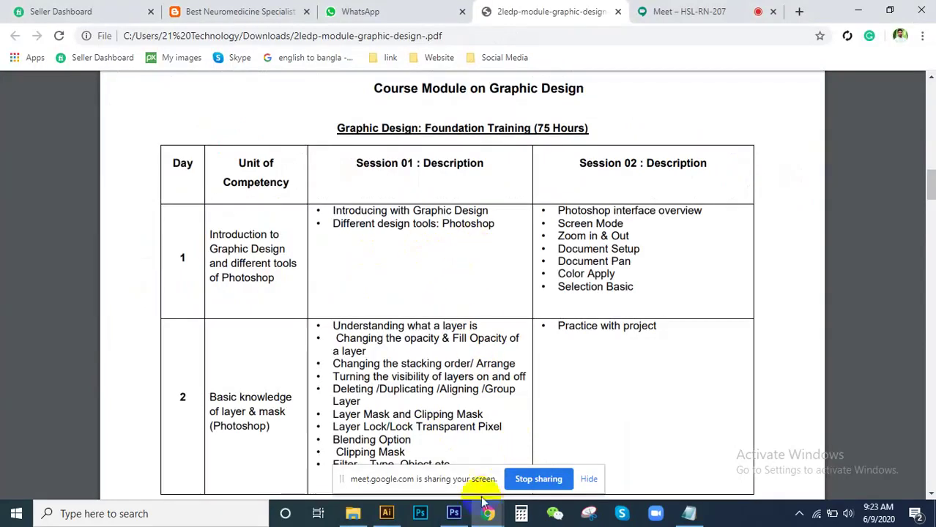
Step: Bring the empty Photoshop workspace to the front from the Windows taskbar
click(456, 514)
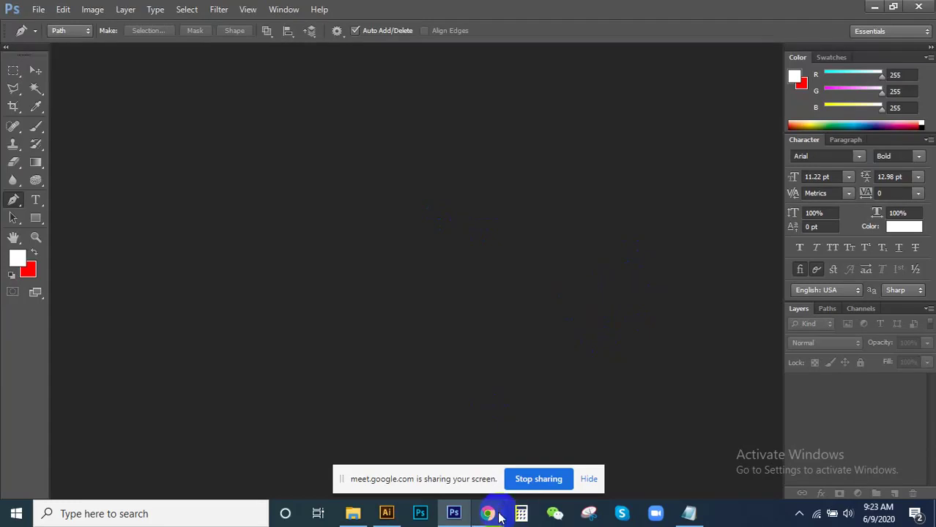
Step: Bring the course module PDF with the Day 1 and Day 2 topics back from the Chrome taskbar
mouse_move(487, 513)
click(428, 477)
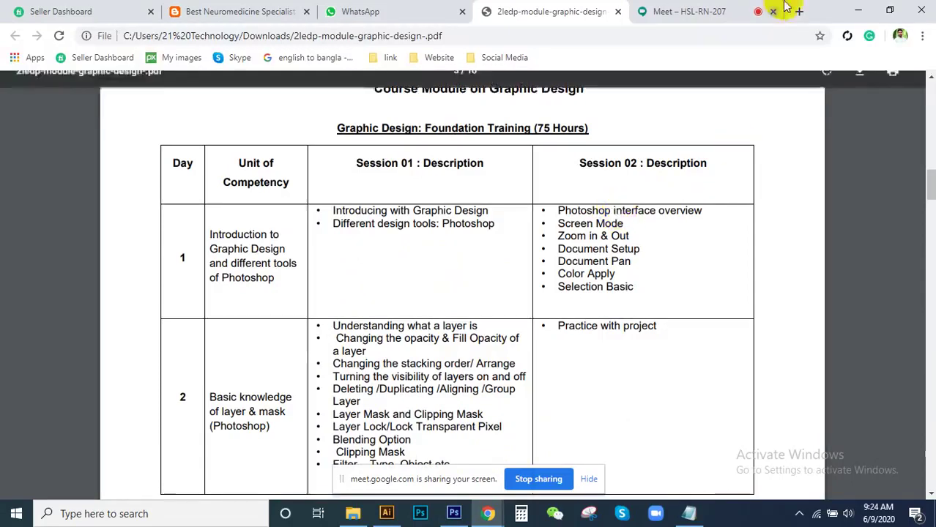
Step: Toggle between the course PDF and Meet tabs, then stop presenting to show the participant grid
click(670, 10)
click(556, 10)
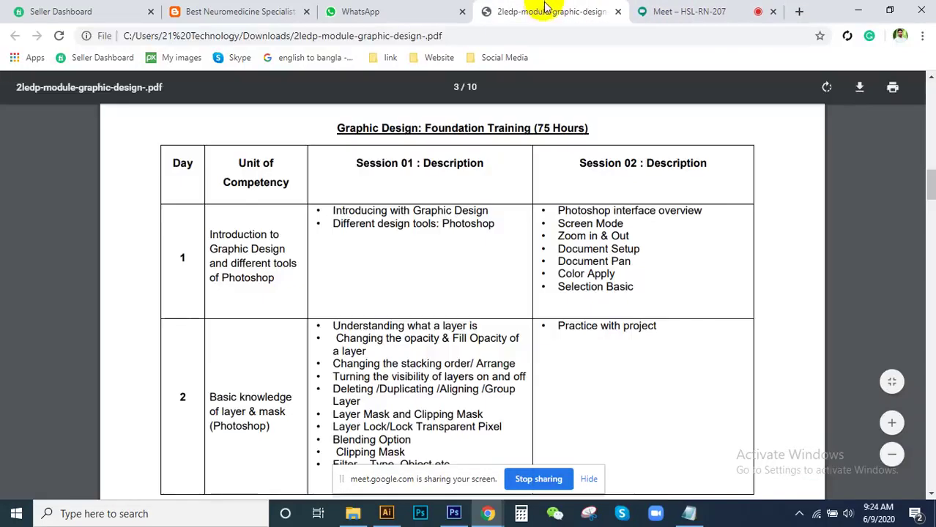
click(672, 11)
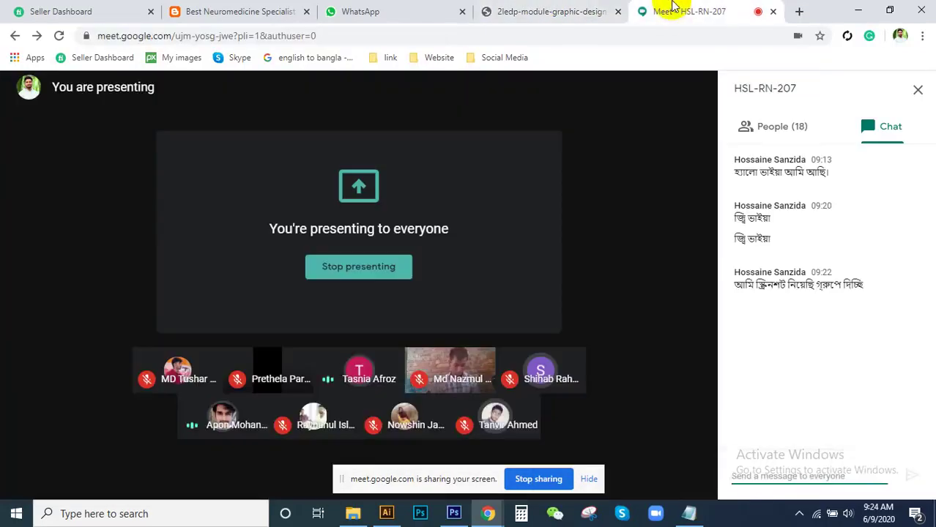
click(546, 10)
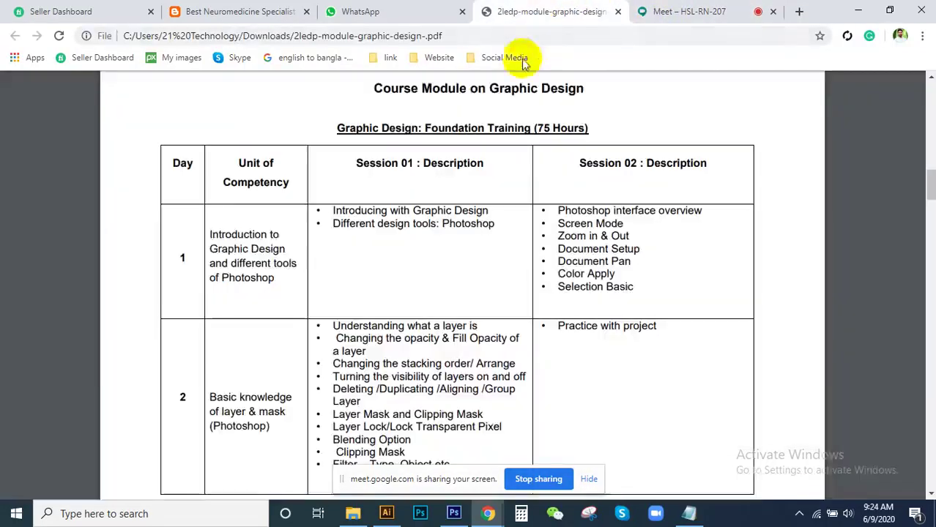
click(673, 9)
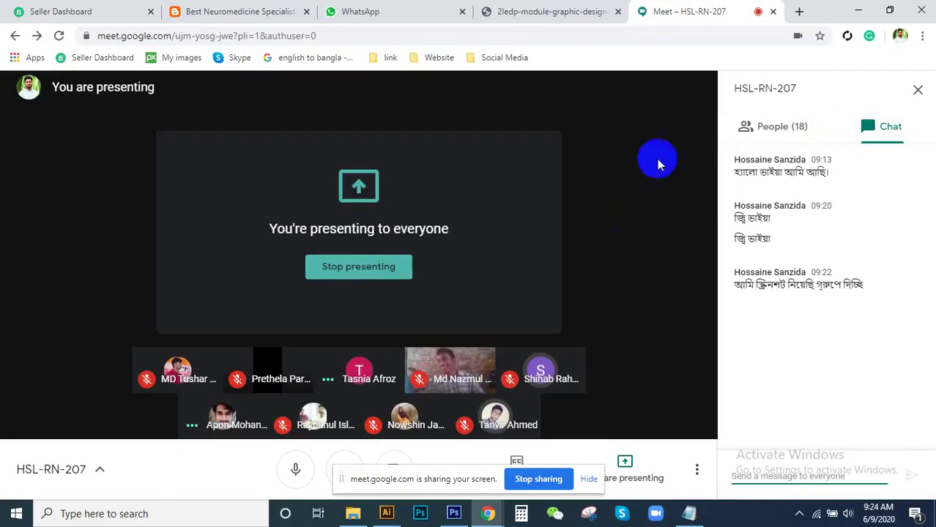
click(358, 267)
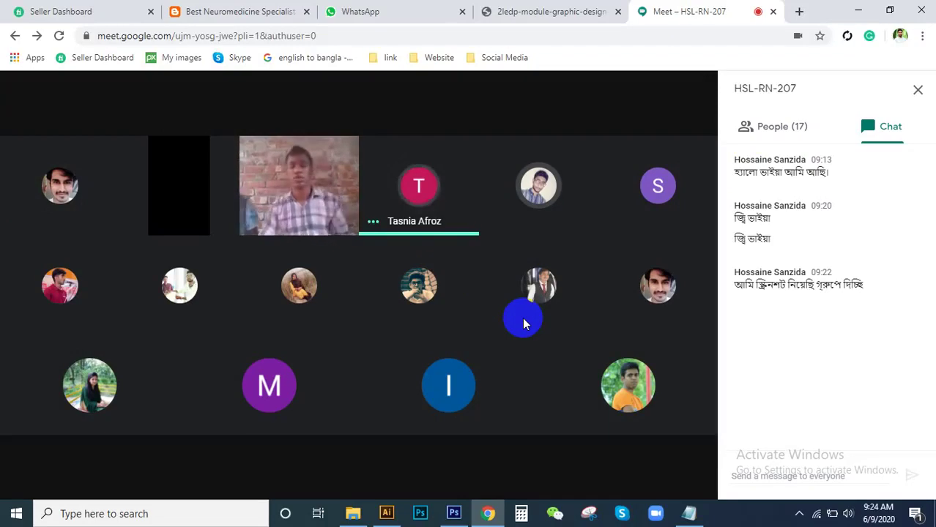
mouse_move(359, 293)
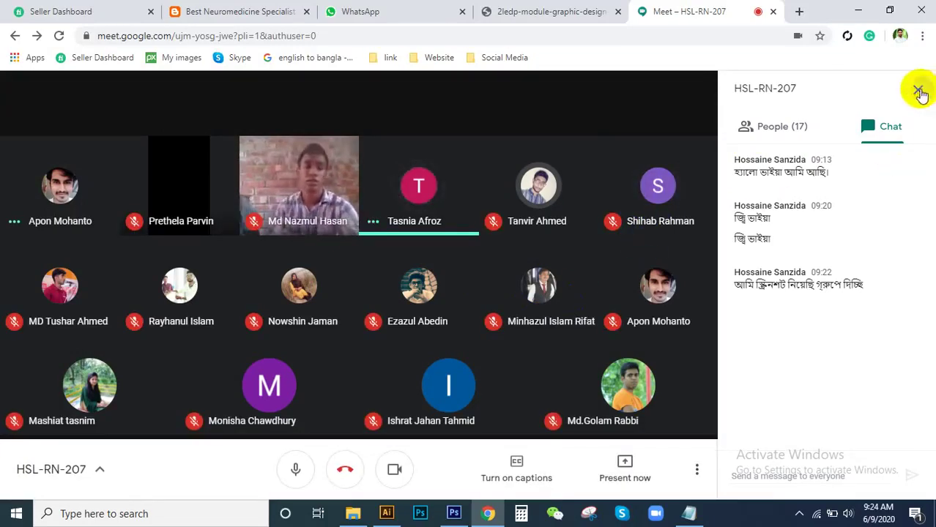
Step: Close the Meet chat panel so all 18 participants fill the call window
click(918, 89)
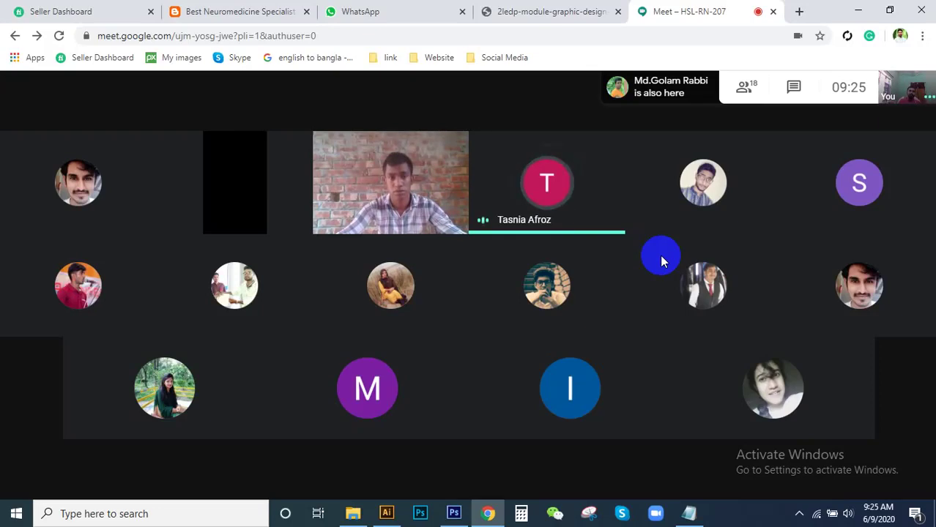
Step: Switch between Photoshop, the Meet call and the course module PDF
click(454, 514)
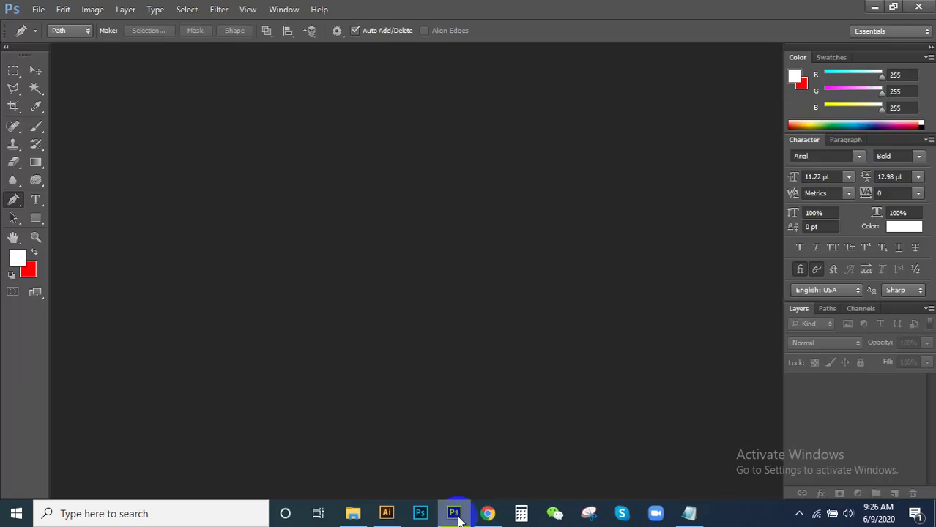
click(487, 513)
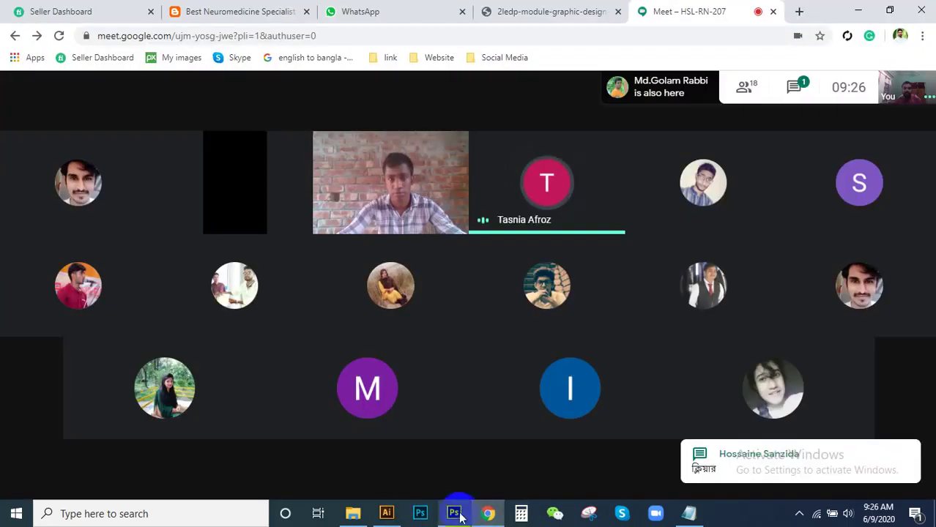
click(564, 11)
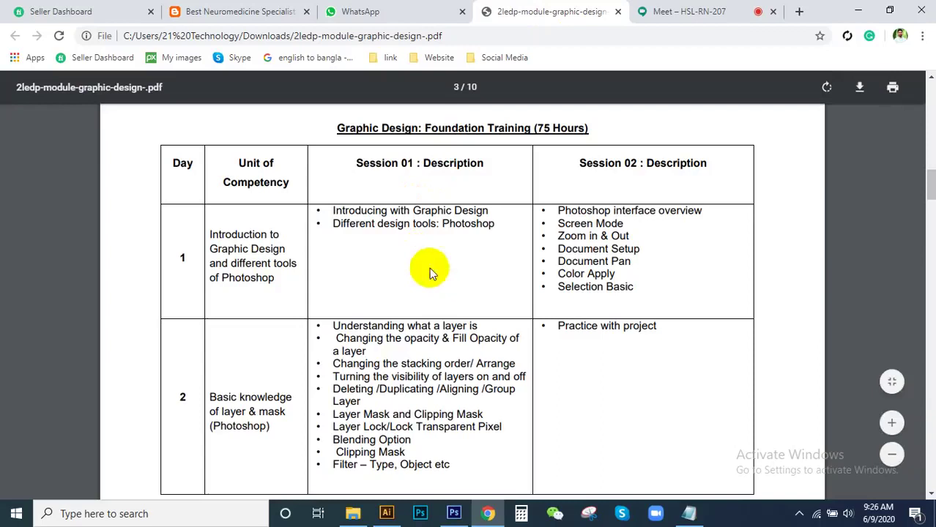
click(453, 513)
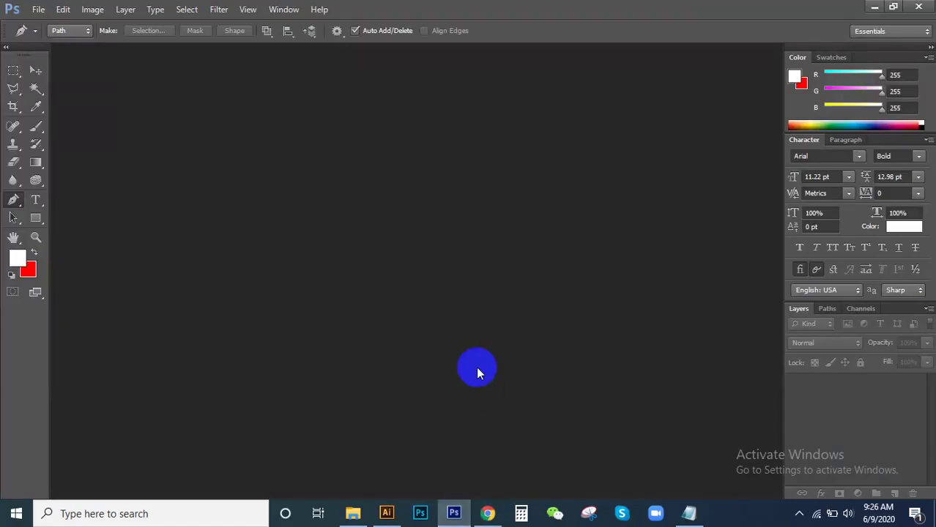
click(478, 515)
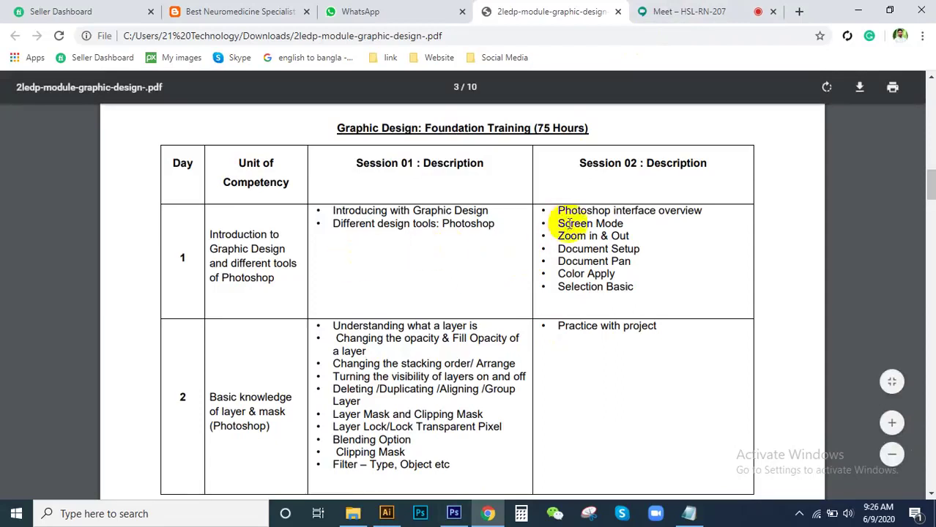
Step: Highlight the first four Day 1 Session 02 topics, clear the selection, and return to Photoshop
drag(561, 217, 569, 248)
click(660, 259)
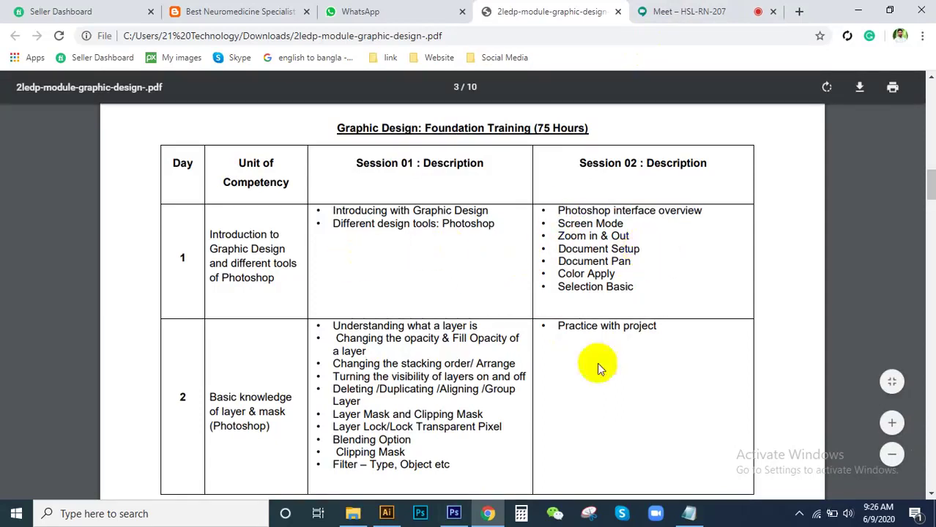
click(454, 513)
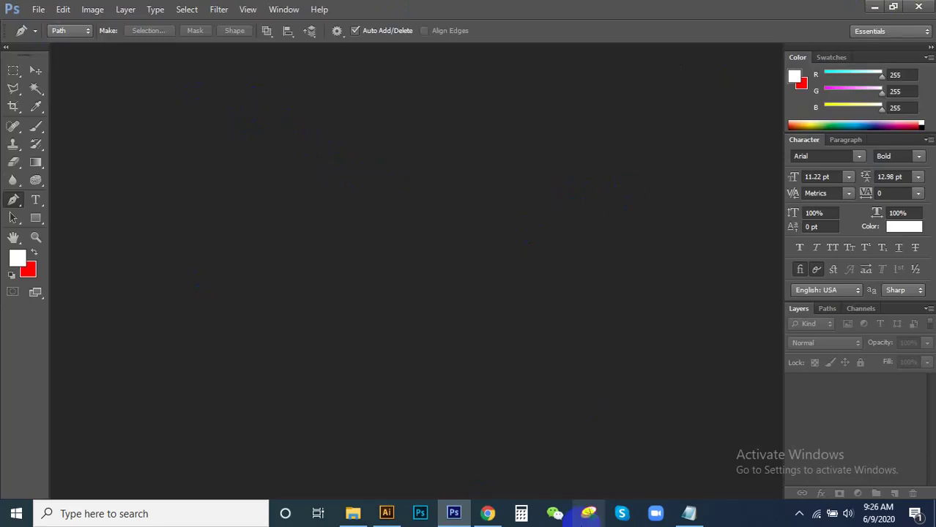
Step: Share the entire screen to Meet again, then return to Photoshop's empty workspace
click(487, 513)
click(741, 9)
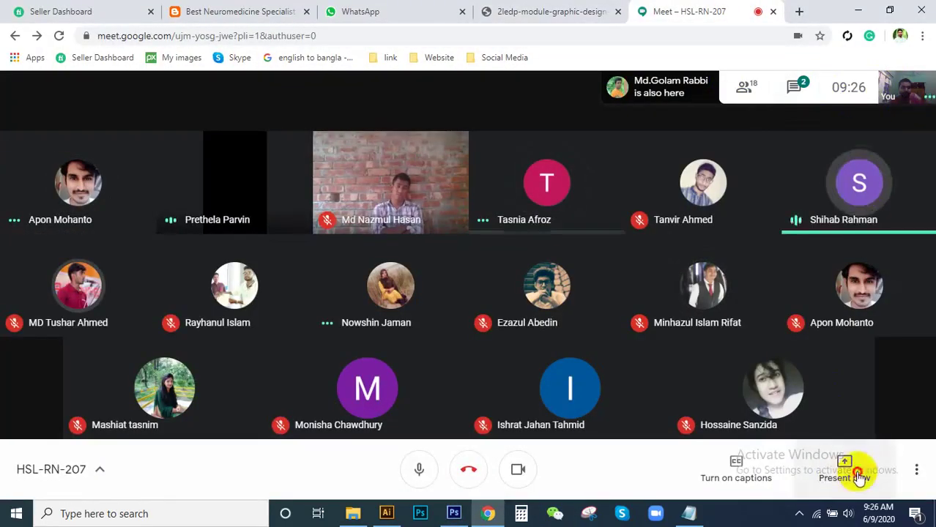
click(850, 472)
click(801, 349)
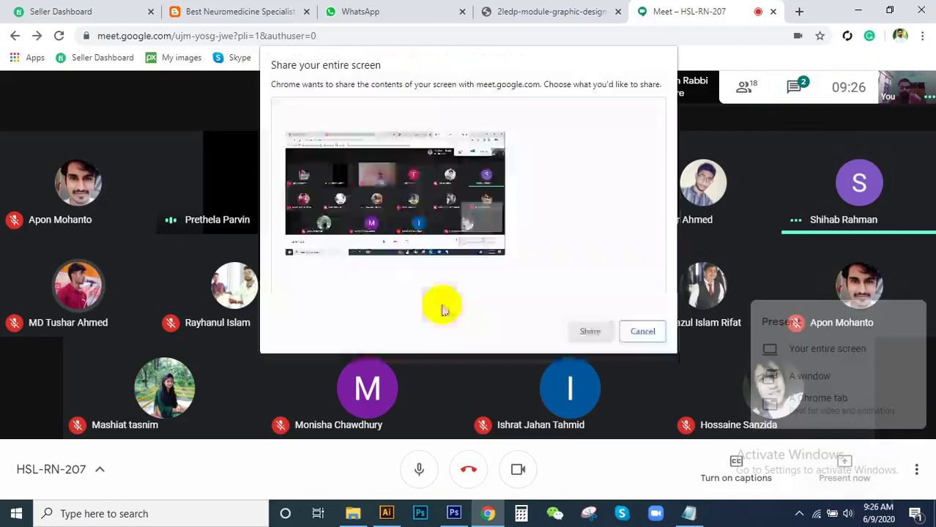
click(590, 333)
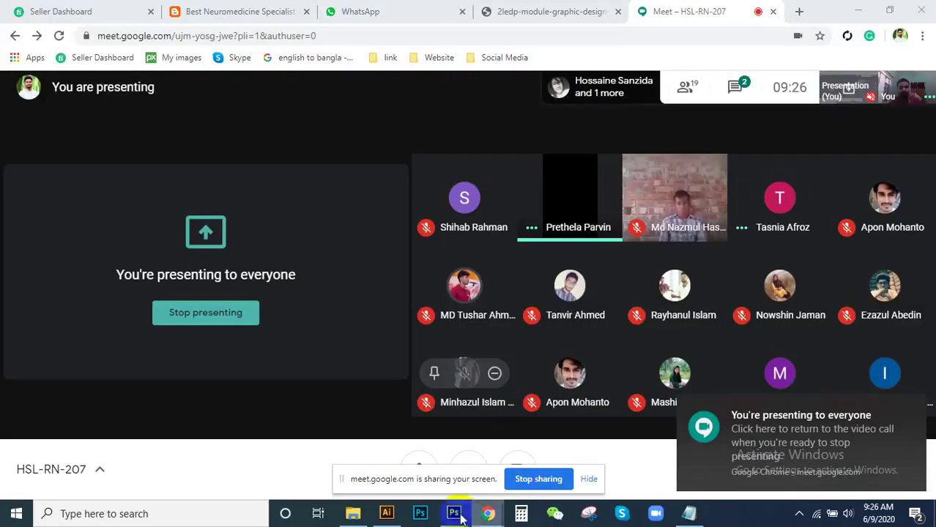
click(454, 513)
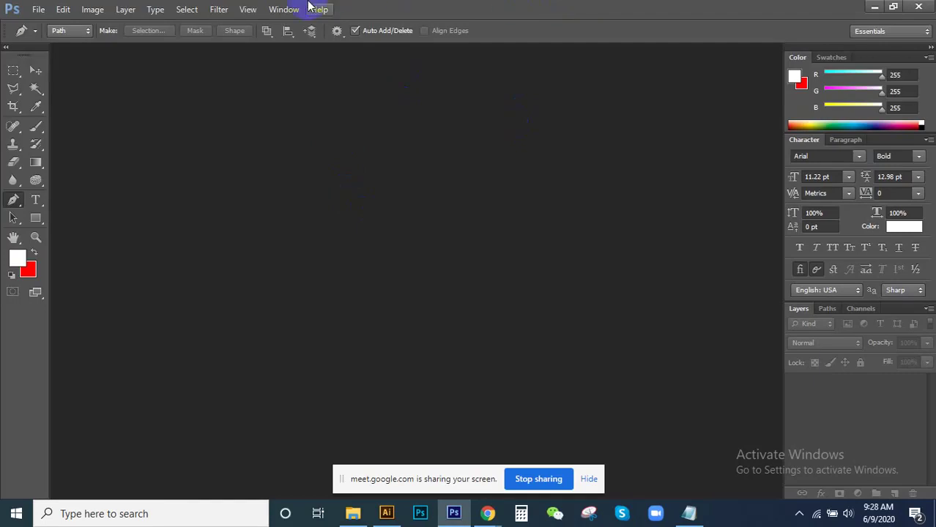
Step: Select the Move tool (V) in place of the Pen tool
click(495, 505)
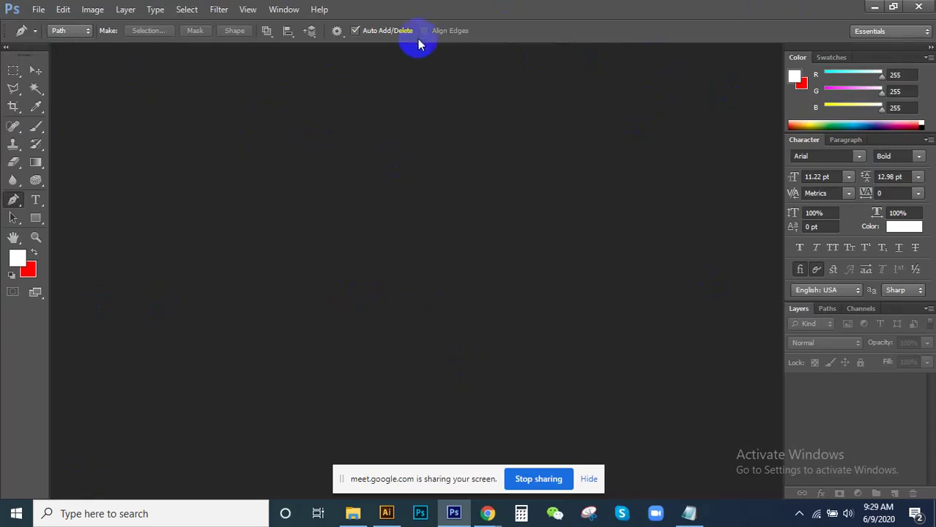
click(36, 71)
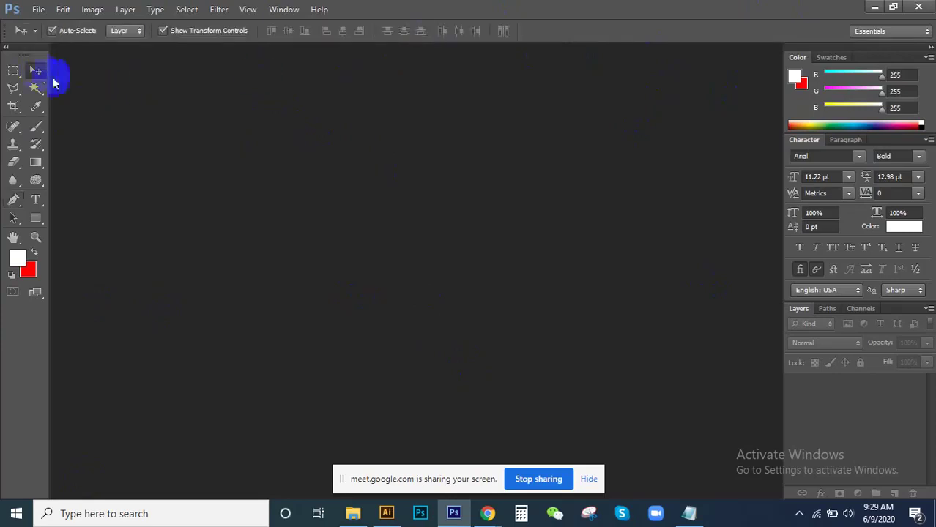
click(24, 70)
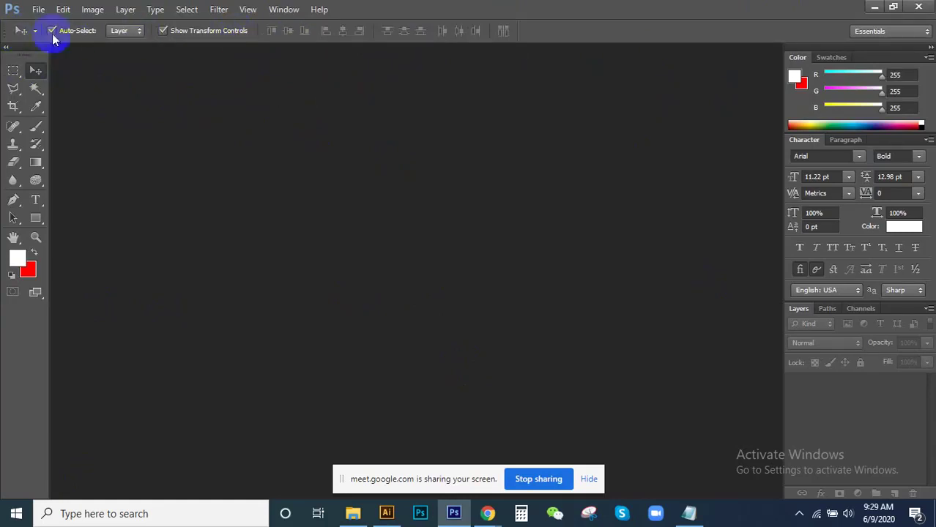
click(39, 10)
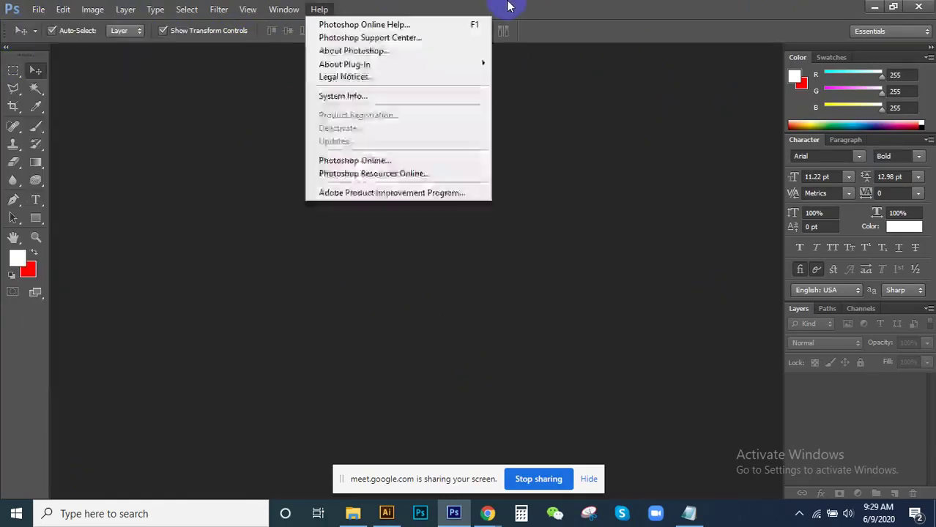
click(509, 6)
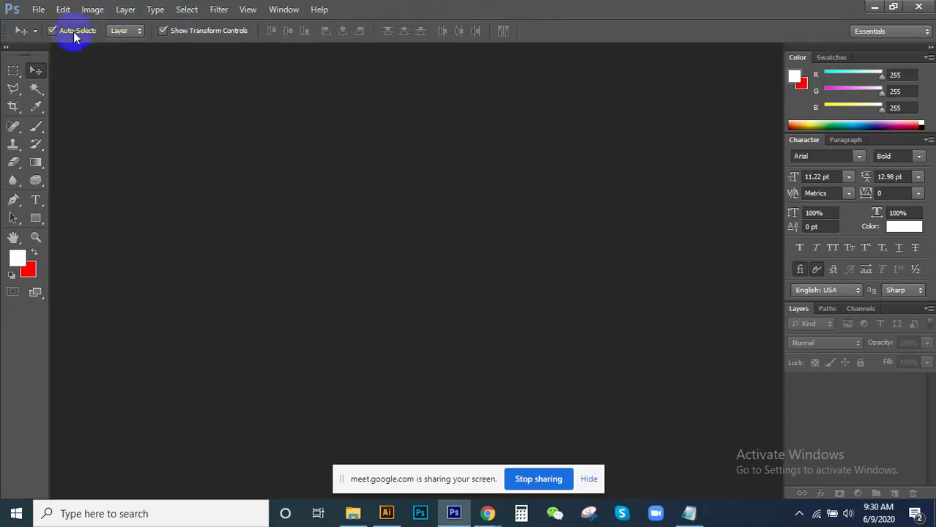
click(38, 8)
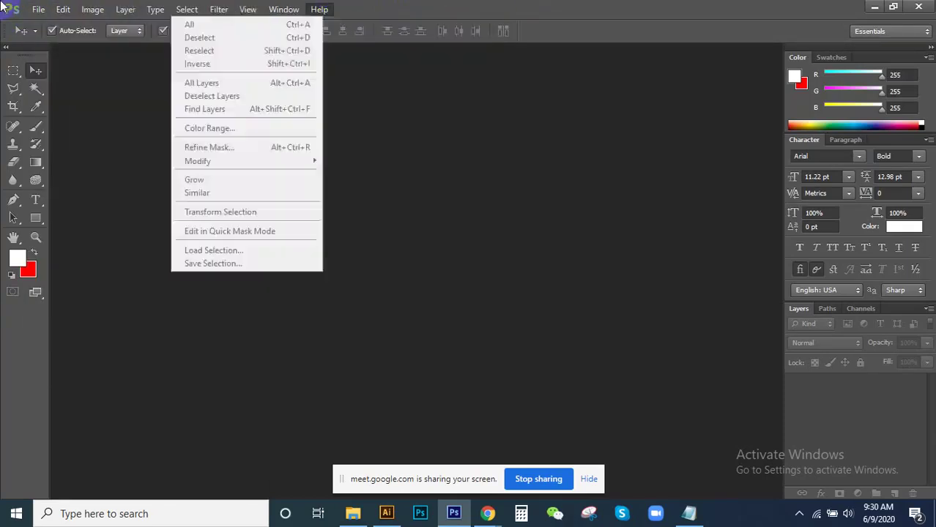
mouse_move(92, 9)
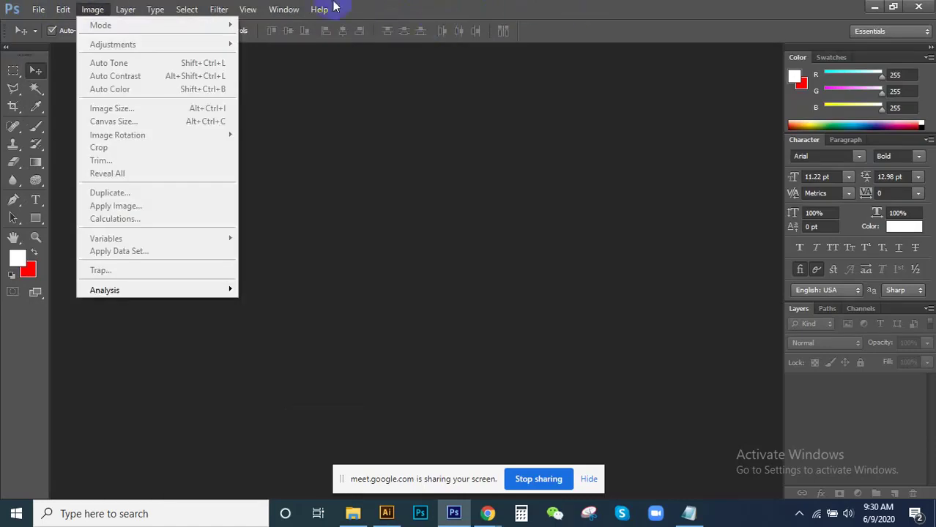
click(475, 7)
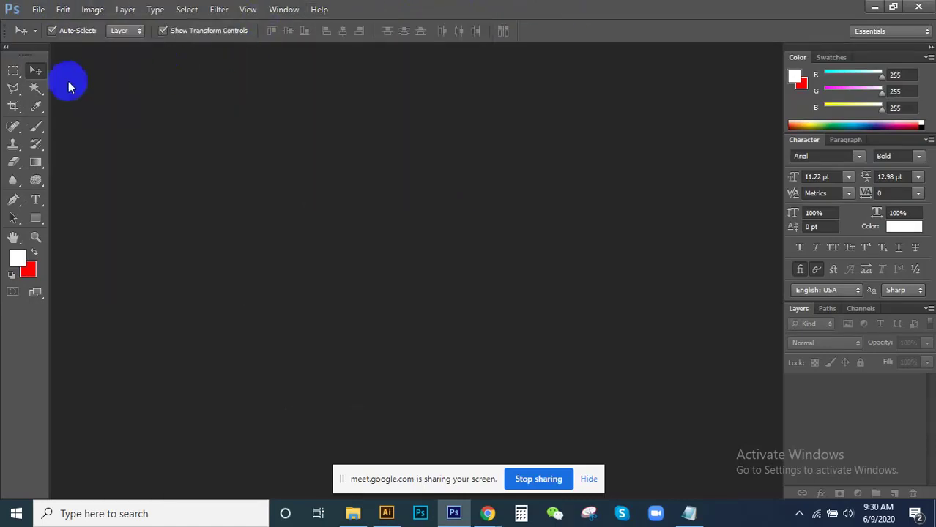
mouse_move(487, 514)
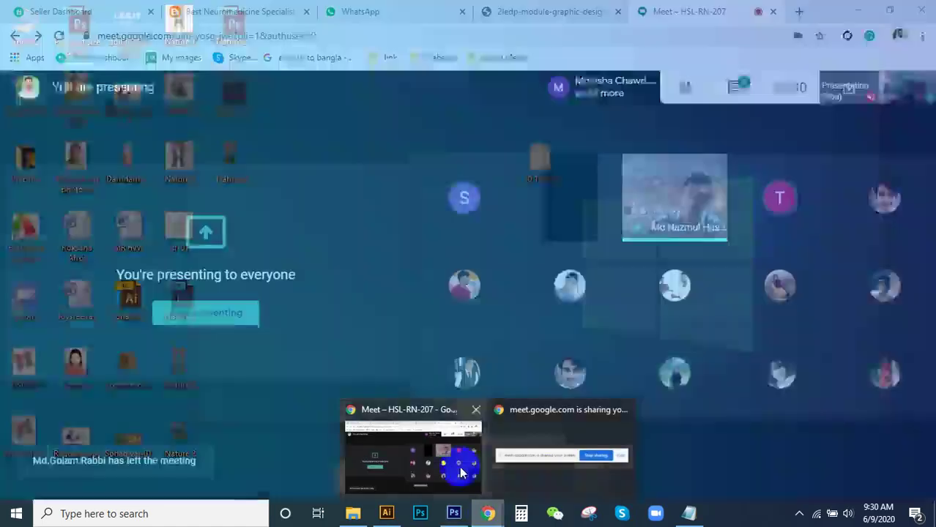
click(554, 482)
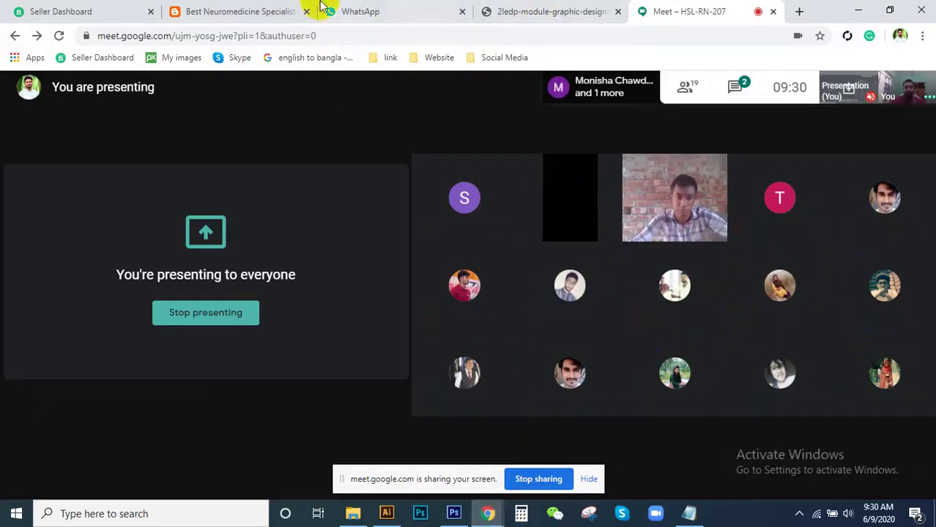
click(352, 11)
click(549, 9)
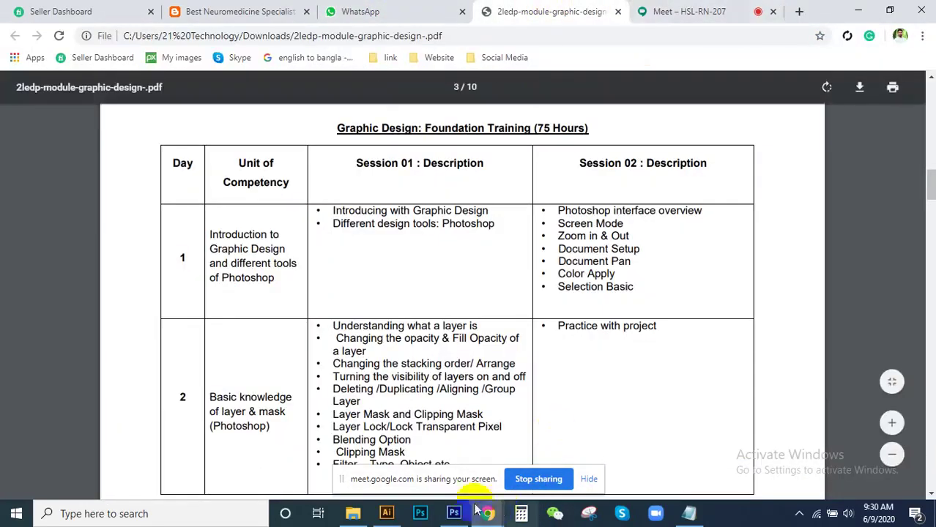
click(387, 514)
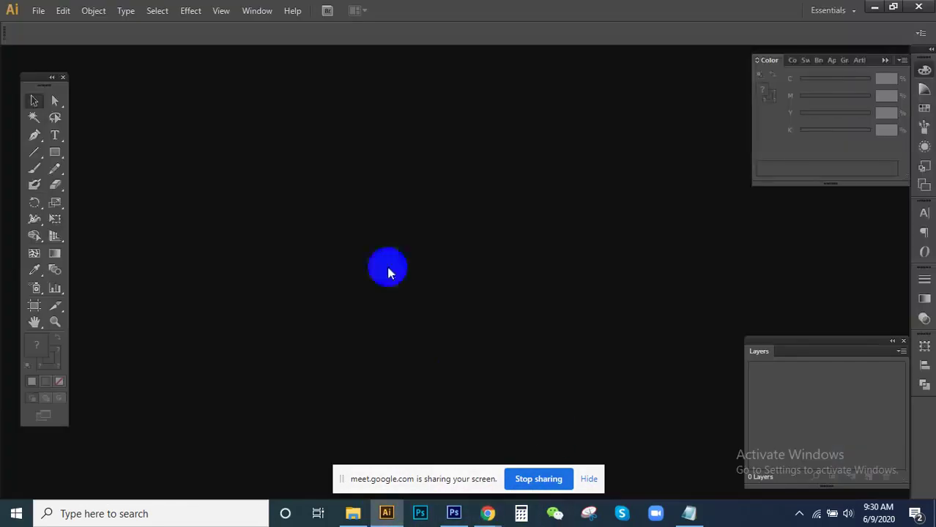
click(454, 513)
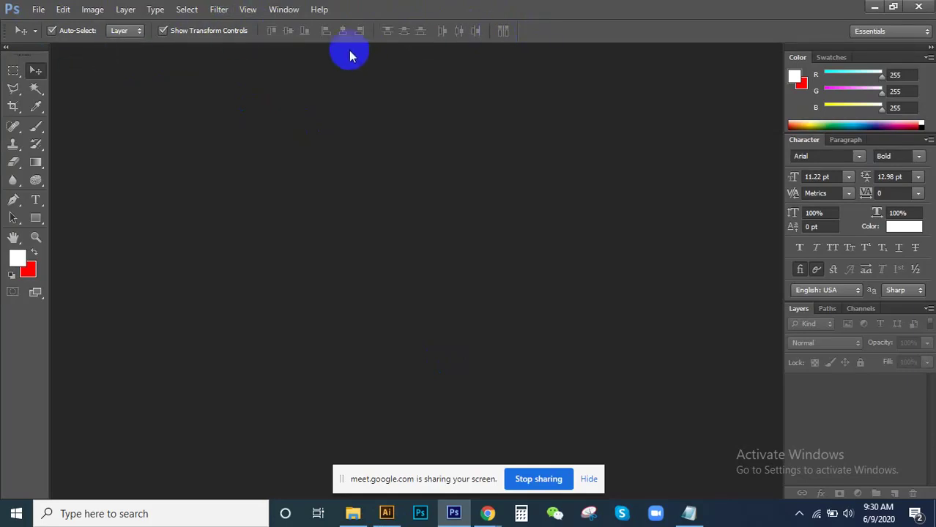
Step: Undock and close the Tools panel, then collapse and re-expand the right-hand panel dock
click(15, 67)
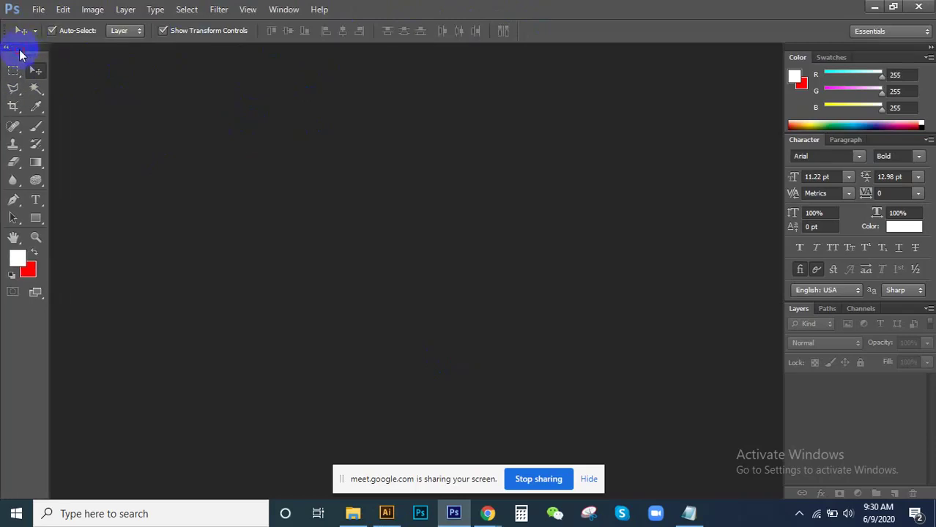
drag(19, 52, 20, 55)
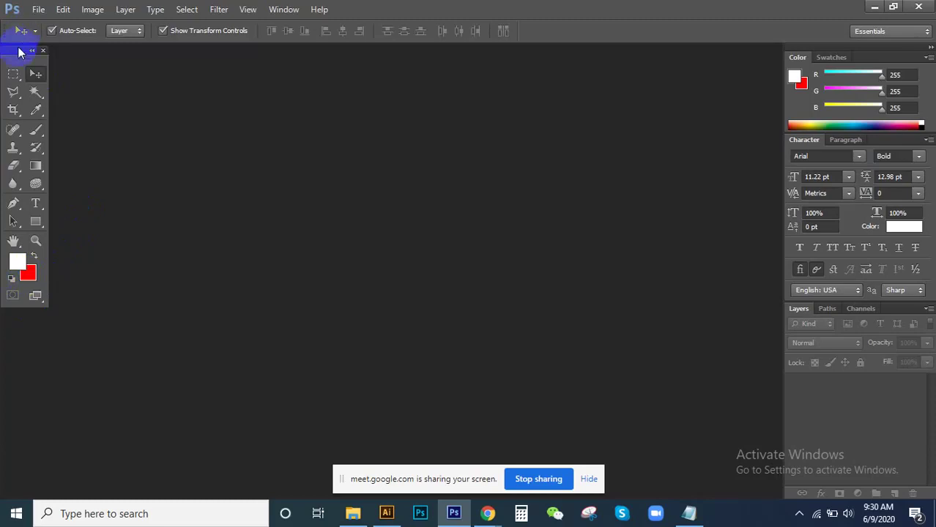
drag(18, 55, 25, 55)
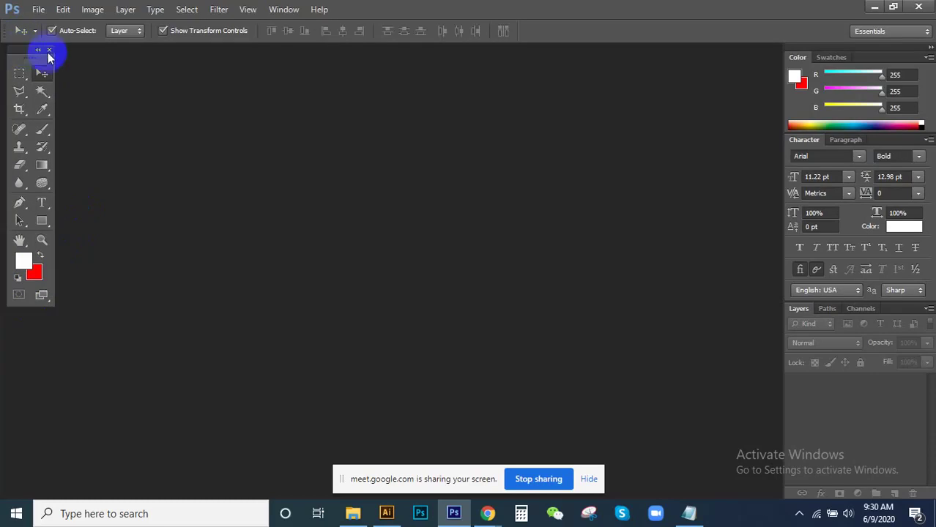
click(49, 50)
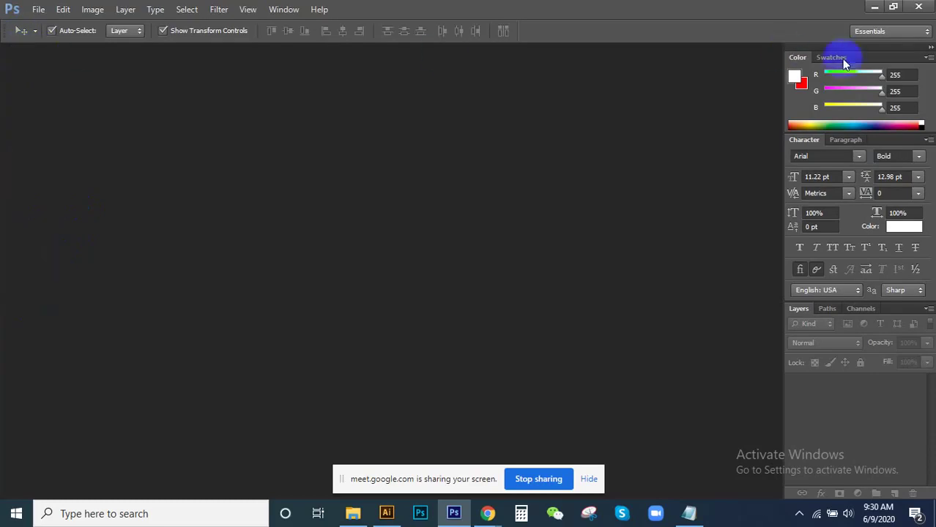
click(930, 50)
click(931, 48)
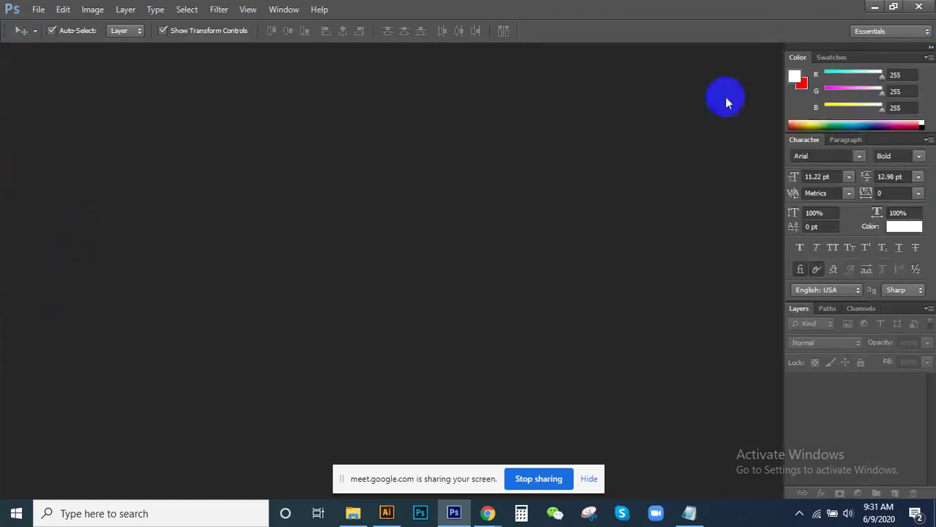
Step: Reopen the Tools panel, then briefly show, move, resize and close the History panel
click(272, 10)
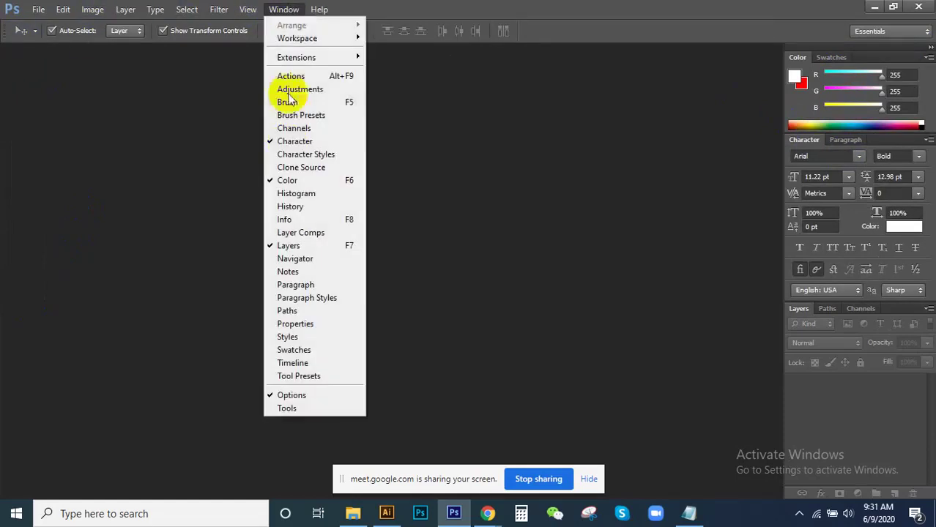
click(291, 410)
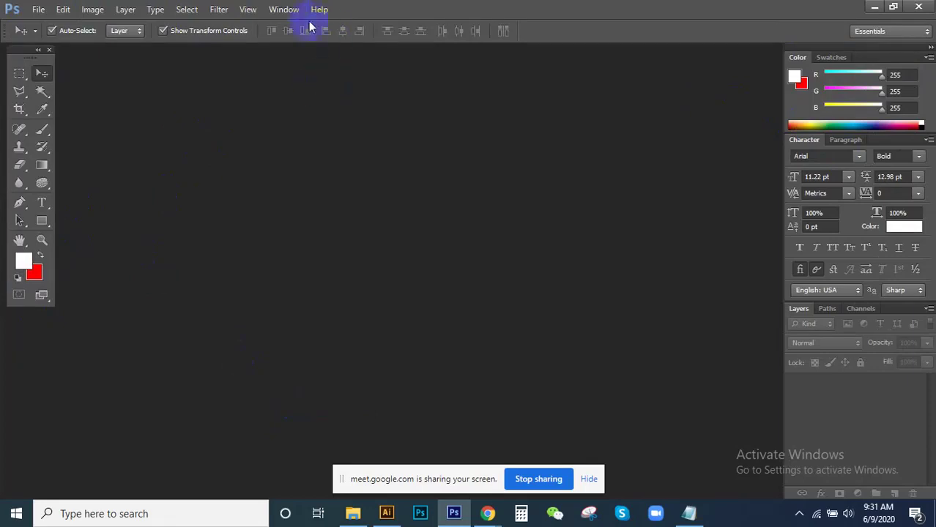
click(290, 8)
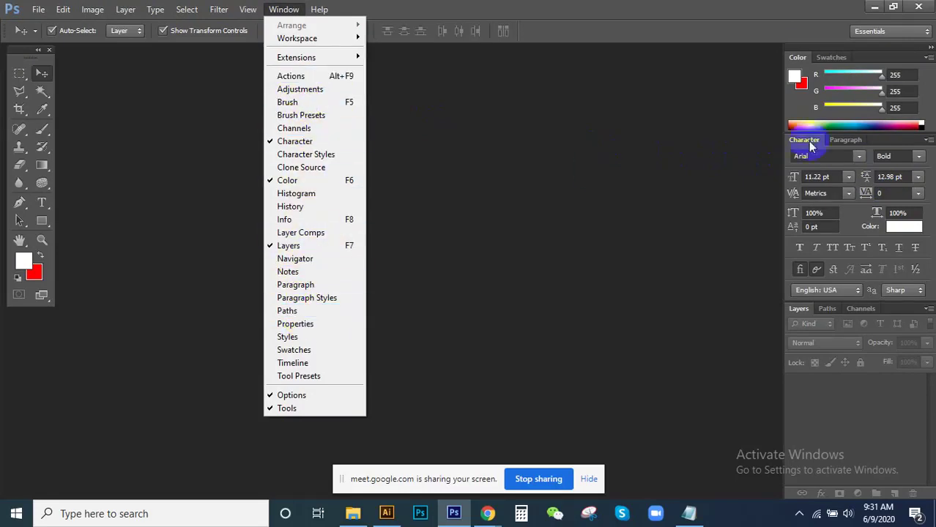
click(300, 211)
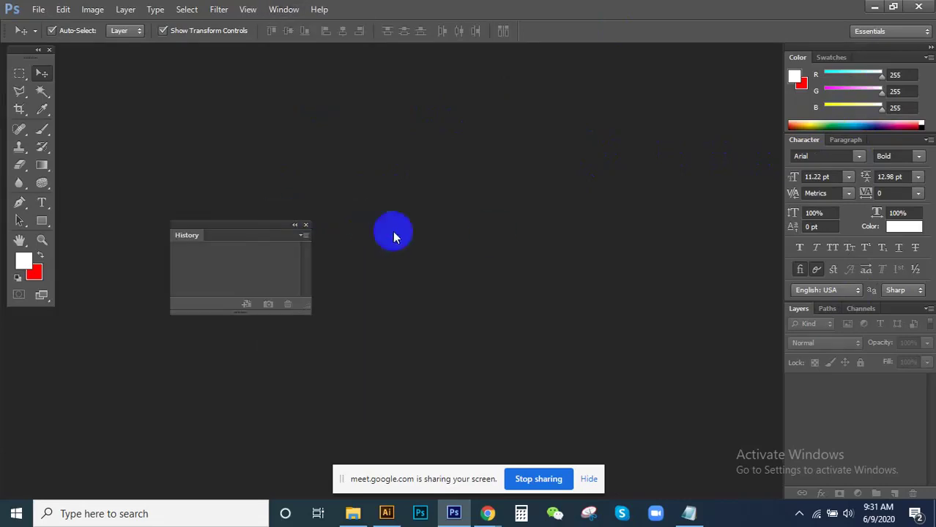
drag(255, 233, 623, 137)
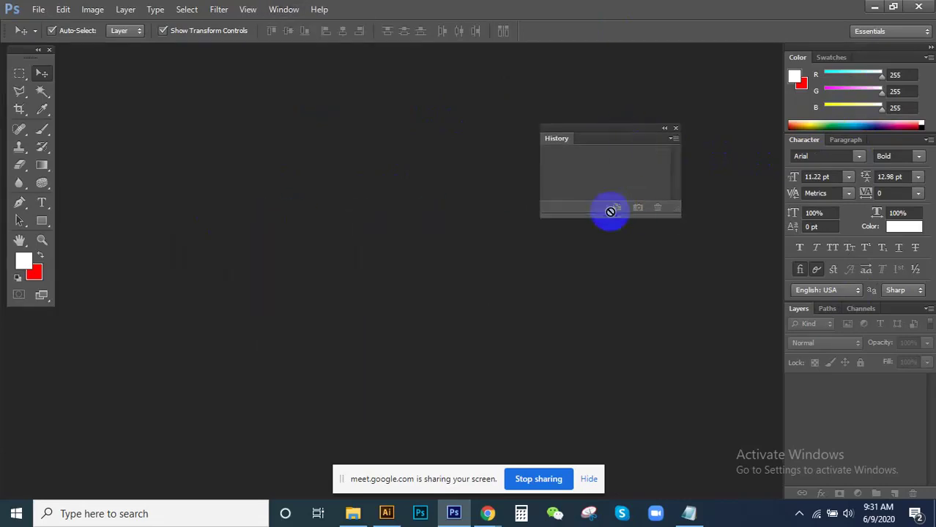
drag(608, 220, 599, 252)
click(675, 132)
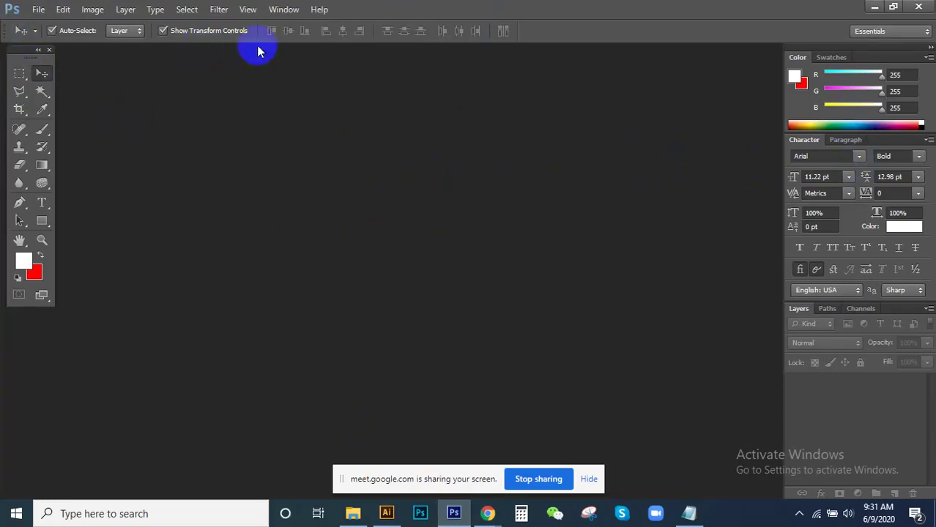
click(19, 73)
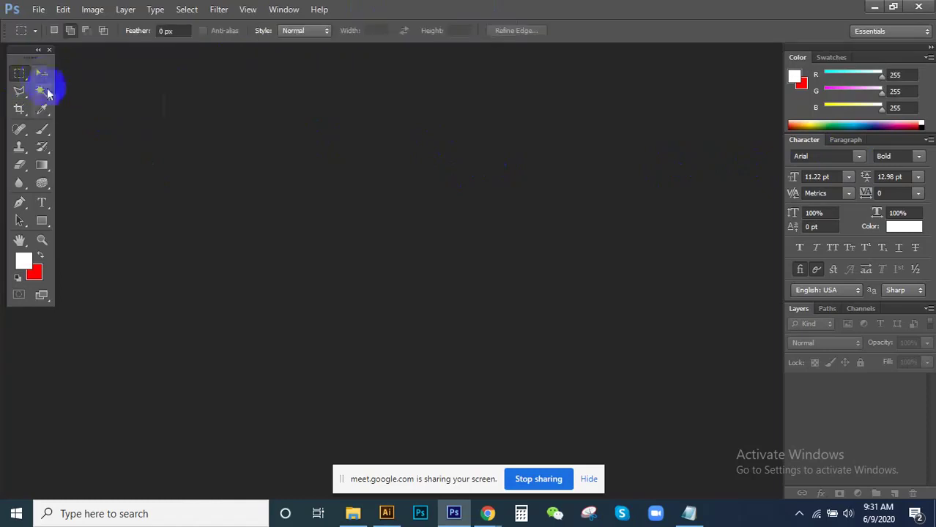
click(42, 73)
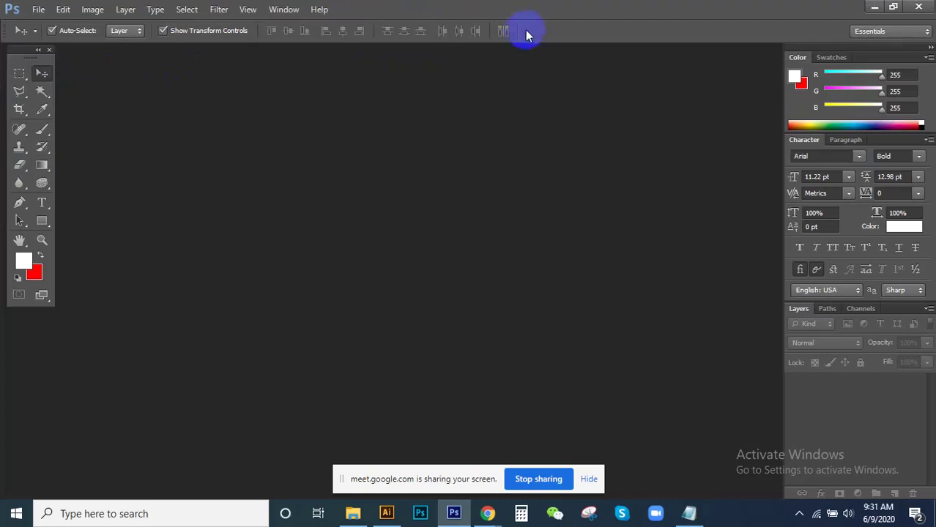
click(19, 77)
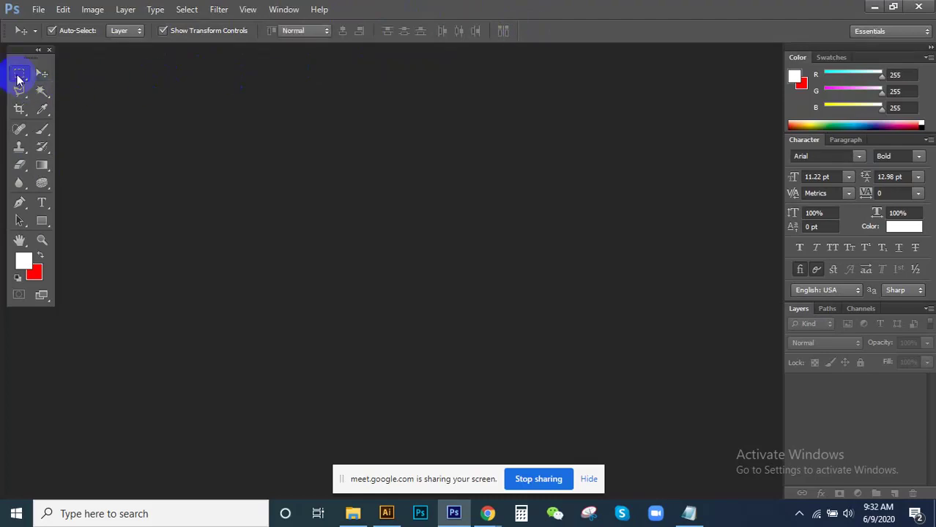
click(79, 71)
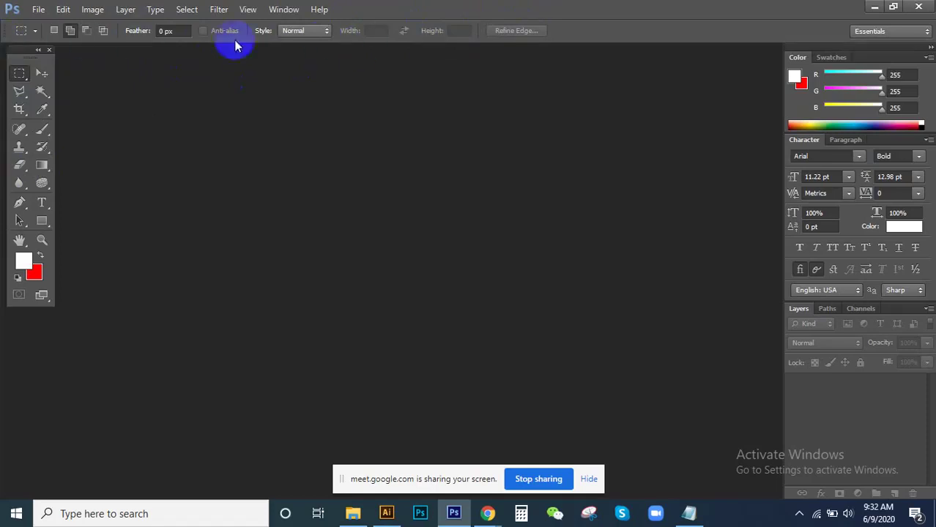
click(42, 73)
click(18, 74)
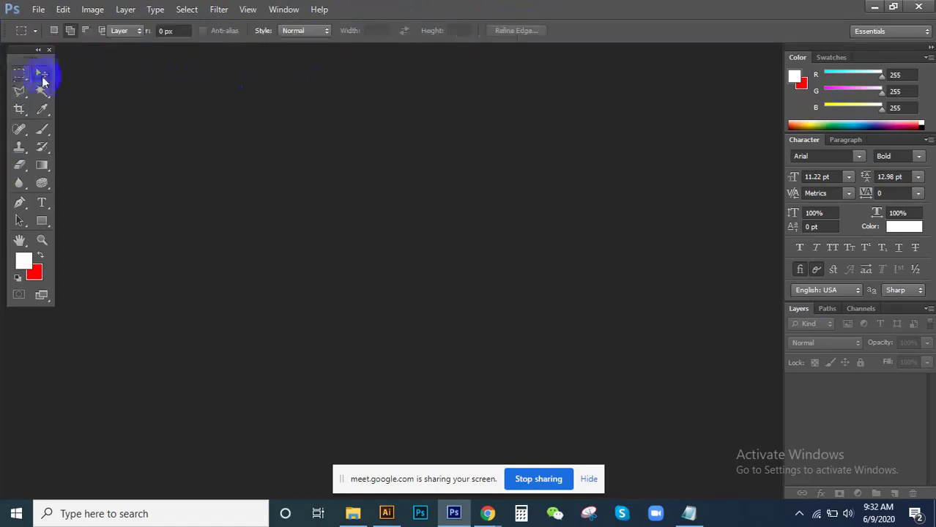
click(18, 74)
click(42, 73)
click(42, 73)
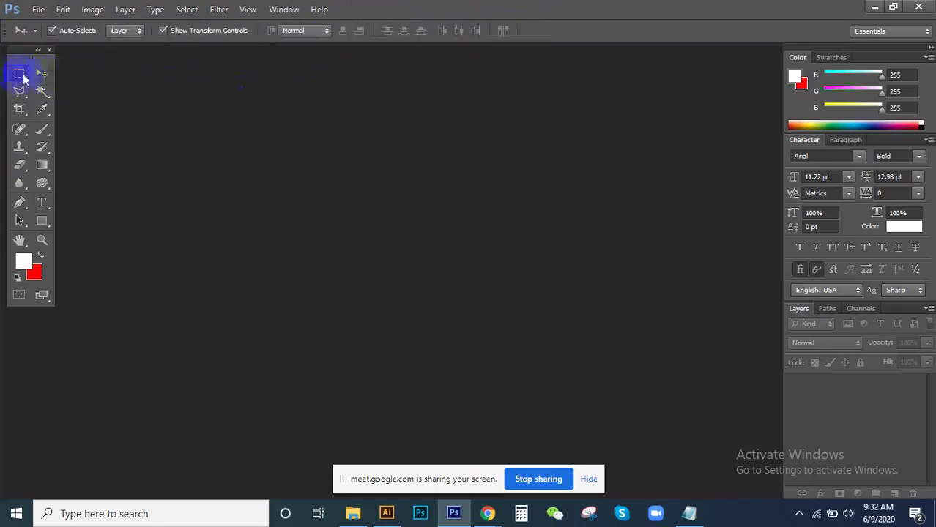
click(18, 74)
click(22, 74)
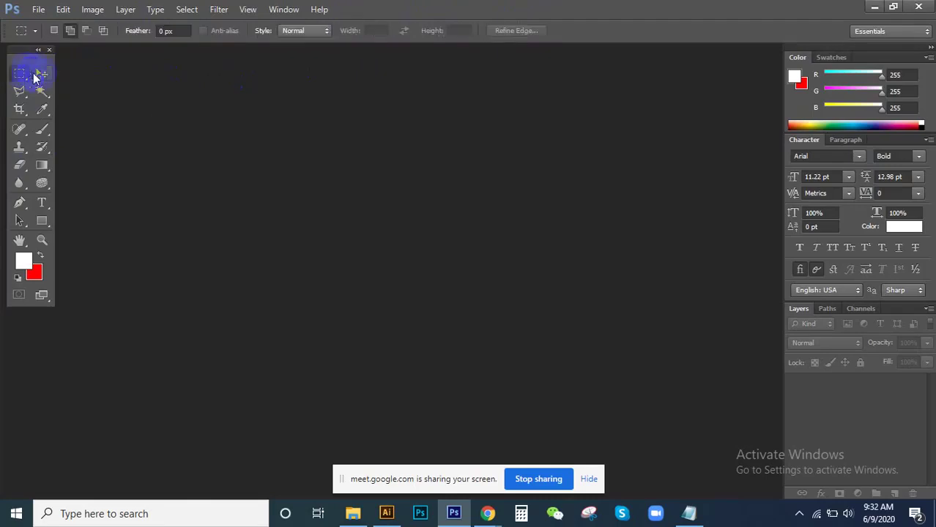
click(20, 76)
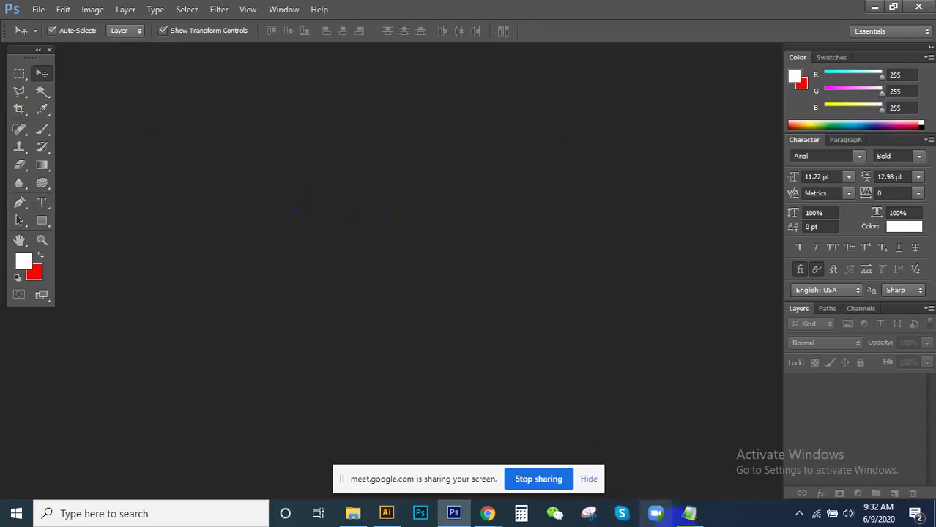
click(688, 513)
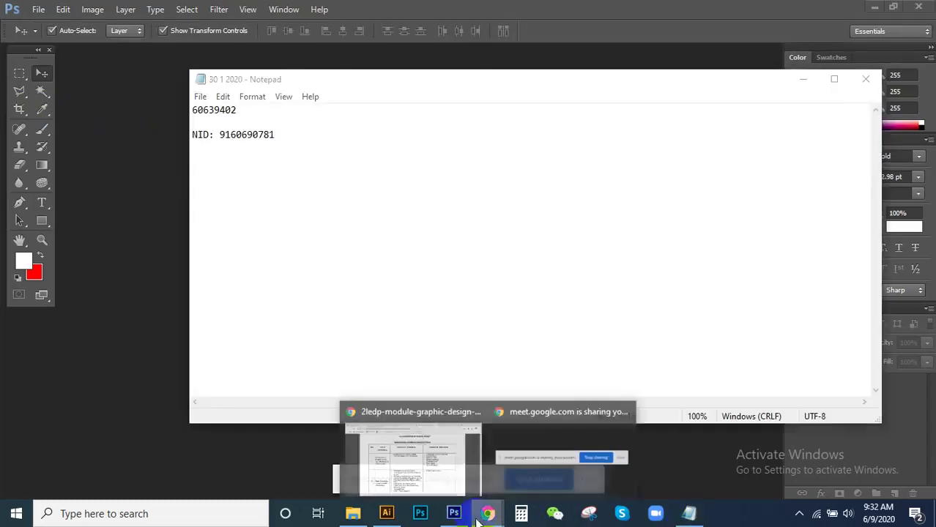
mouse_move(486, 514)
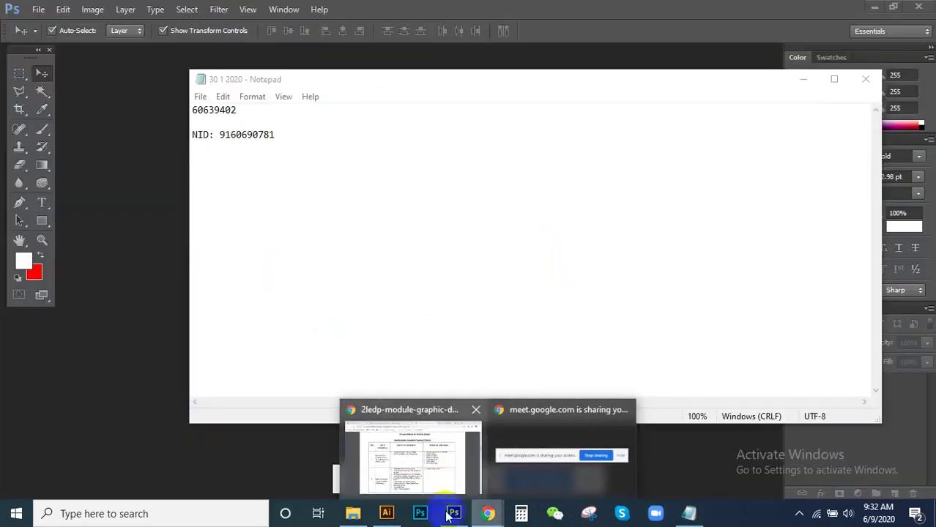
click(453, 513)
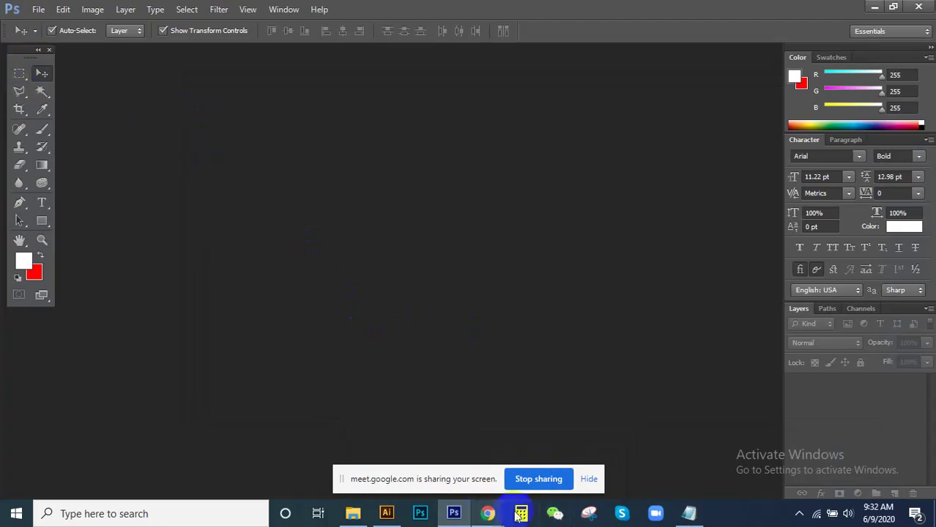
Step: Return to 2ledp-module-graphic-design-.pdf and scroll to page 3's Day 1 and Day 2 topics
mouse_move(487, 514)
click(439, 439)
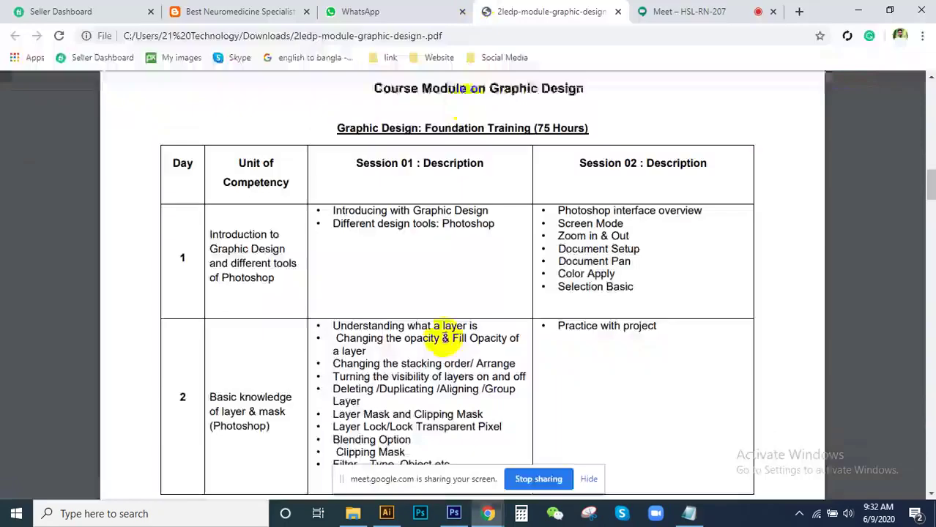
scroll(468, 309, down, 2)
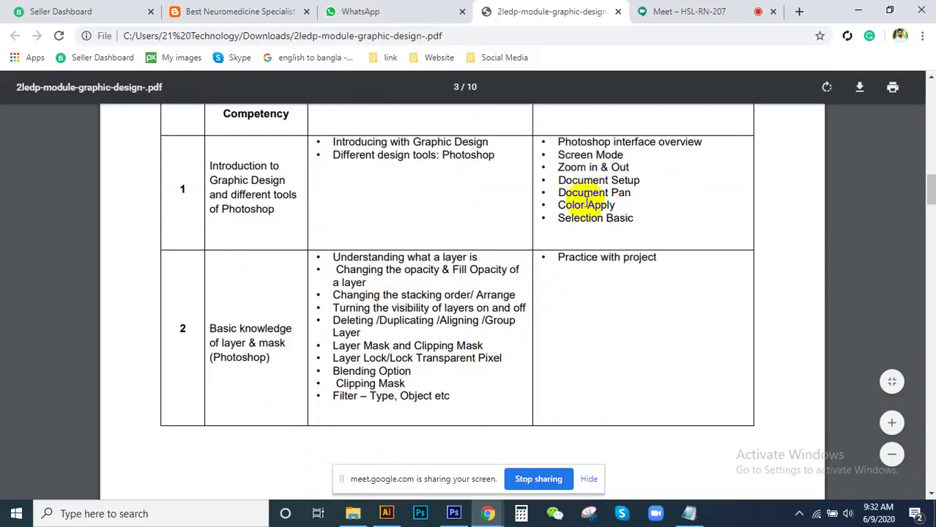
scroll(575, 205, up, 3)
scroll(597, 230, down, 3)
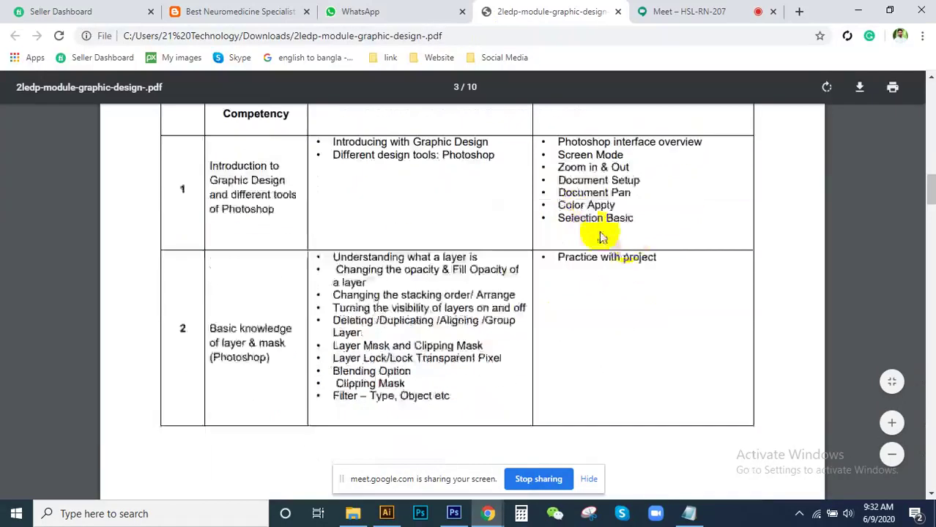
scroll(628, 243, down, 2)
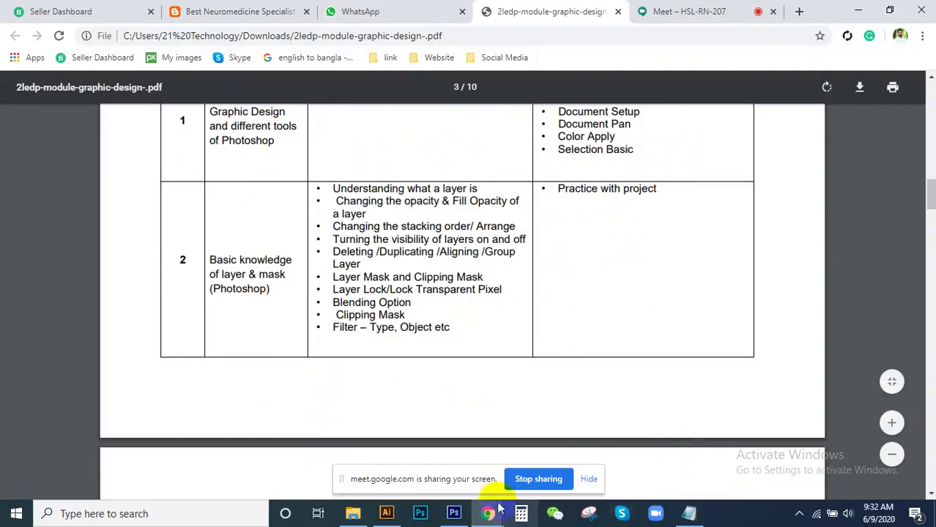
Step: Bring Photoshop's empty workspace to the front and toggle the Options bar off and back on
click(456, 514)
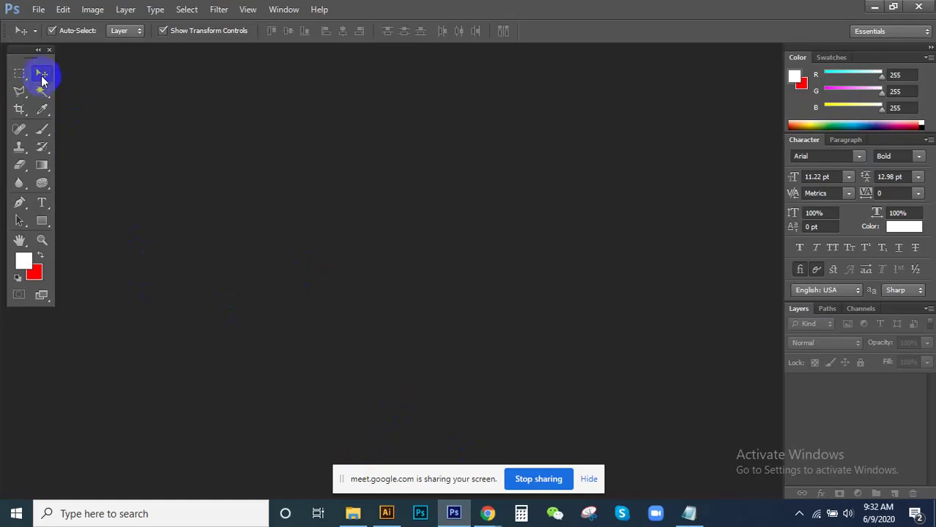
click(277, 9)
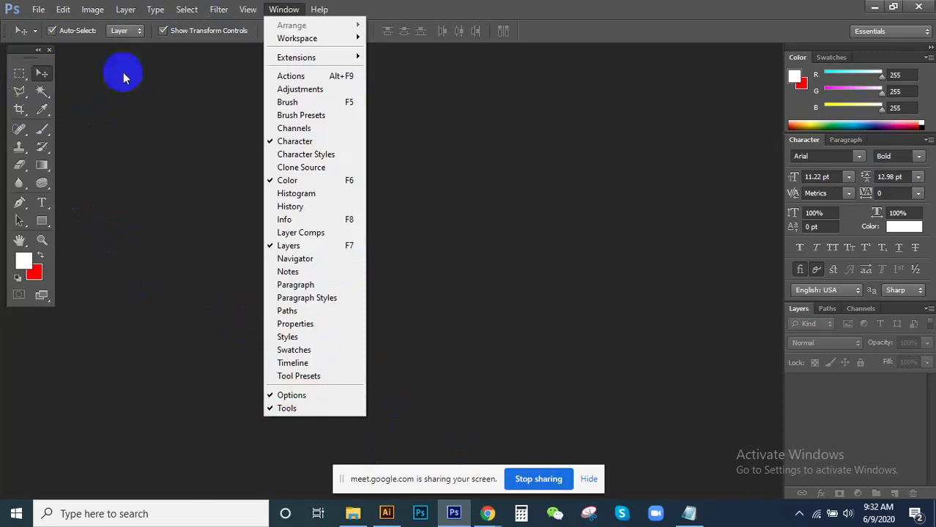
click(293, 396)
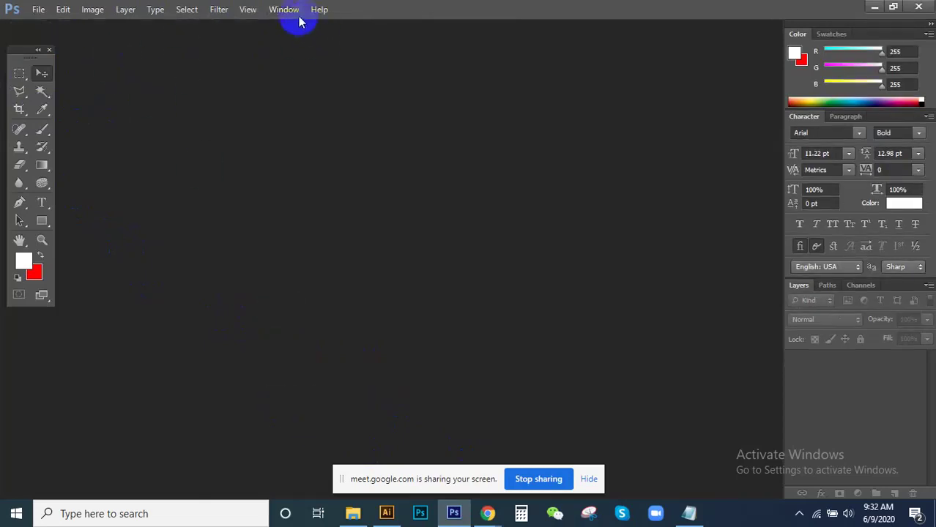
click(285, 9)
click(294, 395)
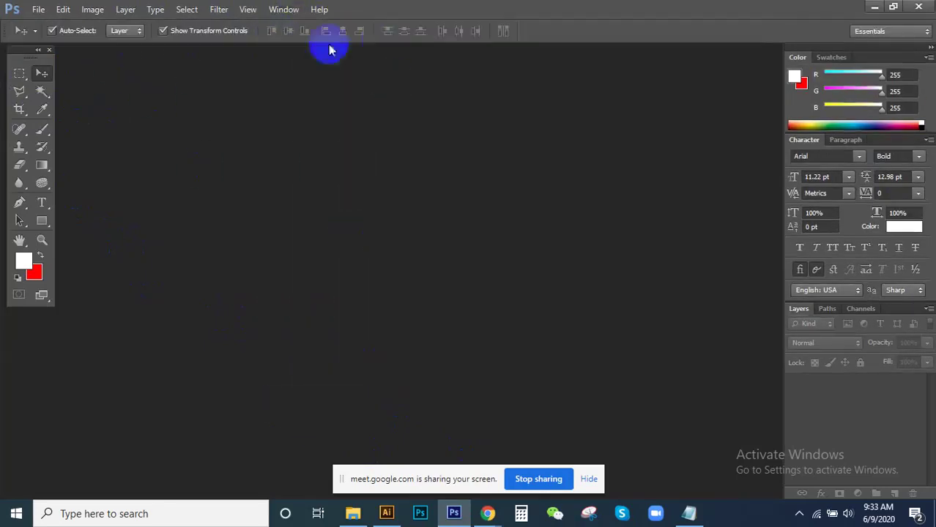
click(284, 10)
click(295, 393)
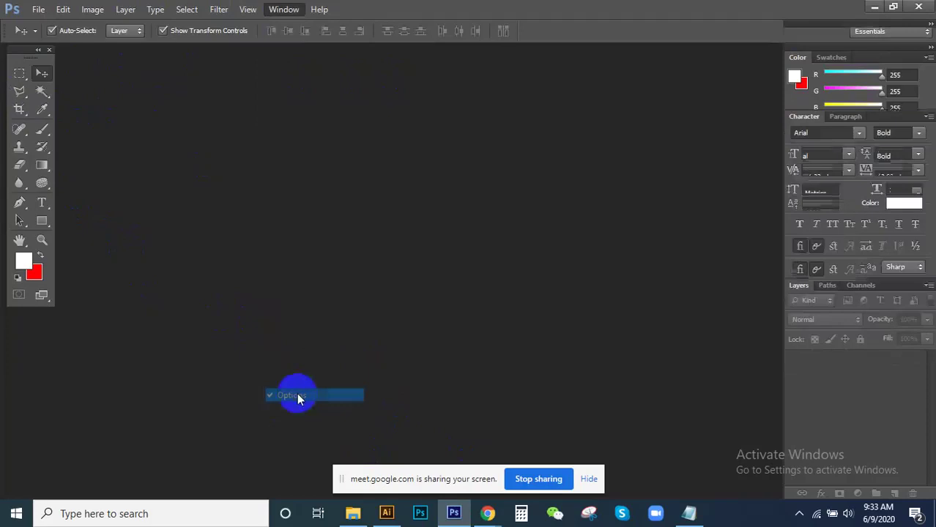
click(284, 9)
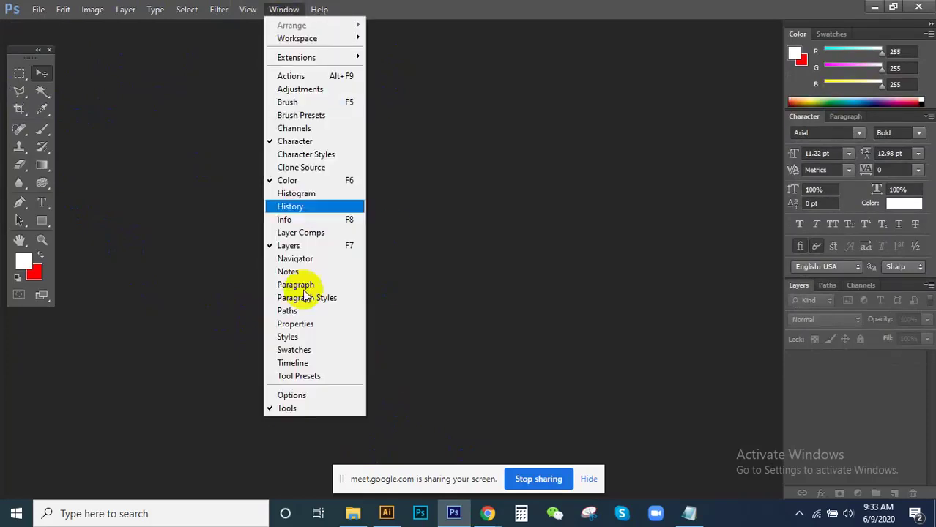
click(293, 395)
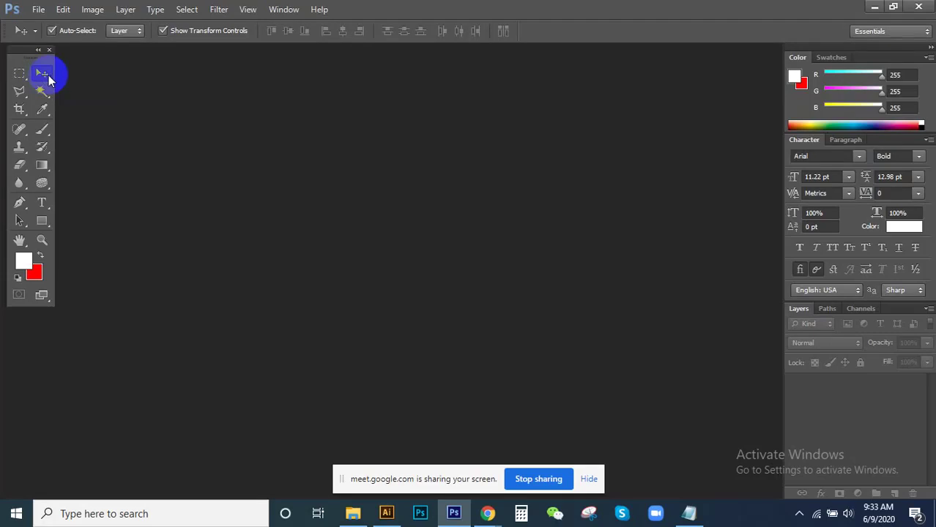
drag(19, 73, 43, 78)
click(41, 74)
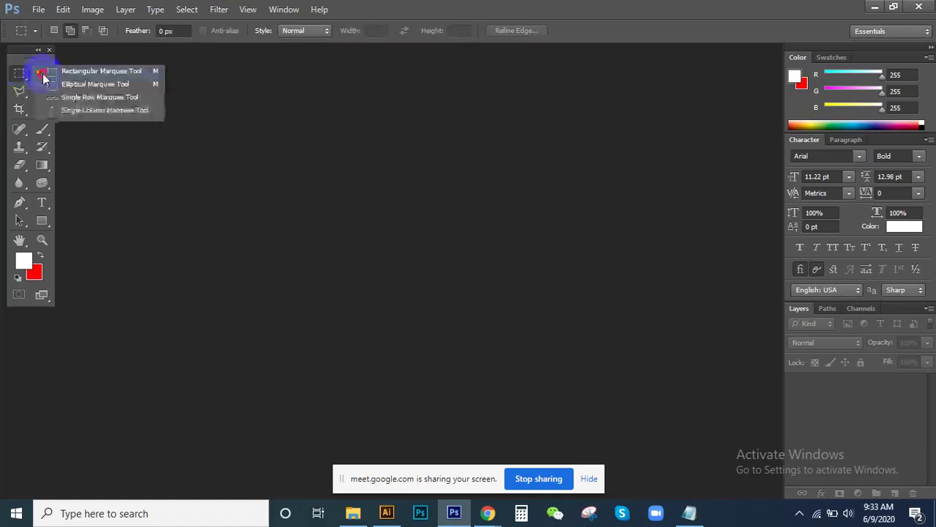
click(42, 73)
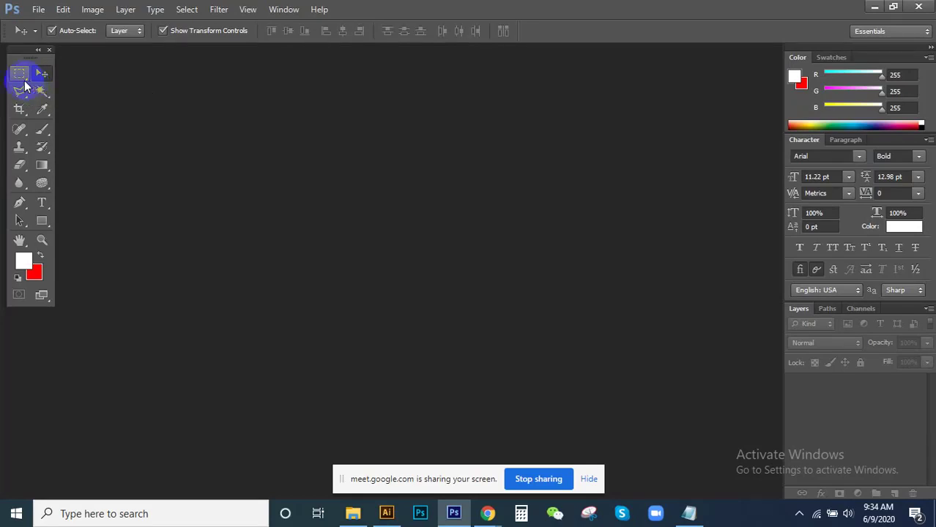
Step: Show the marquee and lasso tool variants, keeping Rectangular Marquee selected
click(20, 74)
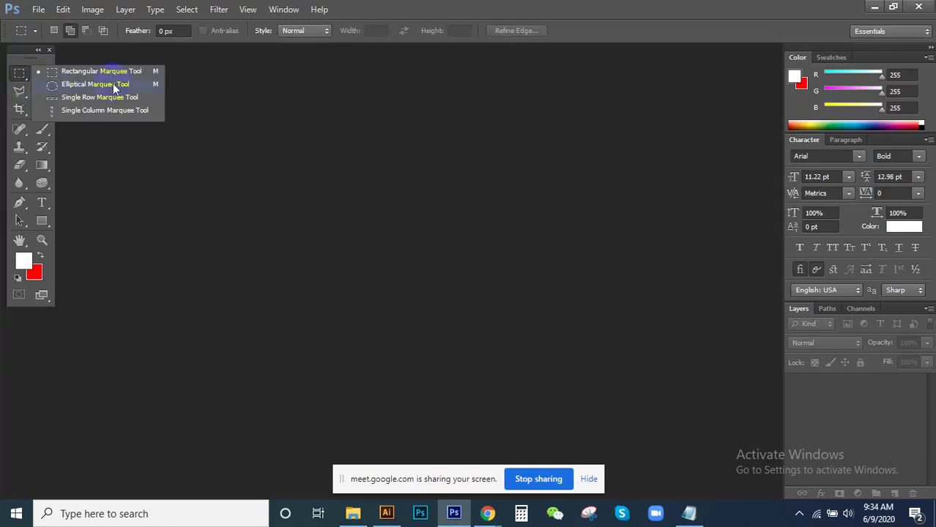
click(326, 11)
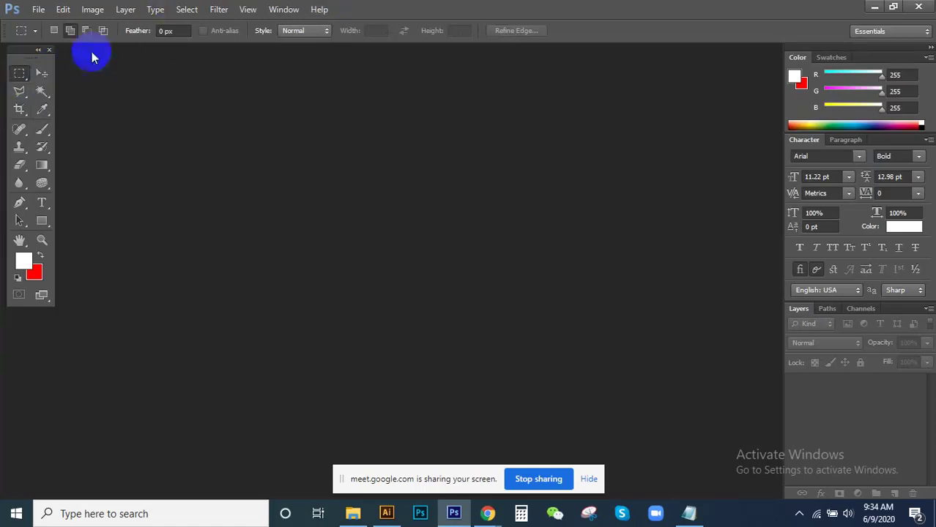
click(19, 73)
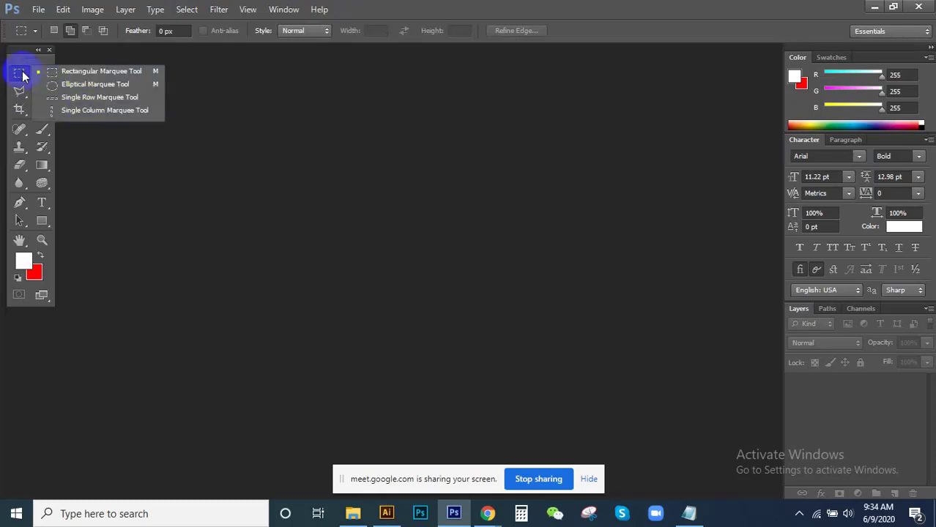
click(20, 73)
click(20, 73)
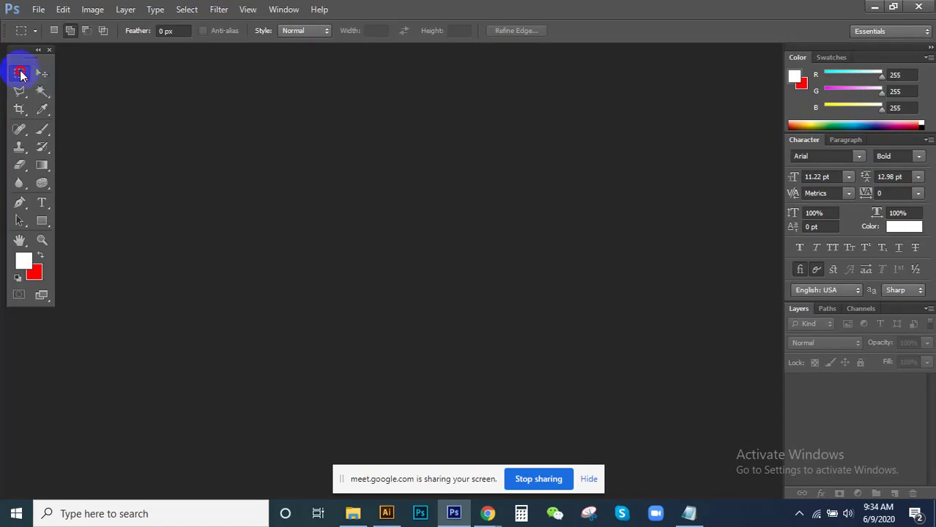
click(22, 90)
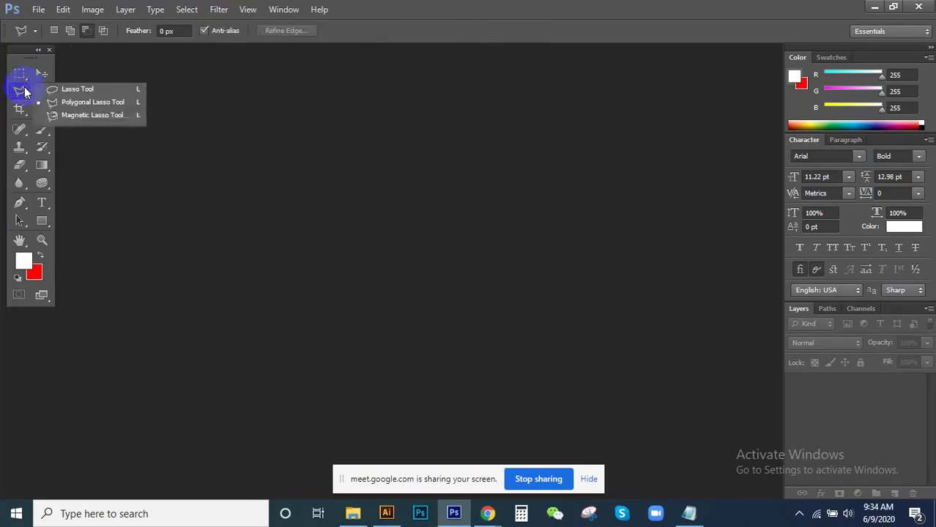
click(20, 73)
click(20, 105)
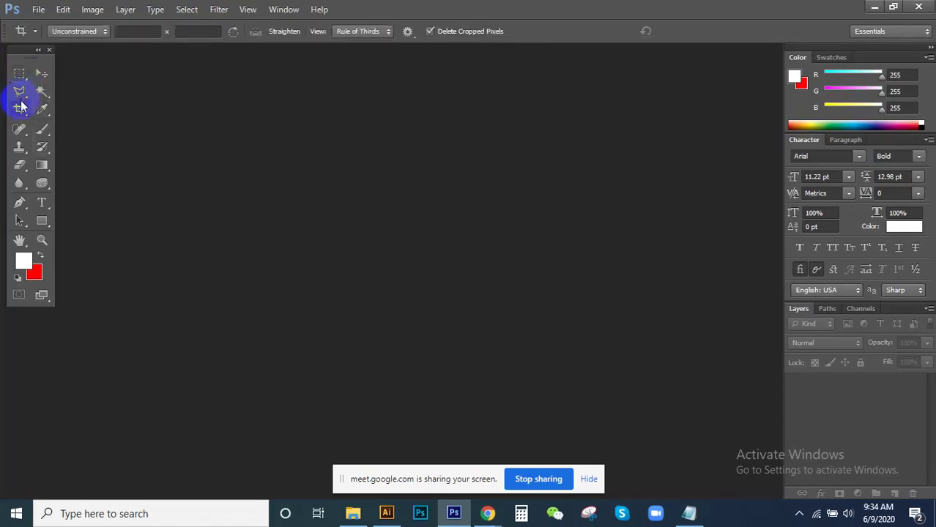
click(22, 99)
click(21, 93)
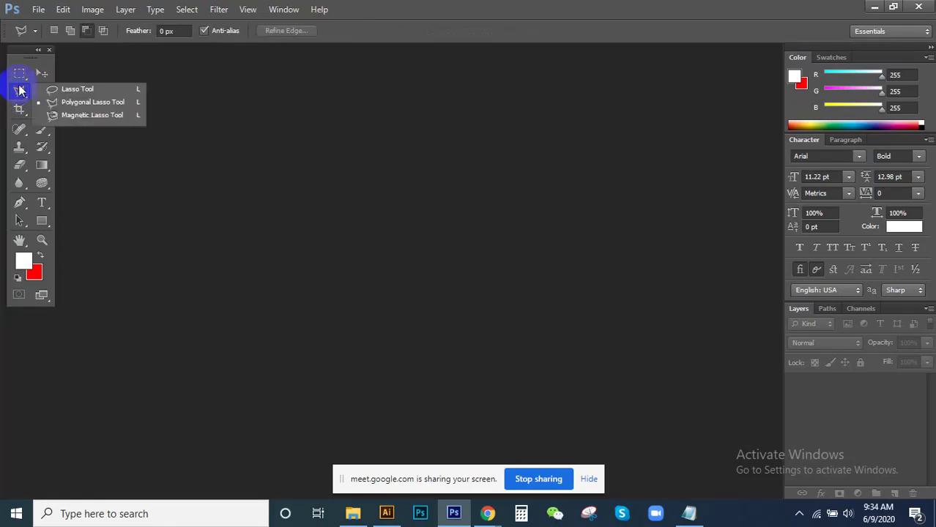
click(20, 75)
Step: Try Elliptical and Rectangular Marquee from the flyout, then choose the freehand Lasso Tool
right_click(20, 78)
click(22, 77)
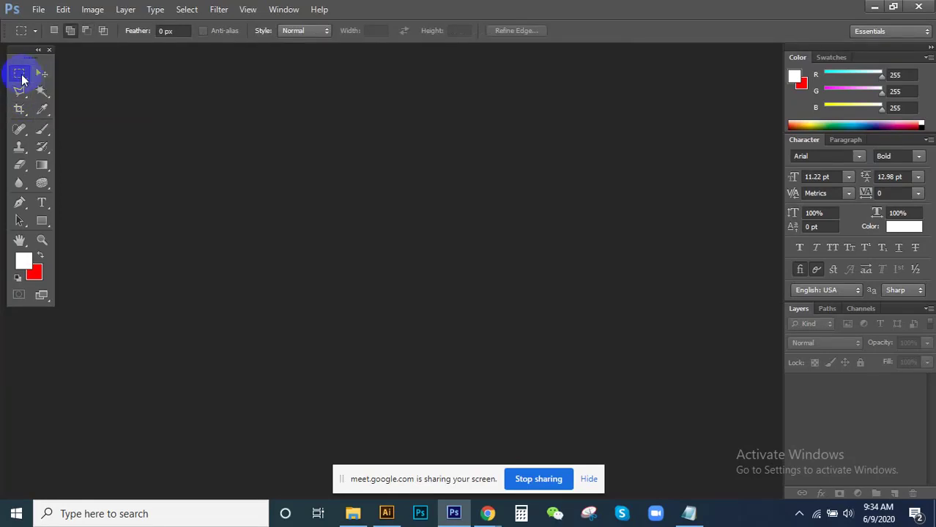
right_click(22, 77)
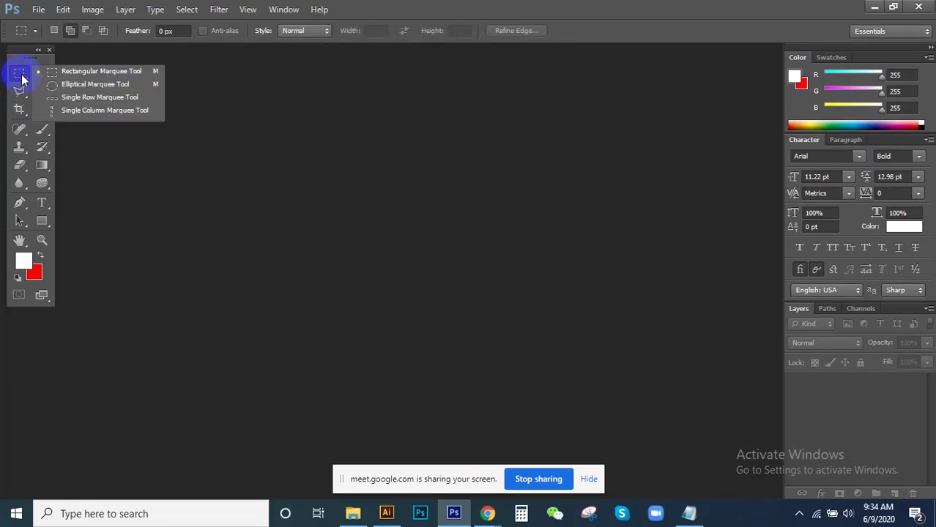
click(22, 77)
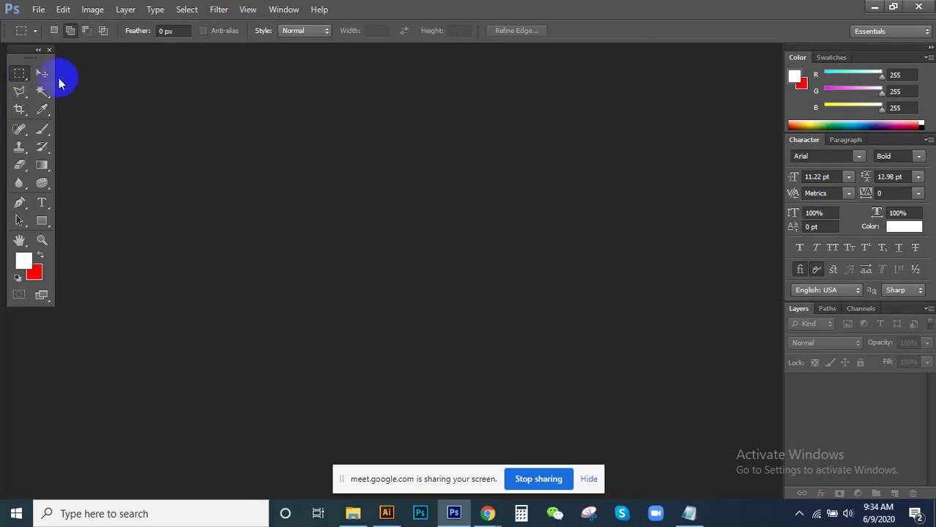
click(43, 74)
right_click(14, 81)
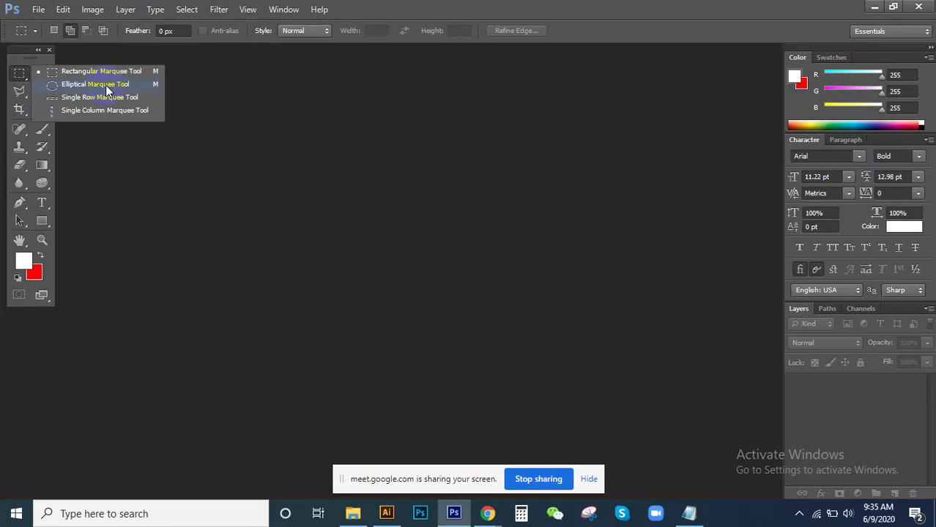
click(106, 84)
click(42, 74)
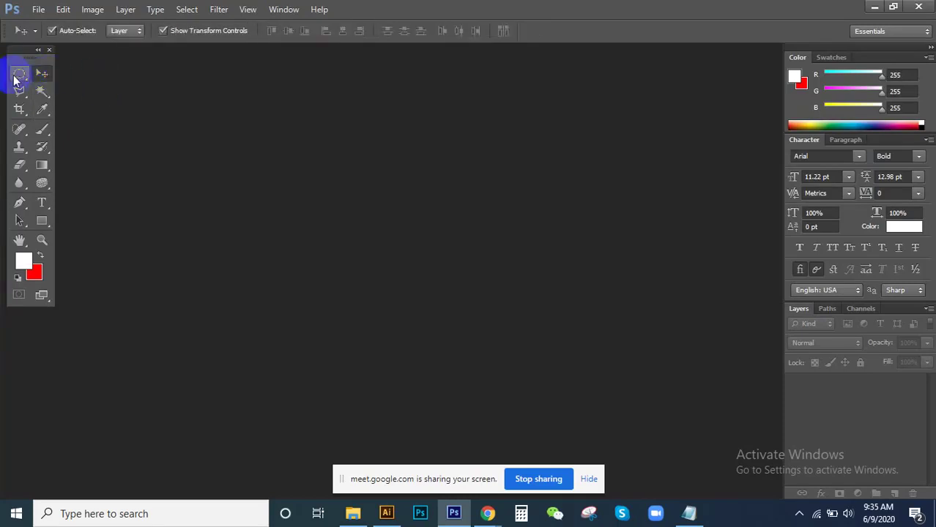
click(17, 77)
click(101, 69)
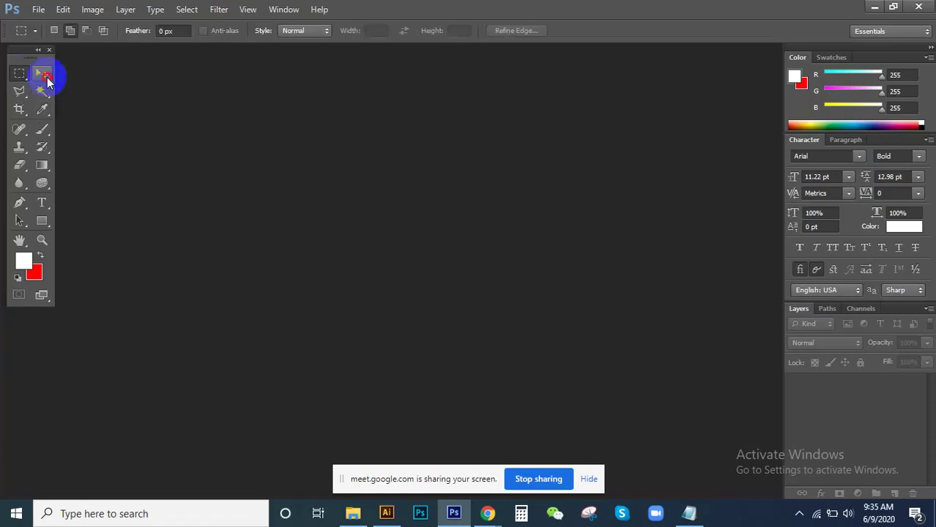
click(42, 73)
click(59, 68)
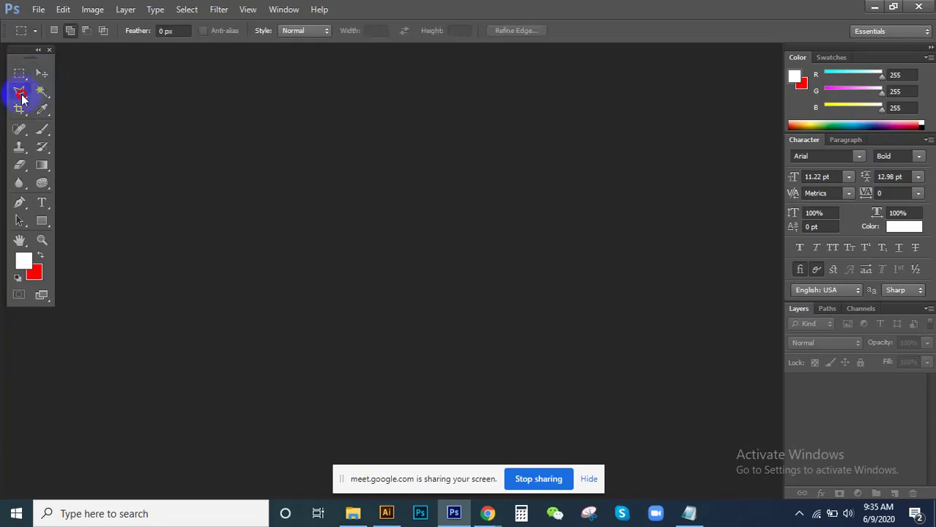
click(22, 99)
click(81, 88)
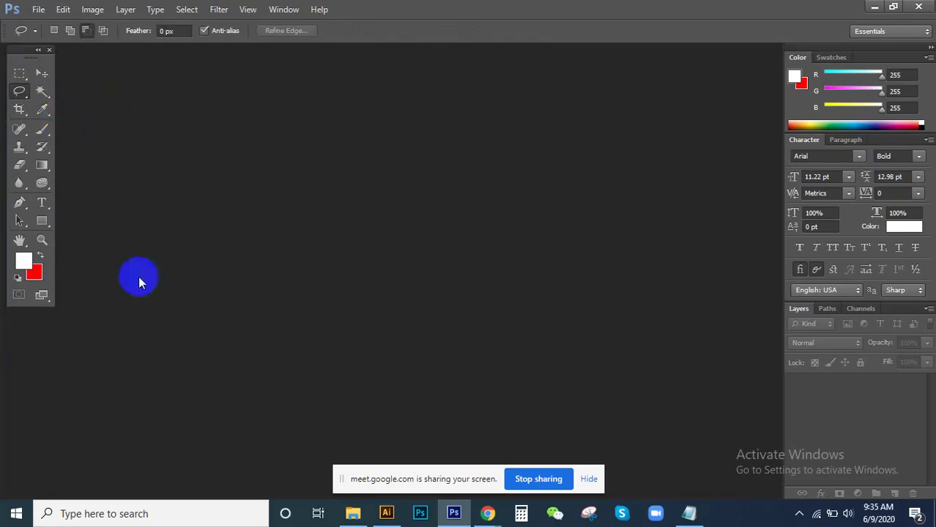
mouse_move(487, 514)
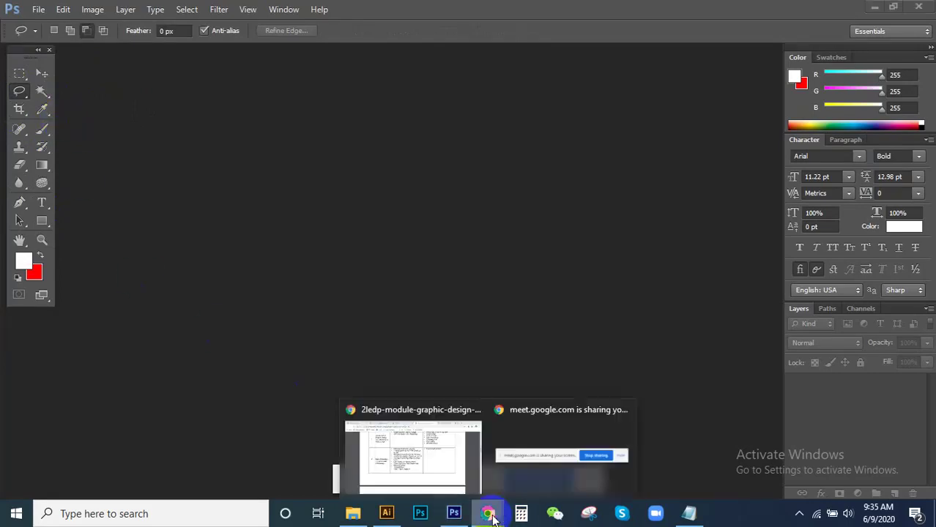
click(419, 461)
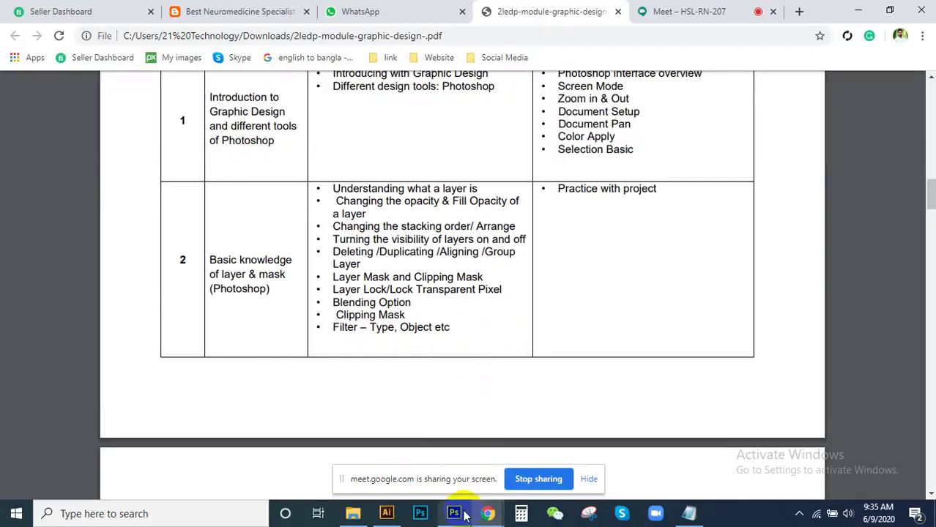
scroll(488, 340, down, 1)
scroll(487, 282, up, 1)
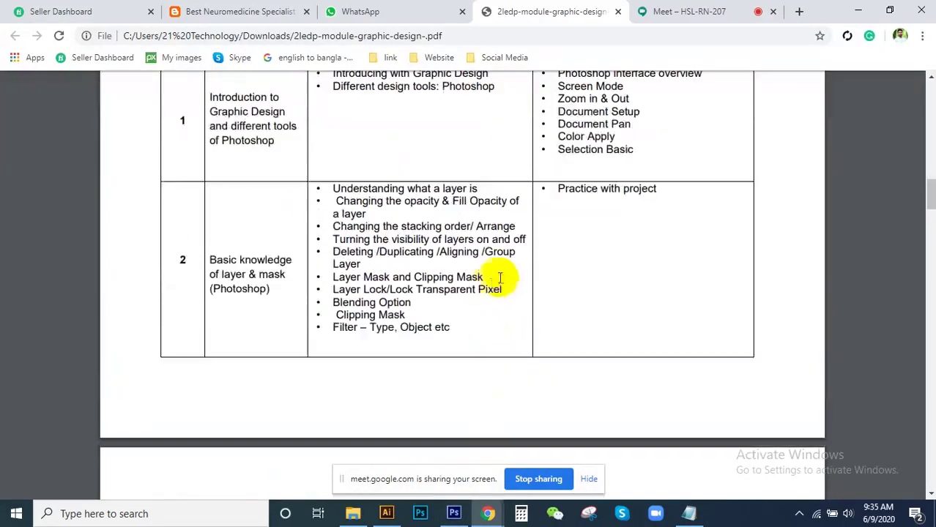
click(454, 513)
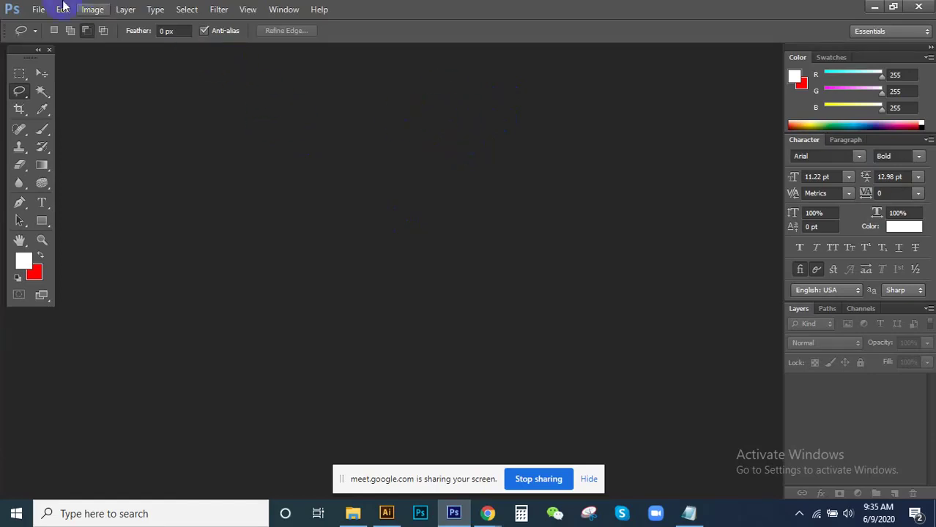
Step: Open 2_1 from This PC > Photo Editing (D:) > References, browsing in Large icons view
click(41, 9)
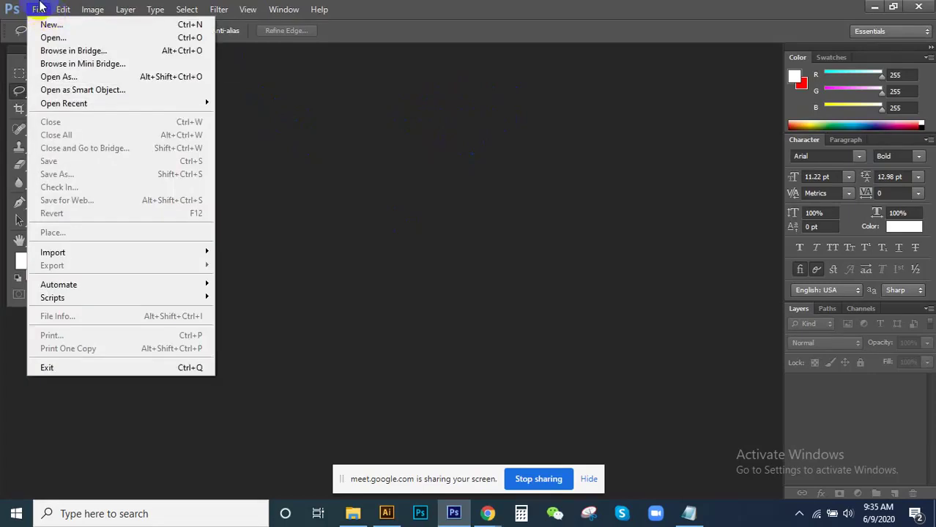
click(53, 37)
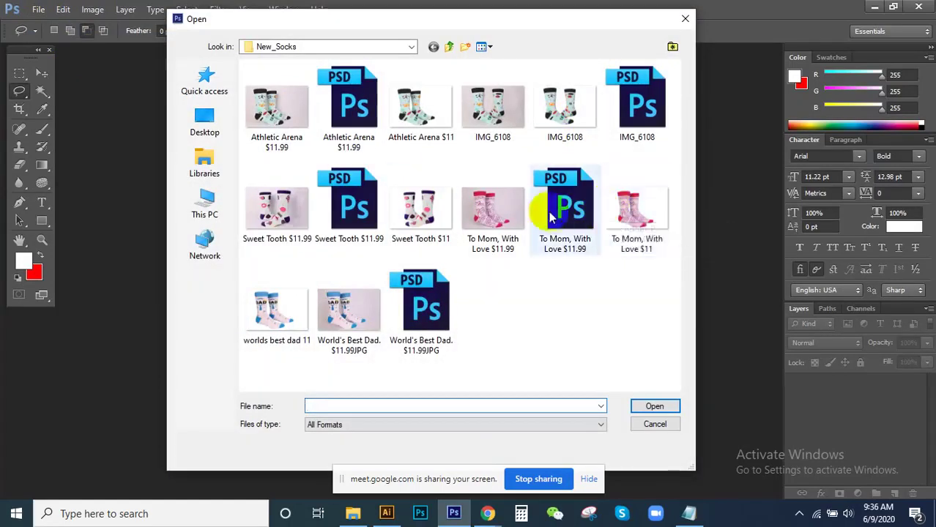
click(357, 45)
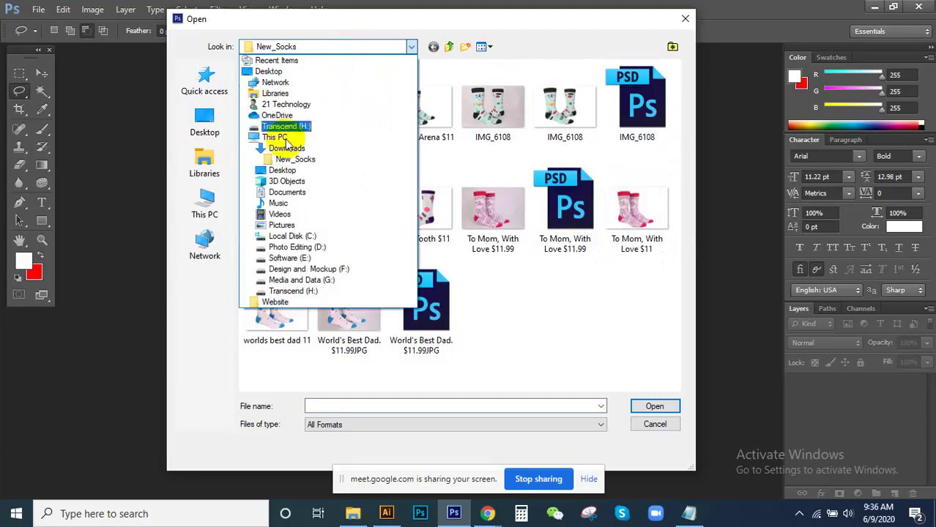
click(273, 137)
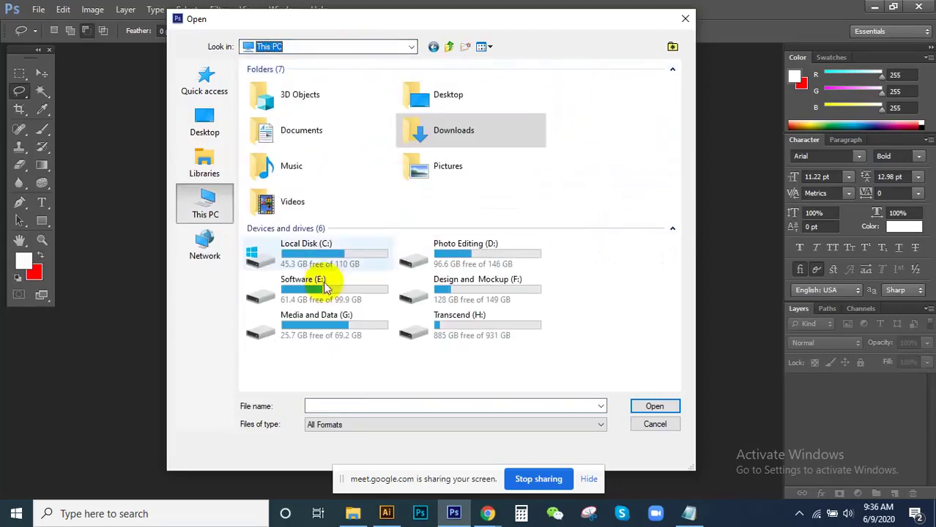
double_click(483, 264)
double_click(288, 121)
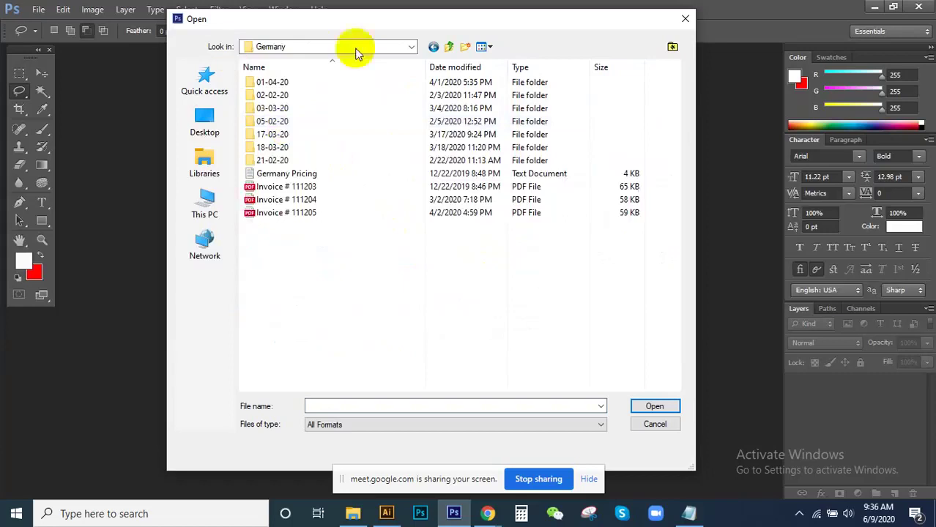
click(433, 46)
double_click(272, 135)
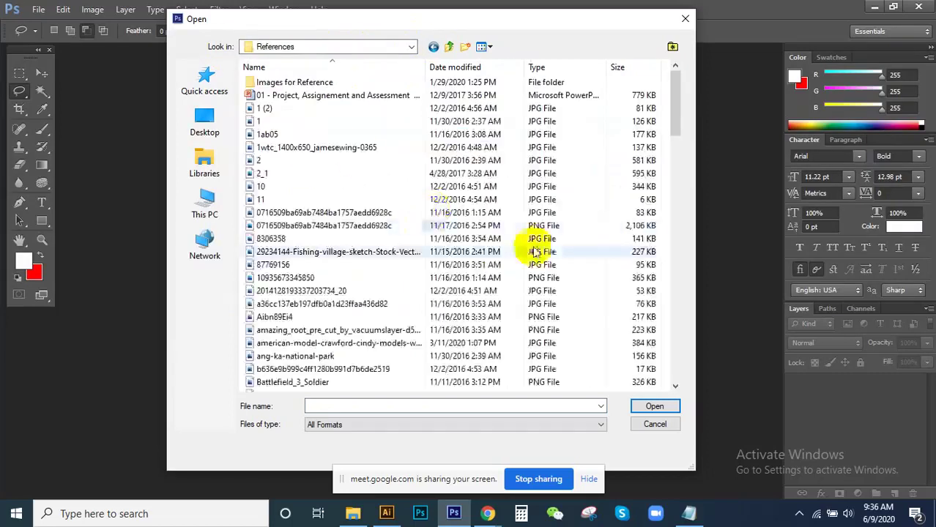
click(489, 48)
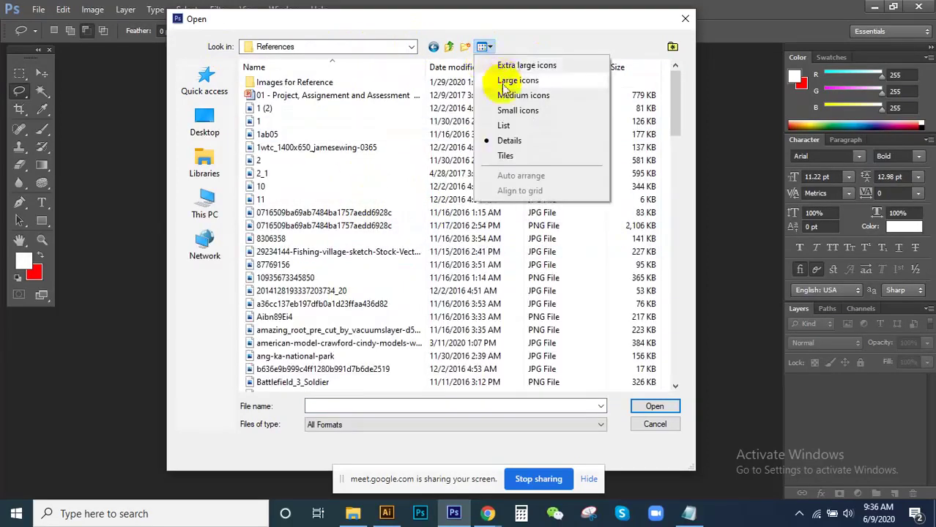
click(511, 80)
double_click(423, 199)
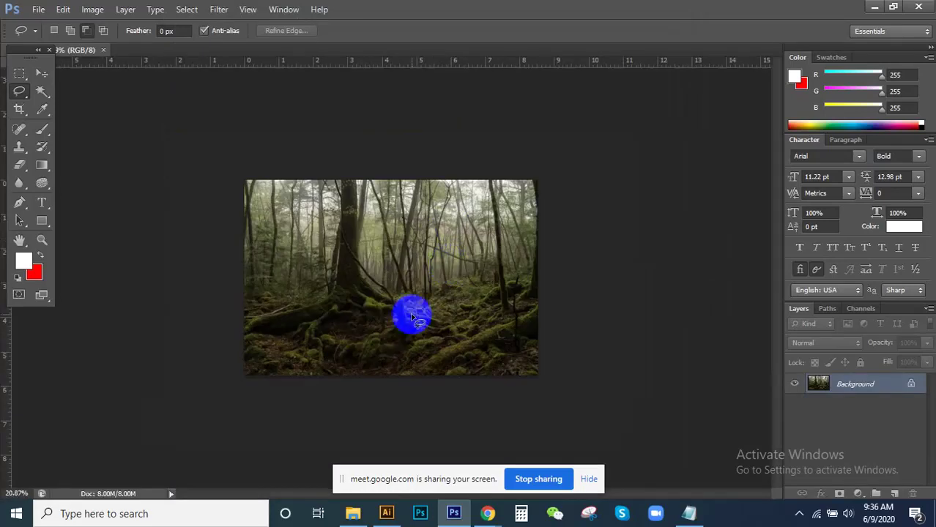
scroll(421, 325, down, 1)
scroll(538, 356, down, 2)
scroll(386, 292, up, 1)
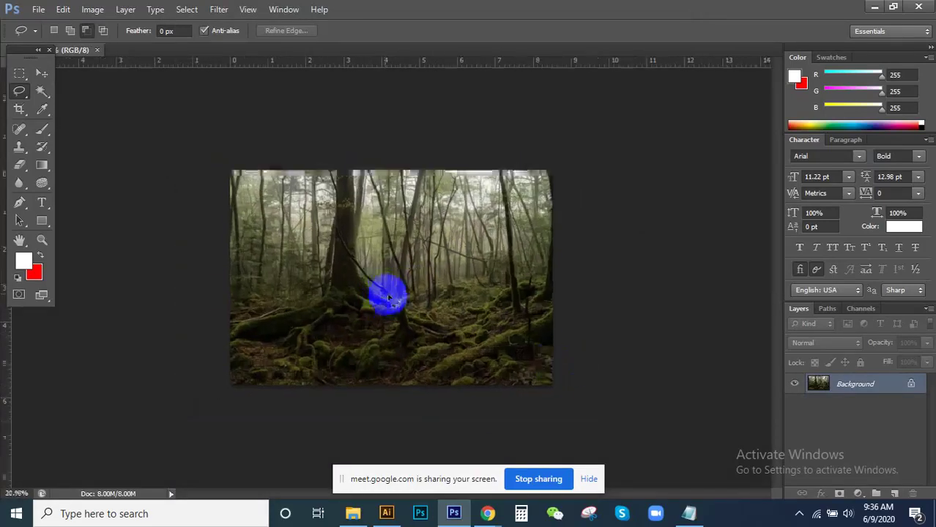
scroll(428, 299, up, 3)
scroll(448, 271, down, 1)
scroll(448, 271, down, 1)
scroll(448, 255, down, 1)
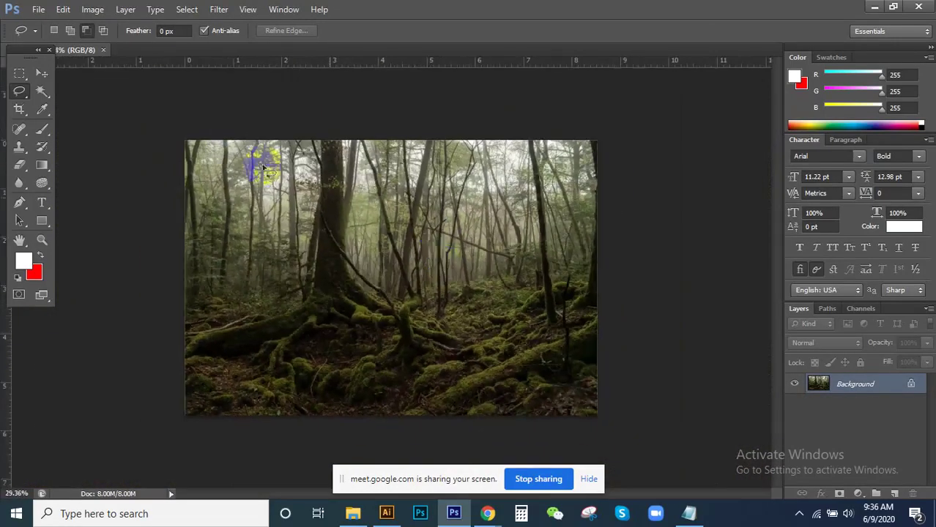
click(43, 73)
scroll(428, 264, up, 2)
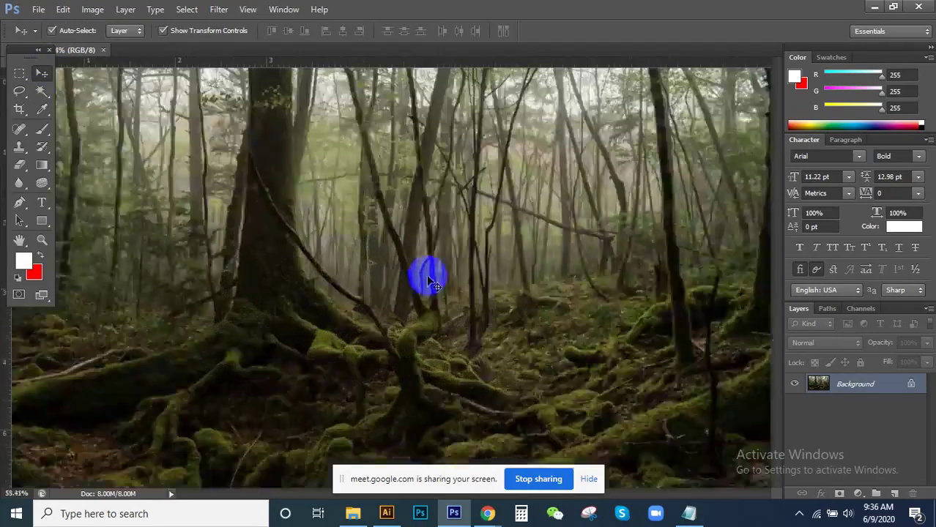
scroll(428, 281, down, 1)
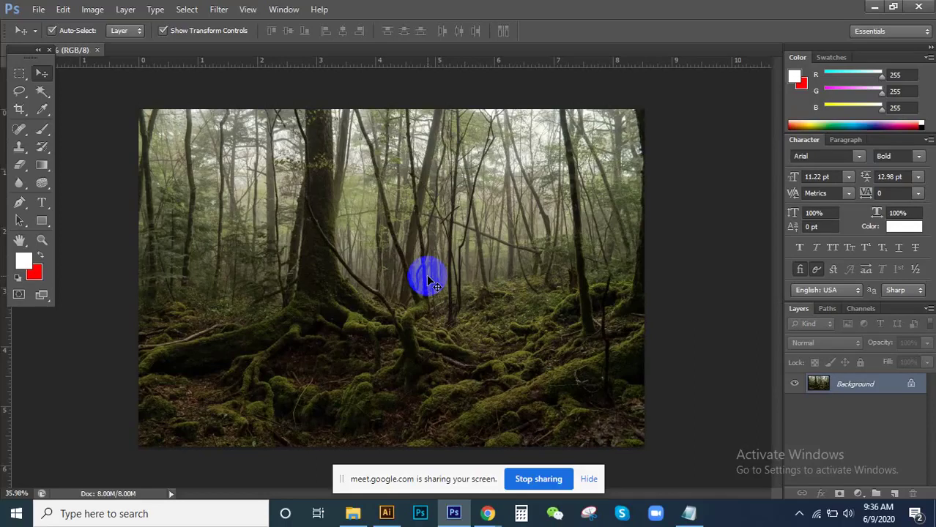
mouse_move(487, 514)
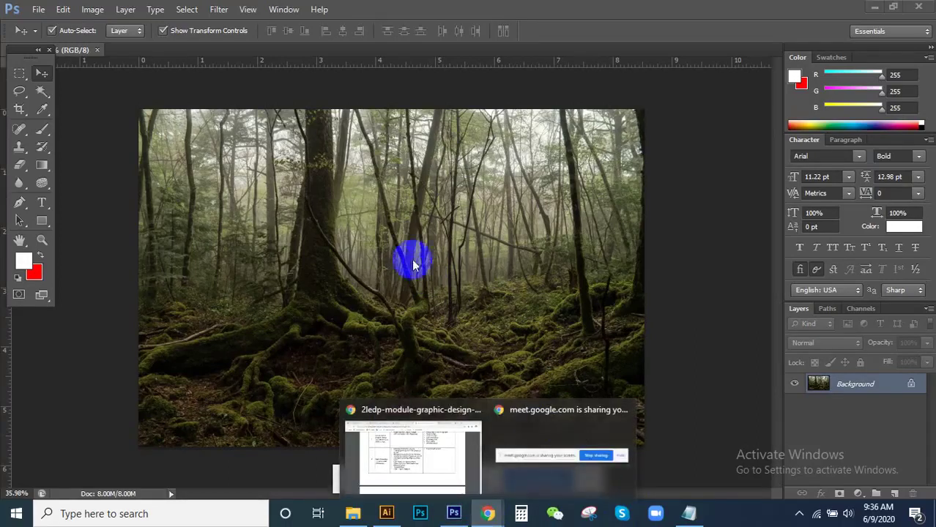
click(399, 425)
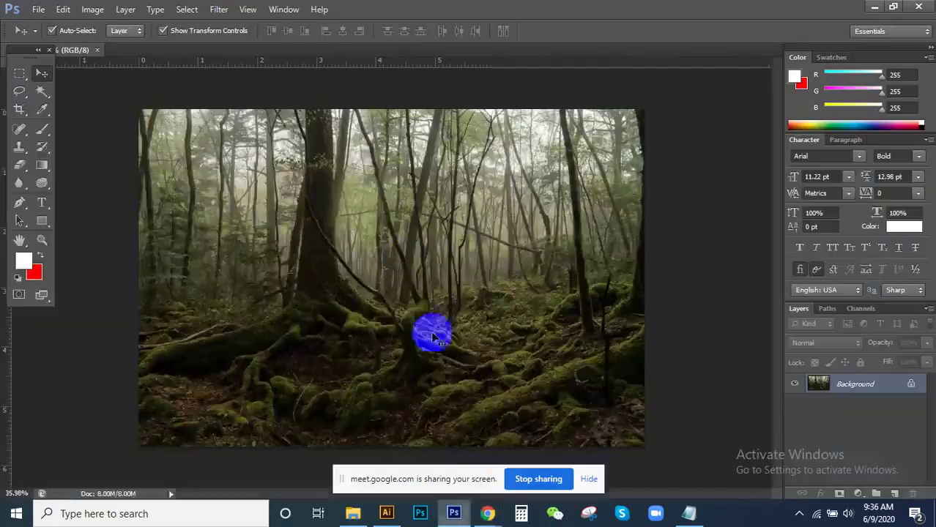
click(454, 514)
scroll(404, 260, down, 2)
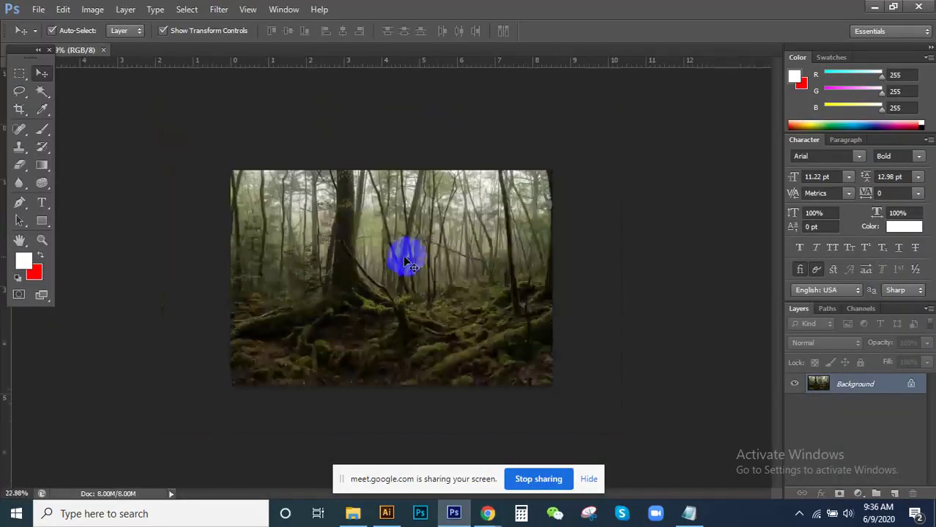
scroll(419, 261, up, 1)
scroll(424, 265, up, 2)
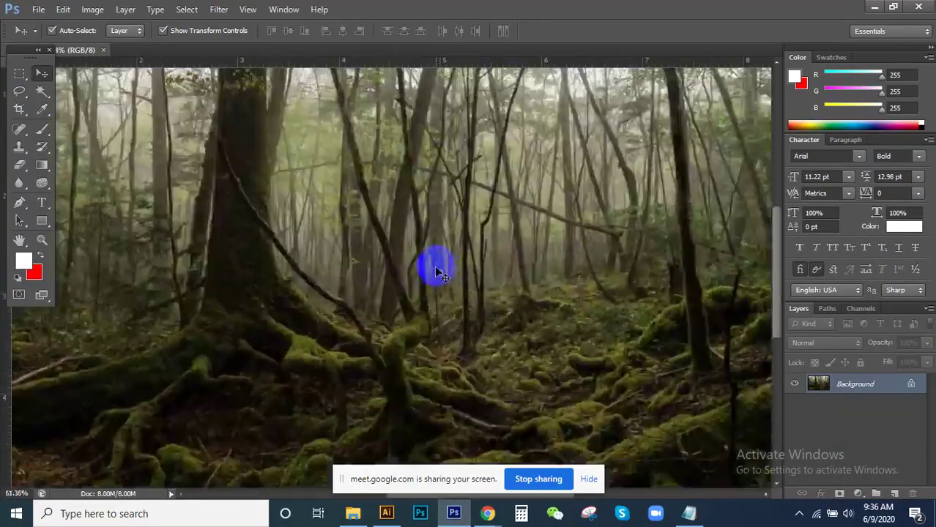
scroll(436, 270, down, 2)
scroll(468, 322, up, 2)
scroll(513, 318, down, 3)
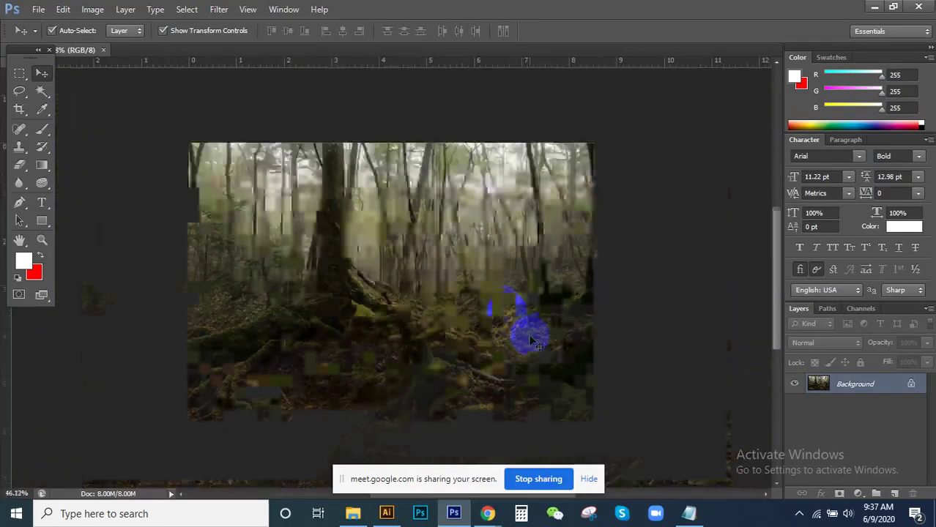
scroll(469, 313, down, 2)
scroll(410, 322, up, 2)
scroll(416, 308, down, 1)
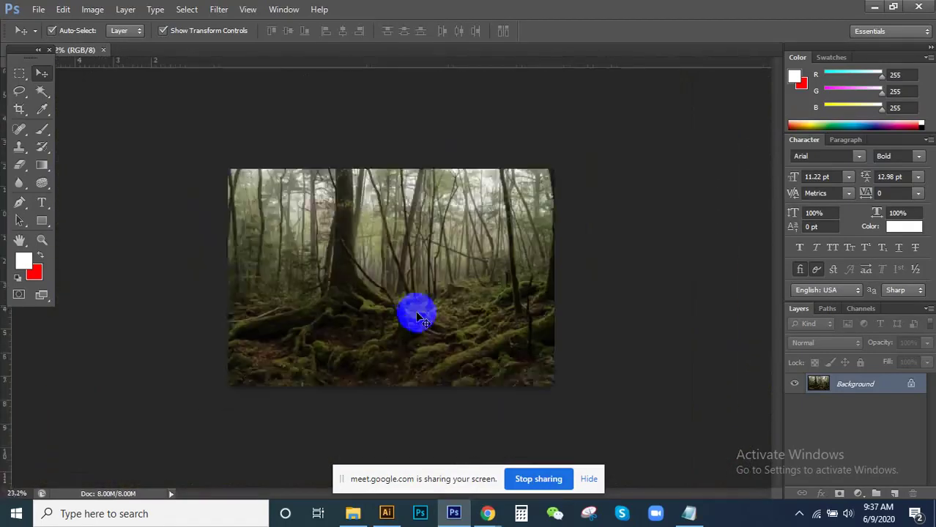
scroll(419, 310, up, 2)
scroll(419, 315, up, 2)
scroll(425, 307, down, 1)
scroll(432, 301, down, 2)
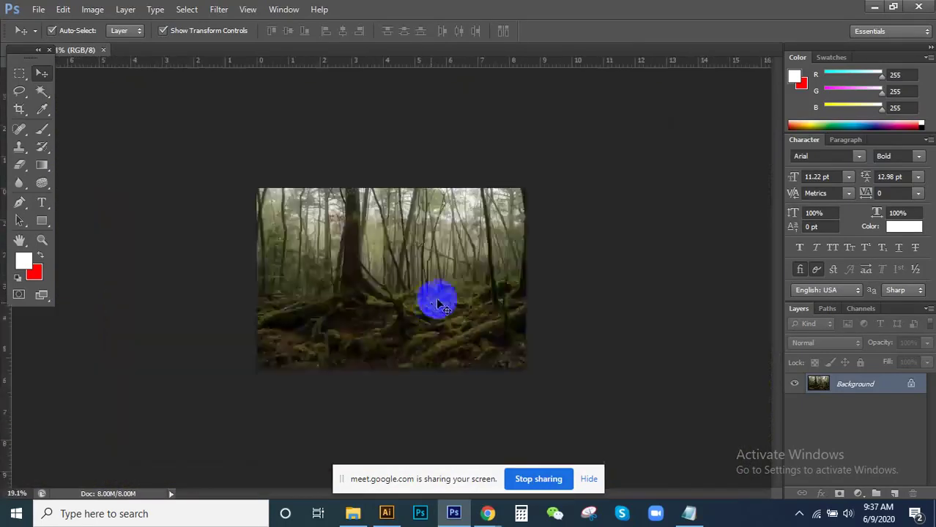
scroll(421, 315, down, 1)
scroll(439, 352, up, 3)
scroll(465, 363, up, 2)
scroll(483, 353, down, 1)
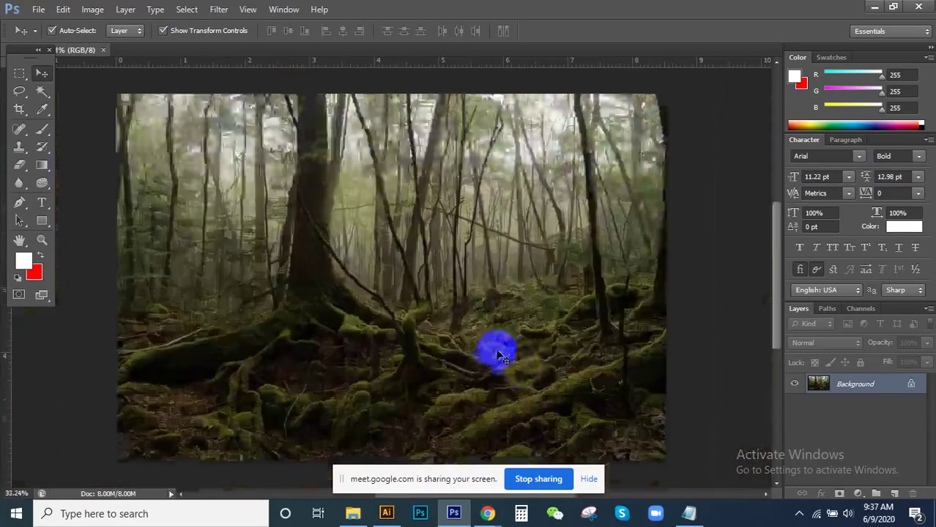
scroll(496, 353, down, 1)
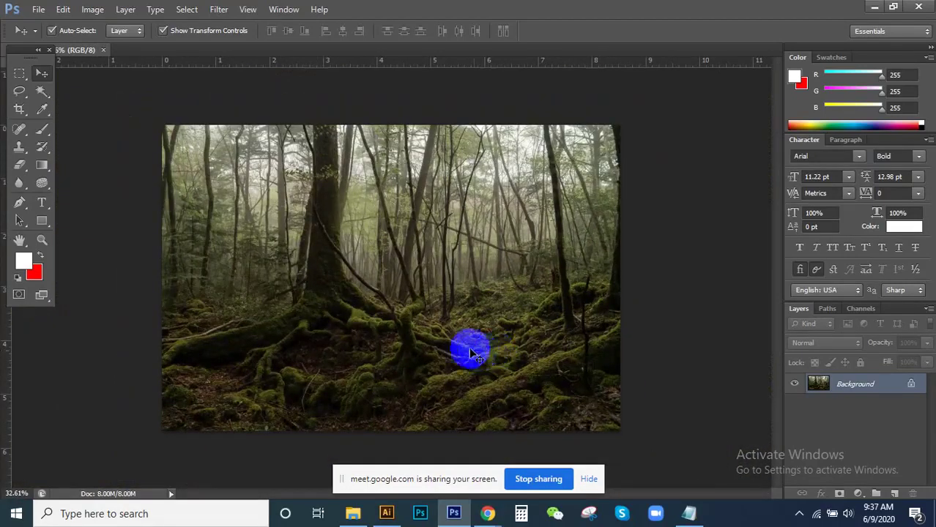
scroll(469, 350, up, 2)
scroll(469, 347, down, 2)
scroll(470, 352, up, 1)
scroll(469, 350, down, 2)
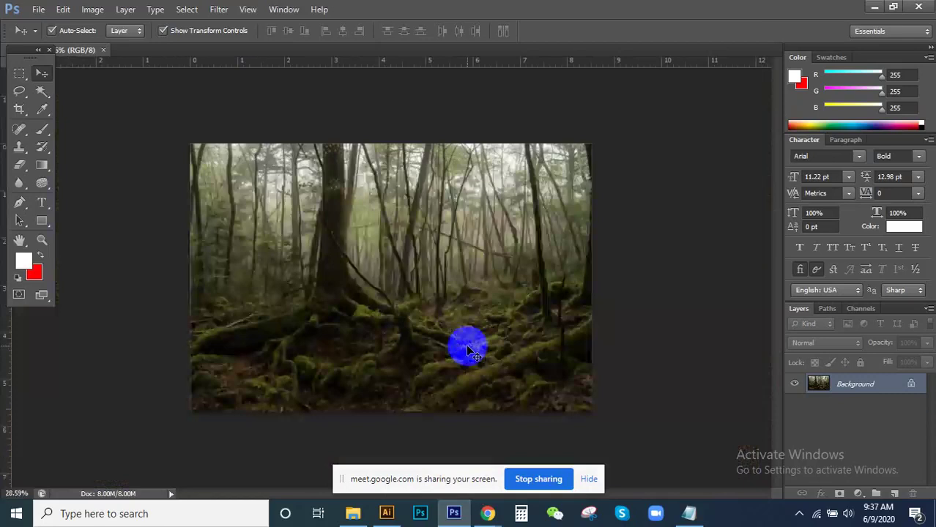
scroll(469, 352, down, 1)
scroll(469, 351, up, 2)
scroll(470, 352, up, 1)
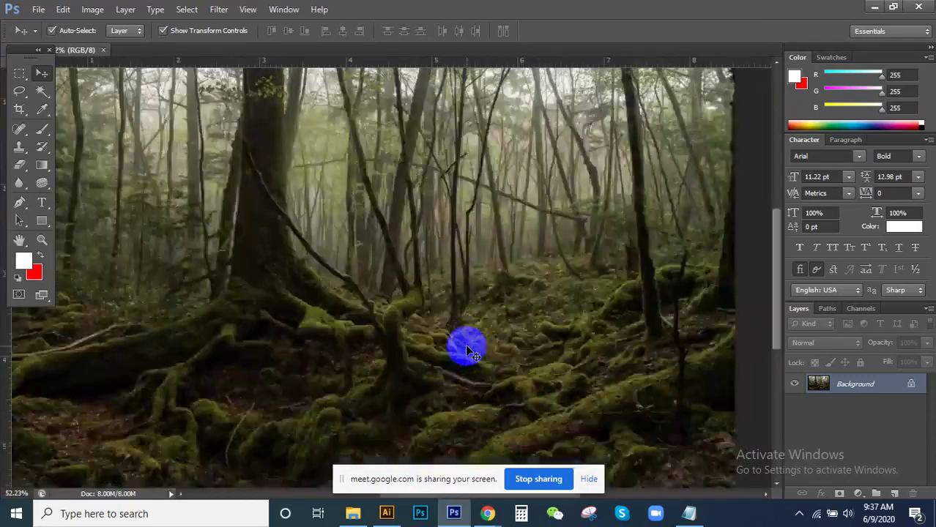
scroll(468, 351, down, 1)
scroll(469, 352, down, 1)
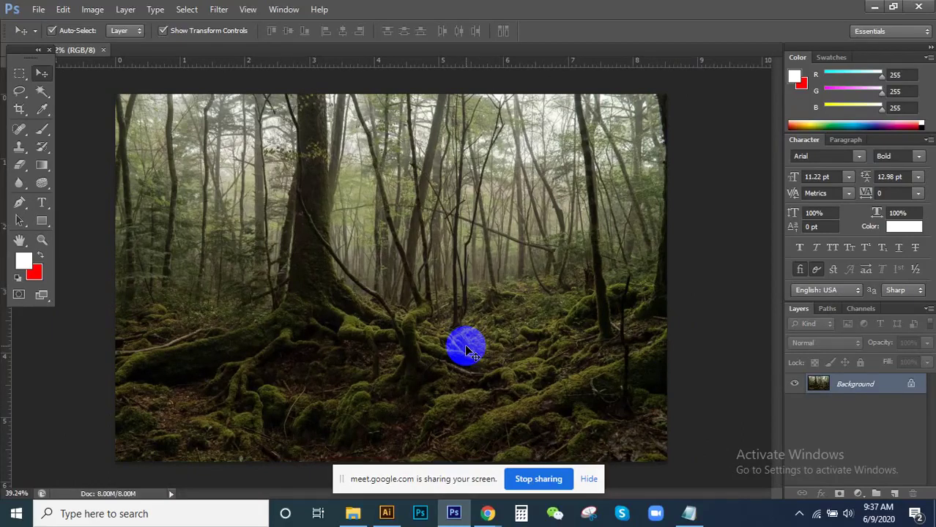
scroll(463, 345, down, 1)
scroll(455, 288, down, 3)
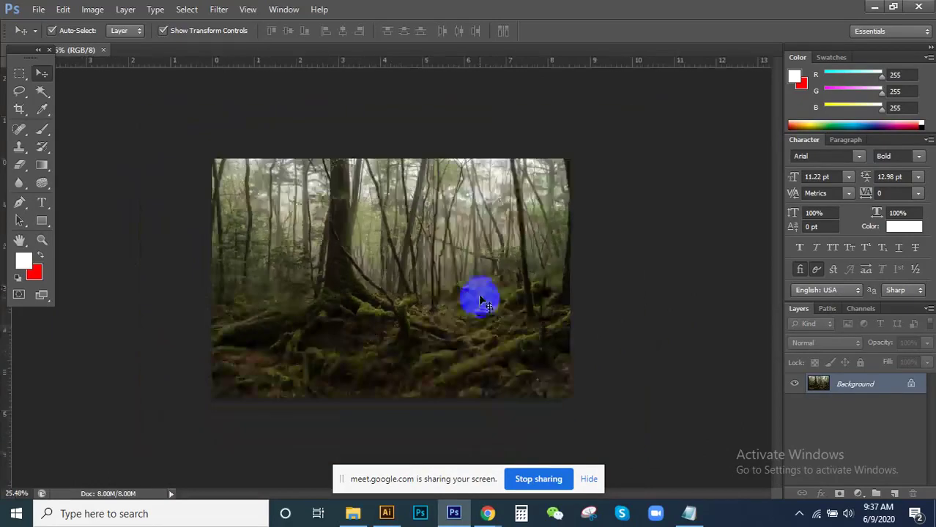
scroll(480, 294, up, 5)
scroll(518, 294, down, 3)
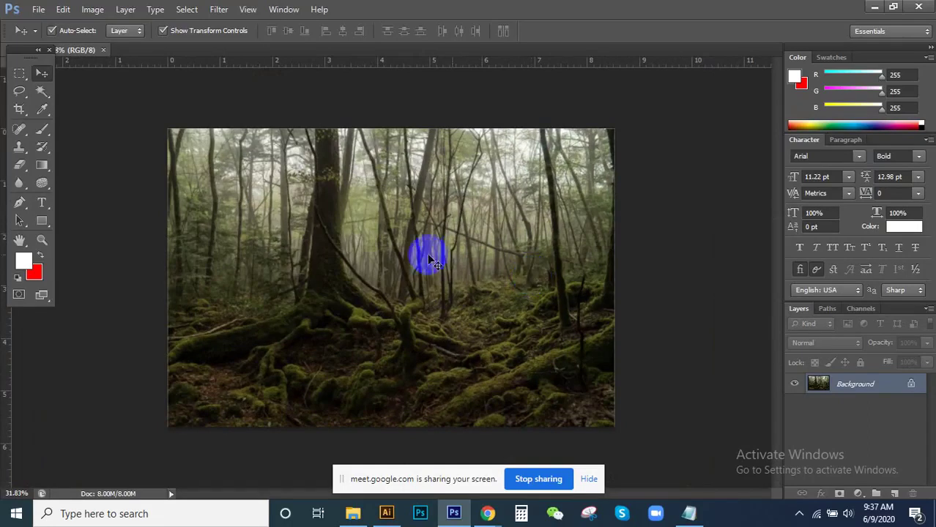
scroll(476, 303, up, 1)
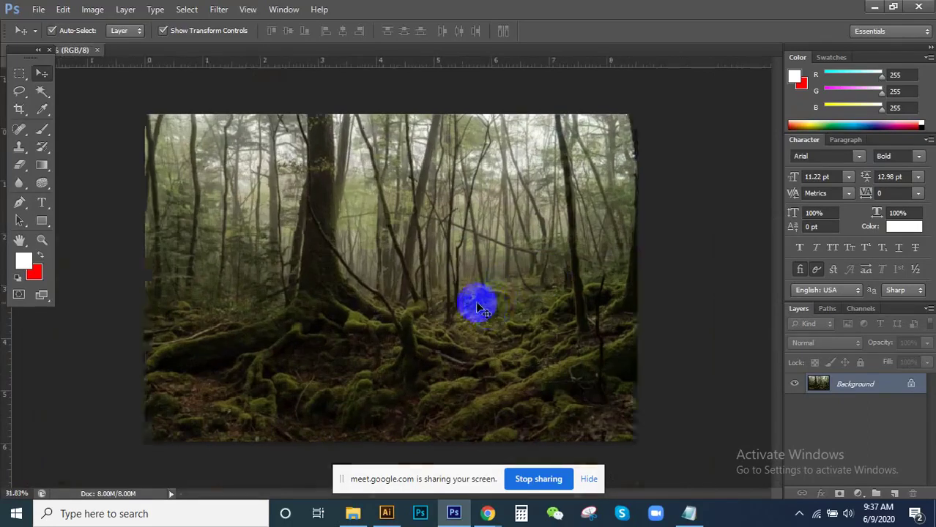
scroll(463, 266, up, 2)
scroll(466, 272, down, 1)
scroll(468, 271, up, 1)
scroll(468, 276, up, 1)
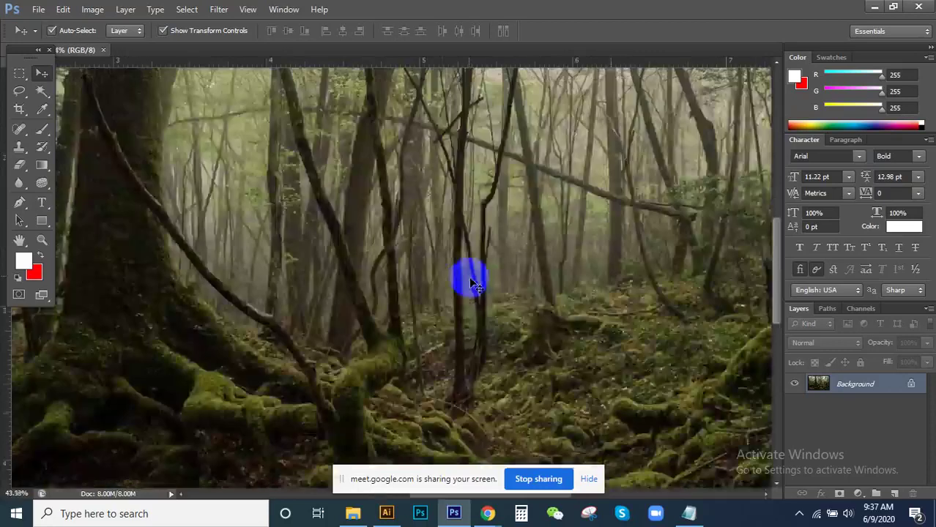
scroll(560, 324, down, 3)
scroll(384, 251, up, 1)
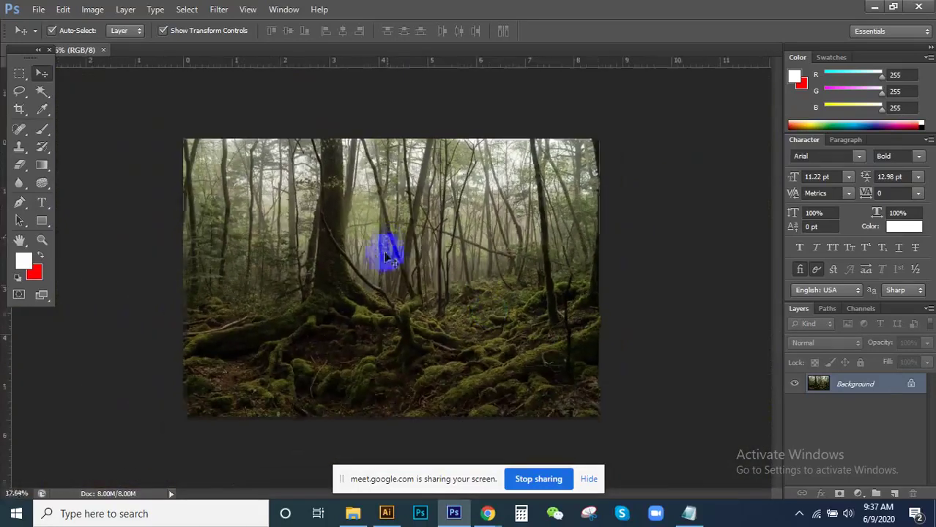
scroll(348, 286, up, 2)
scroll(353, 285, up, 2)
scroll(349, 282, down, 4)
scroll(363, 282, up, 2)
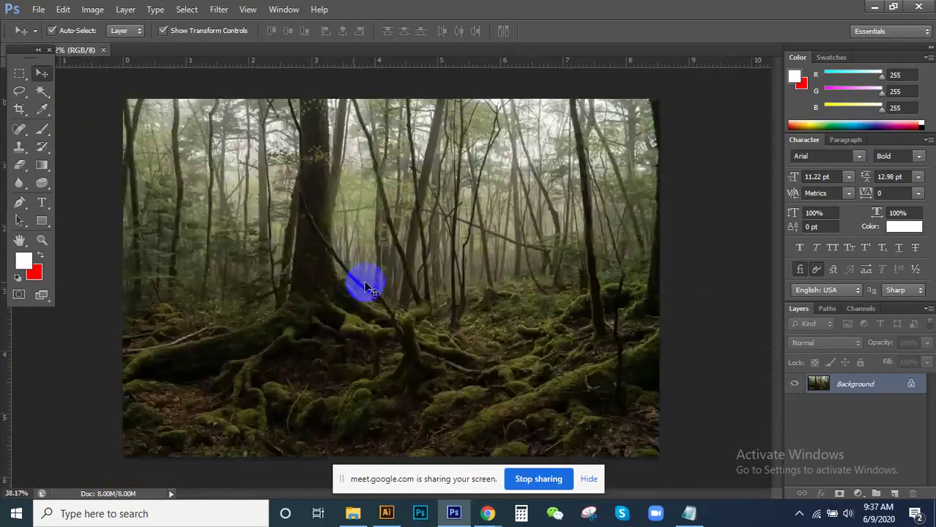
scroll(364, 280, down, 1)
scroll(368, 287, down, 2)
scroll(369, 288, up, 1)
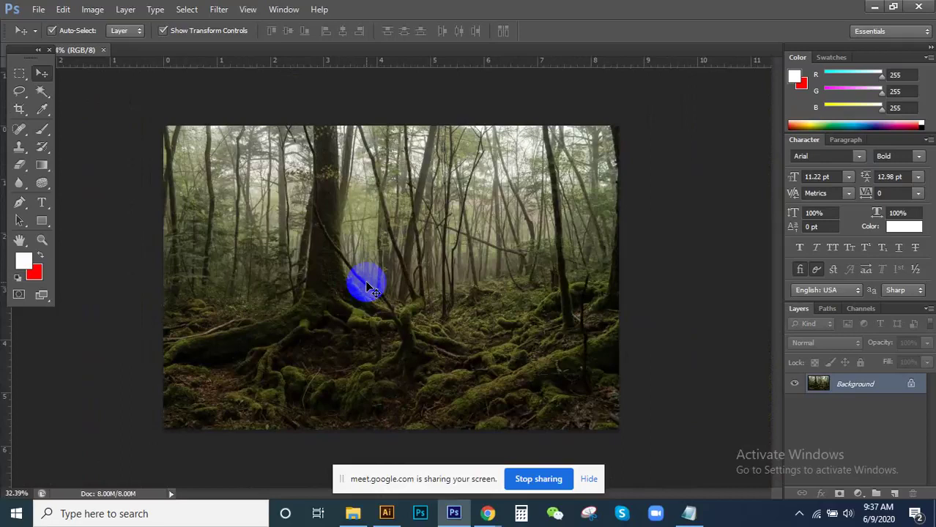
scroll(368, 287, up, 3)
scroll(369, 286, down, 5)
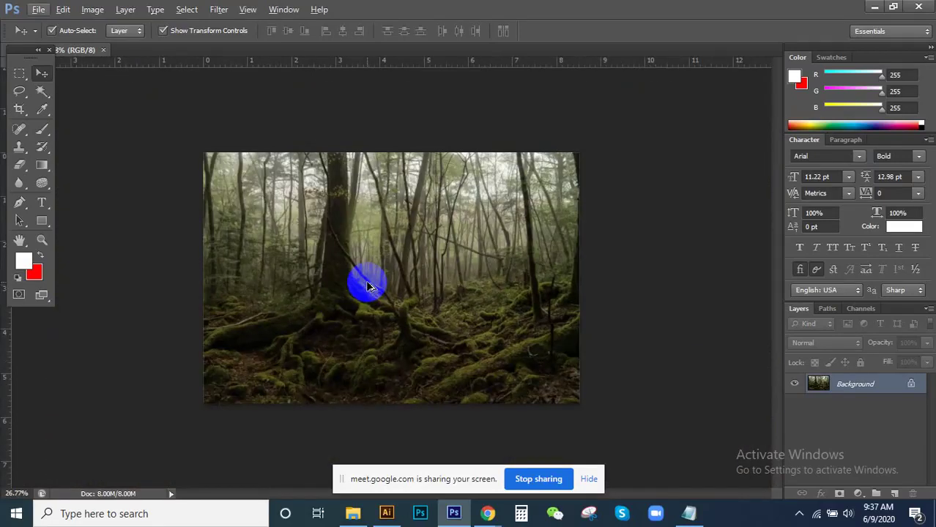
scroll(369, 286, down, 5)
scroll(369, 285, up, 12)
scroll(368, 286, down, 8)
scroll(369, 286, down, 1)
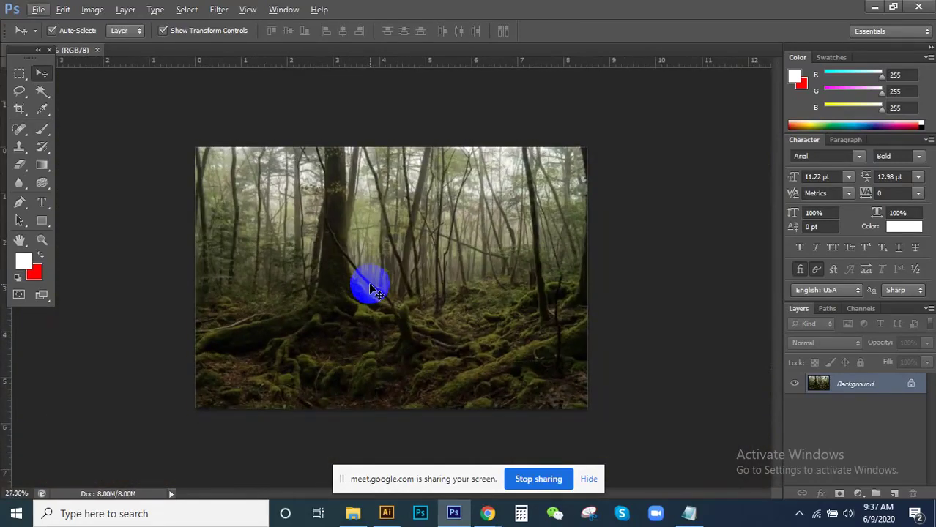
scroll(369, 282, up, 1)
scroll(369, 282, up, 3)
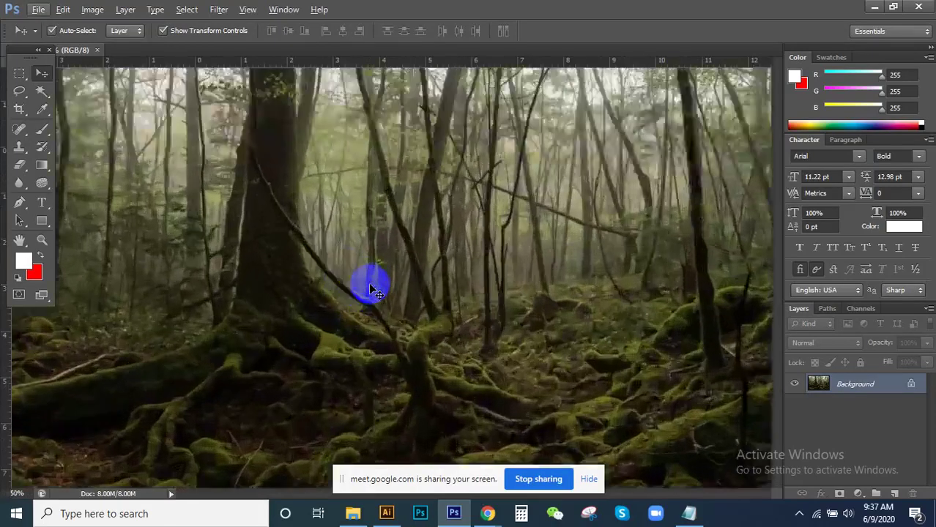
scroll(368, 282, up, 1)
scroll(368, 282, up, 2)
scroll(370, 287, down, 3)
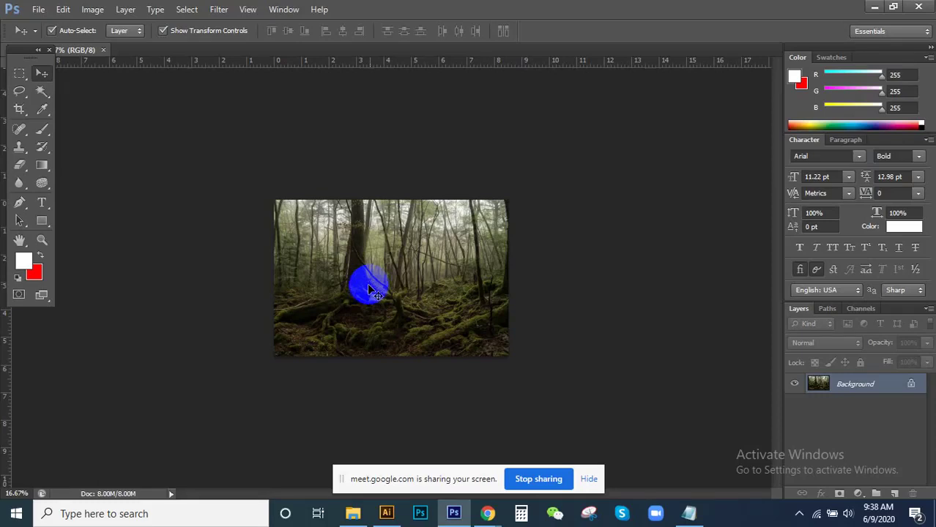
scroll(435, 302, down, 2)
scroll(434, 302, up, 1)
scroll(443, 302, up, 3)
scroll(444, 297, up, 1)
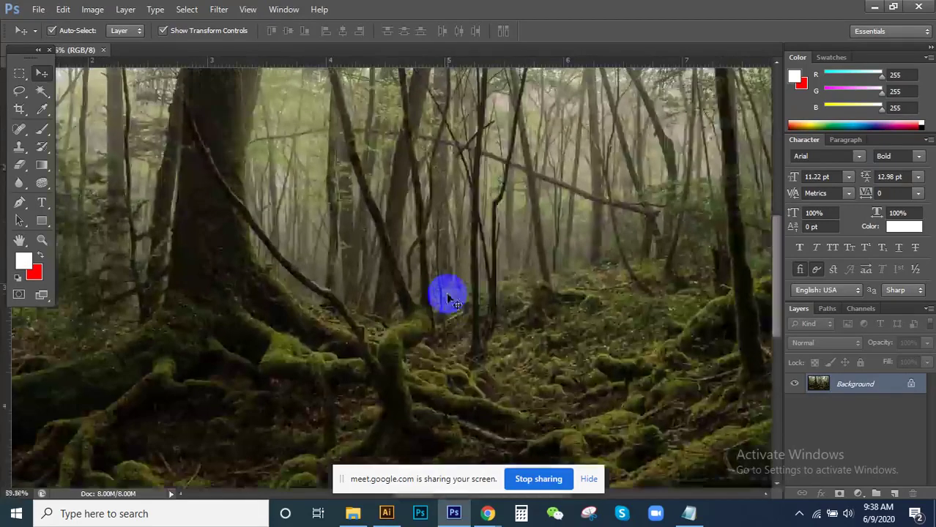
scroll(542, 278, down, 2)
scroll(439, 269, up, 3)
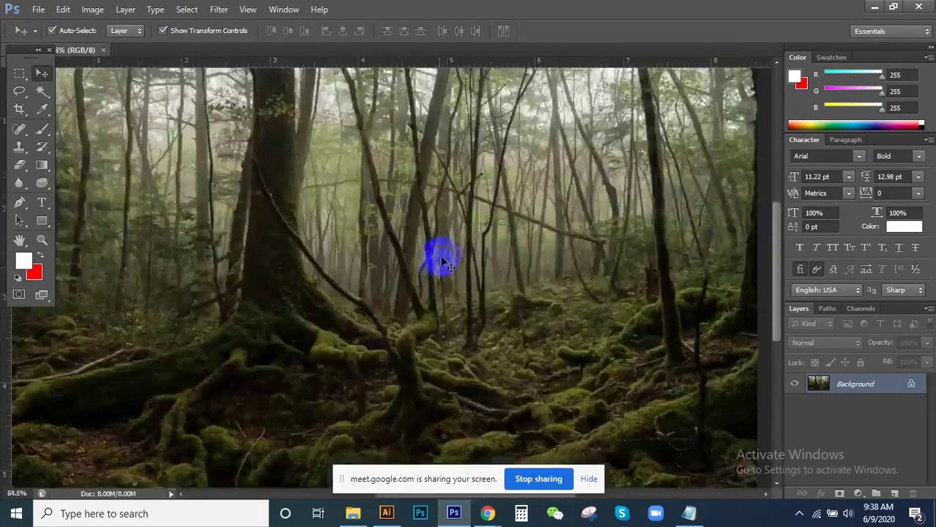
scroll(440, 270, down, 2)
scroll(439, 269, down, 2)
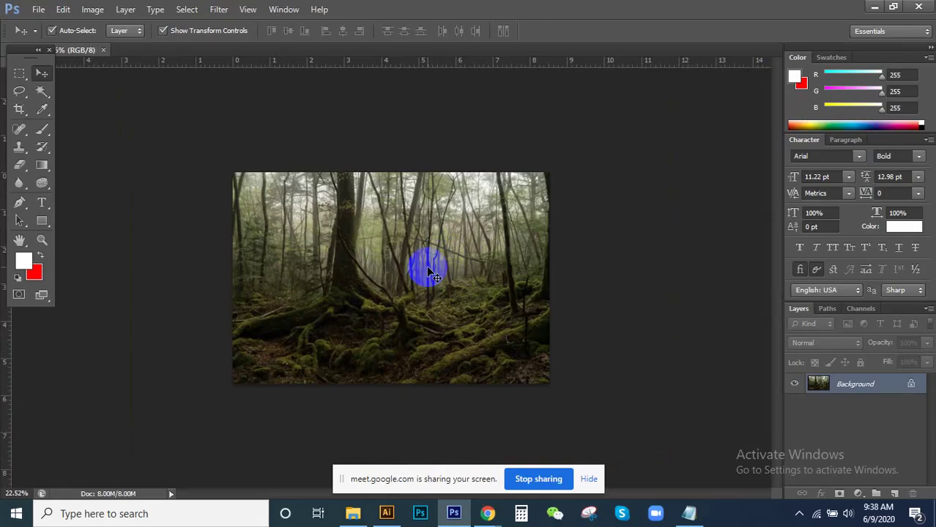
key(i)
key(ctrl+k)
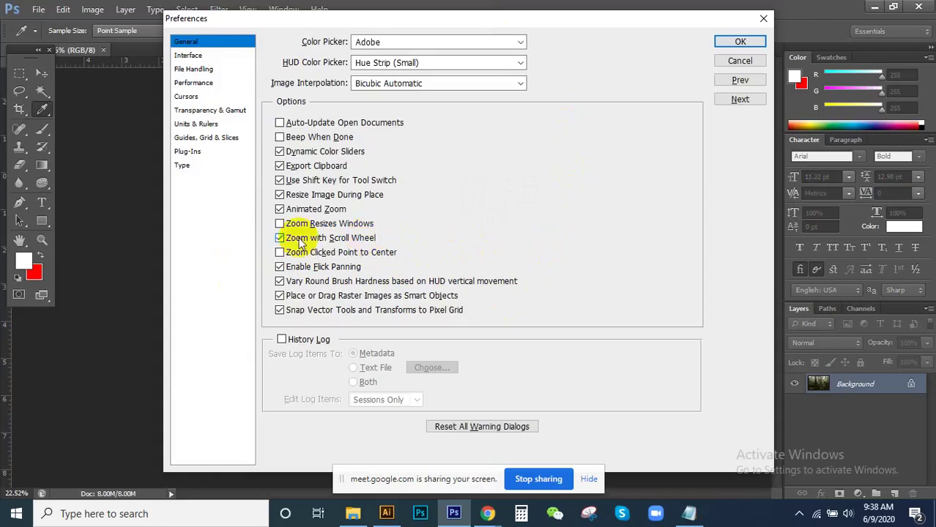
click(740, 42)
scroll(511, 261, up, 3)
scroll(521, 249, up, 2)
scroll(542, 250, down, 3)
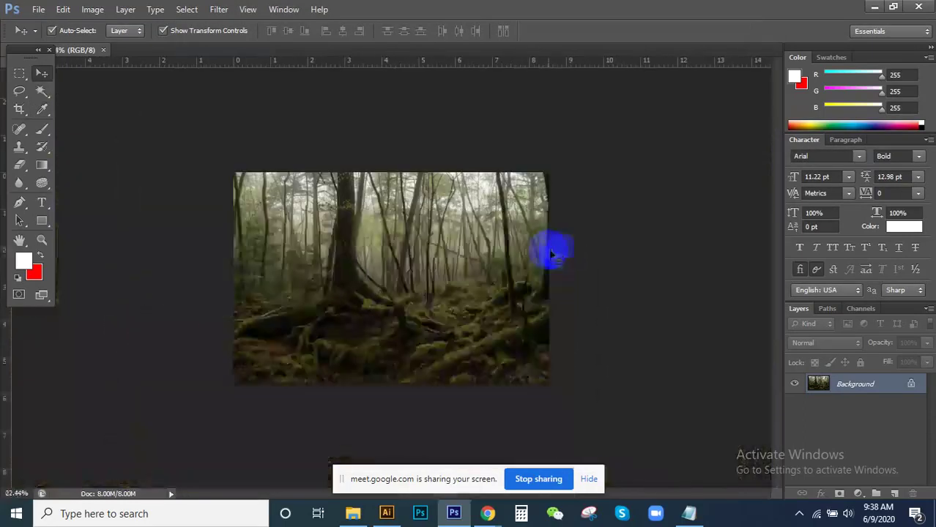
scroll(578, 251, up, 1)
scroll(556, 264, up, 2)
scroll(556, 277, down, 3)
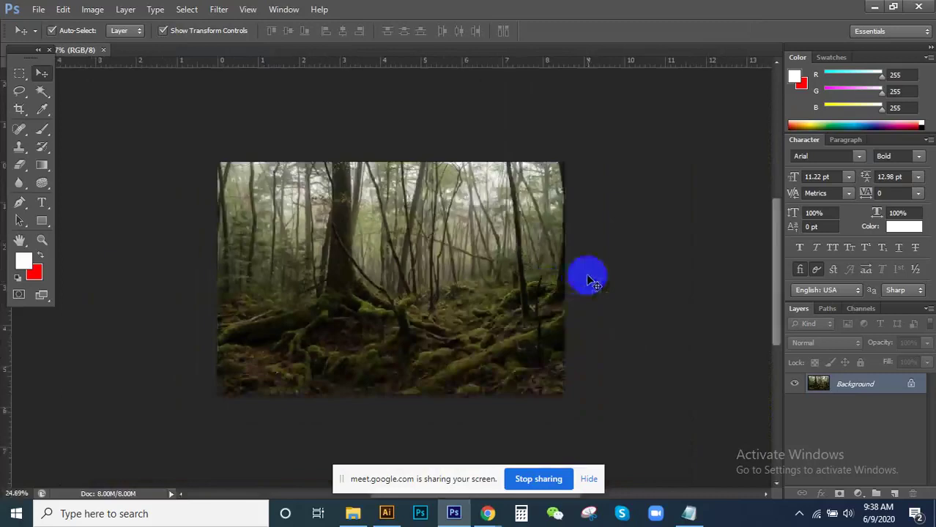
scroll(585, 282, up, 2)
scroll(563, 272, up, 2)
scroll(549, 267, down, 1)
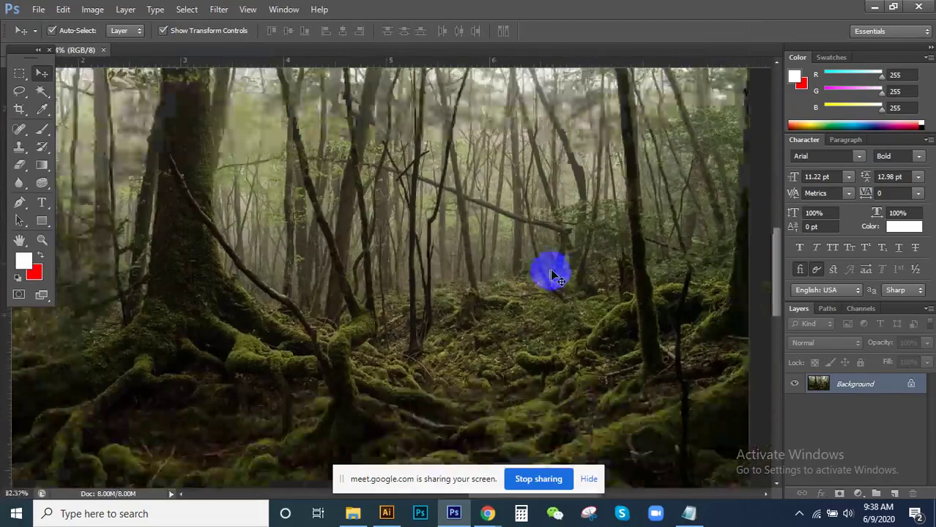
scroll(549, 268, down, 3)
scroll(558, 256, down, 2)
scroll(428, 287, up, 2)
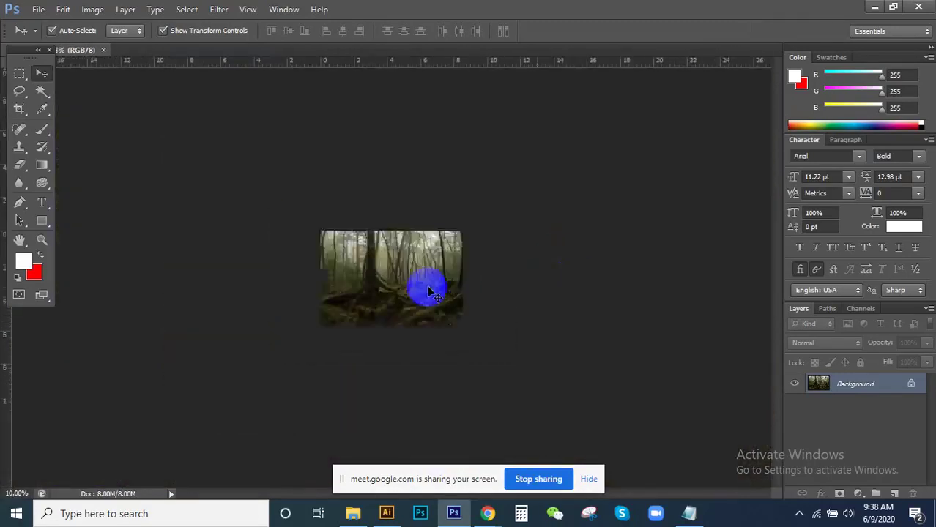
scroll(454, 315, up, 1)
click(595, 445)
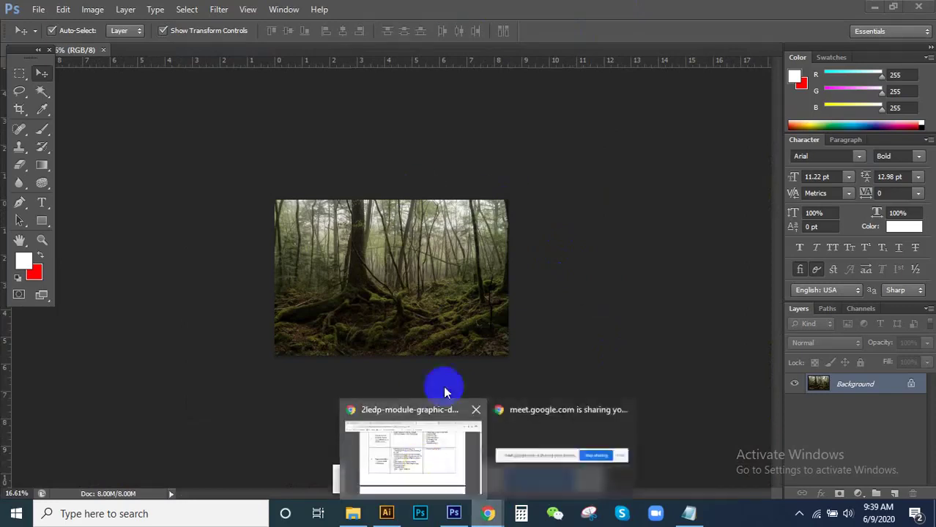
Step: Admit the waiting participant into the Google Meet call and open the meeting chat
click(421, 439)
click(689, 11)
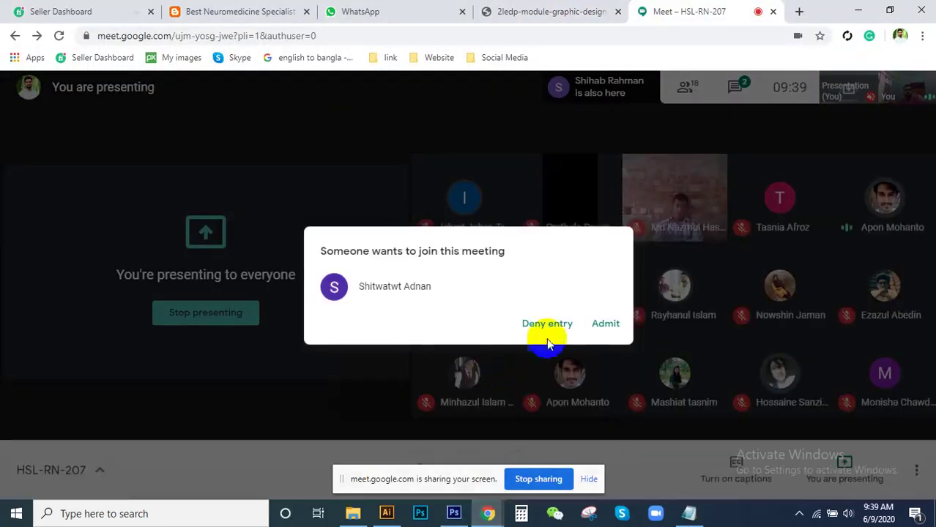
click(606, 325)
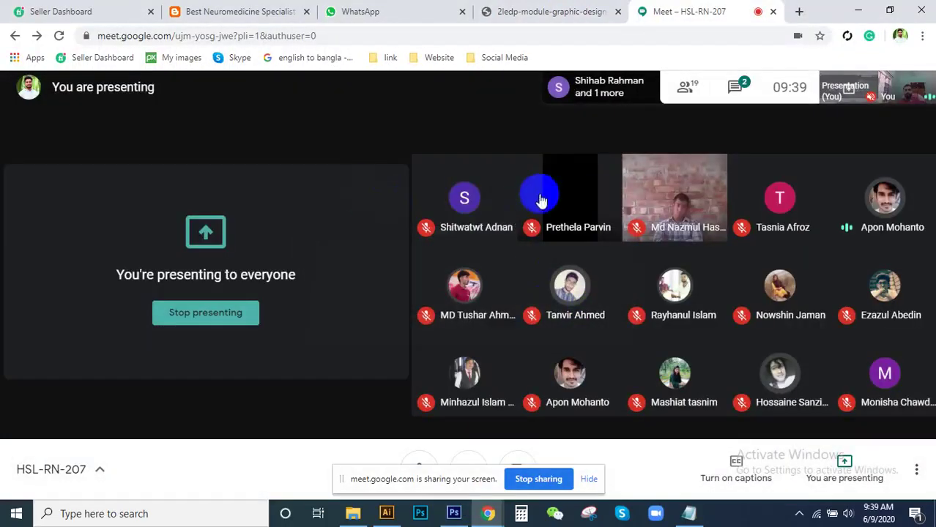
click(741, 92)
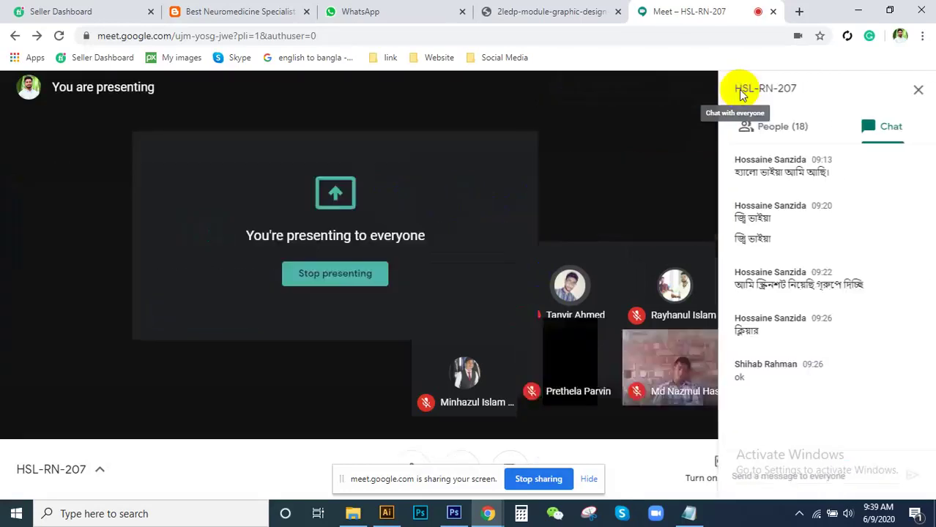
click(400, 11)
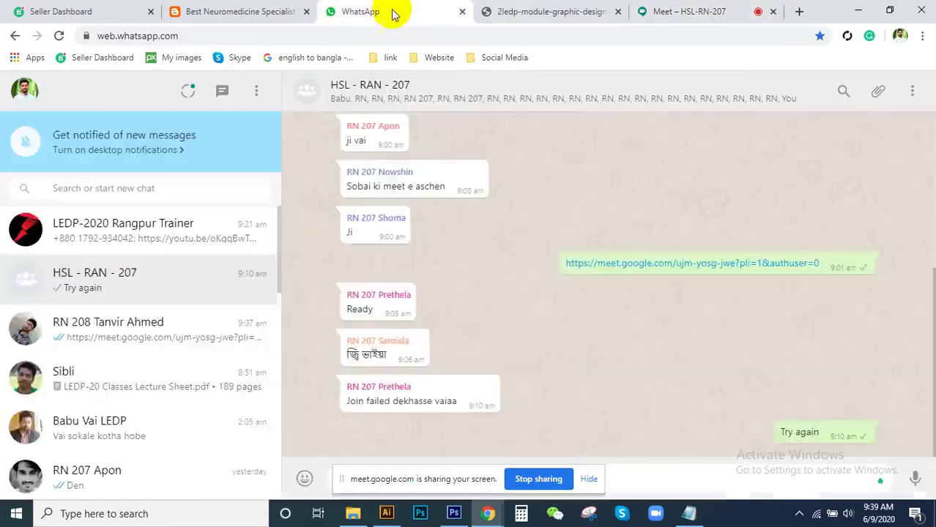
Step: Open the unread buyer conversation in the Fiverr inbox and select their latest message
click(67, 13)
scroll(293, 249, up, 5)
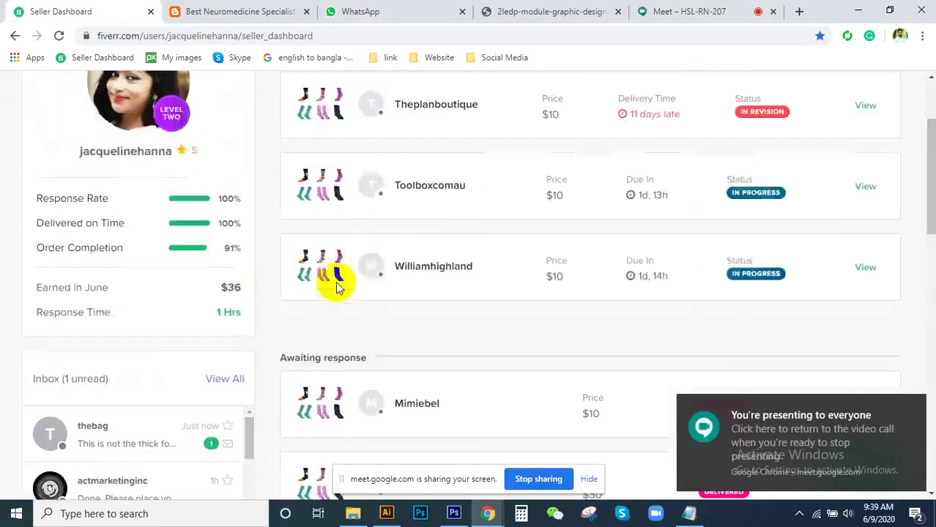
scroll(220, 307, down, 2)
click(153, 305)
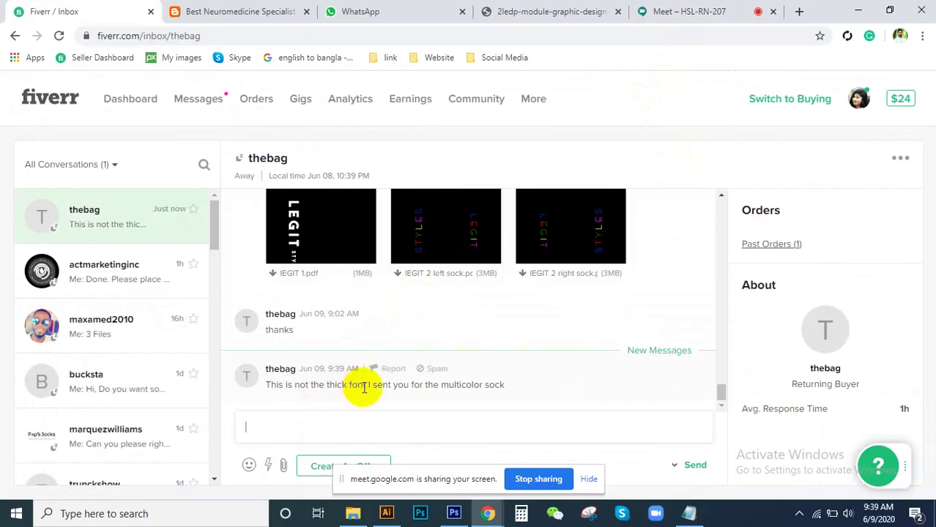
drag(506, 388, 264, 370)
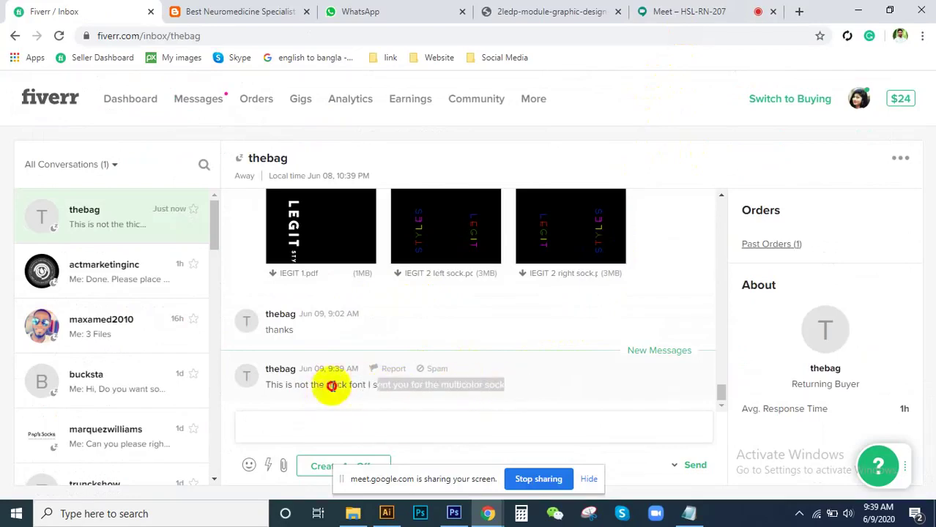
click(435, 385)
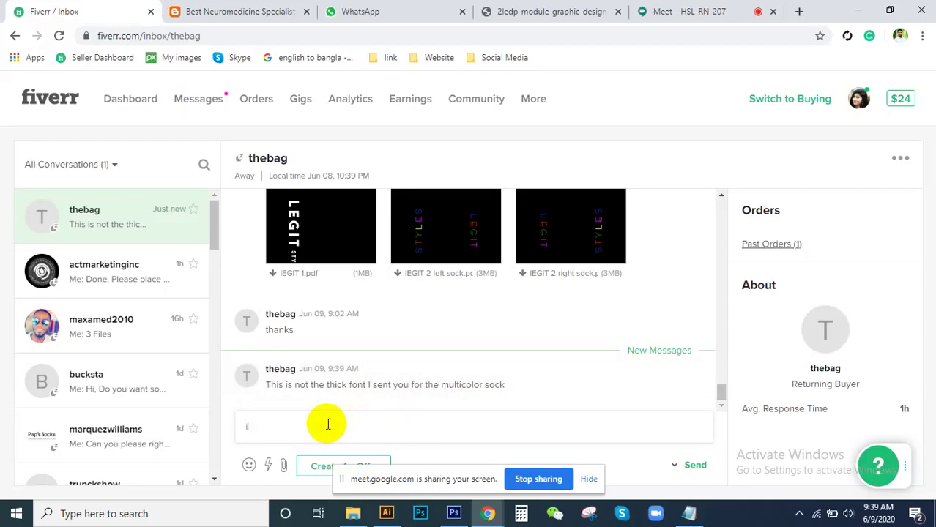
Step: Send the reply "I used your font directly. Didn't make any change."
text(I ue)
key(BackSpace)
text(sed you)
text(r )
text(fo)
key(Home)
text(f)
text(ont)
key(BackSpace)
key(BackSpace)
key(BackSpace)
key(BackSpace)
key(End)
text(on)
text(de)
text(ire)
text(c)
text(y)
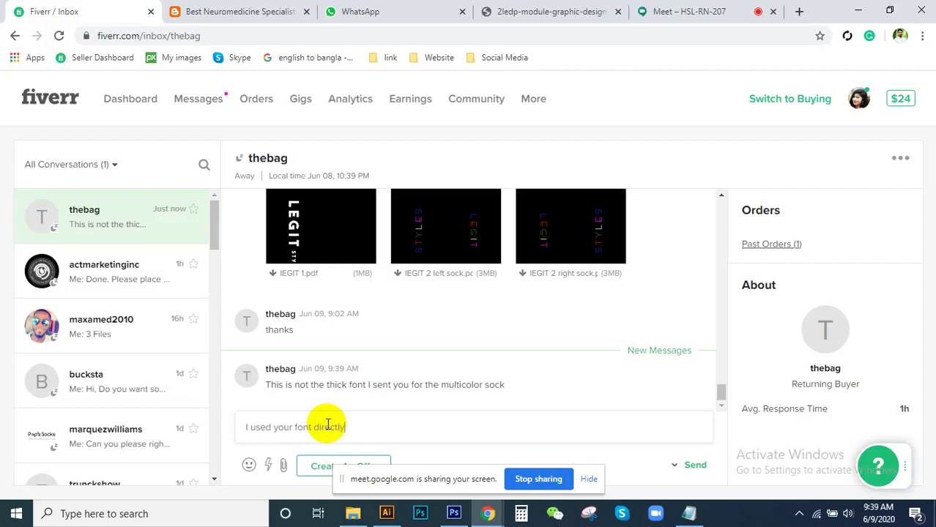
text(D)
text(dn)
text('t make )
text(anych)
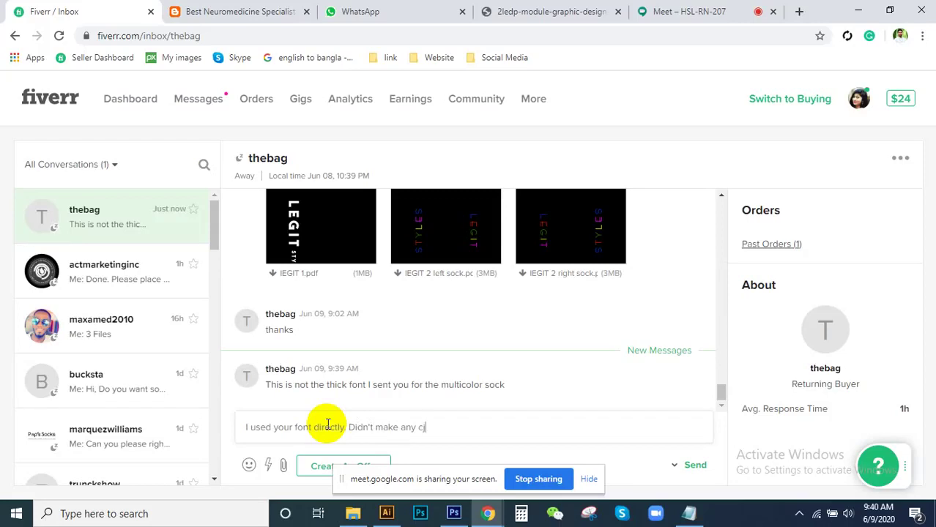
text(hange.)
key(ctrl+Tab)
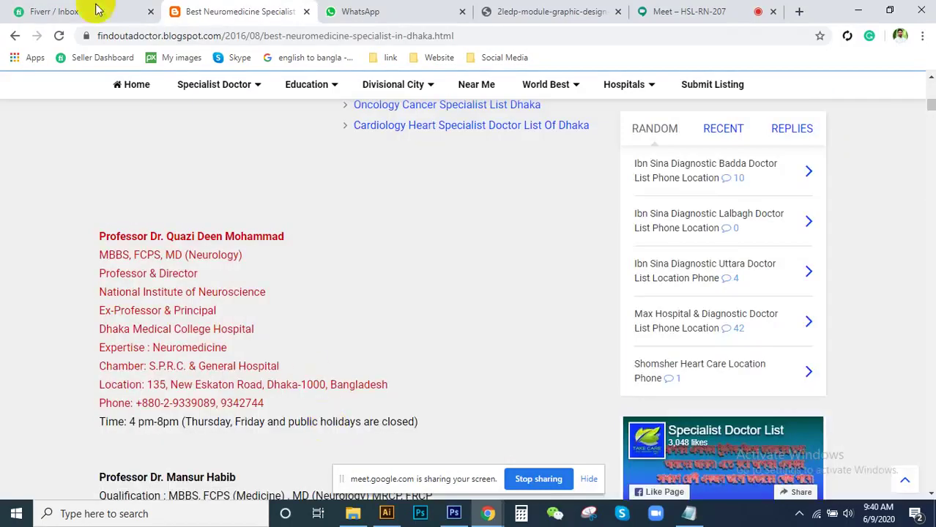
click(87, 11)
key(Return)
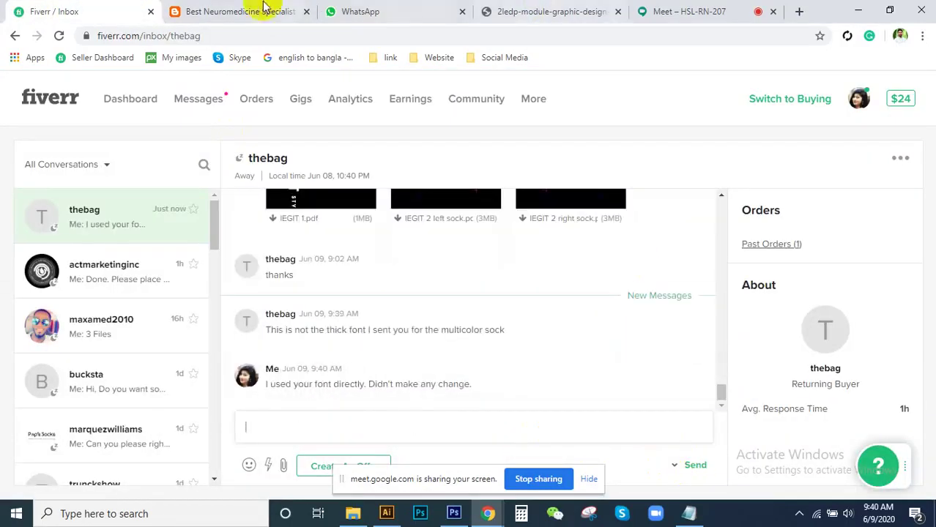
Step: Cycle through the browser tabs, then bring Photoshop's forest photo back to the front
click(242, 11)
click(54, 11)
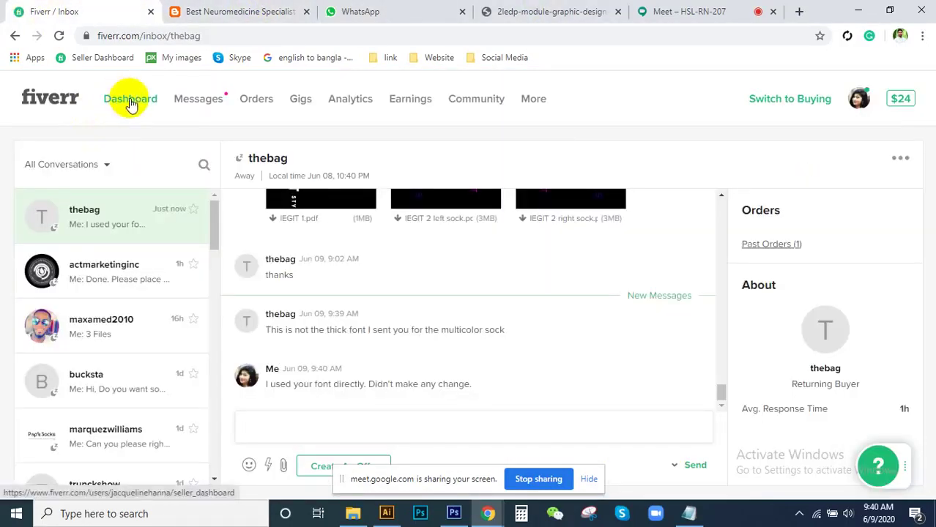
click(234, 11)
click(417, 11)
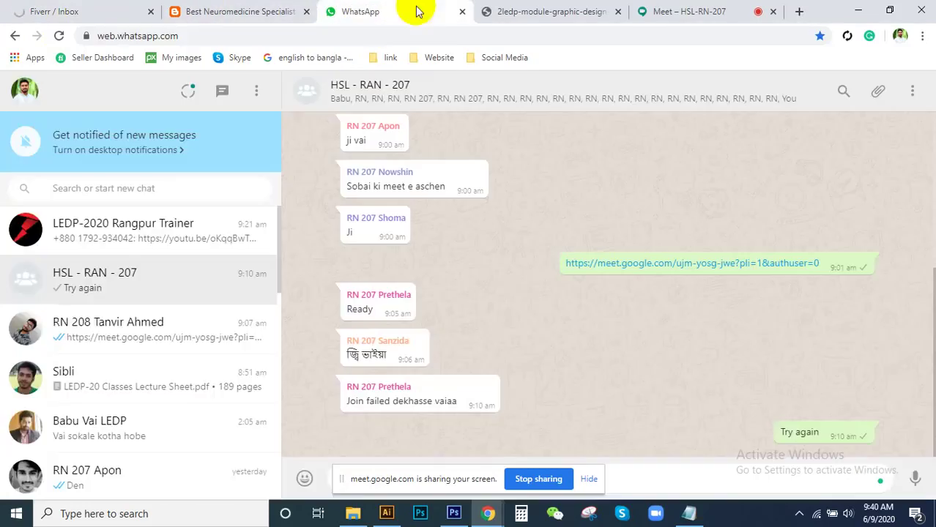
click(514, 11)
click(674, 11)
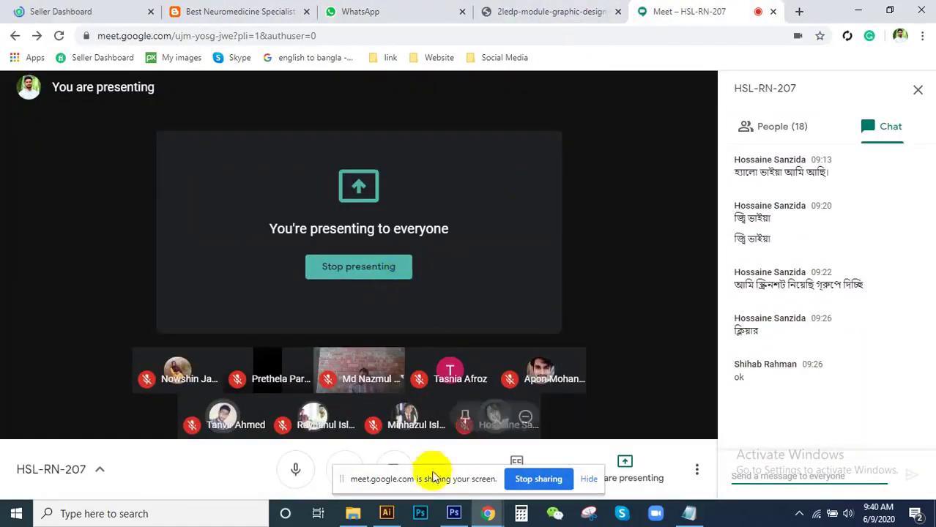
click(462, 515)
Step: Close the stray Notepad window and dock the floating Tools panel at the left edge
scroll(395, 249, up, 3)
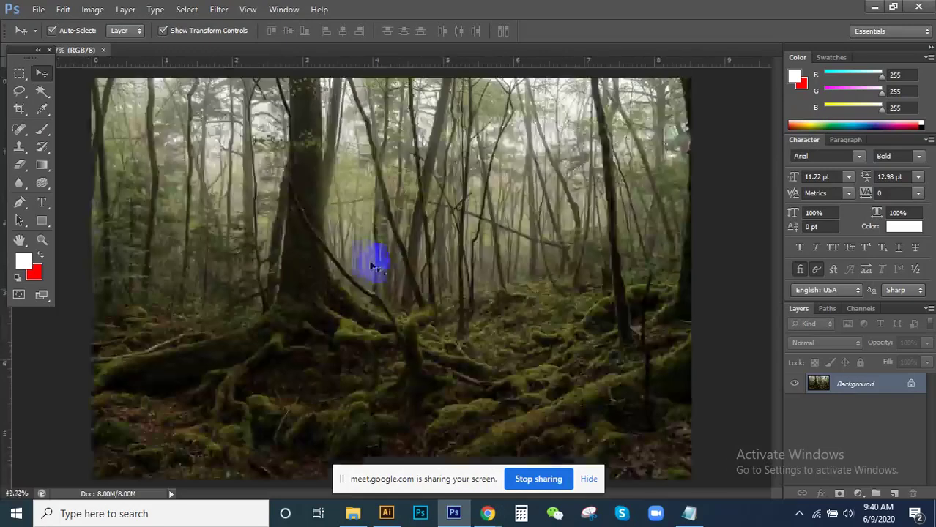
scroll(372, 261, down, 2)
scroll(338, 264, up, 1)
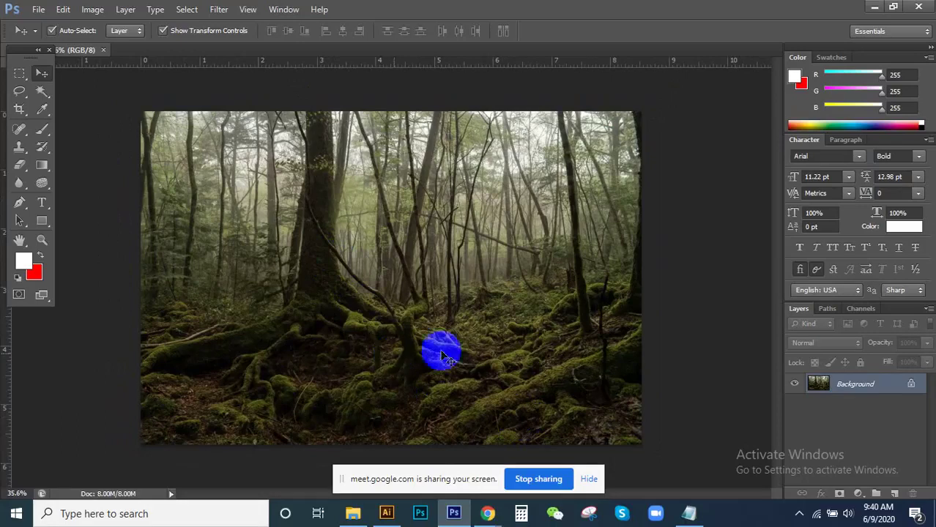
click(689, 516)
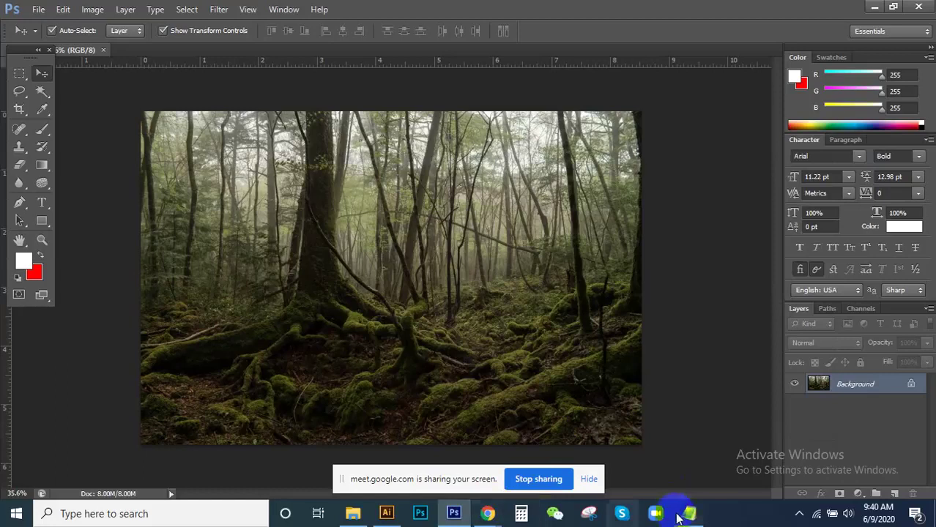
click(689, 517)
click(866, 79)
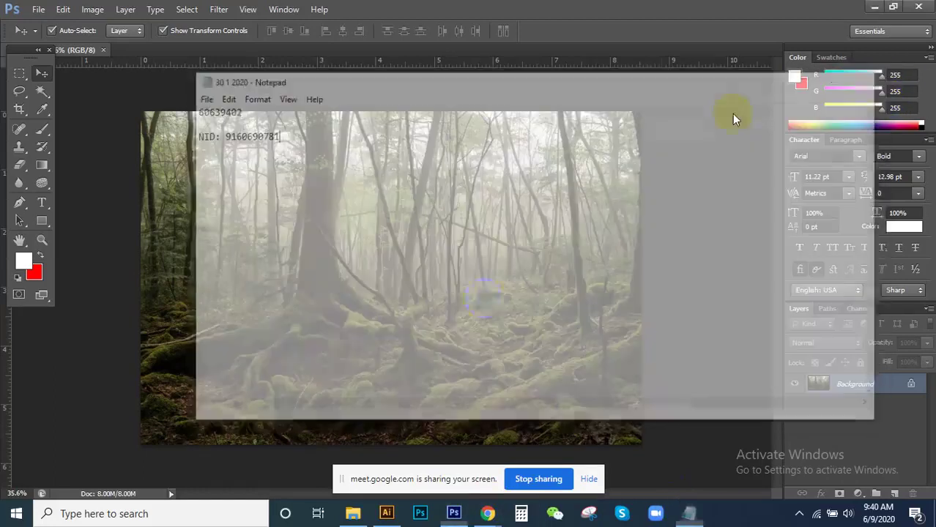
scroll(402, 271, down, 1)
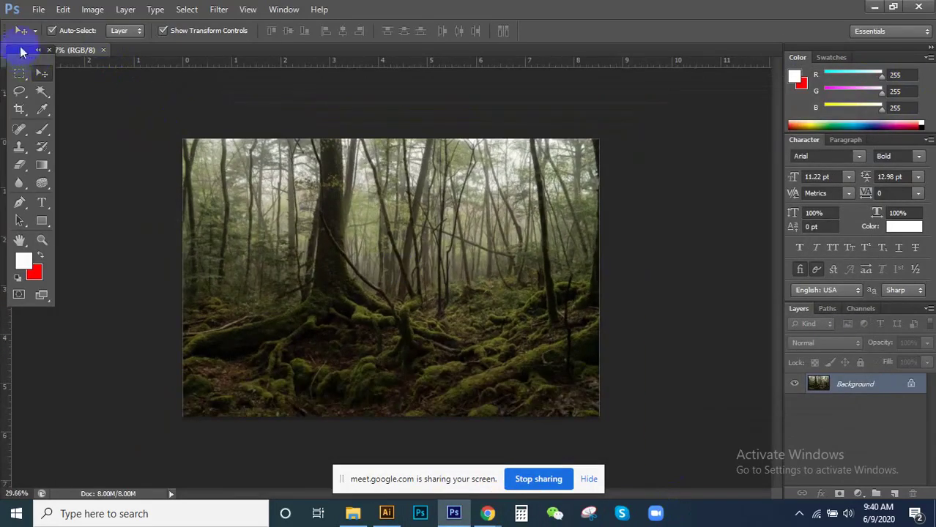
drag(22, 51, 5, 77)
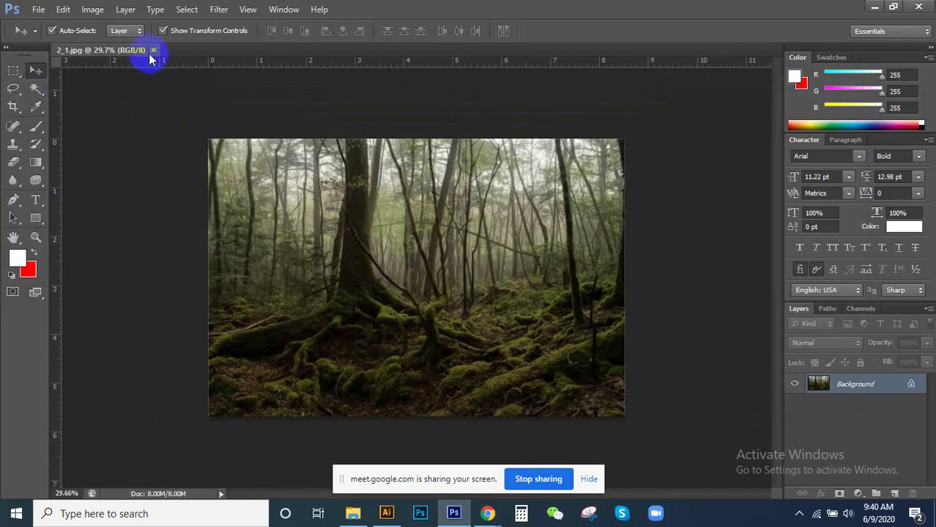
Step: Close the forest photo, open smoke image 11.jpg from References, and fit it on screen
click(153, 50)
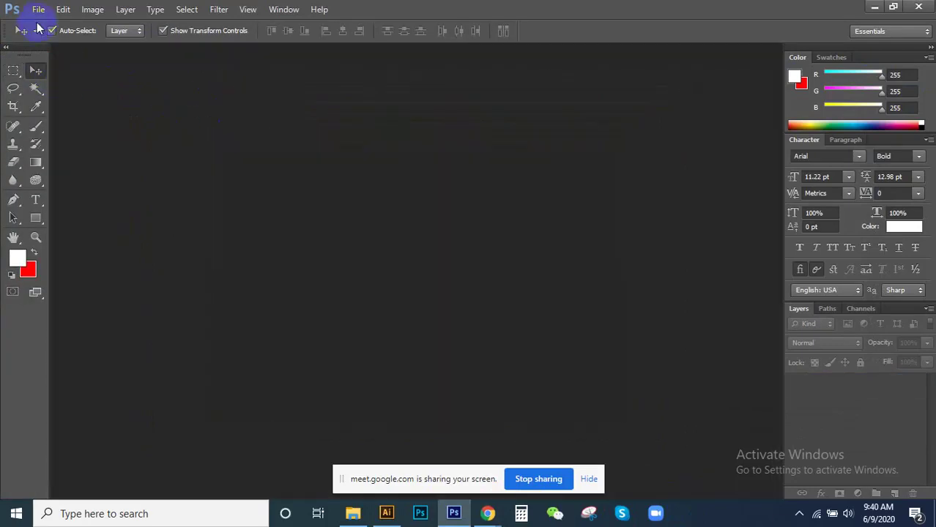
click(40, 9)
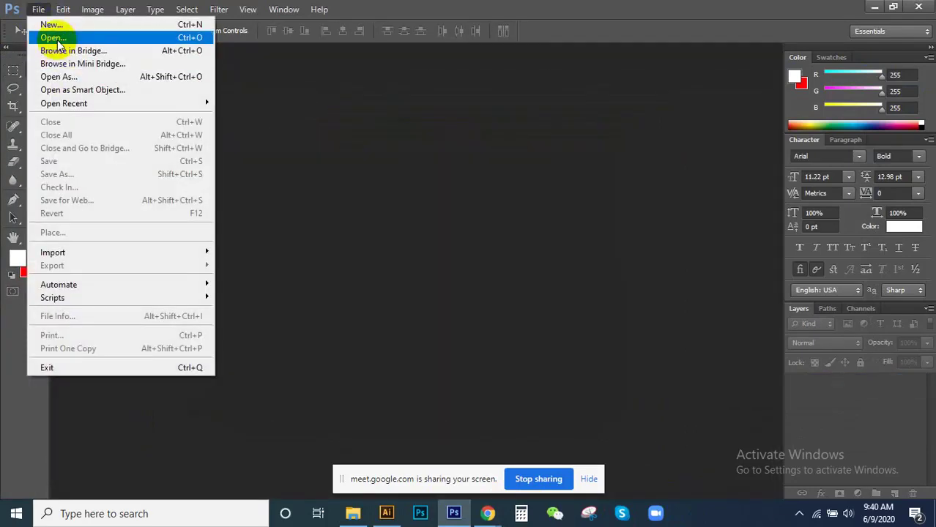
click(492, 173)
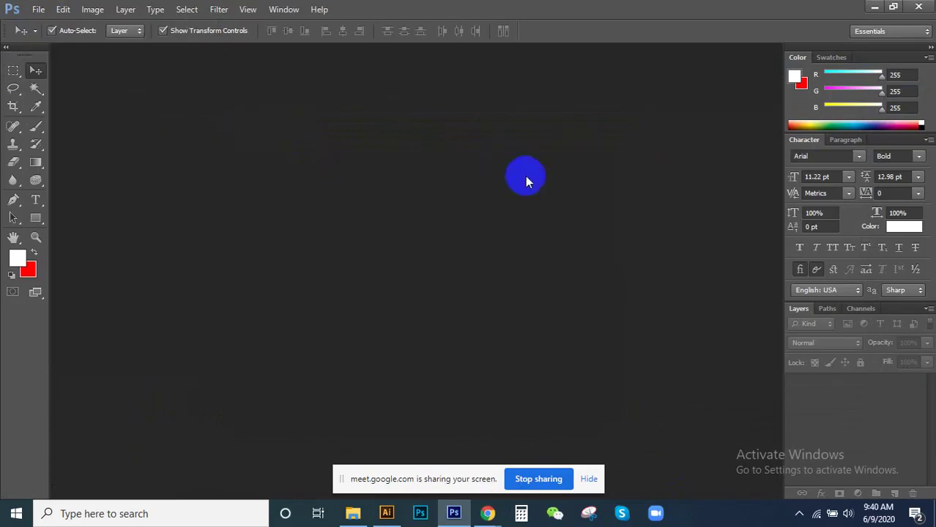
double_click(525, 176)
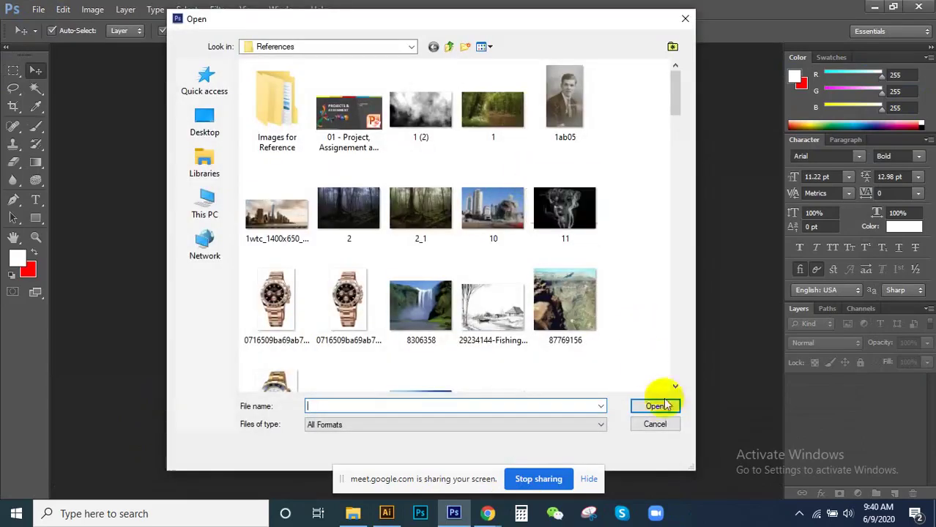
click(658, 426)
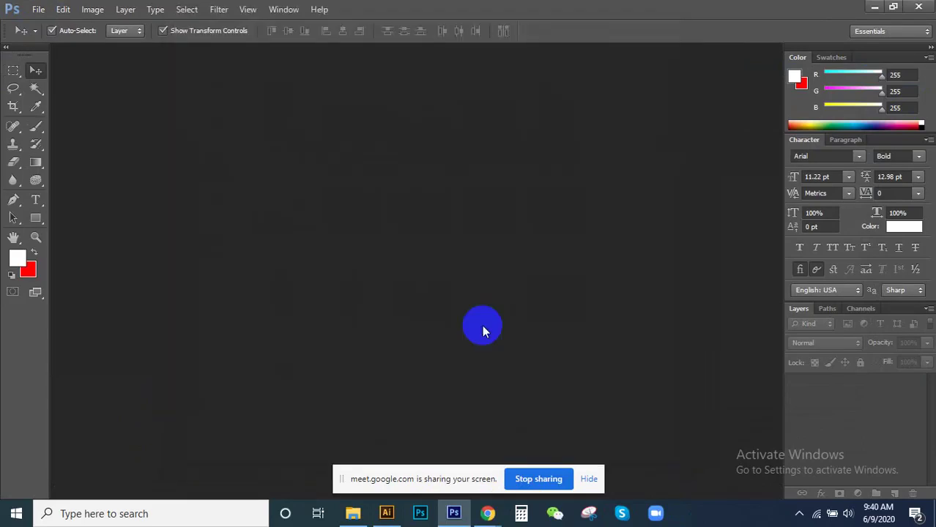
double_click(428, 257)
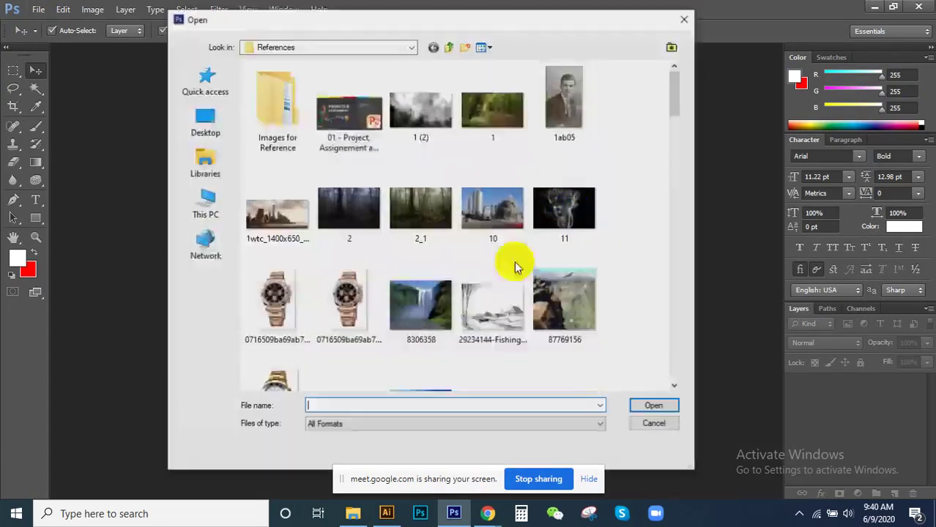
click(572, 214)
double_click(571, 215)
key(ctrl+0)
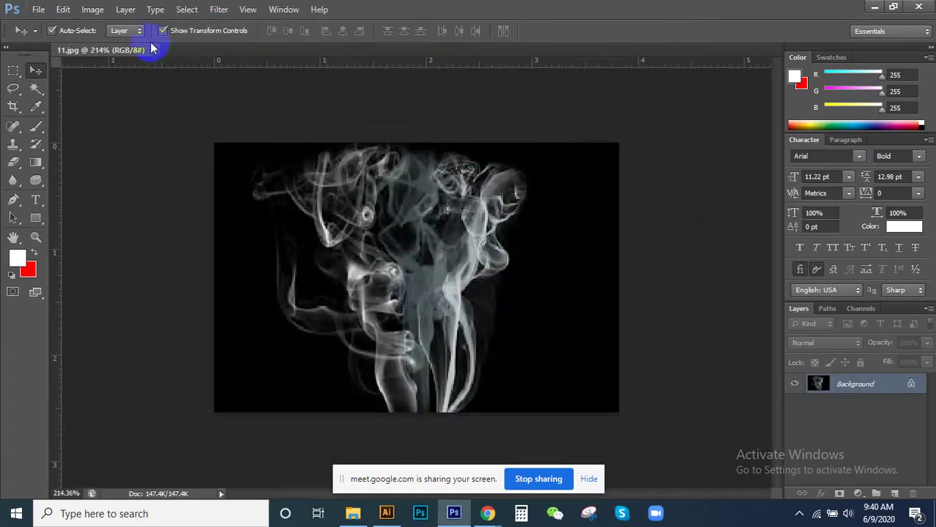
click(39, 8)
Step: Drag Athletic Arena $11 from File Explorer's New_Socks folder onto Photoshop to open it
click(527, 7)
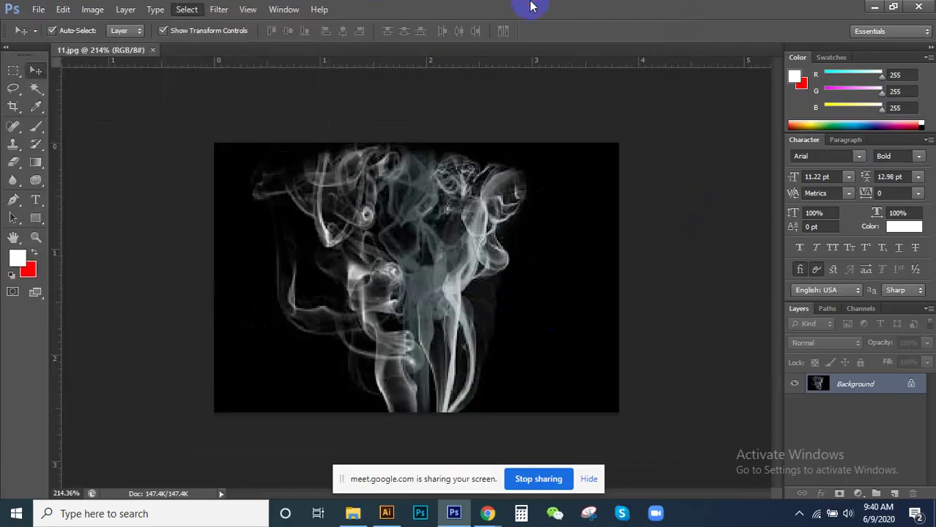
click(353, 514)
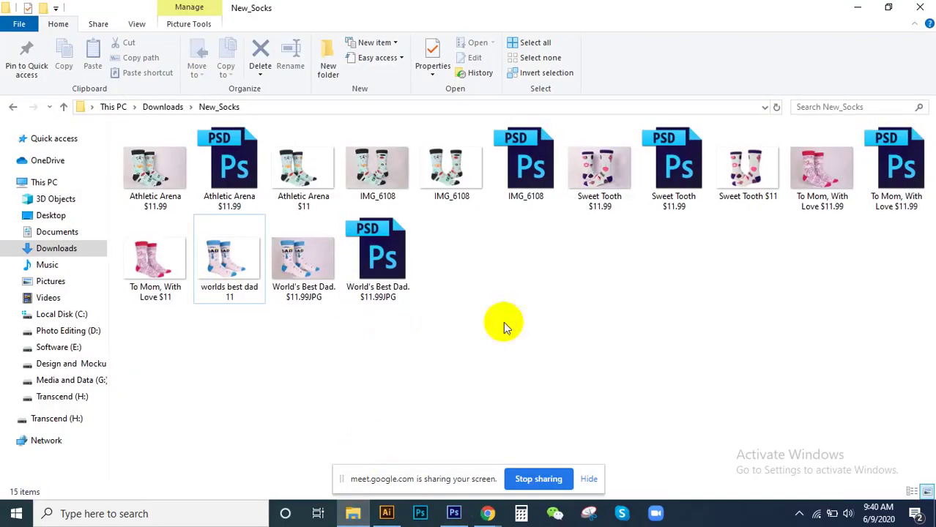
click(300, 186)
click(487, 282)
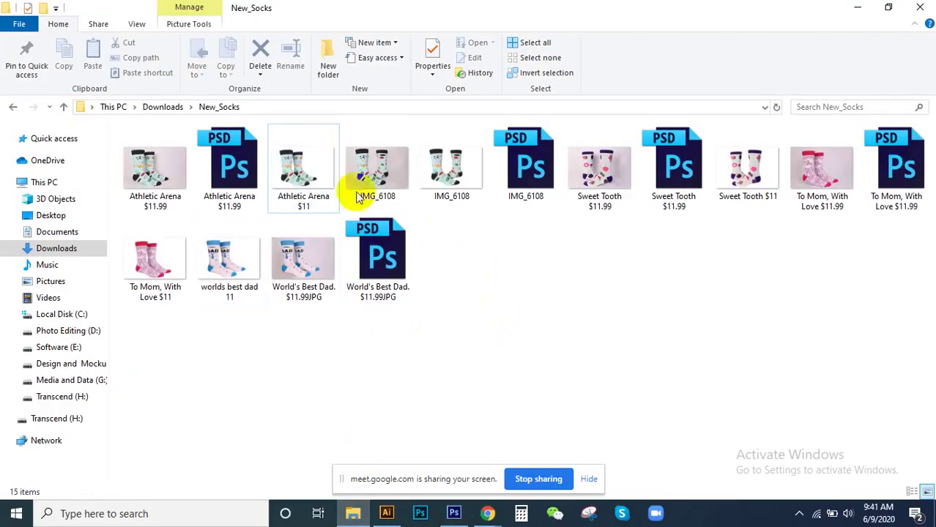
click(308, 170)
click(507, 267)
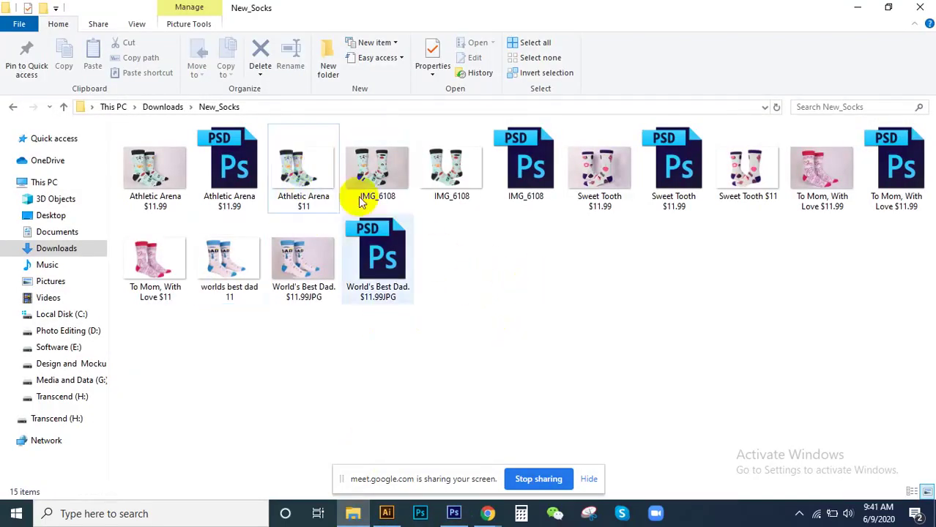
right_click(307, 167)
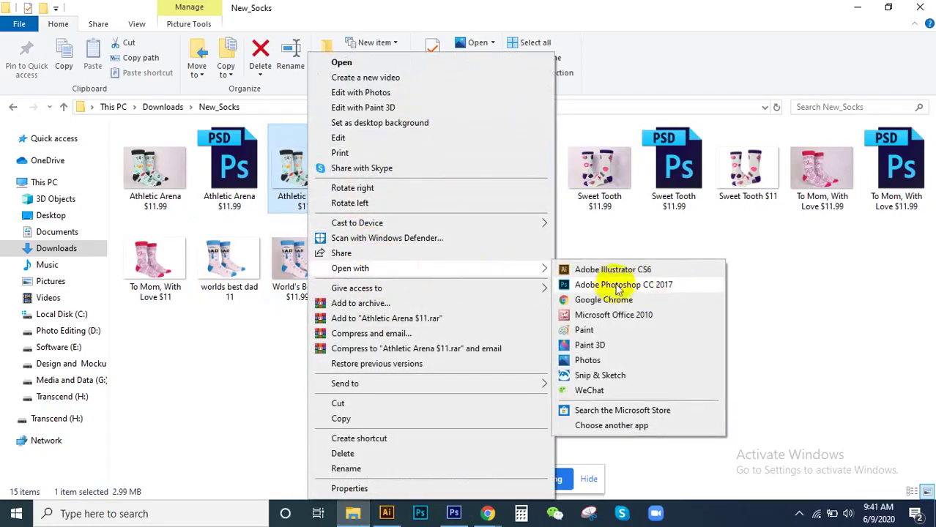
mouse_move(350, 268)
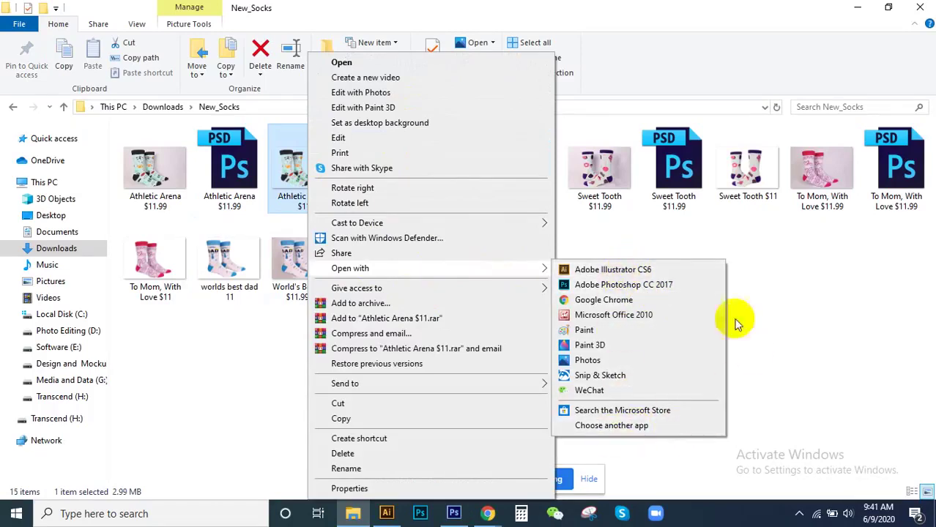
click(847, 265)
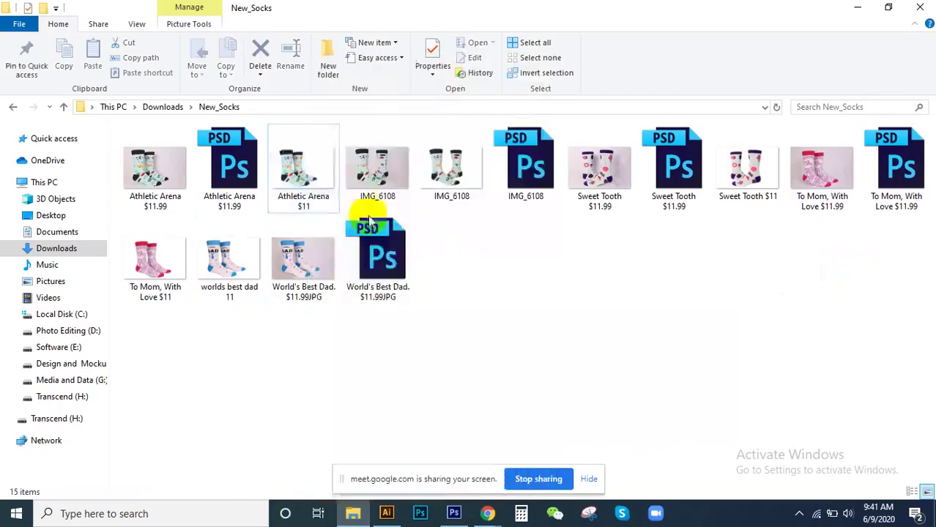
click(306, 157)
drag(309, 157, 461, 517)
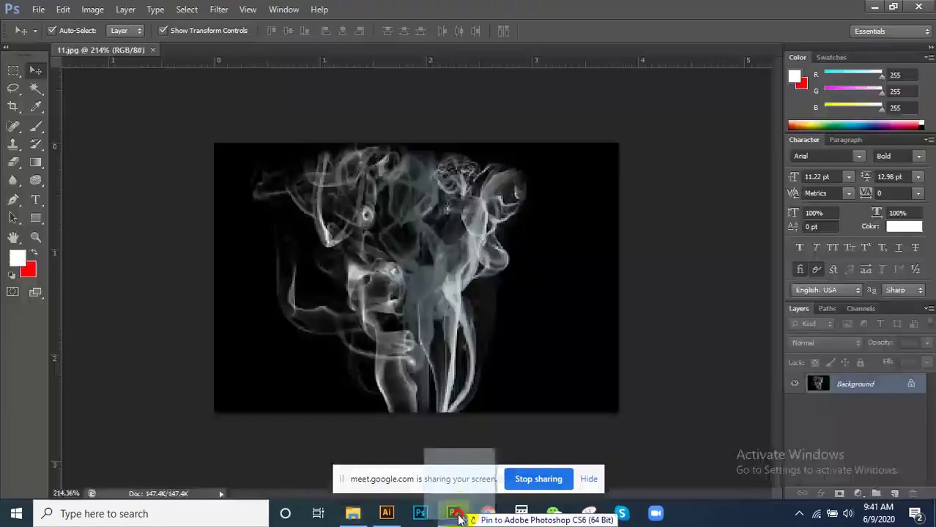
drag(461, 517, 561, 6)
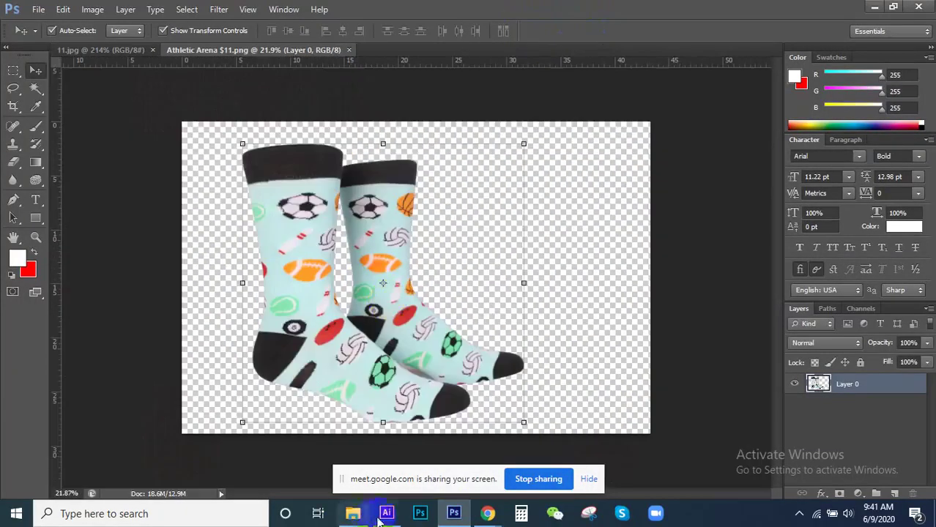
Step: Place the sports socks image onto the 11.jpg smoke photo and commit it
click(353, 513)
mouse_move(334, 162)
mouse_down()
mouse_move(469, 487)
mouse_move(123, 50)
mouse_move(437, 9)
mouse_move(481, 13)
mouse_up()
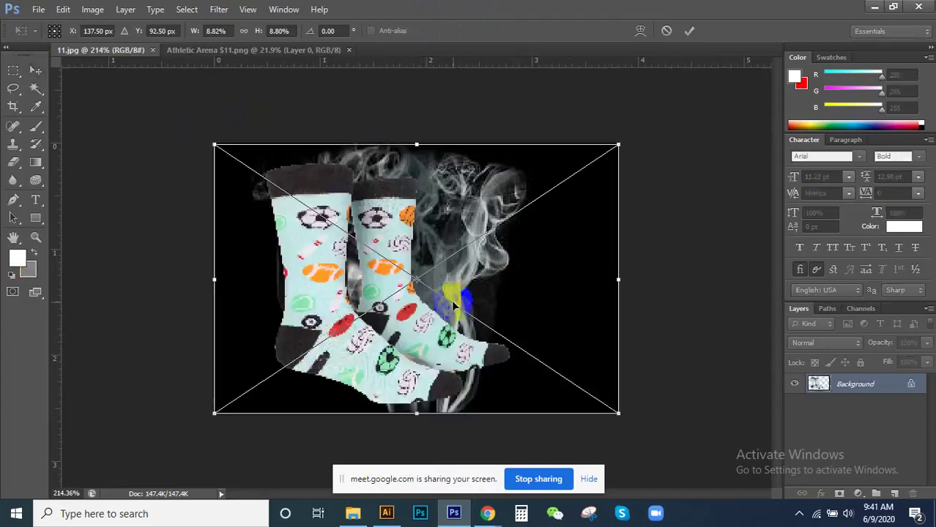
key(Return)
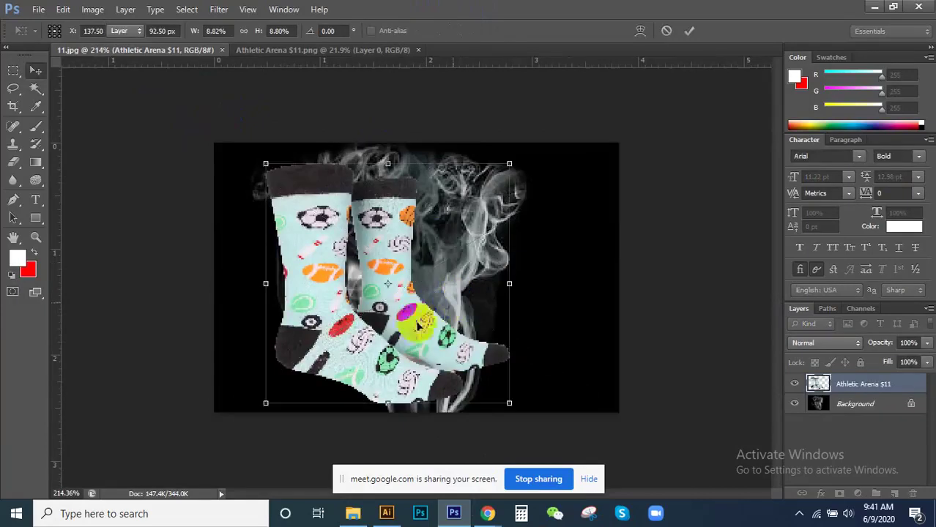
Step: Delete the socks layer and go back to the New_Socks folder in File Explorer
scroll(421, 322, up, 3)
scroll(422, 314, down, 1)
scroll(425, 311, down, 1)
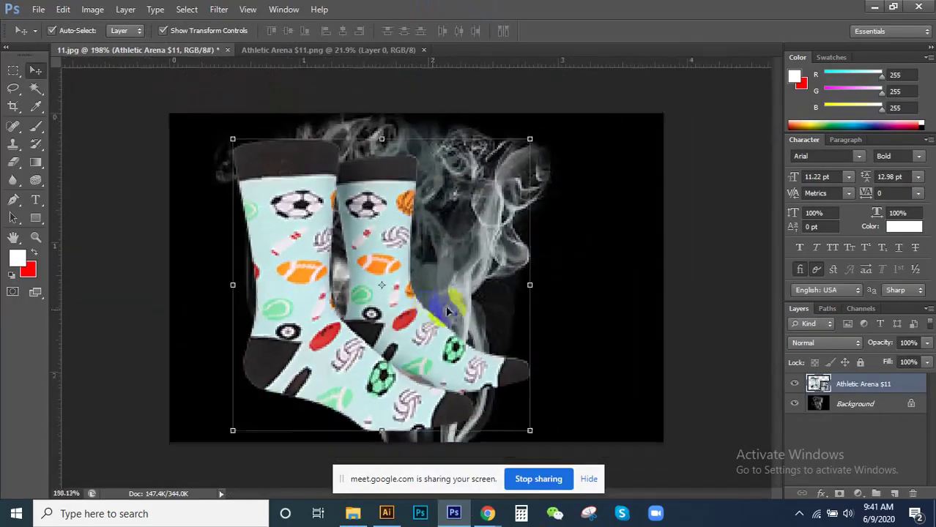
scroll(439, 299, down, 2)
key(Delete)
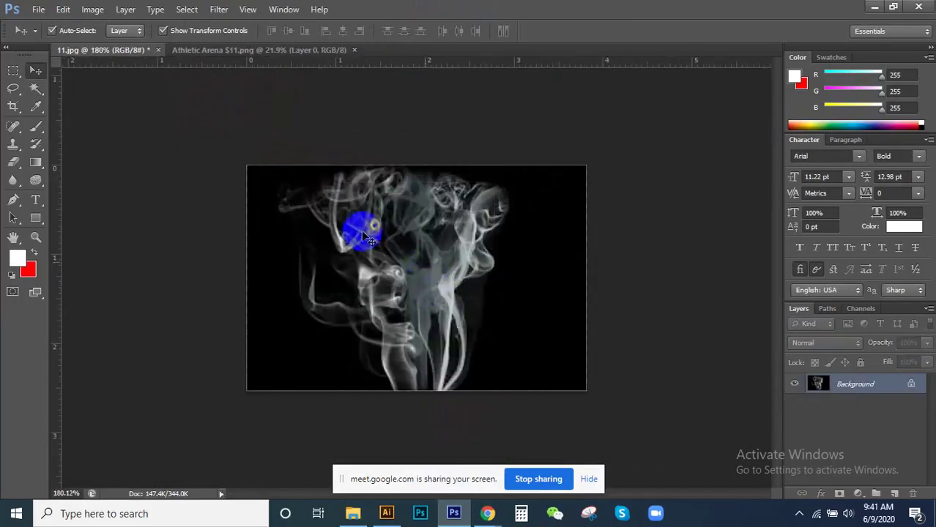
click(353, 513)
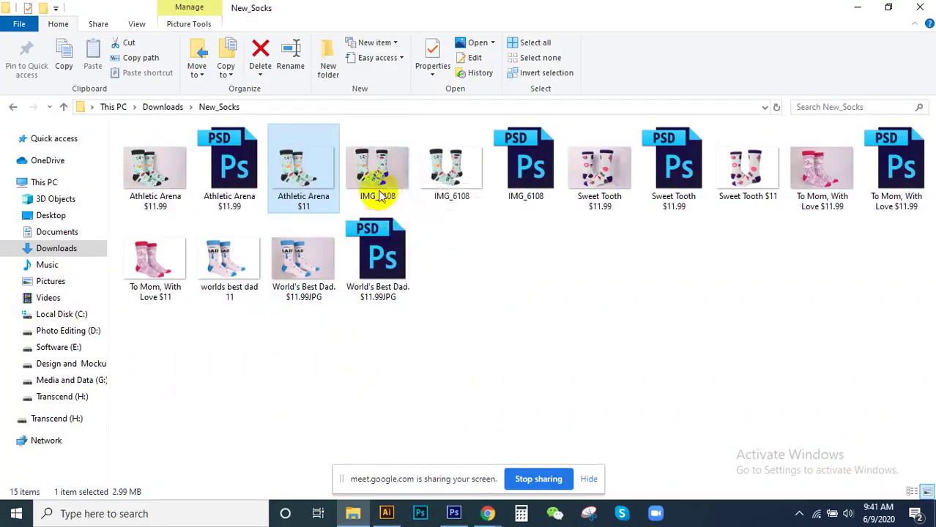
drag(378, 196, 456, 518)
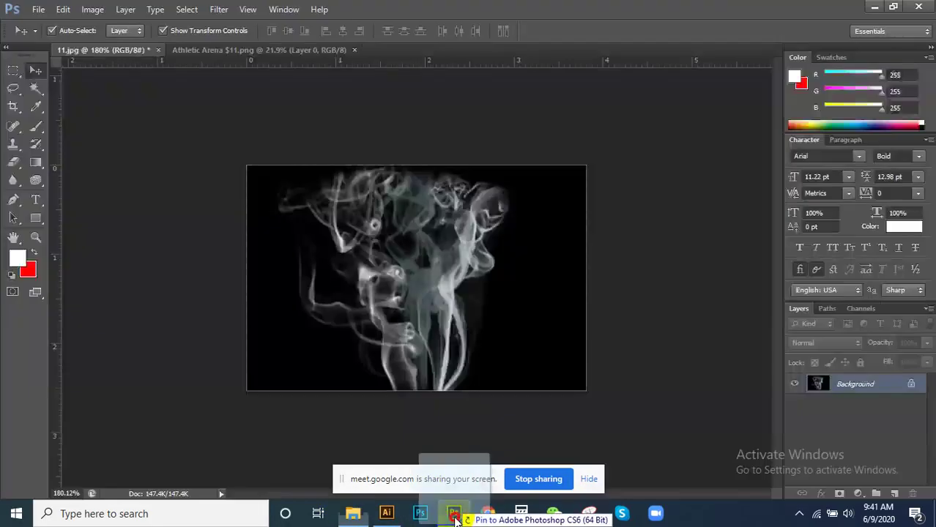
drag(483, 468, 427, 30)
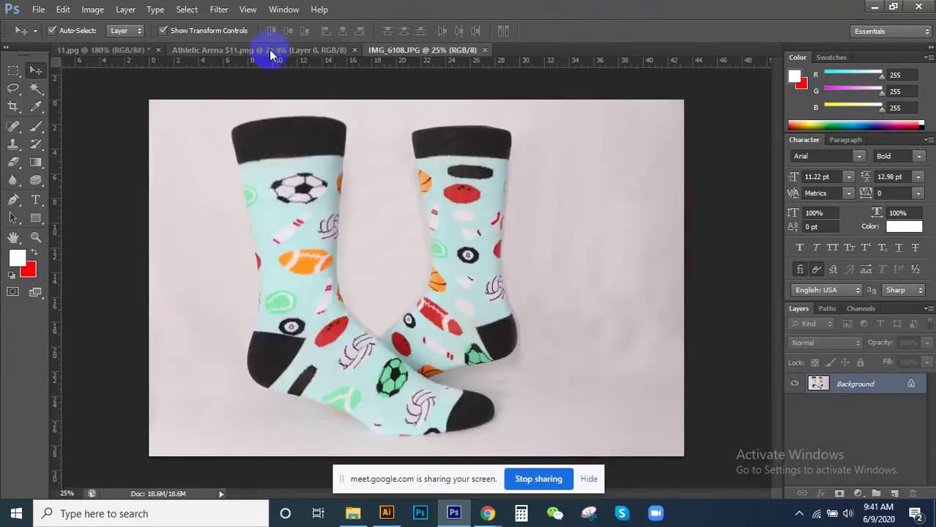
click(286, 50)
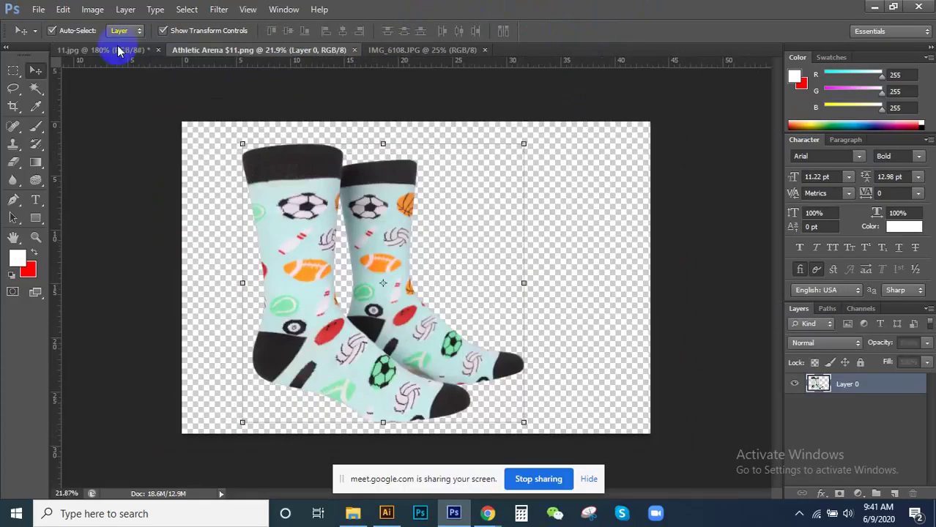
click(119, 49)
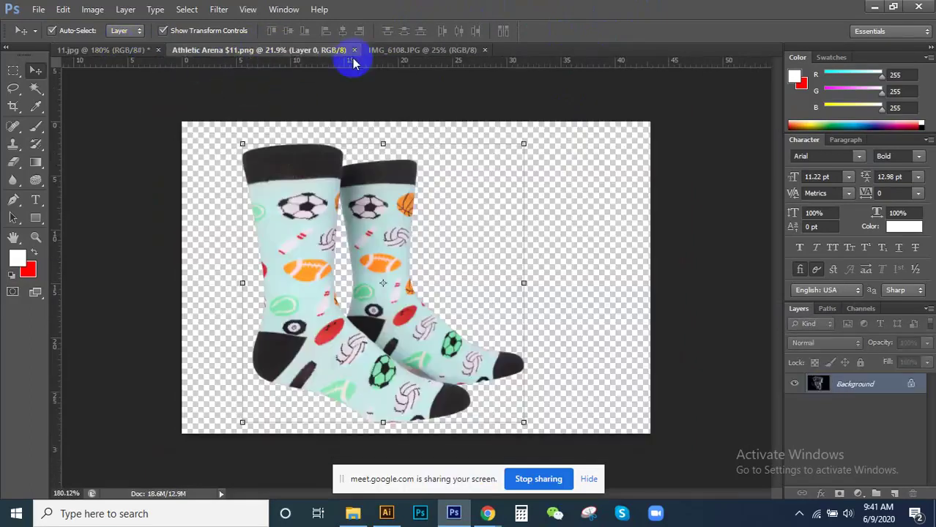
drag(274, 97, 355, 62)
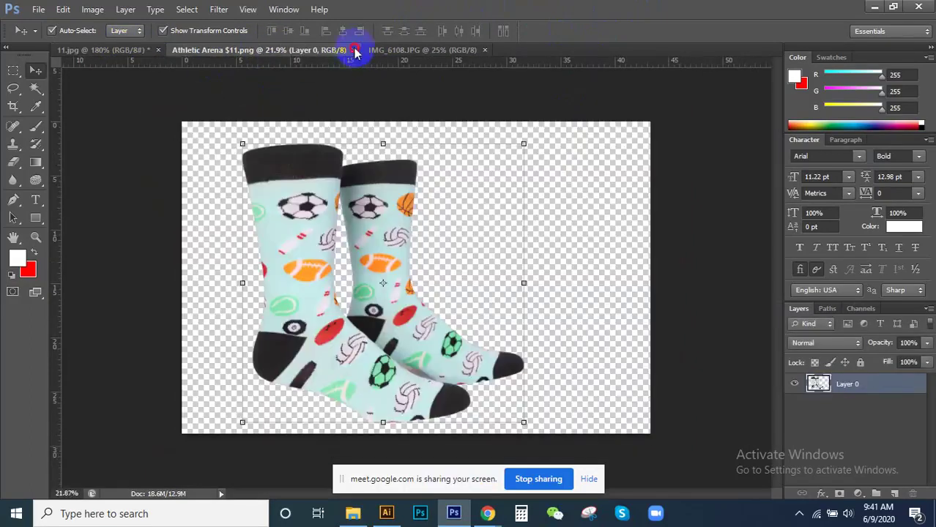
click(288, 50)
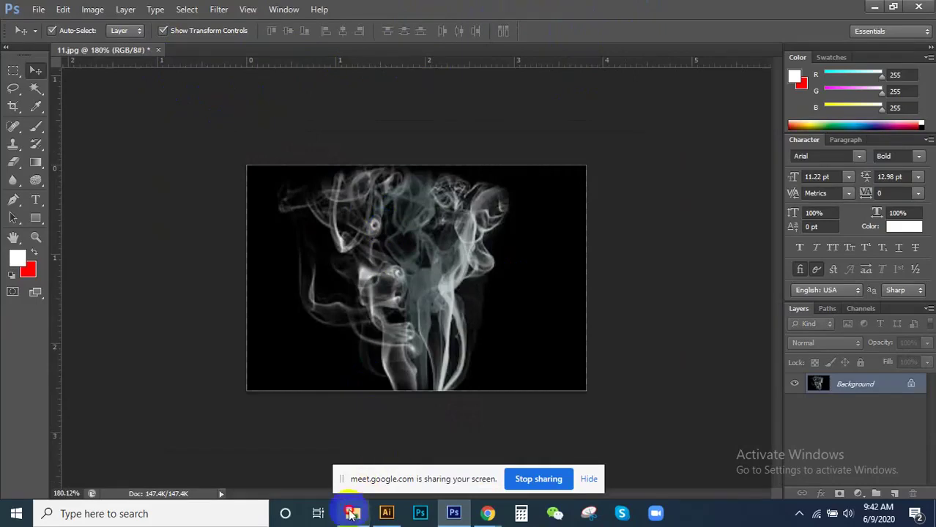
click(353, 513)
mouse_move(379, 163)
mouse_down()
mouse_move(458, 520)
mouse_move(409, 342)
mouse_up()
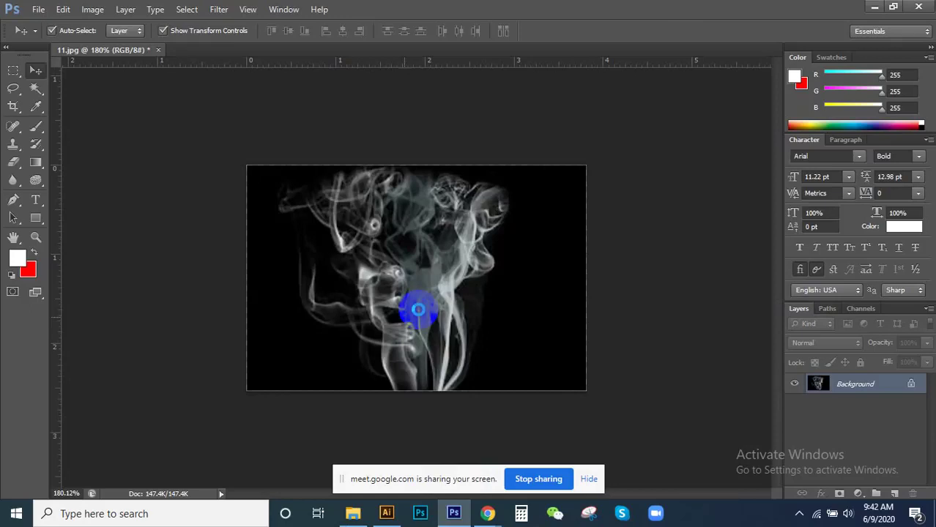
drag(418, 310, 420, 314)
key(Return)
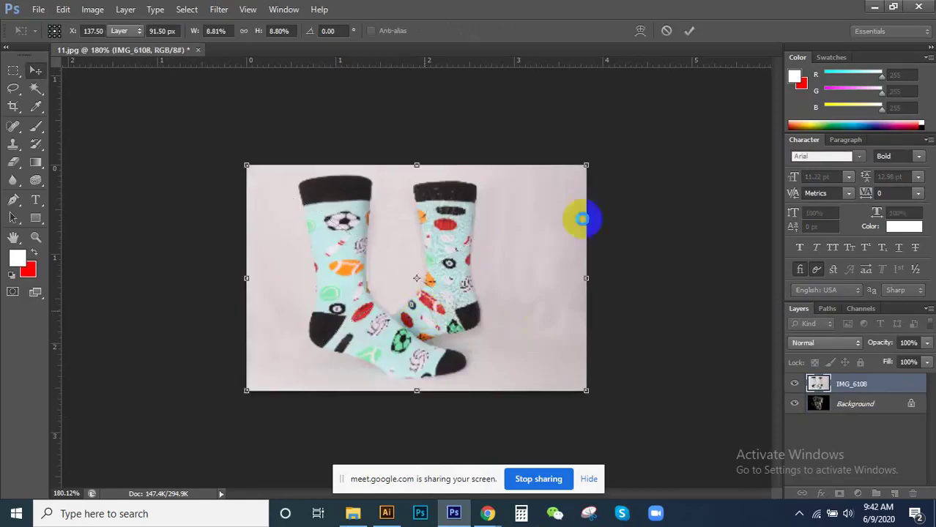
drag(513, 365, 515, 278)
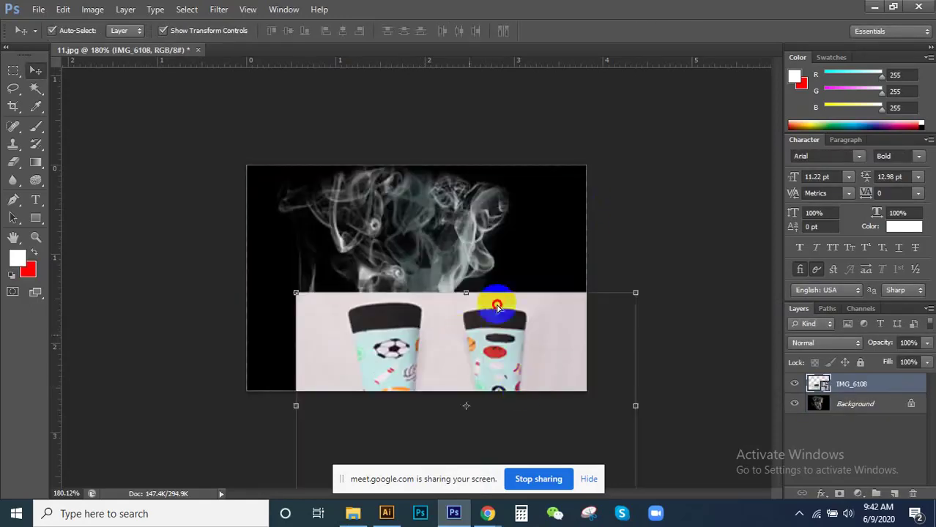
key(Delete)
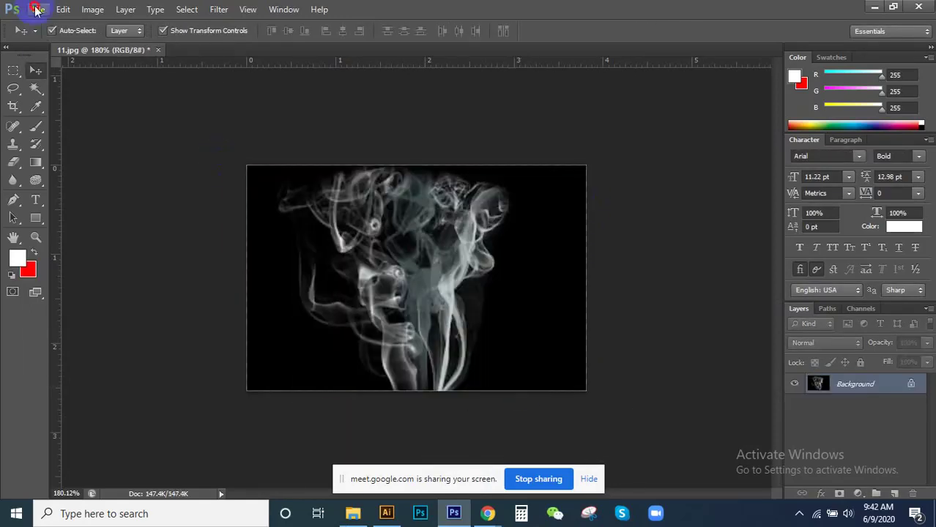
click(36, 9)
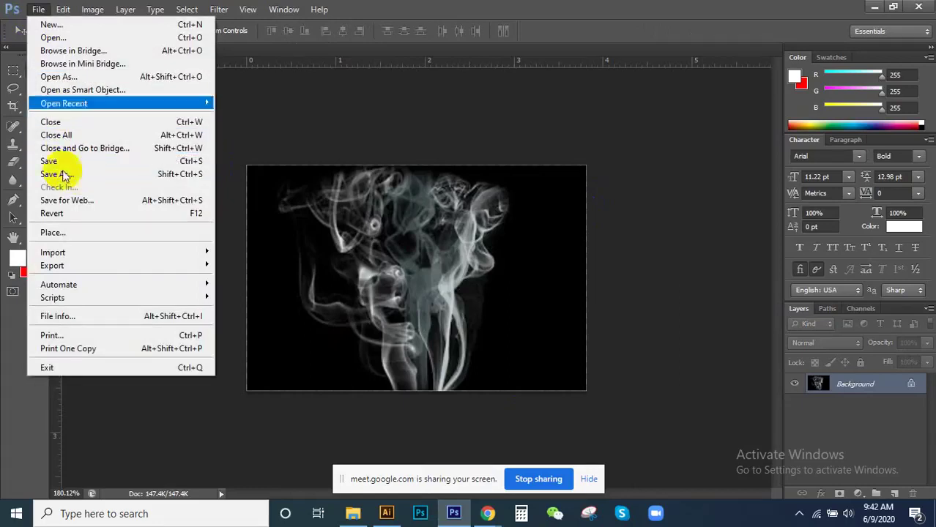
click(64, 233)
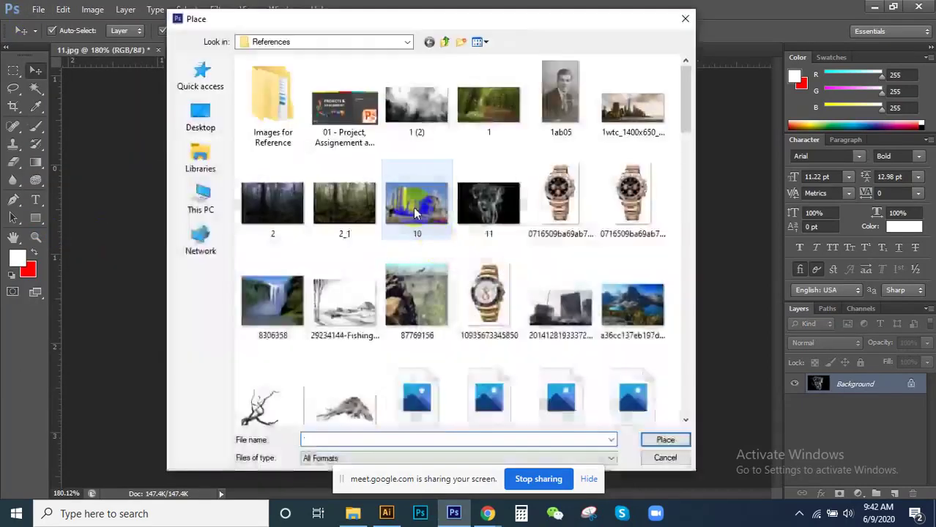
double_click(427, 211)
drag(476, 303, 493, 335)
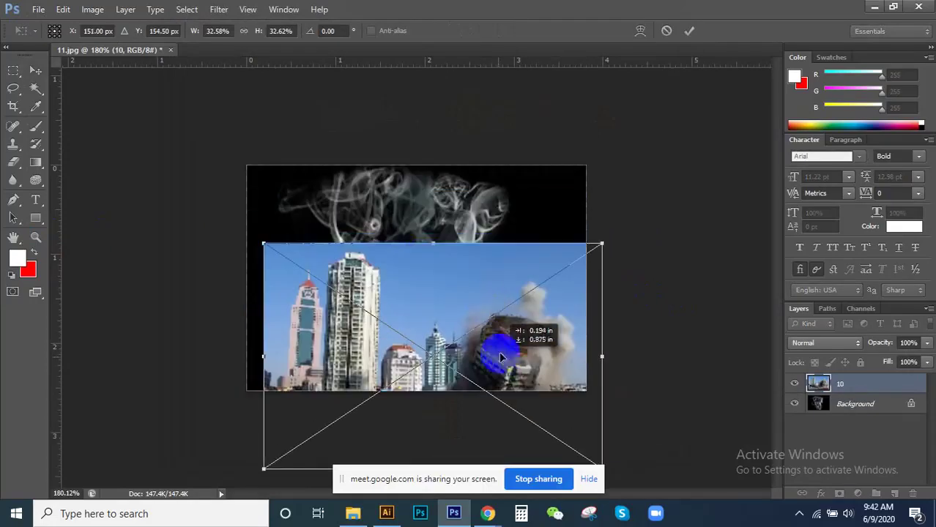
key(Return)
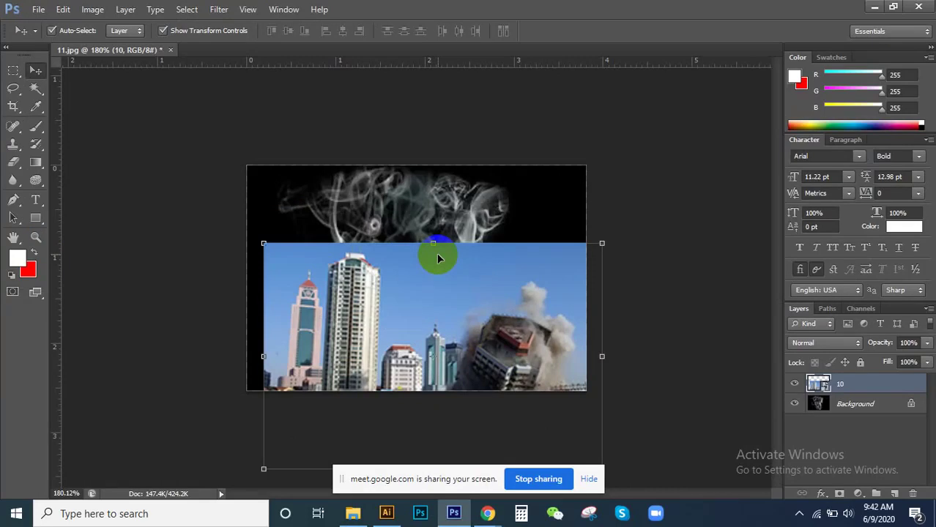
drag(437, 258, 478, 289)
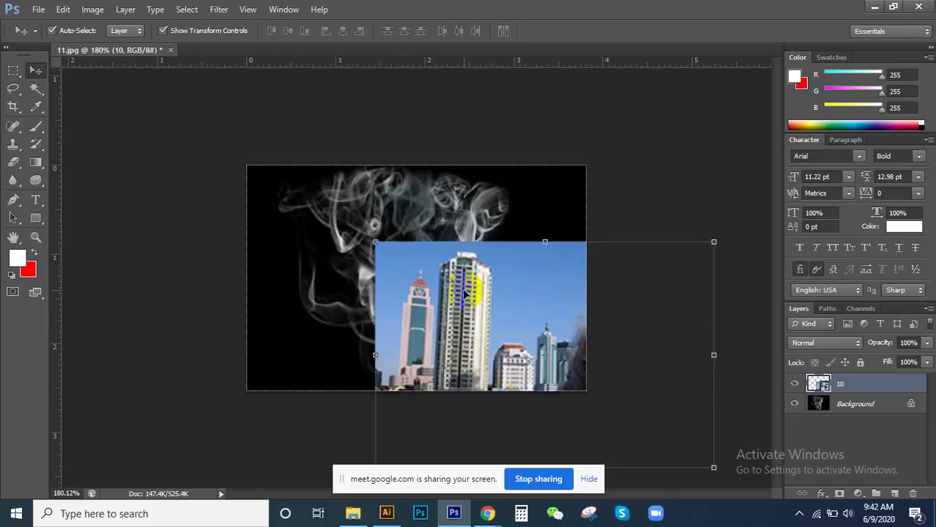
key(Delete)
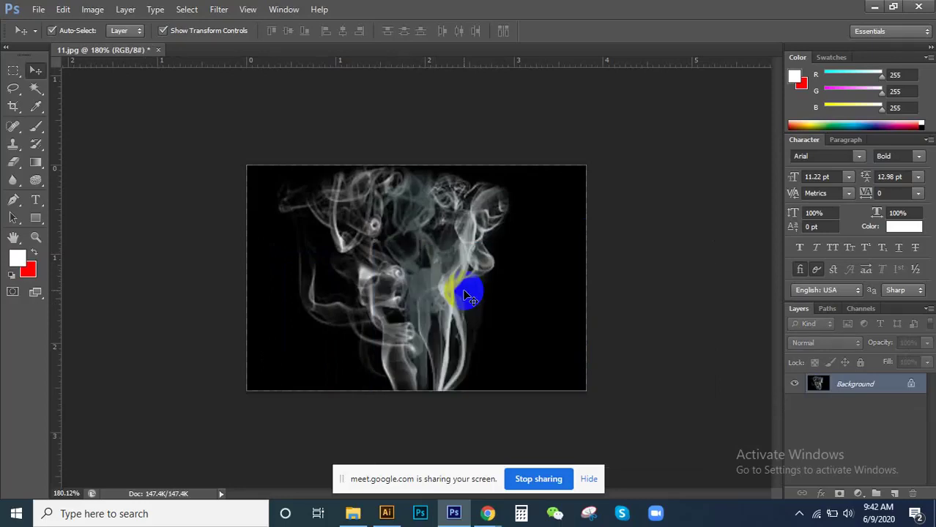
click(39, 9)
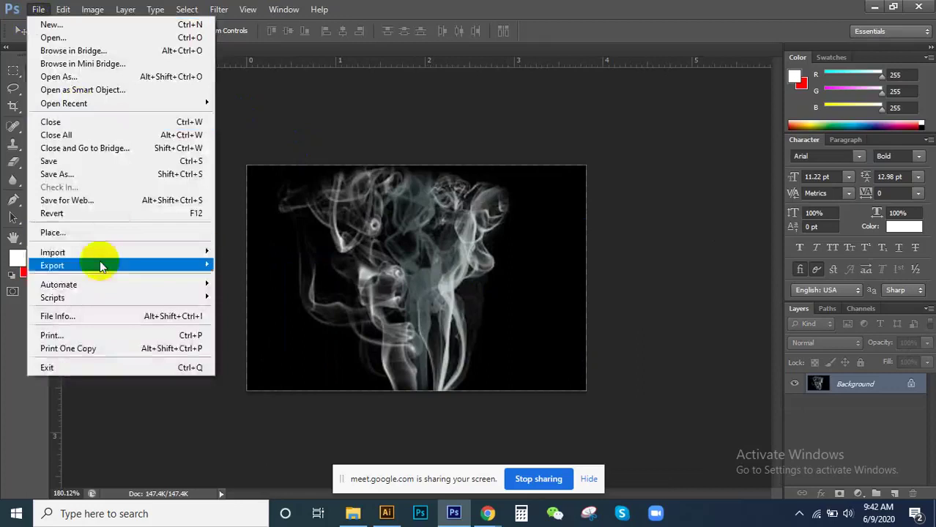
Step: Open the 2_1.jpg forest photo, return to the 11.jpg smoke document, then show Chrome's windows
click(389, 8)
click(40, 9)
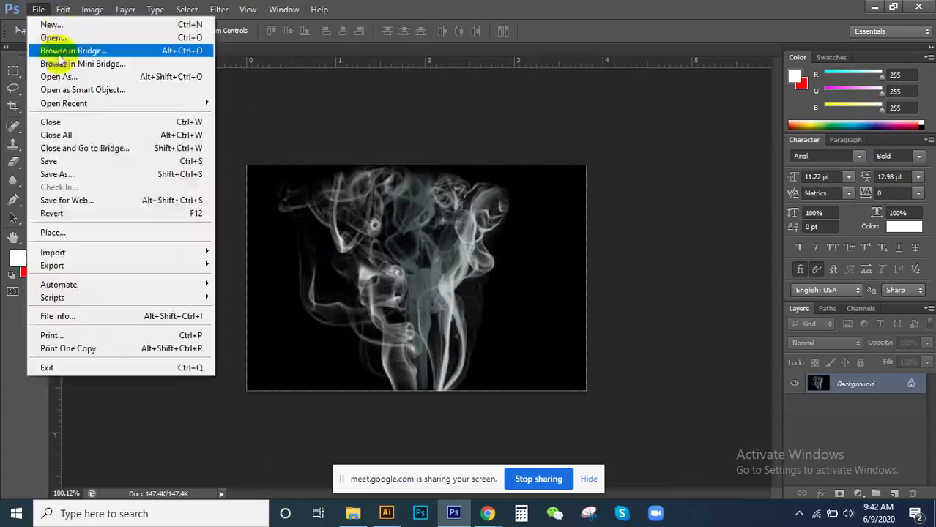
click(63, 37)
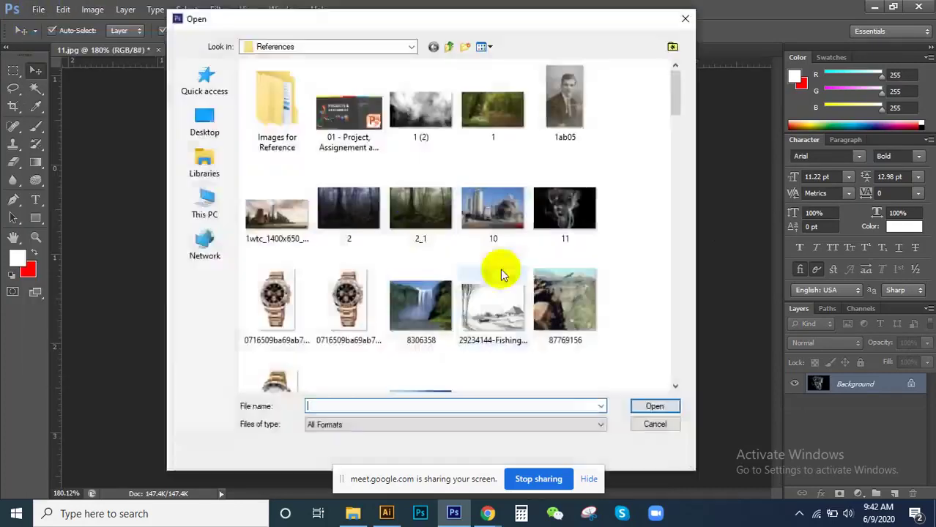
click(422, 178)
double_click(512, 195)
drag(485, 220, 380, 298)
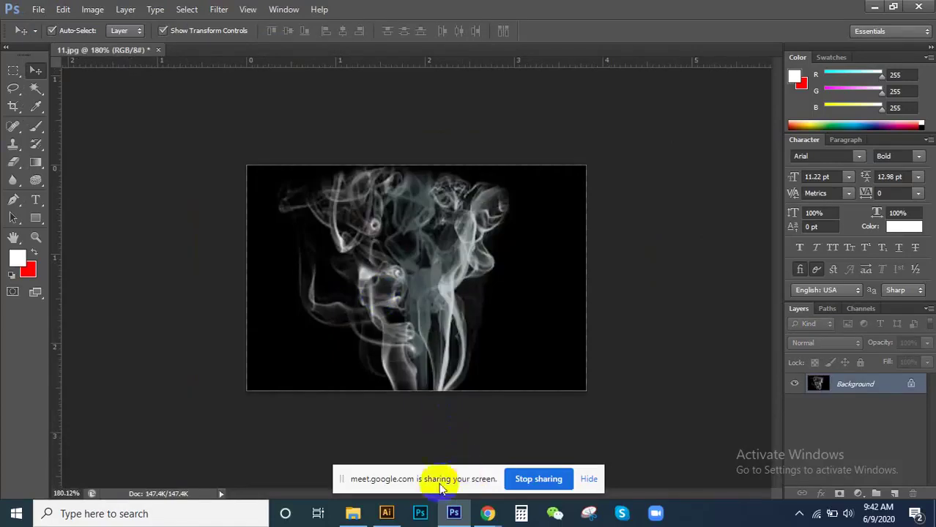
click(487, 515)
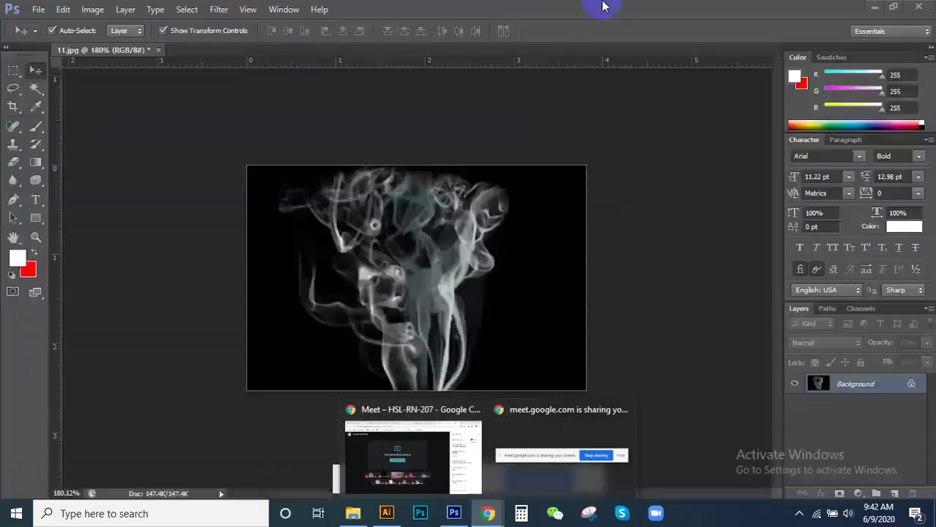
Step: Bring the Meet window forward, view the graphic design module PDF tab, then return to Photoshop
click(461, 472)
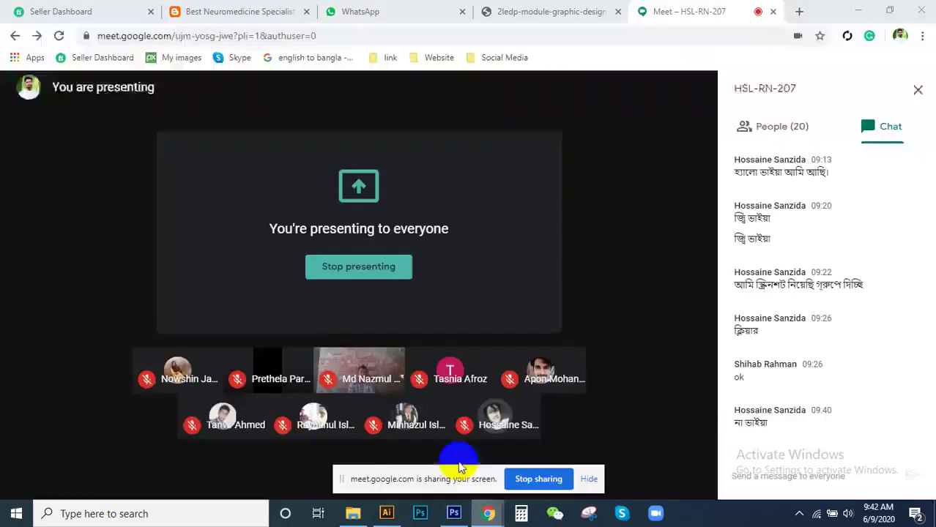
click(360, 11)
click(637, 11)
click(513, 11)
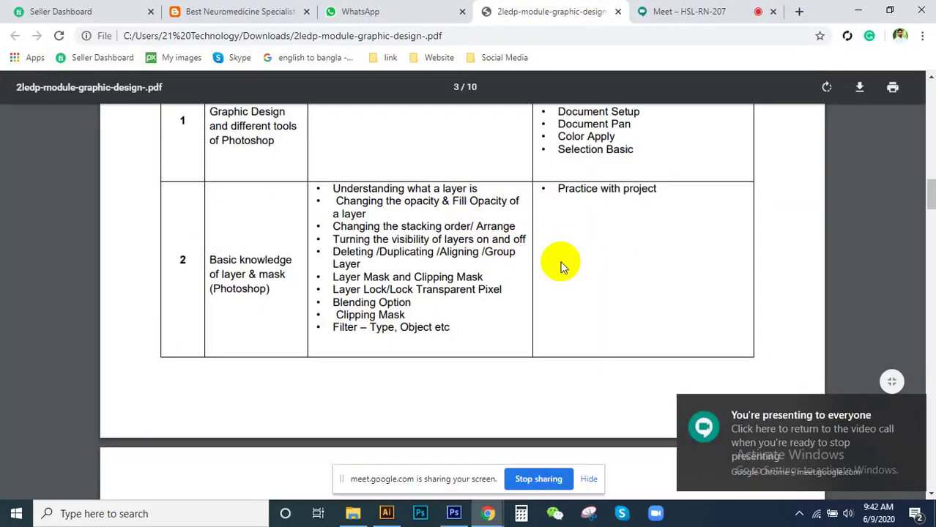
click(454, 513)
Step: Close 11.jpg, discarding its unsaved changes, and open the File menu
click(158, 50)
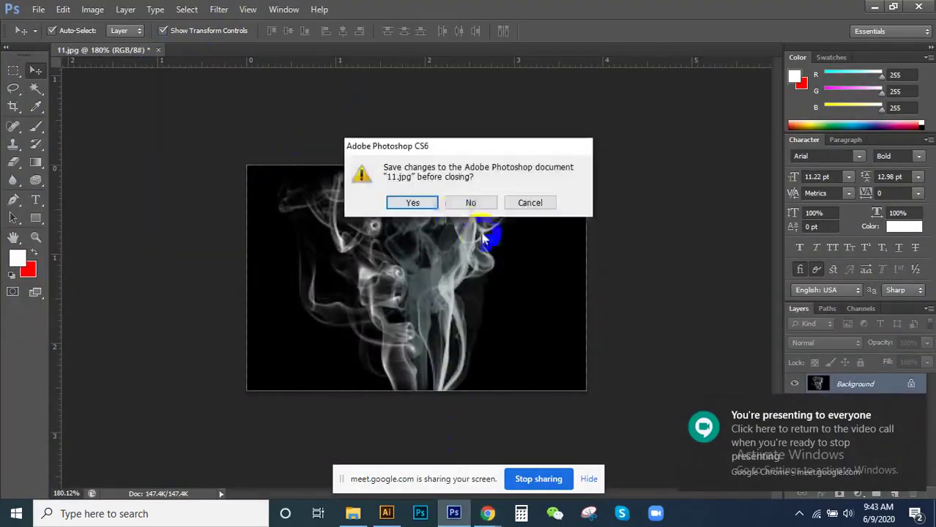
click(470, 203)
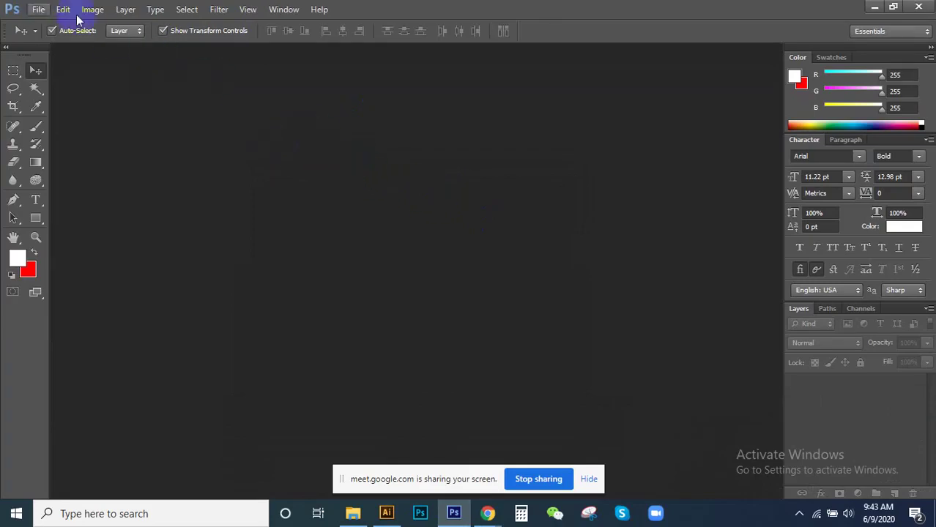
click(38, 9)
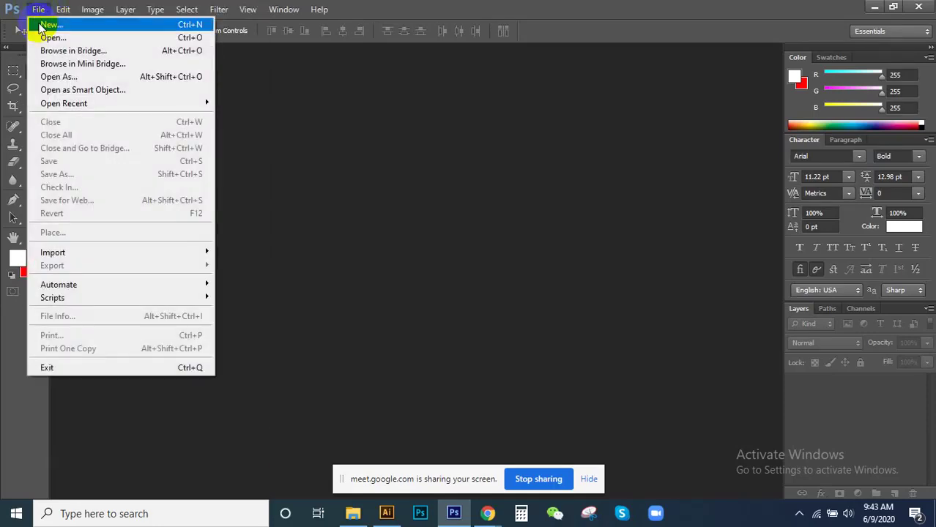
Step: Start a new document and name it Test
click(41, 25)
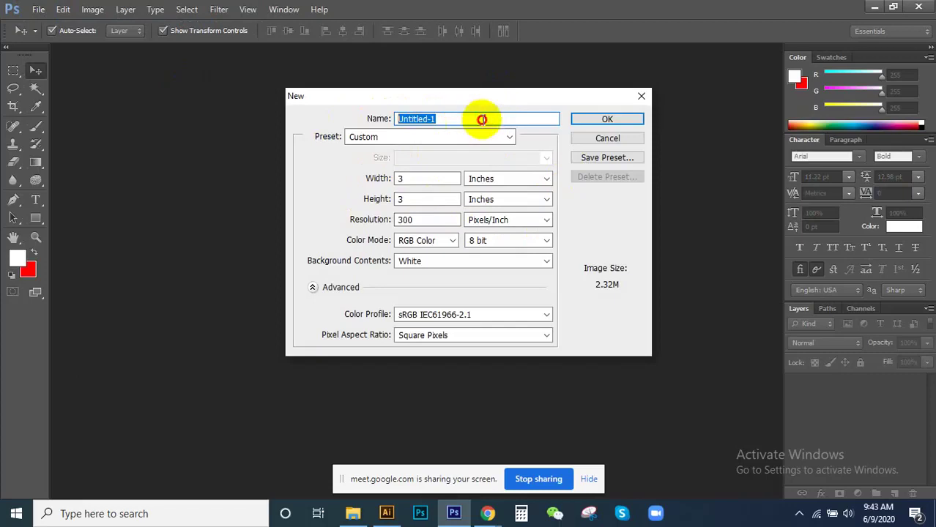
click(440, 118)
click(357, 119)
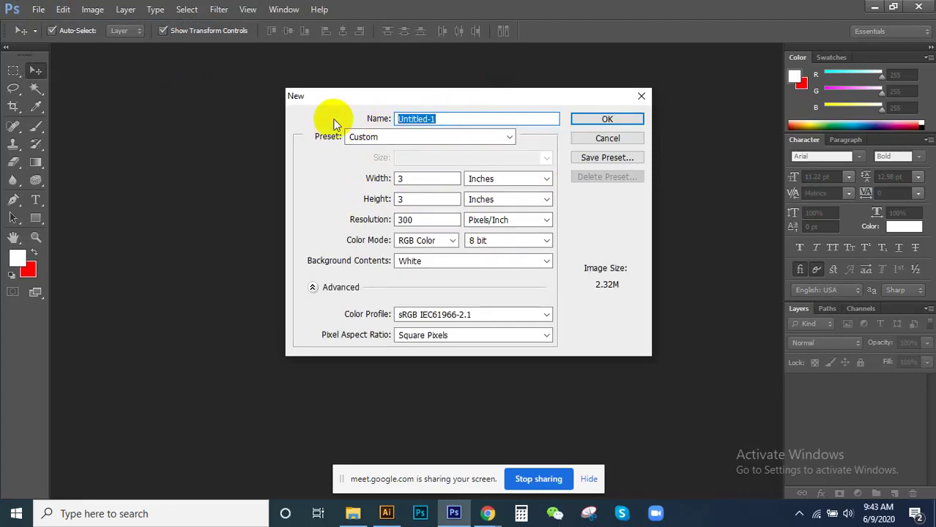
text(Test)
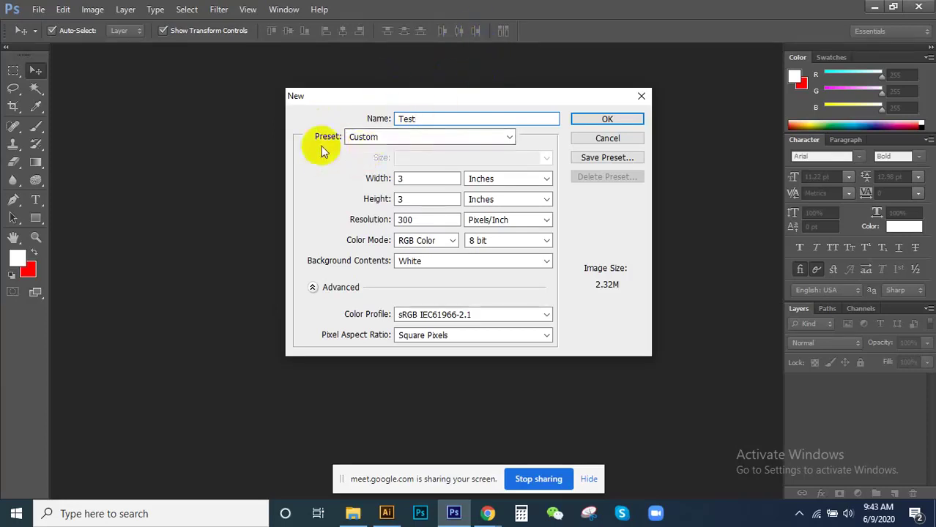
Step: Try the U.S. Paper and International Paper presets, settling on Photo (3 × 2 inches, 300 ppi)
click(402, 138)
click(394, 142)
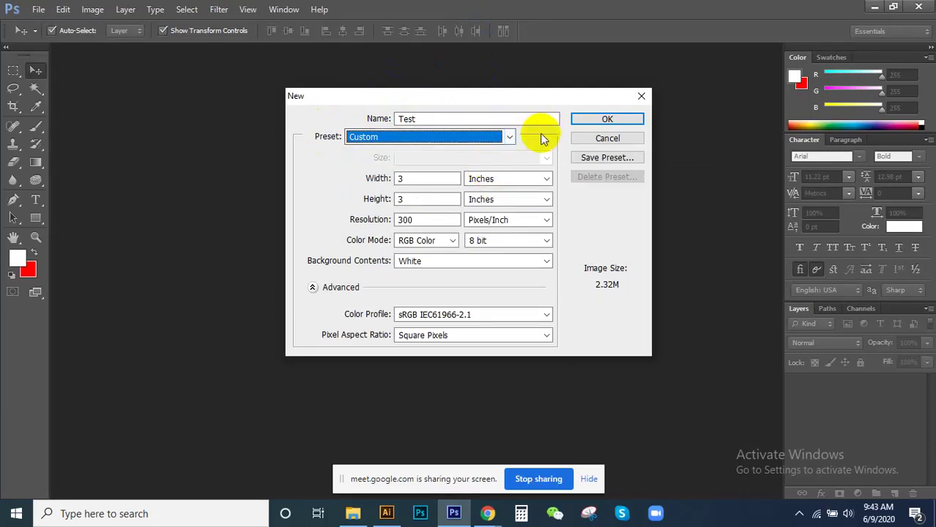
click(399, 137)
click(328, 139)
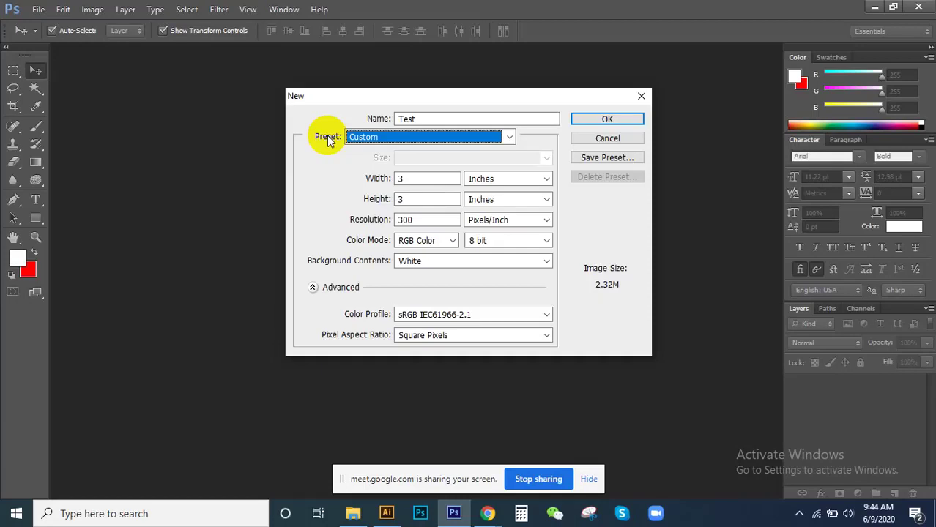
click(368, 140)
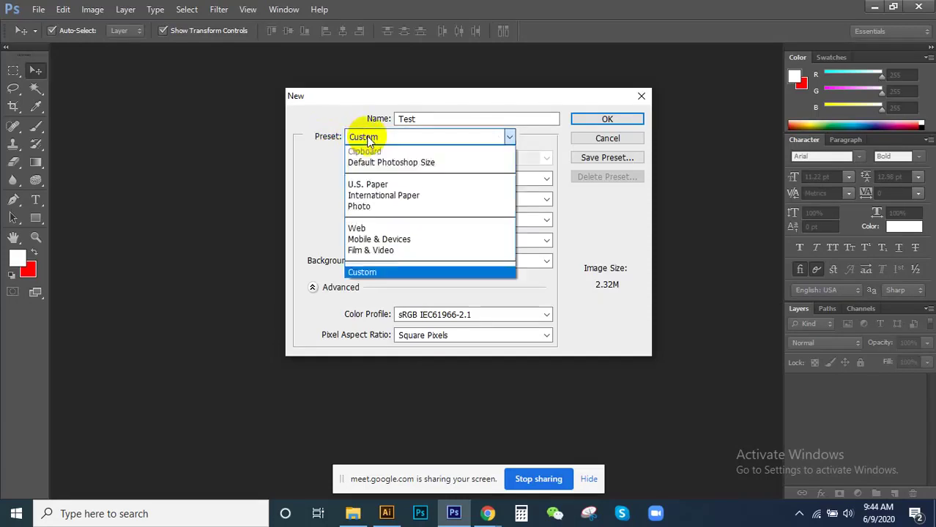
click(381, 184)
click(391, 137)
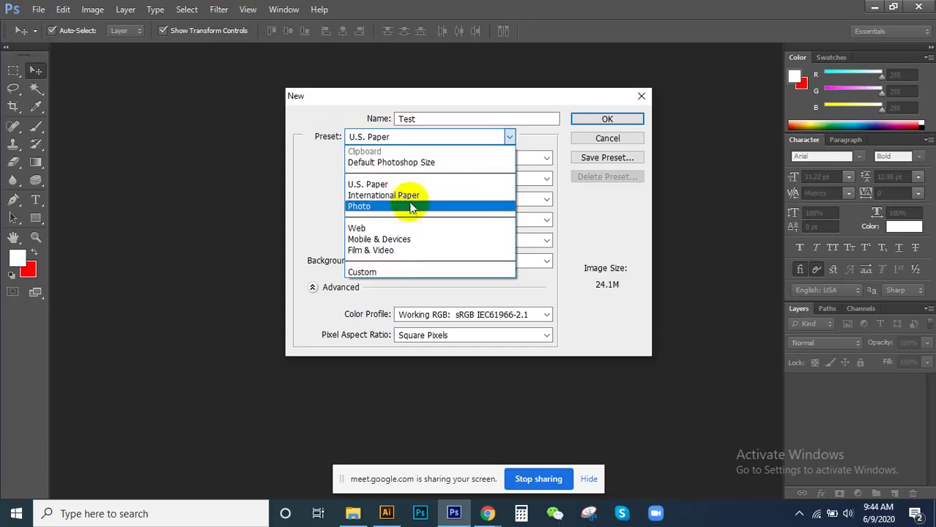
click(399, 196)
click(400, 137)
click(367, 206)
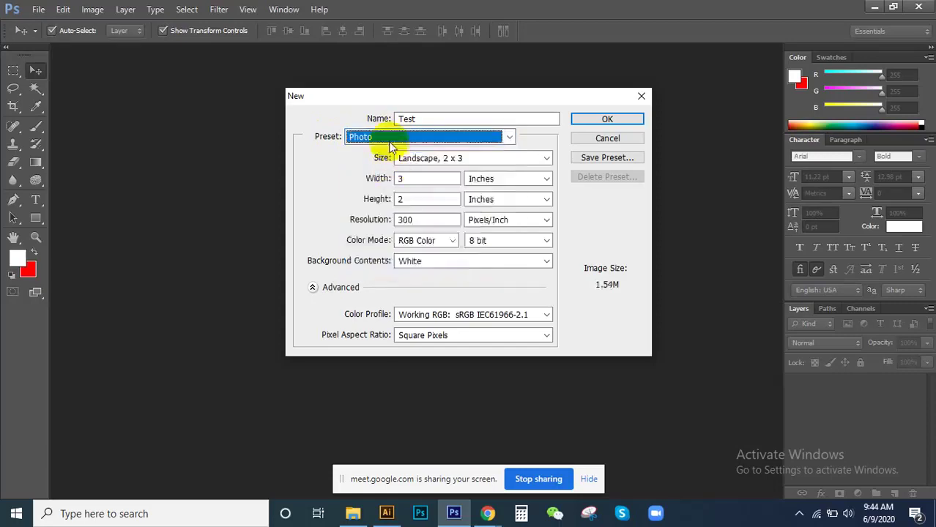
click(388, 140)
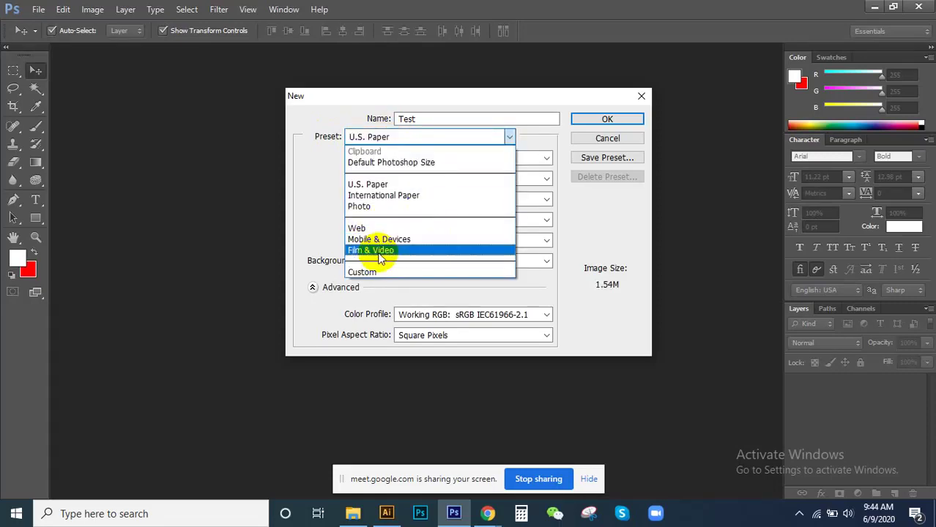
click(309, 225)
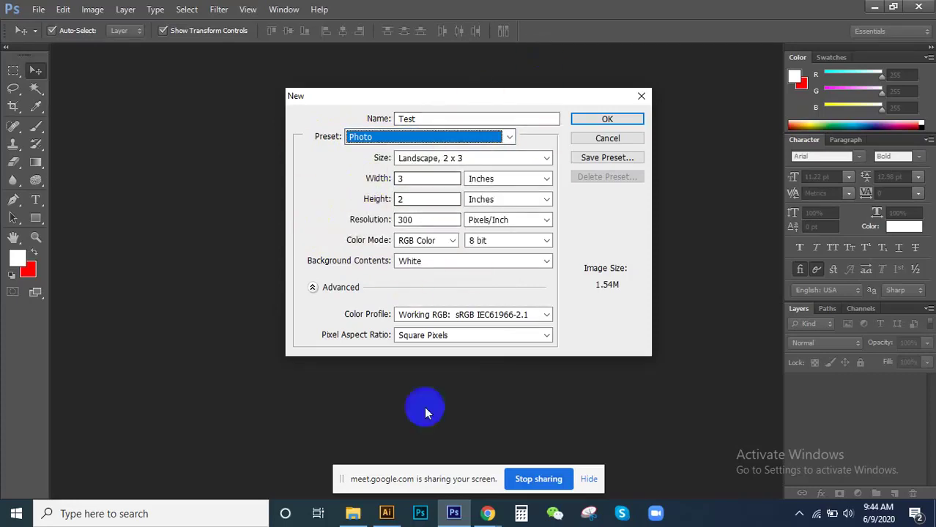
Step: Cancel the new document setup so no Test document is created
click(420, 513)
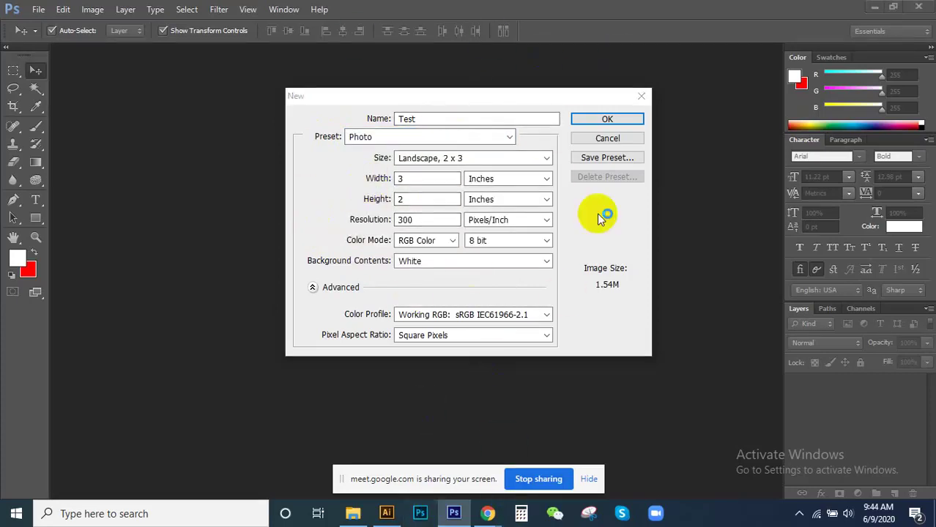
click(439, 119)
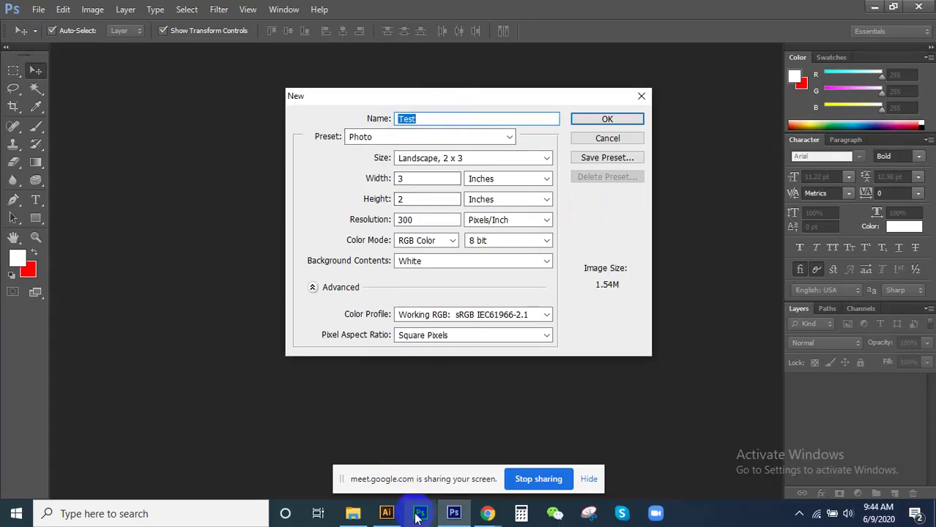
click(622, 139)
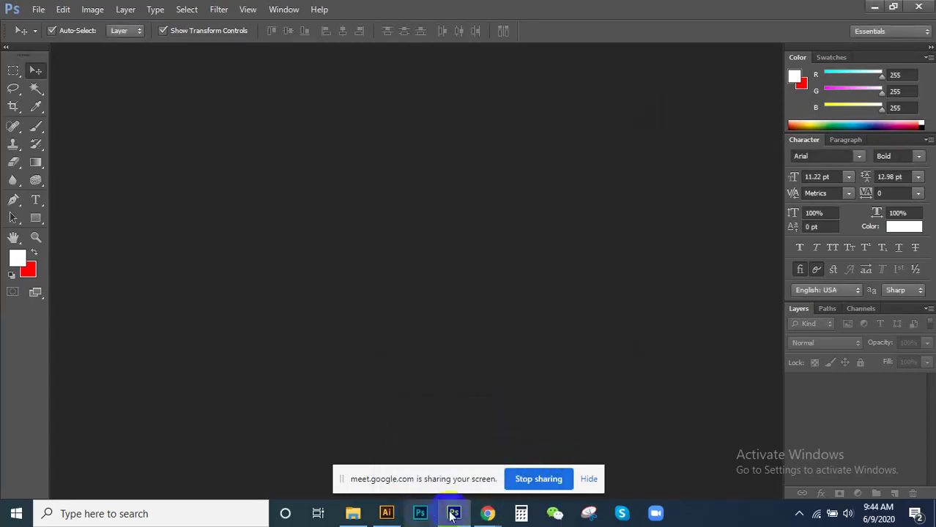
Step: Bring Photoshop back and open the New document dialog with Ctrl+N
click(454, 515)
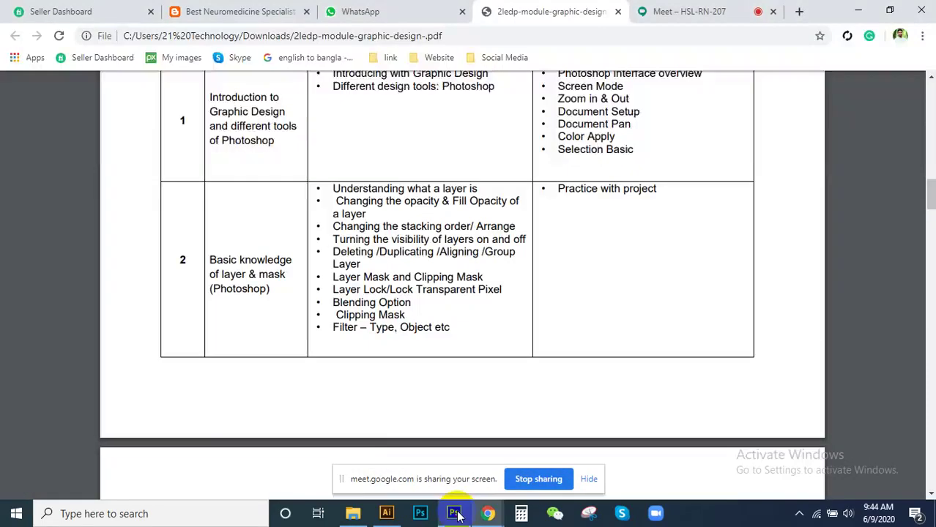
click(455, 515)
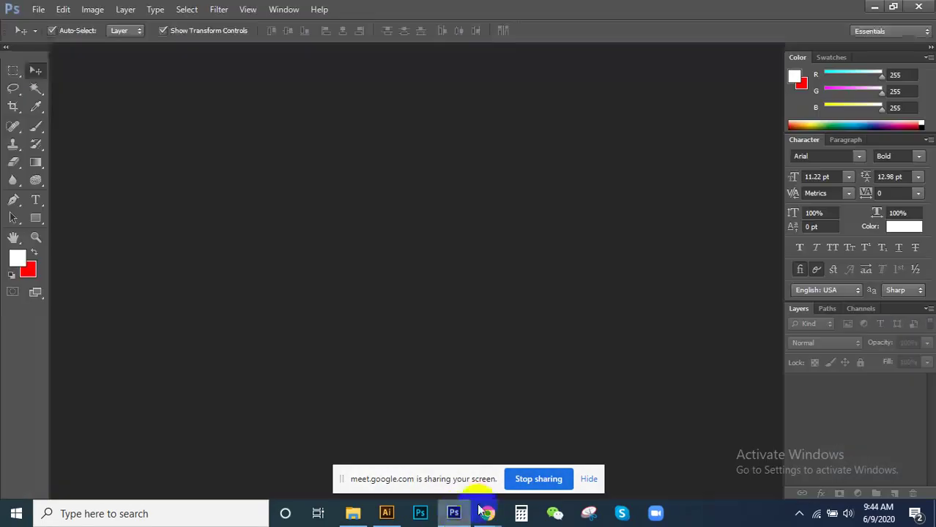
click(38, 9)
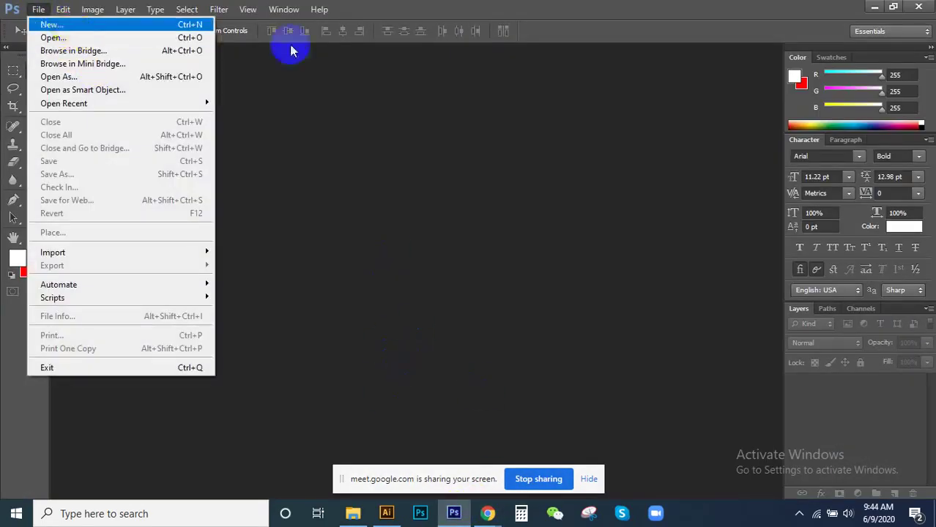
key(ctrl+n)
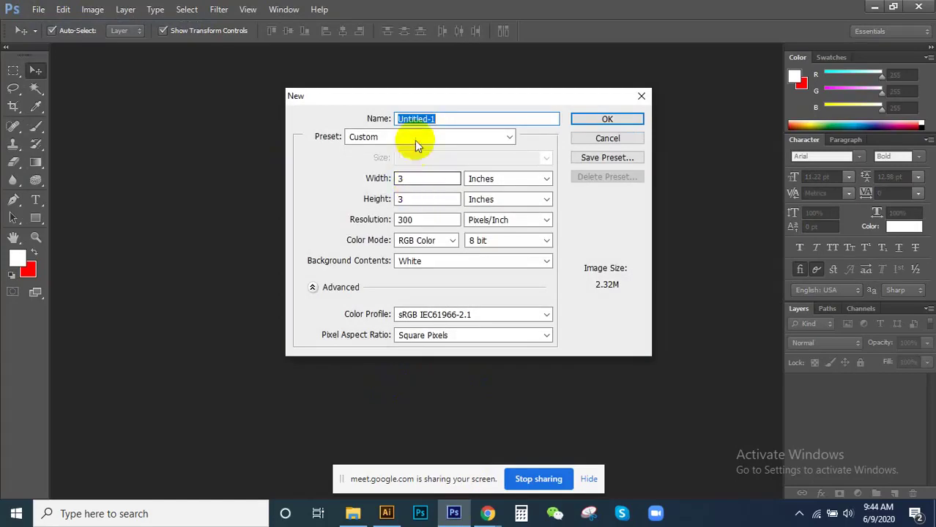
Step: Browse the presets, then choose International Paper and keep A4 as the size
click(415, 140)
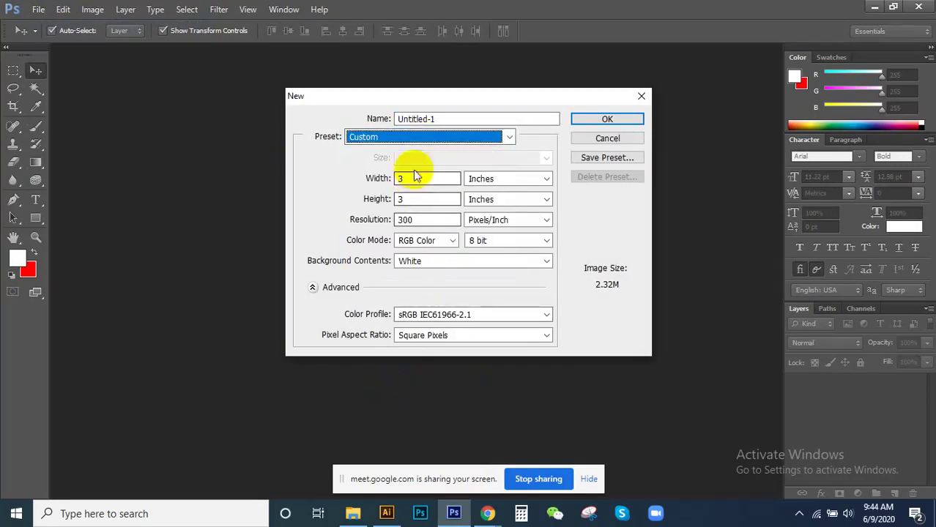
click(423, 139)
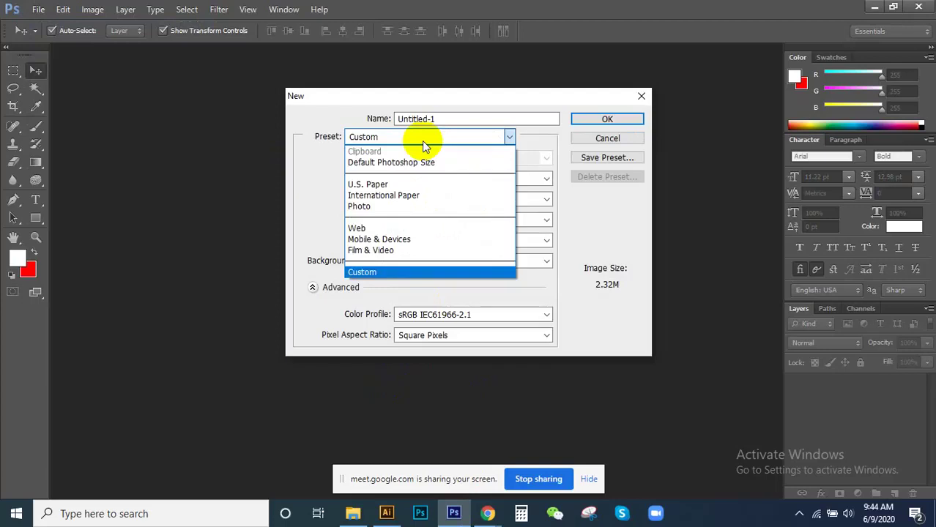
click(317, 123)
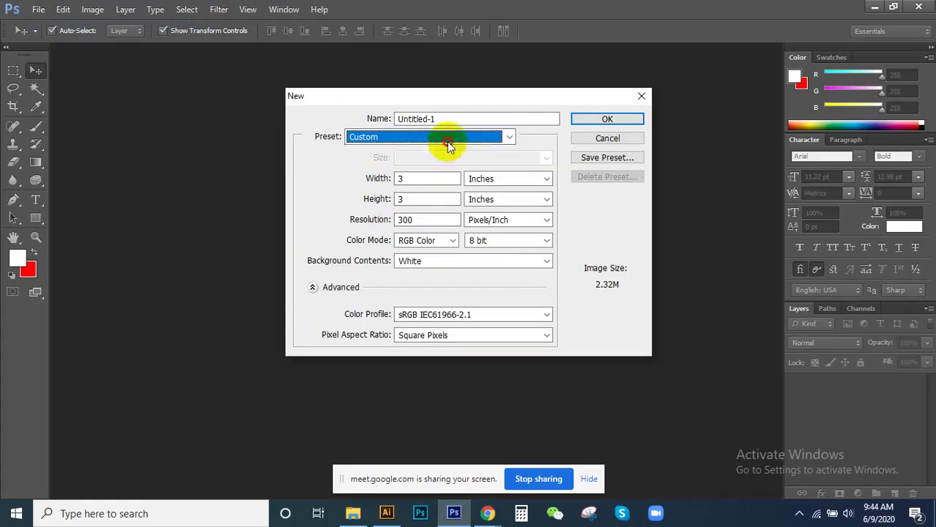
click(444, 138)
click(403, 195)
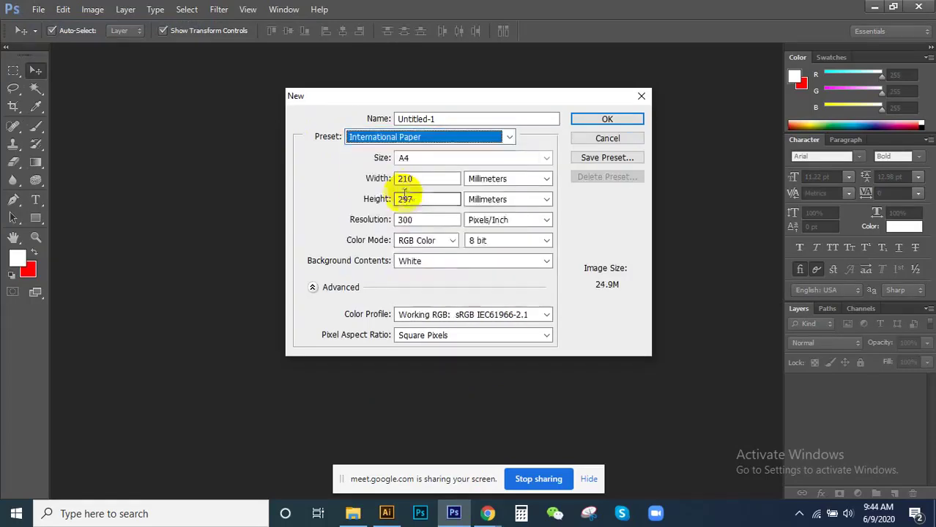
click(410, 160)
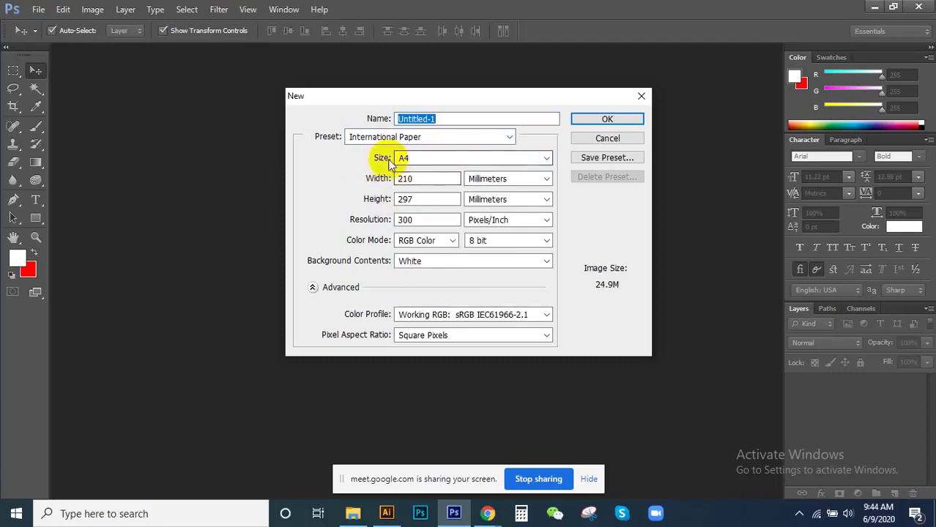
click(480, 157)
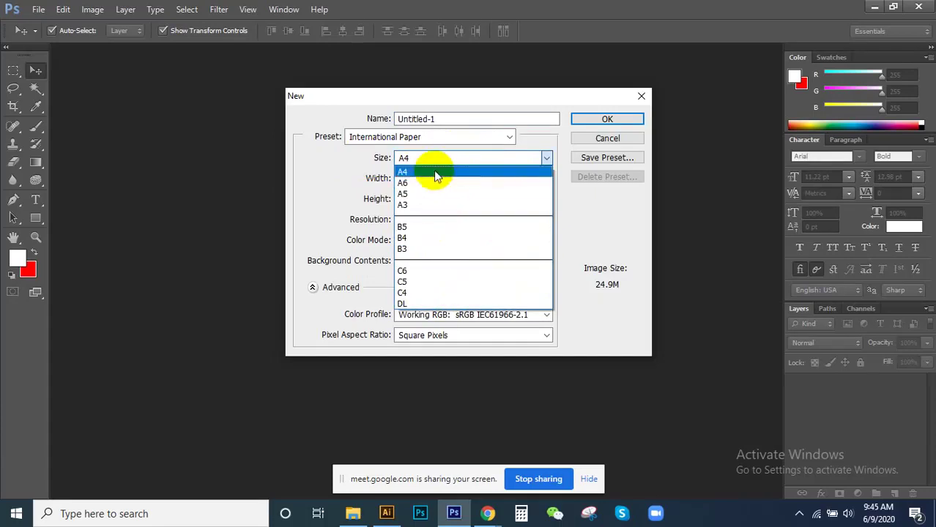
click(362, 167)
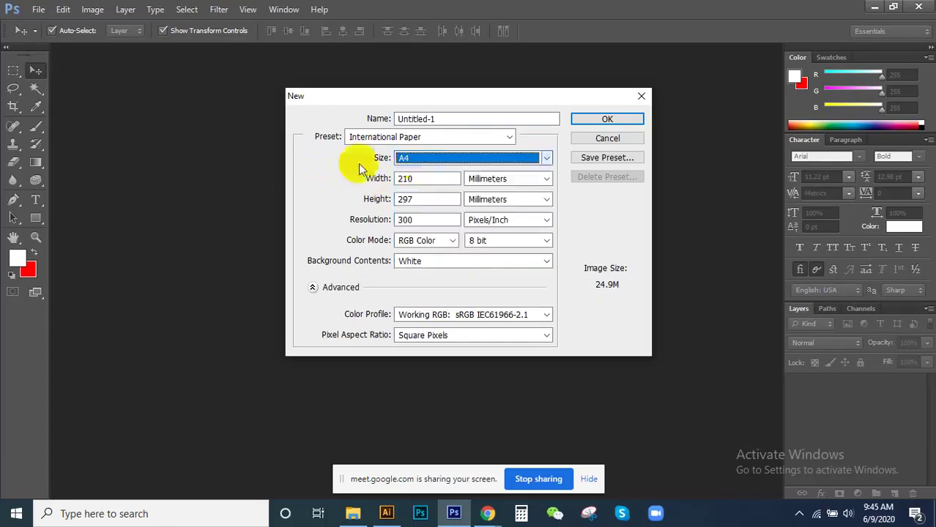
Step: Compare U.S. Paper and Photo presets, then return to International Paper A4 (210 × 297 mm)
click(487, 137)
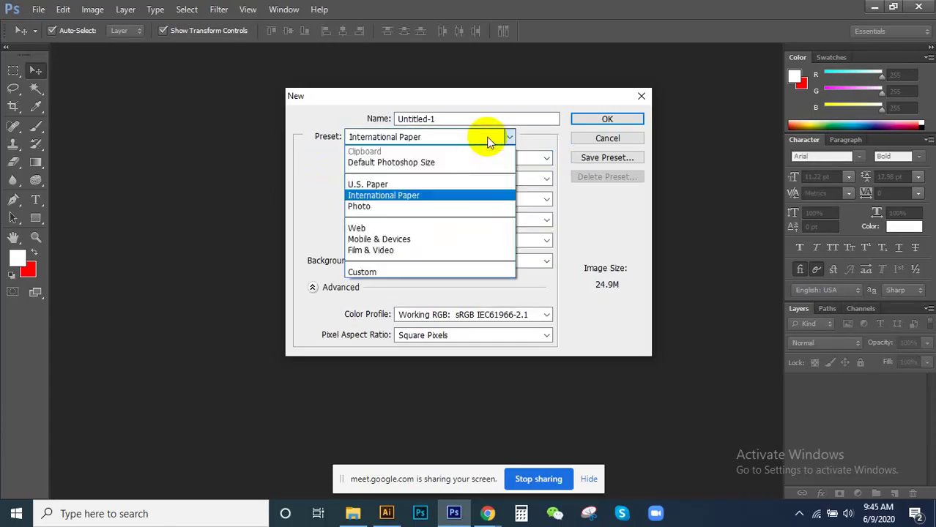
click(377, 184)
click(428, 159)
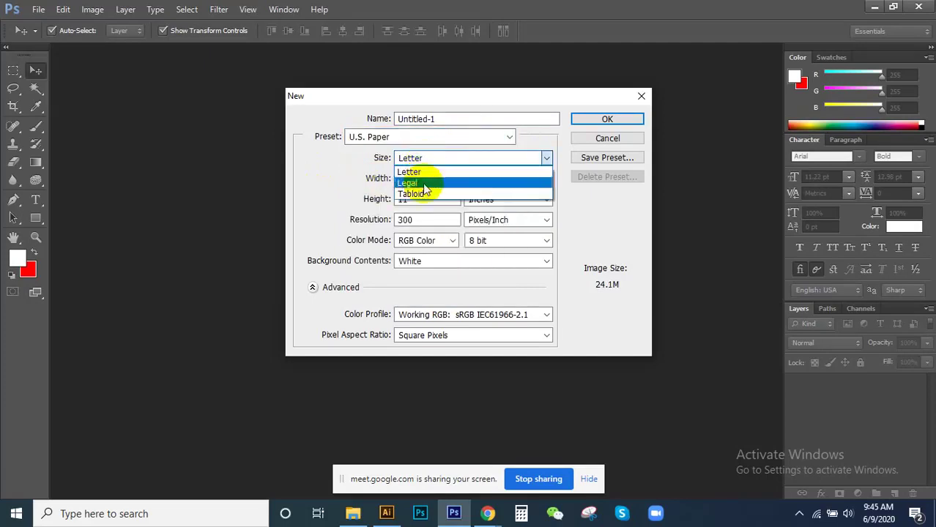
click(359, 137)
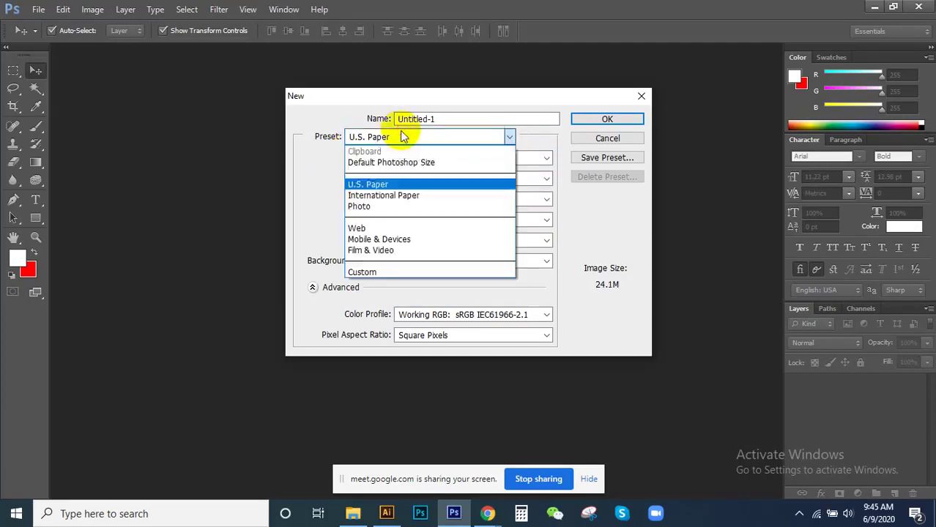
click(362, 206)
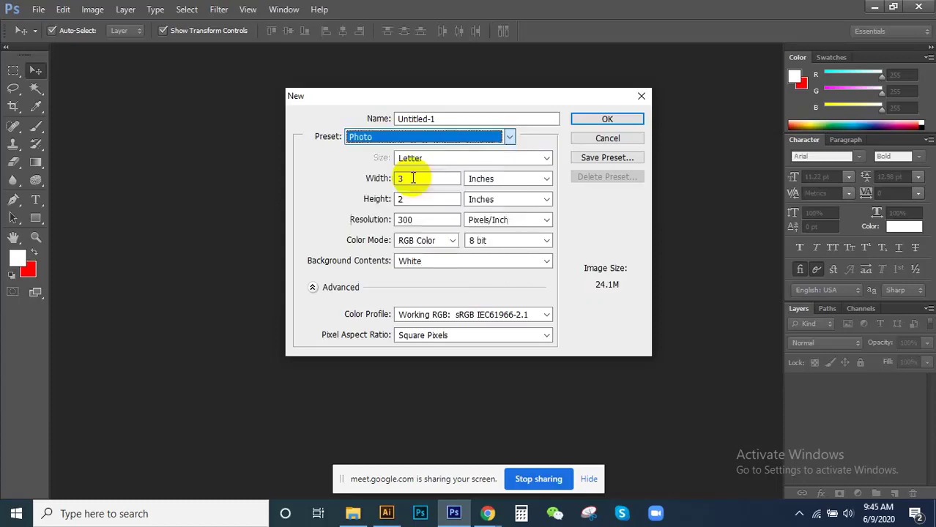
click(425, 158)
click(408, 171)
click(362, 137)
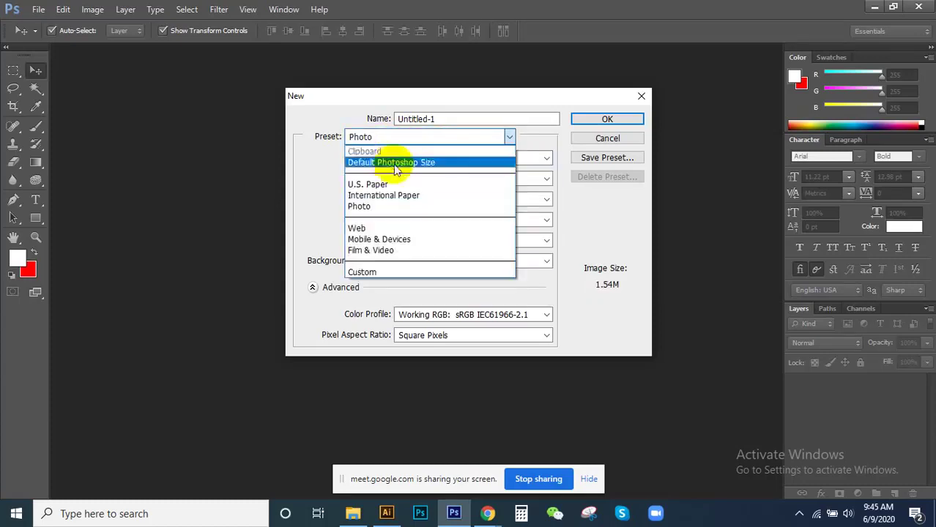
key(Escape)
click(387, 137)
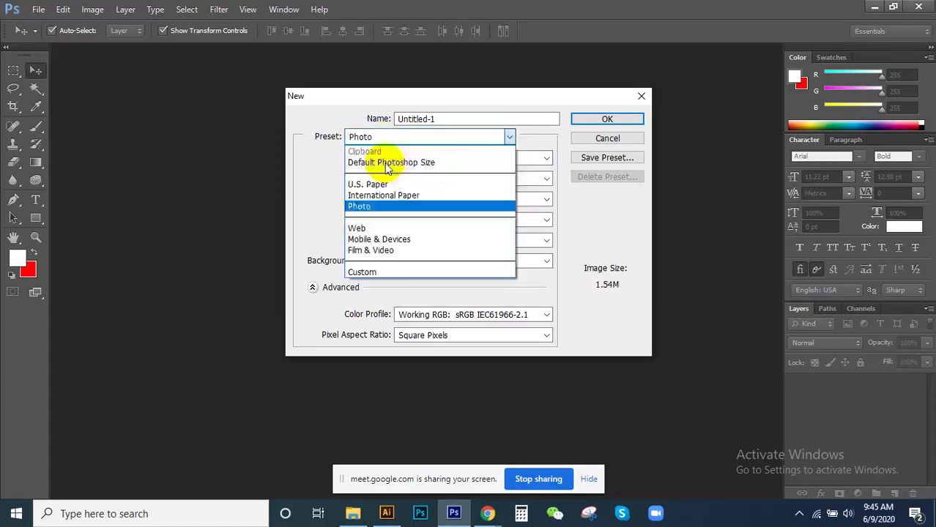
click(374, 184)
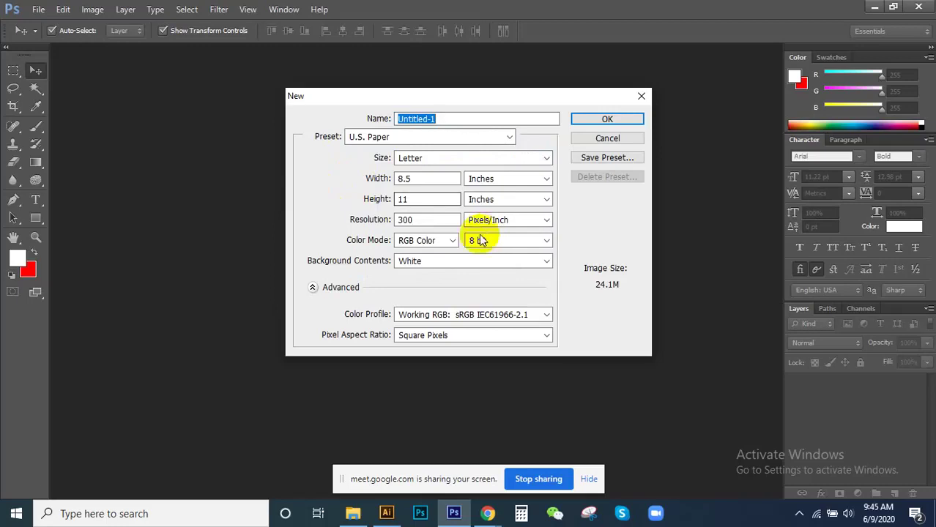
click(439, 138)
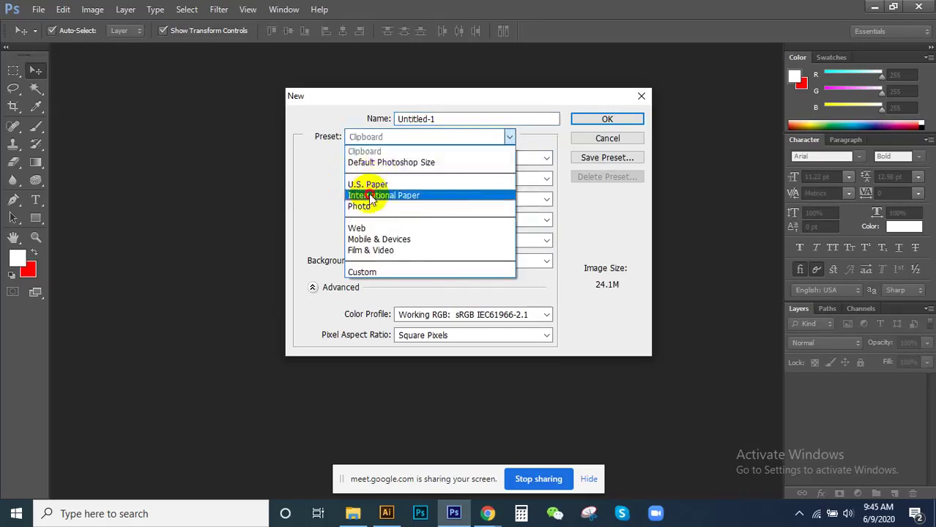
click(376, 194)
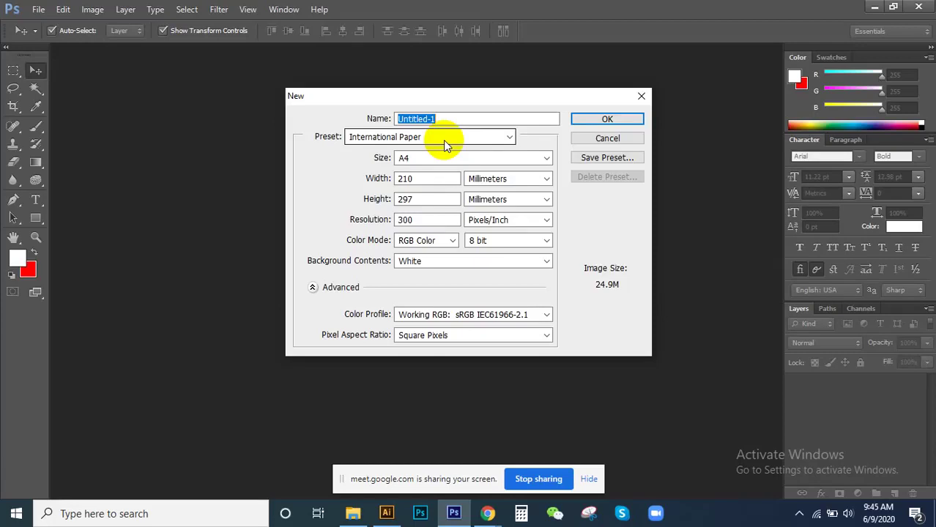
Step: Select the width value 210 and the resolution value 300 in the New dialog
click(427, 180)
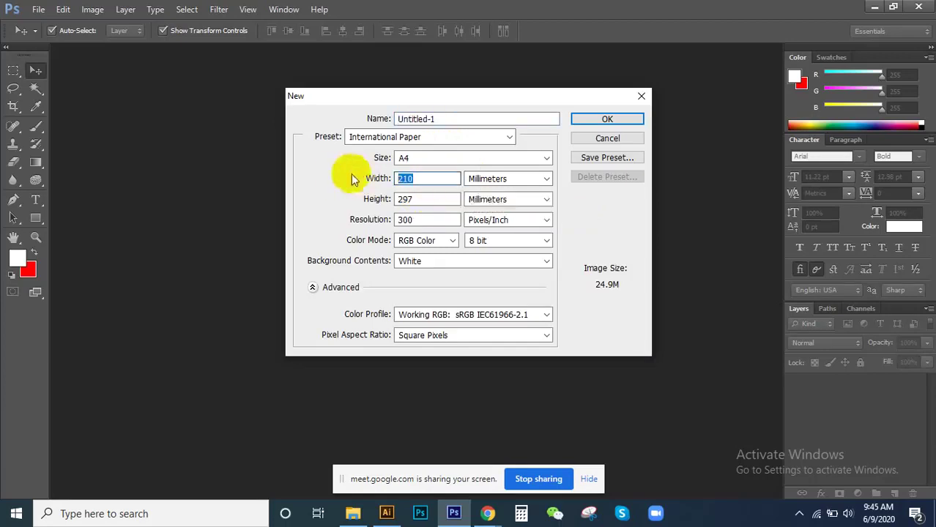
click(429, 181)
double_click(430, 181)
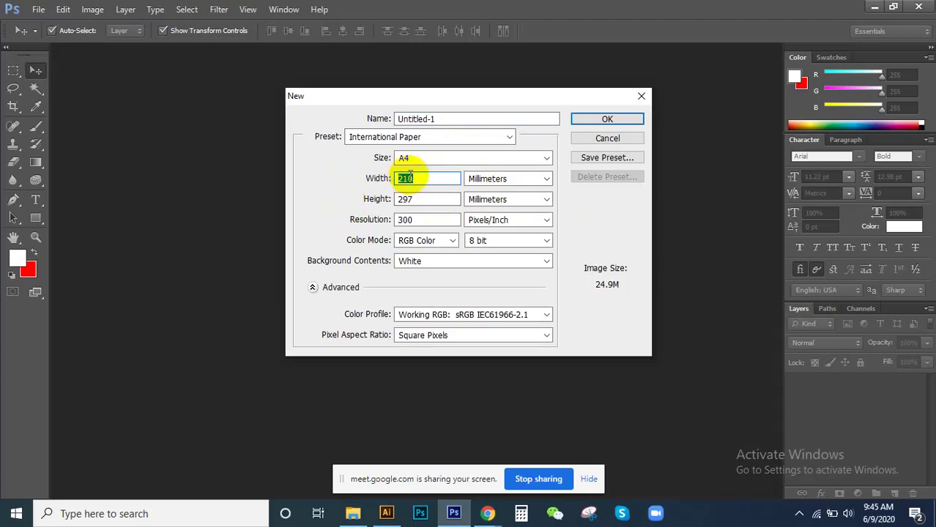
click(421, 222)
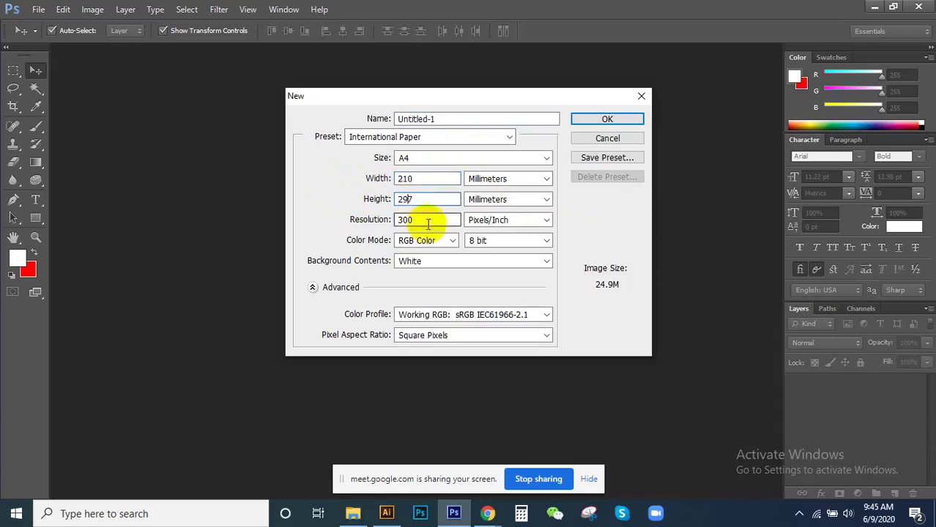
click(431, 219)
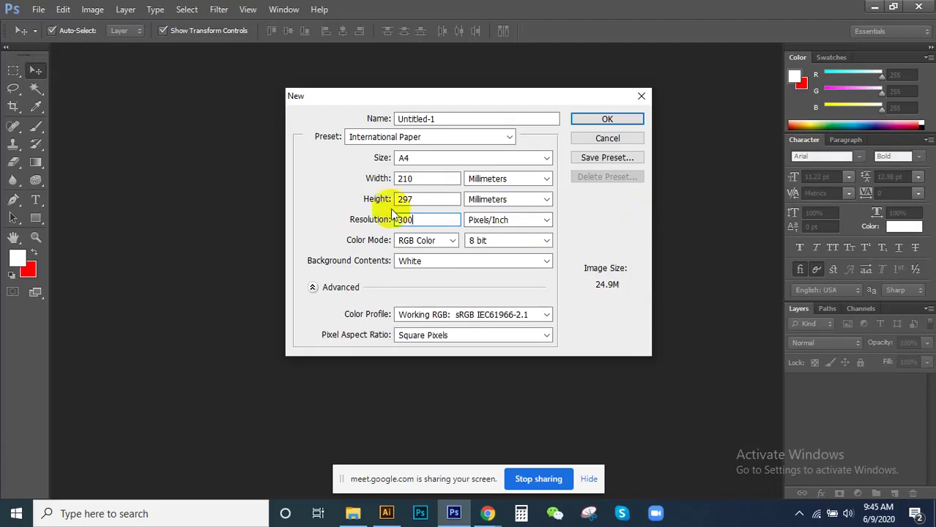
Step: Browse the width units list, leaving the units unchanged
click(474, 178)
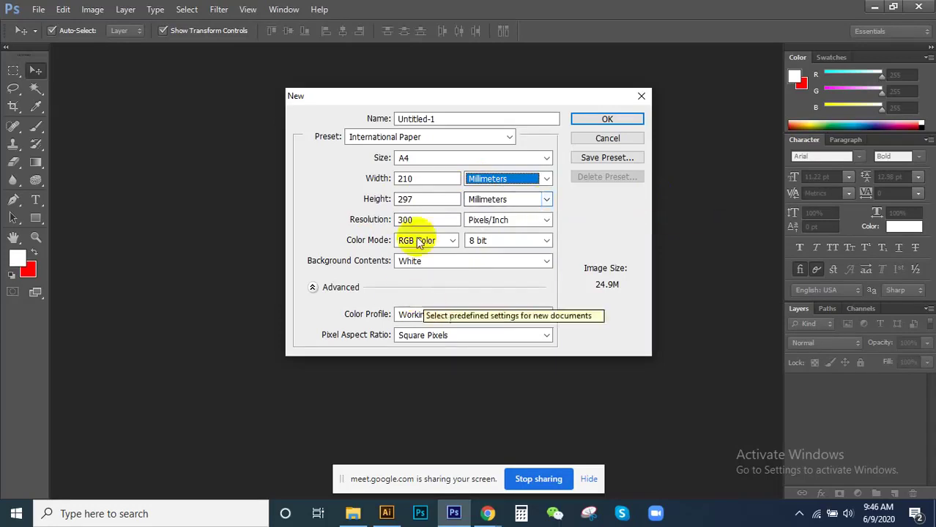
click(520, 179)
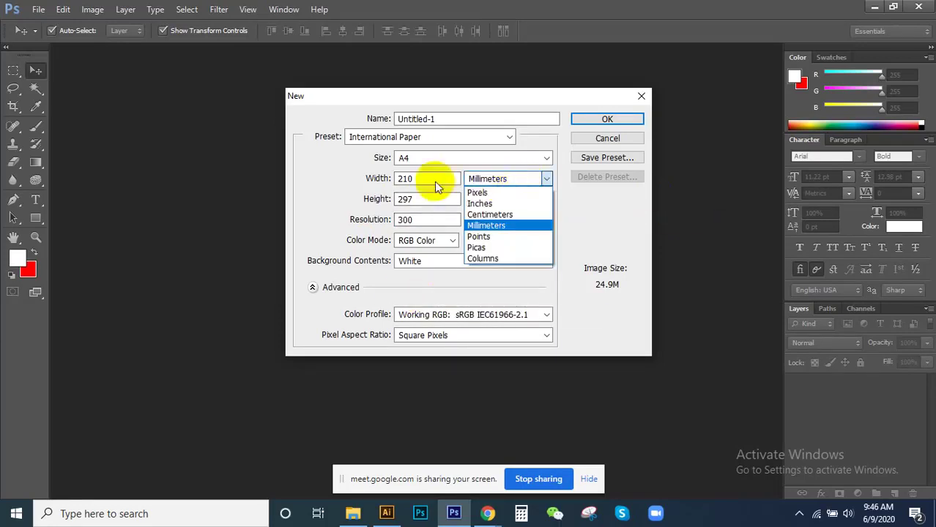
click(430, 184)
click(491, 183)
click(429, 182)
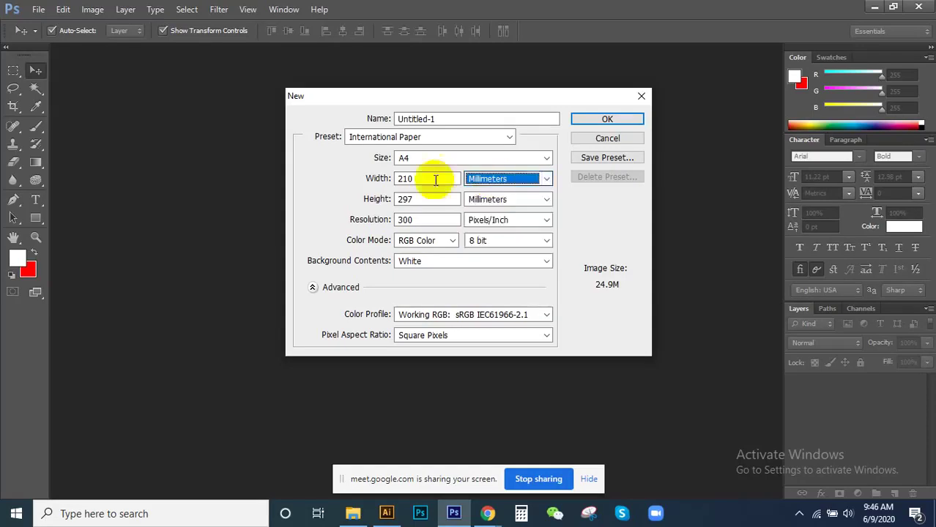
click(501, 183)
click(504, 199)
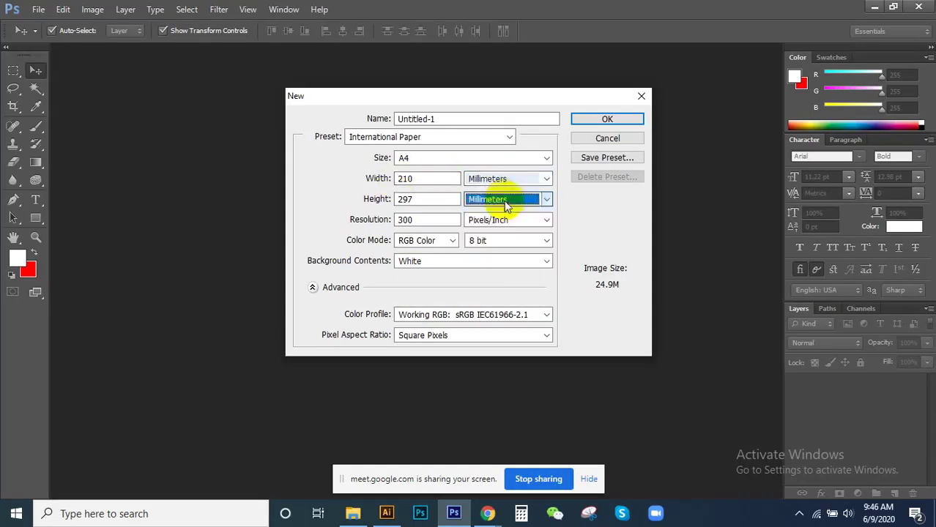
click(502, 178)
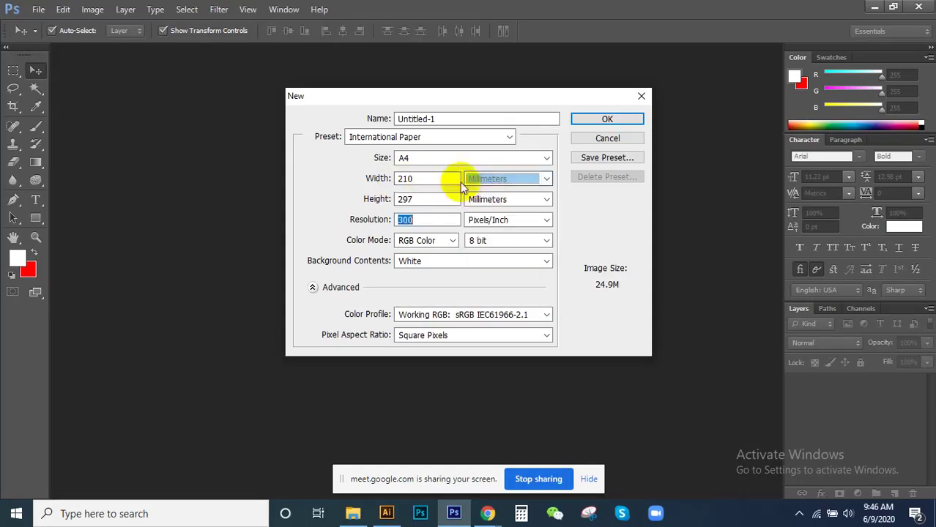
click(432, 180)
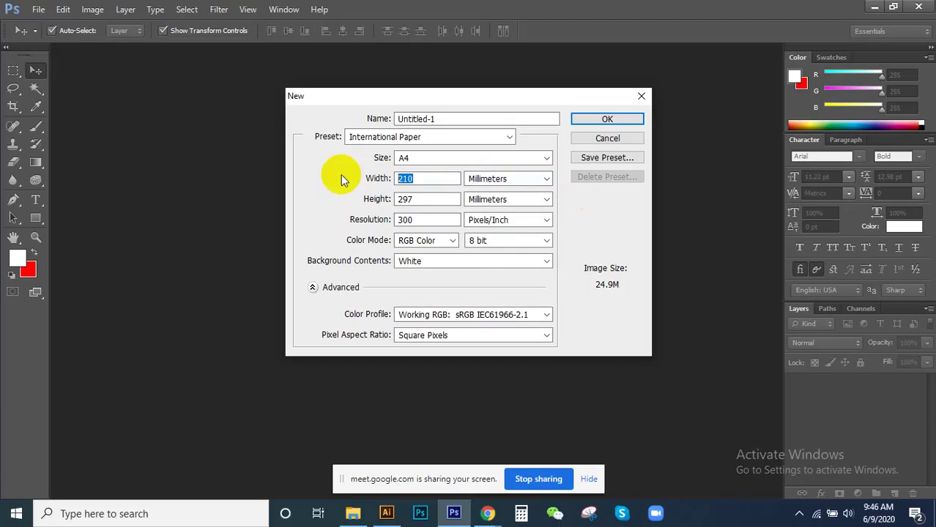
click(527, 180)
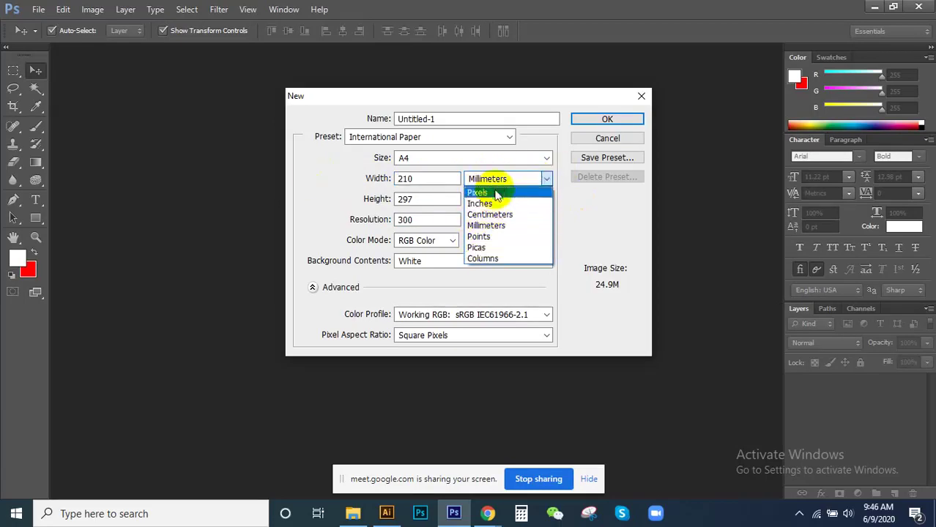
click(599, 221)
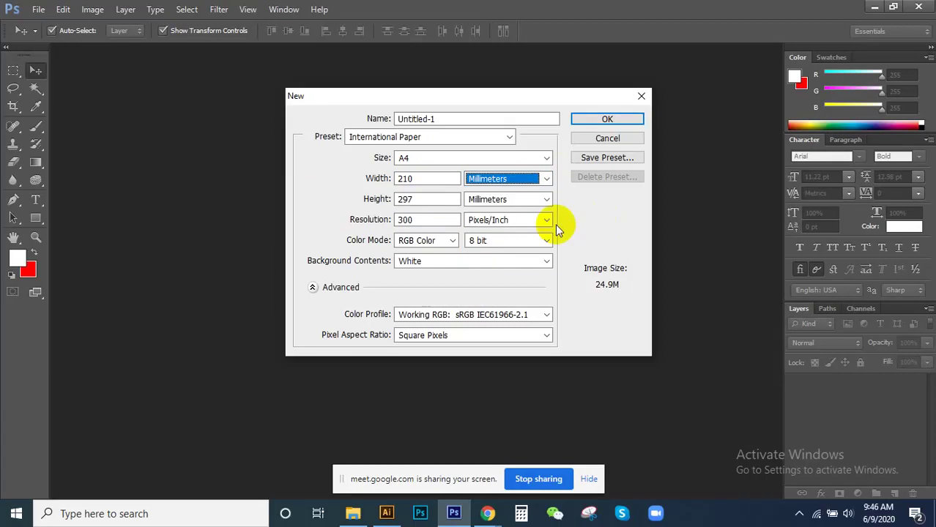
click(481, 183)
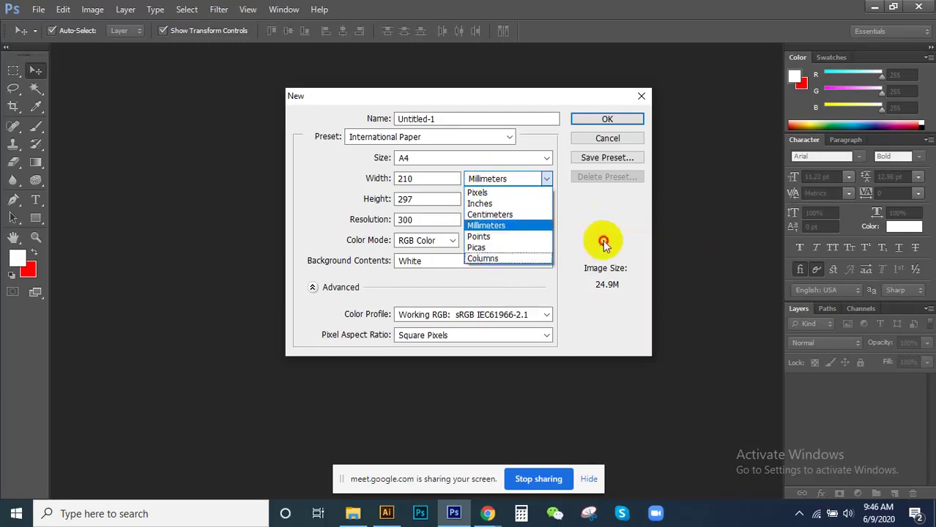
click(602, 239)
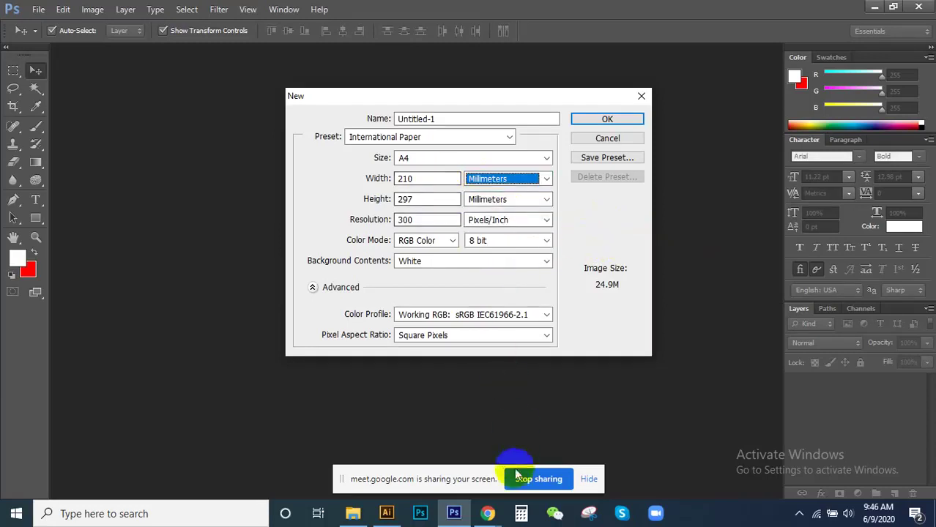
Step: Enter a width of 5 and switch the document size units to inches
double_click(427, 179)
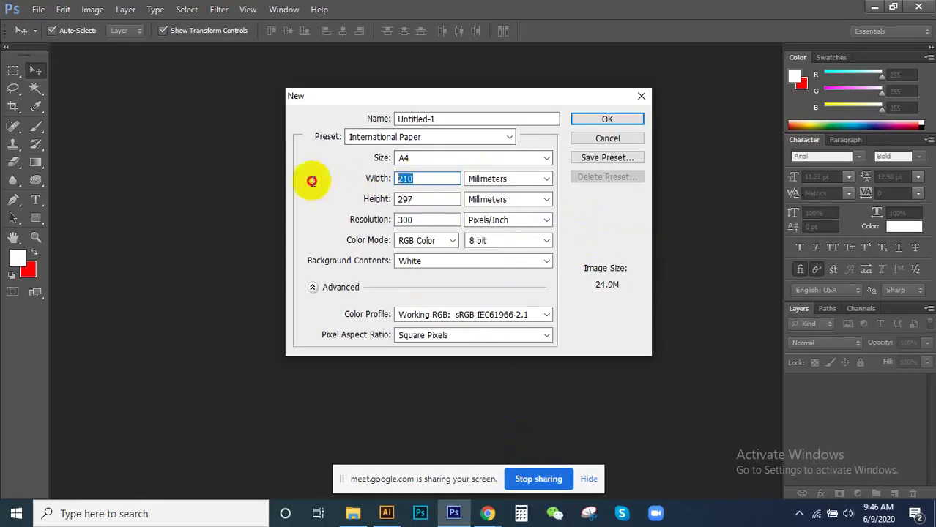
text(5)
click(495, 180)
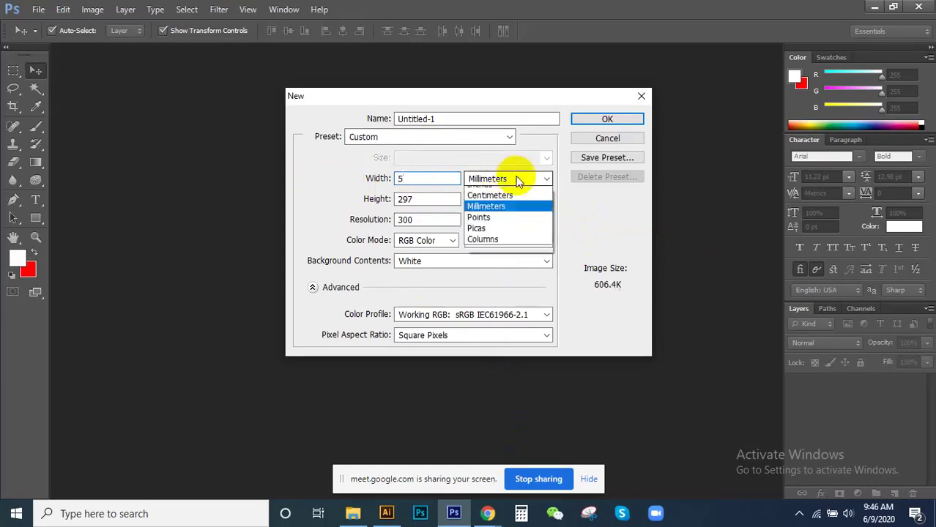
click(481, 204)
click(429, 180)
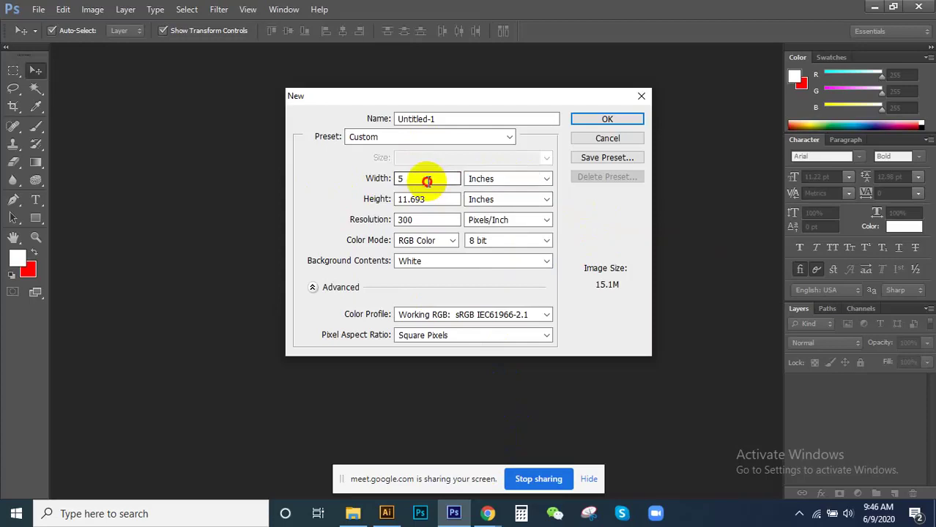
key(Tab)
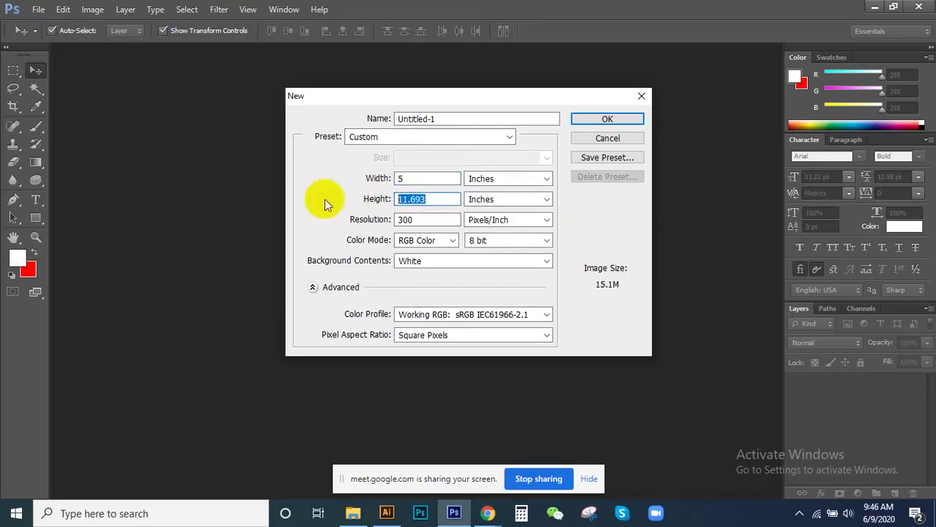
key(BackSpace)
click(485, 203)
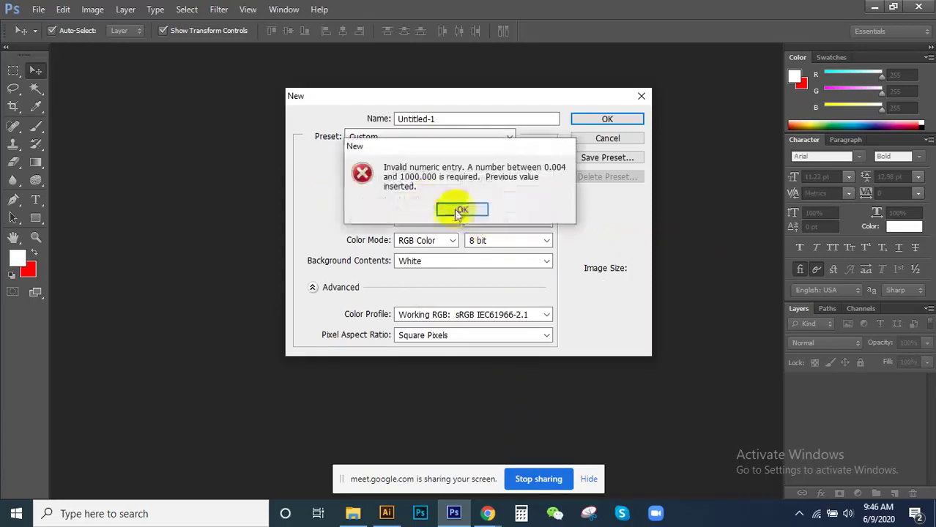
click(457, 210)
text(5)
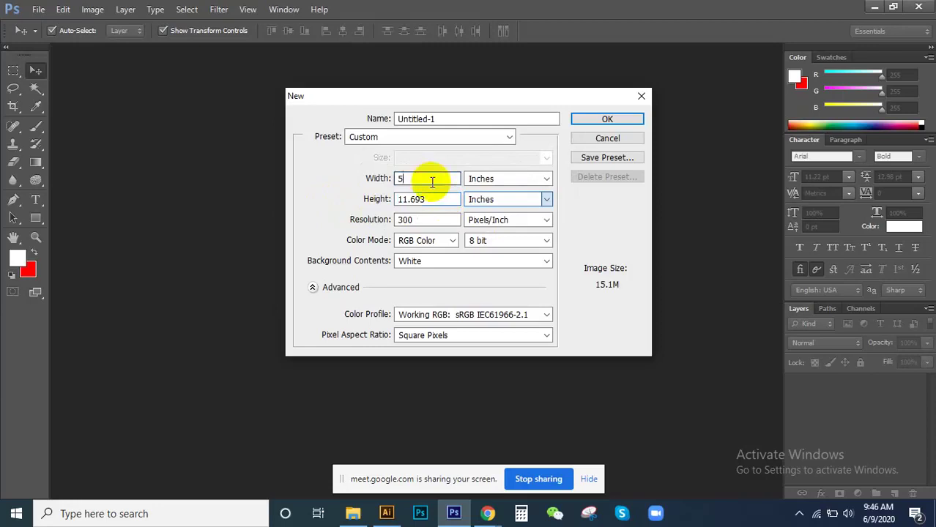
Step: Dismiss the invalid-entry warnings, keep inches, and set the height to 8
drag(428, 178, 341, 184)
key(BackSpace)
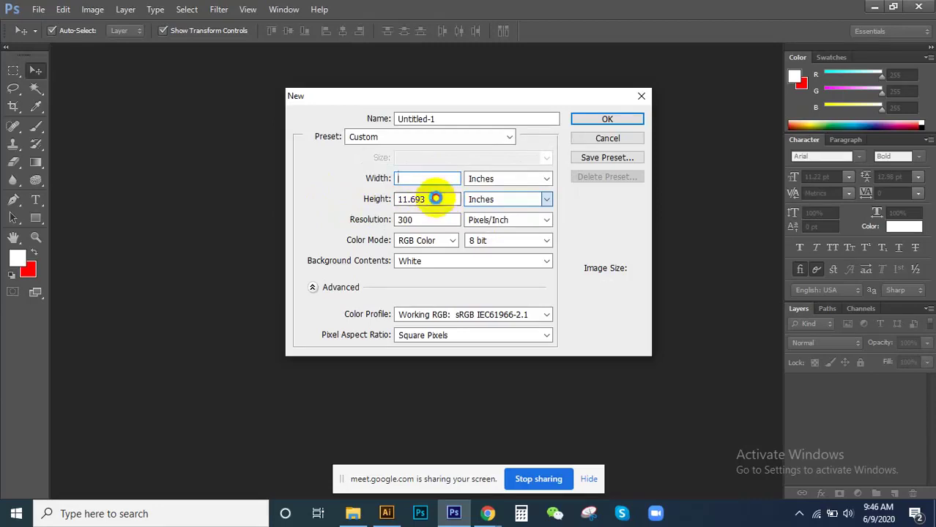
click(434, 199)
click(448, 211)
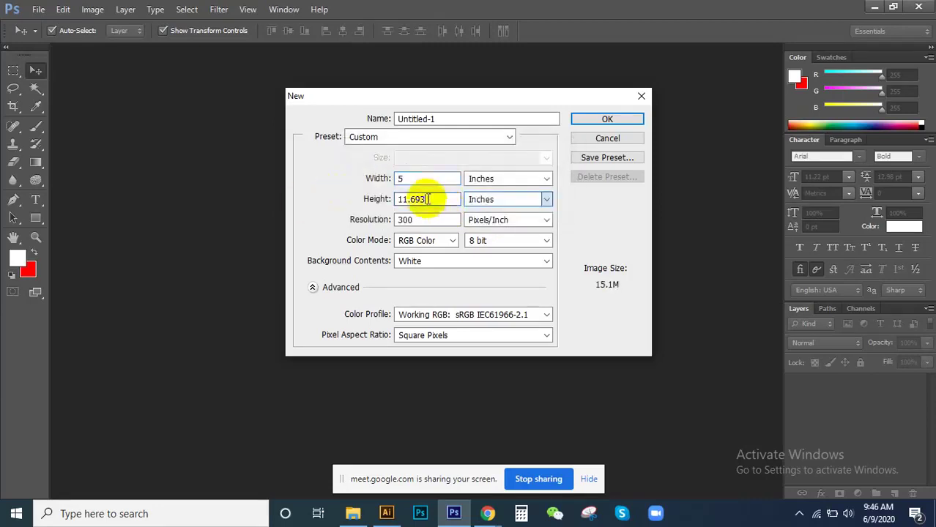
click(507, 181)
click(492, 202)
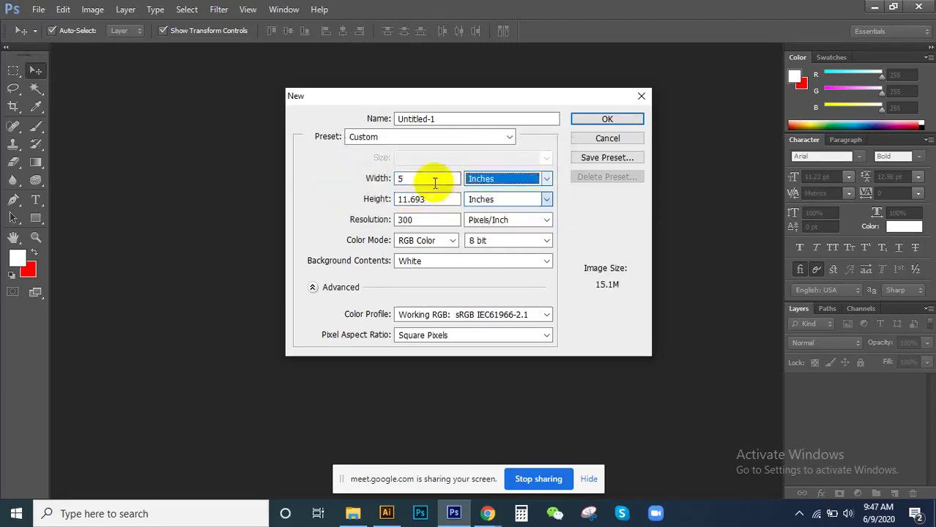
click(432, 206)
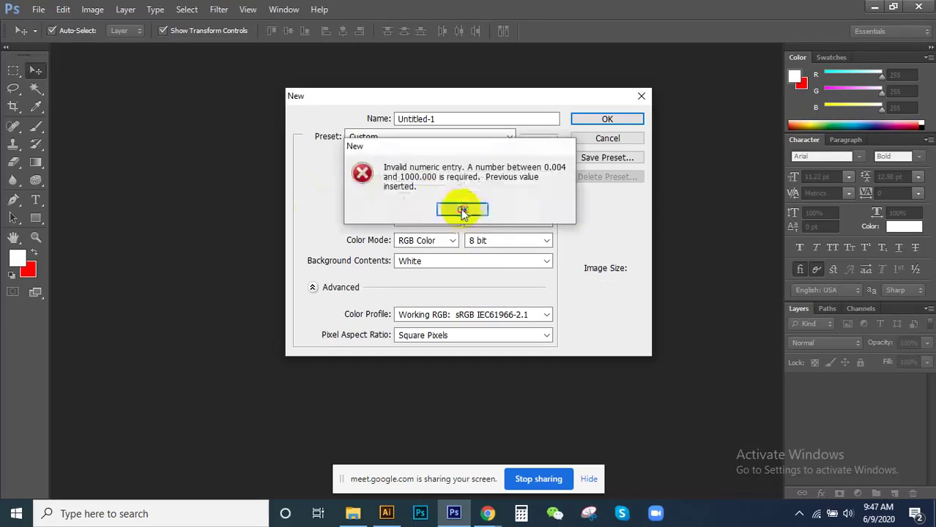
click(462, 210)
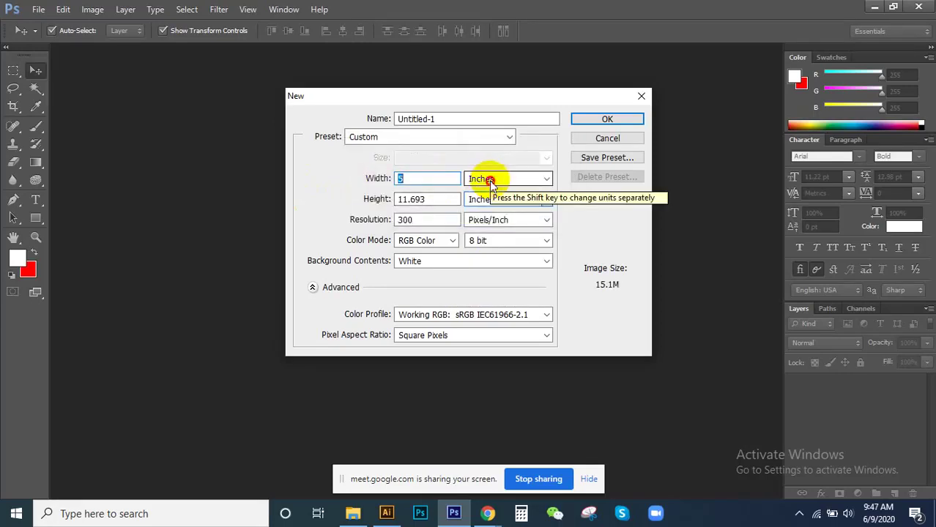
click(491, 182)
click(492, 204)
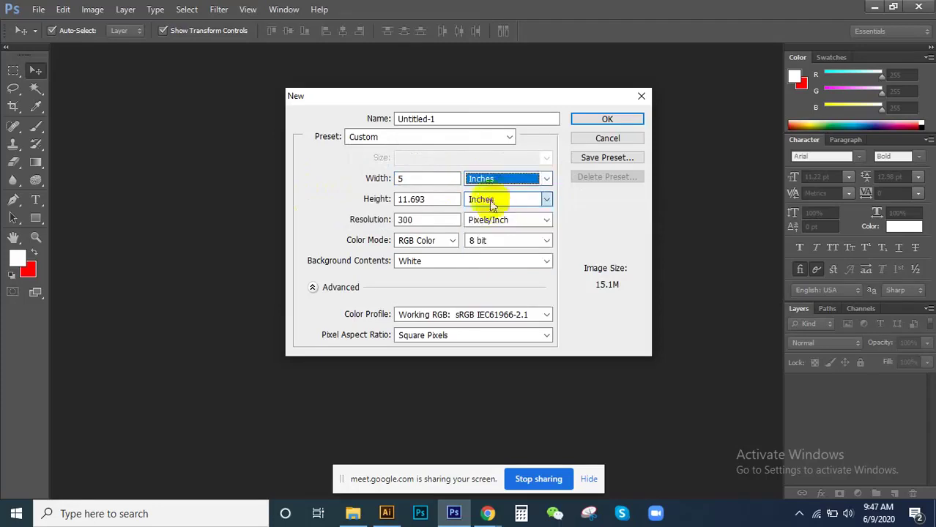
click(424, 181)
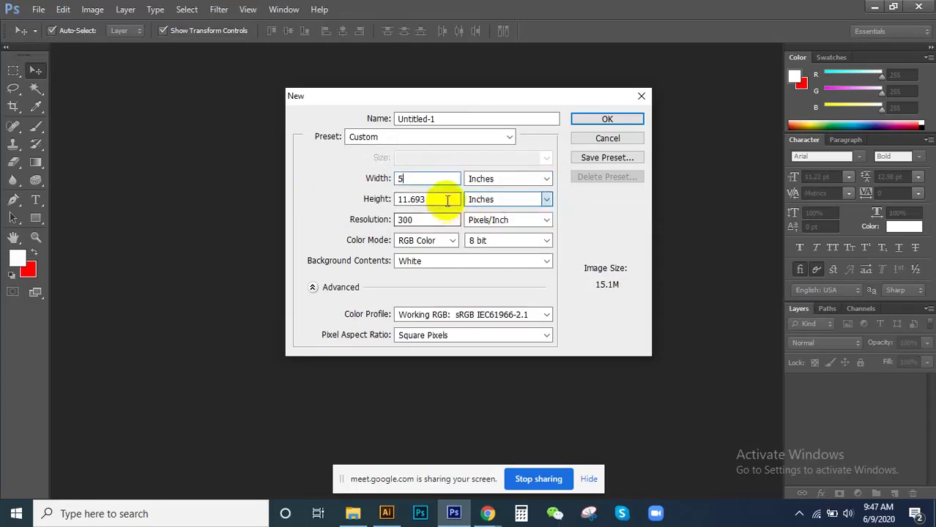
key(Tab)
text(8)
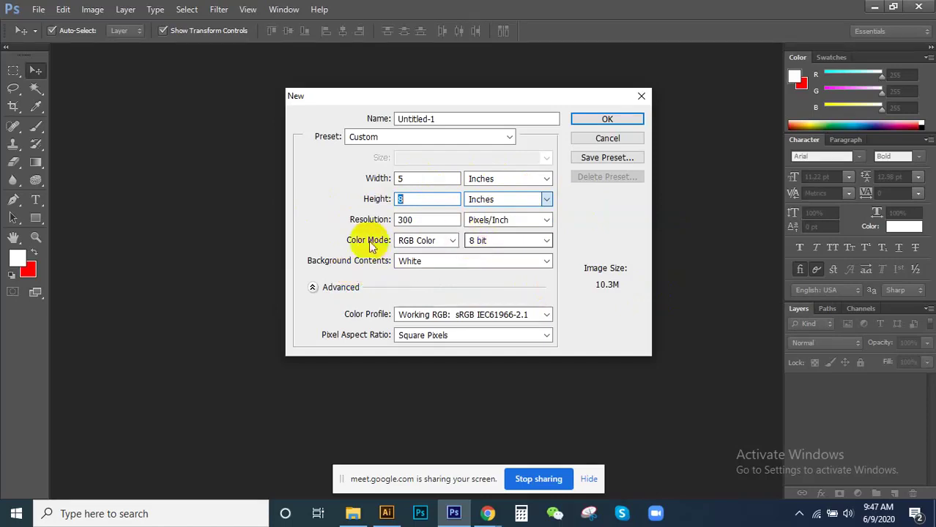
Step: Change Color Mode to Grayscale 8 bit, reducing the document size to 3.43M
click(421, 243)
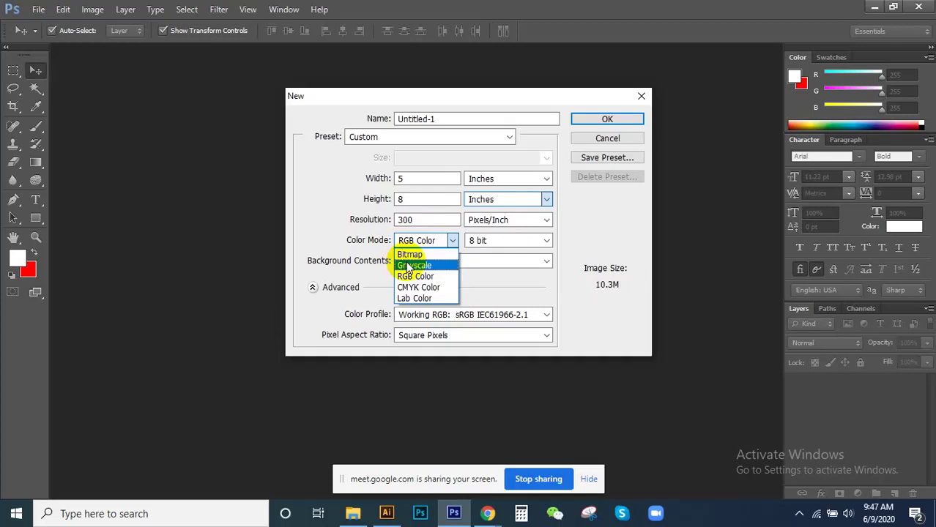
click(566, 278)
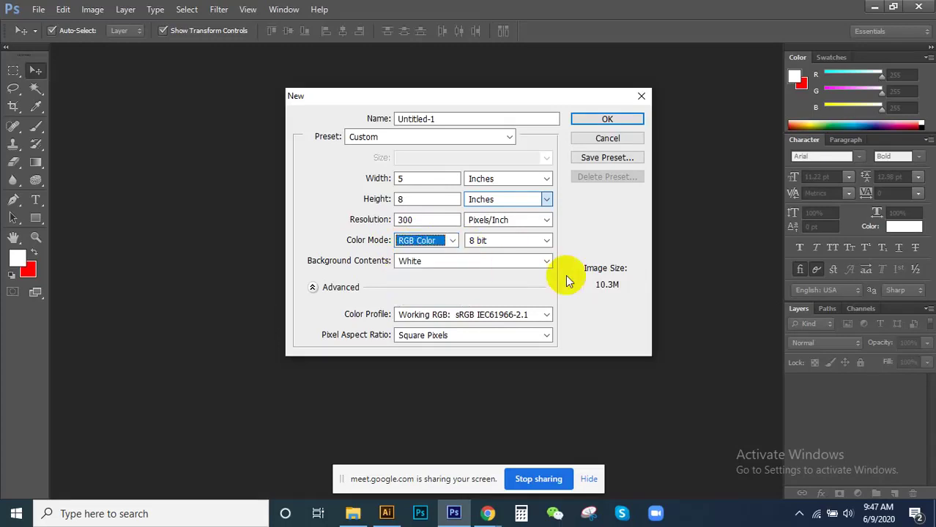
click(423, 240)
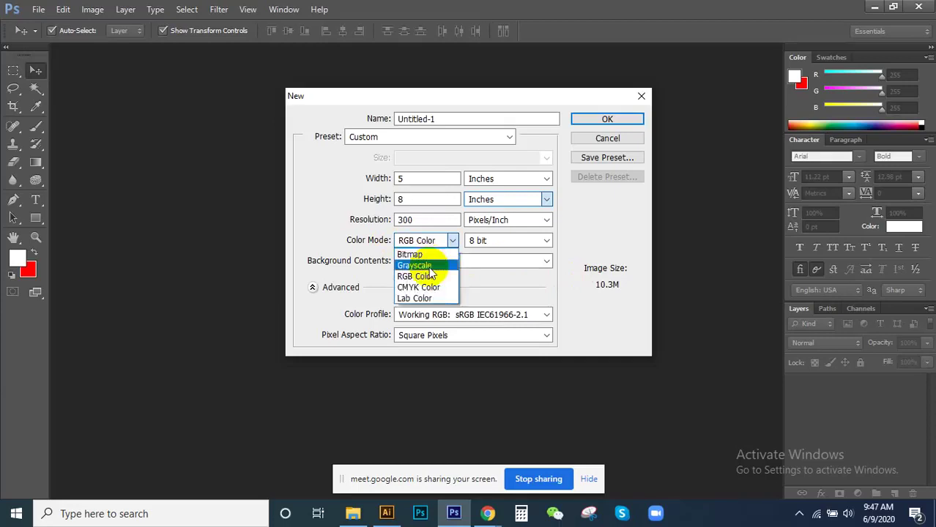
click(429, 266)
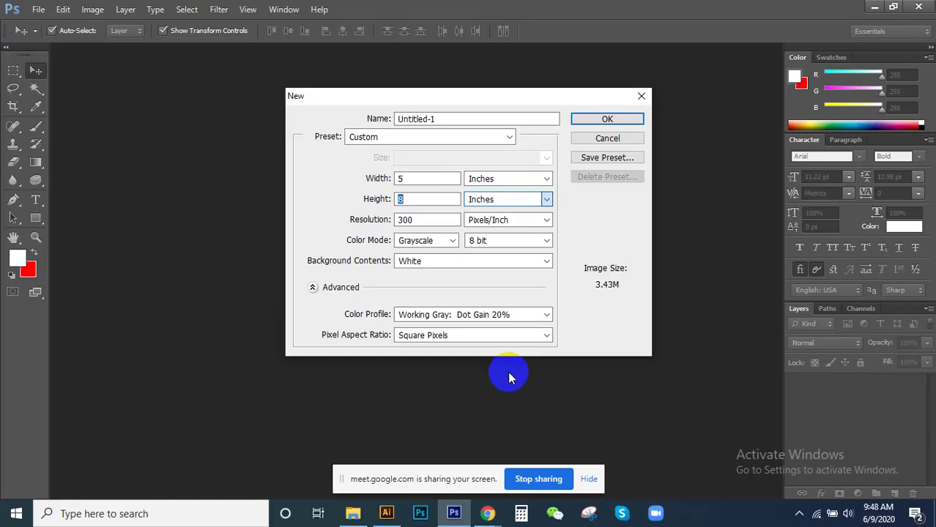
Step: Cancel those settings and create a new 3 × 3 inch document
click(603, 138)
click(38, 8)
click(46, 25)
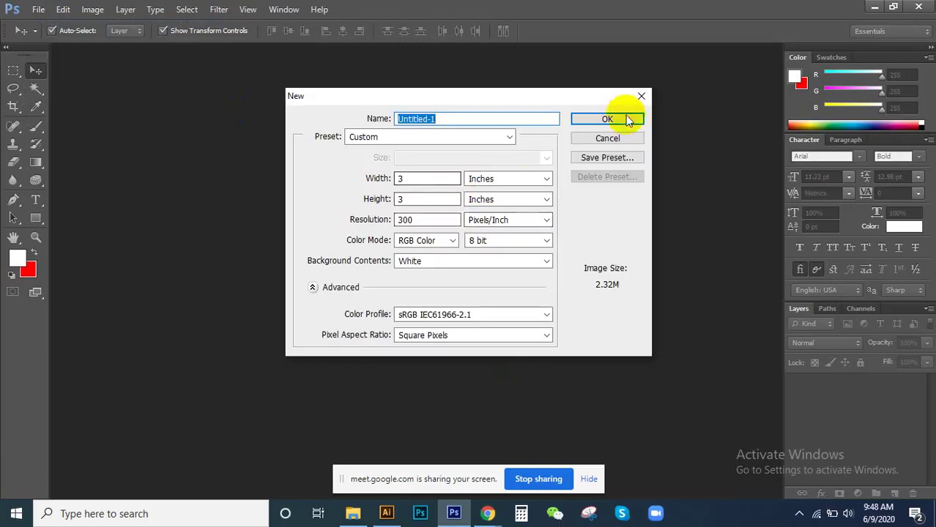
click(606, 119)
Step: Convert it to Grayscale, discarding colour, and drag in the IMG_6108 socks photo
click(92, 9)
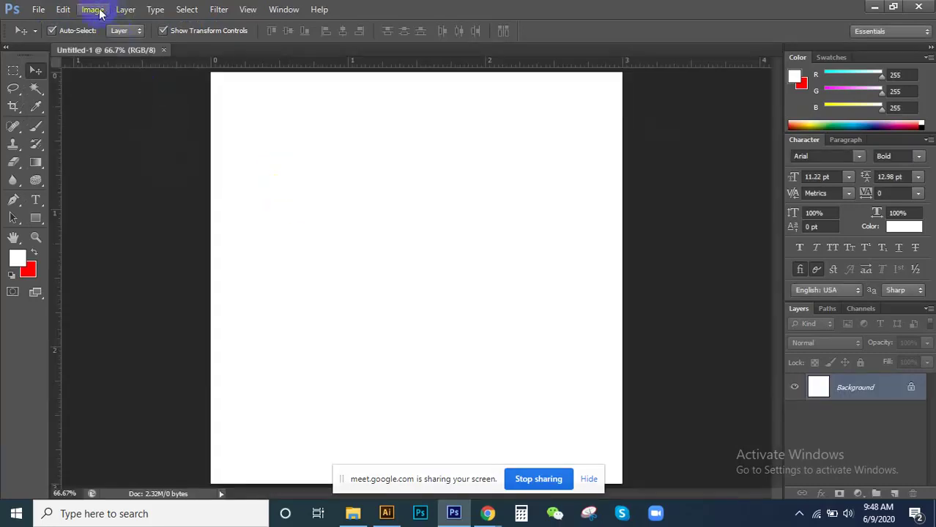
click(265, 34)
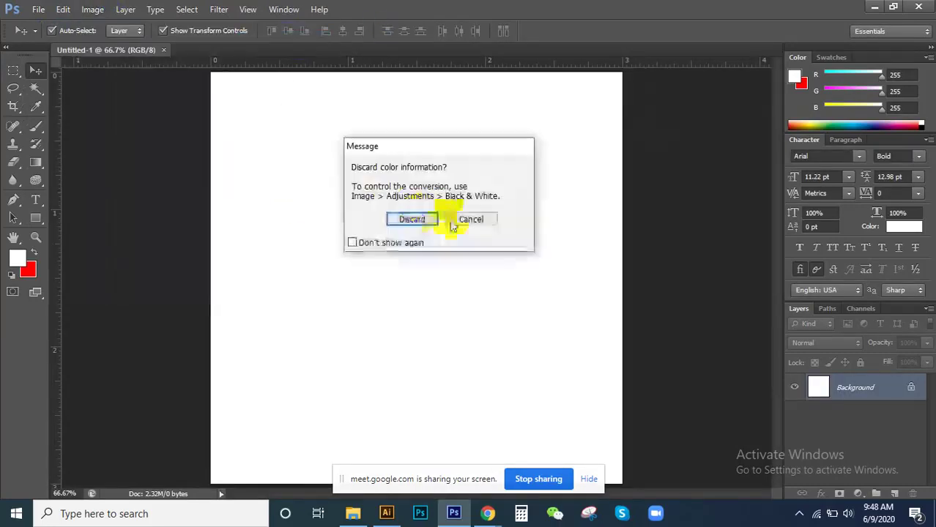
click(412, 219)
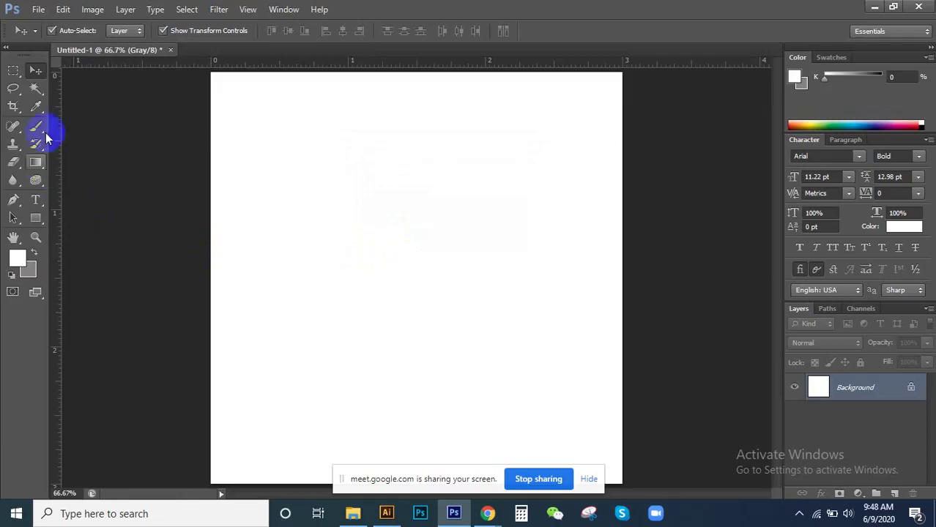
click(353, 513)
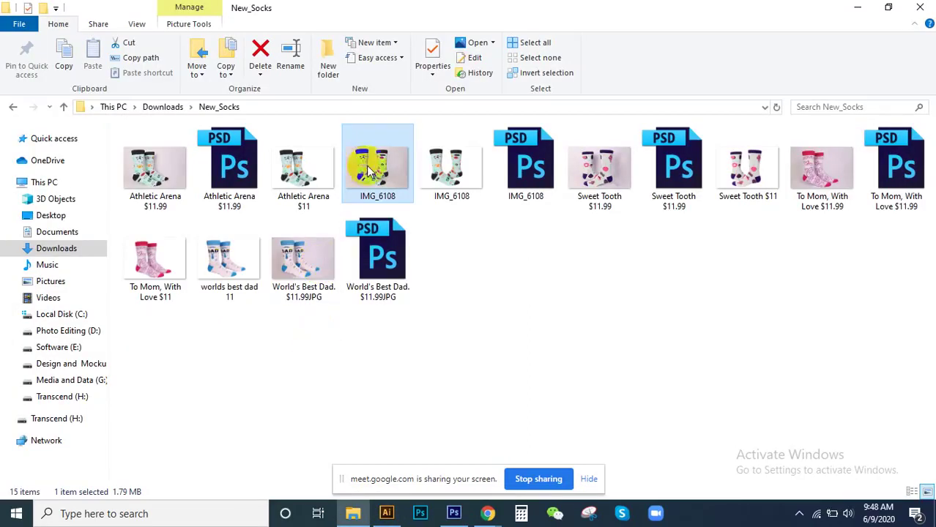
mouse_move(377, 166)
mouse_down()
mouse_move(520, 448)
mouse_move(455, 522)
mouse_move(429, 315)
mouse_up()
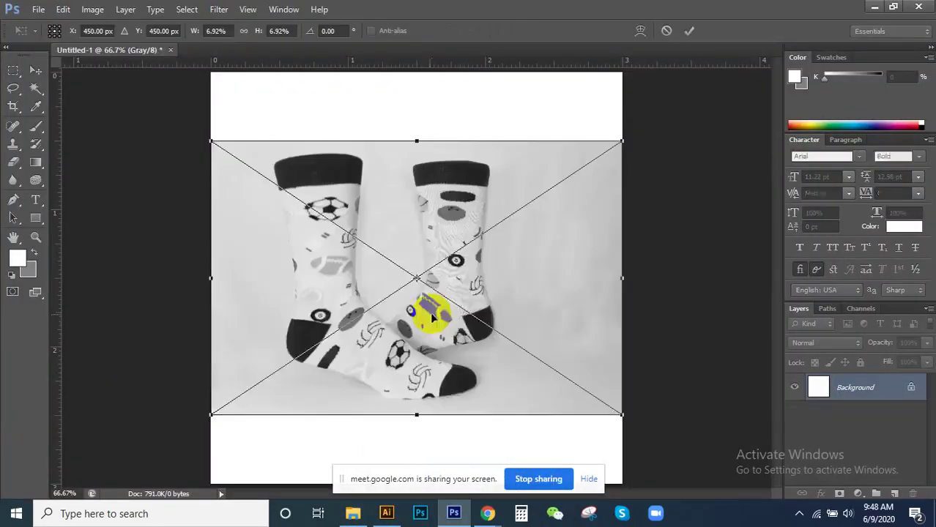
key(Return)
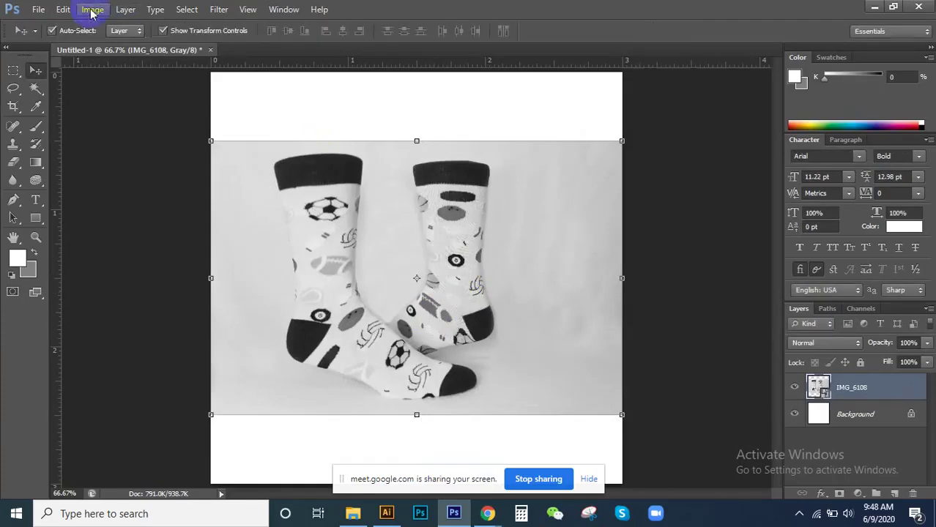
click(92, 9)
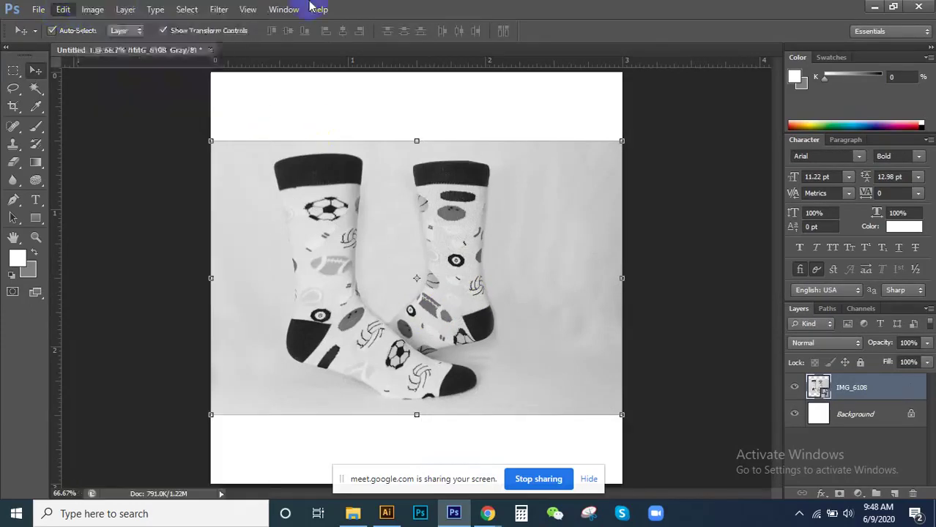
mouse_move(100, 25)
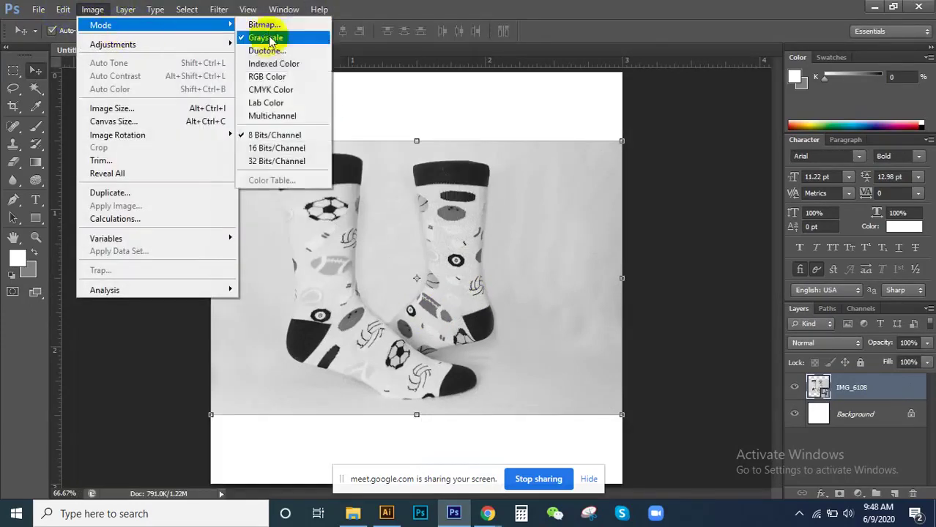
click(260, 25)
click(410, 204)
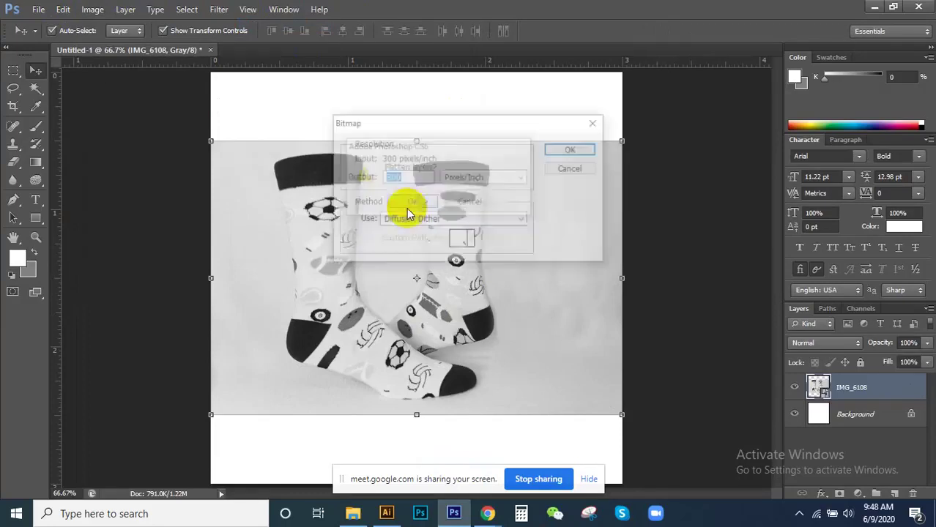
click(573, 150)
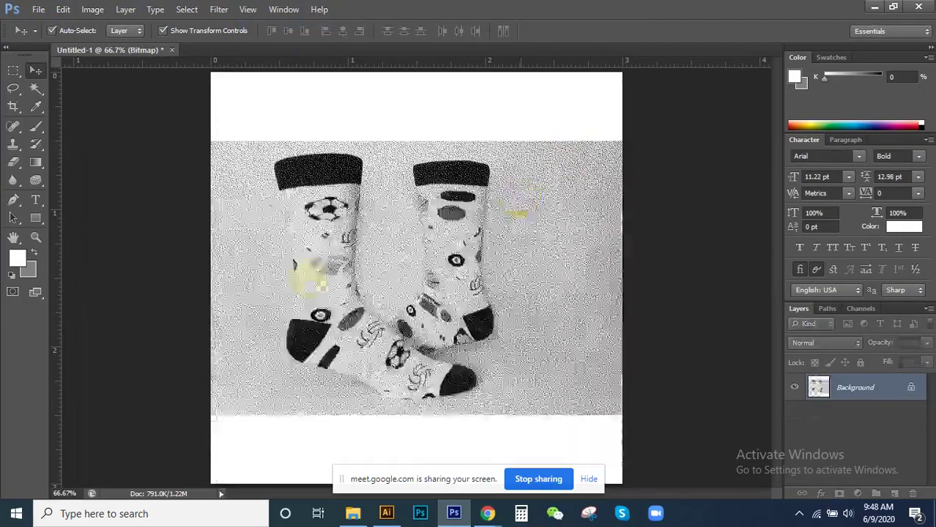
scroll(315, 256, up, 3)
scroll(302, 220, up, 4)
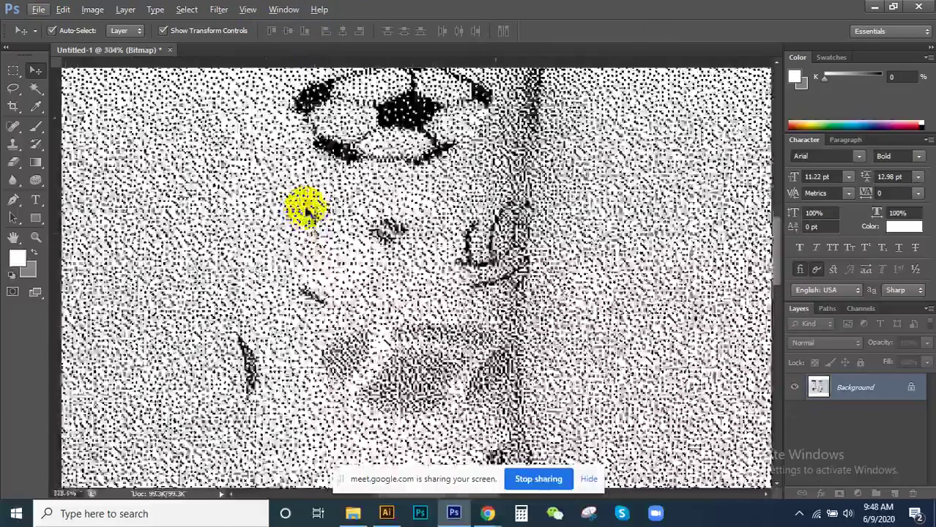
scroll(308, 209, up, 4)
scroll(476, 300, up, 1)
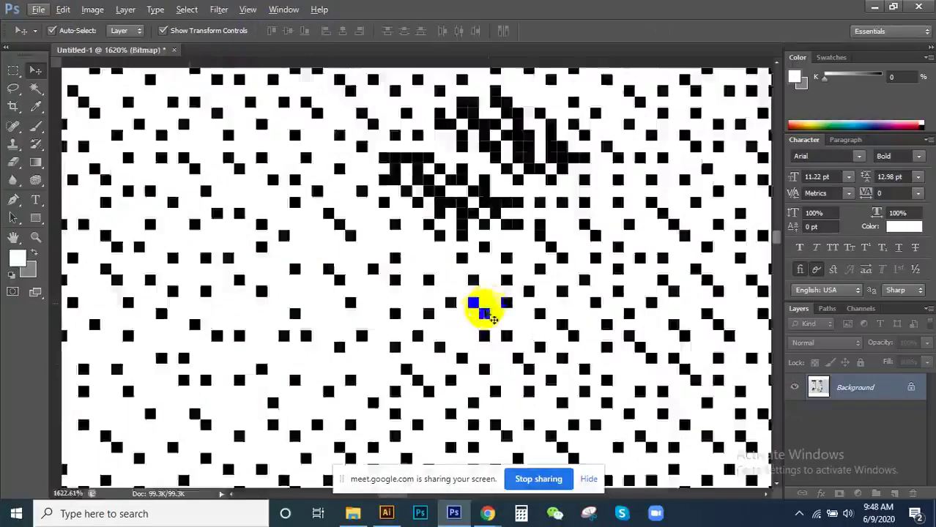
scroll(477, 312, up, 2)
scroll(478, 315, up, 1)
scroll(478, 314, down, 2)
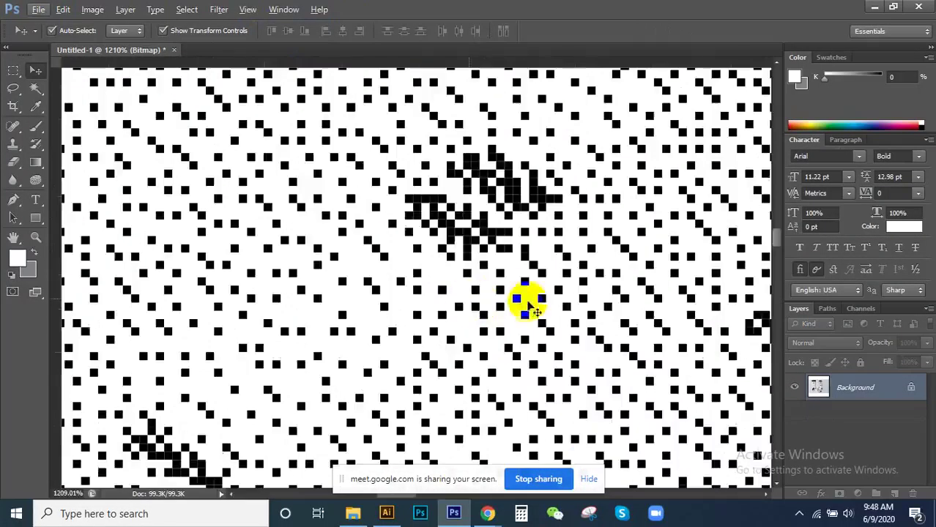
scroll(512, 291, down, 4)
scroll(475, 280, down, 3)
scroll(474, 279, down, 1)
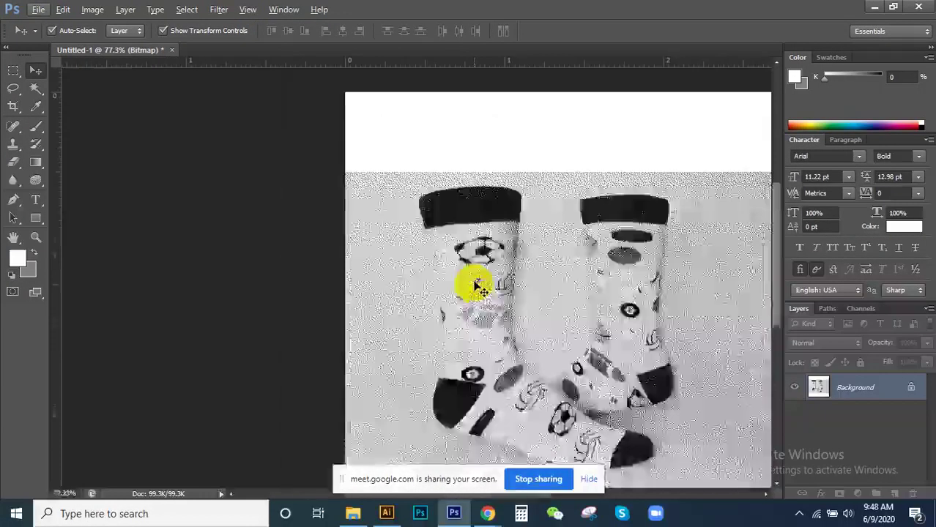
scroll(476, 279, down, 2)
scroll(474, 278, up, 2)
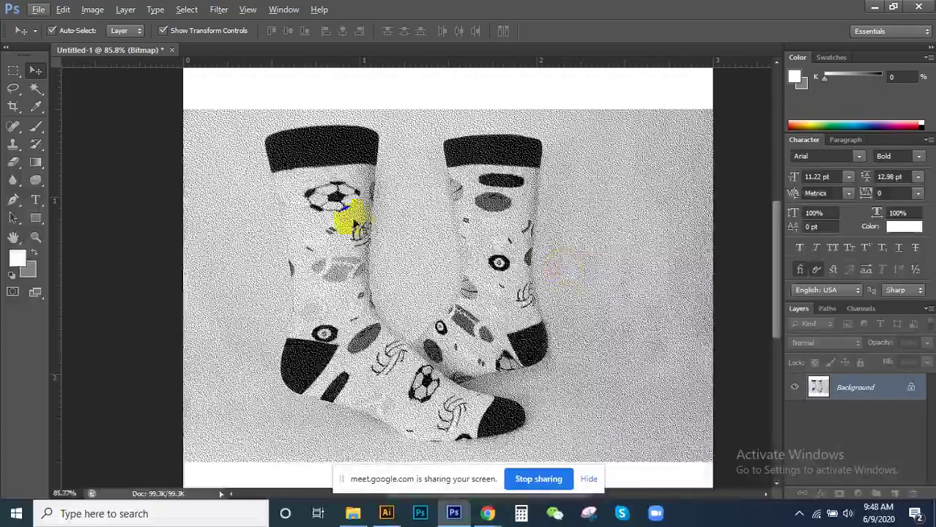
scroll(368, 250, down, 1)
scroll(369, 251, down, 1)
scroll(372, 252, up, 1)
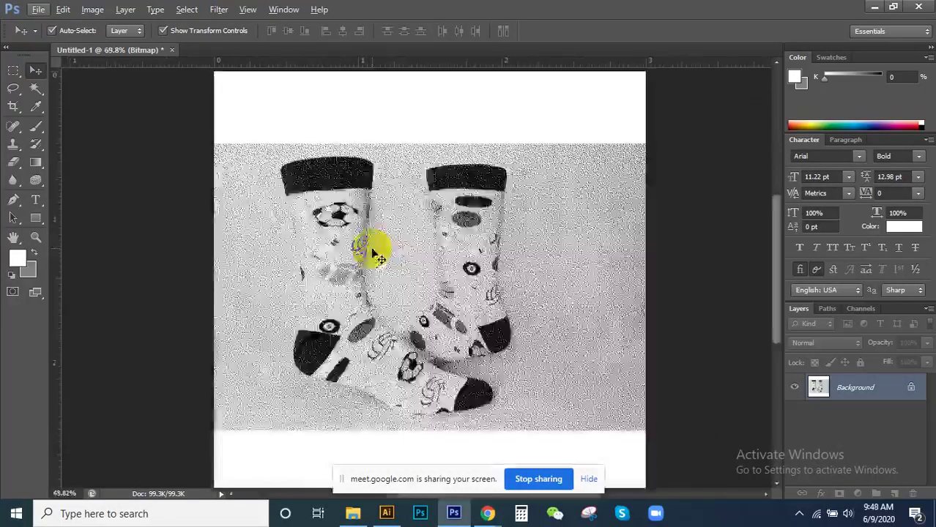
scroll(282, 220, up, 2)
scroll(352, 194, up, 5)
scroll(422, 183, up, 2)
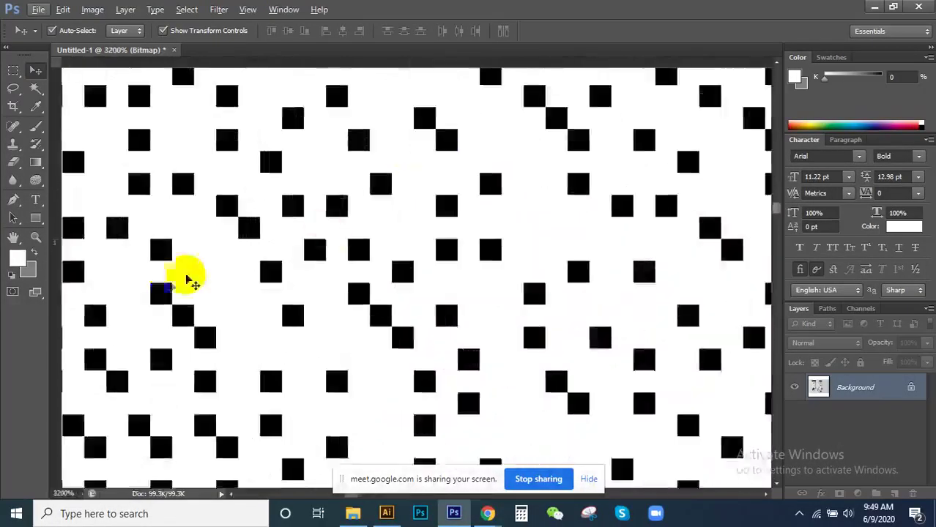
scroll(300, 279, down, 2)
scroll(643, 229, up, 1)
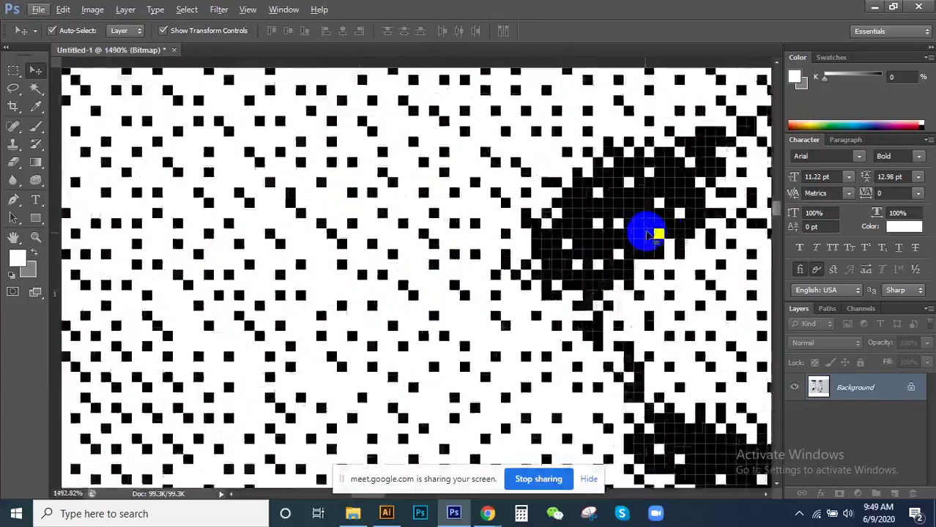
scroll(663, 231, up, 1)
scroll(662, 230, down, 2)
scroll(314, 253, up, 1)
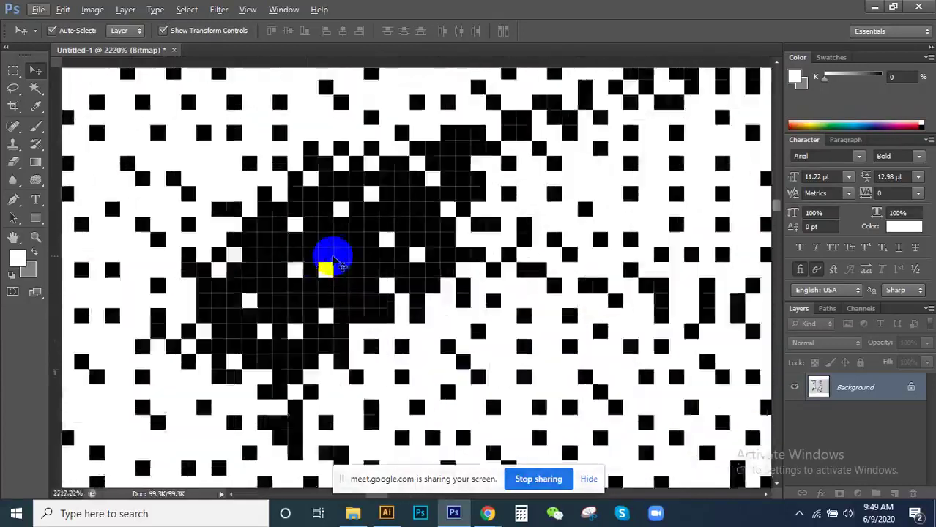
scroll(328, 253, up, 1)
scroll(366, 220, down, 3)
scroll(469, 279, down, 2)
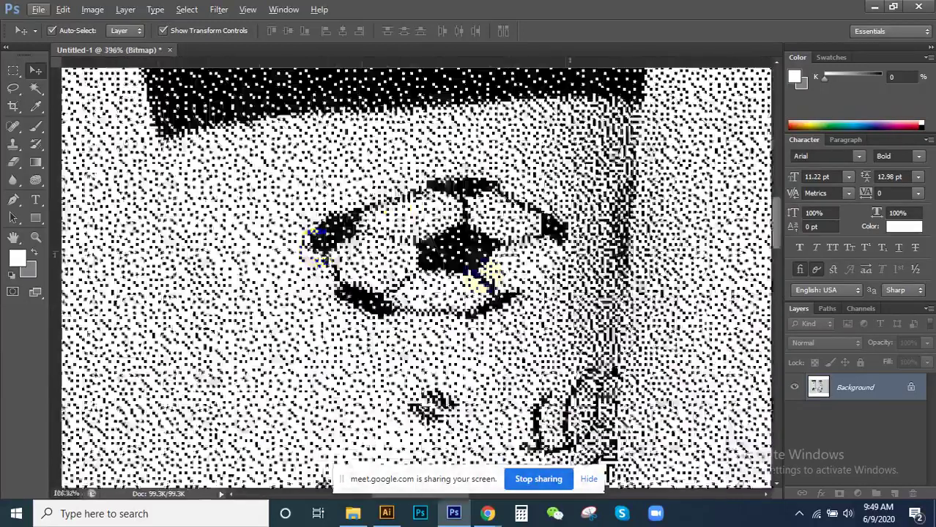
scroll(492, 267, up, 1)
scroll(454, 296, up, 1)
scroll(451, 294, down, 2)
scroll(453, 293, down, 2)
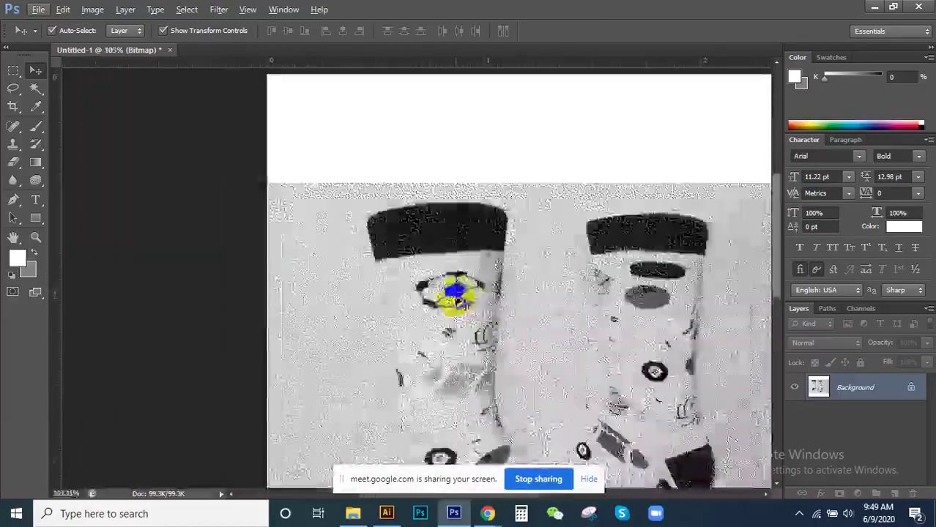
scroll(483, 301, down, 1)
scroll(476, 311, down, 1)
scroll(506, 279, up, 3)
scroll(535, 279, up, 2)
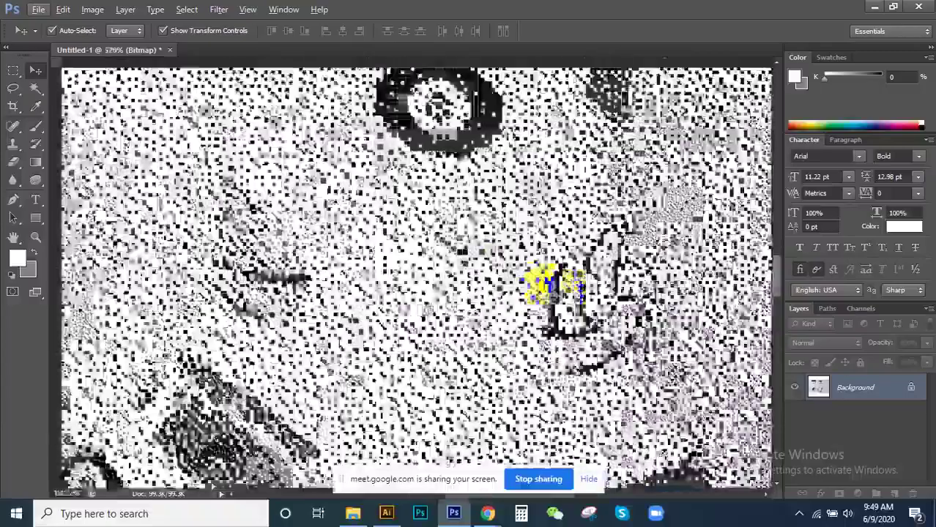
scroll(532, 282, up, 2)
scroll(523, 282, up, 1)
scroll(564, 331, down, 2)
scroll(490, 310, down, 2)
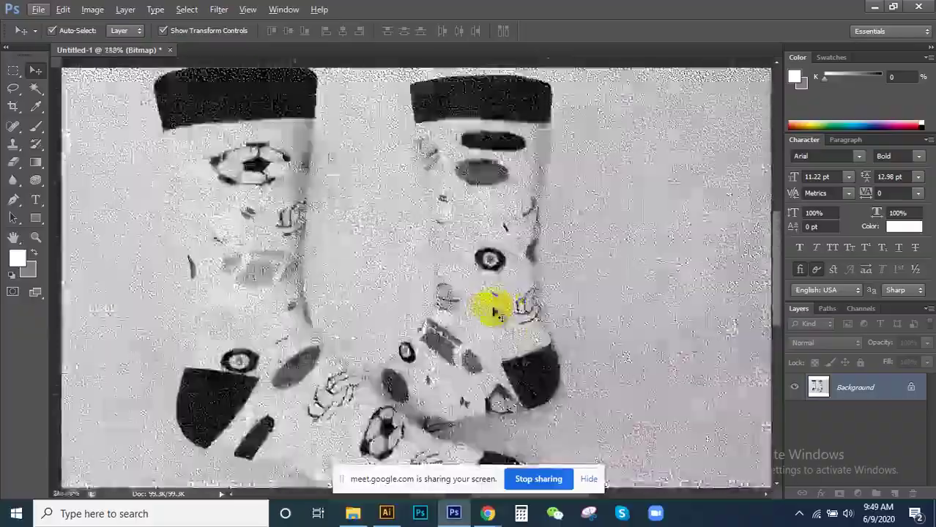
scroll(312, 169, down, 2)
scroll(326, 169, up, 2)
scroll(326, 169, up, 3)
scroll(461, 230, down, 2)
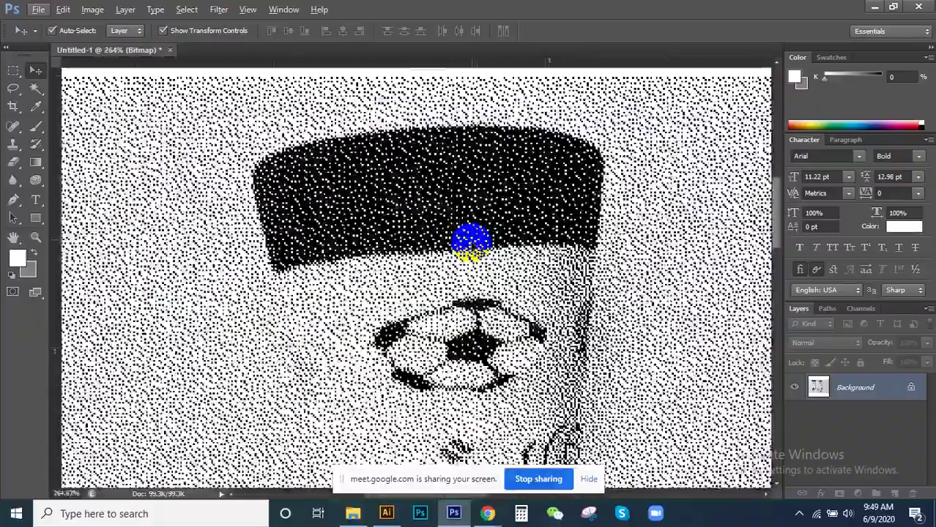
scroll(471, 239, up, 1)
scroll(471, 239, down, 1)
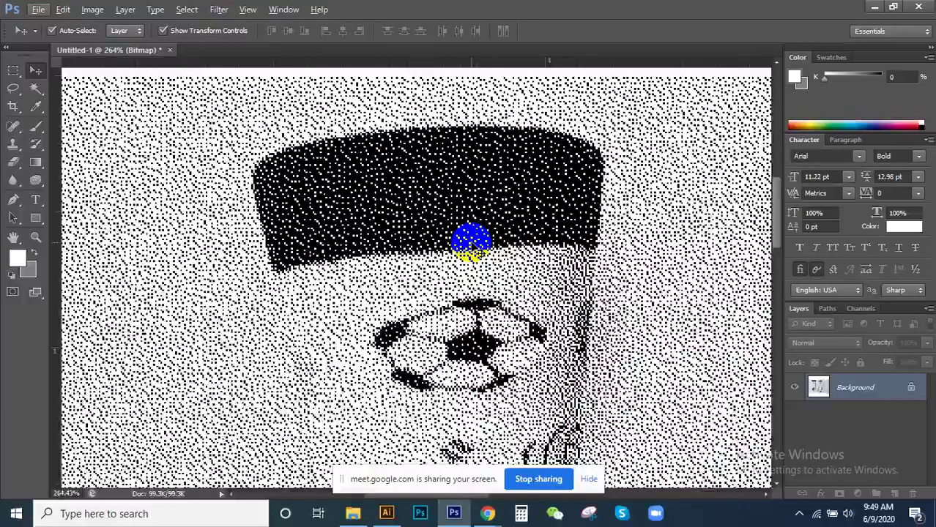
scroll(471, 240, down, 1)
scroll(471, 240, up, 1)
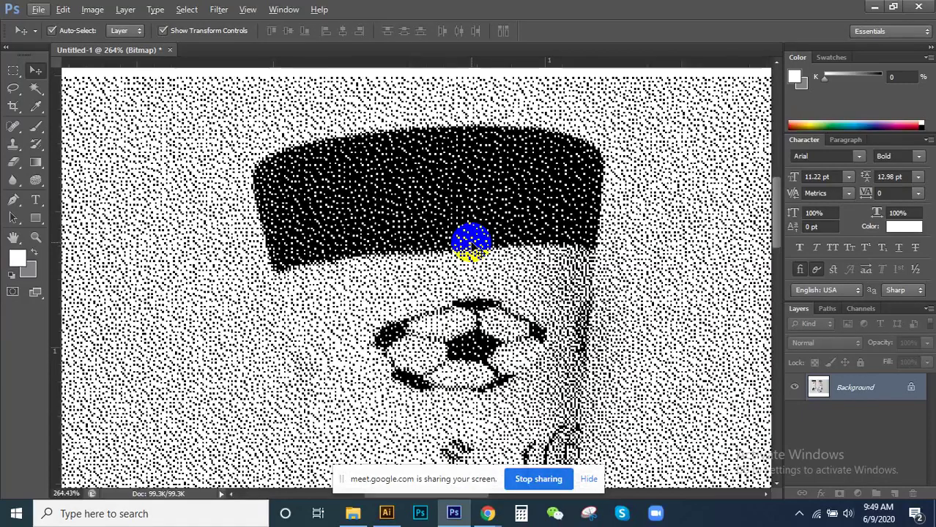
scroll(447, 212, down, 3)
scroll(456, 206, down, 2)
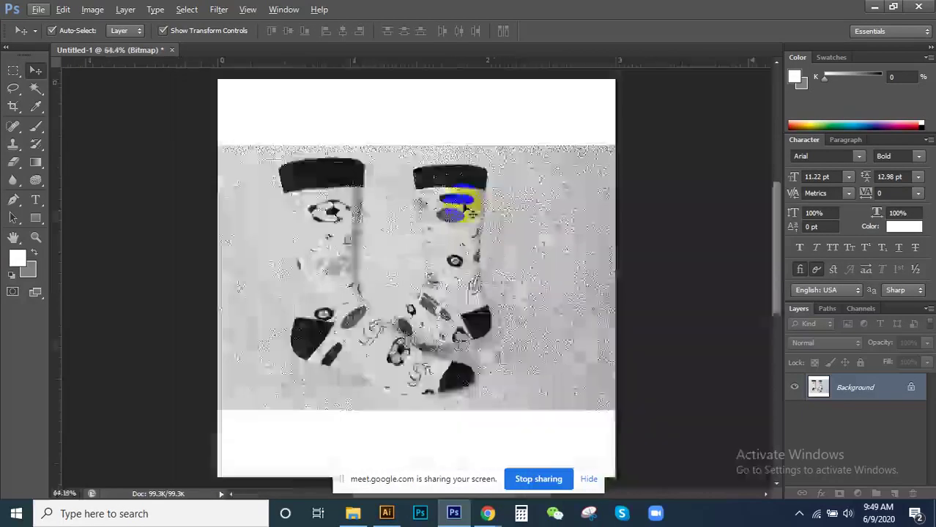
scroll(365, 271, down, 1)
scroll(323, 223, up, 6)
scroll(341, 323, down, 1)
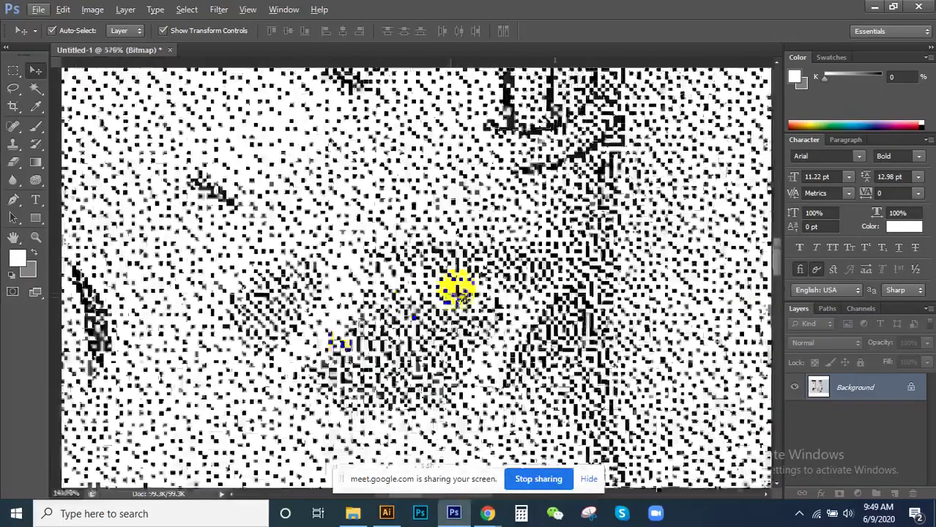
scroll(456, 282, down, 2)
scroll(437, 271, down, 2)
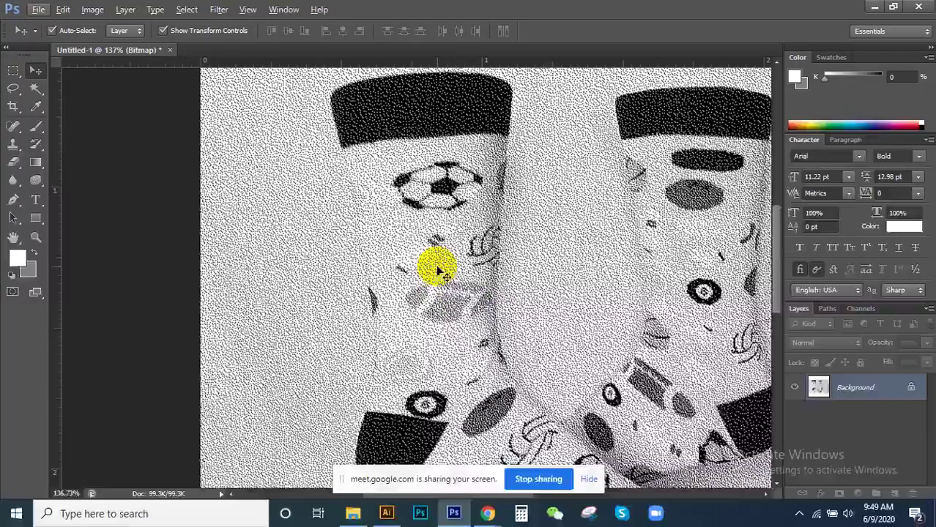
scroll(476, 163, down, 2)
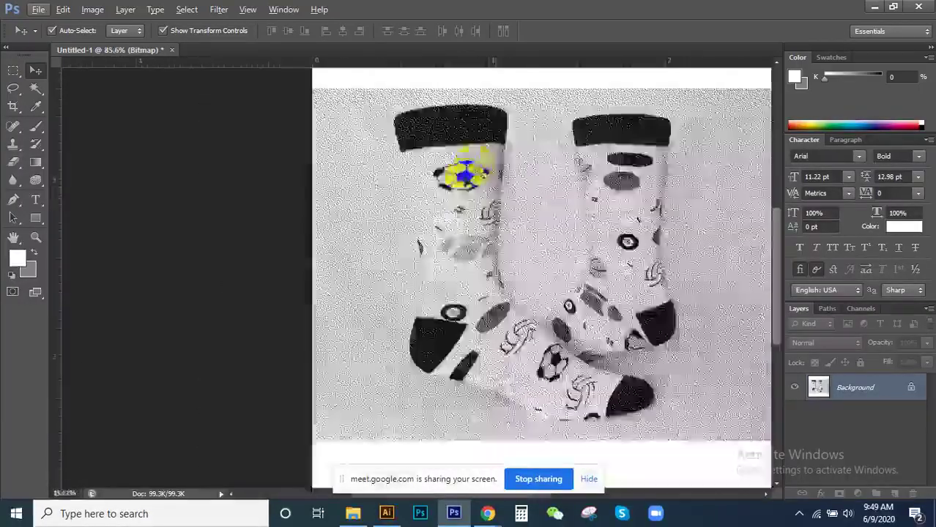
scroll(501, 121, up, 4)
scroll(454, 220, up, 3)
scroll(352, 307, up, 3)
scroll(359, 297, up, 1)
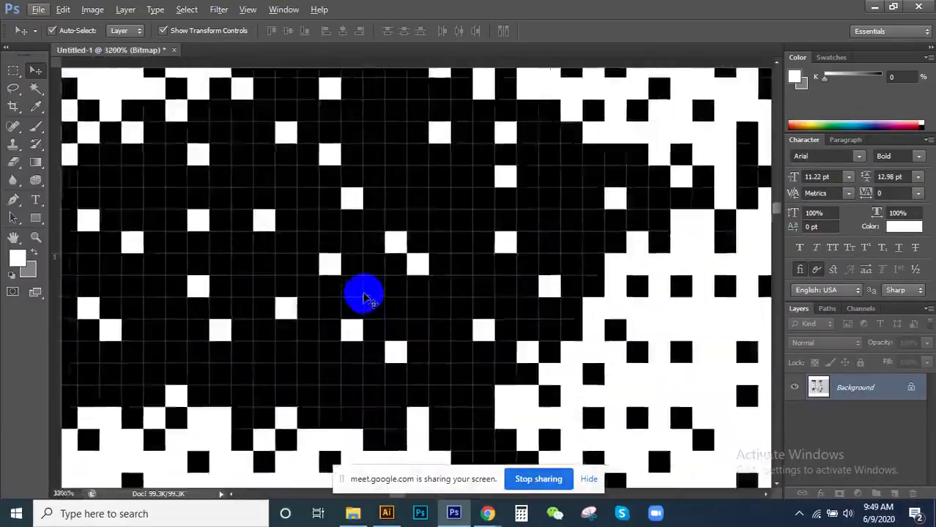
scroll(369, 293, down, 1)
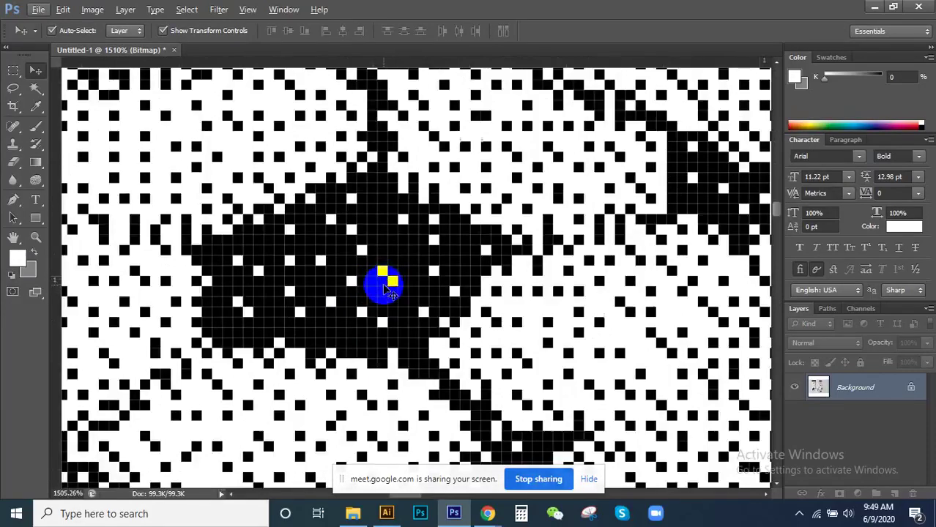
scroll(373, 307, up, 2)
scroll(372, 307, down, 2)
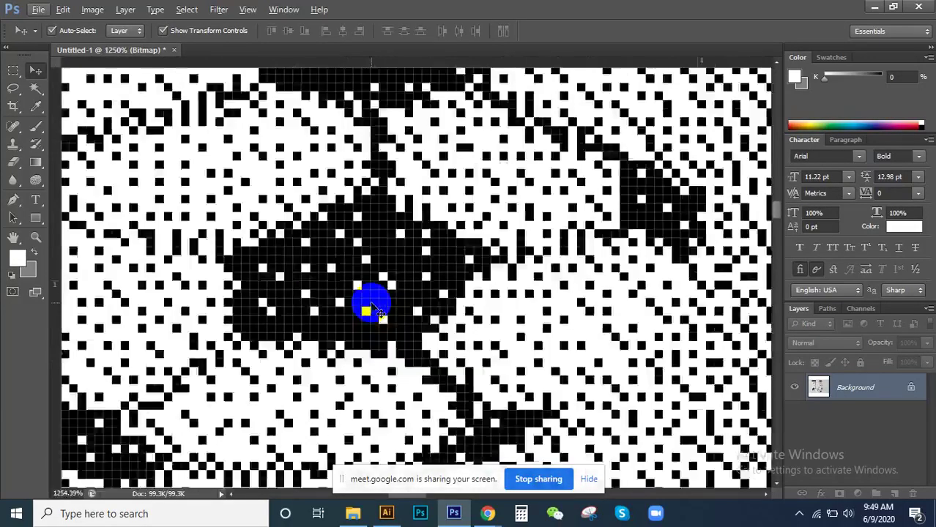
scroll(372, 300, down, 2)
scroll(372, 300, down, 2)
scroll(381, 299, down, 2)
scroll(393, 299, up, 1)
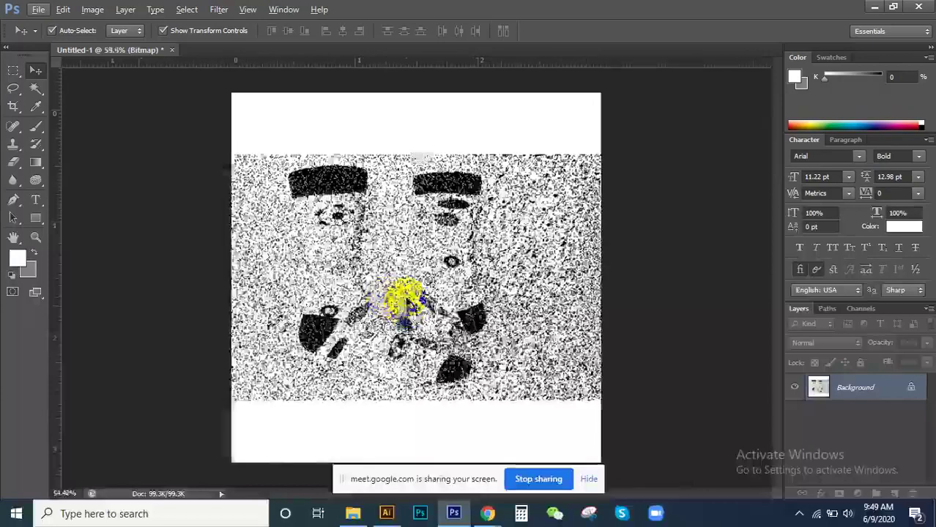
scroll(421, 314, up, 2)
scroll(439, 317, up, 2)
scroll(483, 321, up, 2)
scroll(497, 323, down, 1)
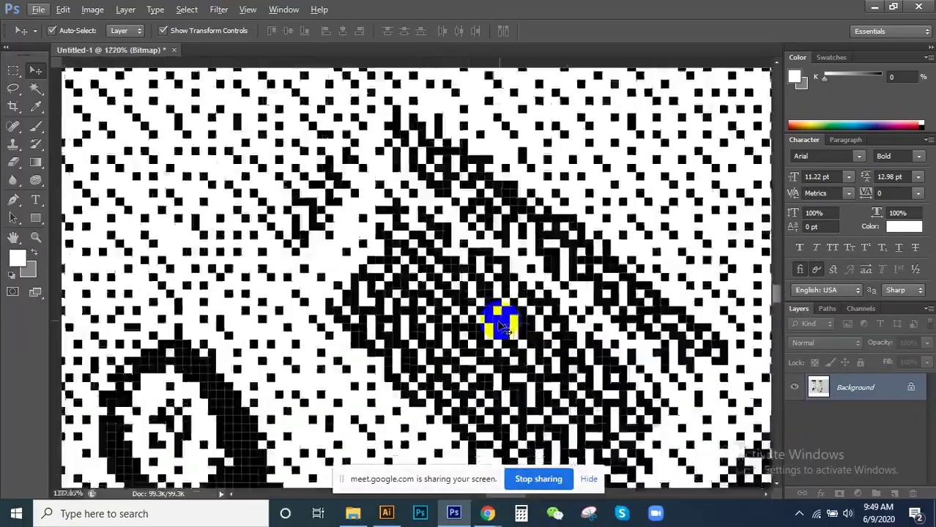
scroll(499, 325, down, 1)
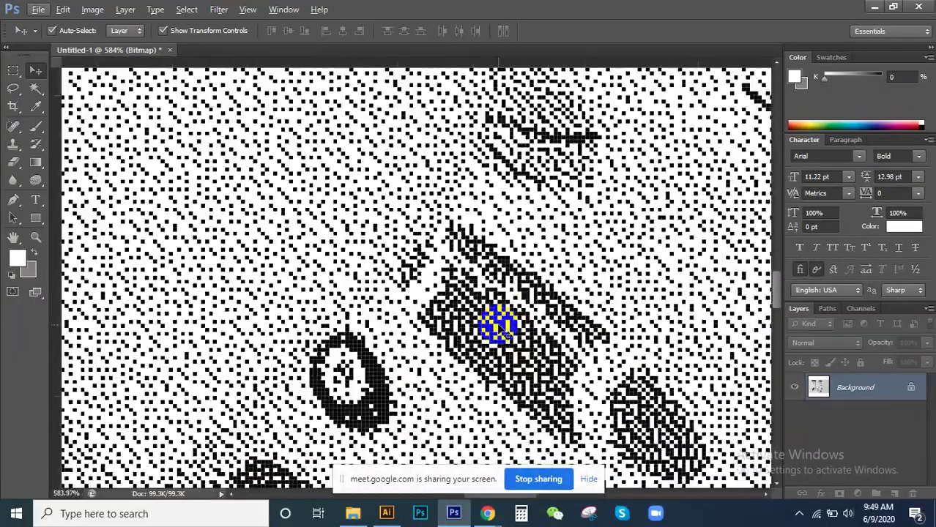
scroll(494, 323, down, 2)
scroll(491, 317, down, 2)
scroll(473, 290, down, 1)
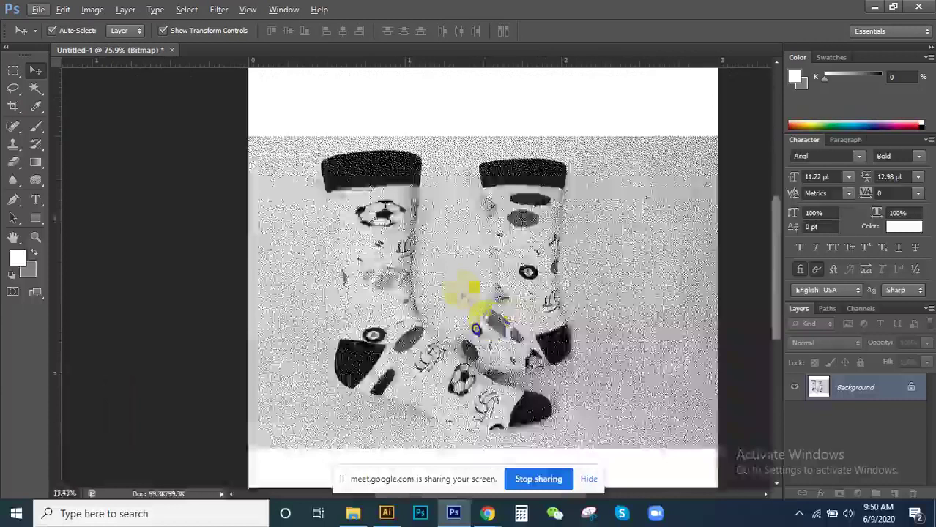
scroll(375, 282, up, 1)
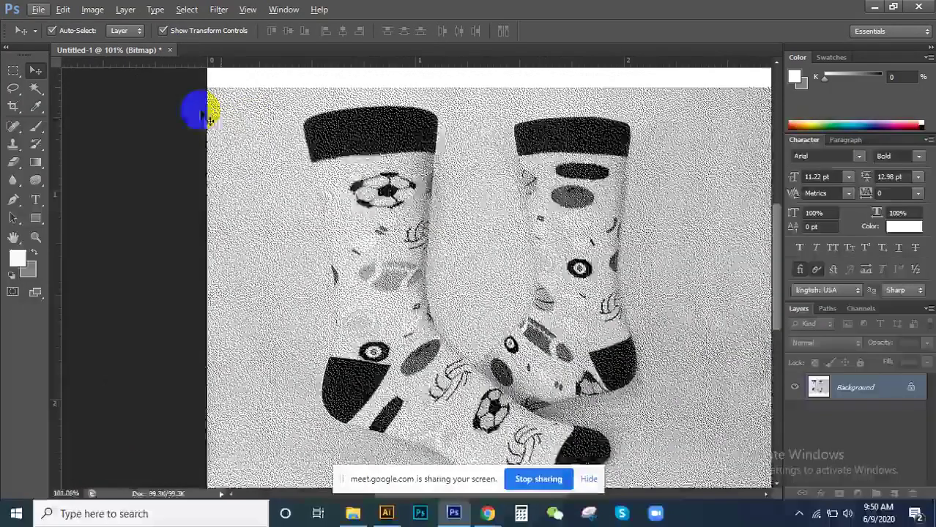
Step: Close the socks bitmap without saving and start a new document
click(169, 50)
click(470, 202)
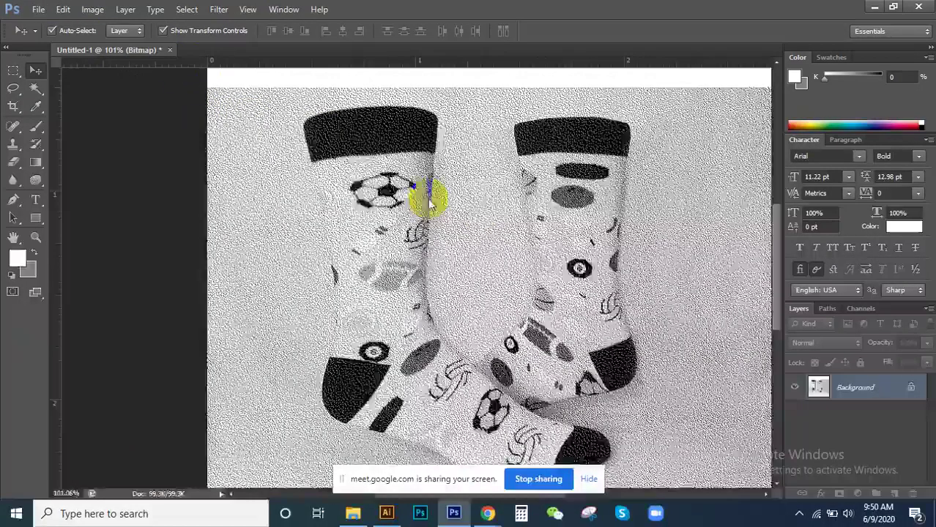
click(38, 9)
click(56, 23)
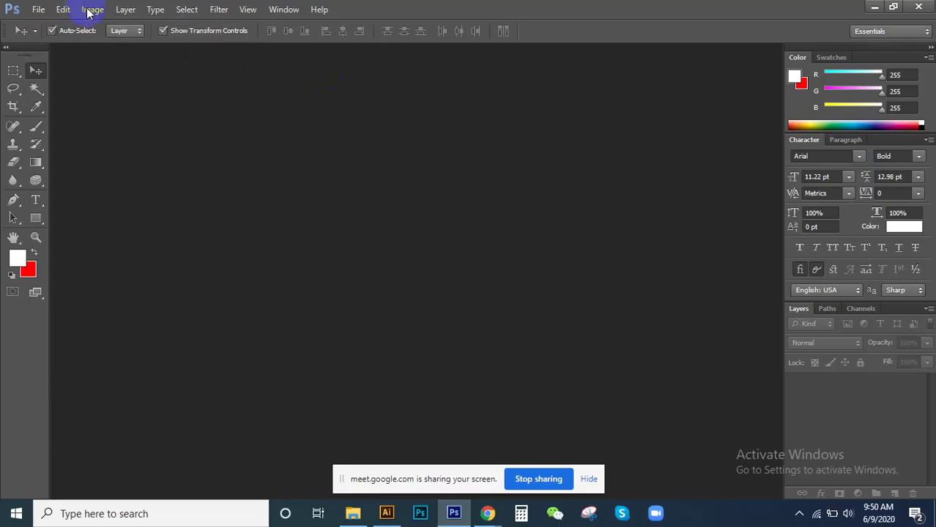
click(40, 10)
click(53, 24)
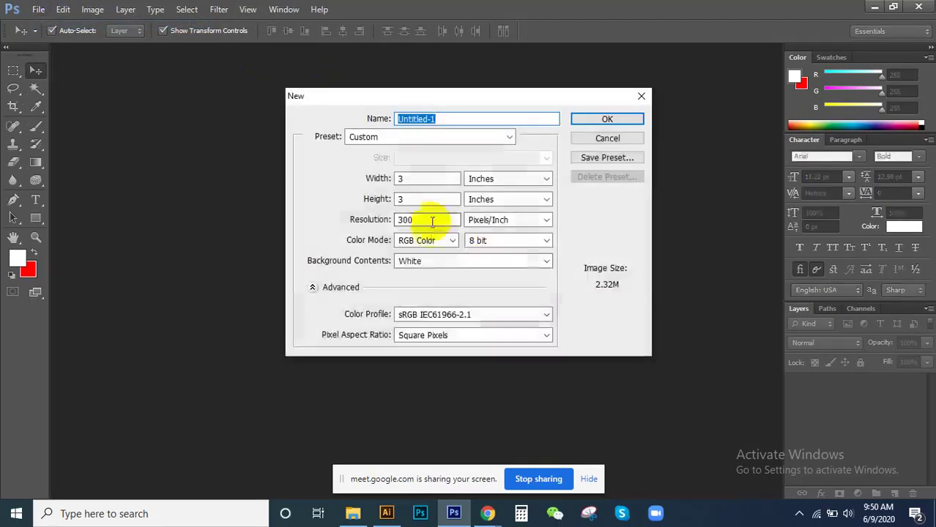
Step: Confirm White background, RGB Color mode and 8-bit depth for the 3 × 3 inch, 300 ppi document
click(448, 260)
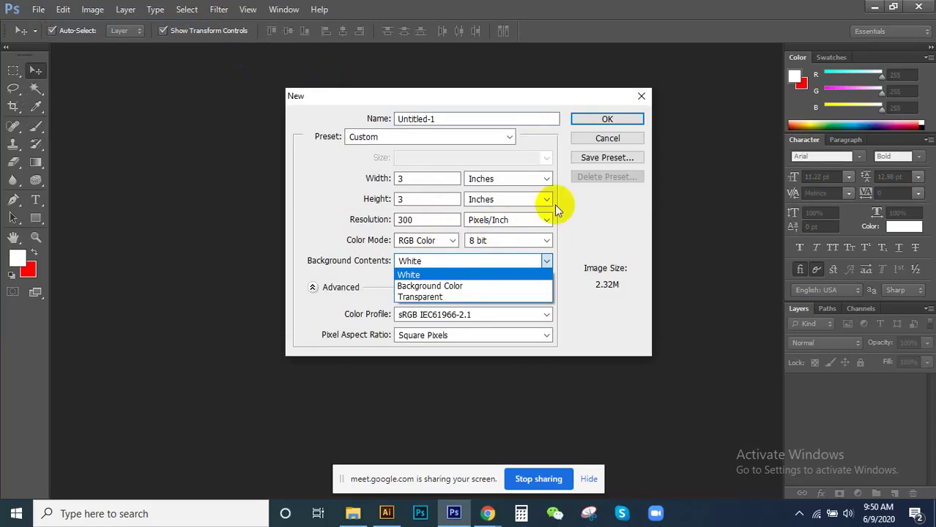
click(643, 247)
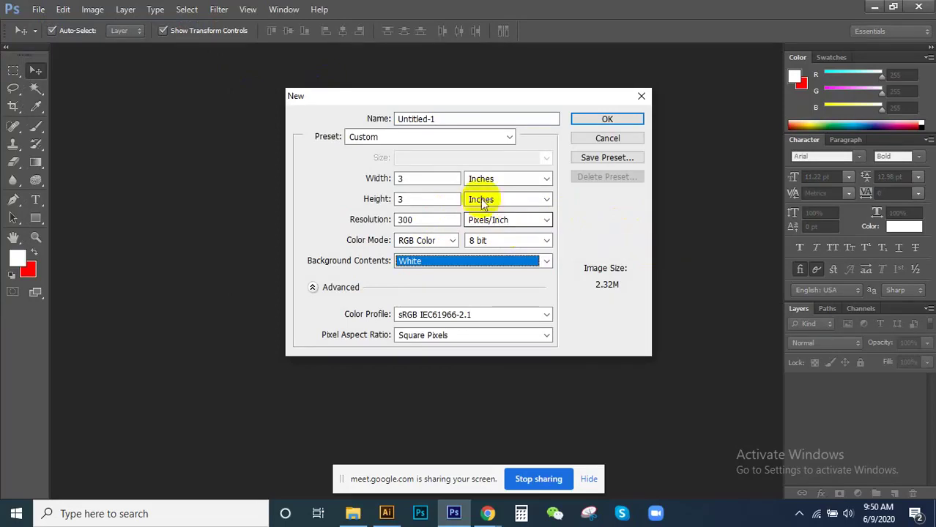
click(420, 241)
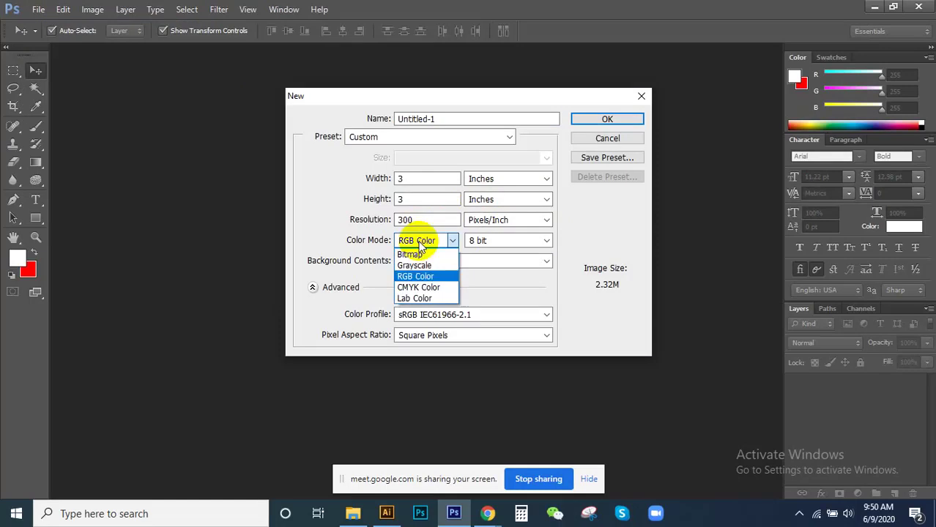
click(407, 275)
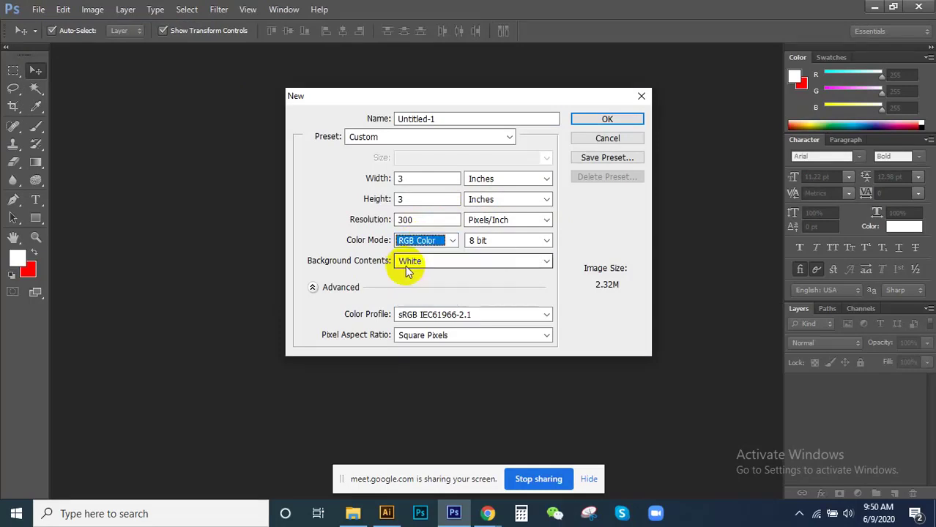
click(504, 242)
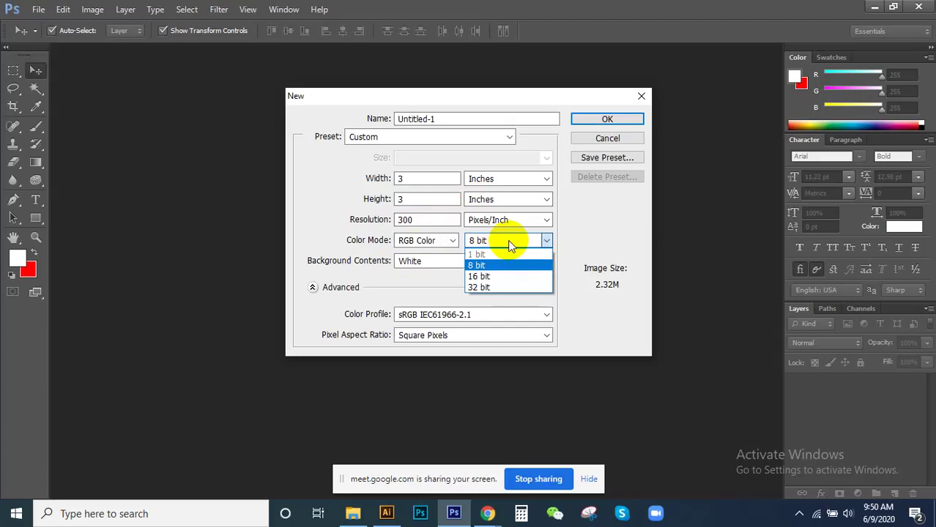
click(577, 231)
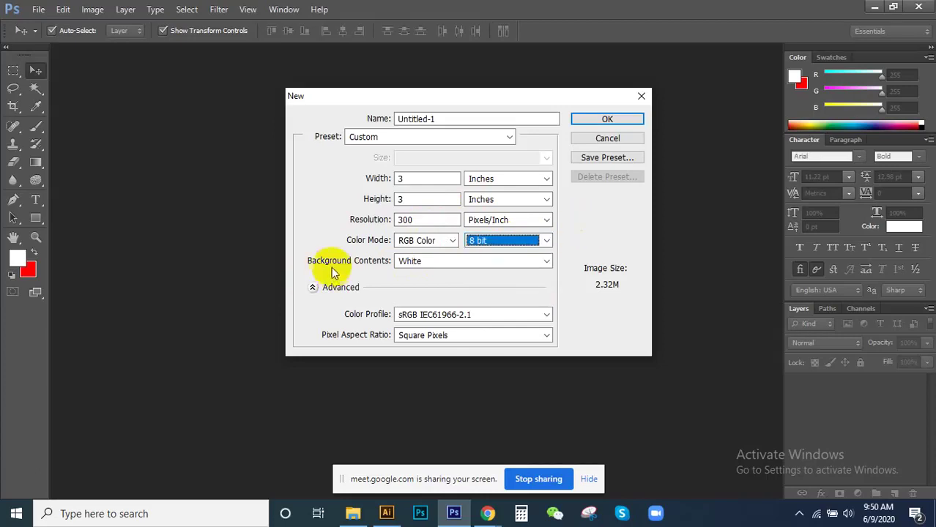
Step: Recheck the Background Contents list, leaving it set to White
click(363, 262)
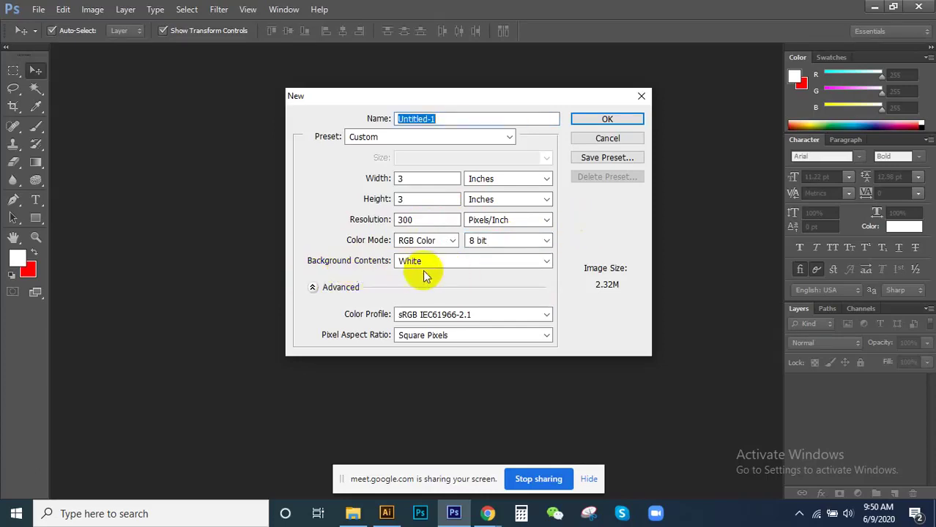
click(459, 262)
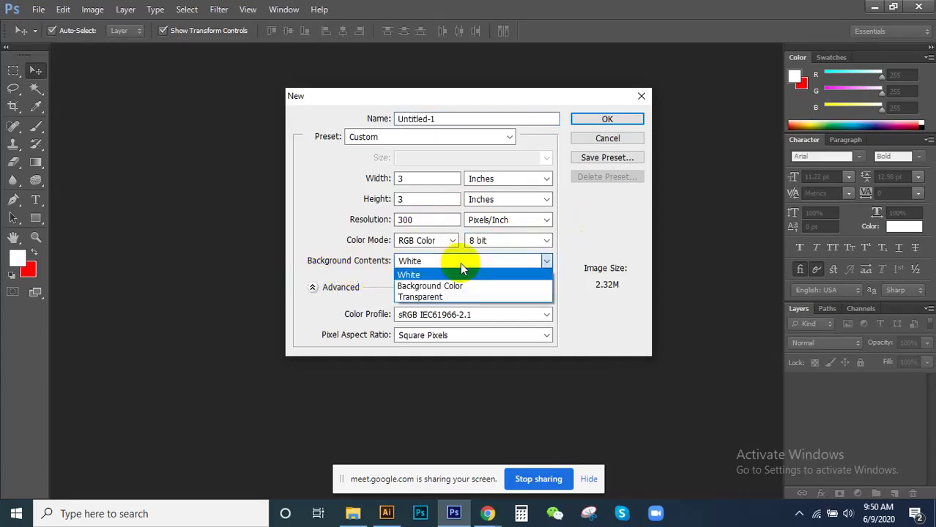
click(460, 262)
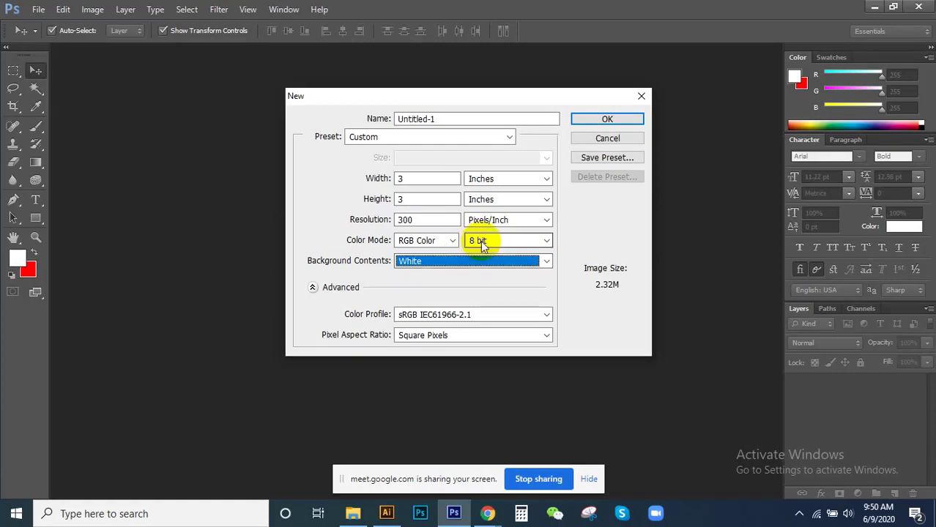
click(440, 264)
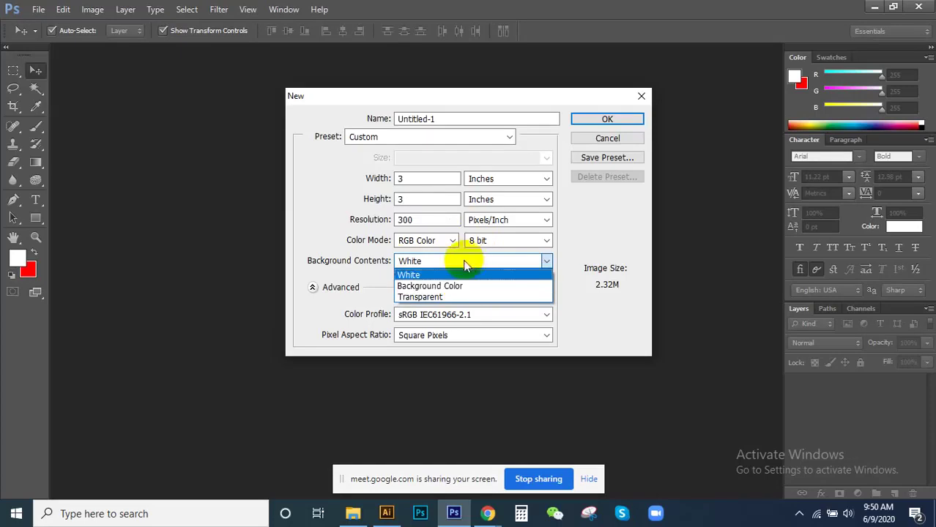
click(344, 262)
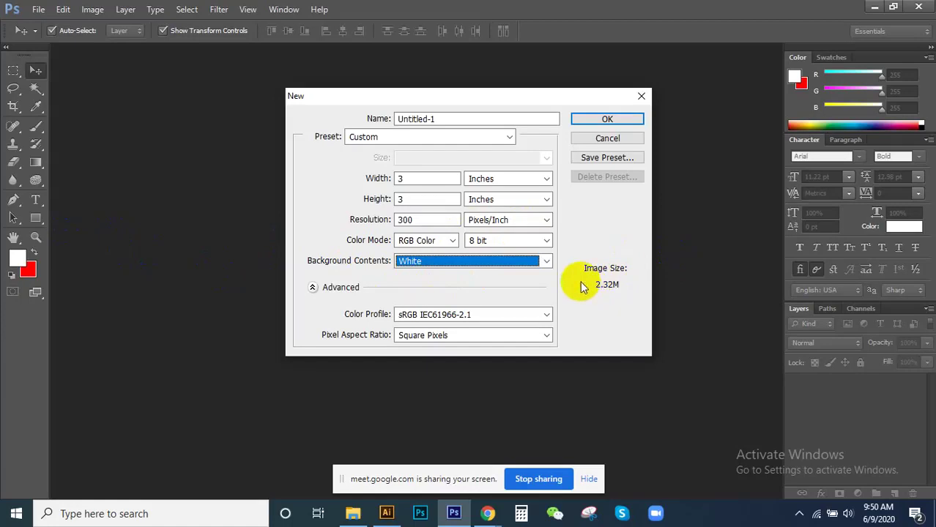
click(449, 262)
click(449, 274)
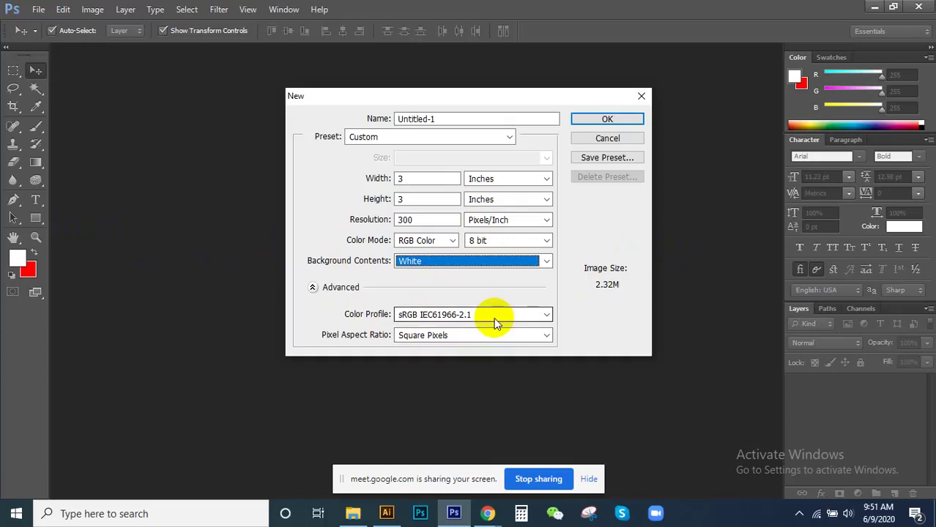
Step: Create the 3 × 3 inch white document, then close it
click(611, 119)
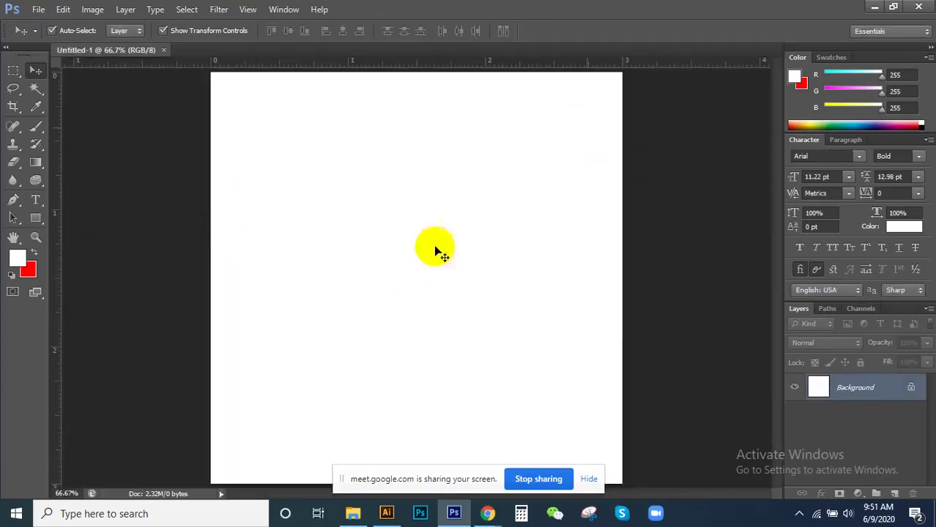
scroll(428, 256, down, 3)
click(162, 50)
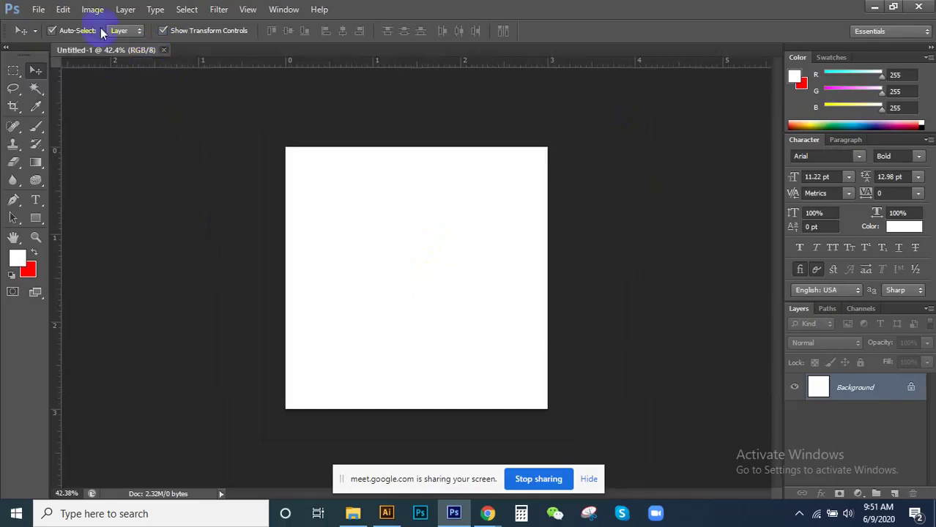
Step: Create a new white document 5 inches wide and 8 inches tall
click(38, 9)
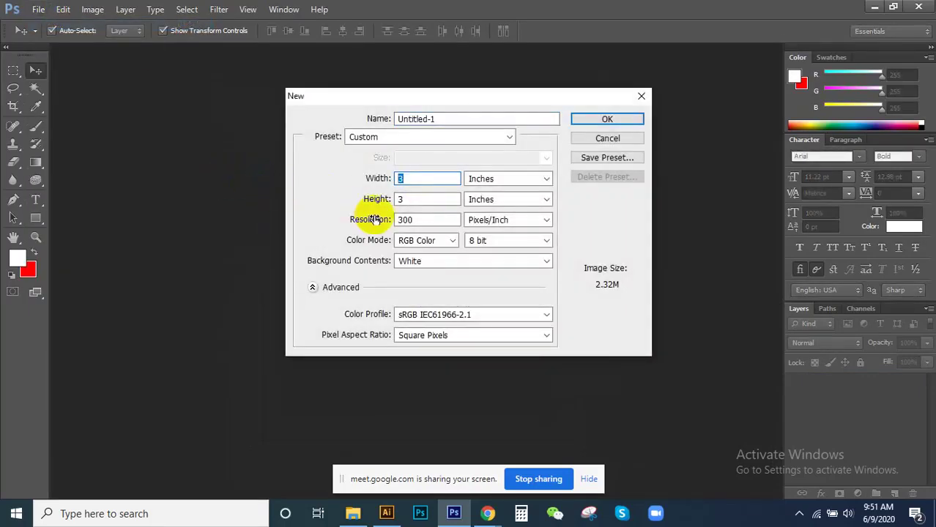
text(5)
key(Tab)
text(8)
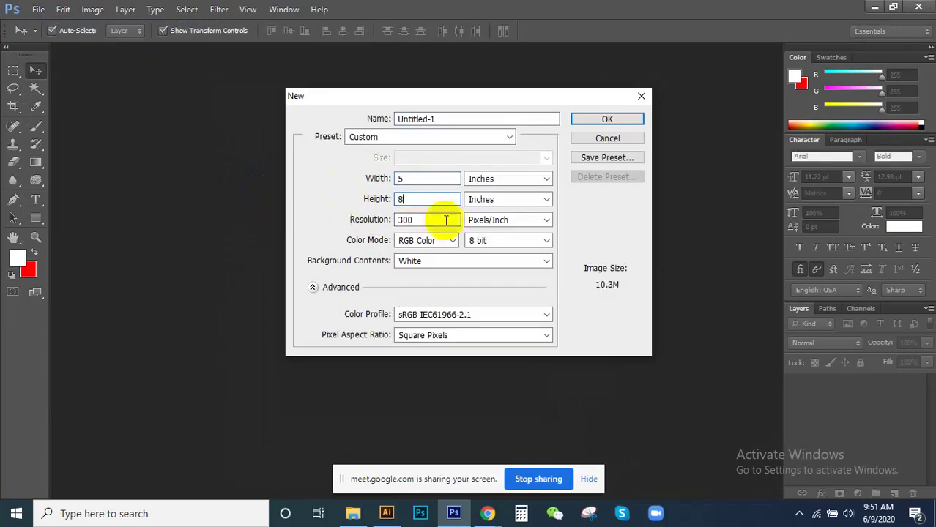
click(602, 120)
scroll(477, 220, down, 1)
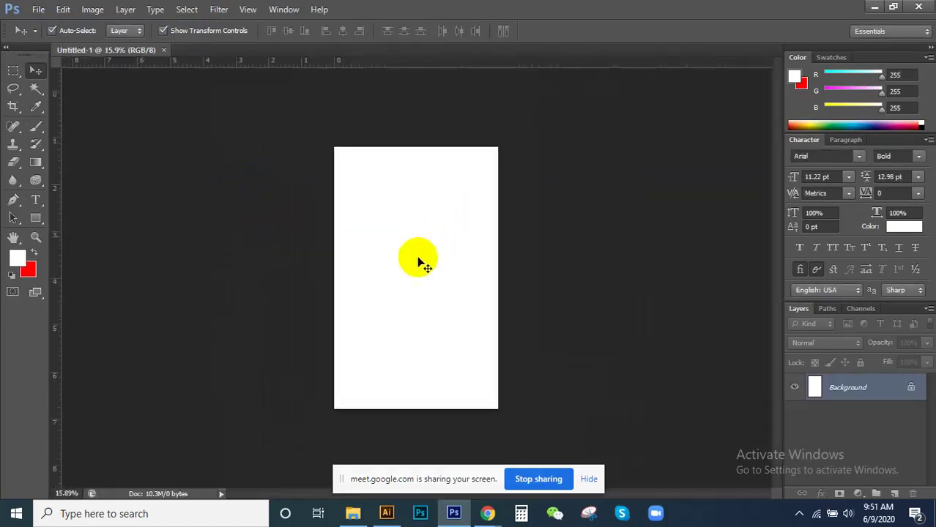
scroll(429, 341, up, 3)
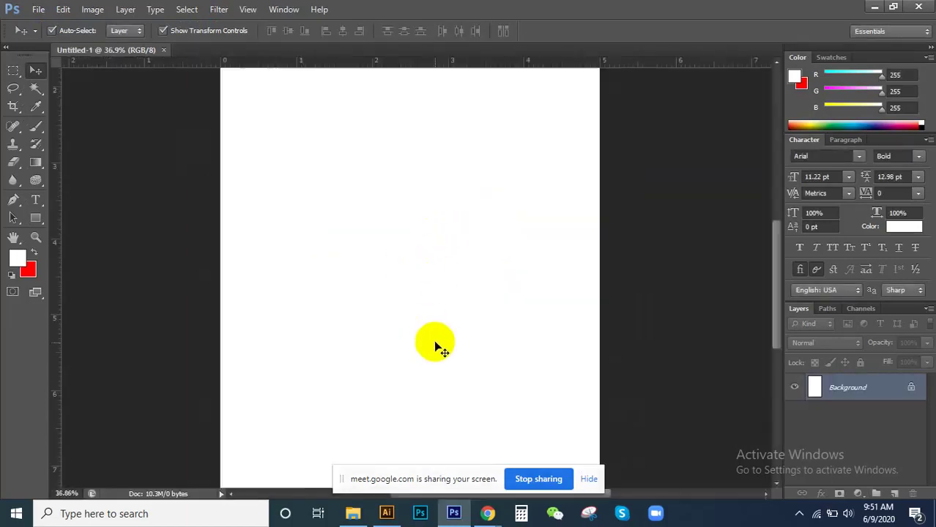
scroll(436, 341, down, 2)
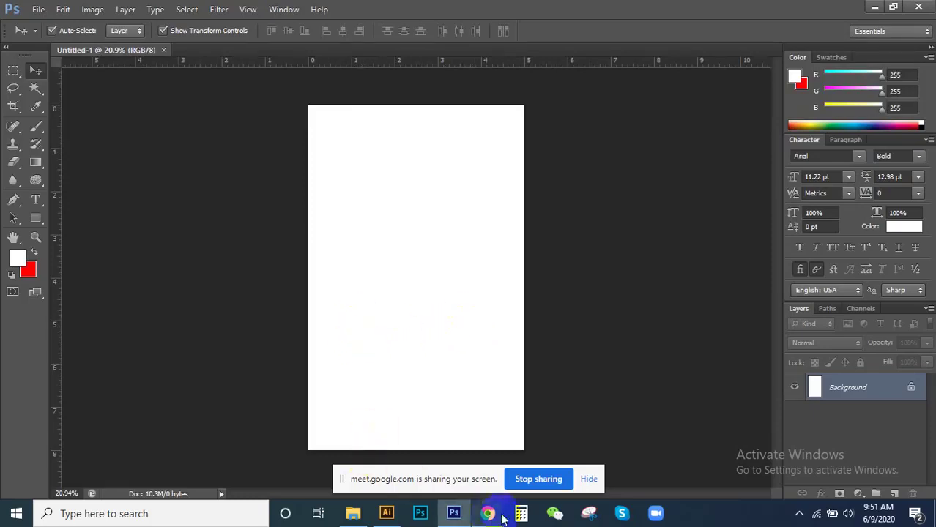
Step: Glance at the course PDF, Photoshop, the video meeting and the class group chat
mouse_move(487, 513)
click(424, 450)
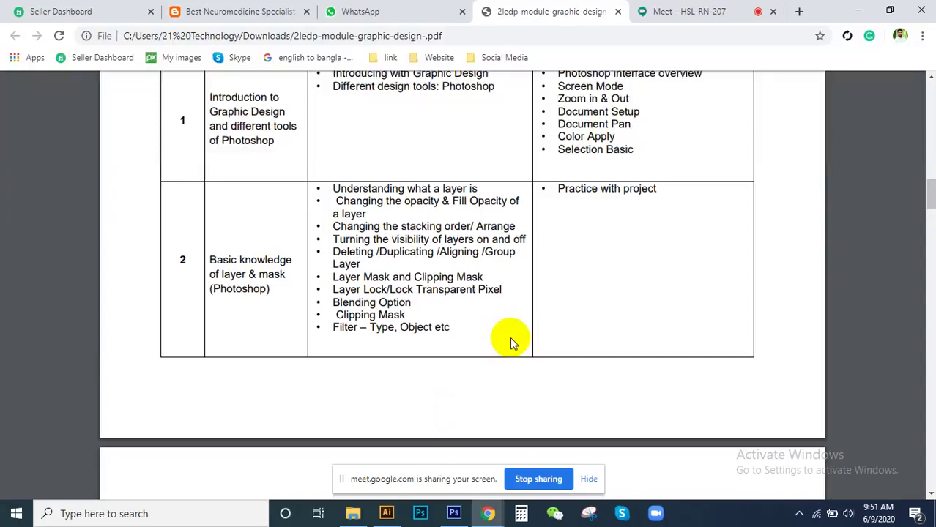
click(453, 518)
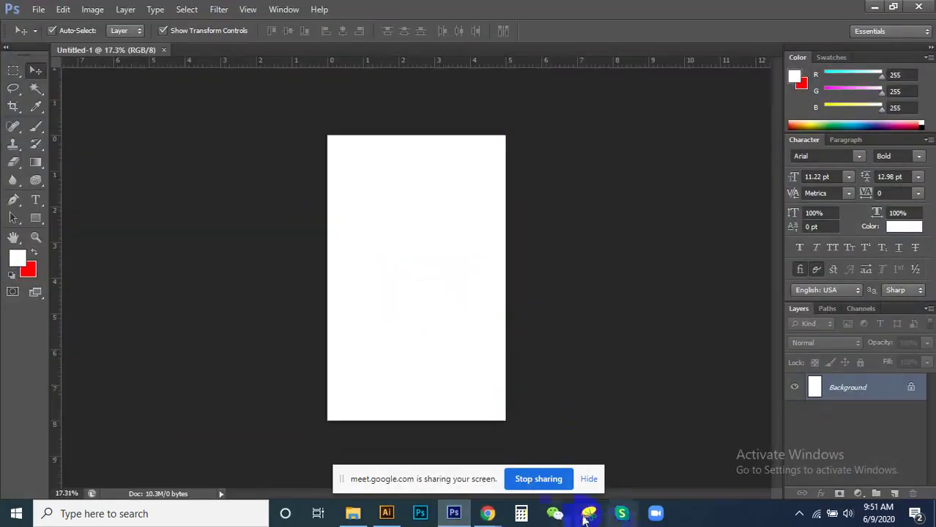
mouse_move(487, 514)
click(402, 471)
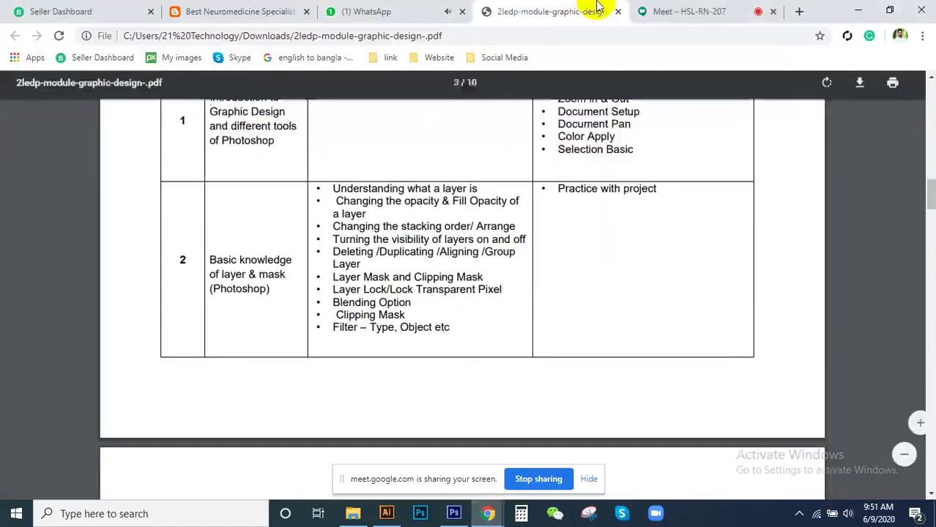
click(647, 12)
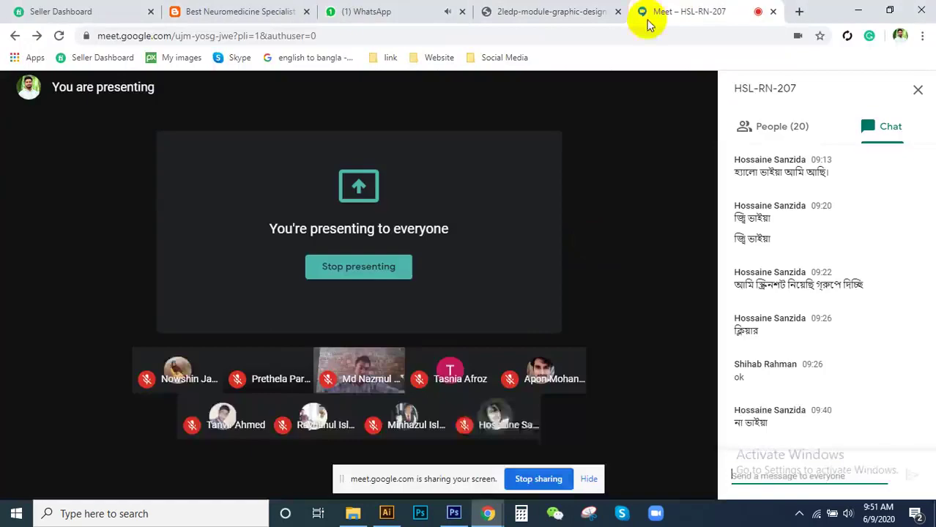
click(400, 9)
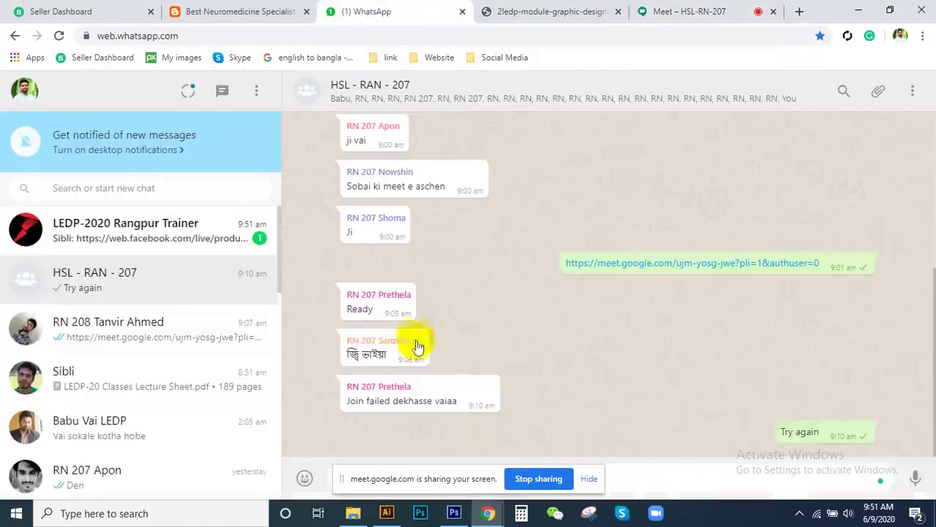
click(150, 236)
click(130, 288)
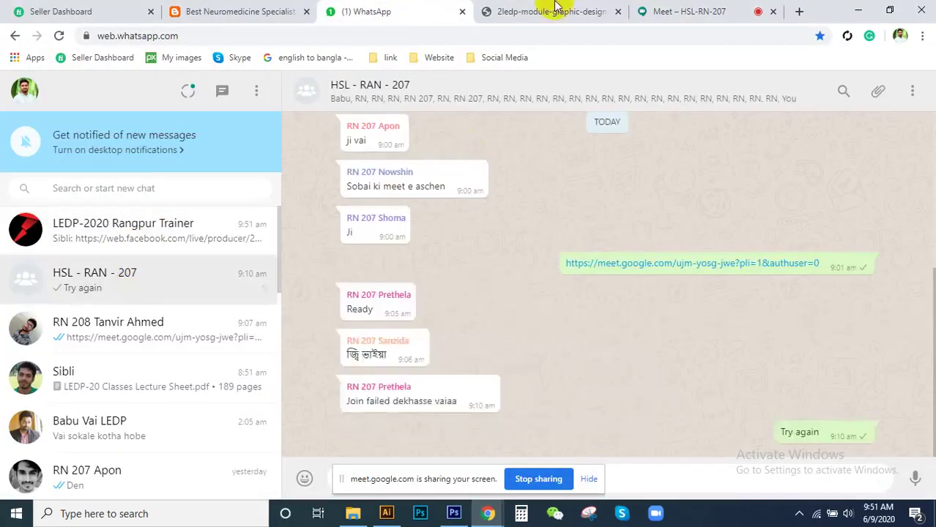
Step: Cycle through the Chrome tabs back to the PDF's module 2 layer and mask outline
click(538, 10)
click(681, 10)
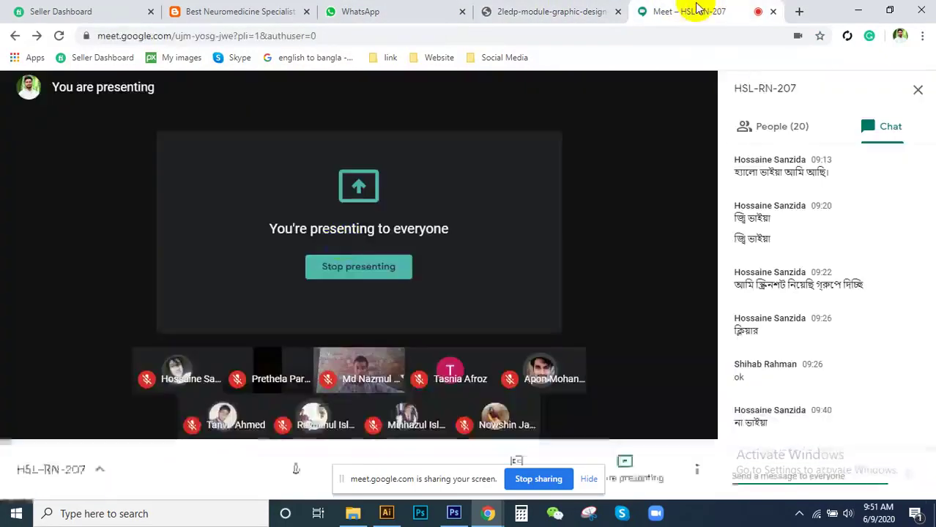
click(382, 11)
click(539, 10)
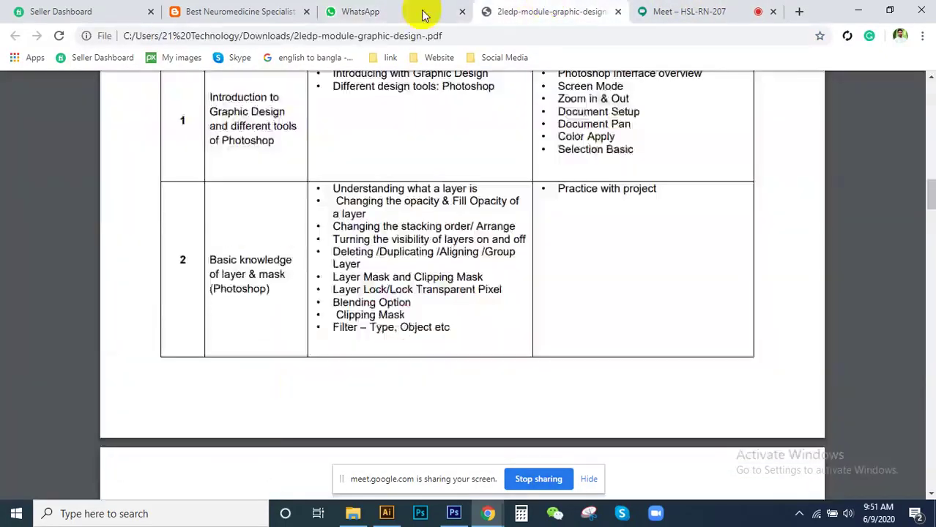
click(395, 11)
click(212, 11)
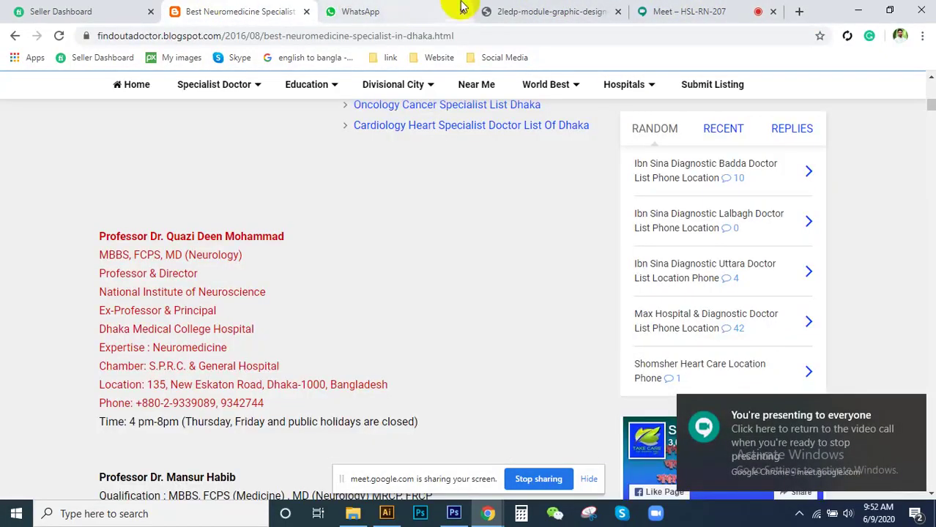
click(484, 9)
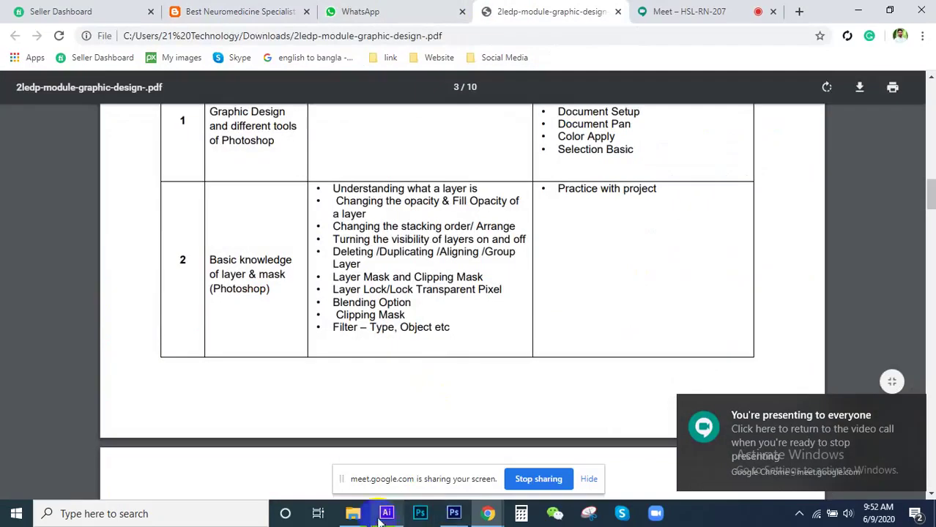
Step: Bring Photoshop back and zoom around the blank white Untitled-1 canvas
click(453, 513)
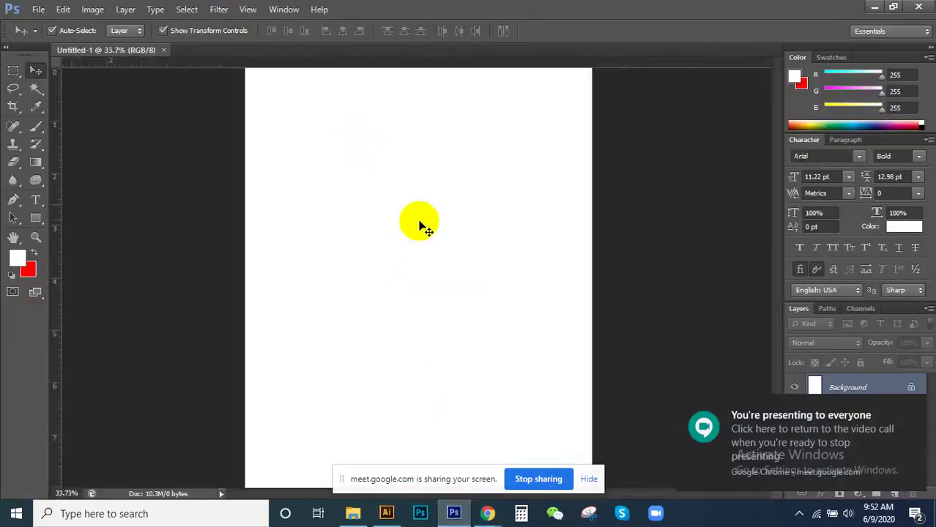
scroll(424, 224, down, 3)
scroll(410, 315, up, 5)
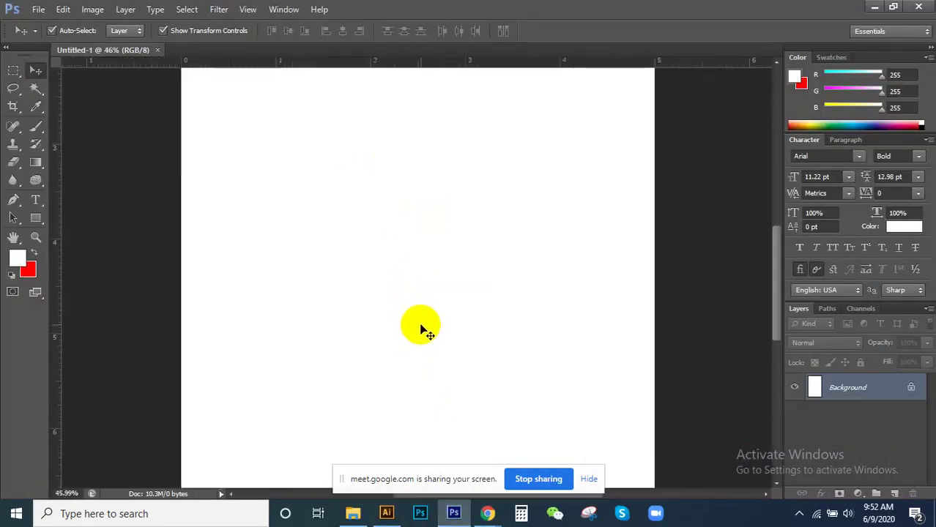
scroll(421, 329, down, 3)
scroll(419, 328, down, 1)
scroll(428, 351, down, 1)
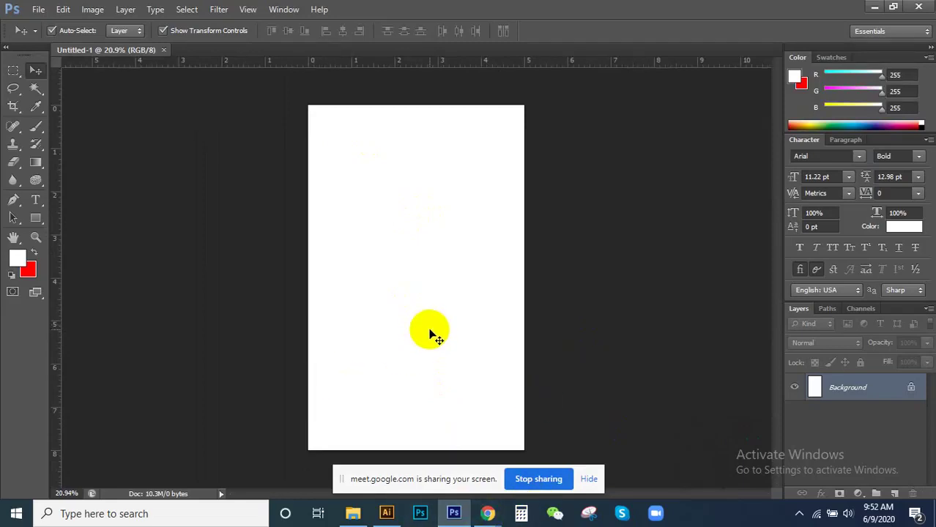
drag(289, 265, 249, 269)
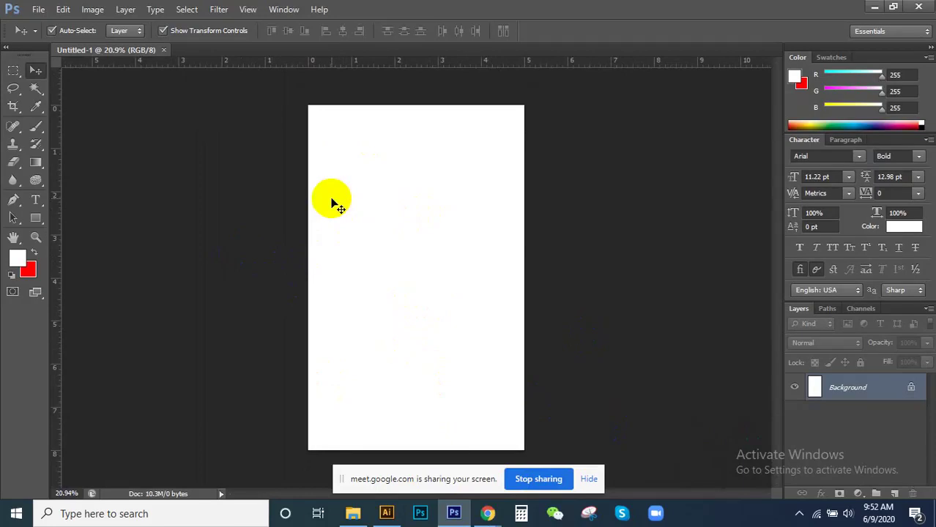
drag(282, 189, 319, 233)
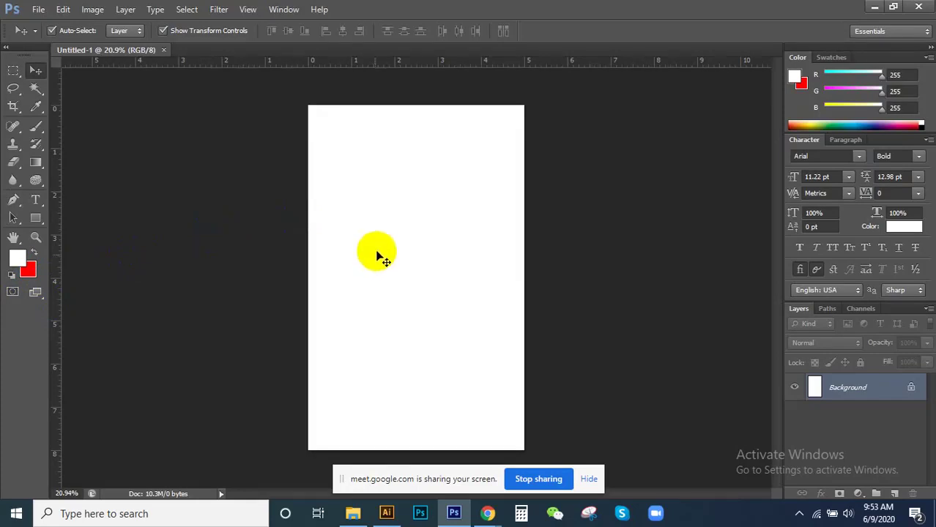
key(ctrl+plus)
scroll(391, 265, down, 1)
scroll(391, 265, down, 1)
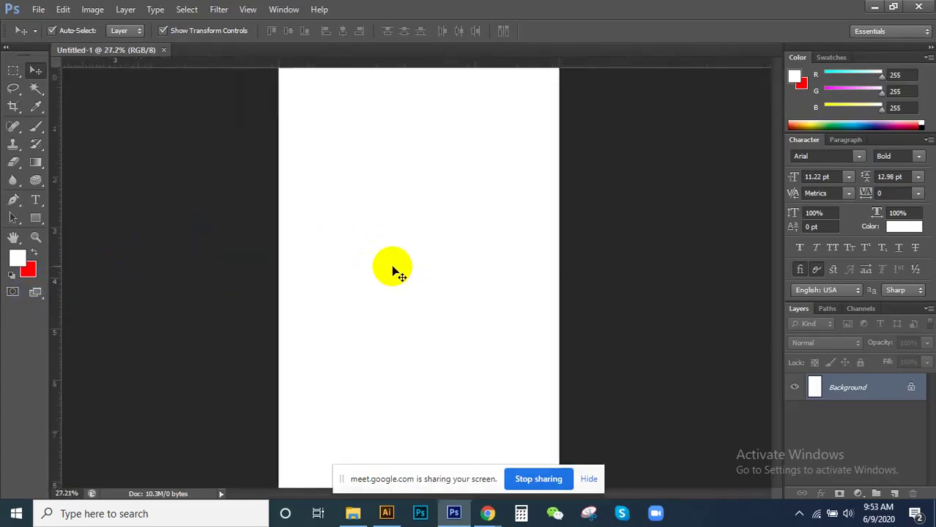
scroll(391, 265, down, 2)
Step: Make a 5 × 8 inch Untitled-2 filled with the red background colour, then close it
click(38, 9)
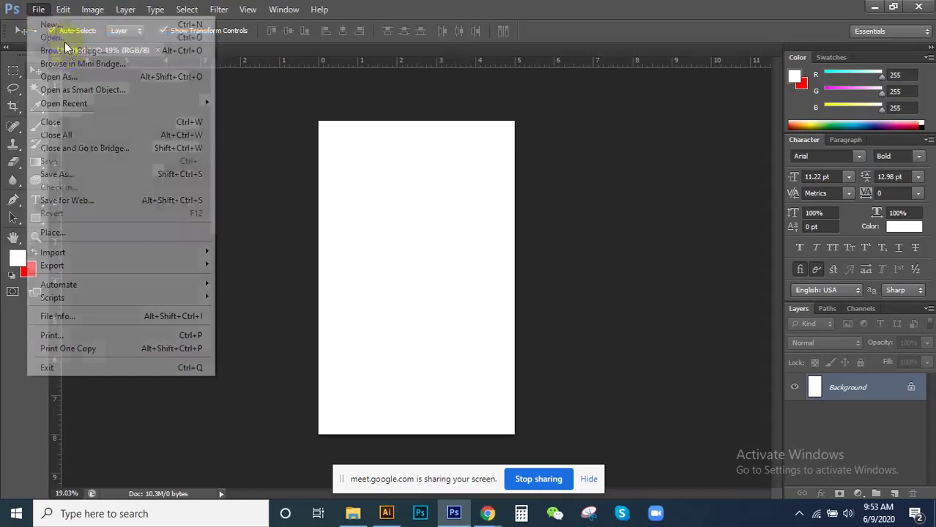
click(476, 163)
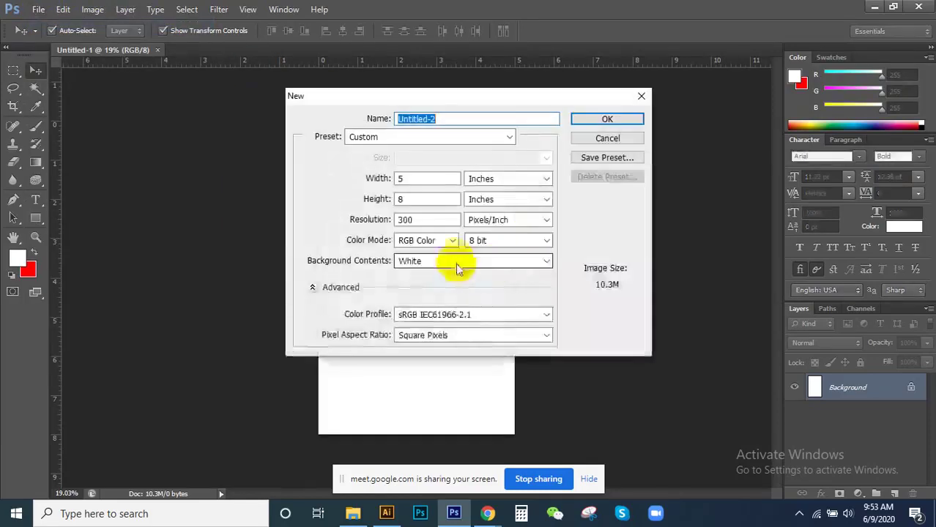
click(455, 261)
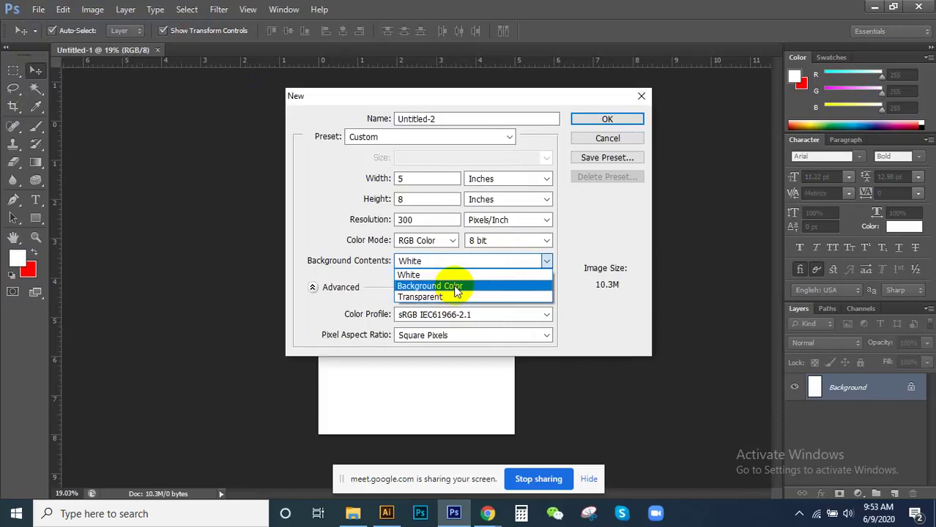
click(456, 291)
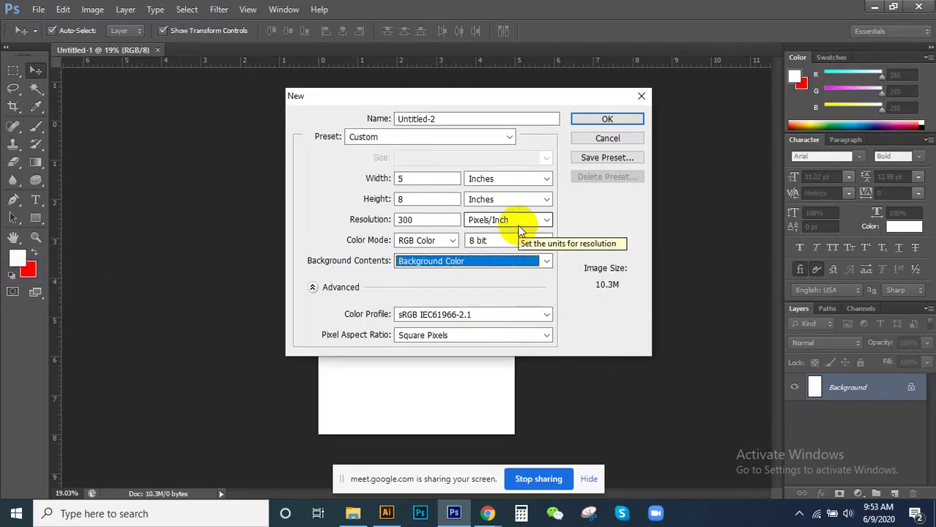
click(602, 119)
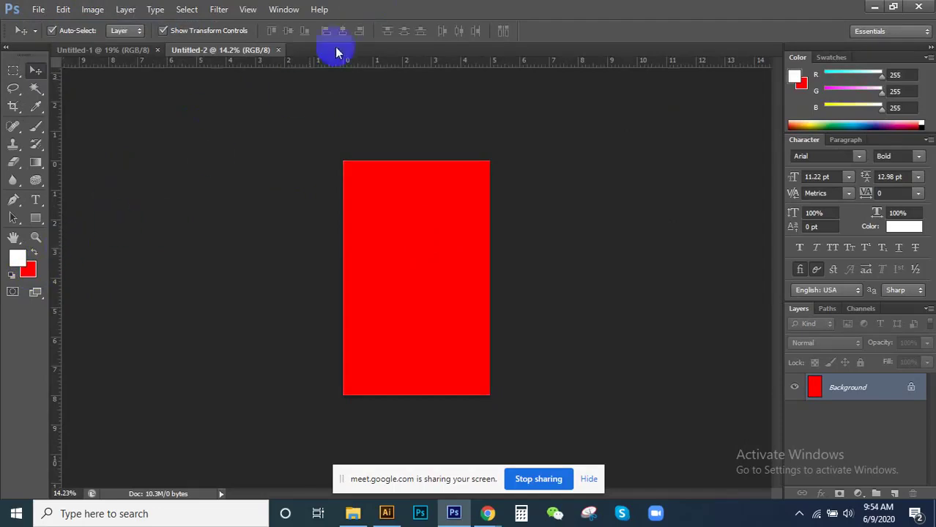
click(278, 50)
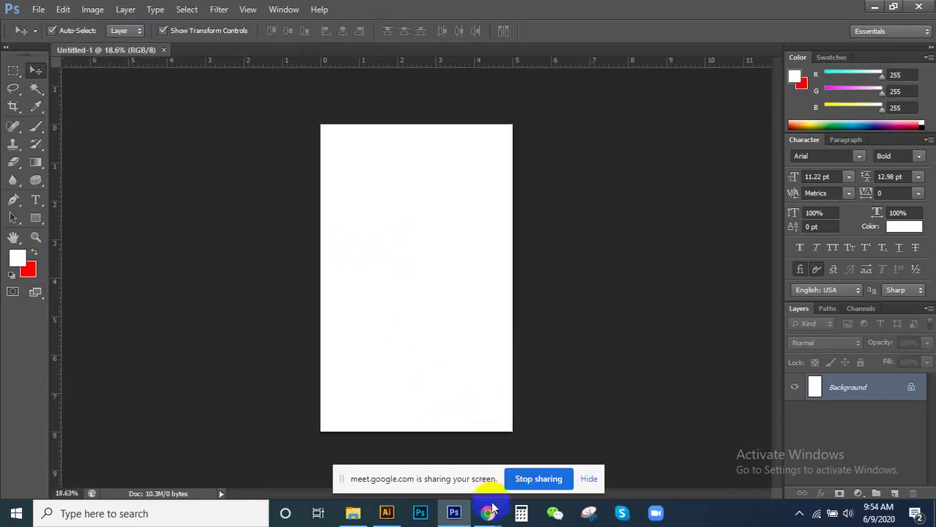
mouse_move(487, 513)
click(405, 446)
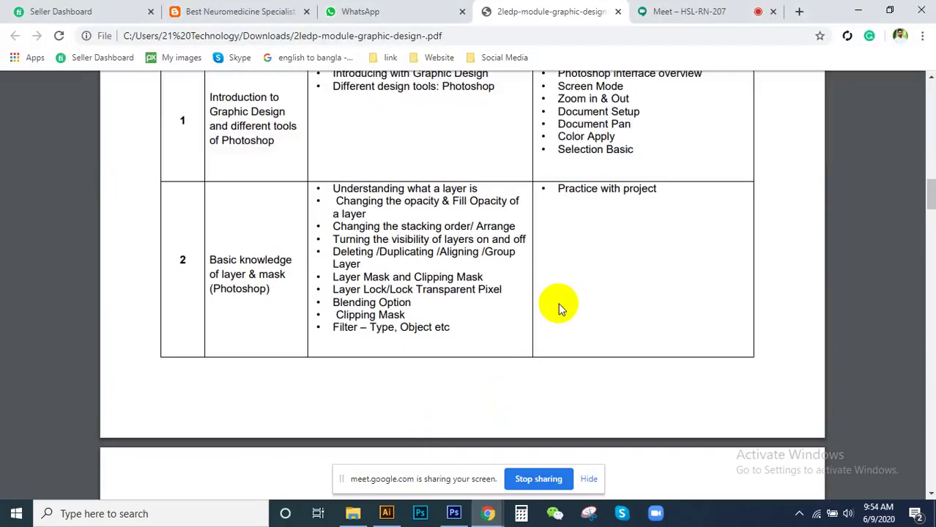
scroll(558, 303, down, 2)
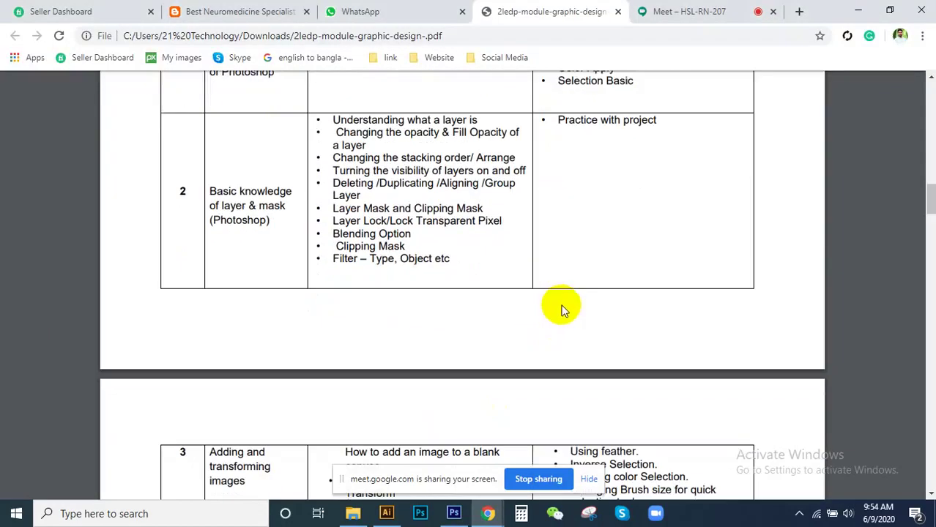
click(486, 514)
click(454, 513)
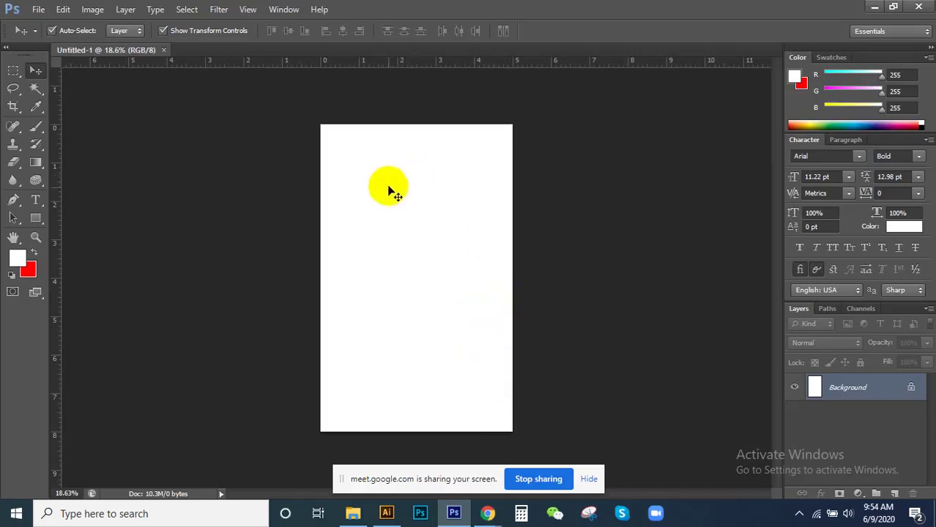
Step: Open the cloud image 1 (2).jpg and fit it in the window
click(300, 157)
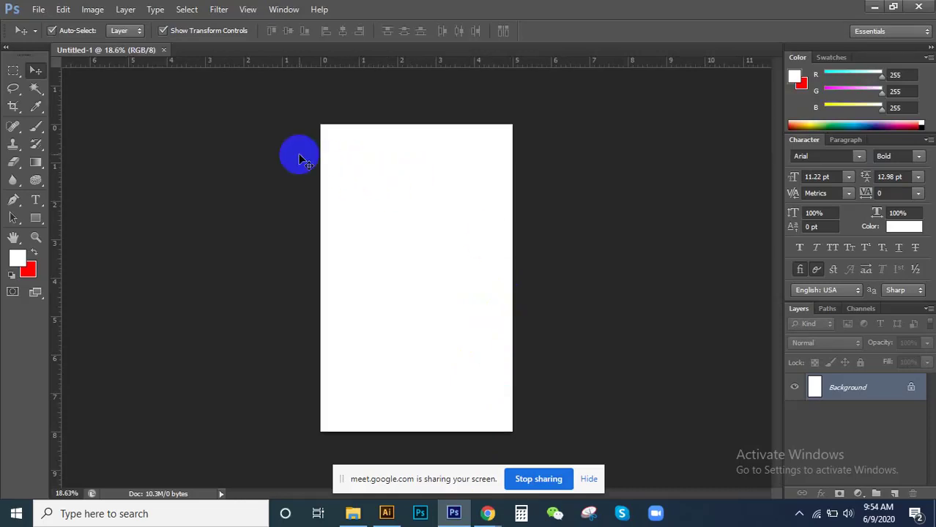
click(13, 8)
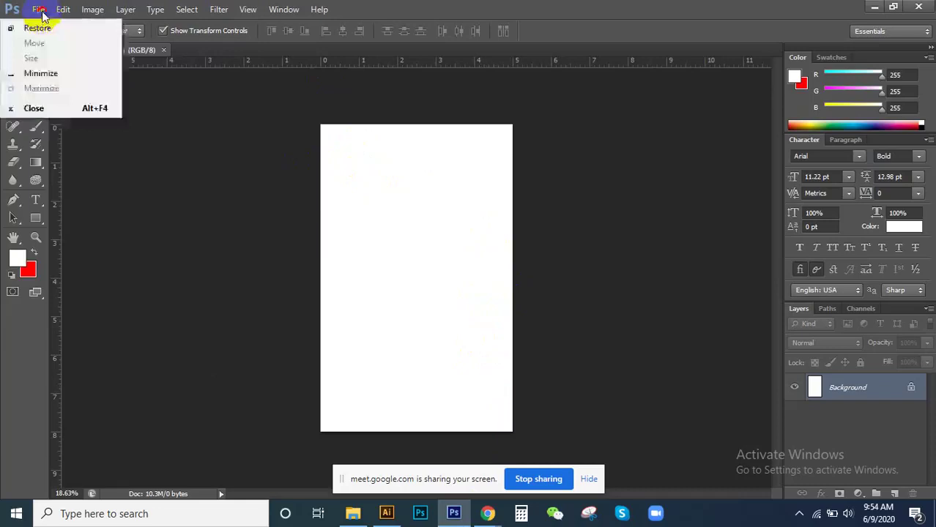
click(38, 8)
click(395, 178)
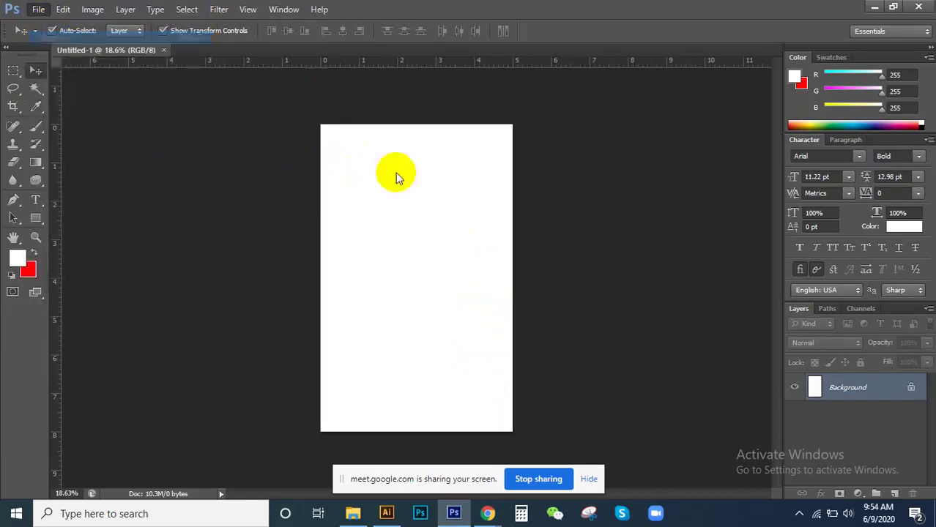
key(ctrl+o)
double_click(420, 131)
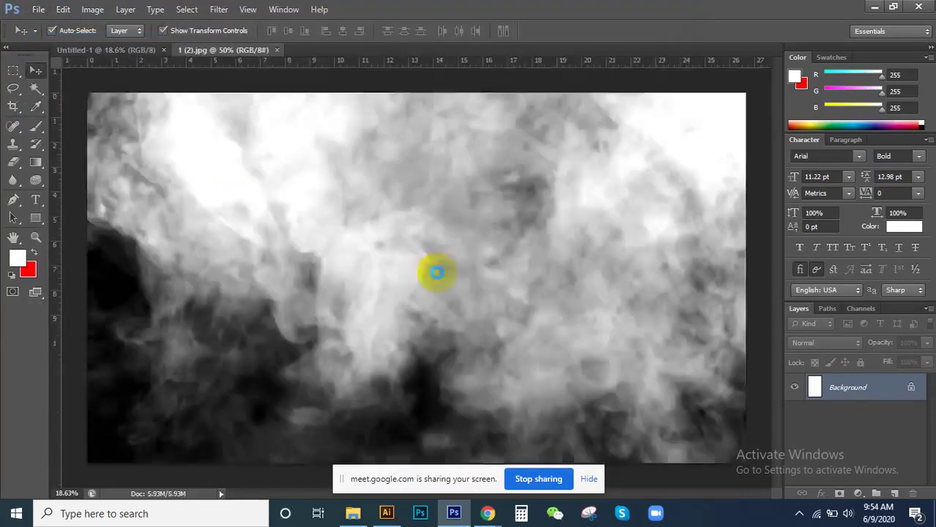
key(ctrl+minus)
Step: Open the waterfall photo 8306358.jpg as another document
click(38, 8)
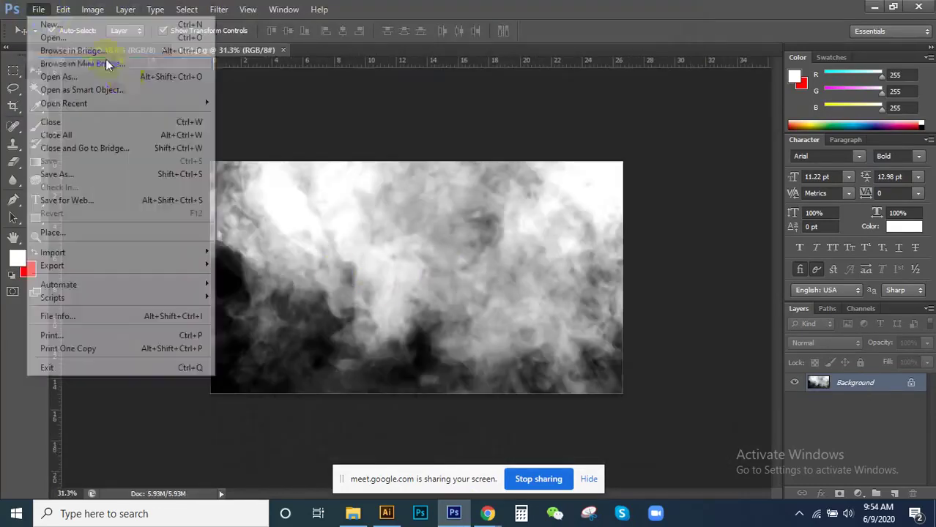
click(51, 38)
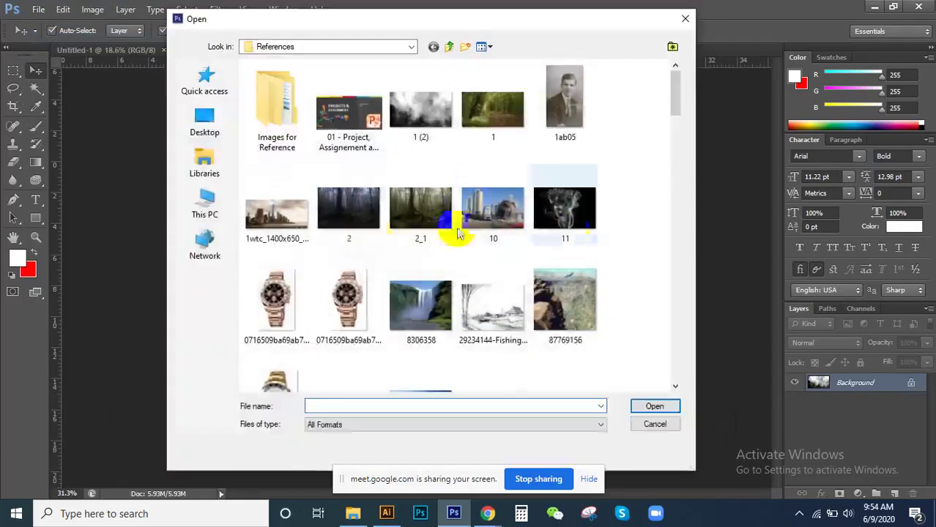
double_click(420, 304)
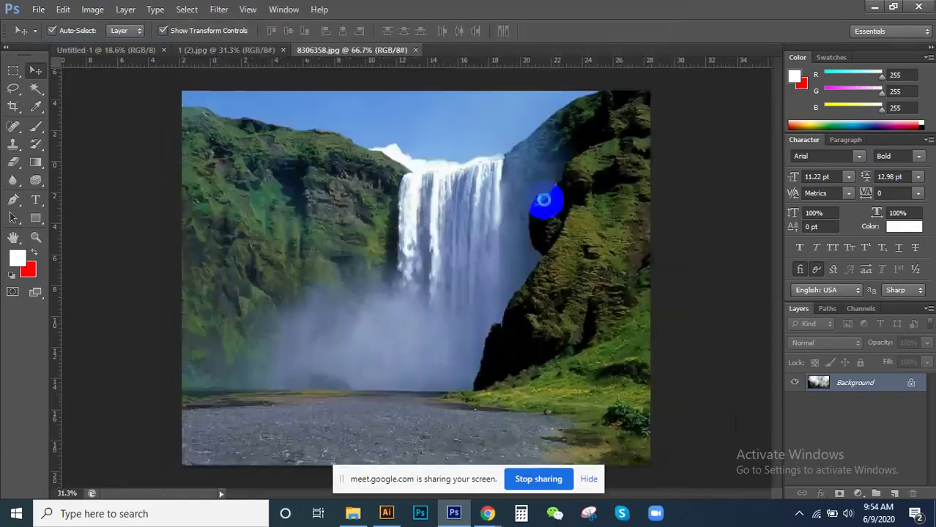
scroll(542, 199, down, 2)
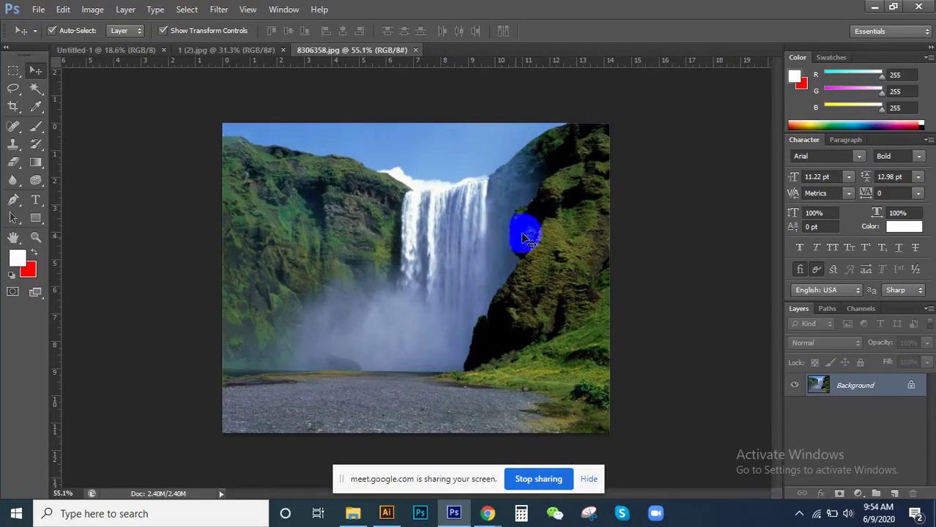
mouse_move(382, 348)
mouse_down()
mouse_move(373, 349)
mouse_move(379, 176)
mouse_up()
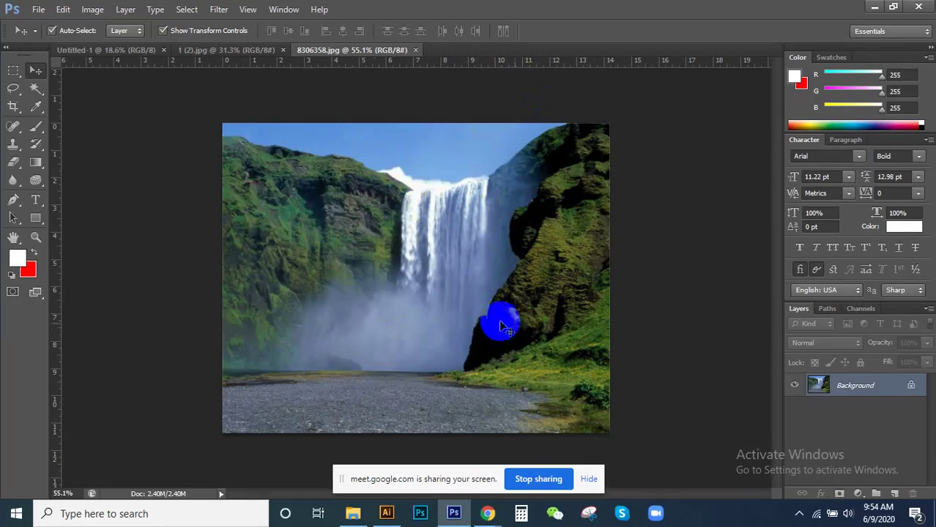
click(442, 254)
Step: Look through the Lasso and Move tools and the rectangular marquee variants in the toolbar
scroll(423, 158, up, 1)
click(13, 73)
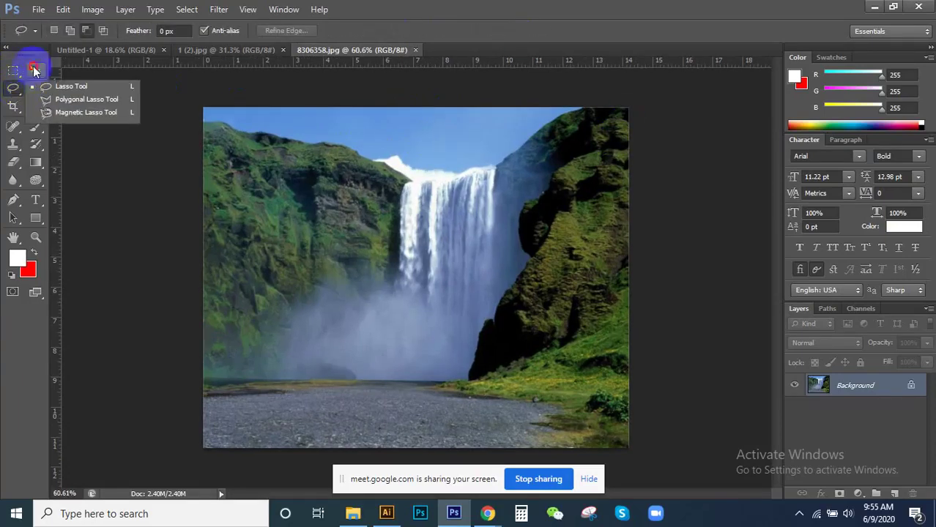
click(35, 71)
click(35, 88)
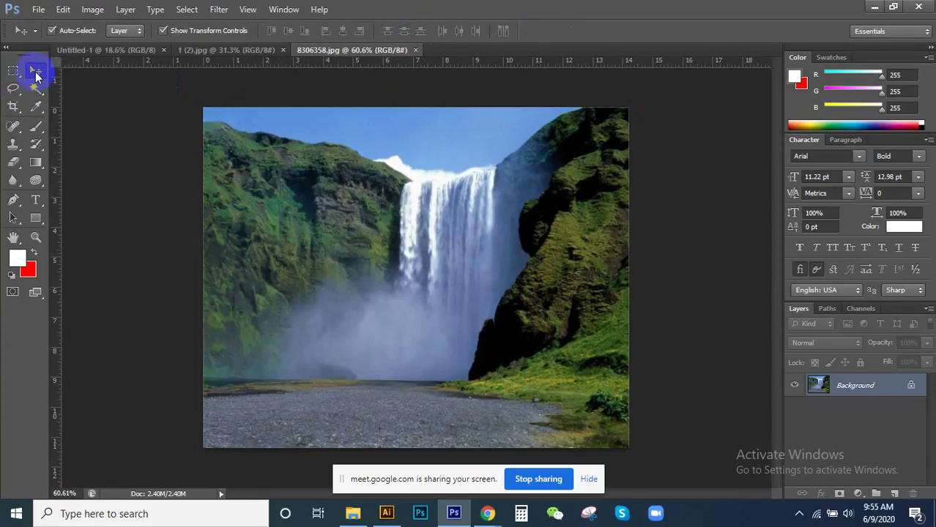
click(16, 71)
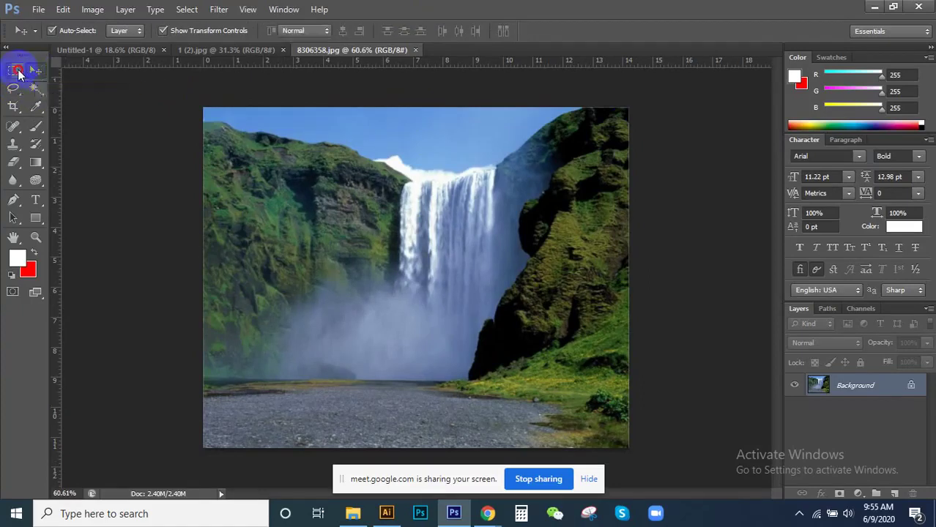
click(14, 88)
click(13, 71)
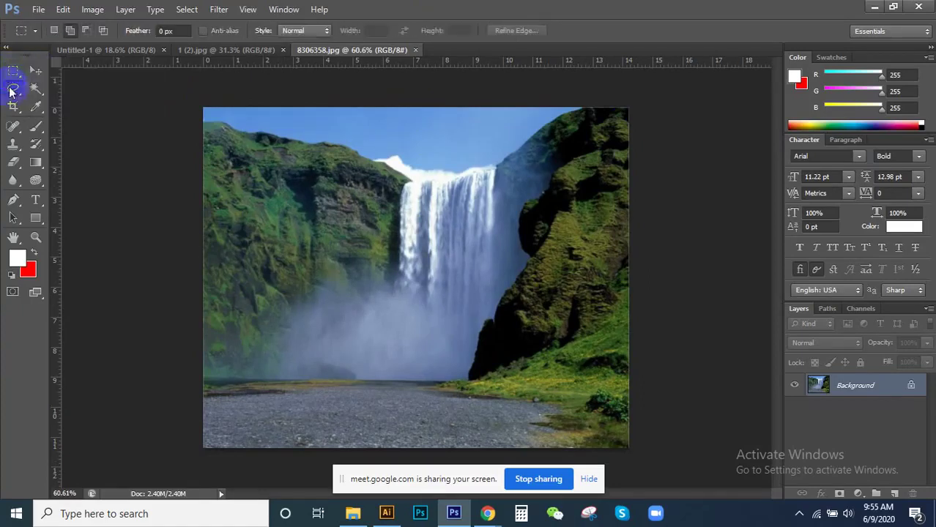
Step: Try the Magic Wand and Lasso tools, then settle on the Rectangular Marquee Tool
click(35, 88)
click(34, 86)
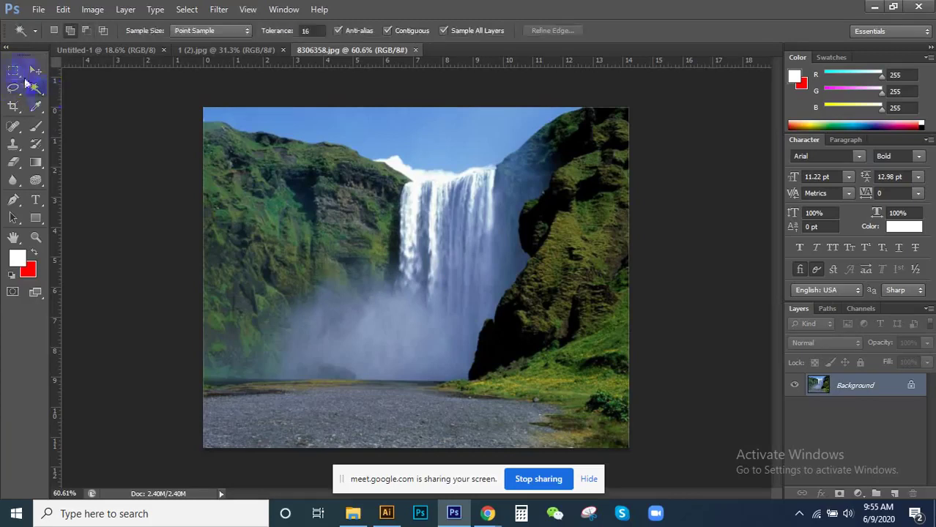
click(13, 71)
click(34, 86)
click(13, 71)
click(13, 87)
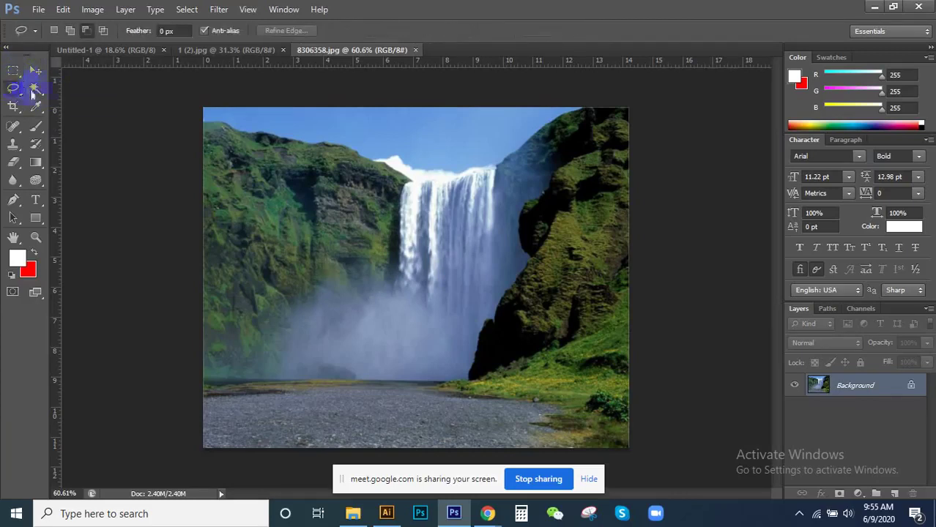
click(14, 71)
click(13, 88)
click(35, 89)
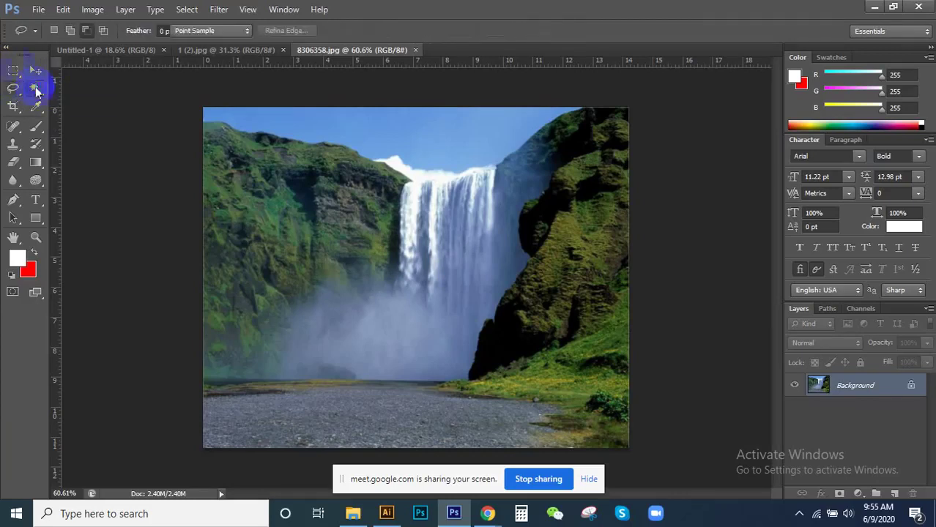
click(11, 70)
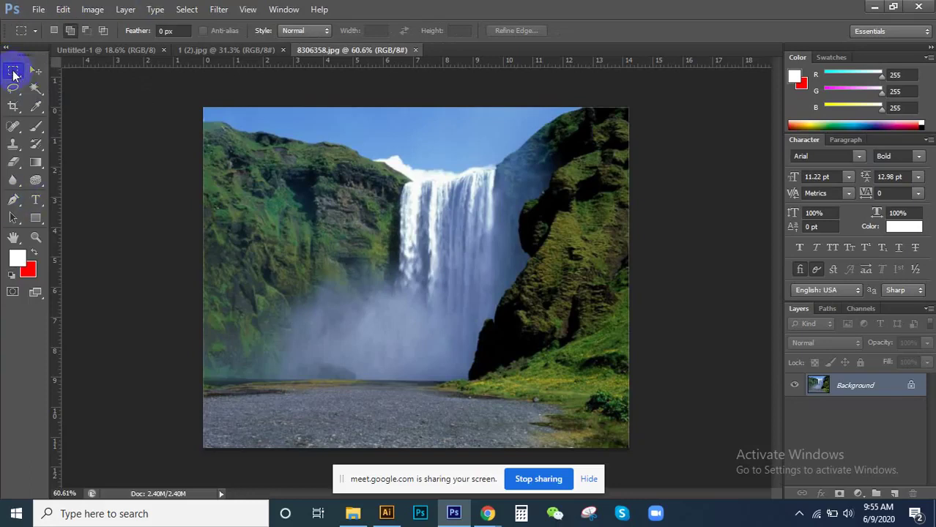
Step: Keep the Rectangular Marquee in New selection mode and select a rectangle over the upper-left cliff
right_click(13, 70)
click(112, 70)
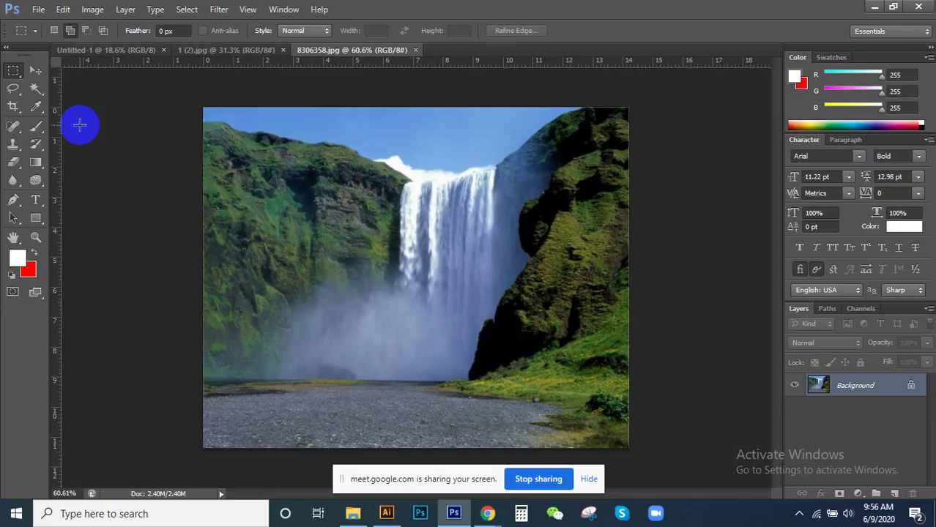
click(285, 108)
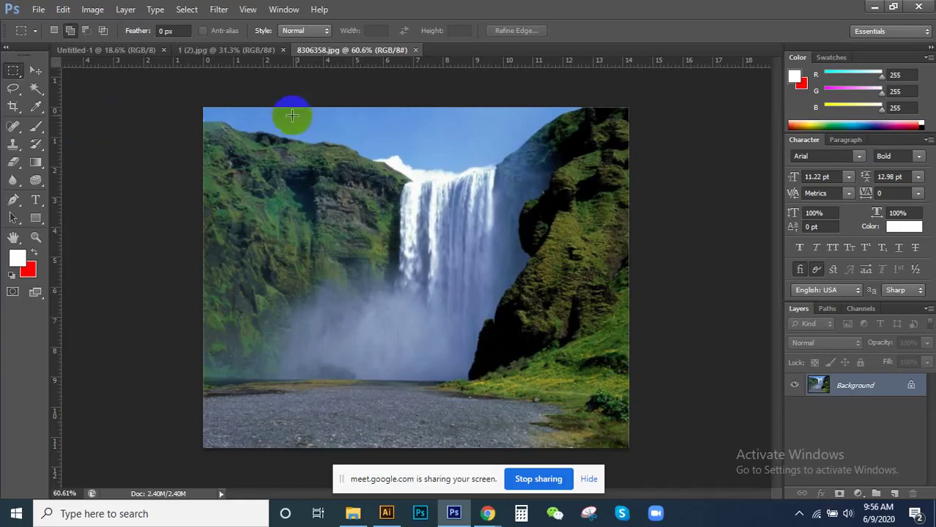
click(9, 77)
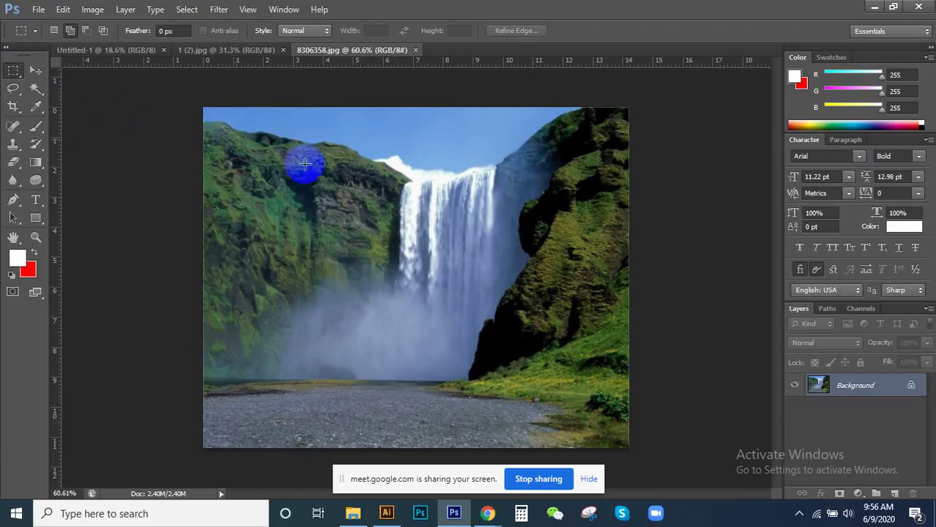
drag(249, 122, 366, 250)
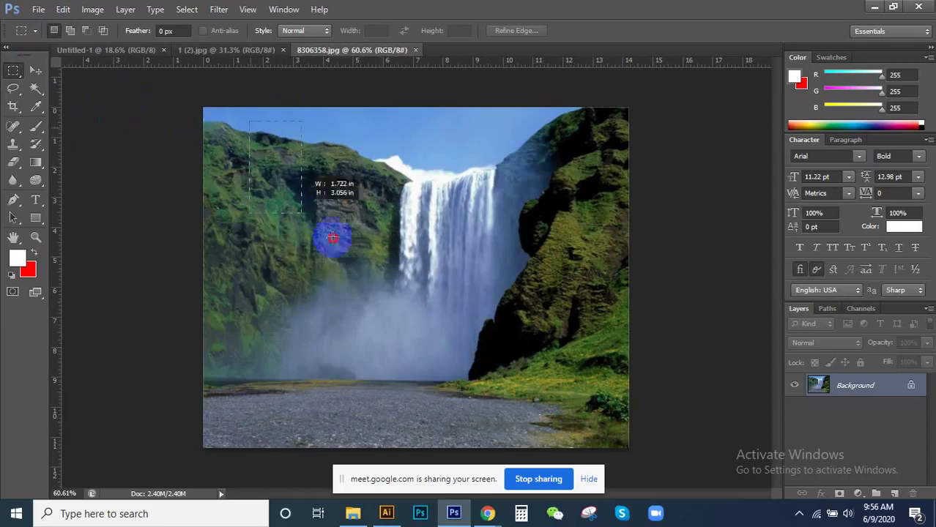
Step: Redraw trial rectangles over the waterfall, its base and the left cliff
scroll(215, 90, up, 2)
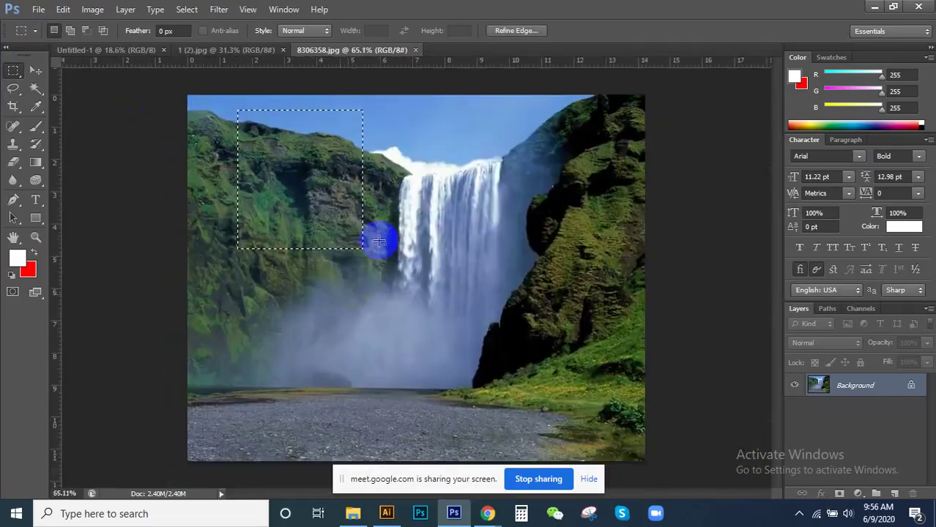
scroll(317, 88, up, 2)
scroll(249, 102, down, 2)
scroll(246, 108, up, 2)
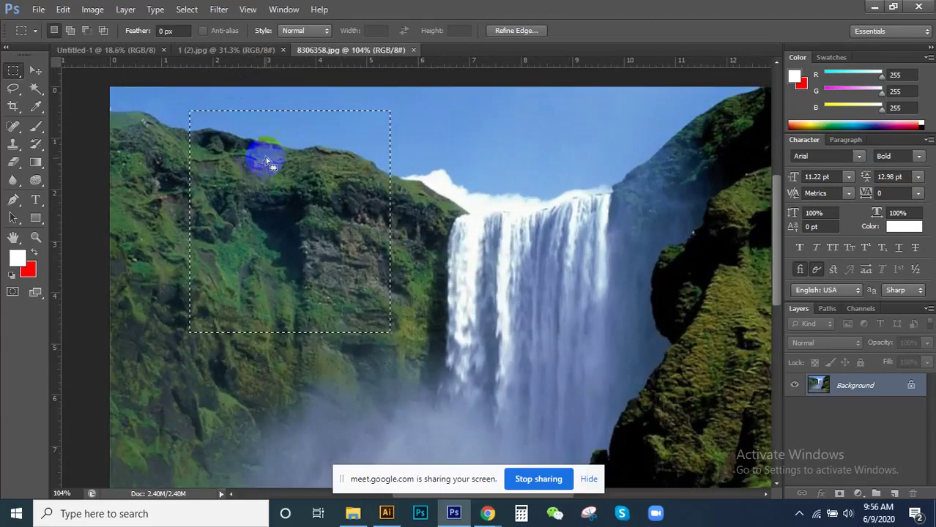
scroll(261, 156, down, 2)
drag(438, 119, 503, 256)
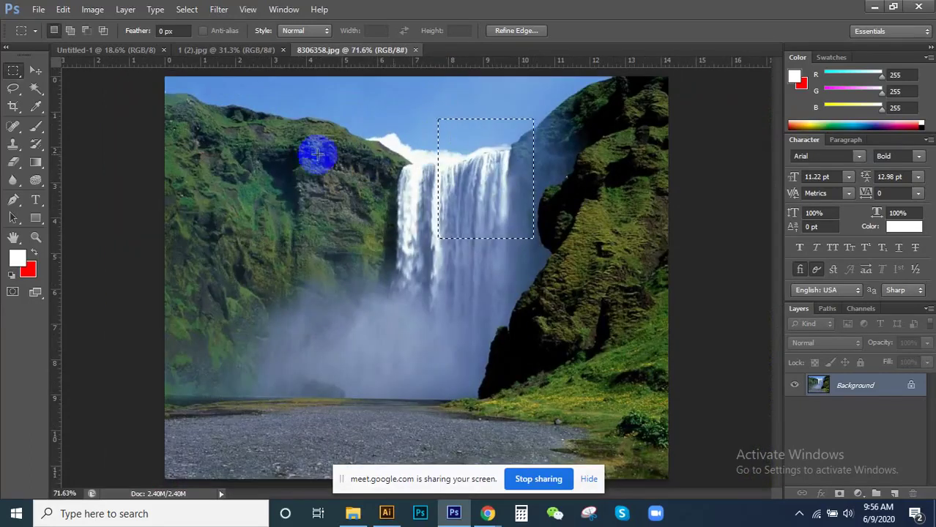
drag(301, 307, 395, 375)
drag(224, 135, 330, 235)
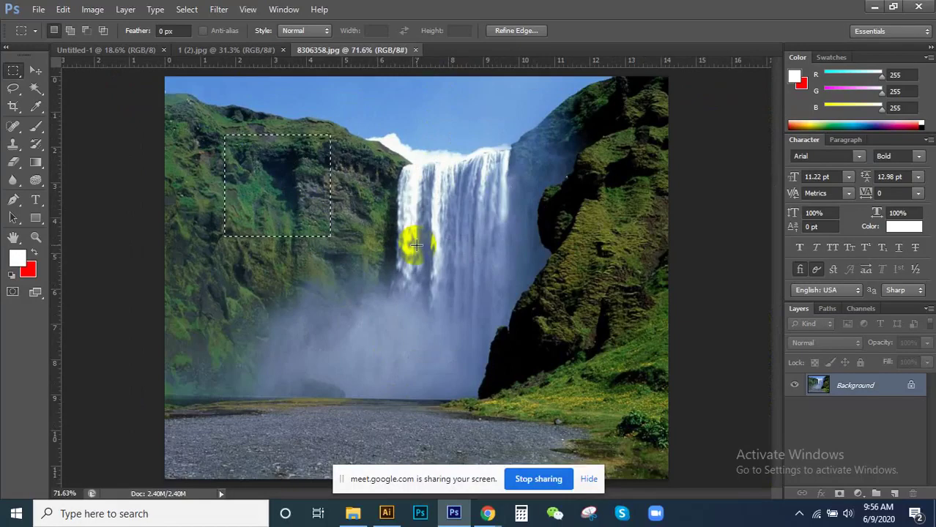
drag(400, 164, 505, 312)
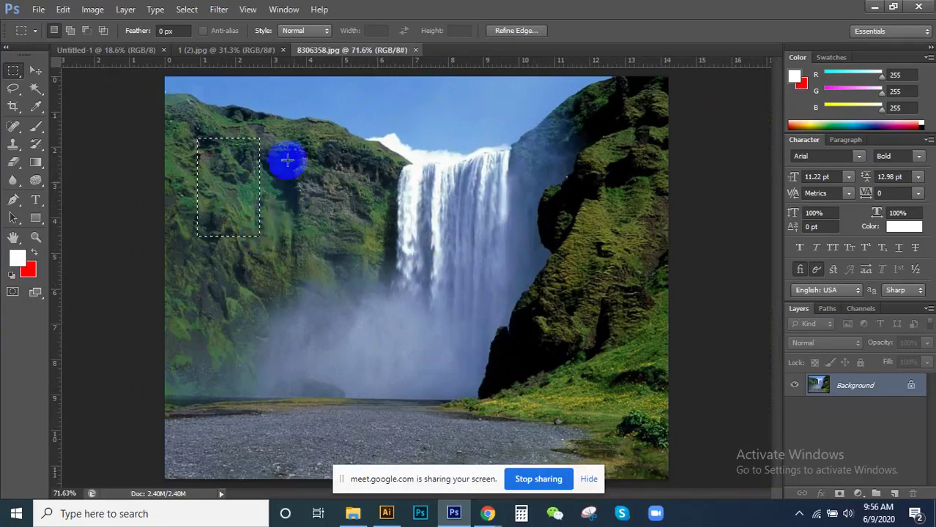
drag(279, 144, 356, 257)
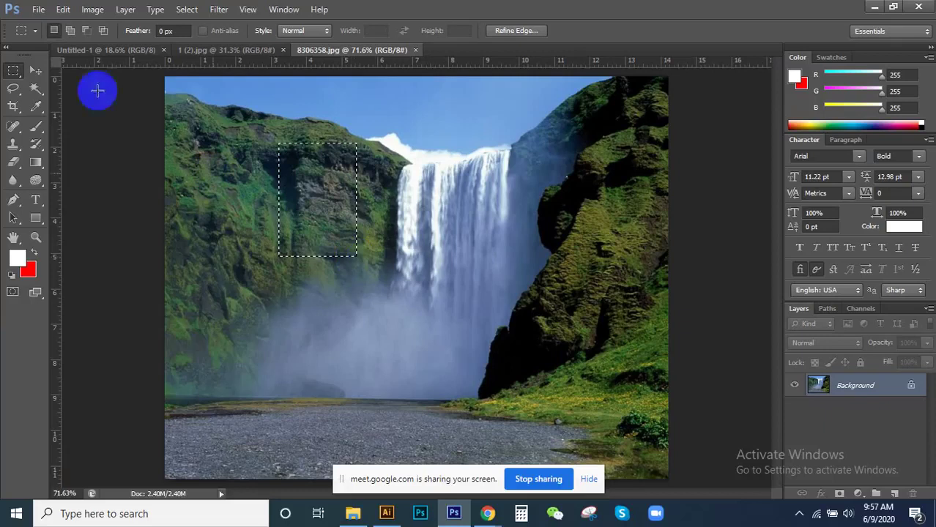
drag(194, 133, 282, 293)
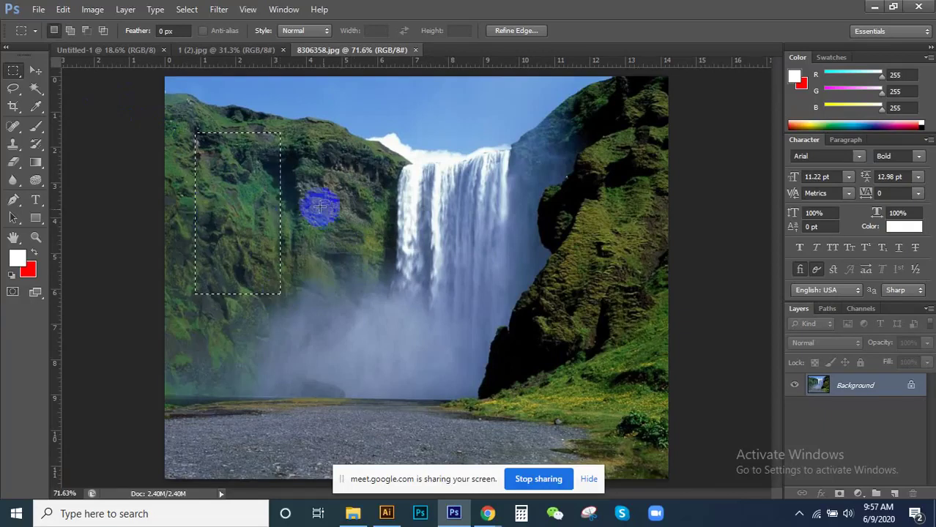
Step: Clear the selection and draw a new square selection on the left cliff
scroll(203, 203, up, 1)
scroll(315, 230, up, 2)
scroll(370, 233, down, 1)
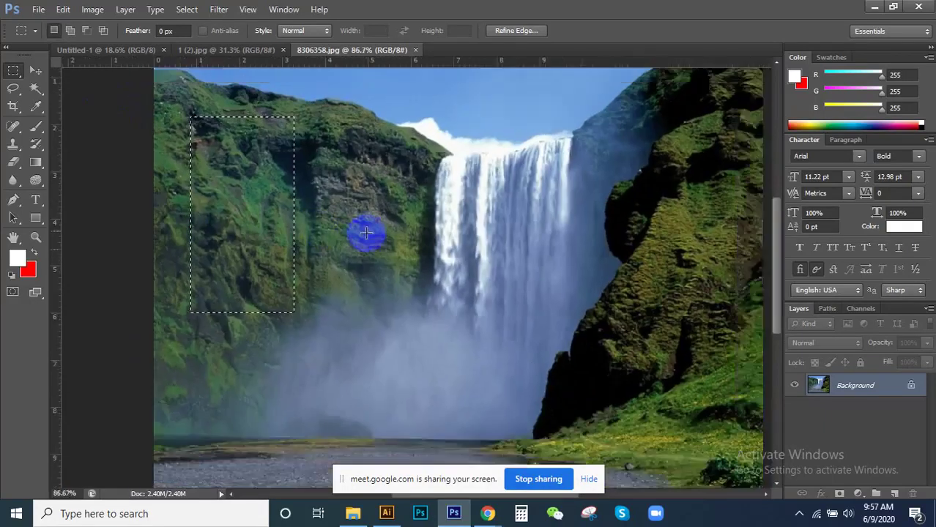
scroll(93, 79, up, 2)
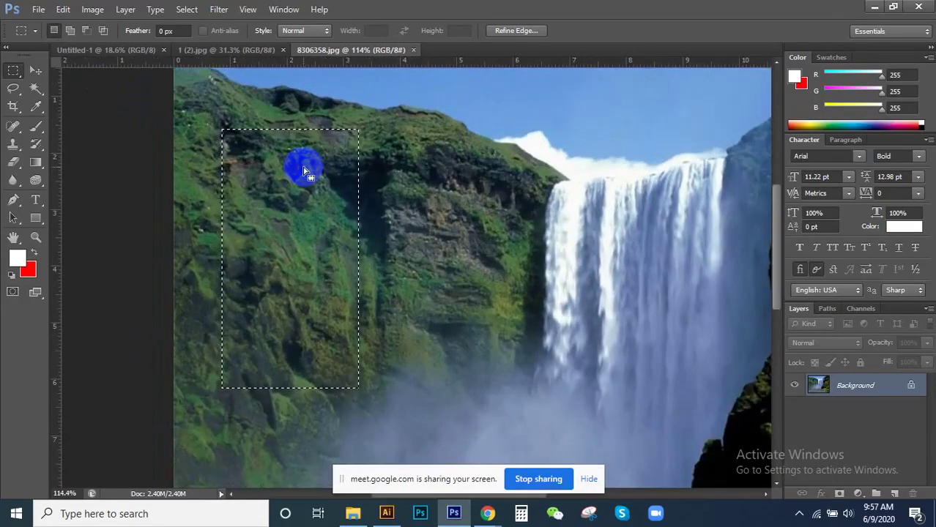
scroll(317, 168, down, 1)
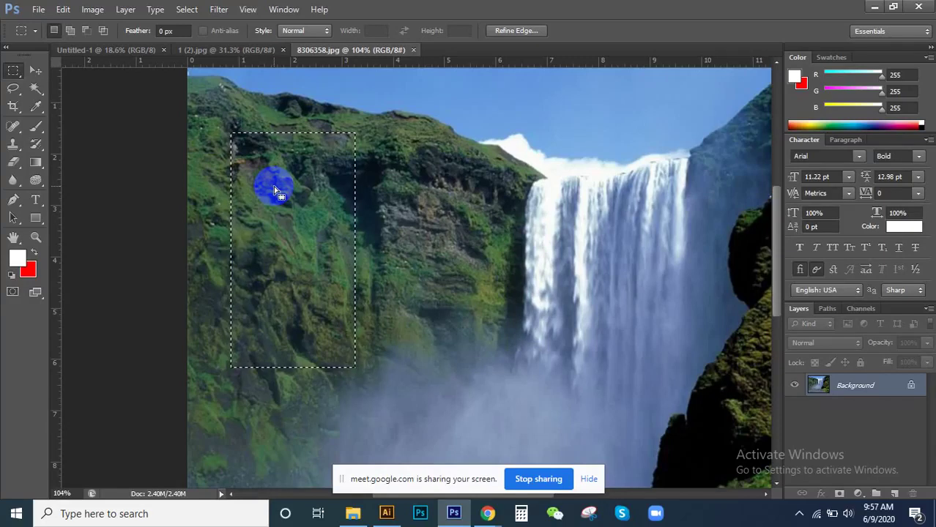
click(273, 187)
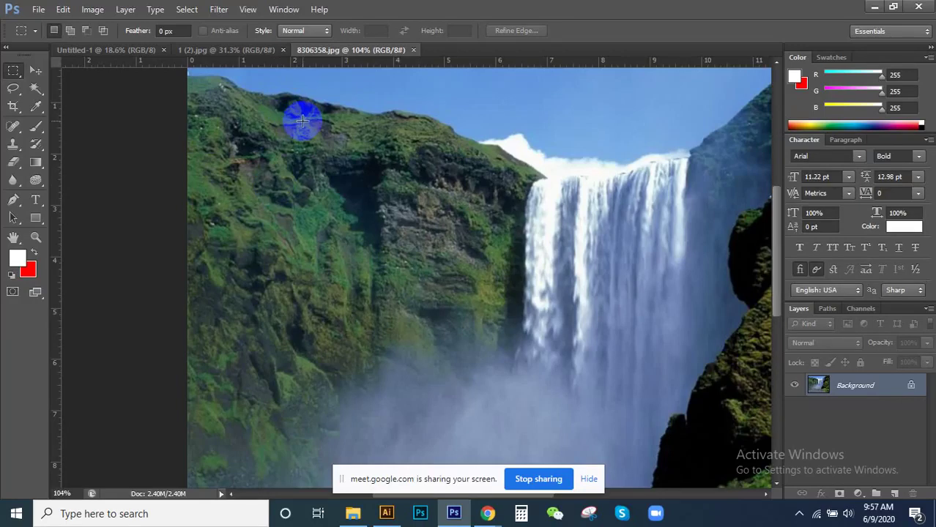
drag(270, 106, 403, 309)
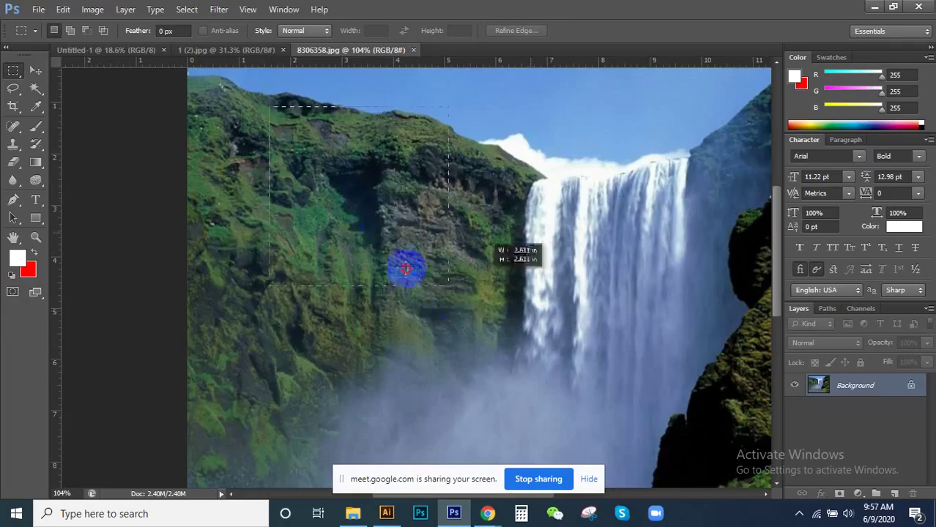
drag(404, 310, 399, 299)
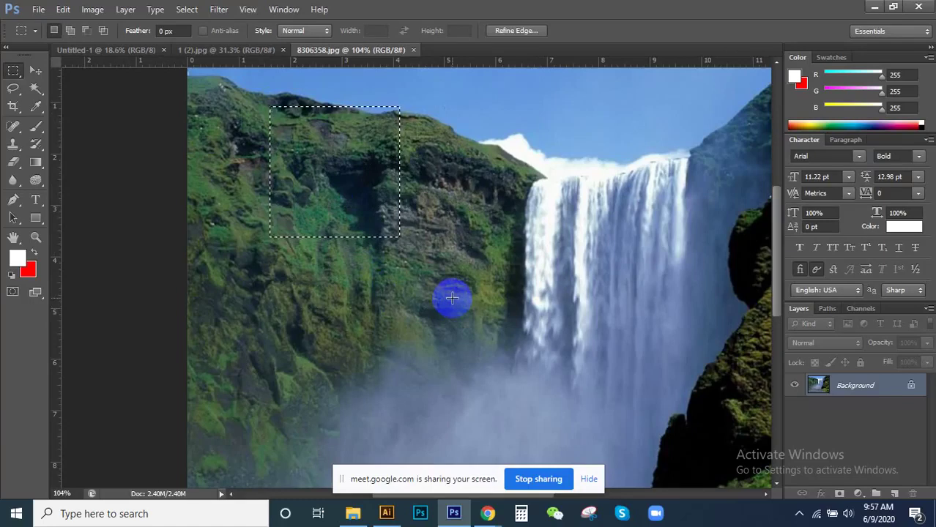
Step: Deselect, select a left-cliff rectangle, then redraw the rectangle beside the waterfall top
scroll(292, 250, down, 2)
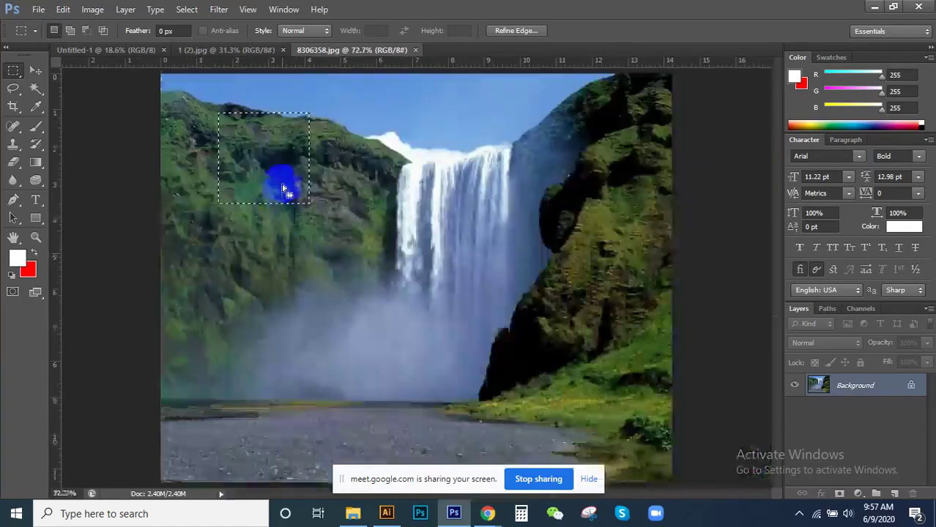
scroll(282, 184, up, 1)
scroll(292, 208, down, 1)
click(286, 200)
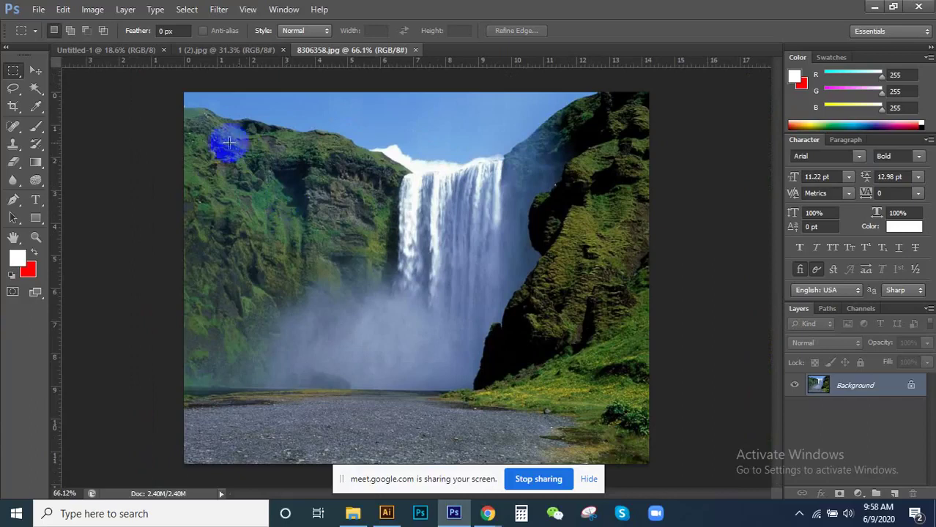
mouse_move(210, 138)
mouse_down()
mouse_move(271, 241)
mouse_move(310, 251)
mouse_up()
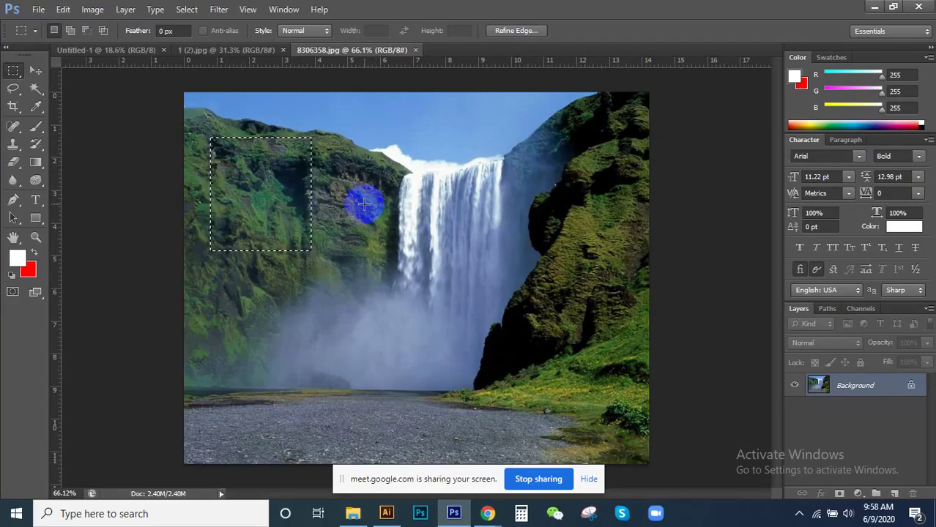
click(350, 142)
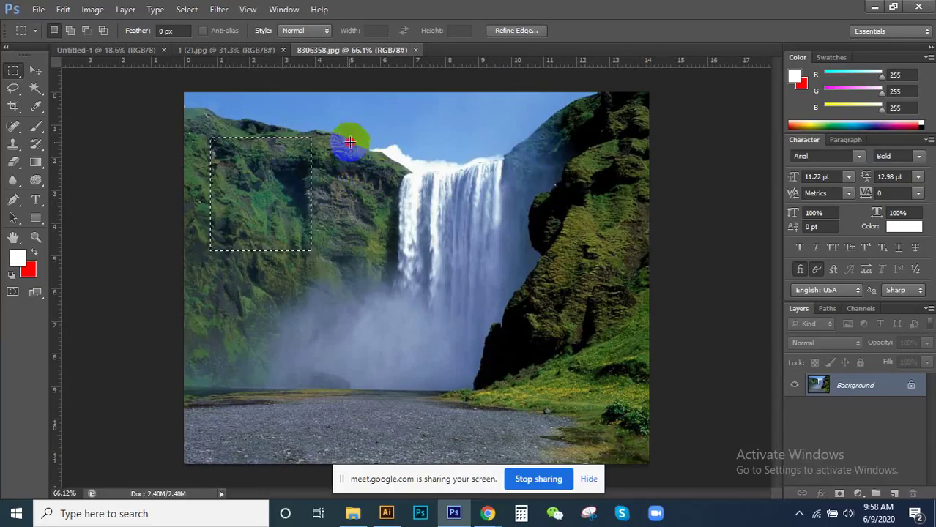
drag(350, 142, 423, 254)
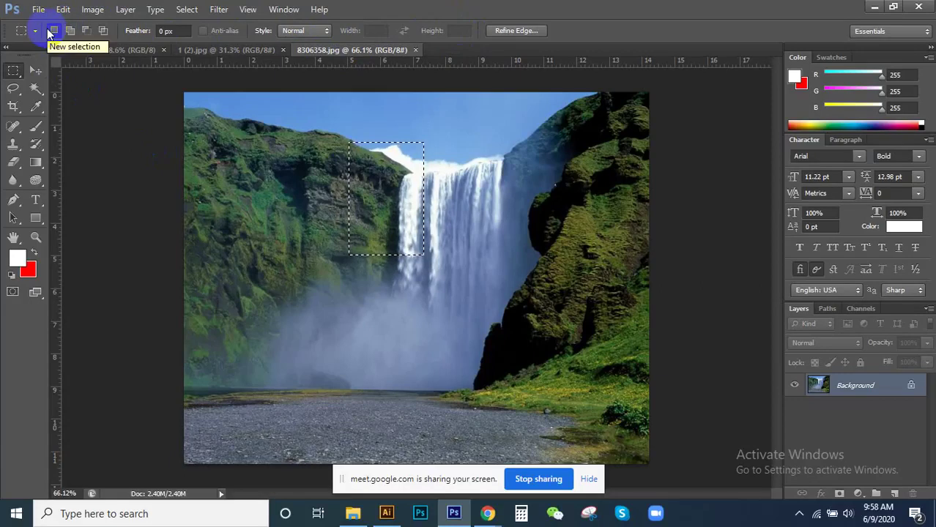
Step: Draw trial rectangles over the right cliff and the upper waterfall
drag(376, 147, 539, 240)
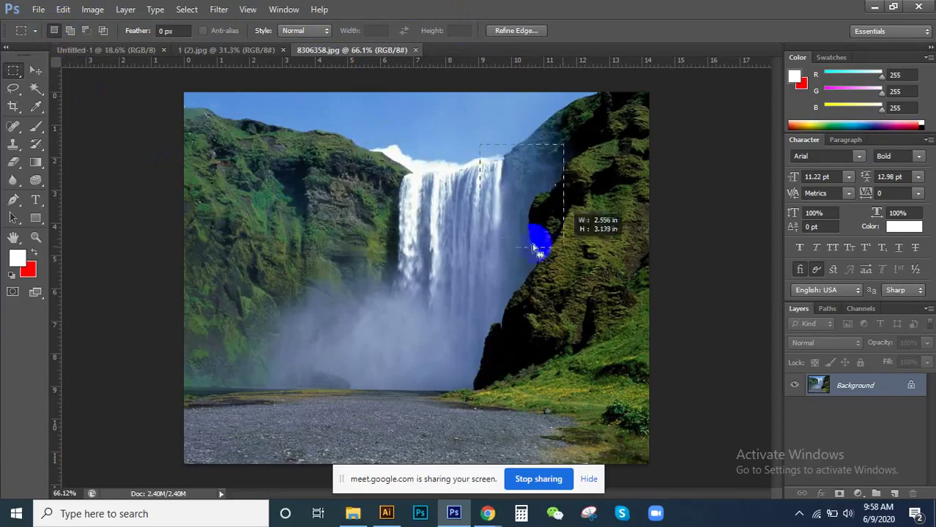
mouse_move(320, 218)
mouse_down()
mouse_move(380, 292)
mouse_move(605, 263)
mouse_up()
drag(240, 178, 345, 282)
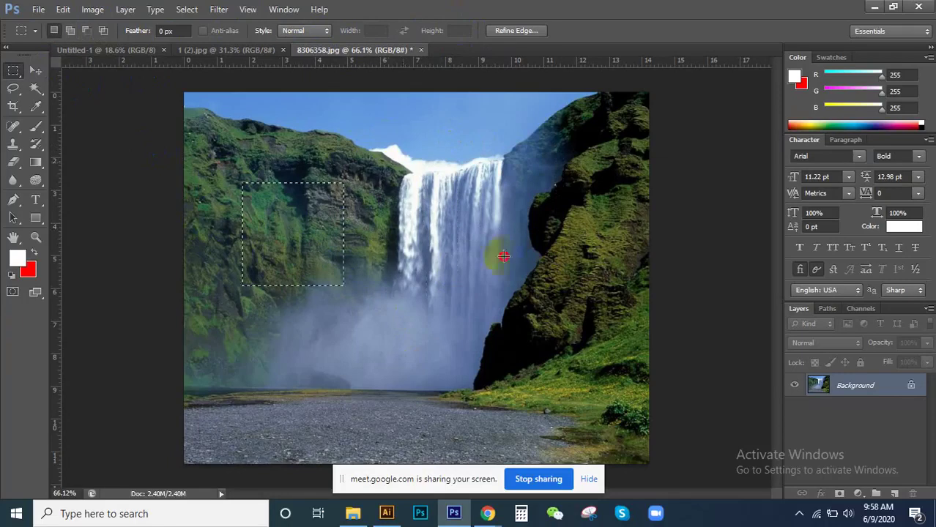
drag(402, 162, 519, 268)
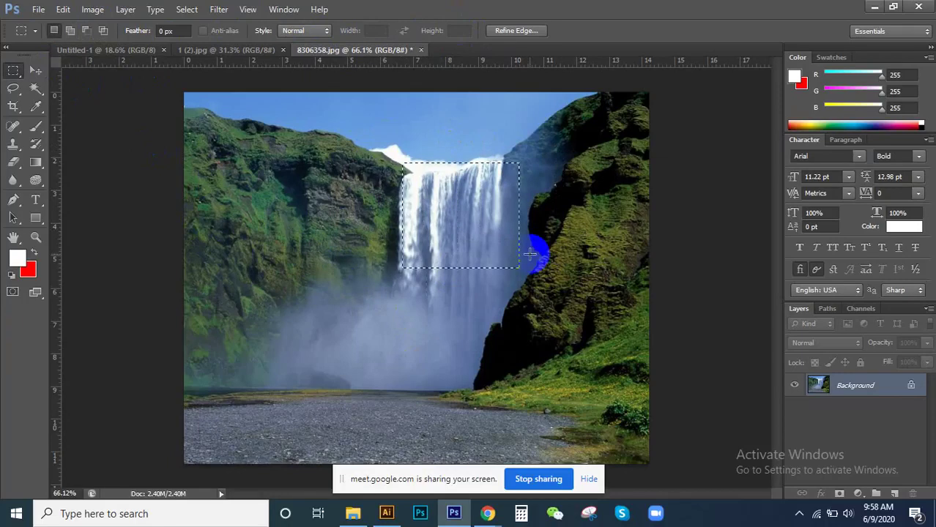
Step: Switch to Add to selection, select the left cliff face and add the upper waterfall
click(71, 34)
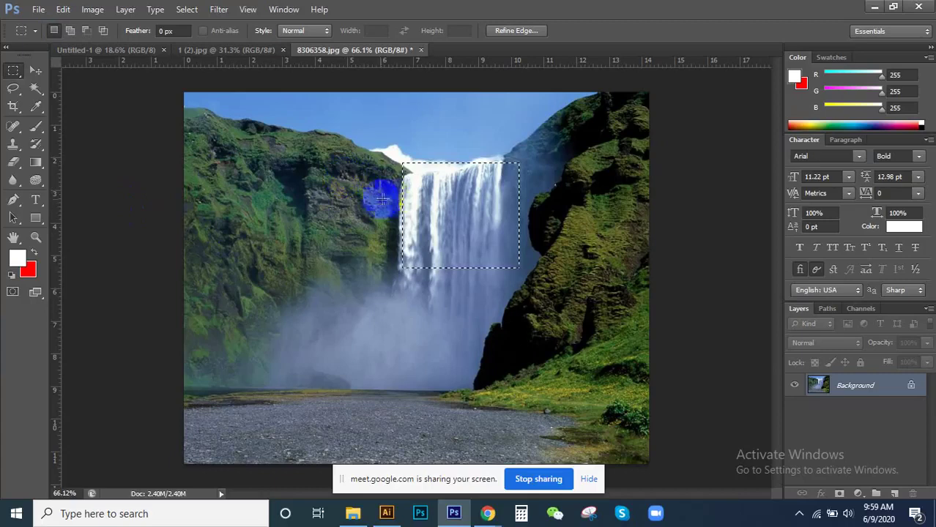
drag(257, 143, 324, 243)
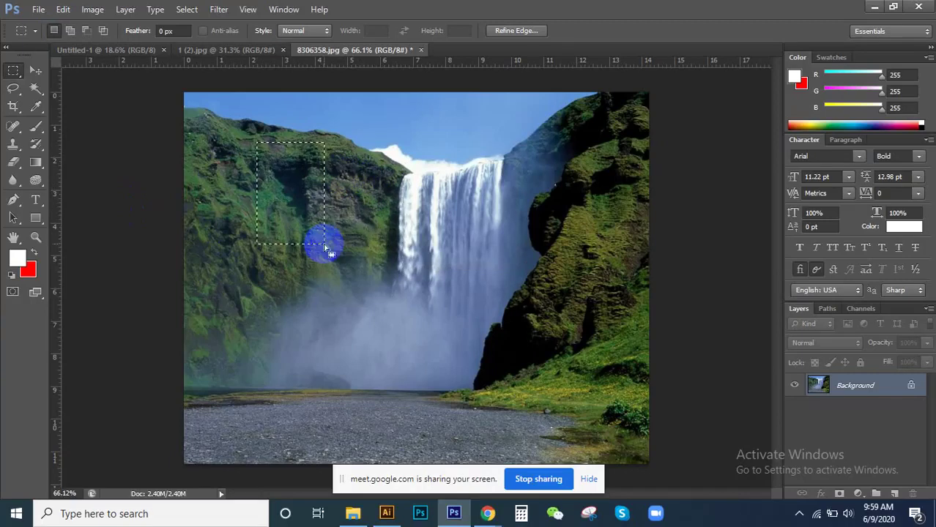
click(70, 30)
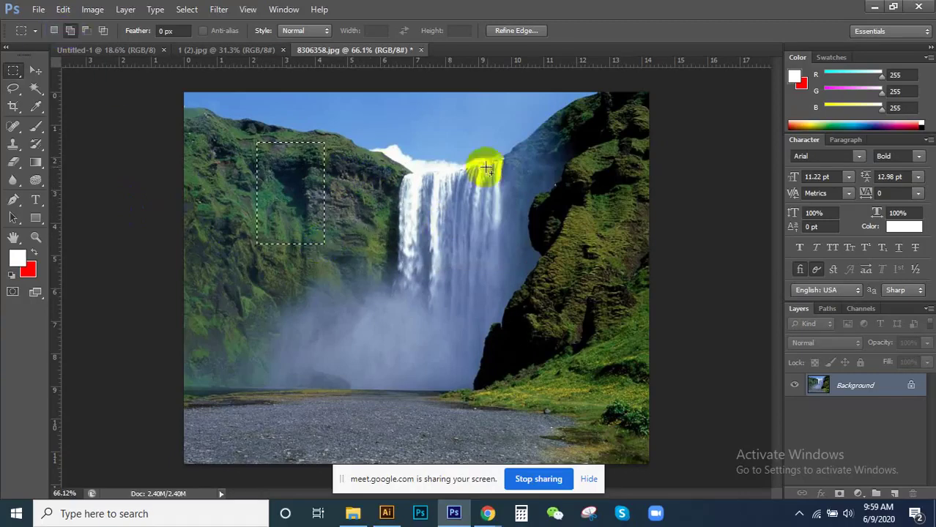
drag(420, 183, 477, 265)
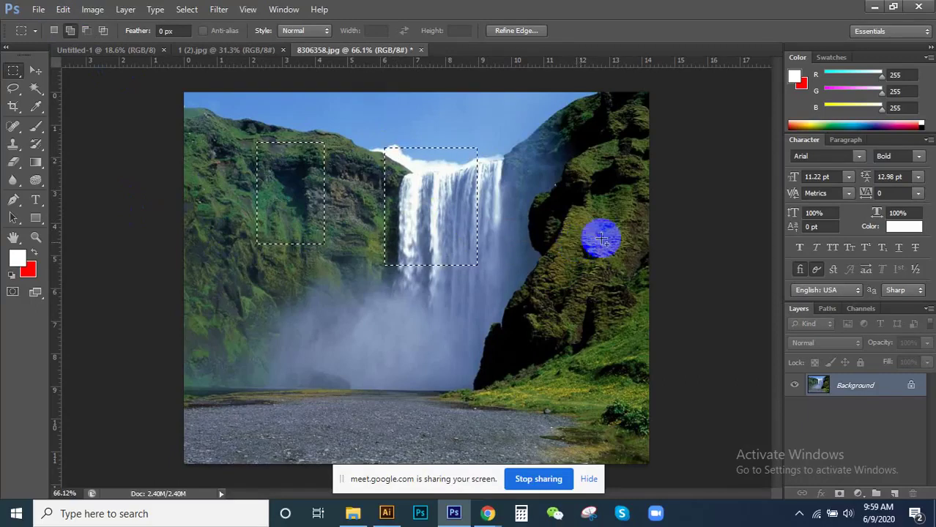
scroll(495, 260, up, 3)
scroll(495, 250, up, 2)
scroll(481, 278, down, 3)
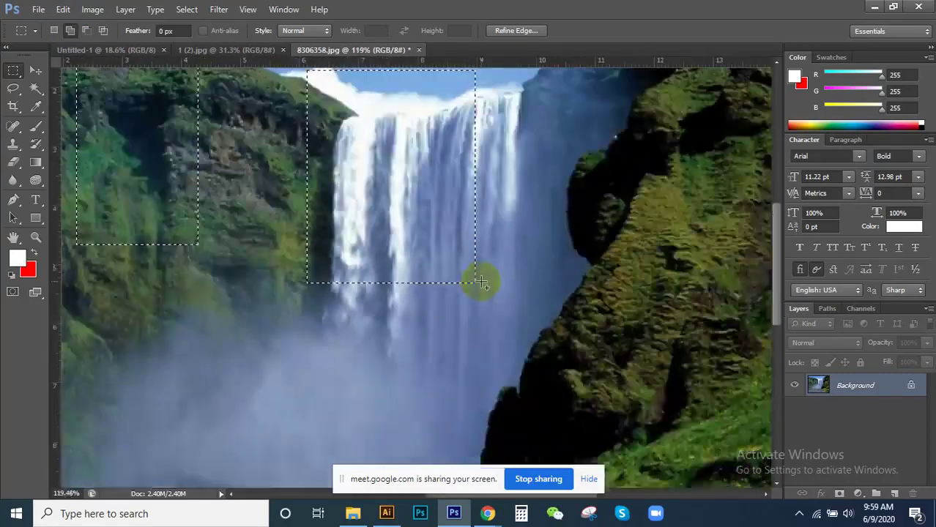
scroll(478, 277, down, 1)
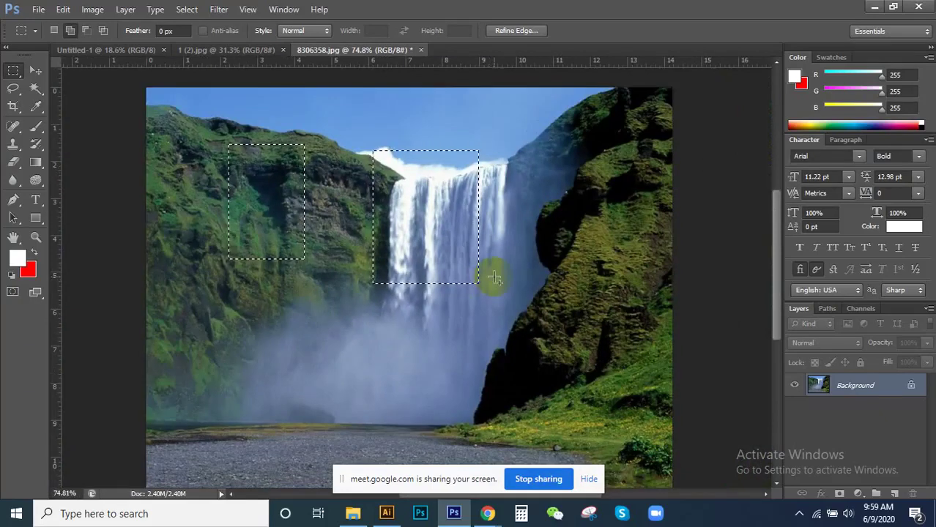
scroll(454, 293, up, 4)
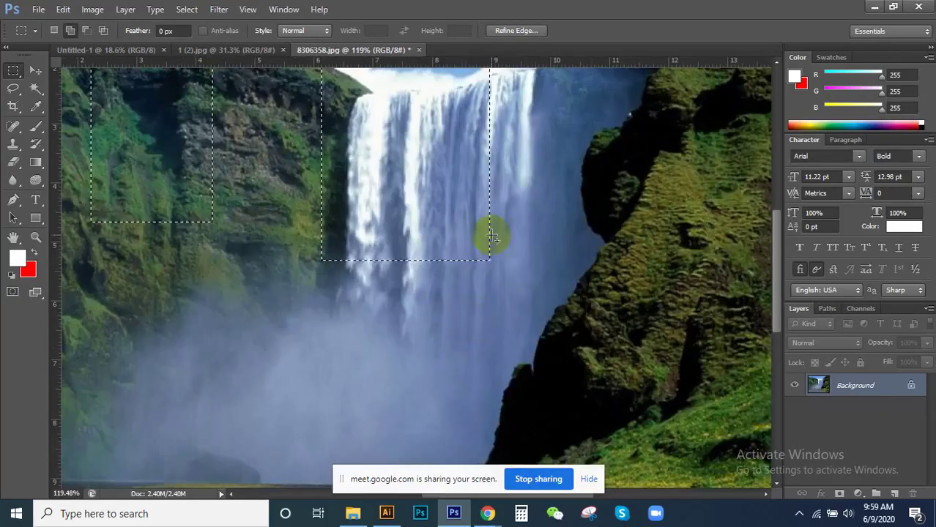
scroll(410, 313, up, 2)
scroll(421, 316, down, 2)
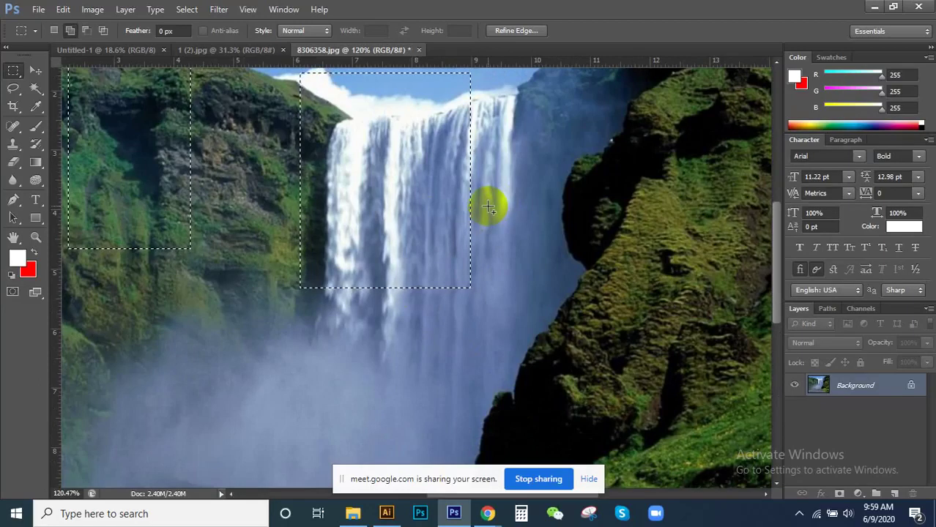
scroll(487, 205, down, 2)
Step: Add rectangles on the right cliff, in the mist and along the left cliff top
drag(535, 196, 602, 287)
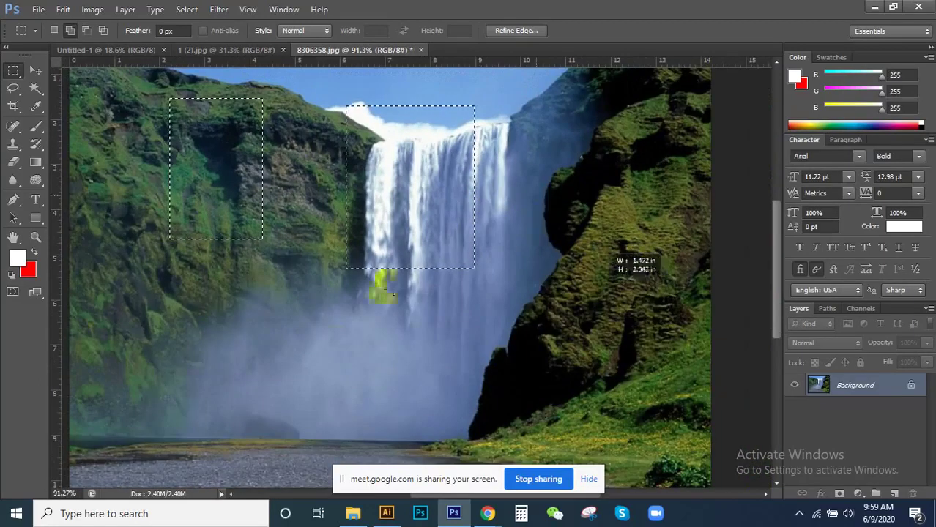
drag(102, 280, 172, 371)
drag(232, 248, 288, 325)
drag(219, 299, 262, 386)
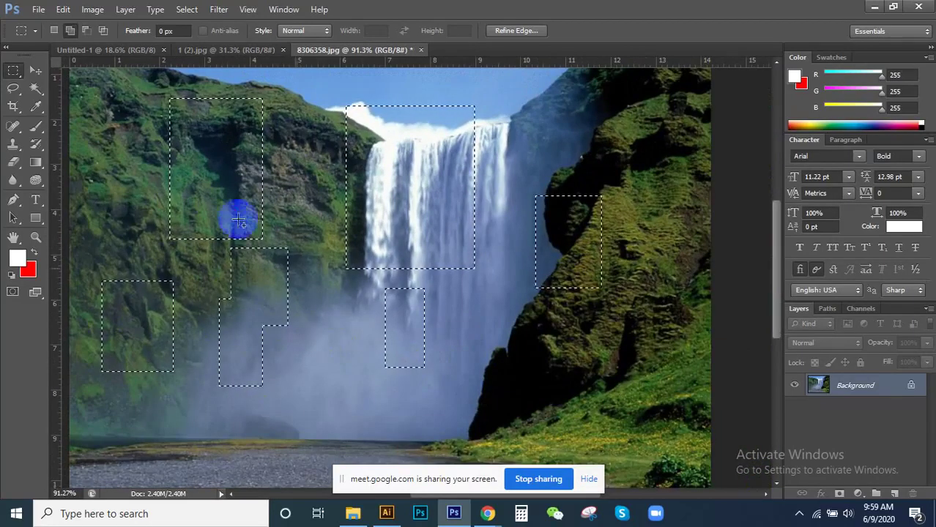
drag(385, 289, 424, 368)
drag(232, 210, 325, 399)
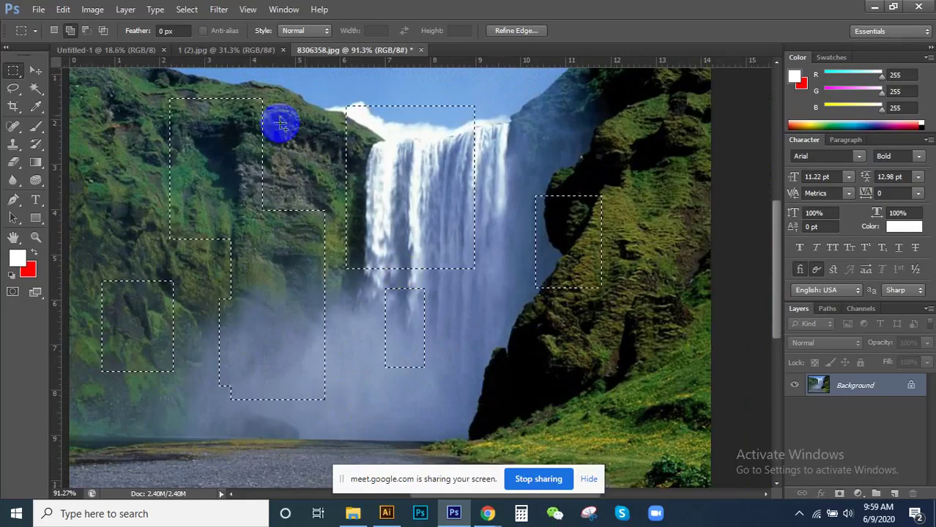
drag(202, 107, 395, 198)
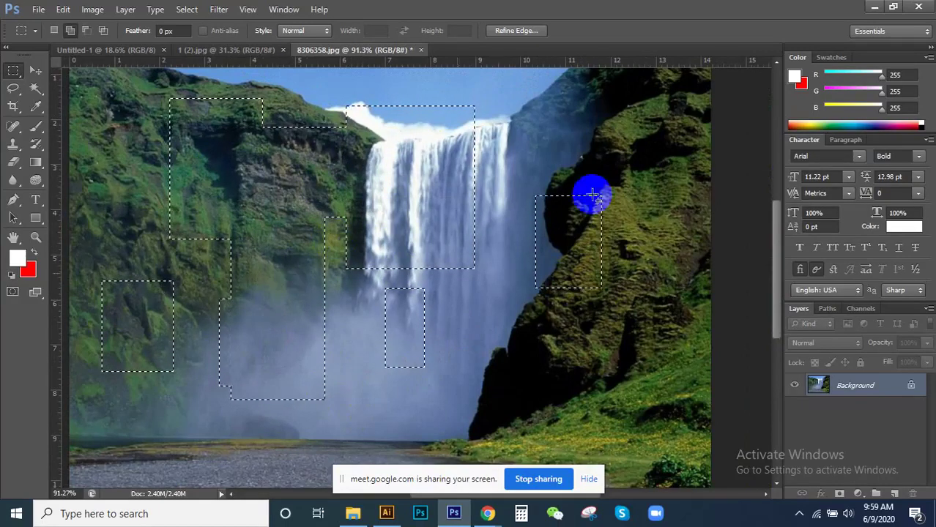
Step: Add top-right, bottom-right and lower-waterfall rectangles, joining everything into one large selection
scroll(595, 180, down, 2)
drag(595, 180, 585, 222)
drag(537, 317, 583, 372)
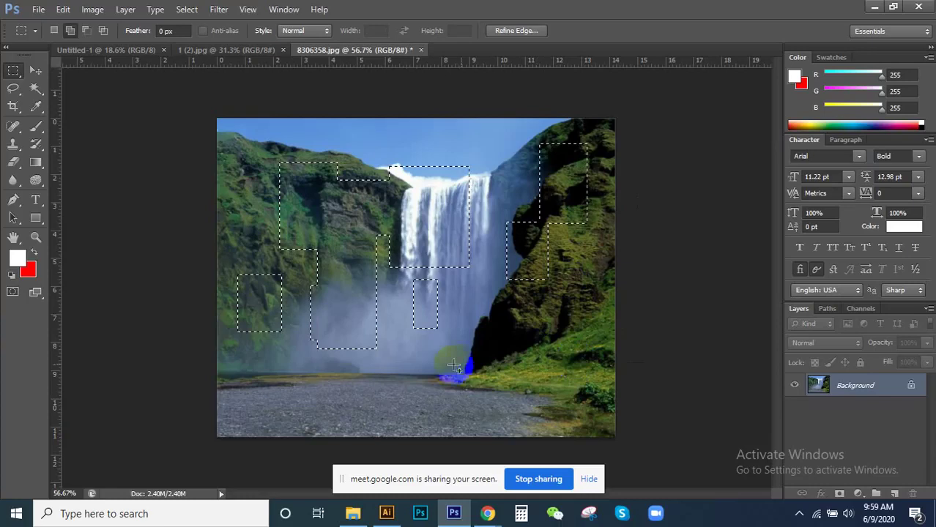
drag(457, 366, 522, 415)
drag(404, 245, 538, 355)
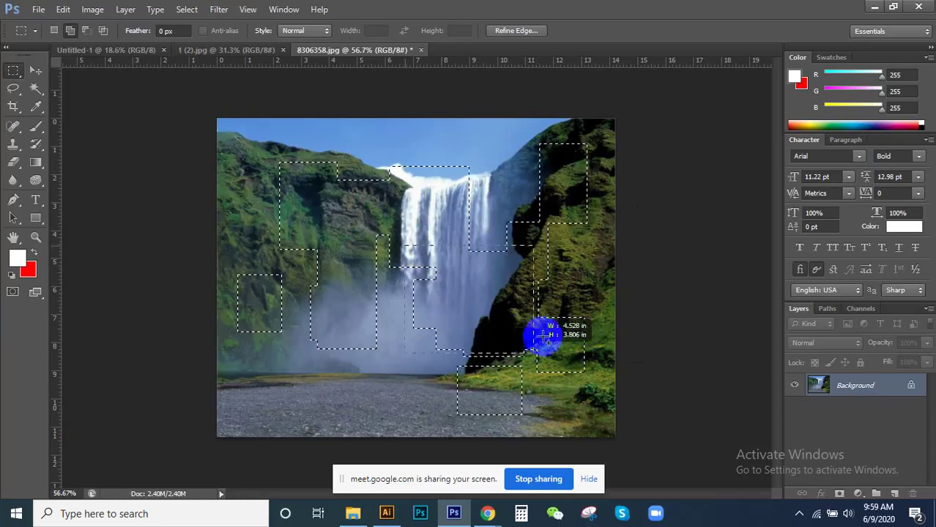
drag(383, 266, 555, 391)
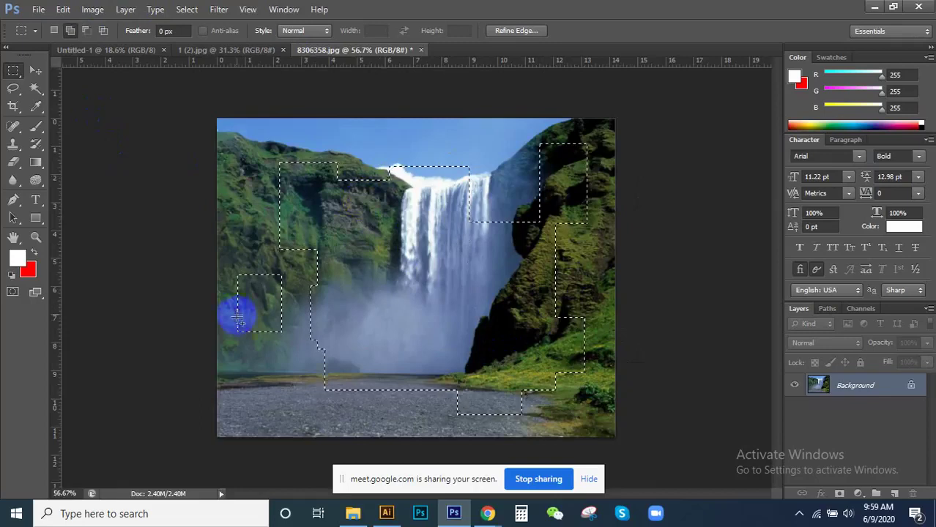
scroll(529, 273, up, 2)
scroll(571, 227, down, 1)
scroll(513, 191, up, 3)
scroll(505, 176, down, 1)
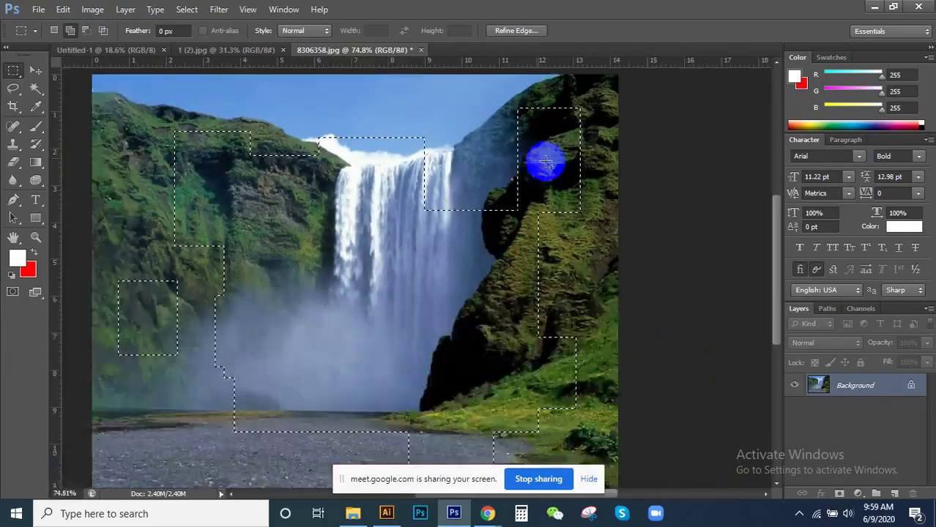
scroll(556, 180, up, 1)
scroll(585, 147, down, 2)
scroll(630, 117, up, 2)
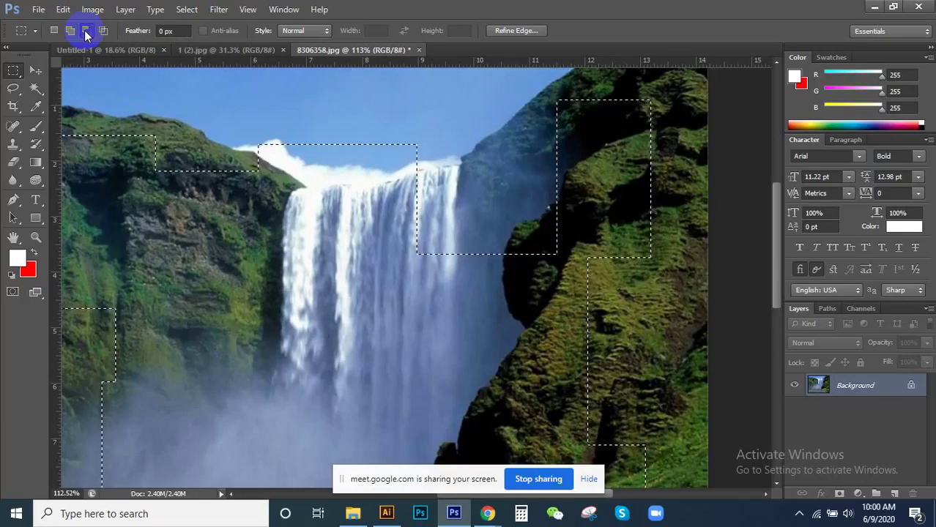
Step: Subtract the right-side strip and the waterfall area from the selection
scroll(448, 176, down, 2)
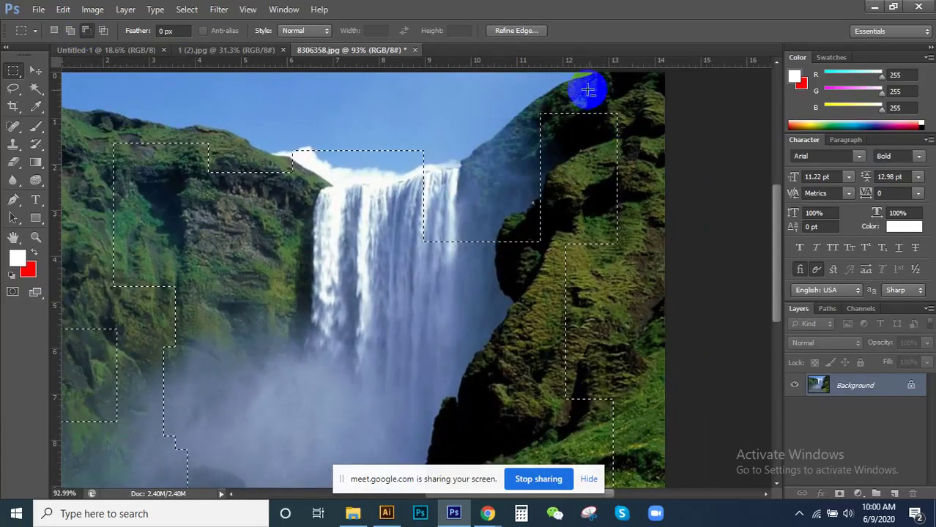
mouse_move(588, 90)
mouse_down()
mouse_move(651, 334)
mouse_move(521, 108)
mouse_move(618, 381)
mouse_up()
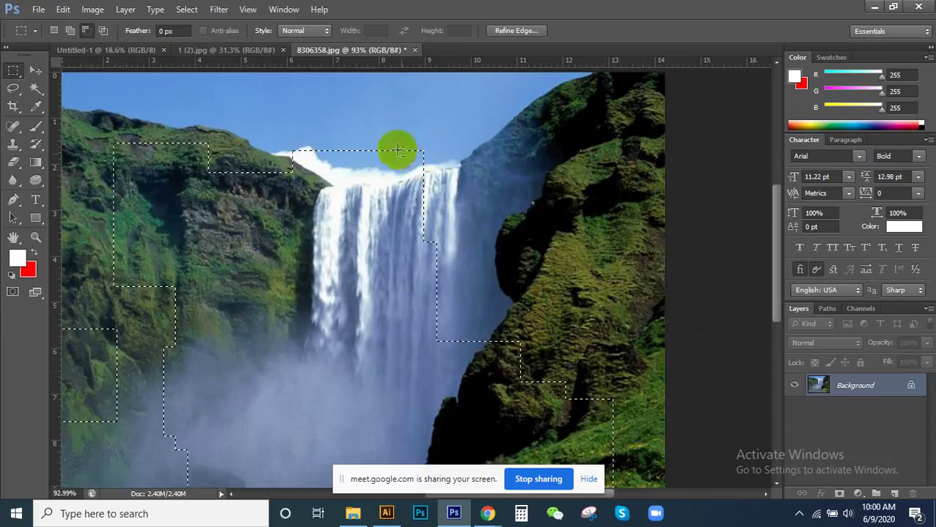
drag(366, 136, 534, 349)
drag(250, 129, 461, 333)
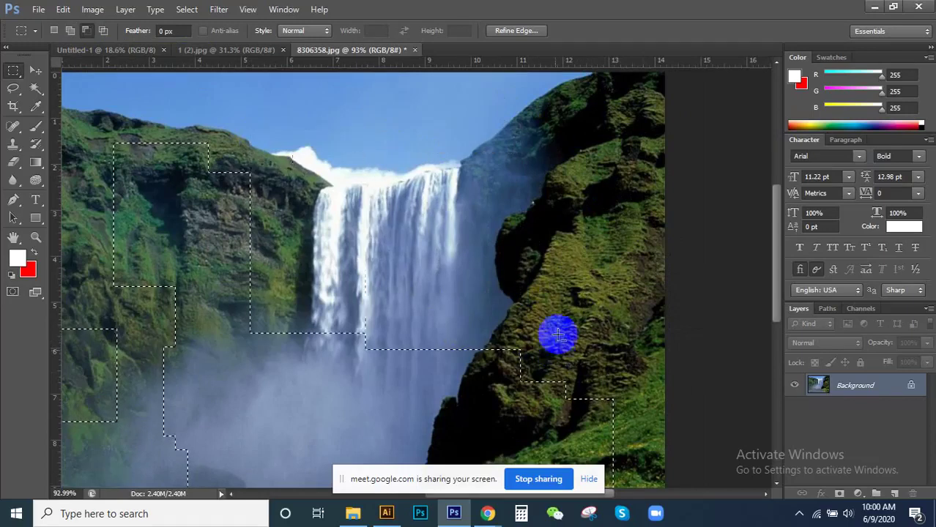
scroll(555, 330, down, 1)
drag(213, 136, 400, 349)
Step: Subtract the remaining selection and dismiss the 'No pixels were selected' warning
scroll(241, 282, down, 1)
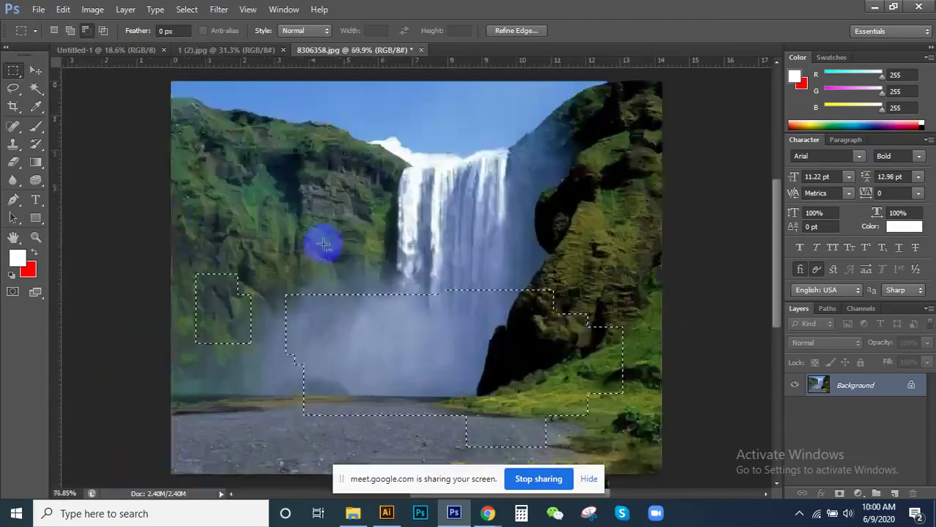
scroll(323, 241, down, 1)
drag(258, 339, 415, 417)
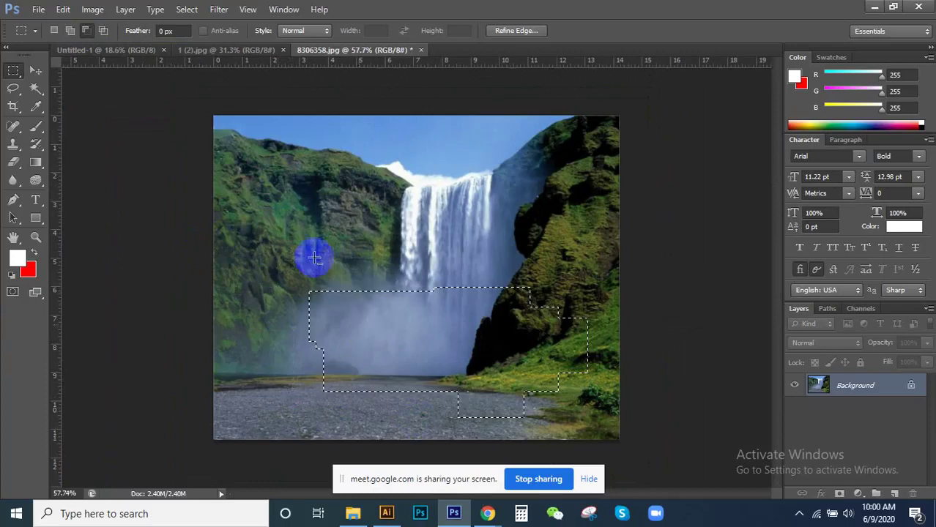
drag(312, 252, 603, 403)
drag(368, 302, 673, 489)
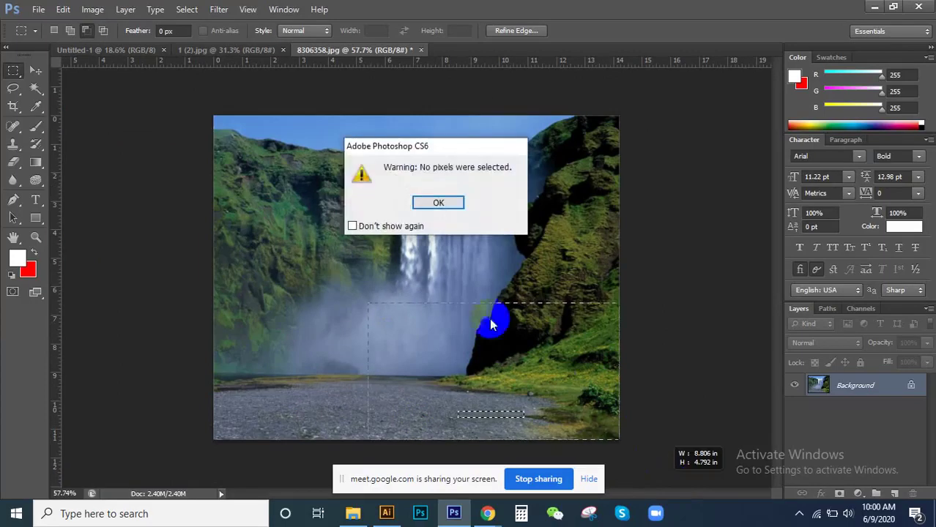
click(437, 202)
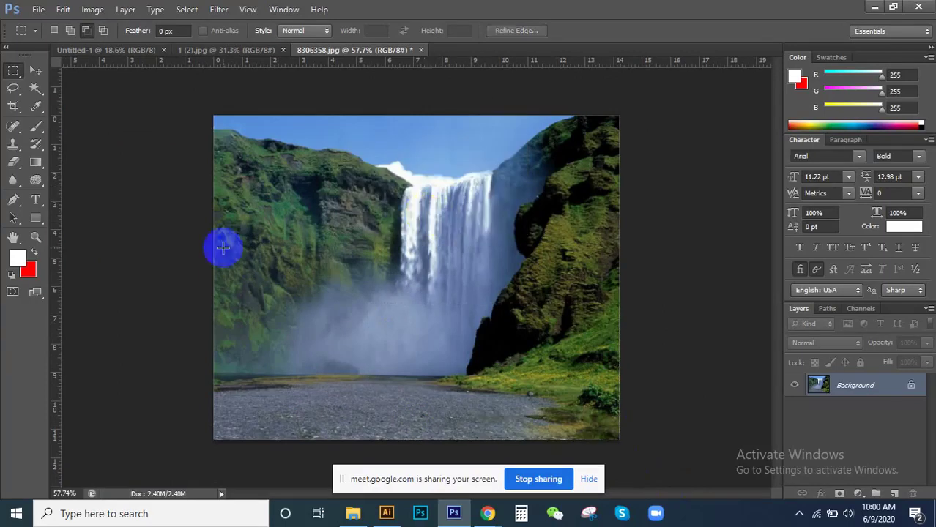
drag(221, 247, 222, 221)
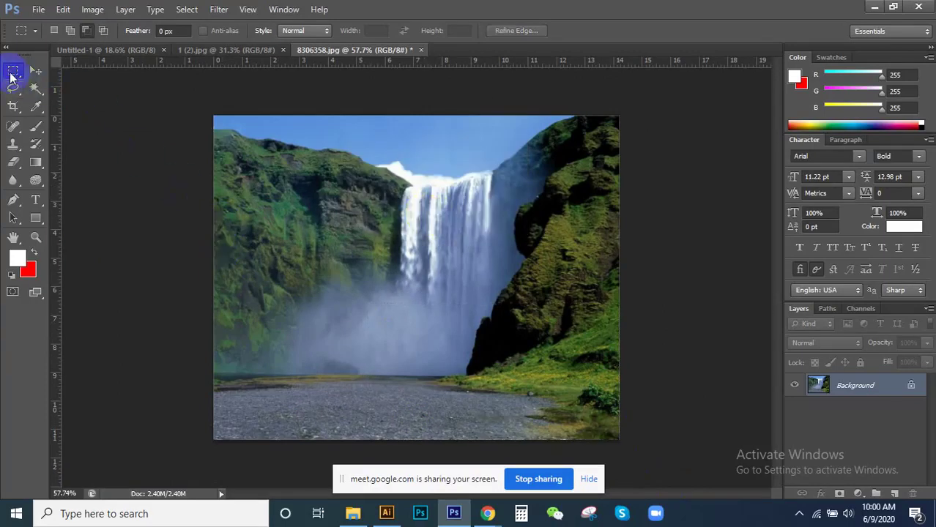
Step: In Add to selection mode, marquee three rectangles: left cliff, mist below, right cliff edge
drag(13, 70, 98, 79)
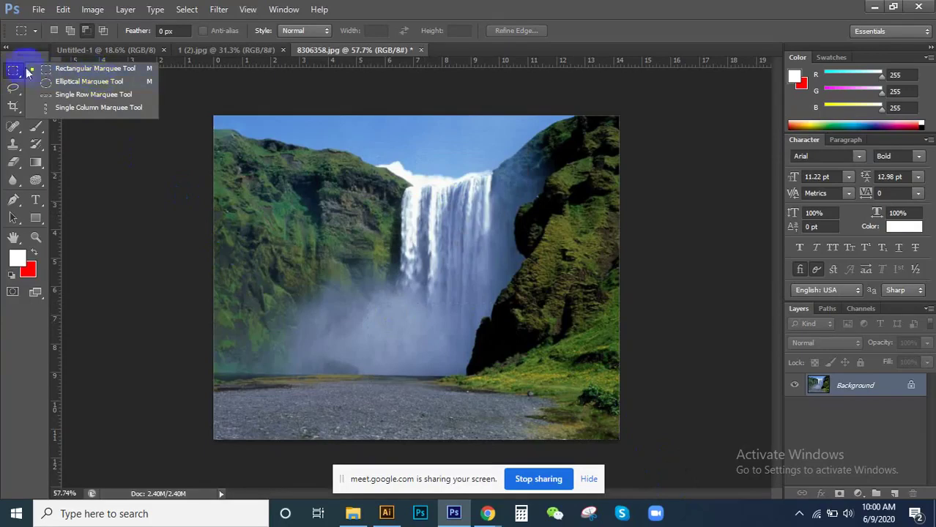
click(24, 68)
click(103, 32)
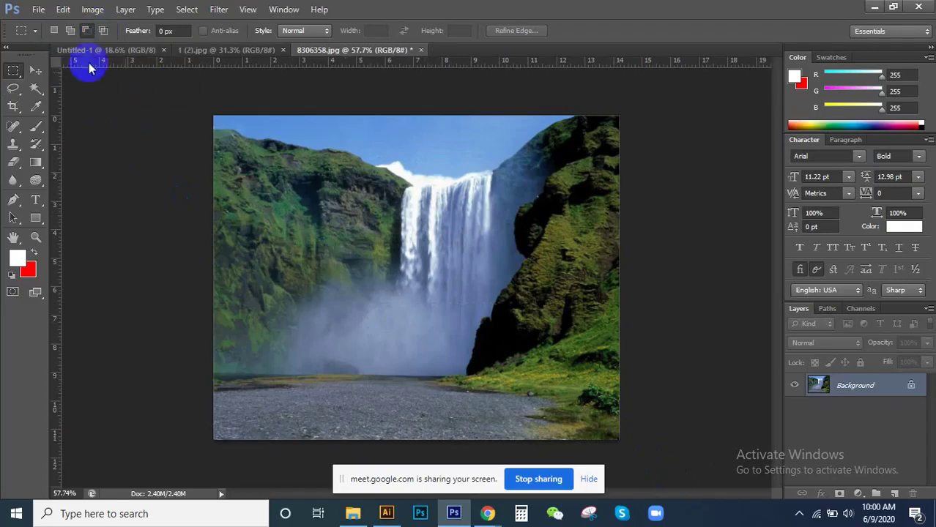
click(71, 33)
drag(296, 170, 425, 279)
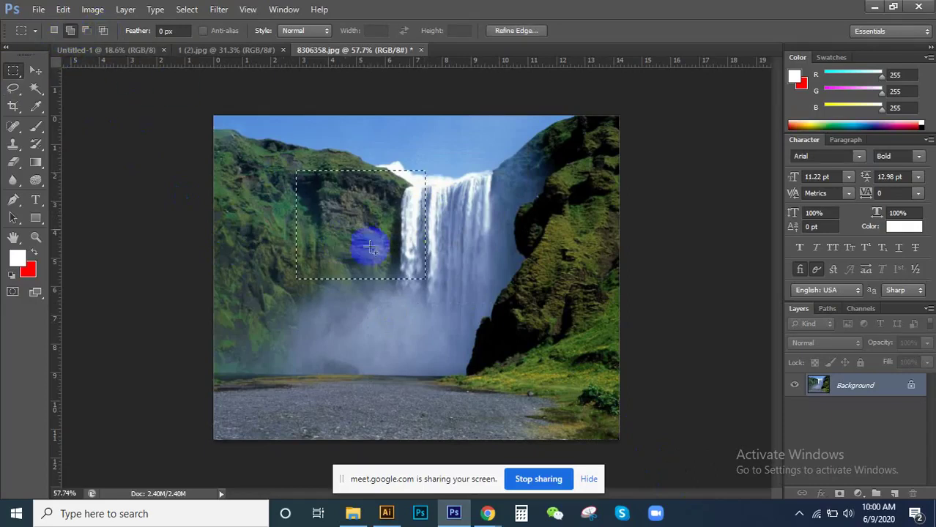
drag(296, 312, 428, 381)
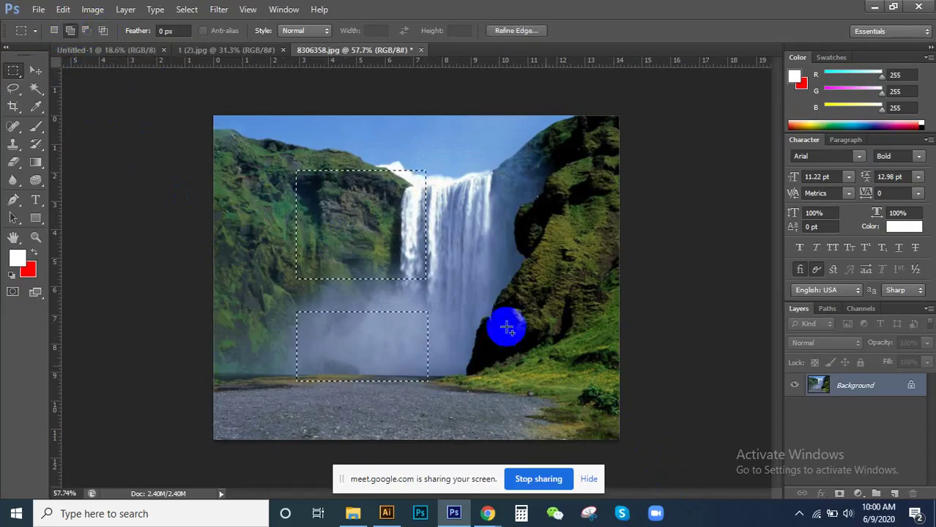
drag(449, 275, 543, 344)
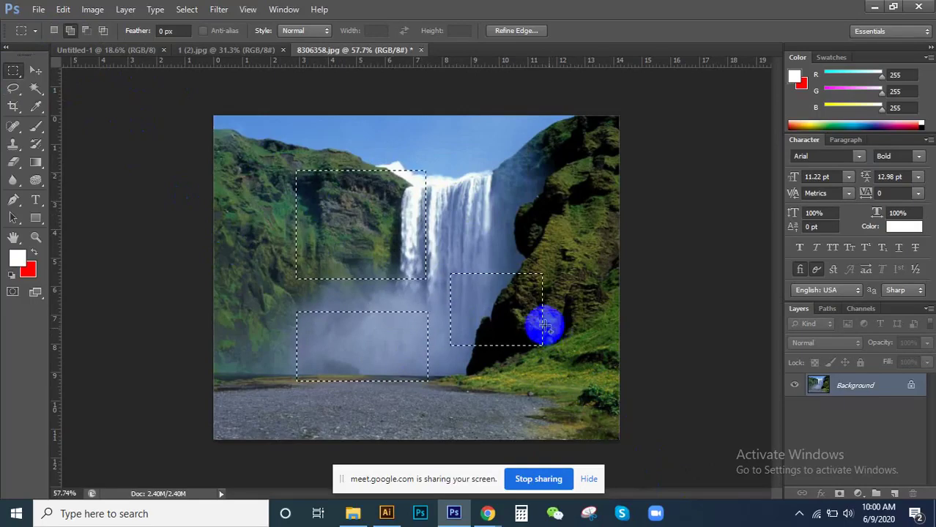
Step: Intersect a central rectangle across them, keeping only the three overlapping areas
scroll(459, 271, up, 3)
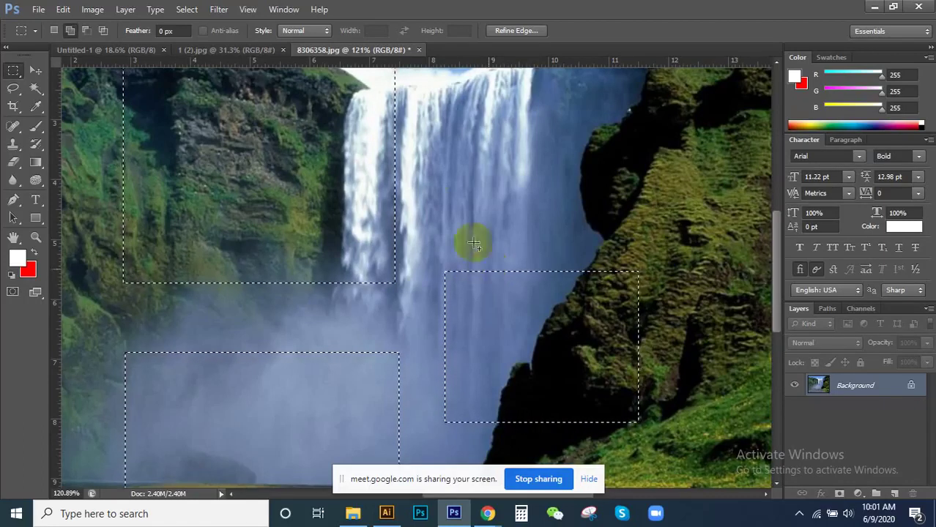
scroll(454, 227, down, 3)
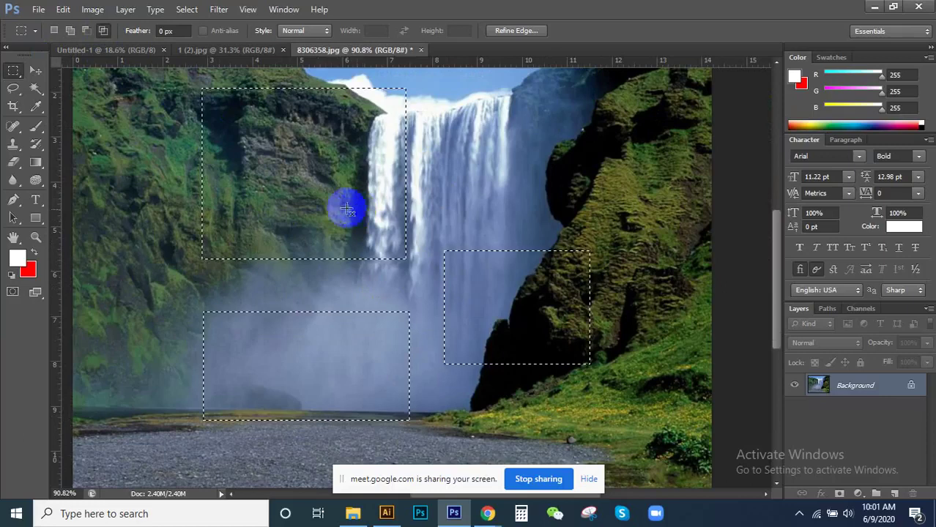
mouse_move(335, 199)
mouse_down()
mouse_move(481, 353)
mouse_move(487, 336)
mouse_move(494, 349)
mouse_up()
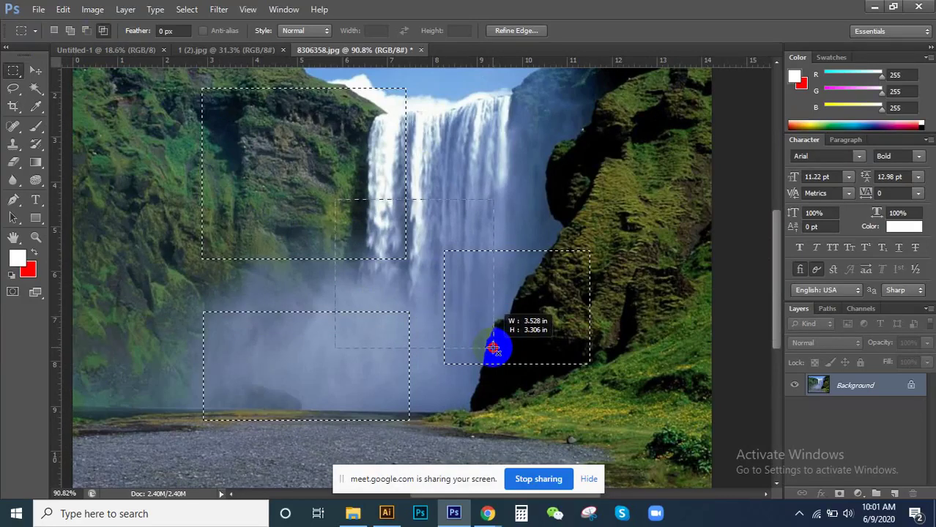
drag(495, 349, 497, 350)
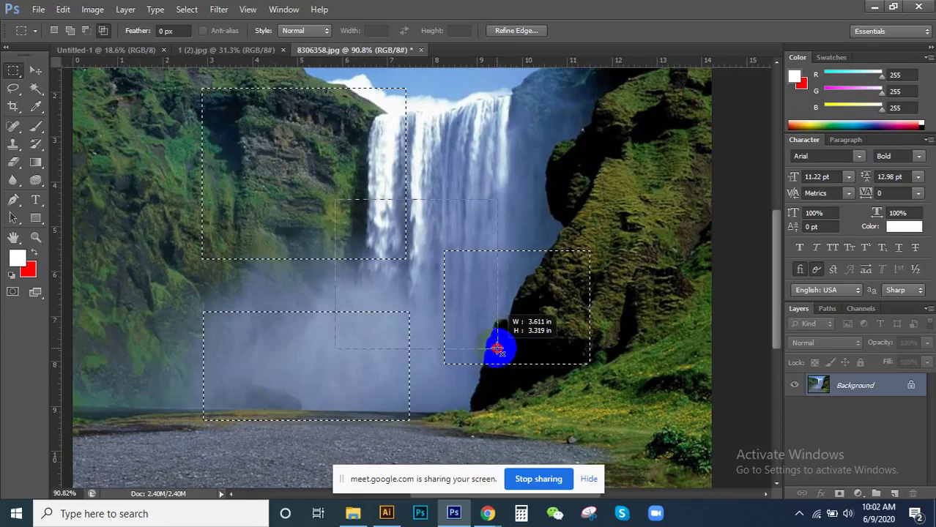
drag(497, 350, 497, 350)
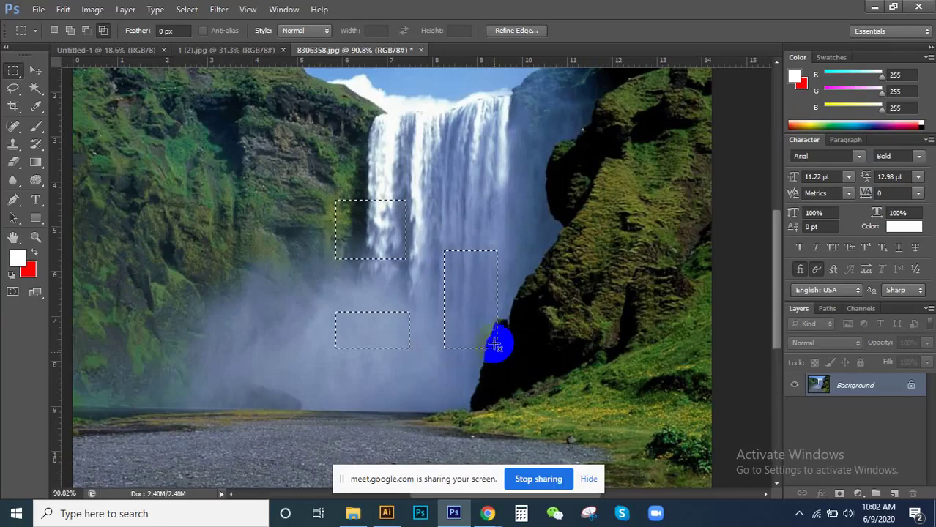
scroll(372, 309, down, 1)
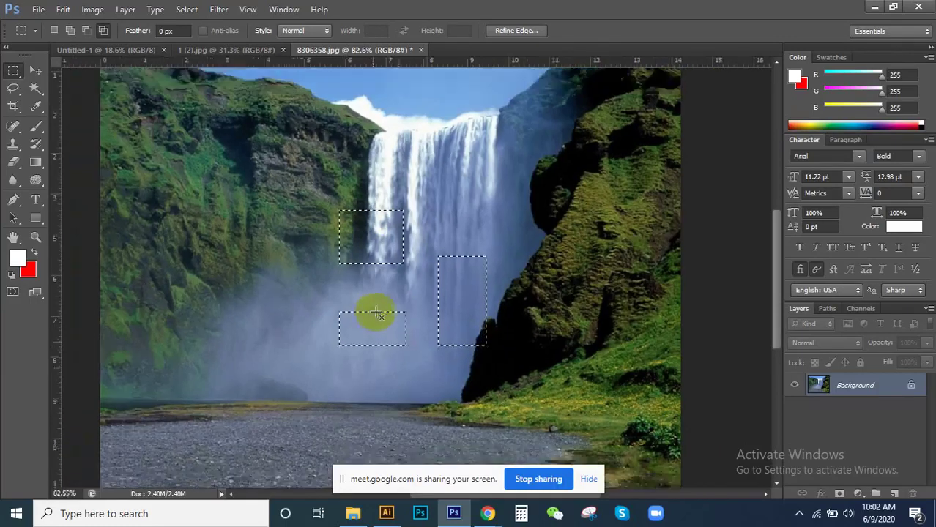
scroll(373, 310, down, 2)
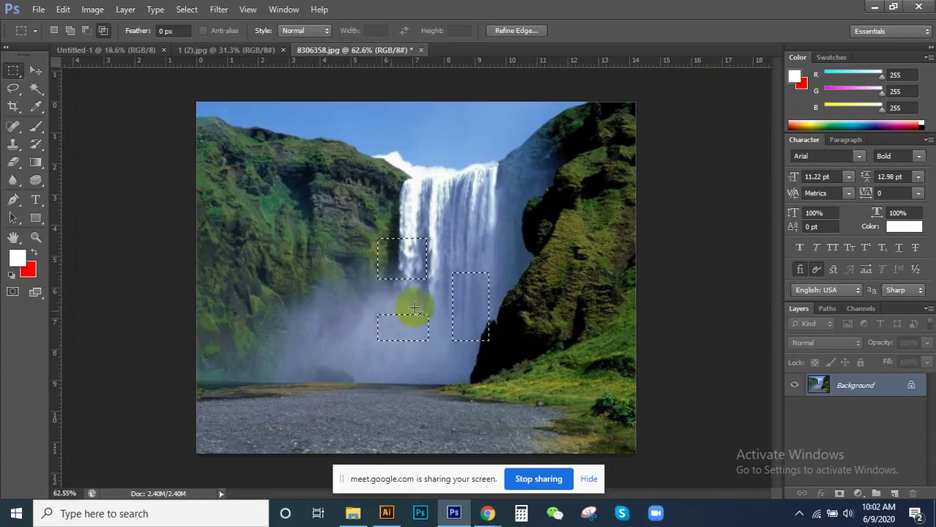
Step: Undo the intersection with Ctrl+Z and redraw an intersecting rectangle over the waterfall
scroll(412, 309, up, 1)
key(ctrl+z)
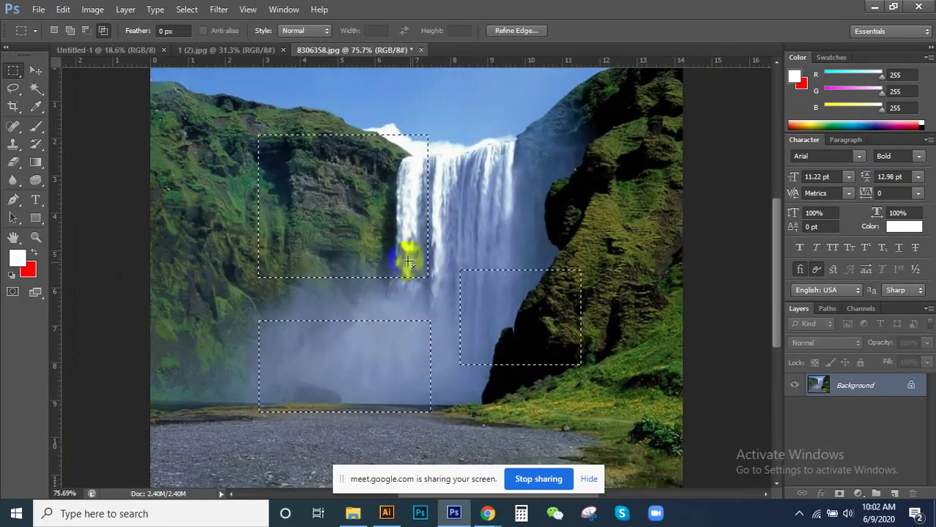
drag(386, 220, 392, 232)
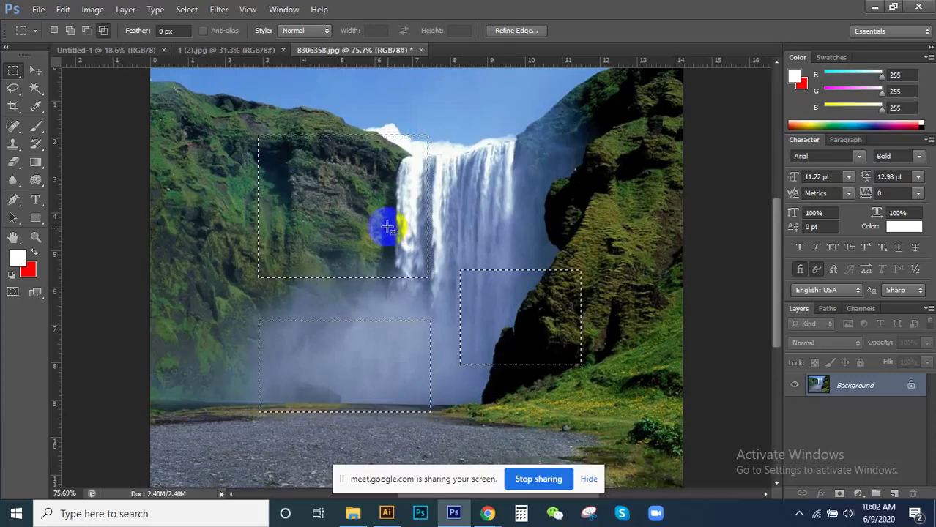
mouse_move(364, 211)
mouse_down()
mouse_move(509, 341)
mouse_move(499, 346)
mouse_up()
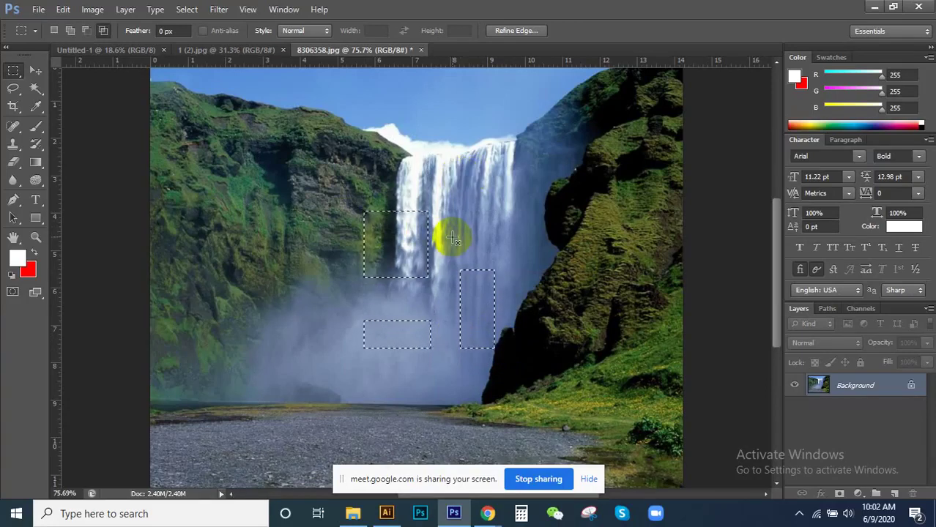
Step: Replace the selections with one small rectangle at the waterfall's left edge
click(308, 178)
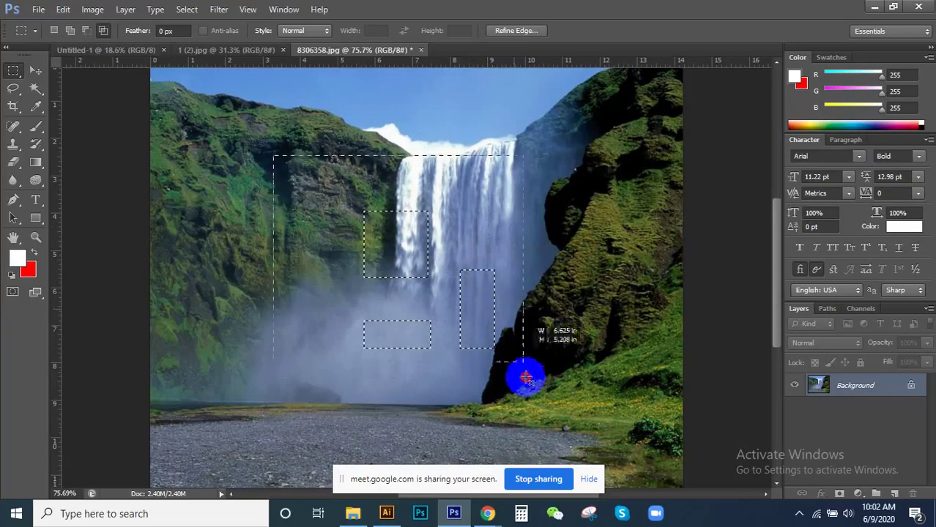
drag(308, 178, 522, 377)
drag(370, 213, 429, 257)
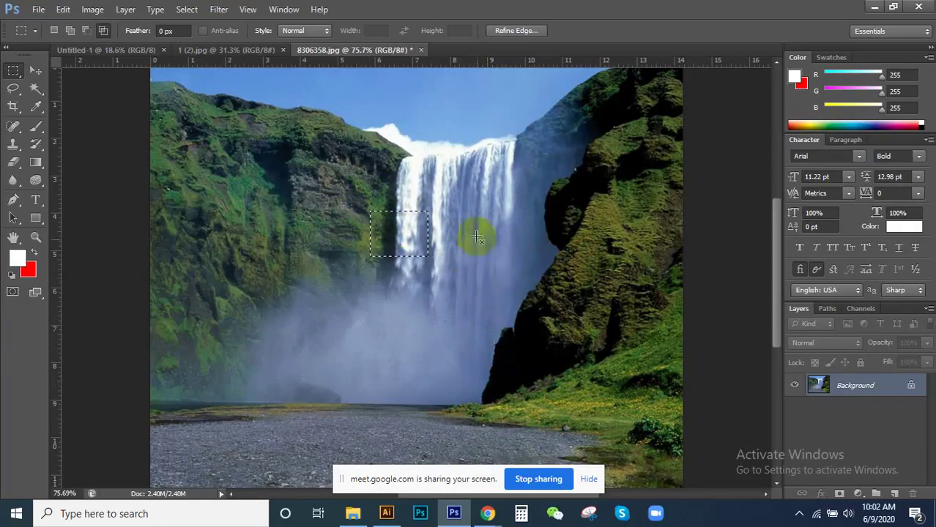
click(376, 224)
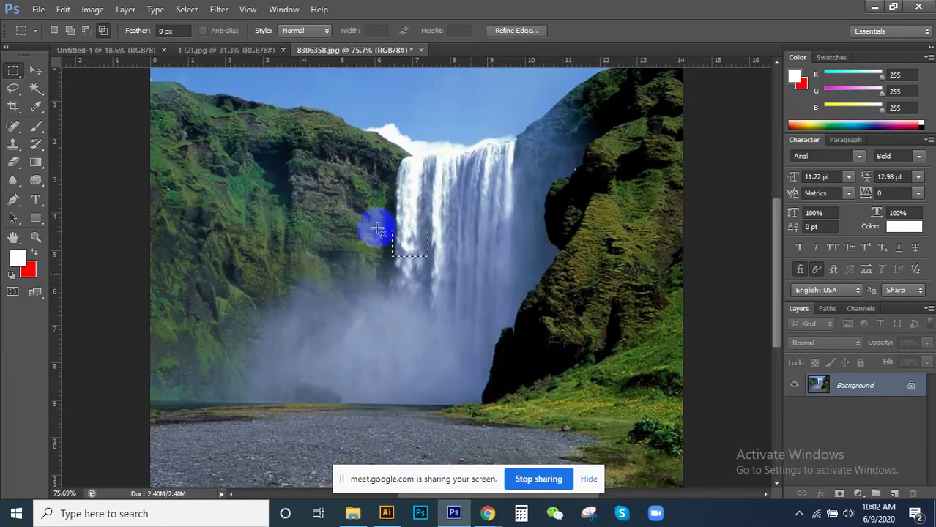
drag(403, 253, 406, 256)
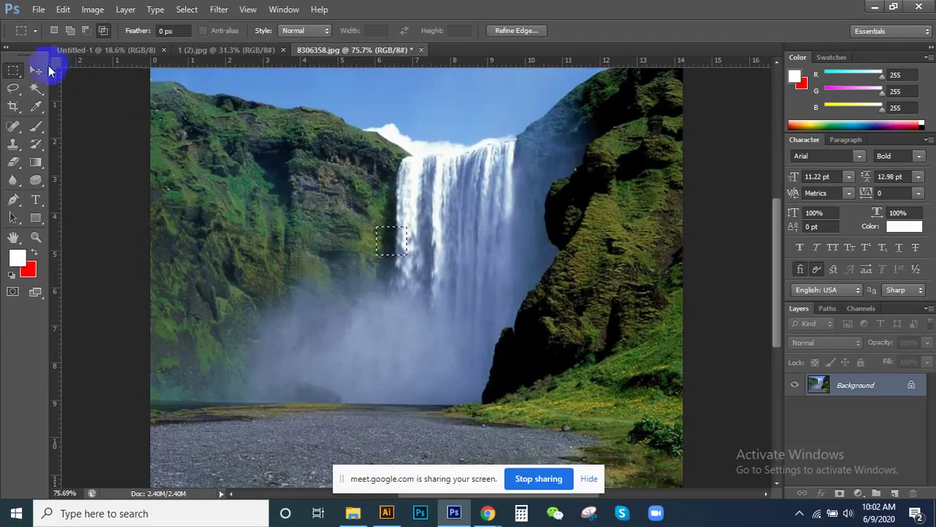
Step: Deselect the small rectangle and reset the marquee to New selection mode
click(373, 199)
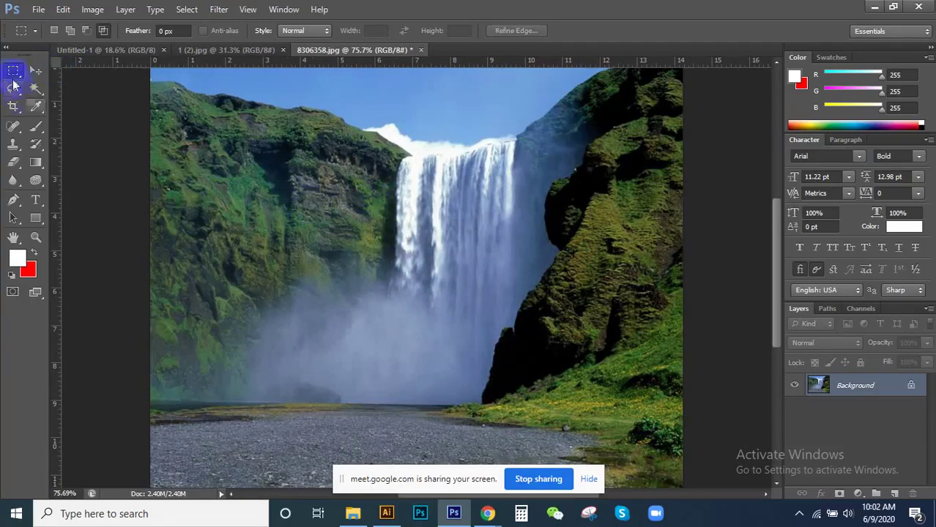
click(11, 71)
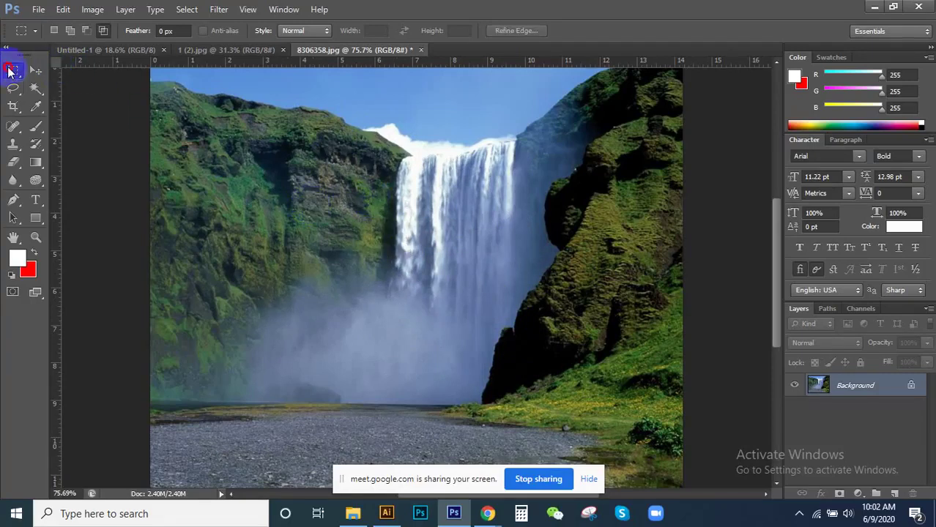
click(53, 30)
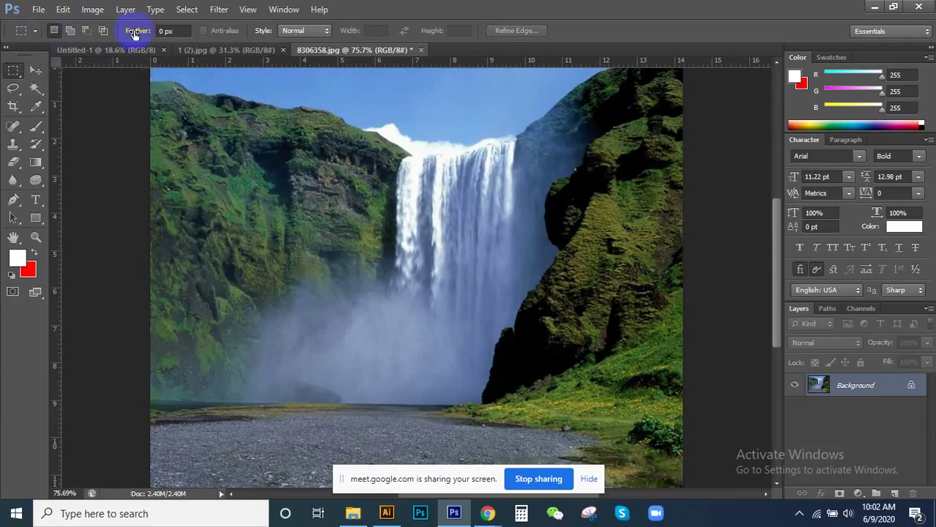
drag(132, 31, 137, 33)
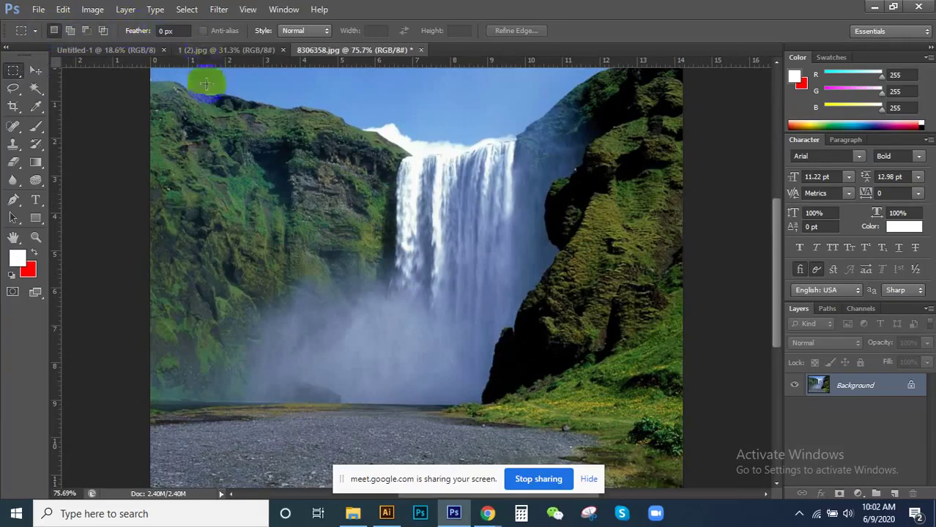
scroll(331, 169, down, 1)
scroll(332, 170, down, 2)
scroll(341, 107, up, 4)
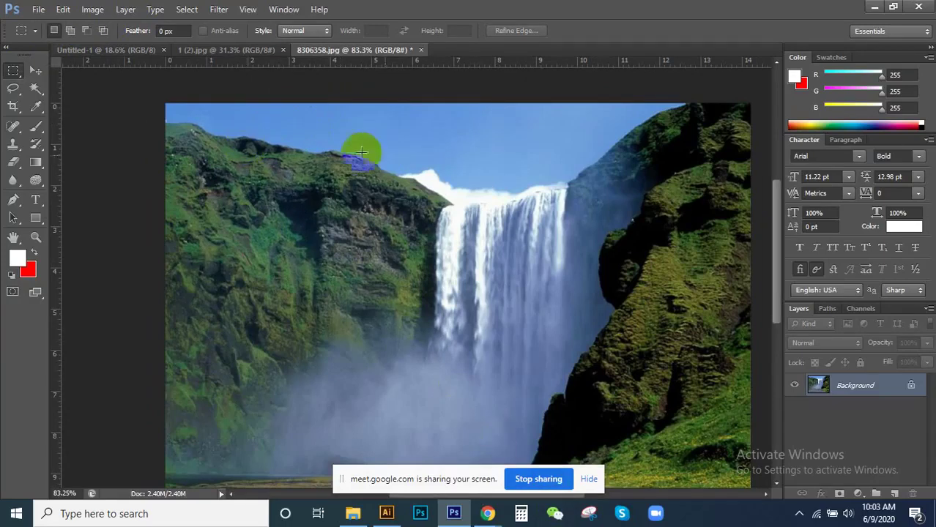
Step: Set the marquee's Feather amount to 0 px
click(162, 31)
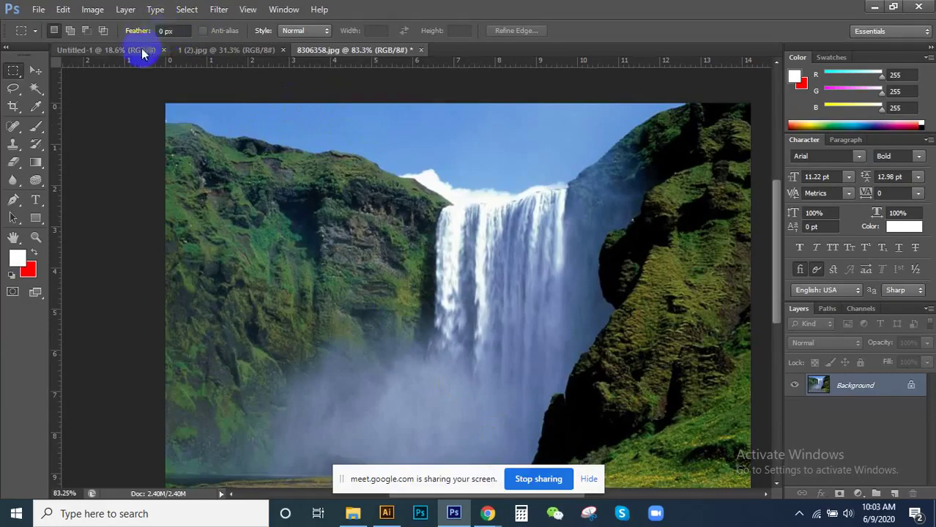
double_click(161, 31)
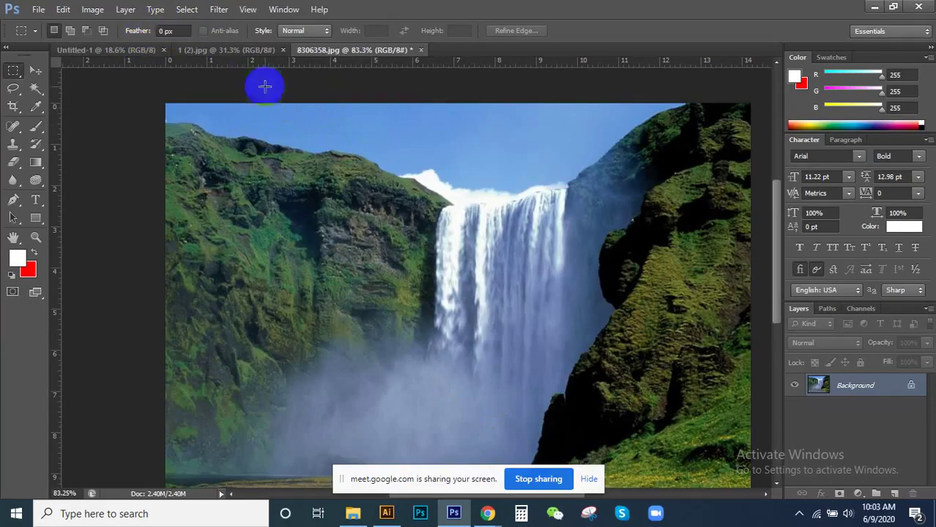
alt+scroll(381, 287, up, 3)
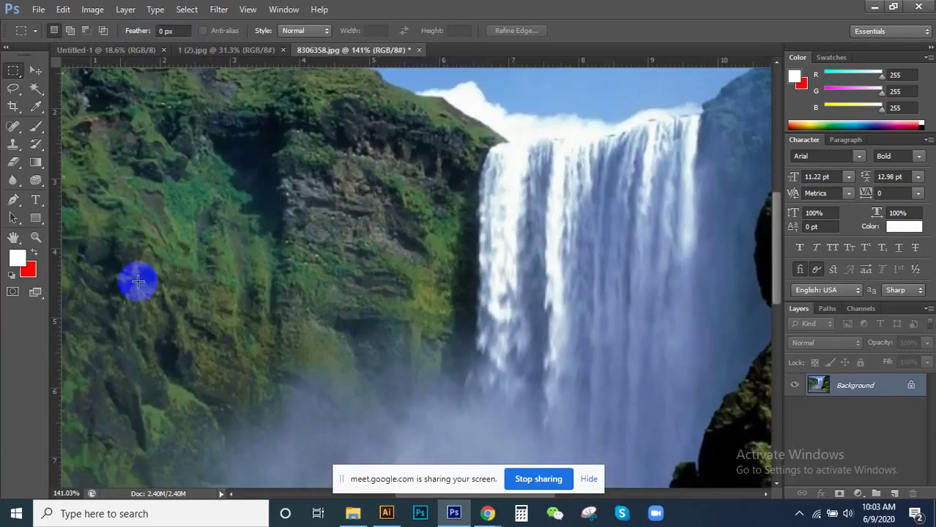
alt+scroll(157, 271, down, 1)
alt+scroll(388, 285, up, 2)
alt+scroll(388, 285, down, 2)
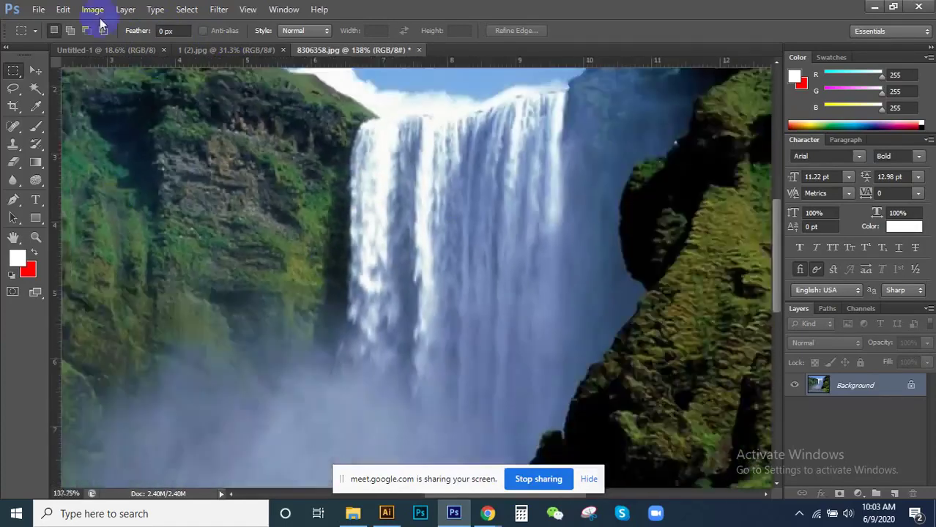
alt+scroll(455, 234, down, 1)
alt+scroll(534, 307, down, 1)
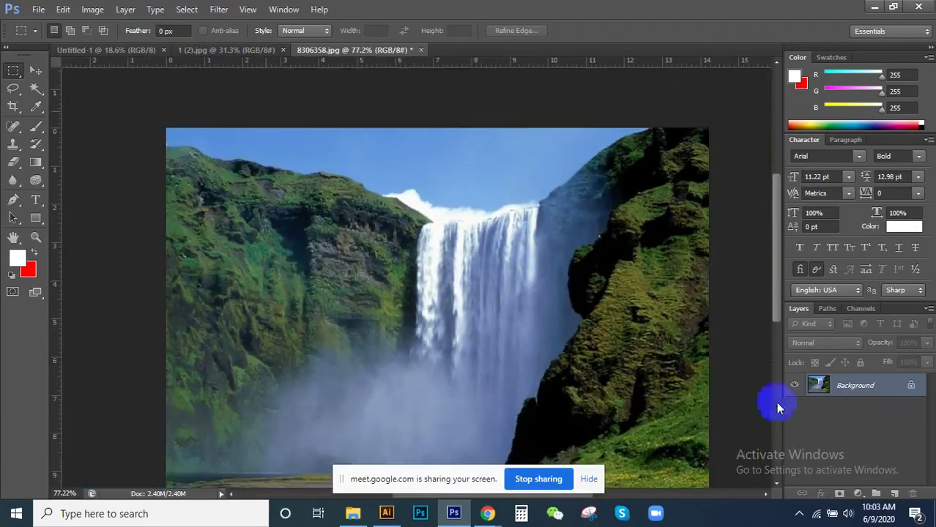
Step: Duplicate the waterfall photo onto a new Layer 1 with Ctrl+J
key(ctrl+j)
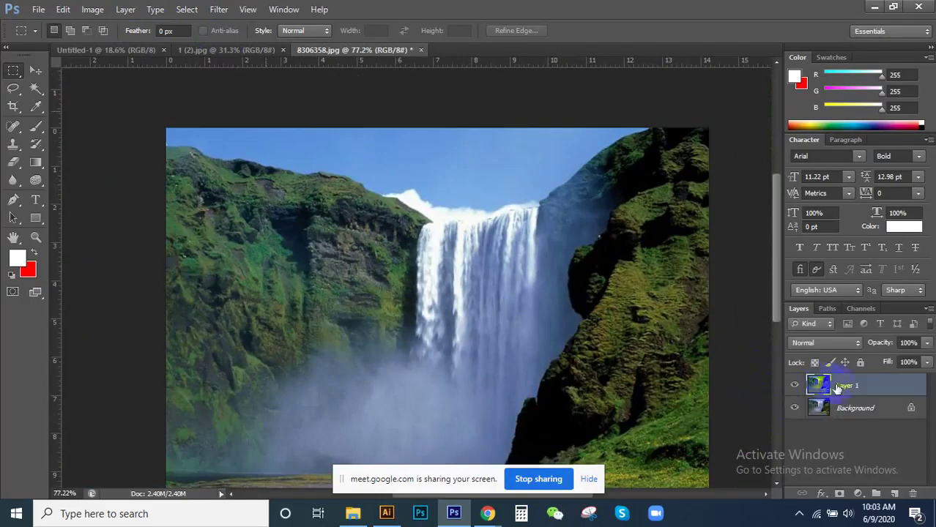
alt+scroll(428, 276, up, 2)
alt+scroll(495, 237, up, 1)
Step: Delete a hard-edged rectangle across the waterfall's left edge, with the Background layer hidden
drag(516, 237, 627, 334)
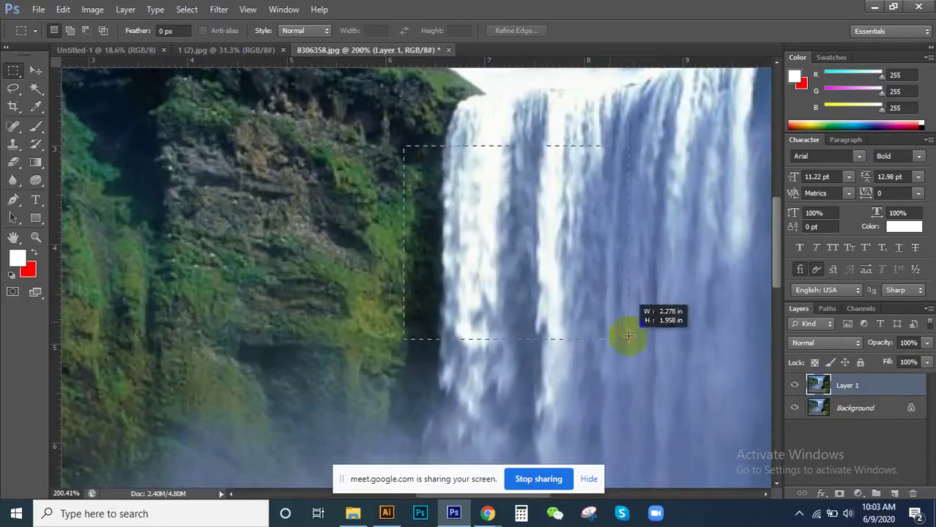
scroll(594, 172, up, 1)
click(794, 408)
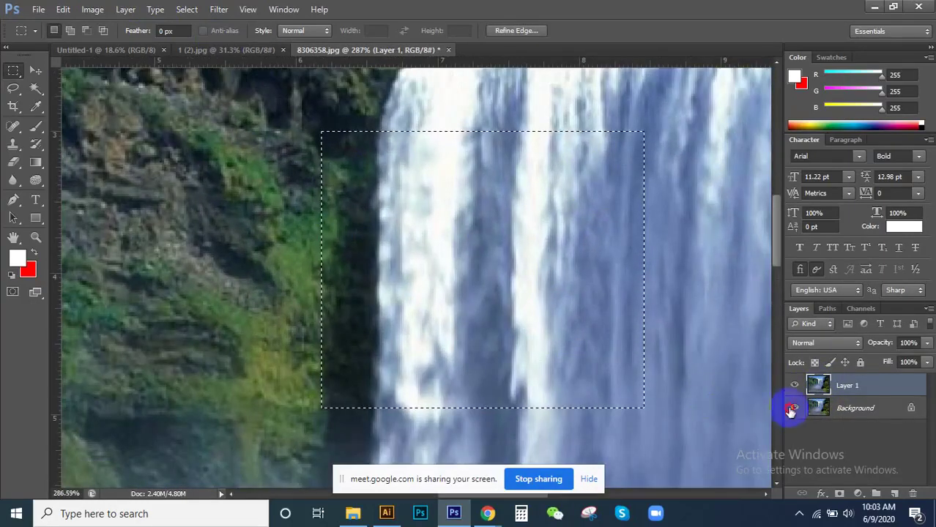
key(Delete)
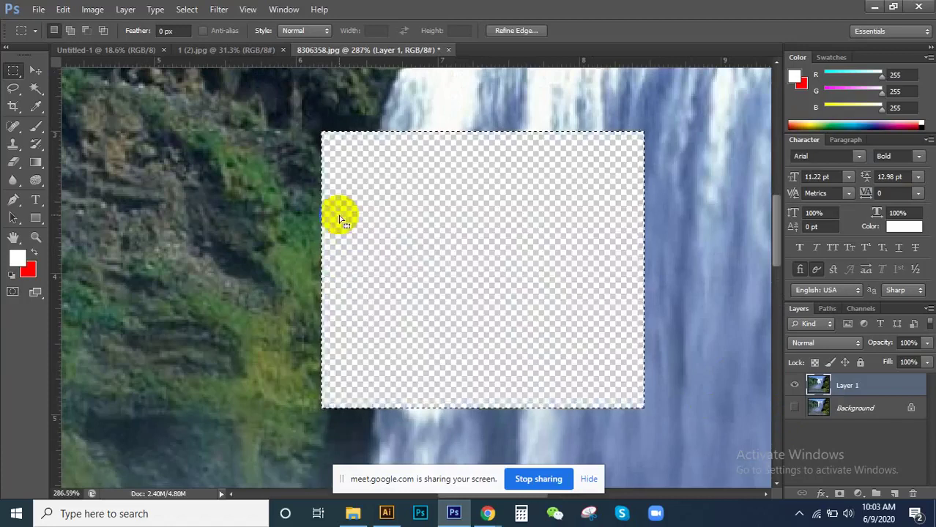
alt+scroll(305, 181, up, 3)
alt+scroll(340, 203, up, 3)
scroll(388, 215, up, 1)
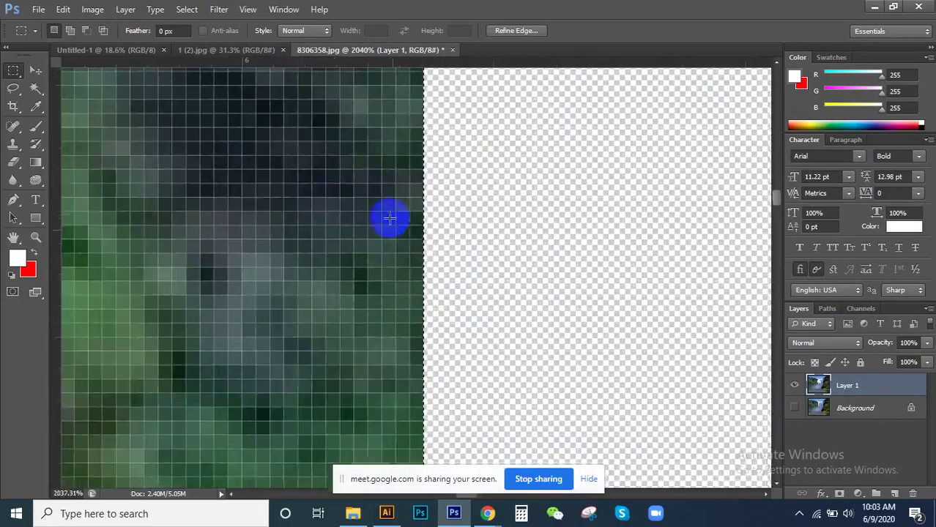
scroll(409, 247, up, 1)
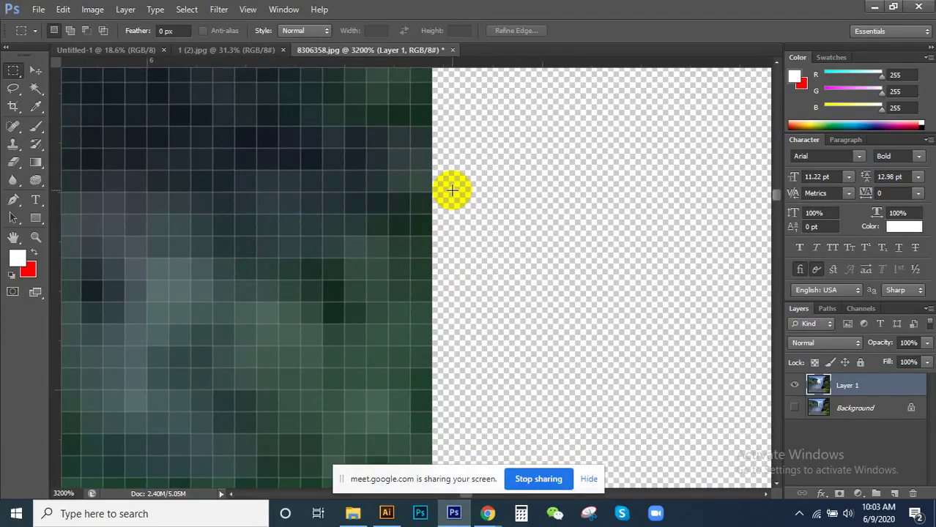
Step: Delete a small 2 px feathered rectangle beside the first hole, then deselect
click(150, 34)
text(2)
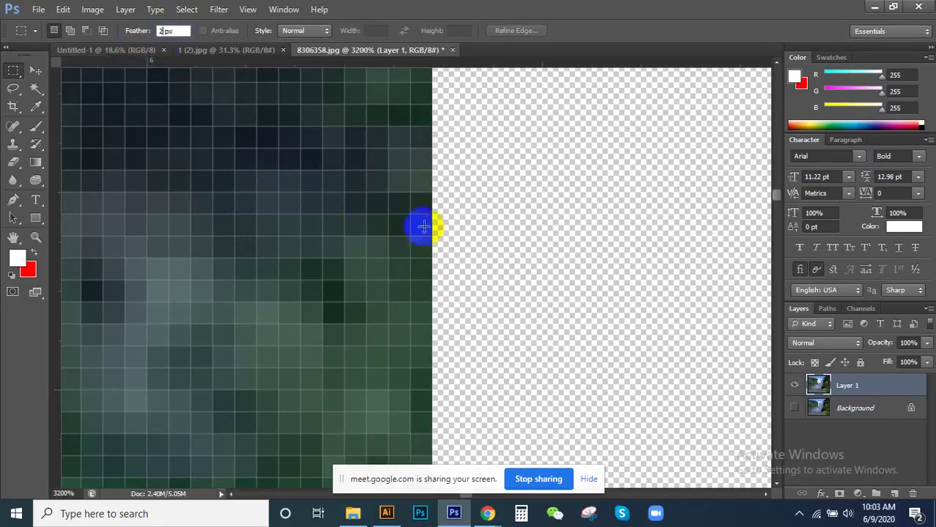
scroll(184, 220, down, 2)
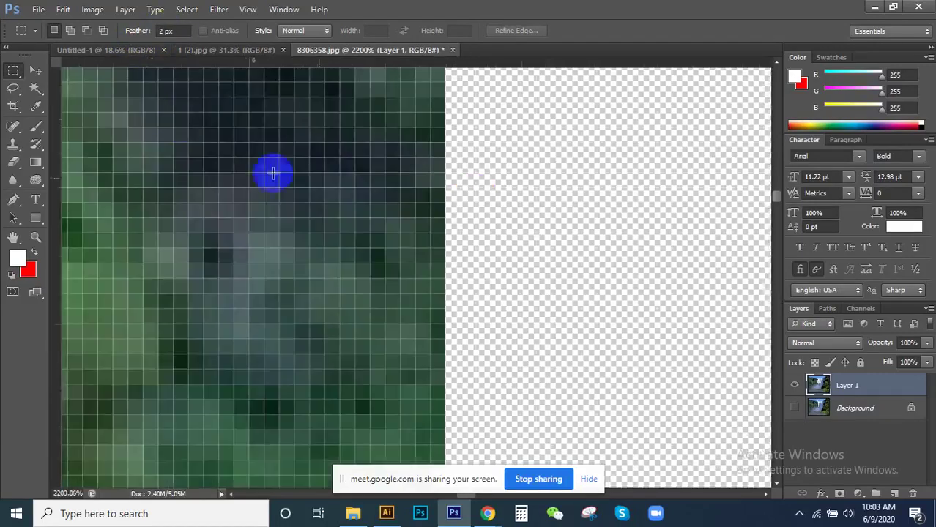
mouse_move(193, 125)
mouse_down()
mouse_move(345, 270)
mouse_move(341, 261)
mouse_up()
scroll(340, 209, up, 2)
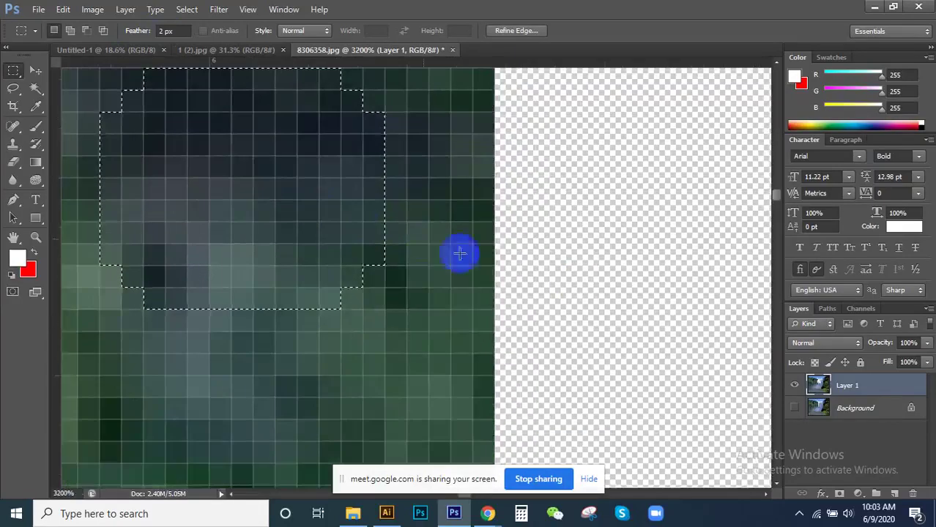
scroll(725, 334, down, 1)
key(Delete)
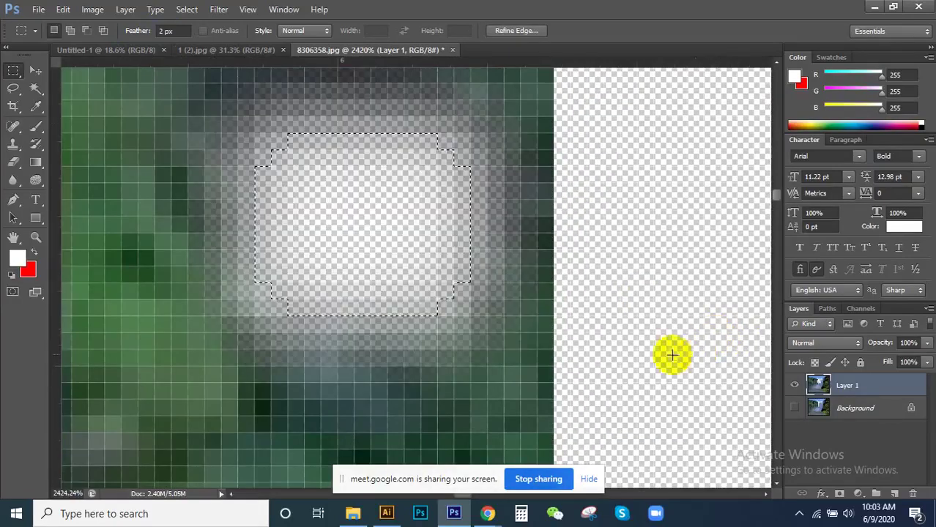
key(ctrl+d)
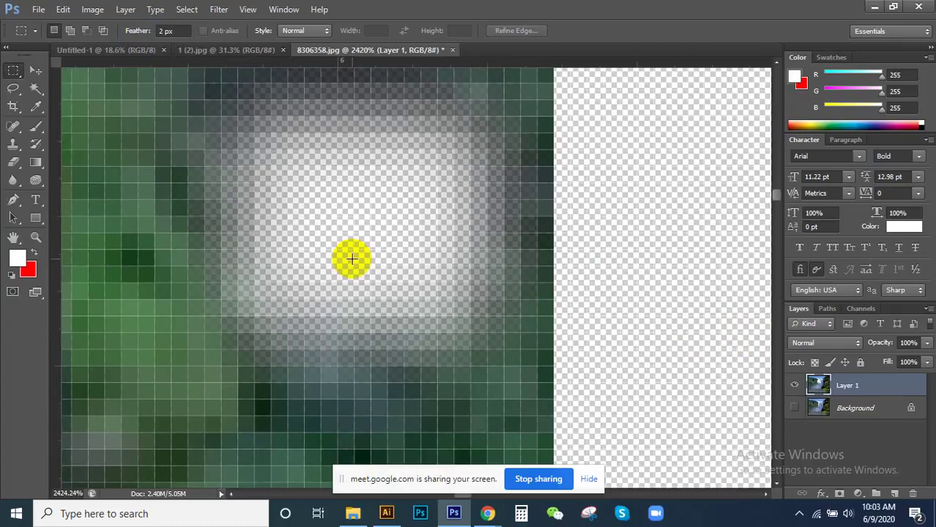
Step: Select the 2 px Feather value in the options bar to replace it
scroll(350, 261, up, 1)
scroll(308, 228, up, 1)
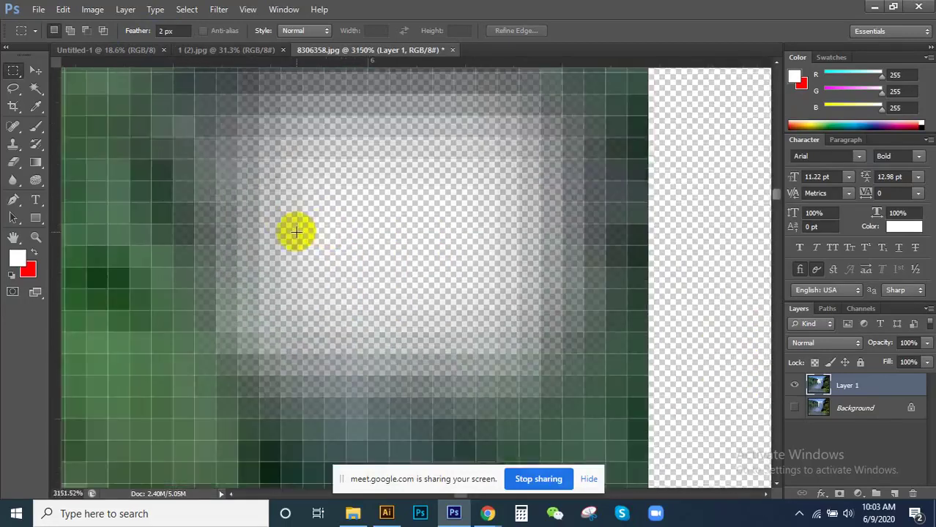
click(157, 151)
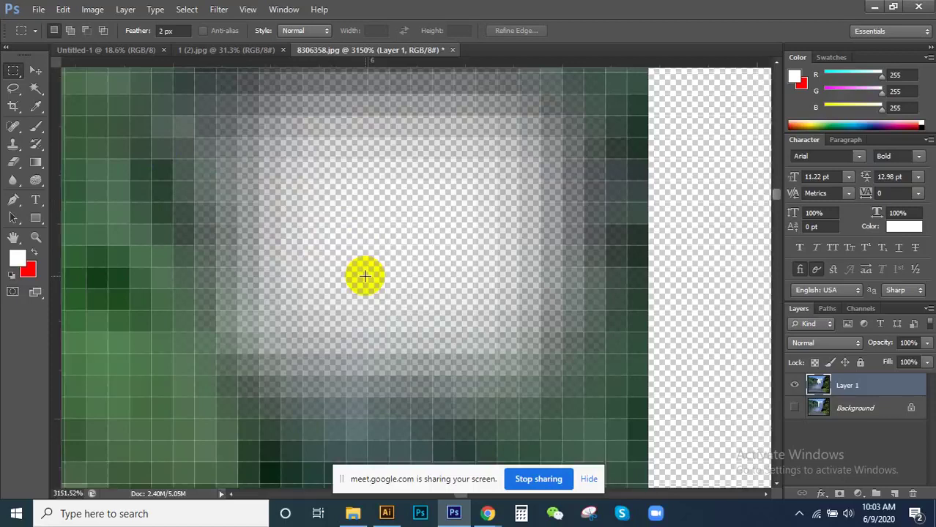
scroll(364, 275, down, 2)
click(188, 32)
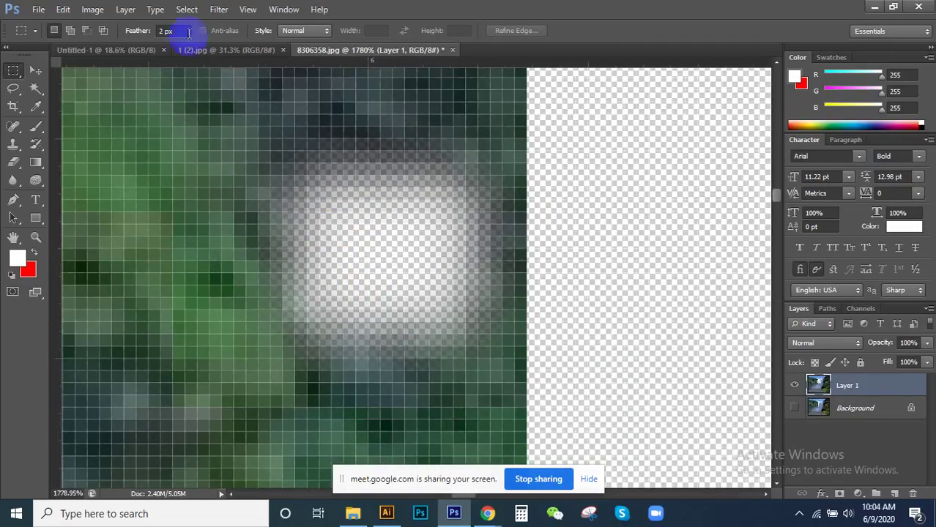
double_click(162, 30)
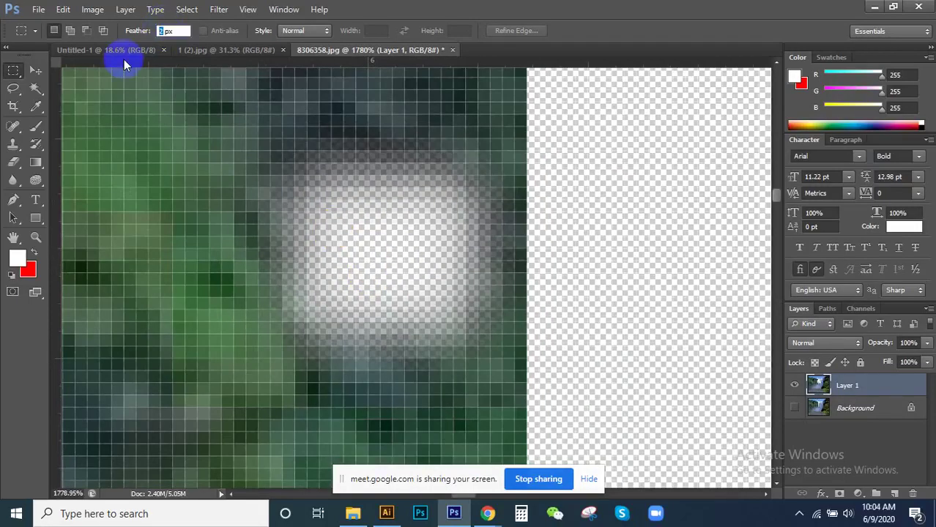
Step: Reset Feather to 0 px and switch to the Move tool
text(0)
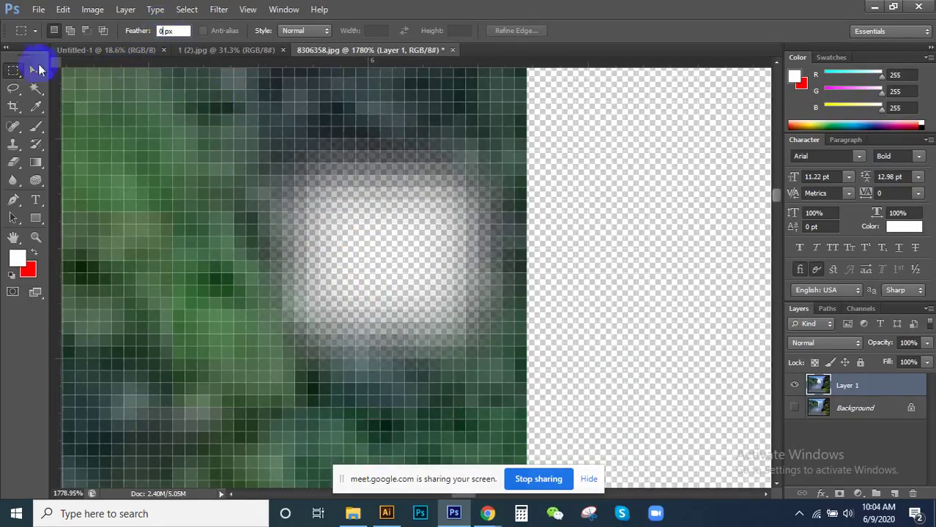
click(37, 70)
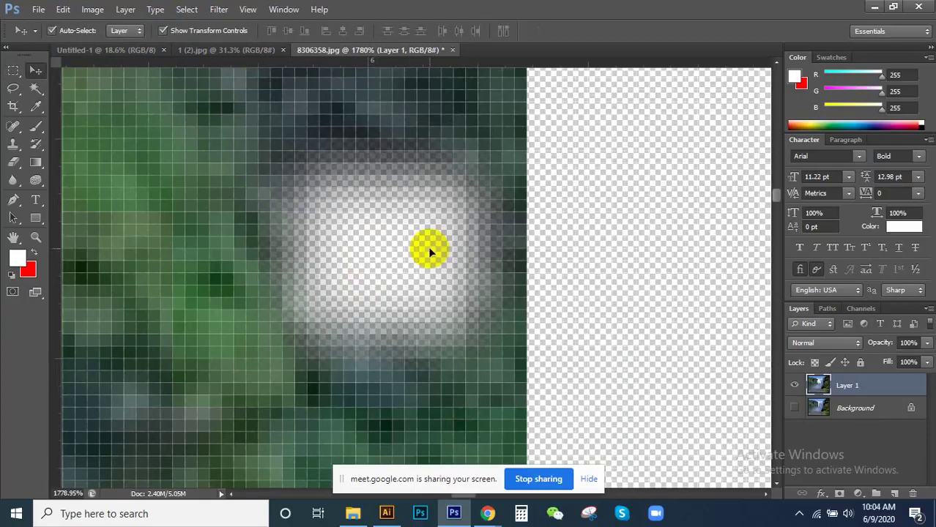
scroll(461, 252, down, 5)
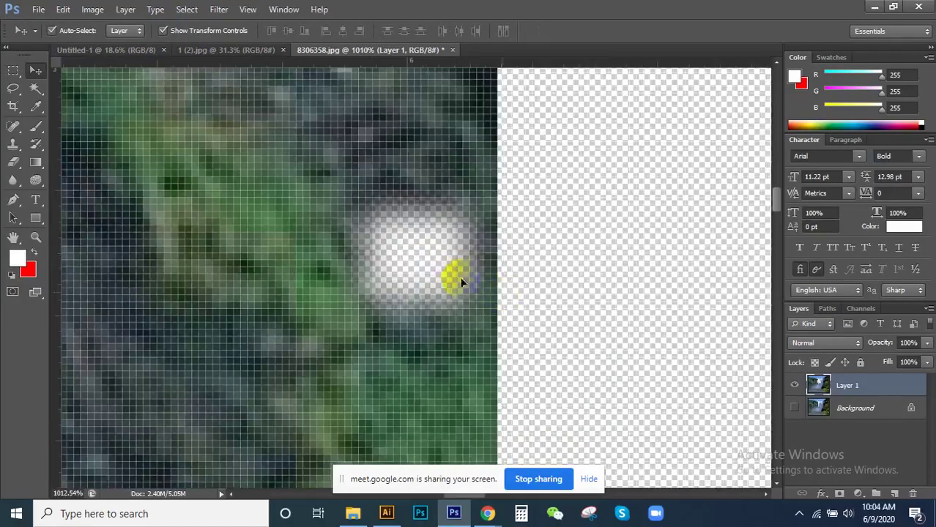
scroll(454, 269, down, 5)
scroll(477, 285, down, 2)
scroll(479, 286, up, 4)
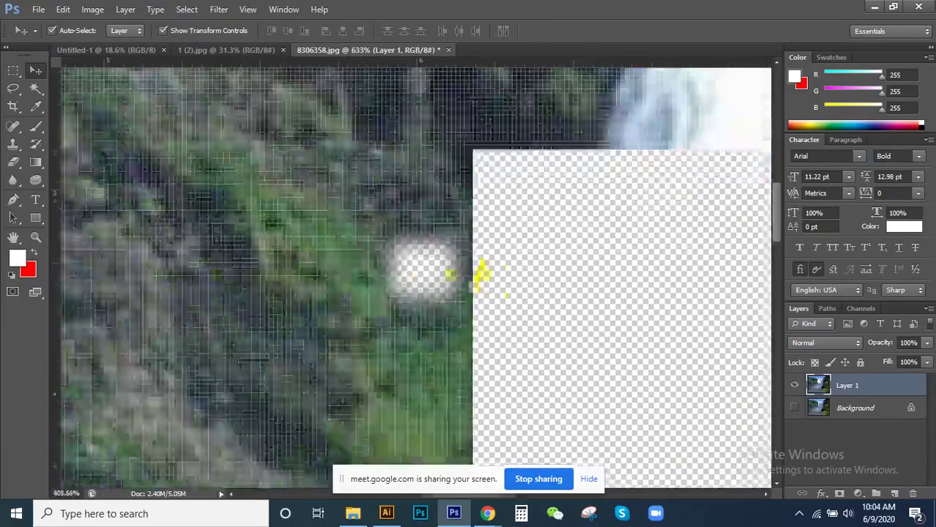
scroll(485, 274, up, 3)
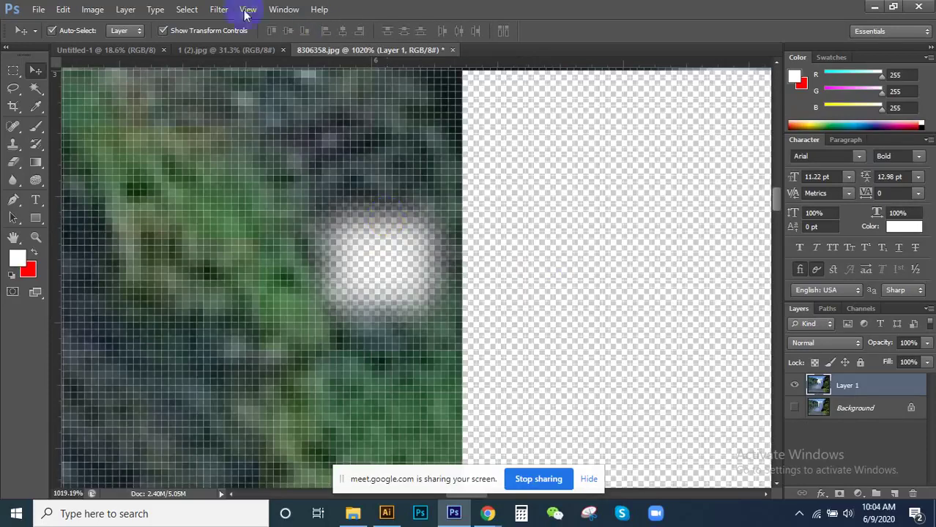
Step: Choose the Elliptical Marquee Tool from the marquee tool flyout
click(13, 71)
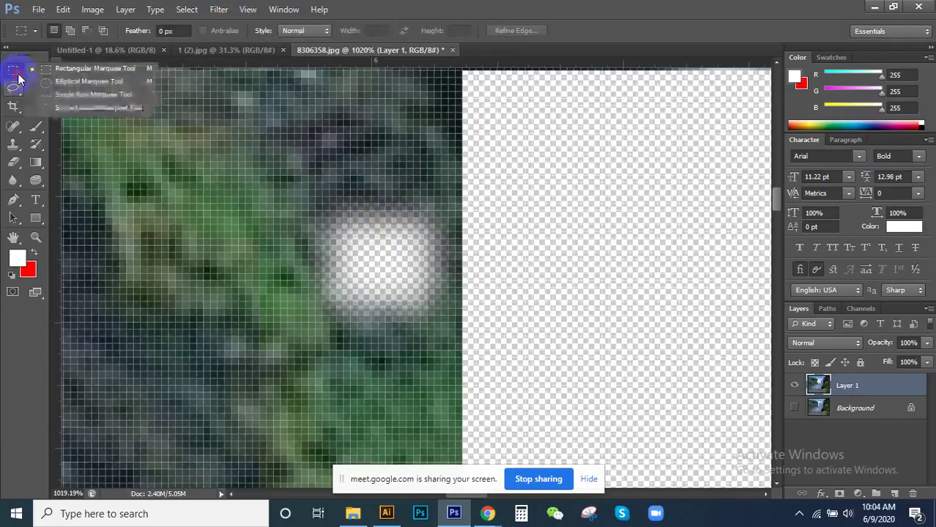
click(12, 73)
drag(13, 73, 97, 89)
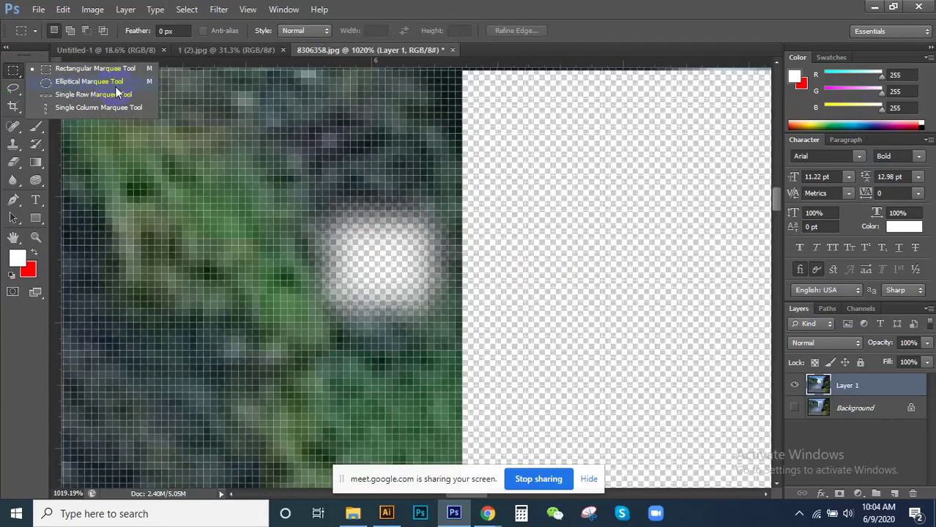
click(116, 85)
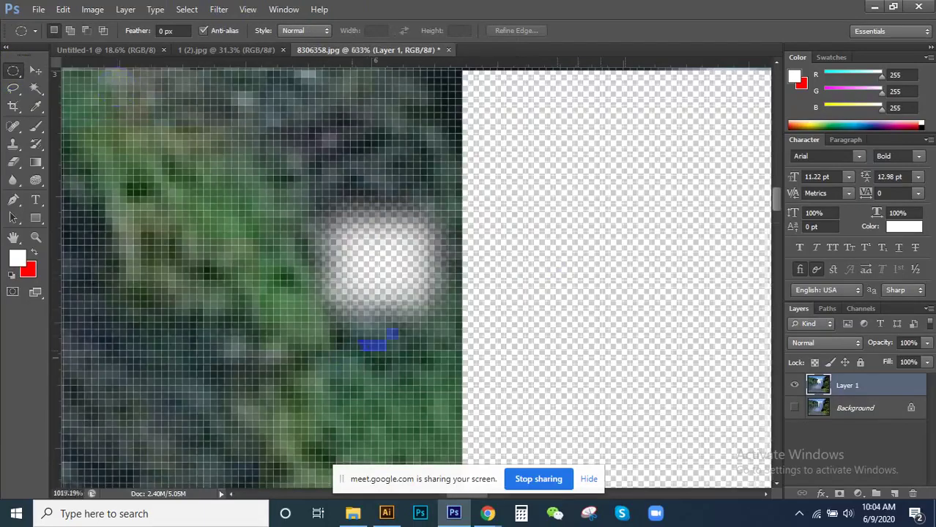
scroll(485, 230, down, 5)
scroll(489, 233, down, 1)
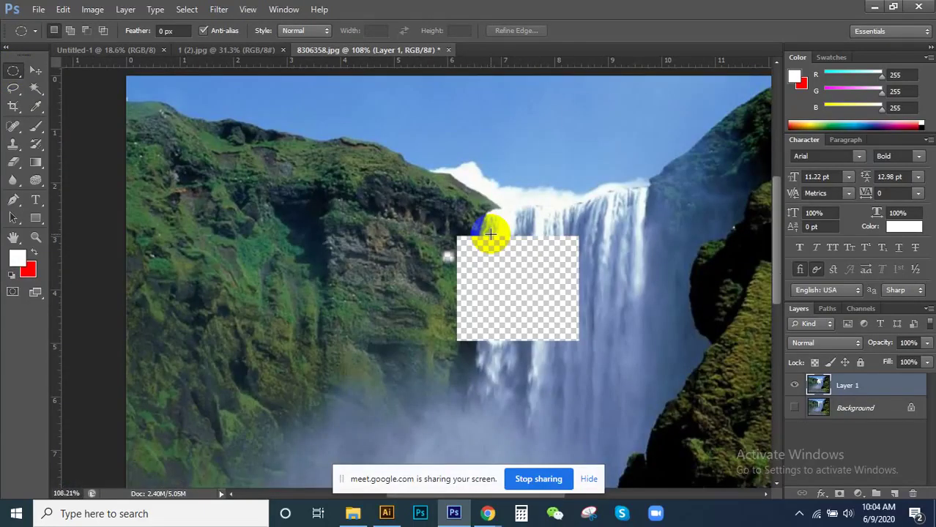
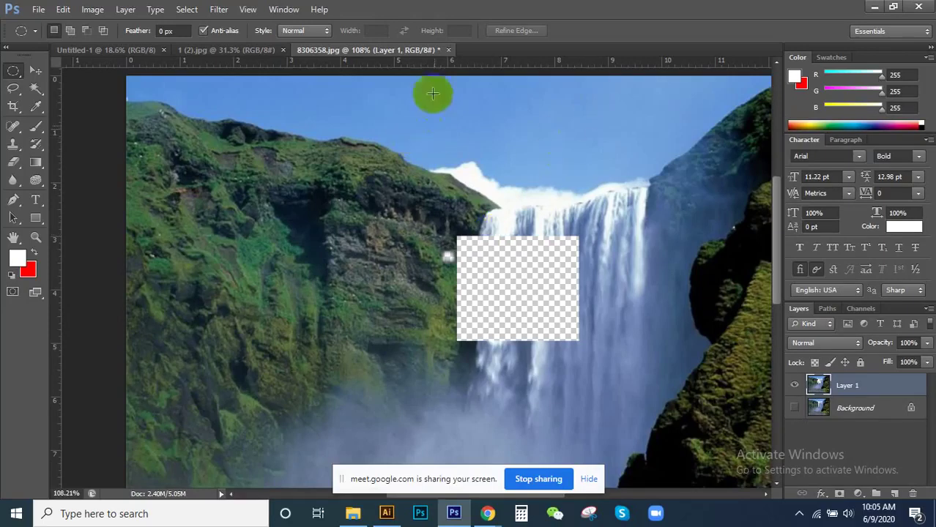
Step: Drag trial elliptical selections over the sky, the cliff top and the cliff
drag(334, 92, 611, 189)
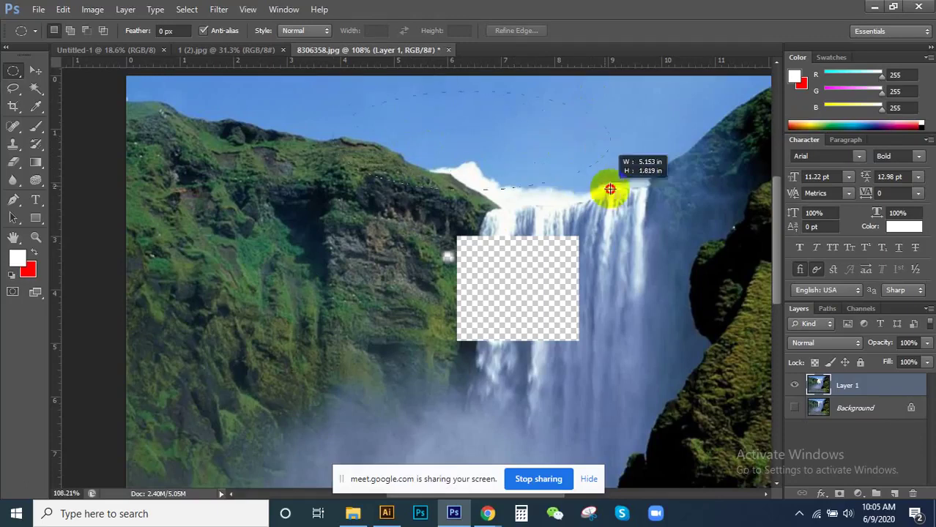
scroll(482, 96, up, 2)
scroll(483, 97, up, 2)
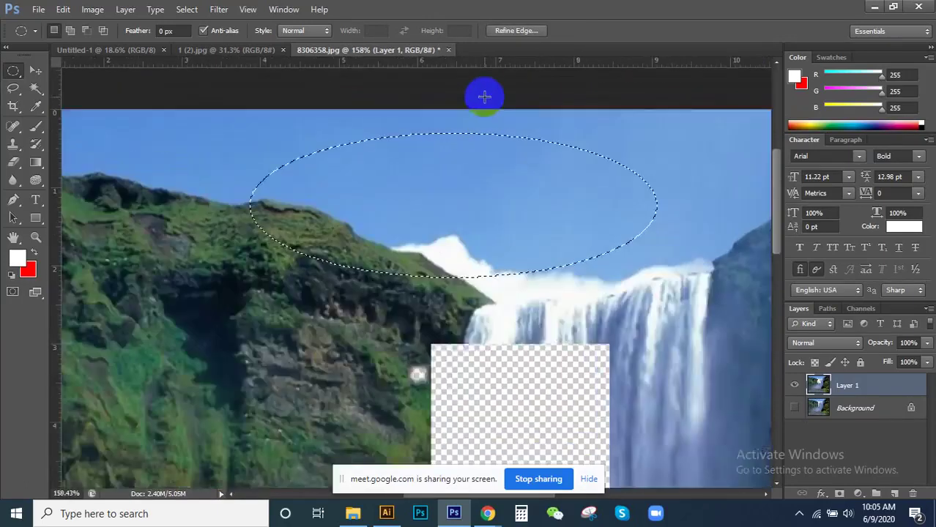
scroll(486, 99, up, 2)
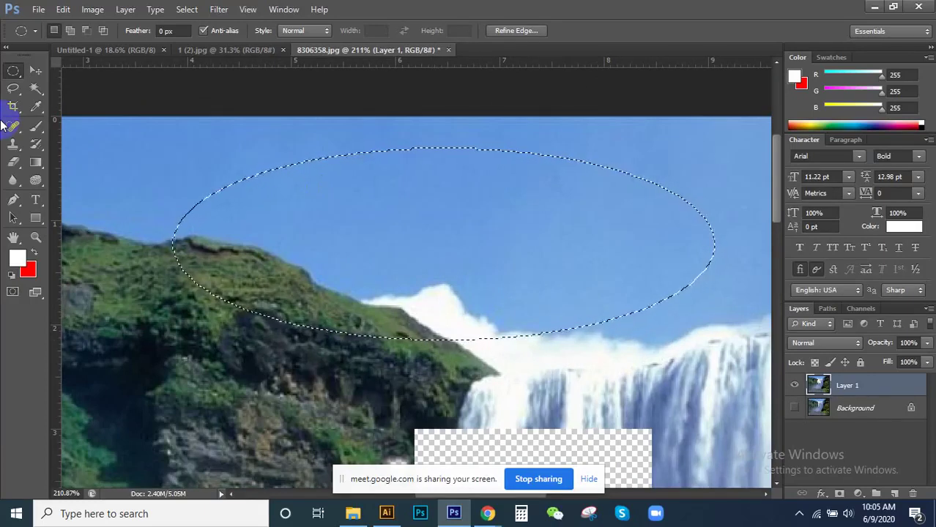
click(566, 244)
scroll(566, 244, down, 2)
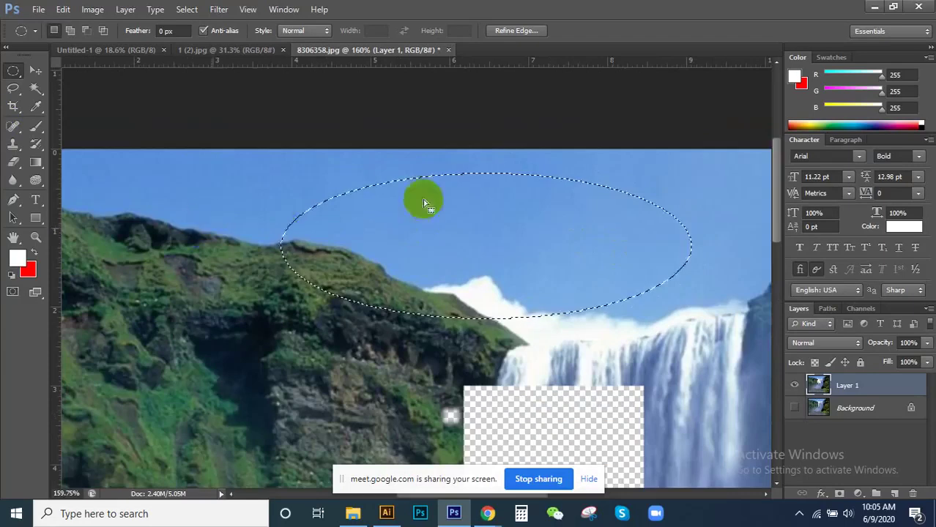
scroll(422, 201, down, 3)
mouse_move(255, 271)
mouse_down()
mouse_move(290, 357)
mouse_move(315, 384)
mouse_up()
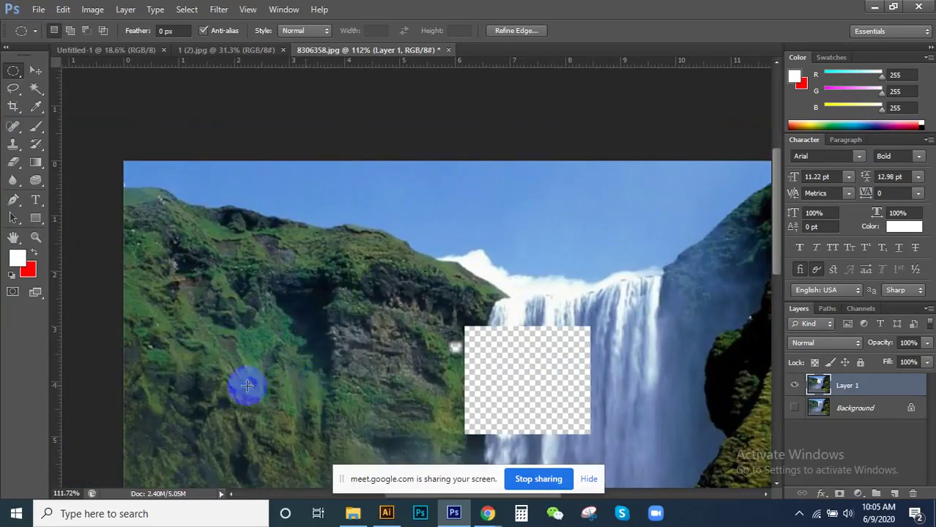
scroll(222, 373, down, 1)
scroll(222, 373, up, 2)
Step: Redraw the ellipse as a tall upright oval over the dark rocky cliff face
mouse_move(419, 167)
mouse_down()
mouse_move(569, 345)
mouse_move(579, 330)
mouse_up()
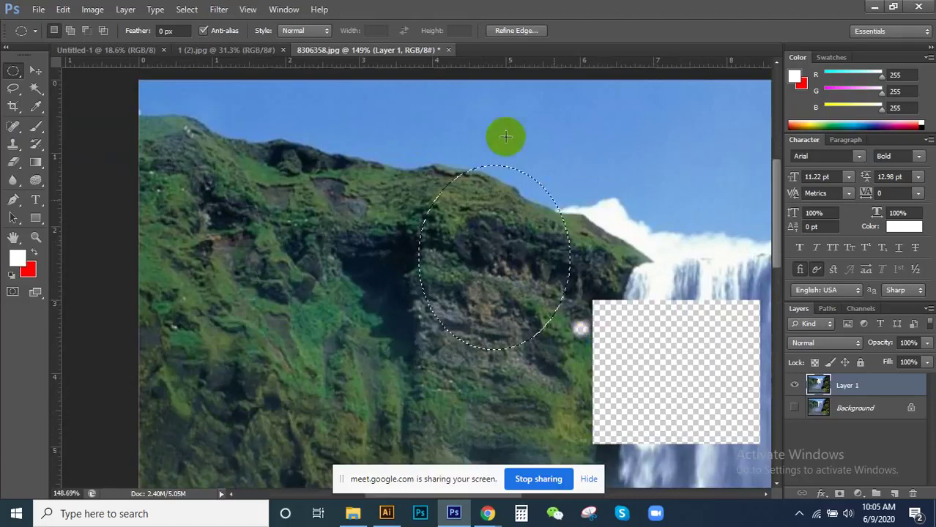
scroll(585, 322, up, 2)
scroll(596, 323, up, 1)
scroll(602, 348, down, 1)
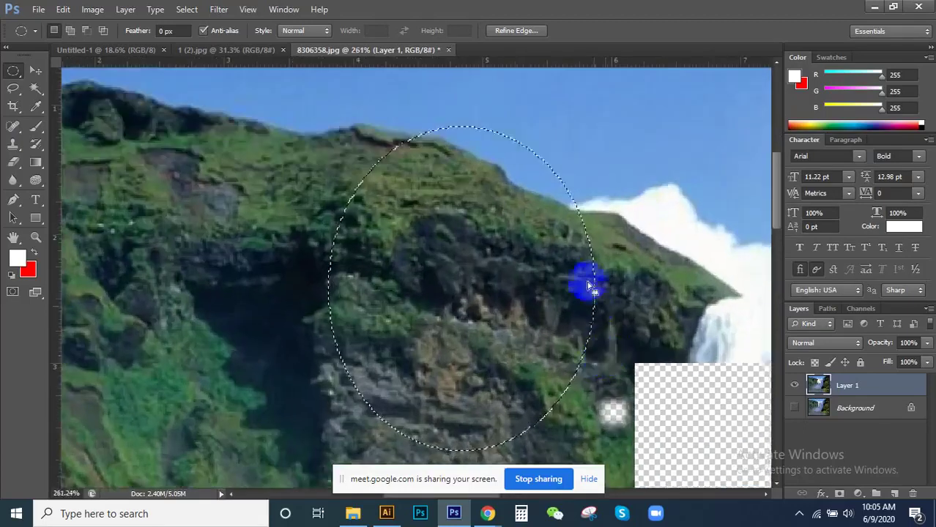
scroll(587, 290, up, 1)
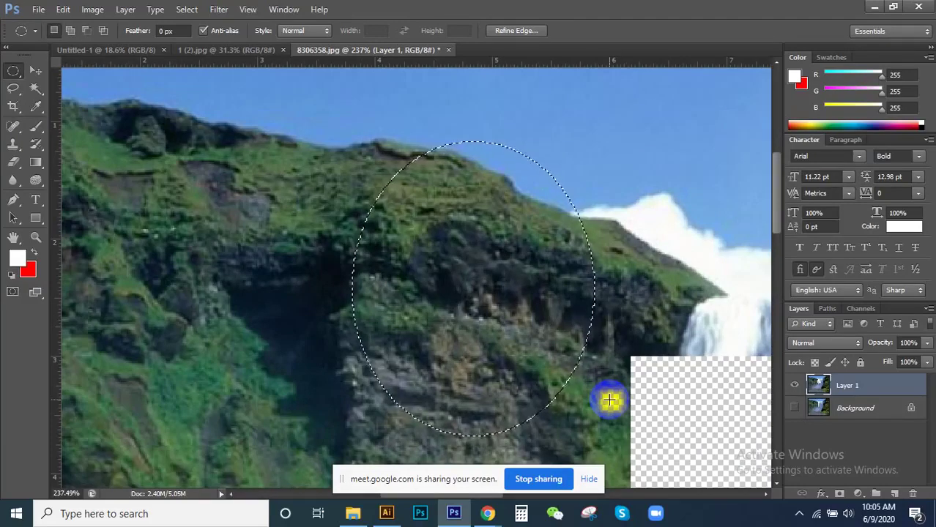
mouse_move(238, 150)
mouse_down()
mouse_move(401, 287)
mouse_move(433, 418)
mouse_up()
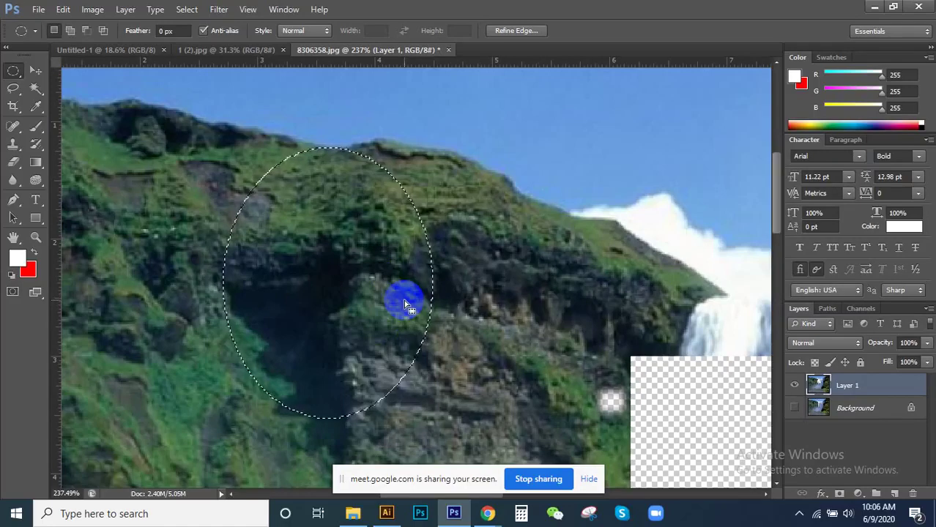
Step: In Add to Selection mode, drag a circle at the waterfall's cliff edge beside the oval
click(13, 70)
click(70, 79)
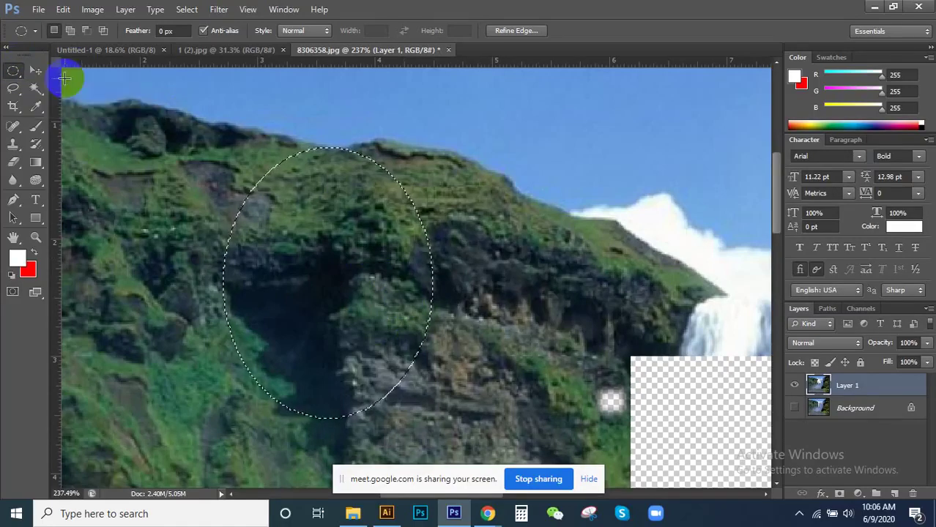
scroll(249, 148, down, 2)
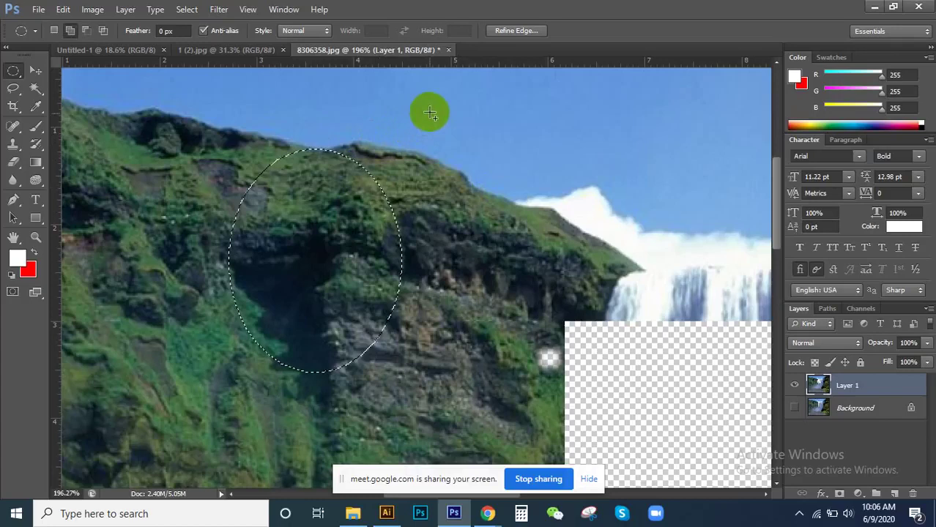
drag(430, 112, 575, 284)
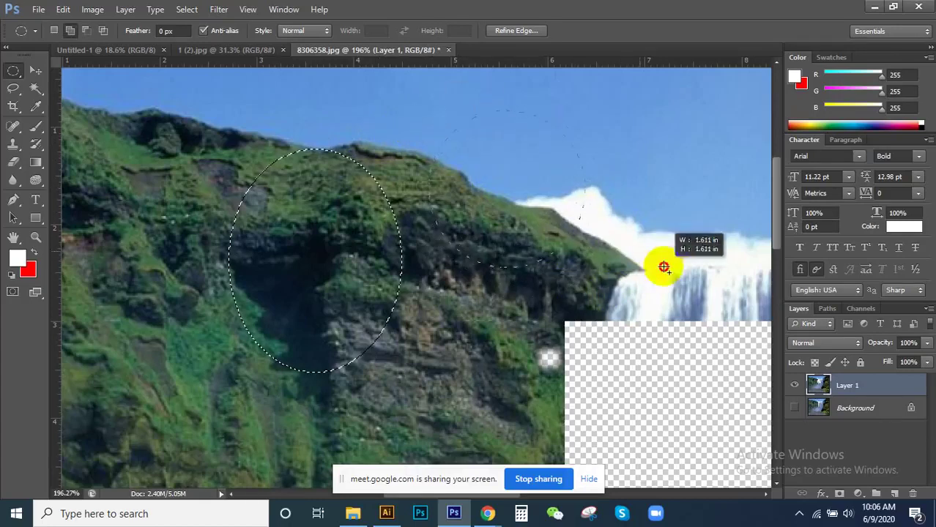
mouse_move(575, 284)
mouse_down()
mouse_move(637, 265)
mouse_move(645, 250)
mouse_up()
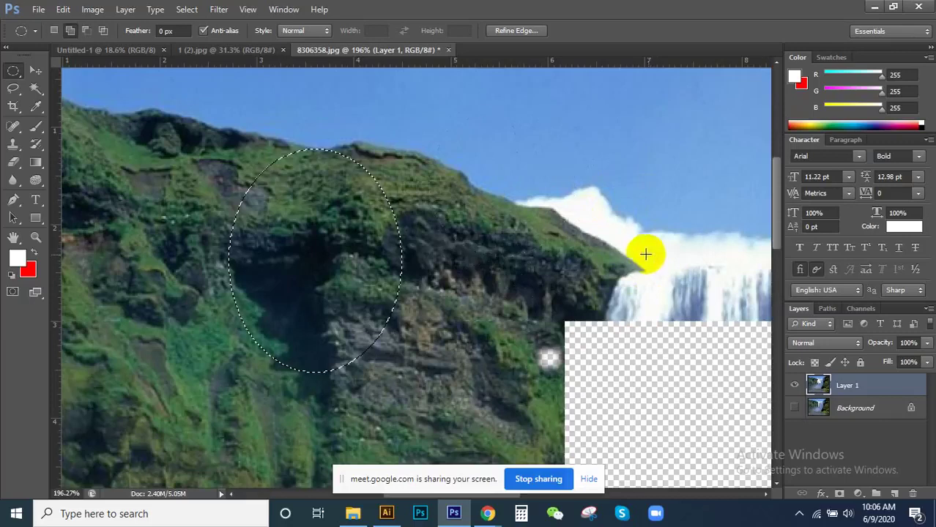
scroll(549, 60, up, 1)
scroll(571, 168, up, 2)
scroll(582, 171, up, 1)
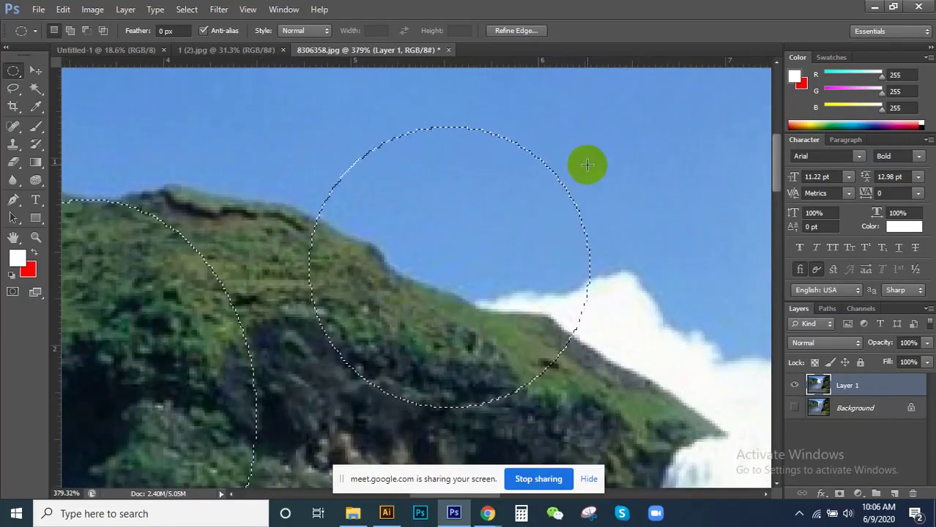
scroll(495, 194, down, 2)
scroll(495, 190, down, 3)
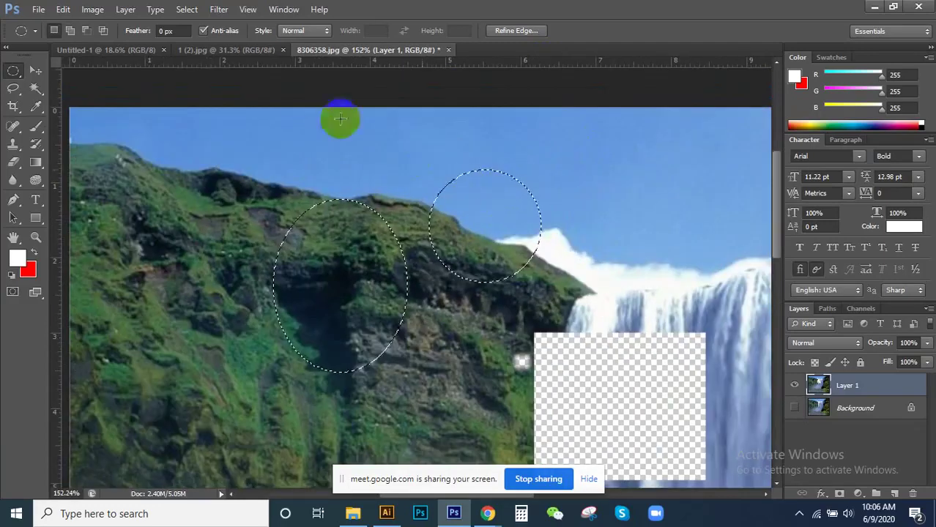
Step: With the Move Tool active, delete the pixels in both selections, then deselect
click(42, 71)
scroll(368, 146, down, 2)
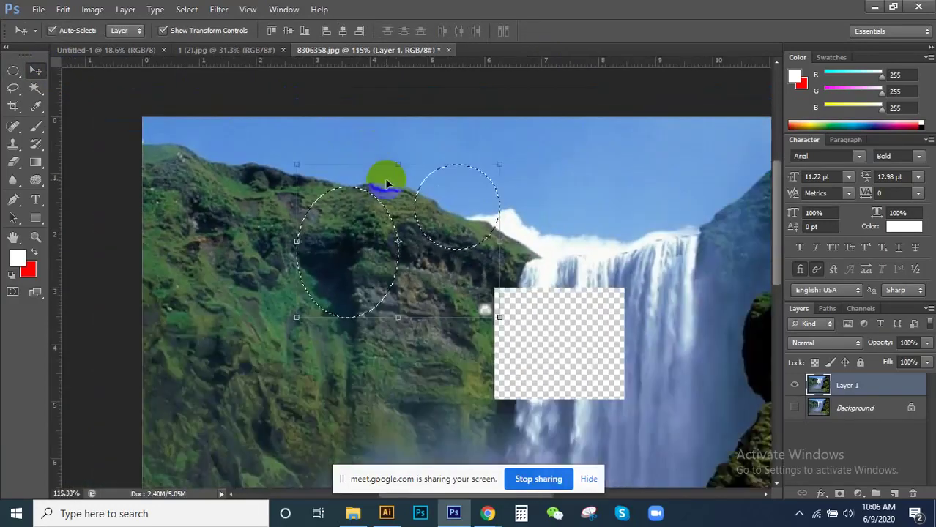
key(Delete)
key(ctrl+d)
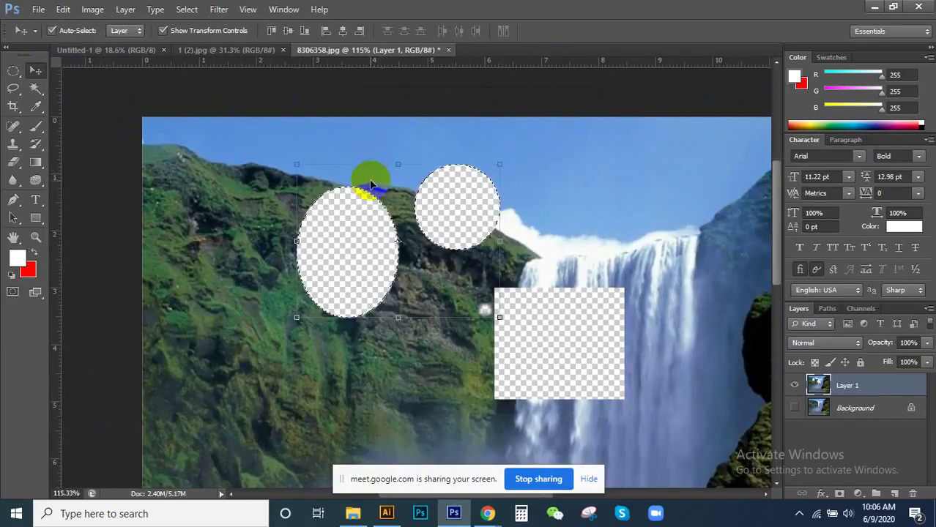
scroll(370, 178, up, 3)
scroll(290, 212, down, 2)
scroll(289, 212, up, 2)
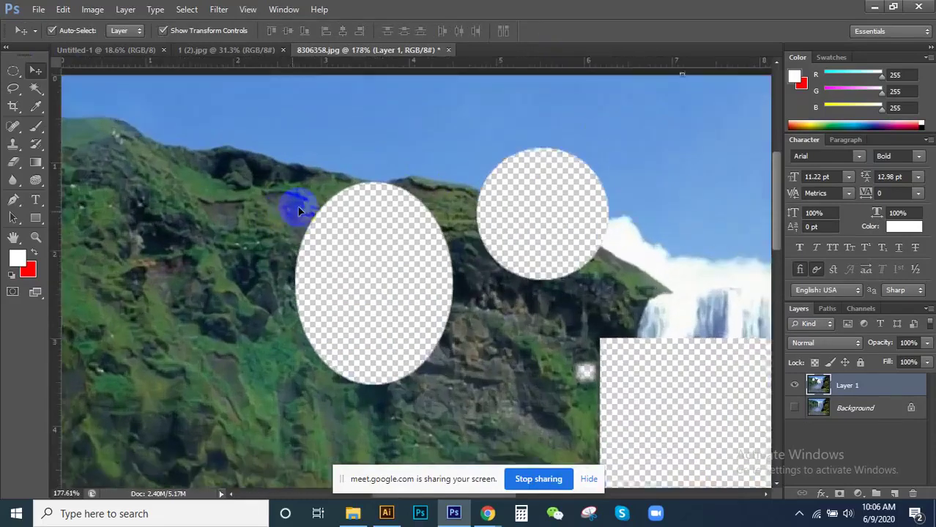
scroll(297, 207, up, 1)
click(13, 91)
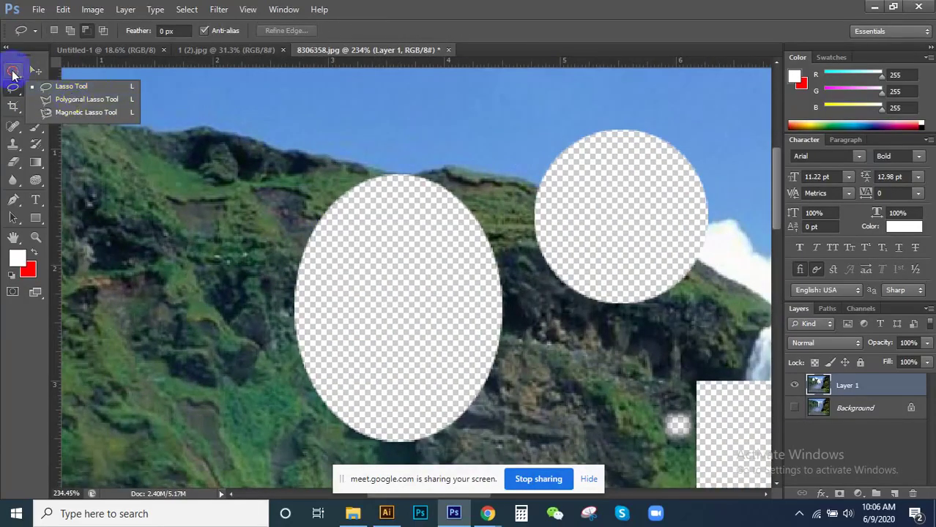
Step: Switch between the Rectangular and Elliptical Marquee tools, ending on Elliptical
click(13, 73)
click(101, 69)
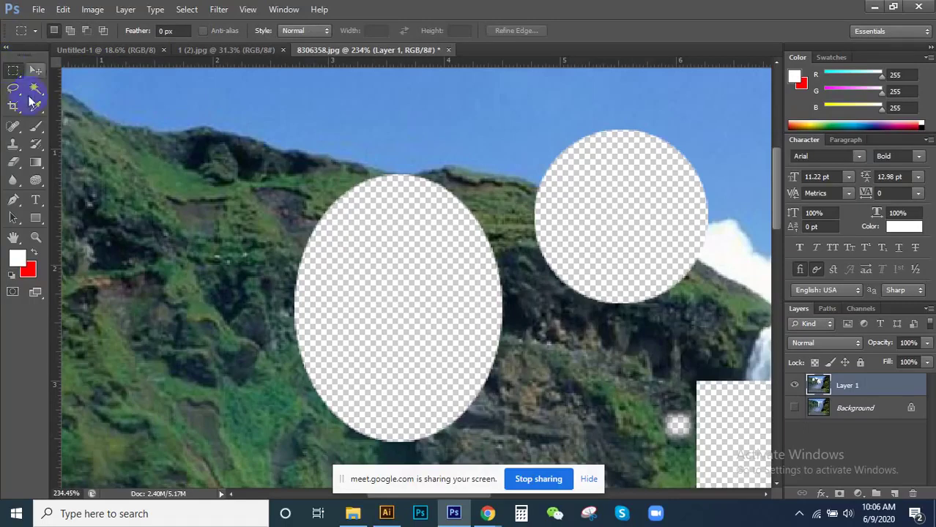
right_click(13, 72)
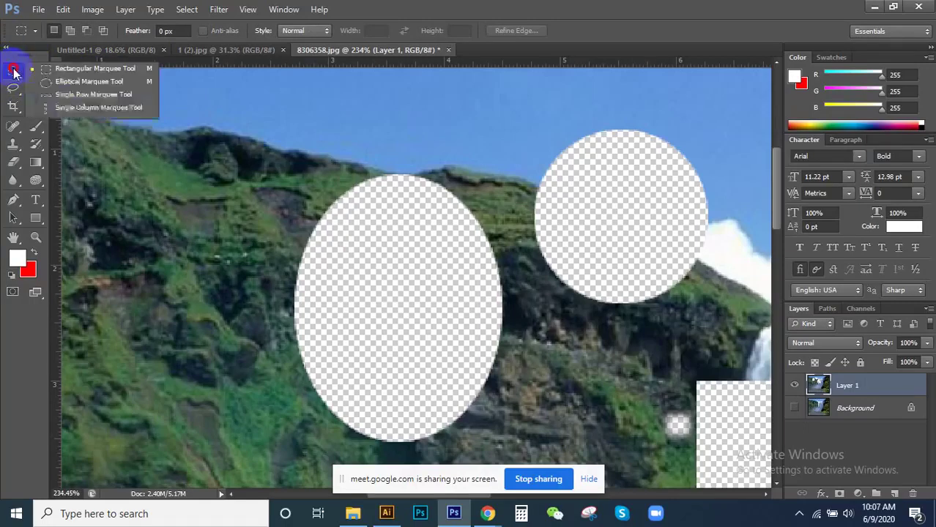
click(68, 82)
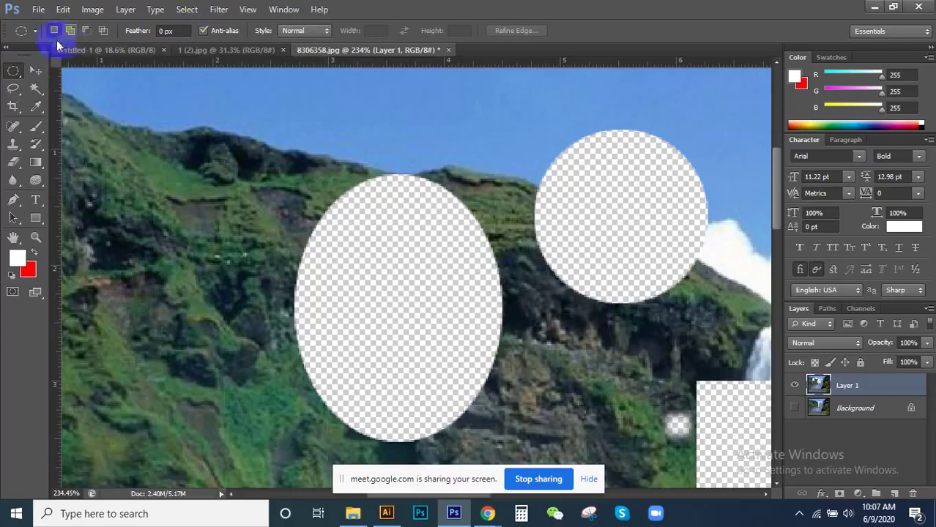
Step: Select a one-pixel row across the image with the Single Row Marquee Tool
right_click(16, 76)
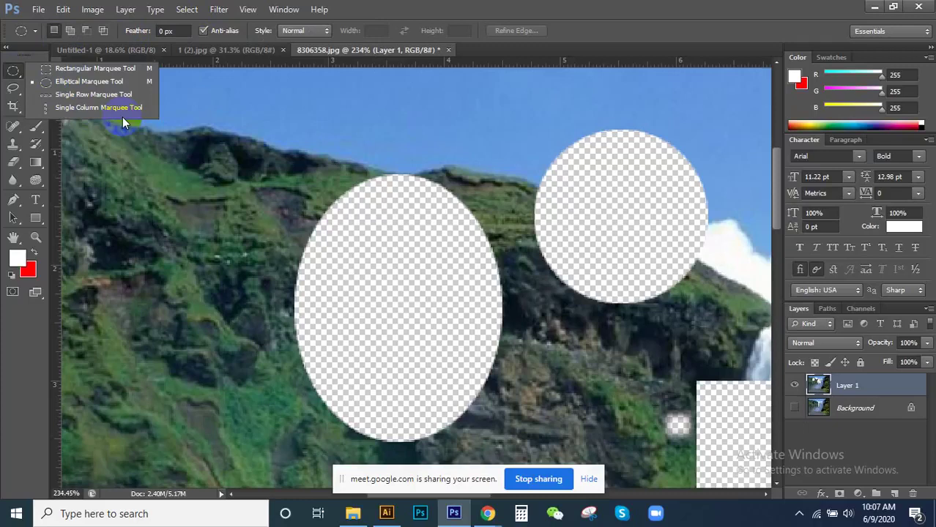
click(116, 94)
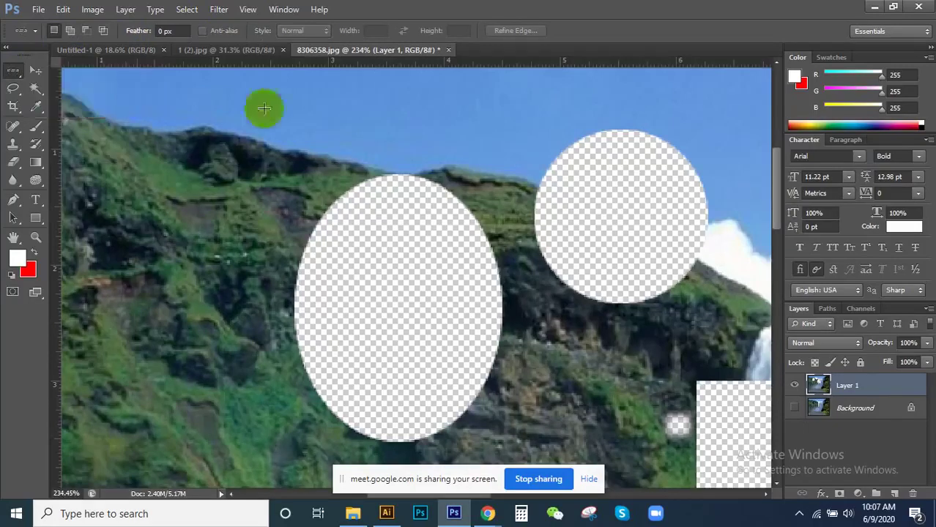
scroll(323, 153, down, 3)
click(271, 336)
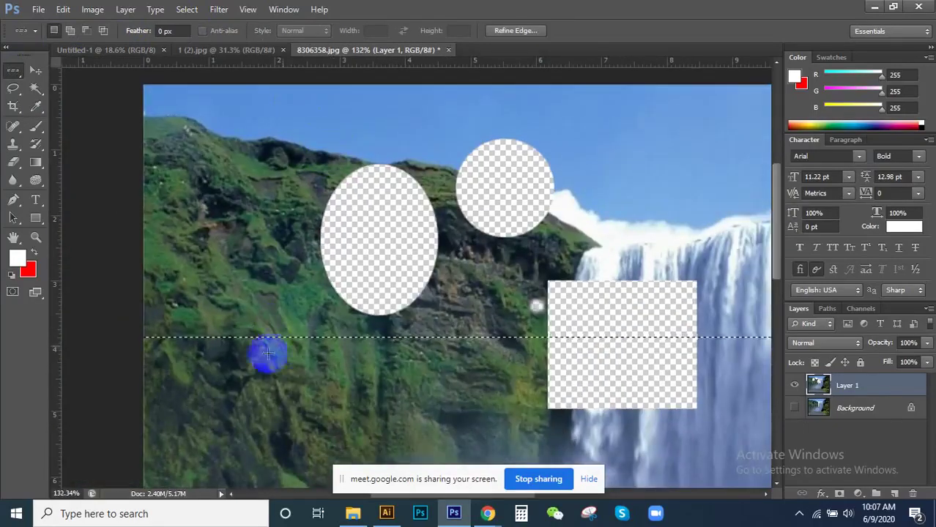
scroll(275, 337, up, 3)
scroll(454, 263, down, 2)
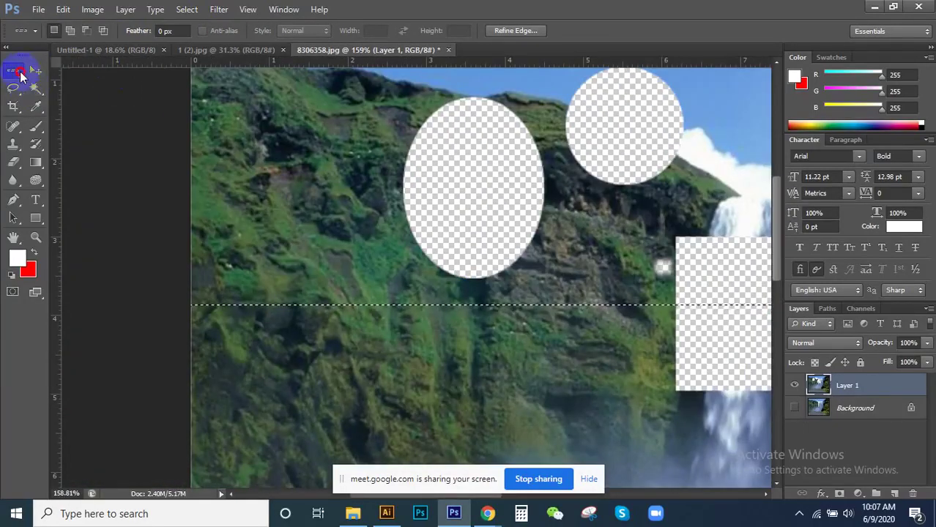
Step: Select a one-pixel column through the cliff with Single Column Marquee, then clear it
click(16, 71)
click(114, 108)
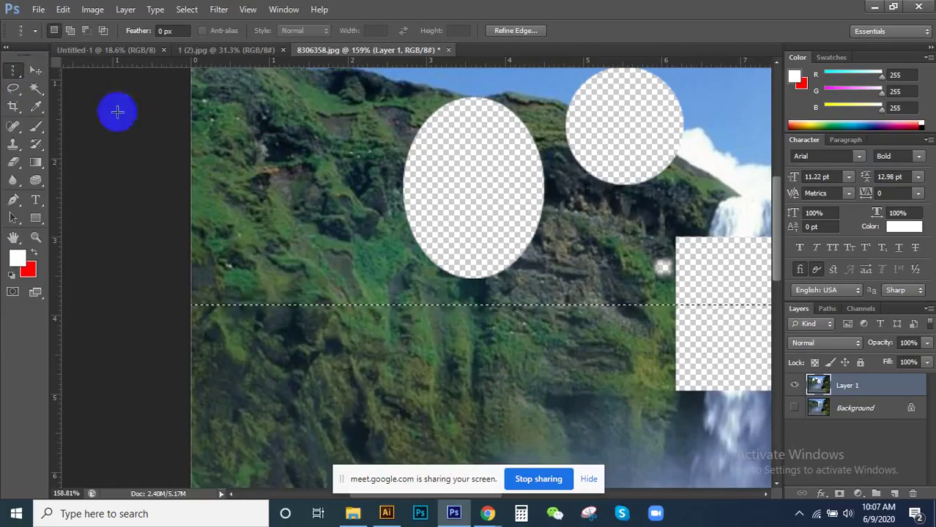
click(333, 350)
scroll(365, 308, down, 1)
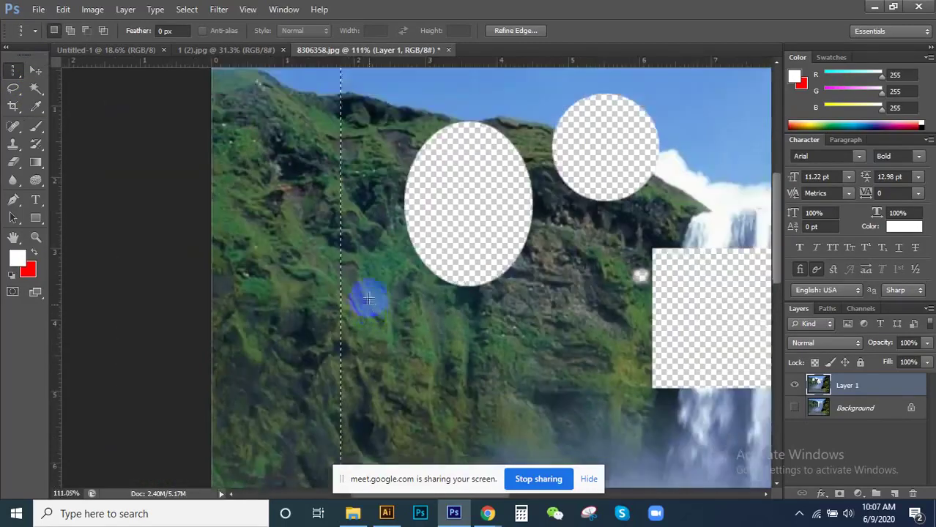
scroll(368, 299, down, 1)
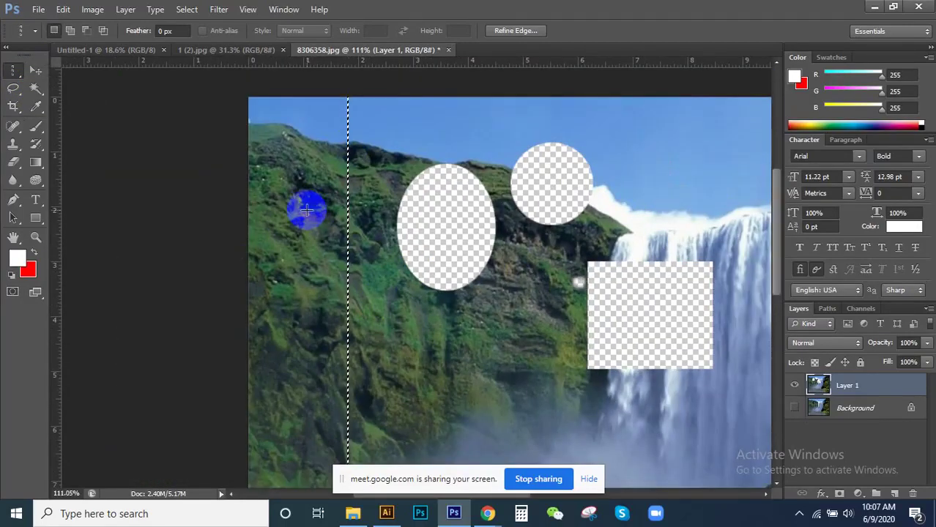
drag(318, 119, 293, 89)
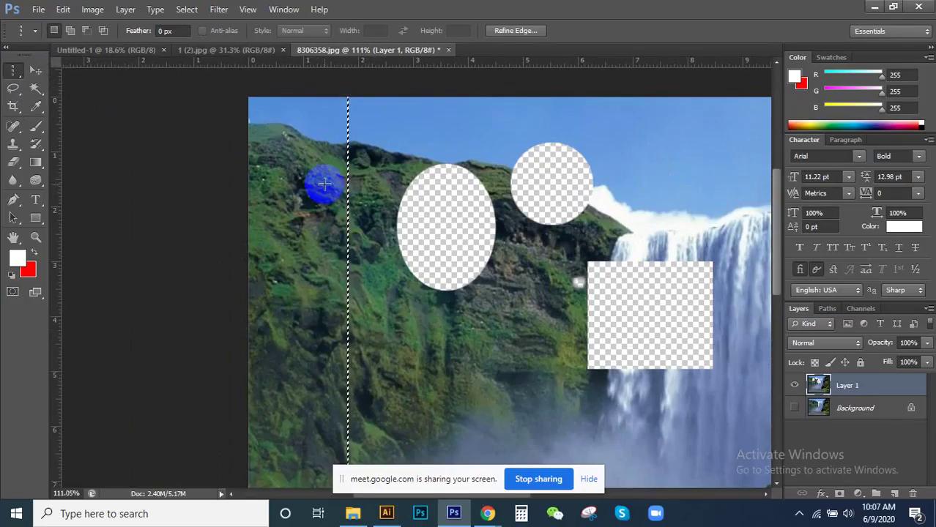
click(210, 170)
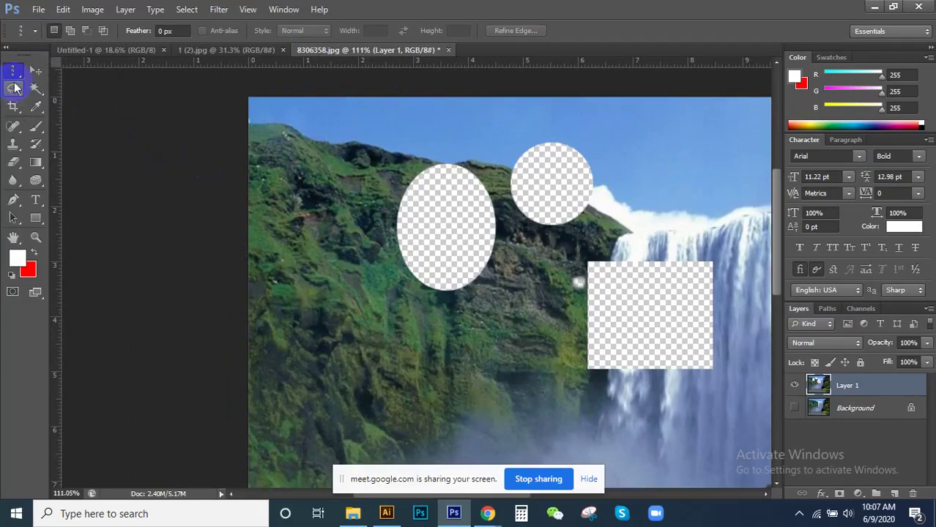
Step: Draw freehand Lasso selections around the lower-left cliff and the right cliff
click(12, 91)
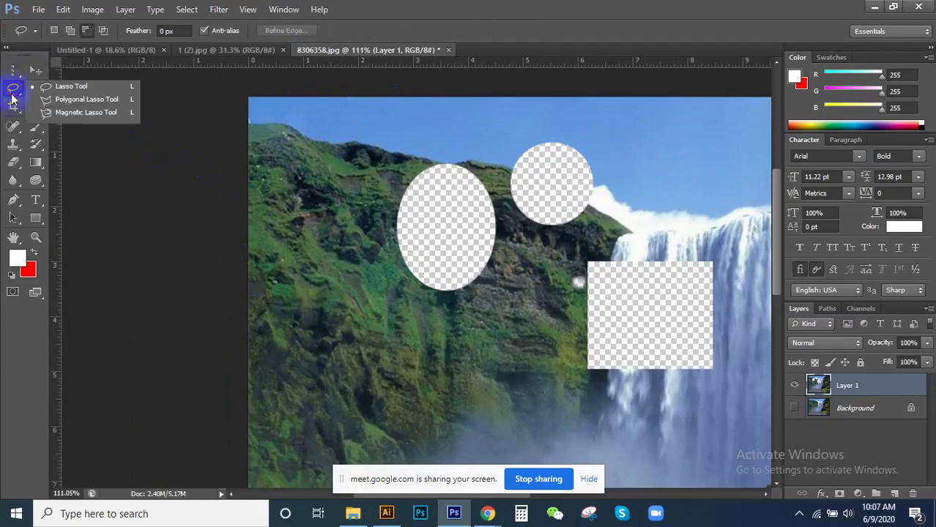
click(85, 88)
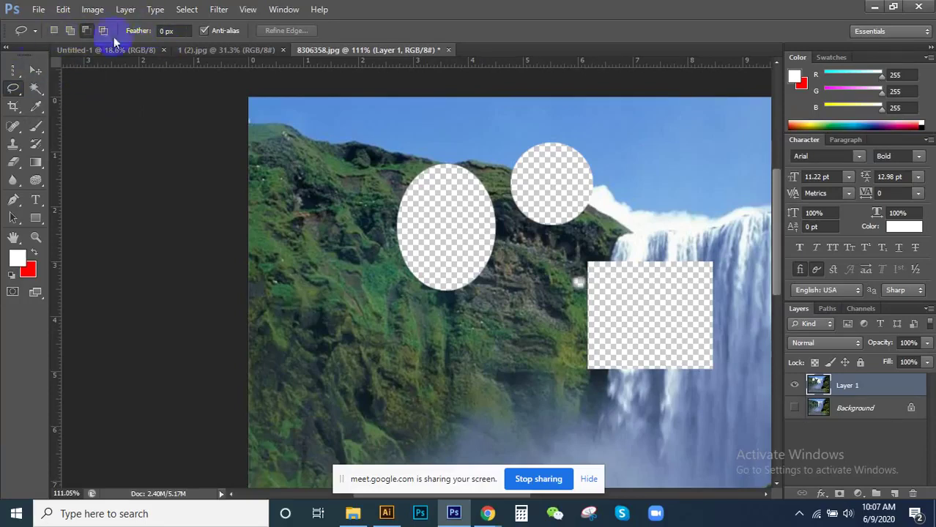
scroll(261, 282, down, 1)
scroll(272, 142, down, 2)
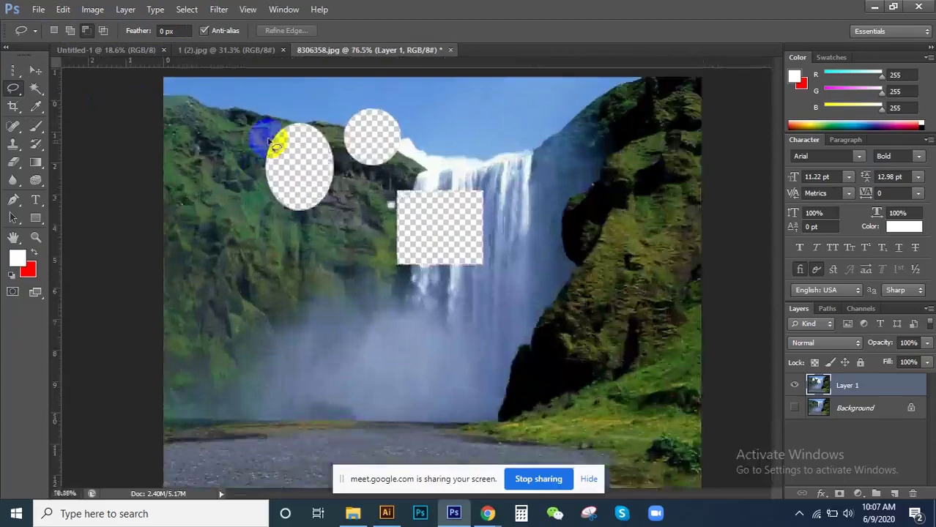
scroll(242, 154, up, 2)
scroll(201, 171, down, 3)
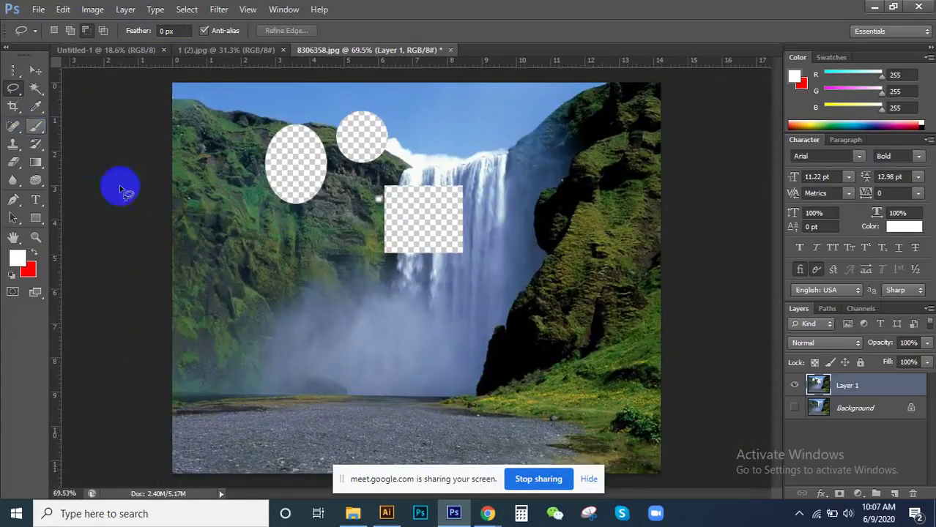
mouse_move(250, 237)
mouse_down()
mouse_move(220, 255)
mouse_move(272, 397)
mouse_move(324, 255)
mouse_move(290, 239)
mouse_up()
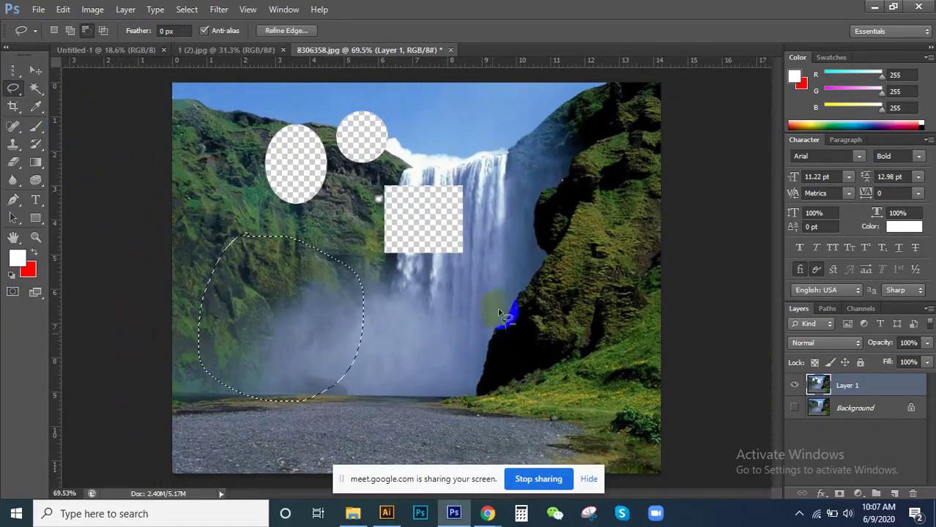
mouse_move(498, 277)
mouse_down()
mouse_move(570, 377)
mouse_move(589, 205)
mouse_move(522, 233)
mouse_up()
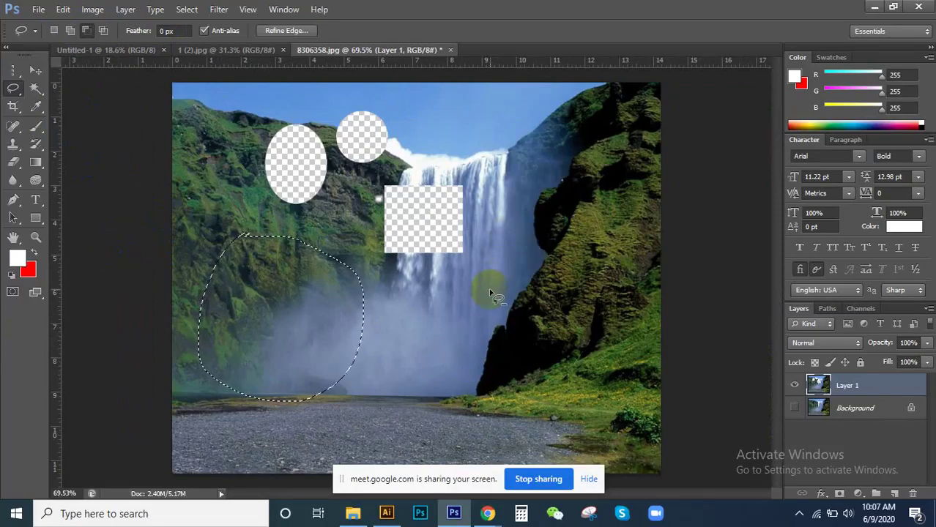
drag(460, 278, 442, 270)
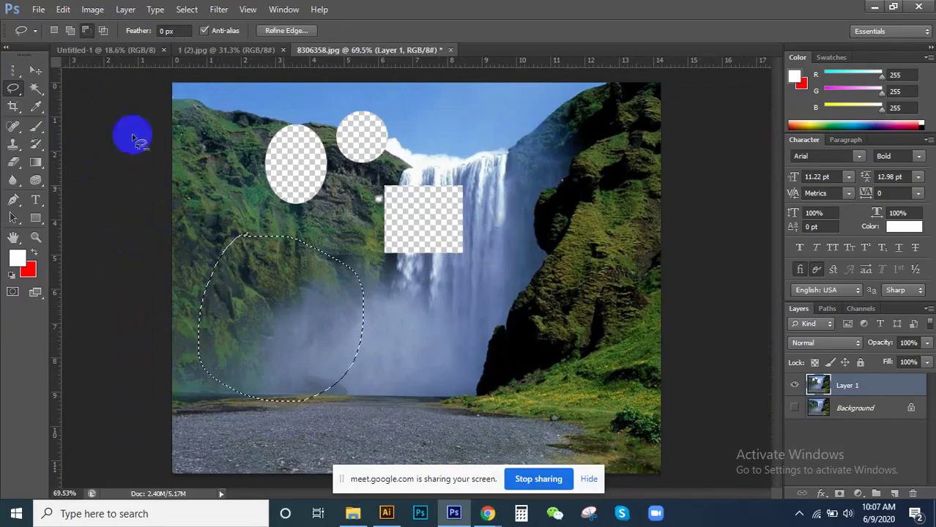
Step: Add freehand regions on the right and upper-left cliffs, then deselect everything
click(71, 31)
mouse_move(526, 239)
mouse_down()
mouse_move(586, 217)
mouse_move(546, 238)
mouse_up()
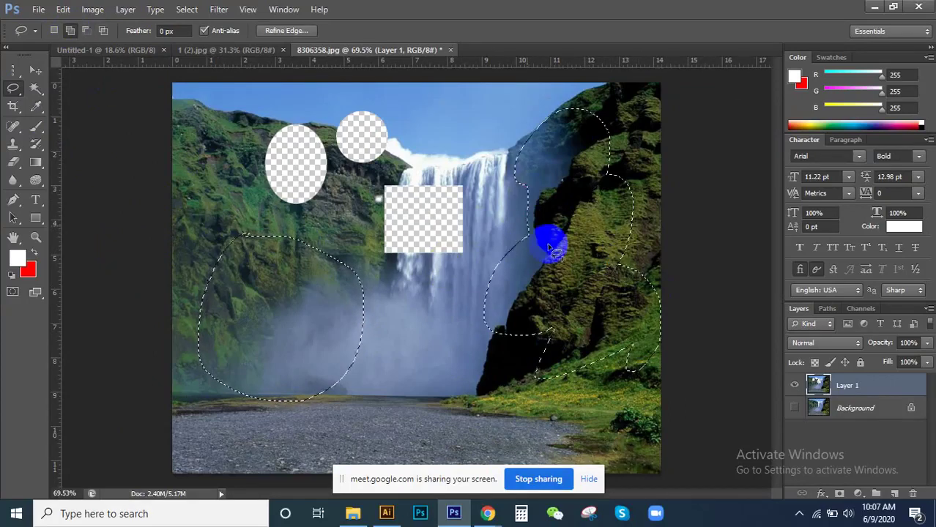
click(595, 236)
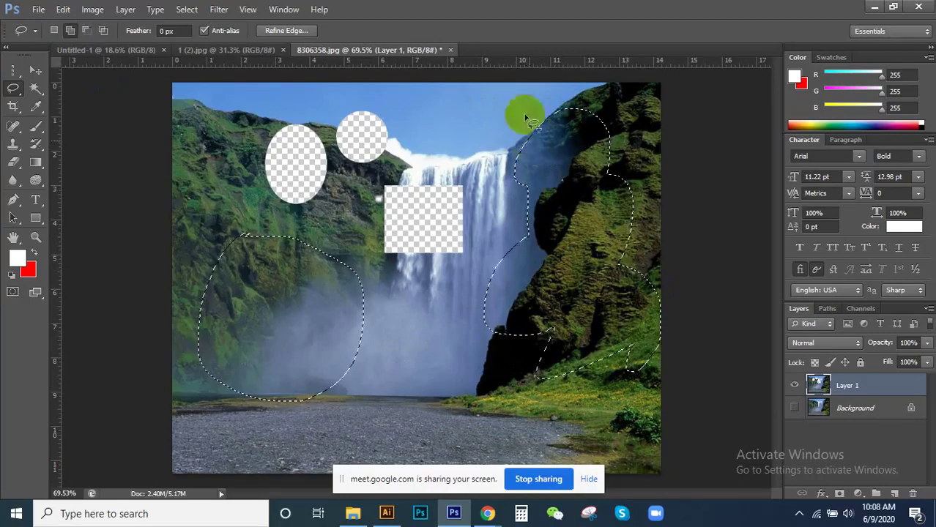
click(285, 141)
drag(285, 141, 256, 189)
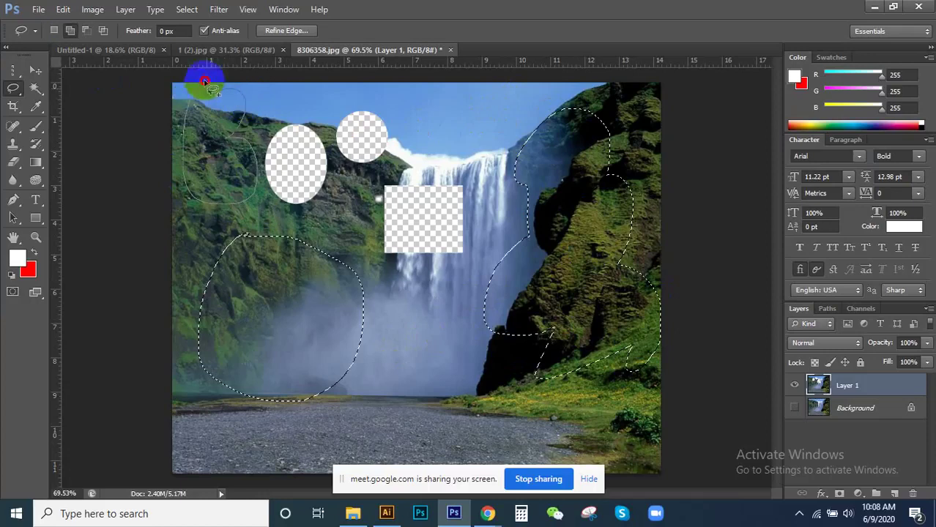
drag(256, 189, 176, 135)
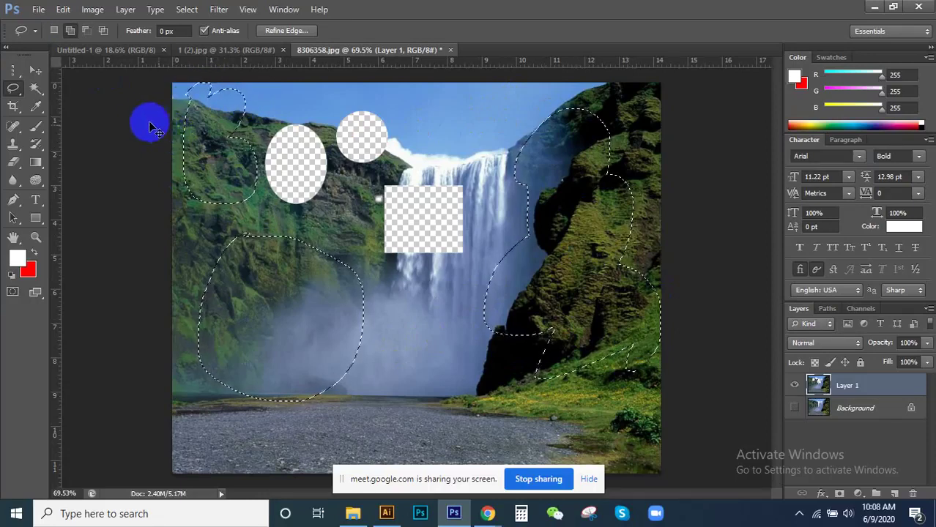
key(ctrl+d)
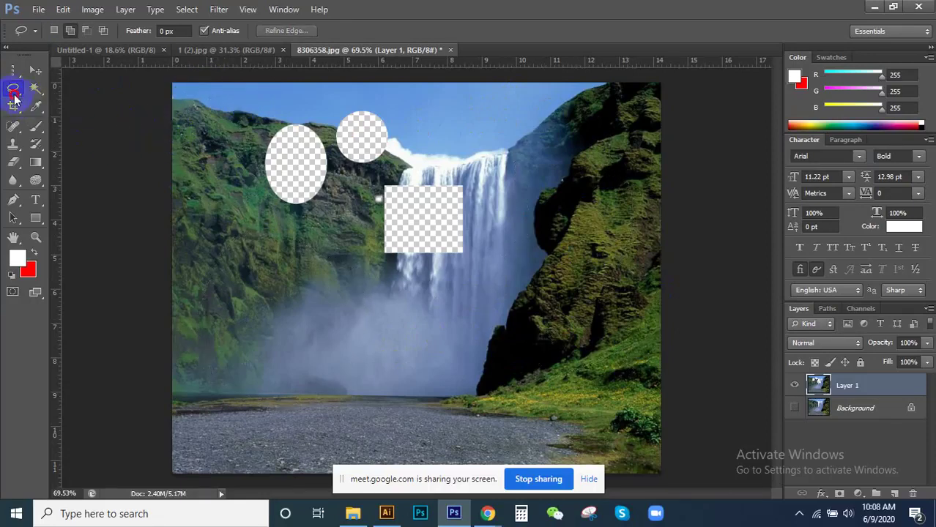
Step: With the Polygonal Lasso Tool, place corners around the mist and left cliff
drag(15, 99, 68, 97)
click(82, 103)
click(262, 244)
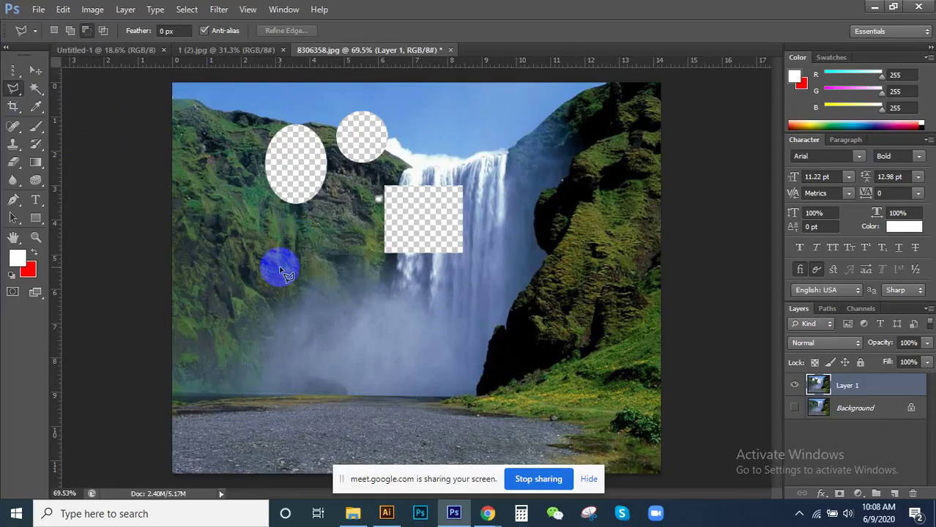
click(183, 210)
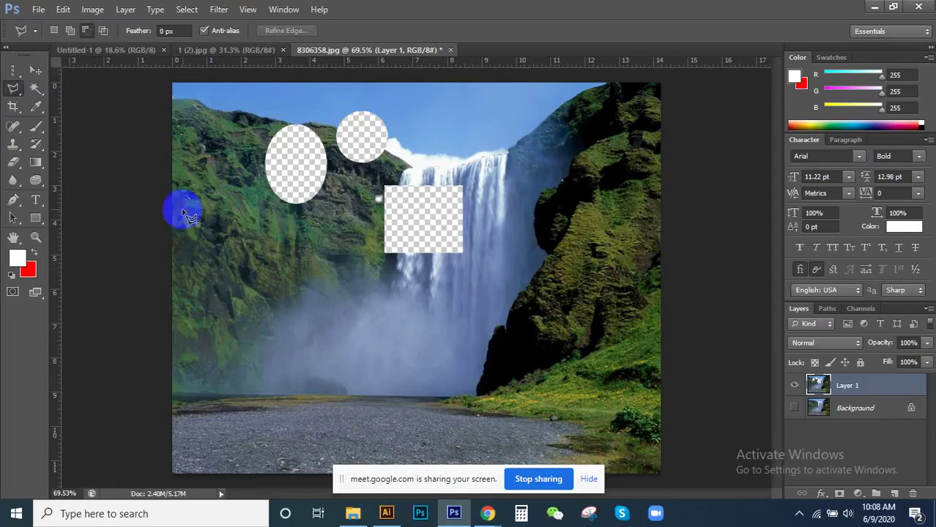
click(219, 357)
click(368, 369)
click(408, 319)
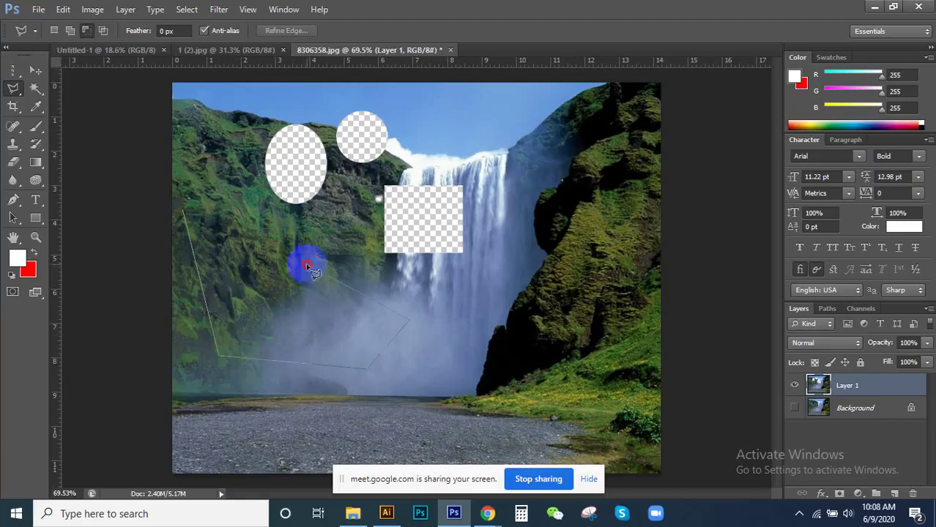
click(306, 262)
click(266, 196)
Step: Add corners along the upper-left cliff edge and close the polygonal selection
click(196, 105)
click(187, 136)
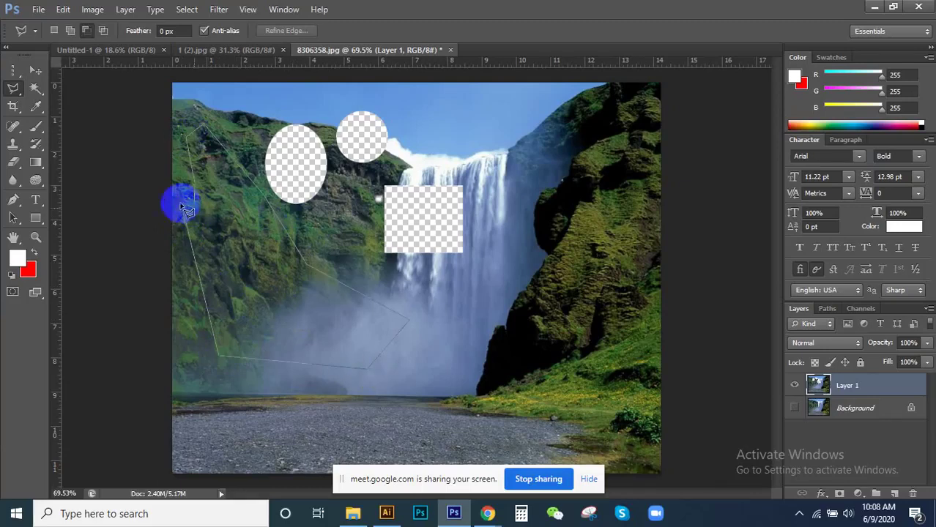
click(230, 279)
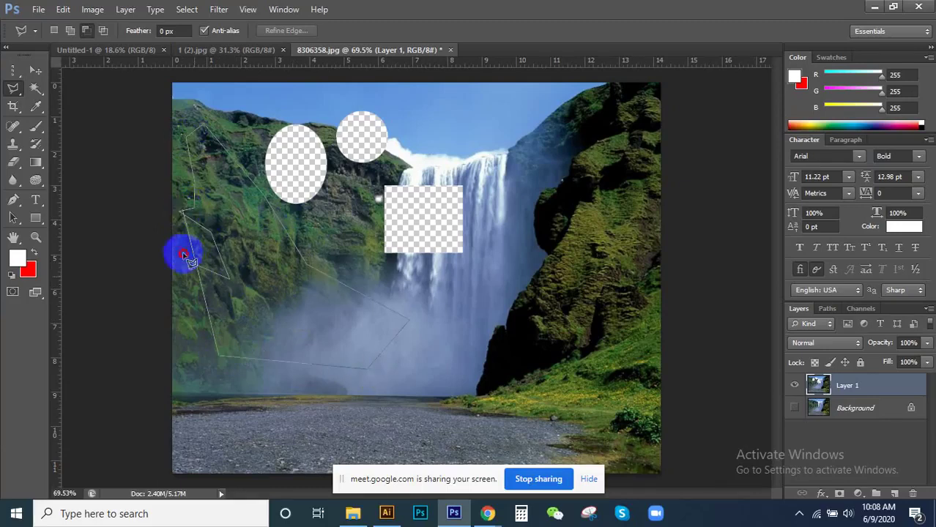
click(188, 256)
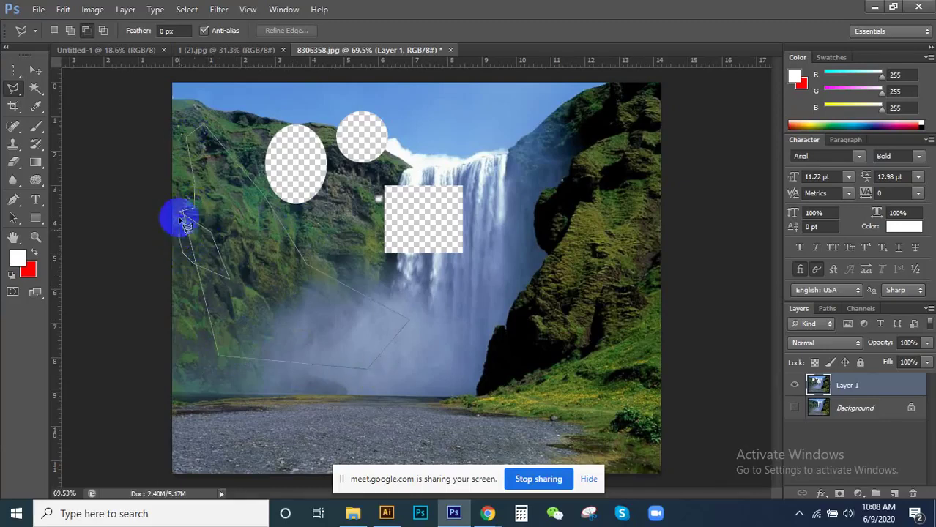
double_click(231, 277)
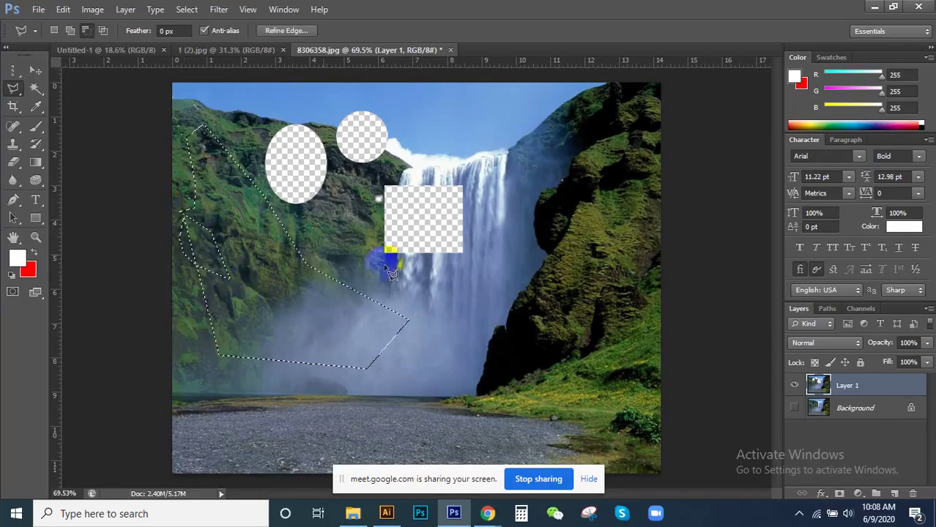
Step: Start a polygonal outline around the right cliff, then cancel it
click(547, 372)
click(529, 214)
click(398, 194)
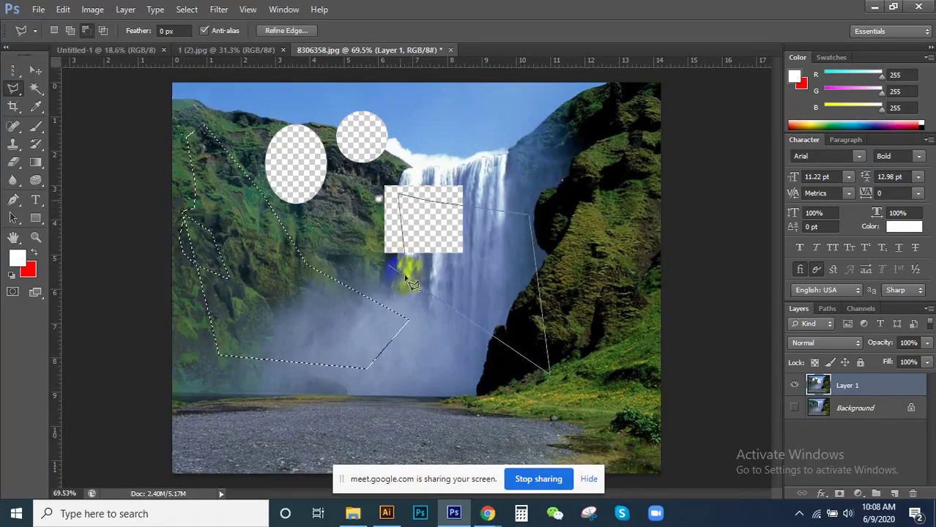
click(388, 253)
double_click(380, 271)
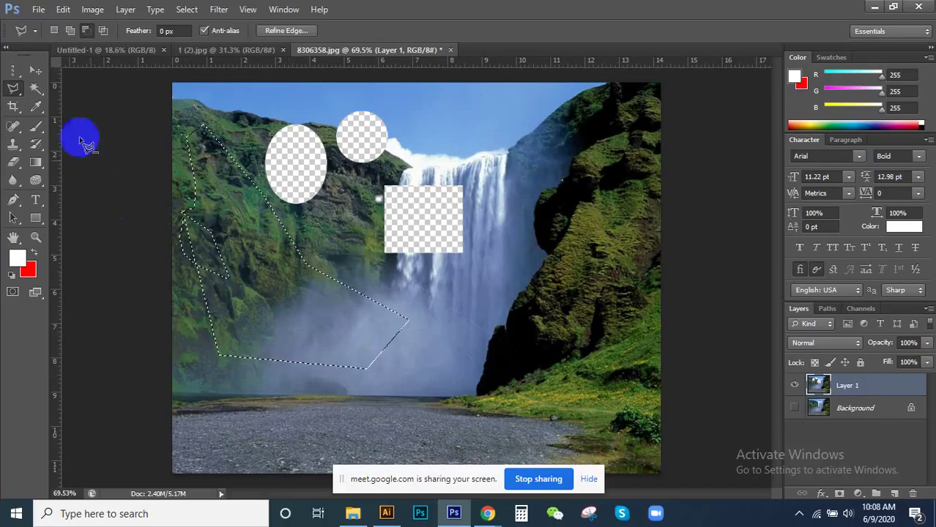
click(69, 30)
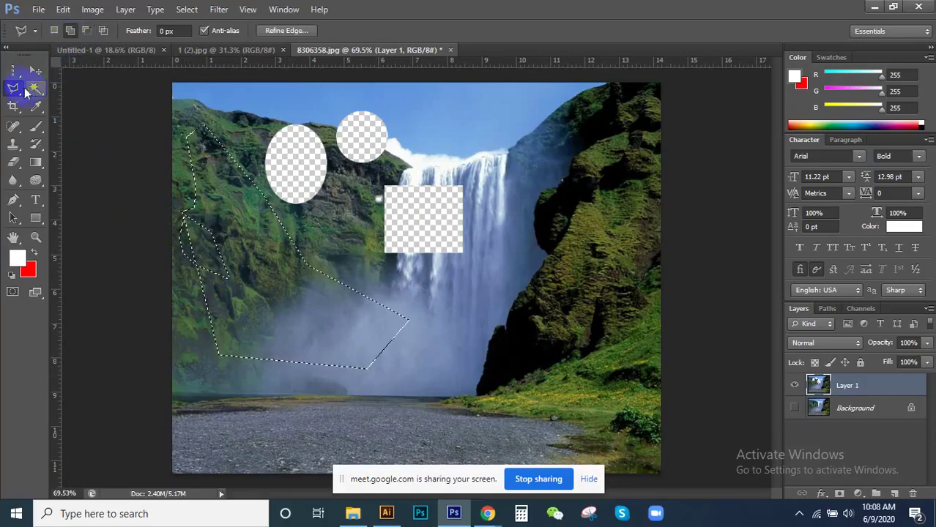
Step: Switch to the Magnetic Lasso Tool and clear the polygonal selection
click(13, 88)
click(76, 114)
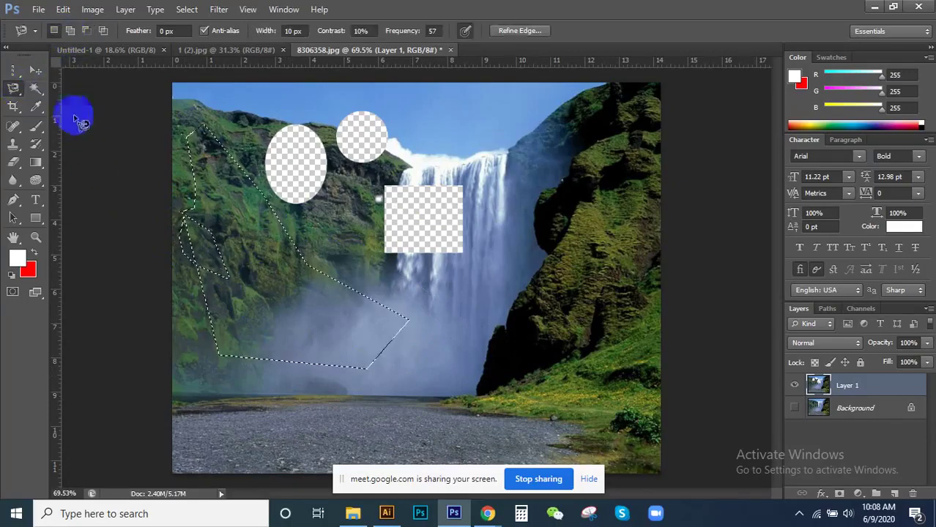
click(290, 175)
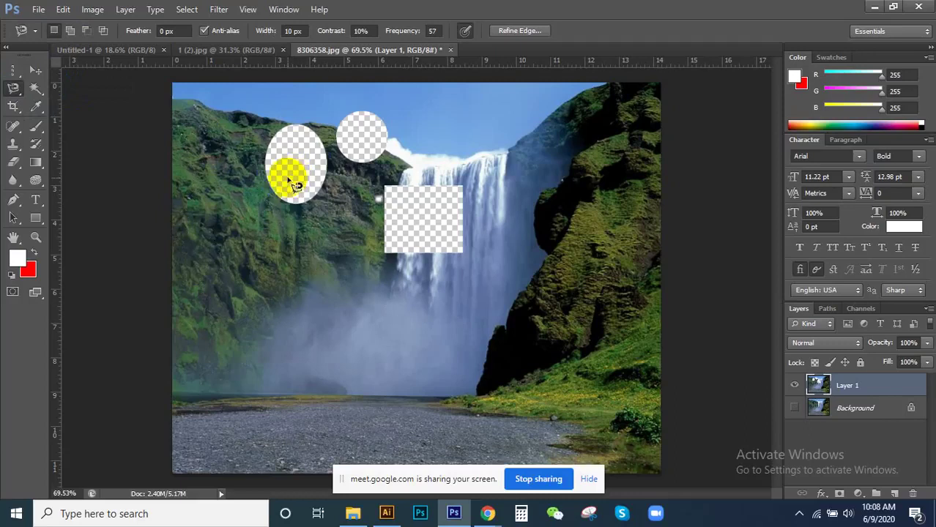
scroll(271, 176, down, 2)
scroll(219, 109, up, 5)
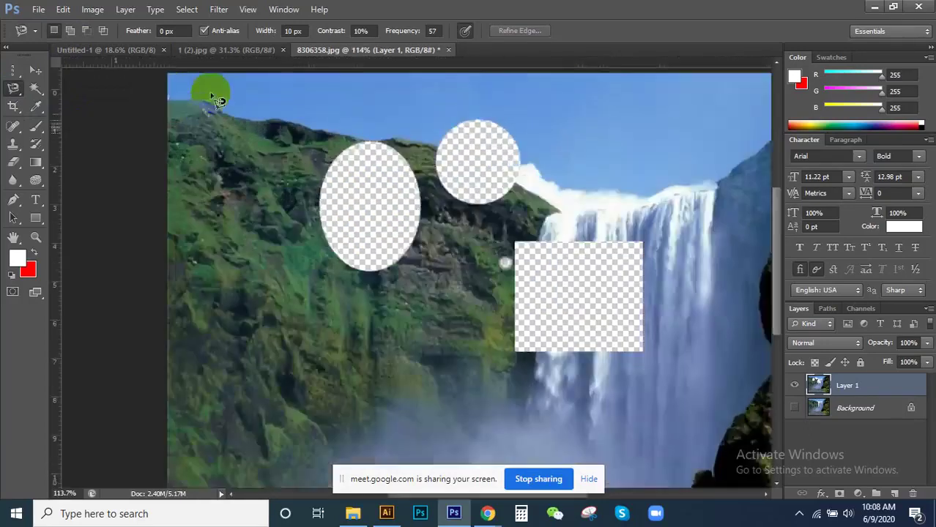
scroll(146, 81, up, 5)
scroll(183, 146, up, 3)
scroll(198, 168, down, 2)
scroll(212, 182, down, 1)
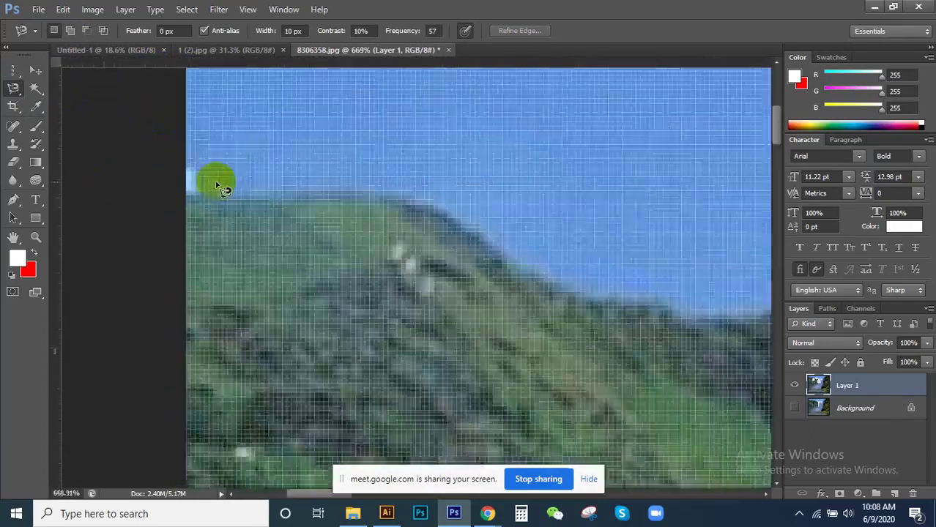
scroll(217, 183, down, 1)
scroll(219, 187, down, 1)
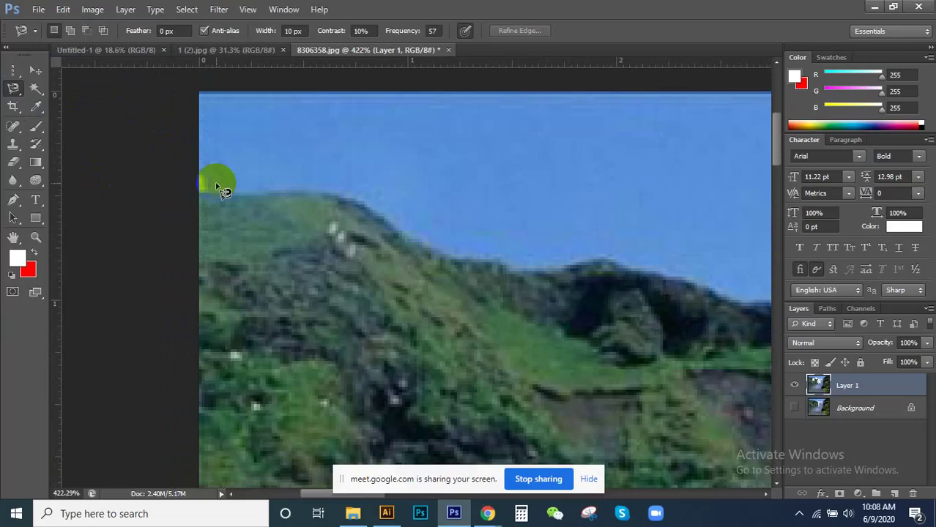
Step: Trace a Magnetic Lasso selection along the hilltop edge and close it
click(186, 184)
click(206, 194)
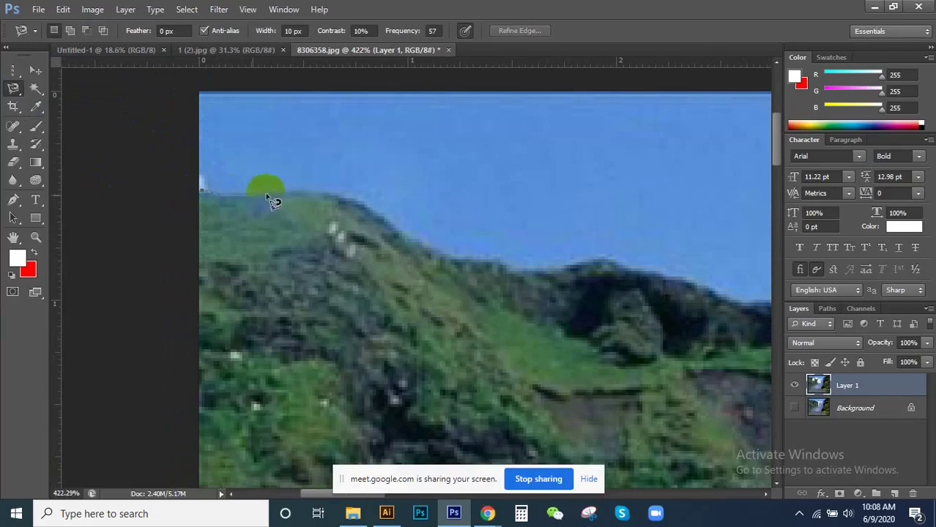
mouse_move(268, 198)
mouse_down()
mouse_move(321, 188)
mouse_move(382, 214)
mouse_move(324, 174)
mouse_move(365, 98)
mouse_move(461, 138)
mouse_move(469, 83)
mouse_move(469, 177)
mouse_up()
double_click(469, 175)
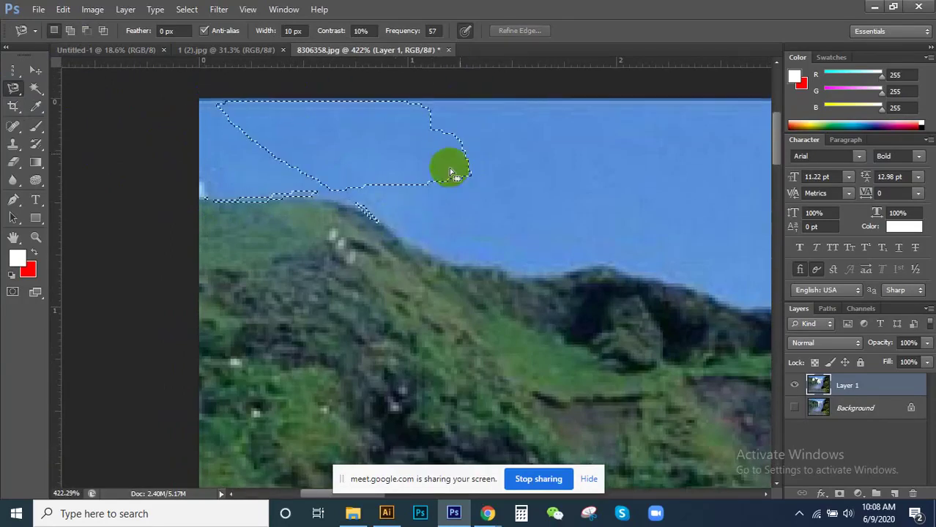
Step: Close 8306358.jpg without saving and drag 'Athletic Arena $11' into Photoshop
click(448, 50)
click(476, 203)
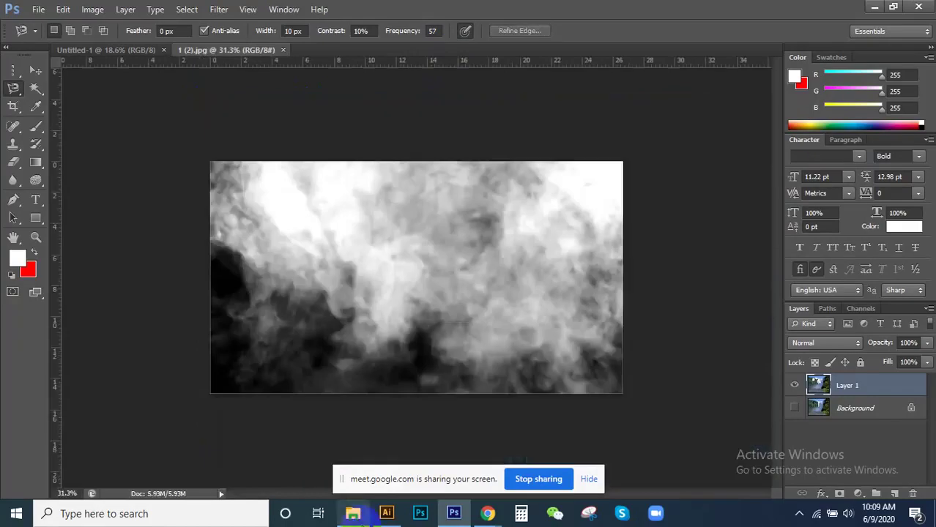
click(353, 513)
click(296, 162)
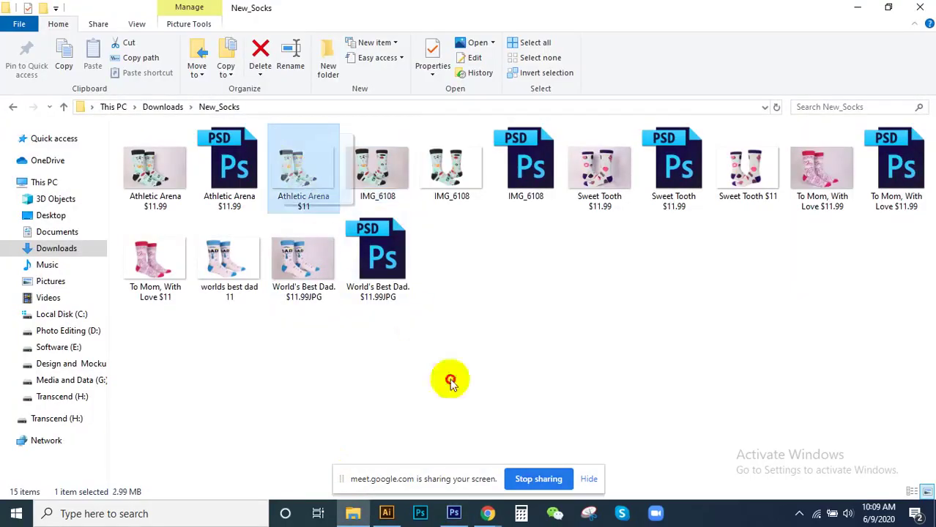
mouse_move(450, 381)
mouse_down()
mouse_move(594, 6)
mouse_move(462, 203)
mouse_up()
scroll(167, 117, up, 3)
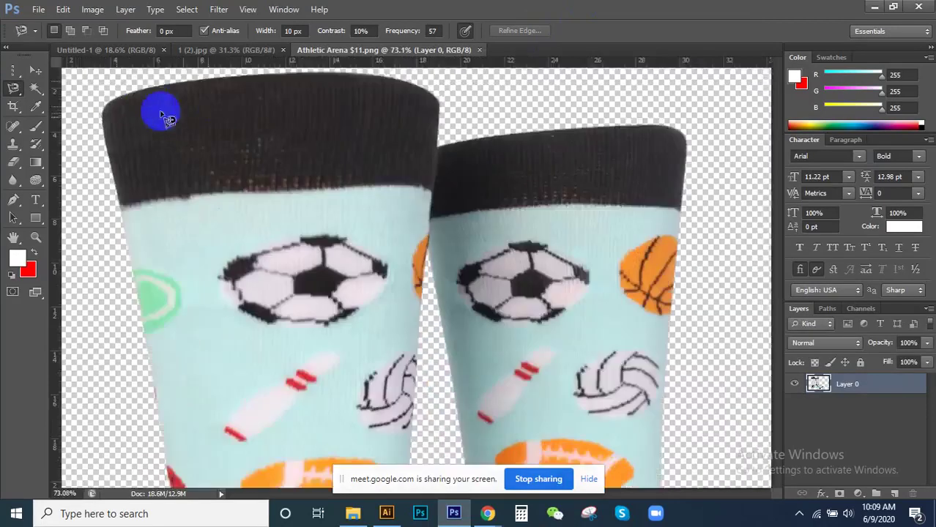
scroll(178, 157, up, 5)
scroll(351, 246, down, 2)
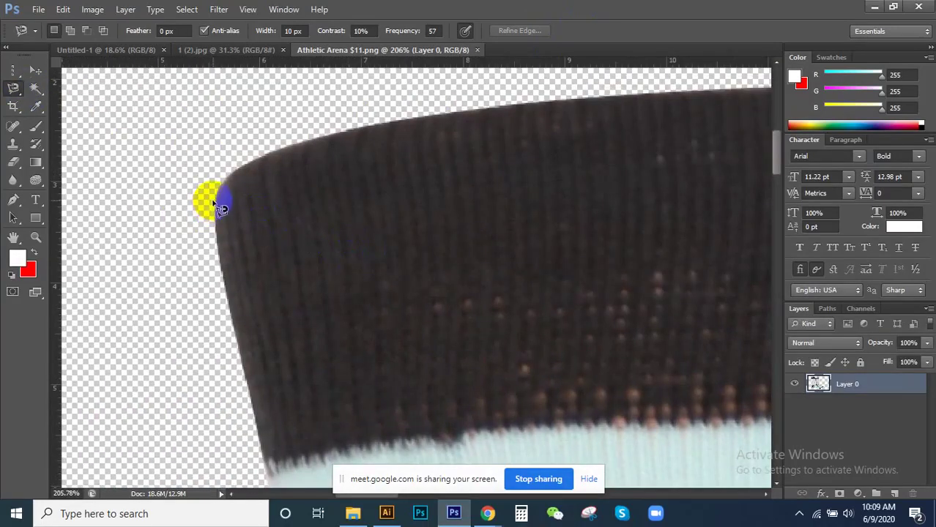
click(214, 235)
drag(224, 237, 224, 334)
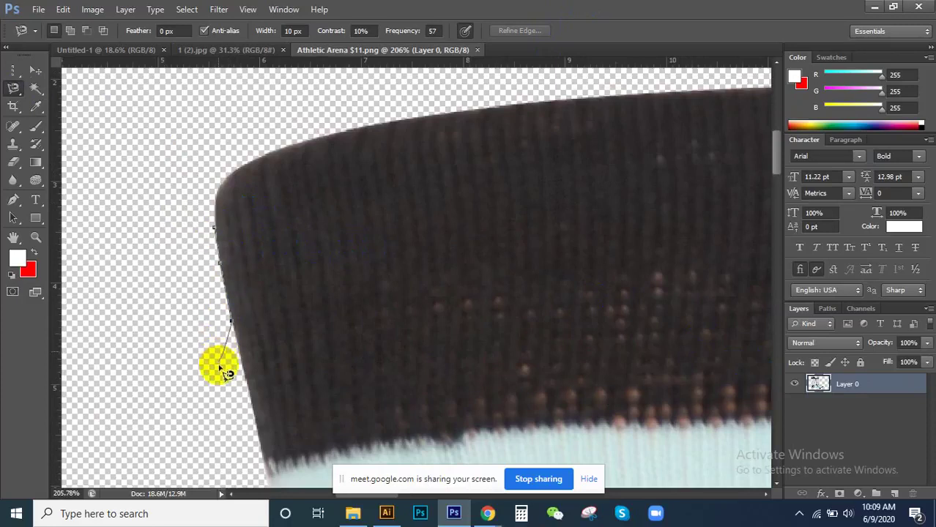
drag(229, 379, 219, 364)
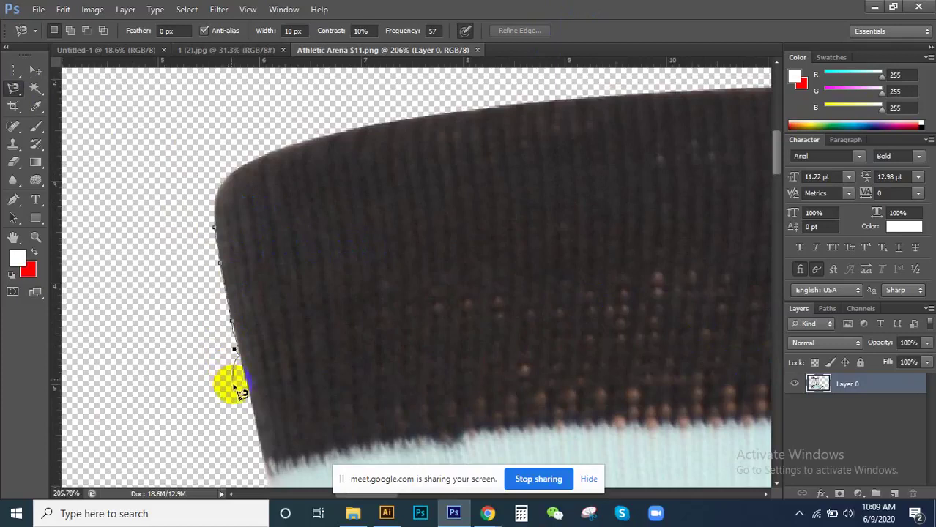
drag(234, 388, 233, 373)
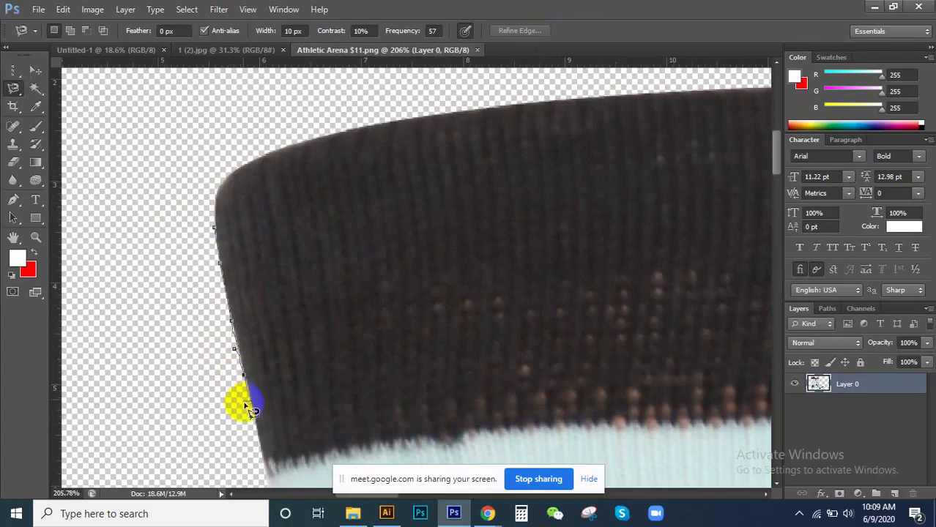
mouse_move(253, 406)
mouse_down()
mouse_move(232, 203)
mouse_move(264, 161)
mouse_up()
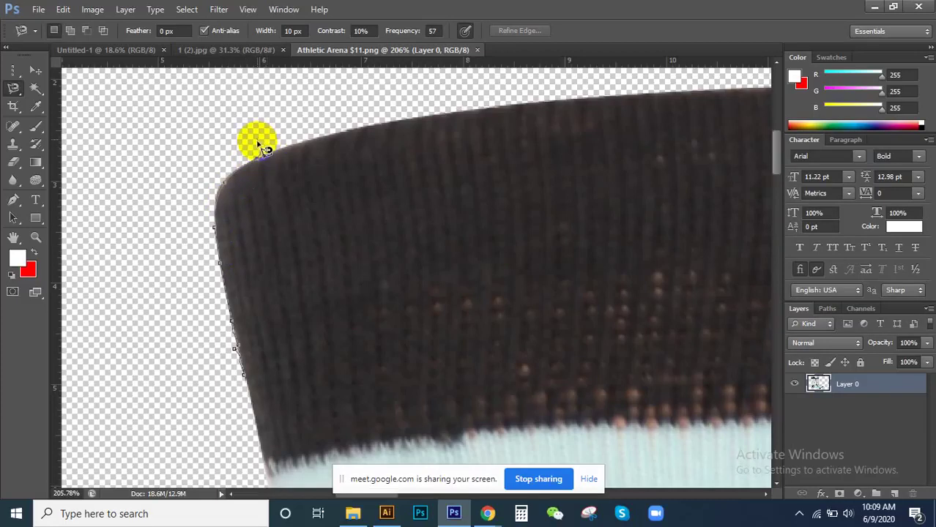
scroll(262, 147, up, 2)
scroll(262, 146, up, 1)
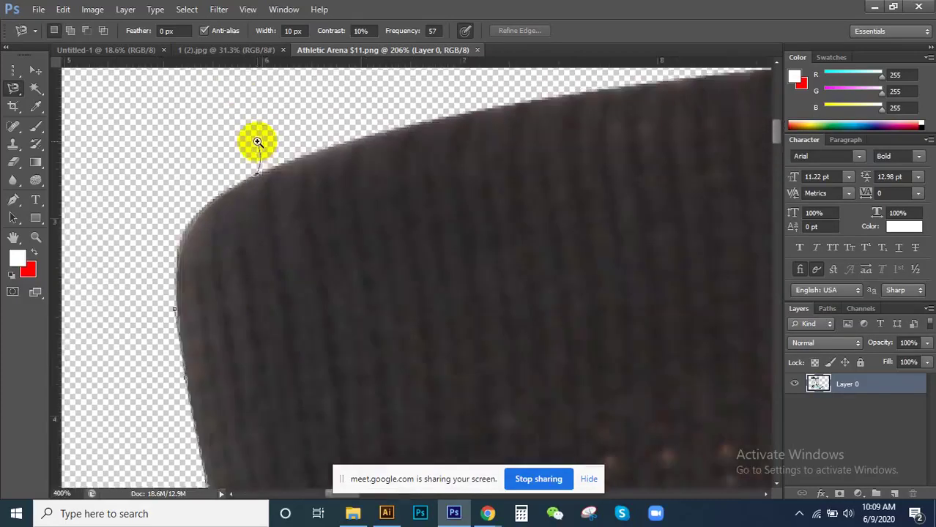
scroll(261, 147, up, 2)
scroll(261, 147, up, 2)
scroll(261, 146, up, 2)
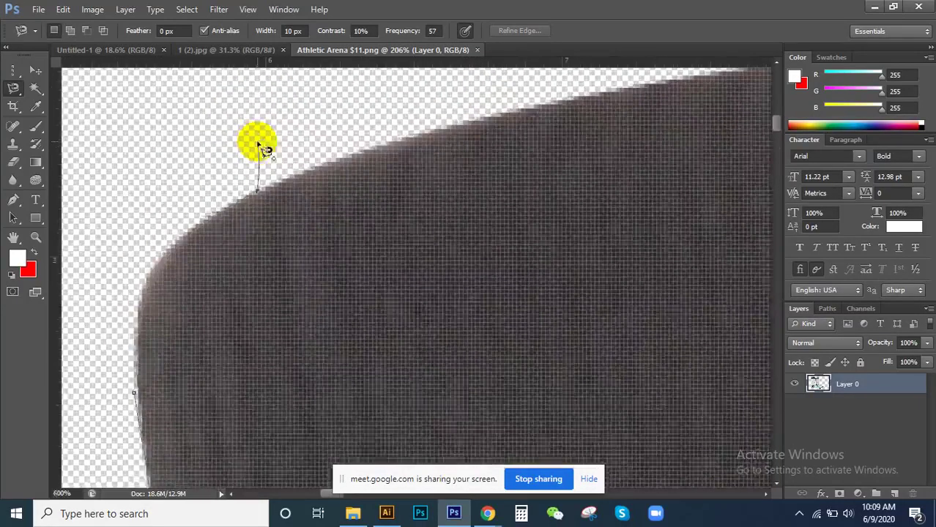
scroll(261, 146, up, 1)
scroll(262, 146, up, 1)
click(311, 181)
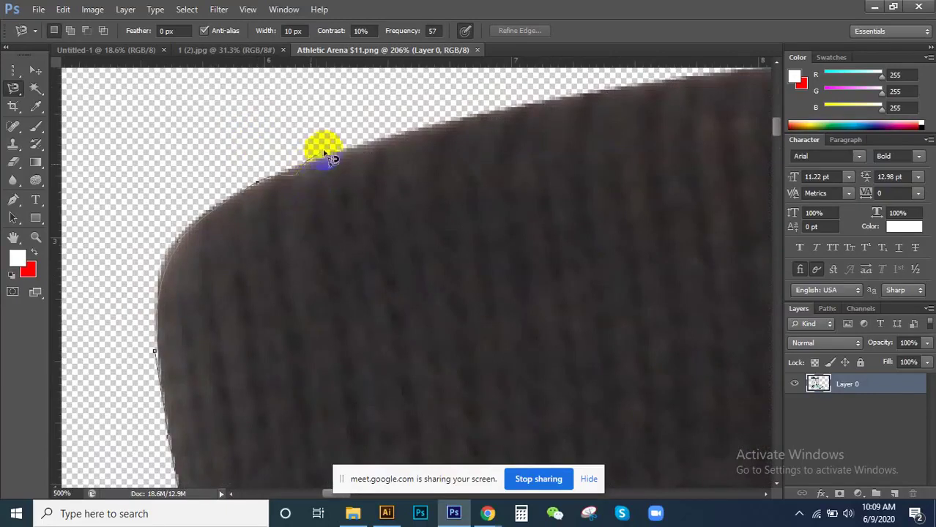
click(355, 146)
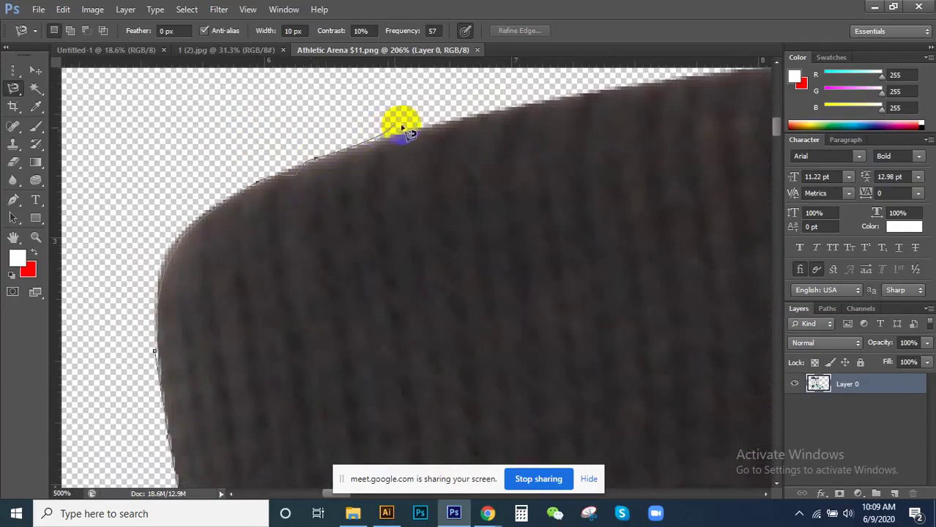
click(451, 115)
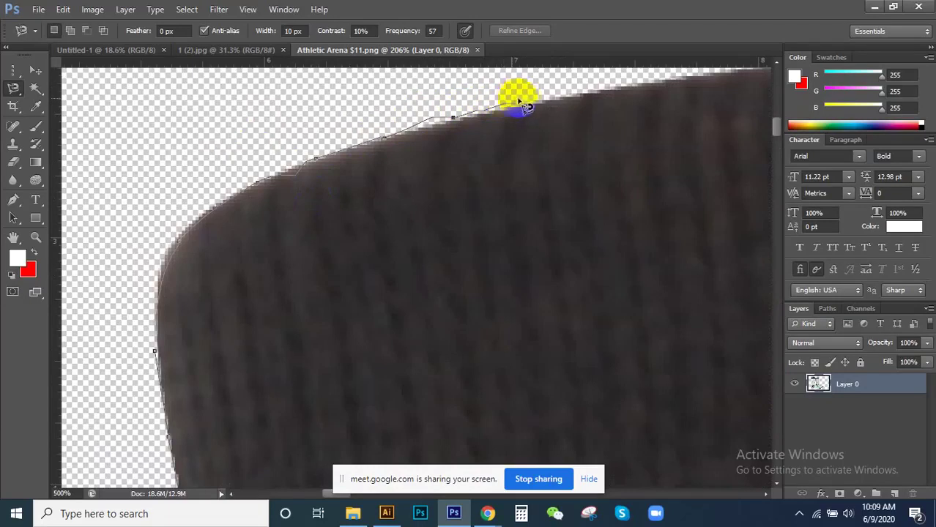
drag(518, 100, 536, 98)
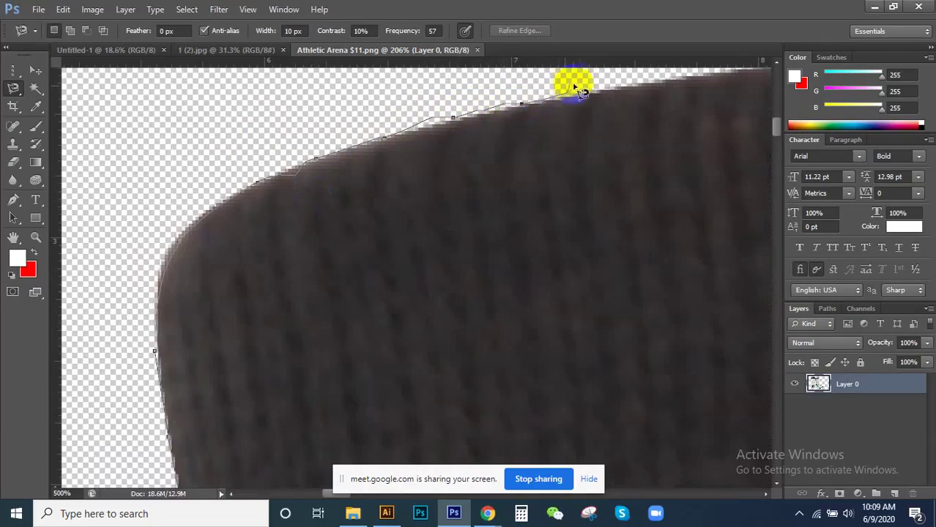
drag(588, 84, 610, 81)
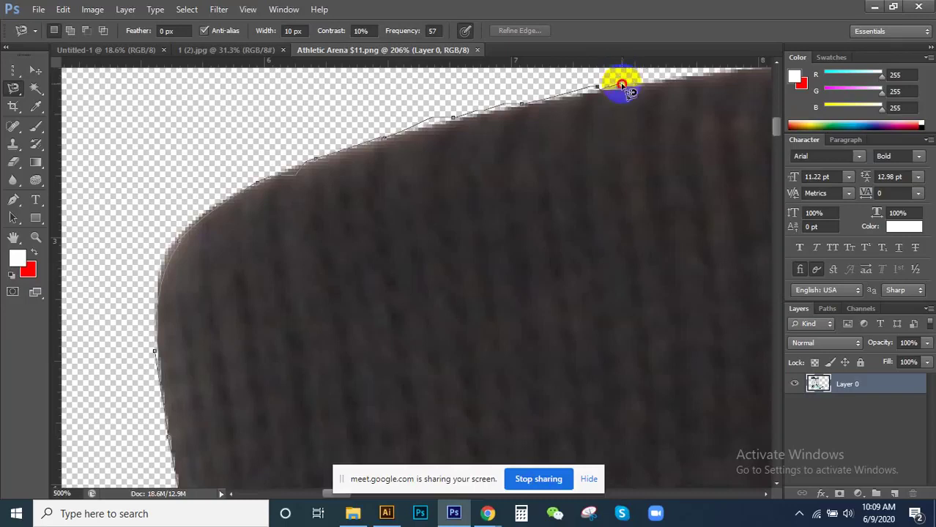
double_click(622, 85)
scroll(313, 199, up, 2)
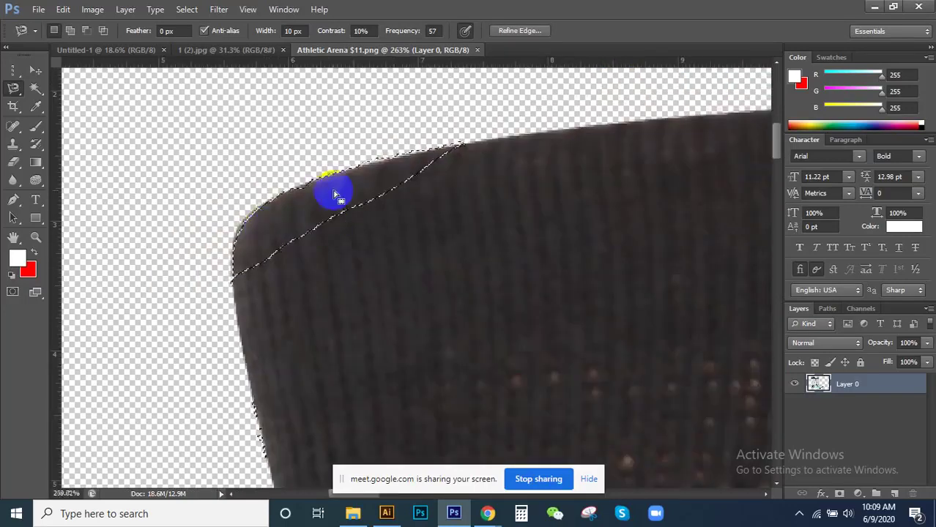
scroll(334, 195, down, 2)
click(305, 200)
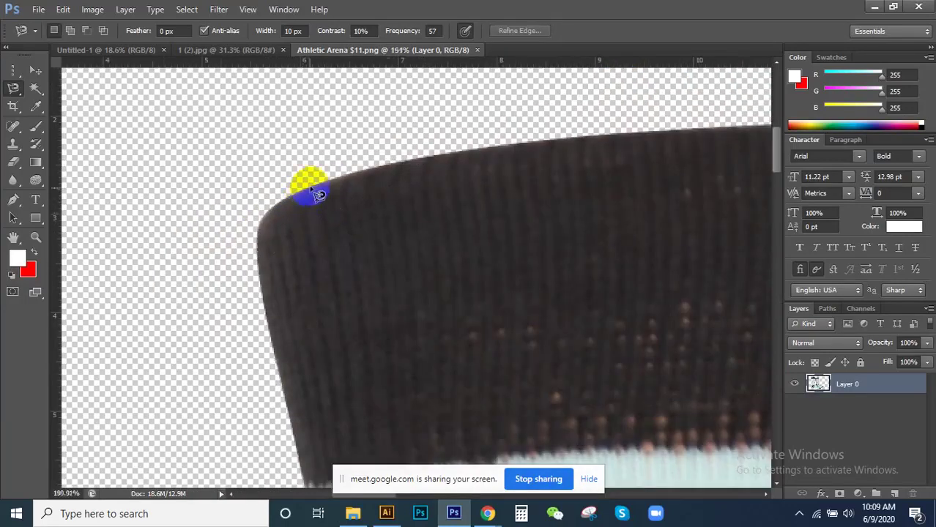
scroll(306, 189, down, 2)
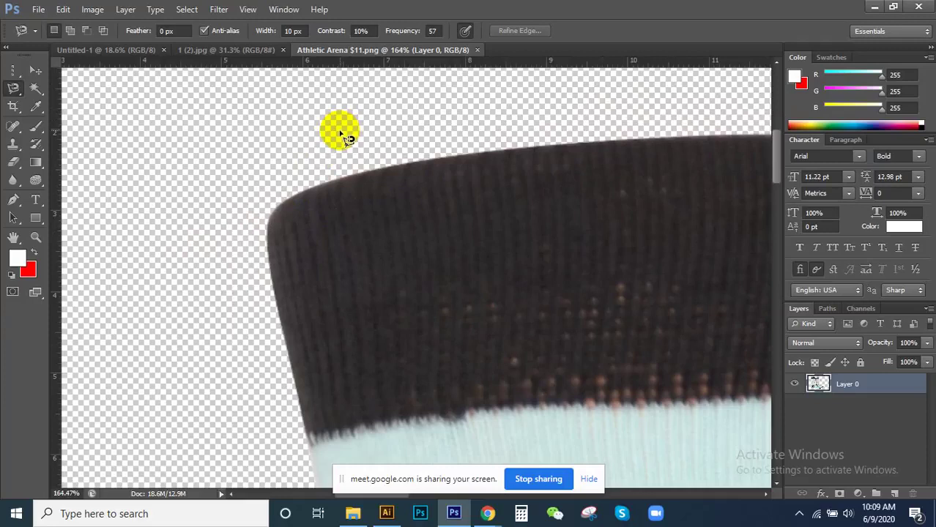
scroll(333, 126, down, 2)
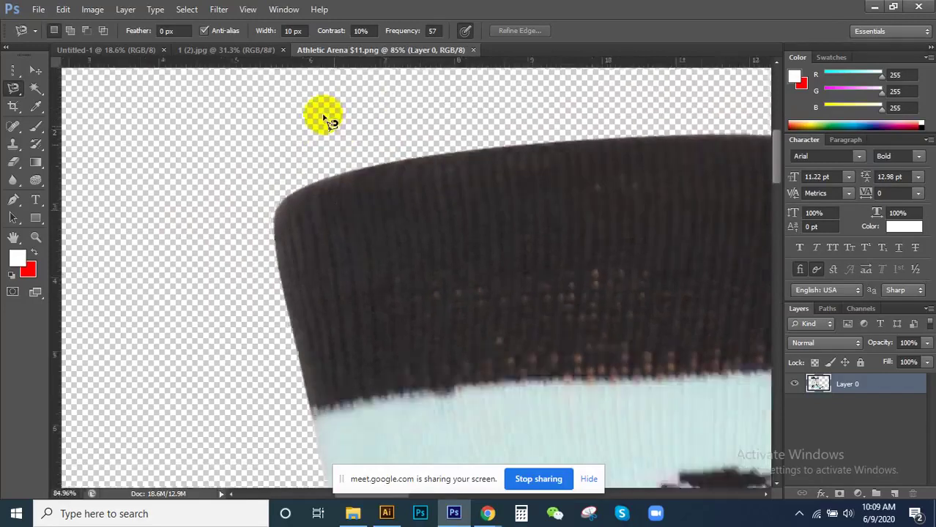
scroll(326, 119, down, 2)
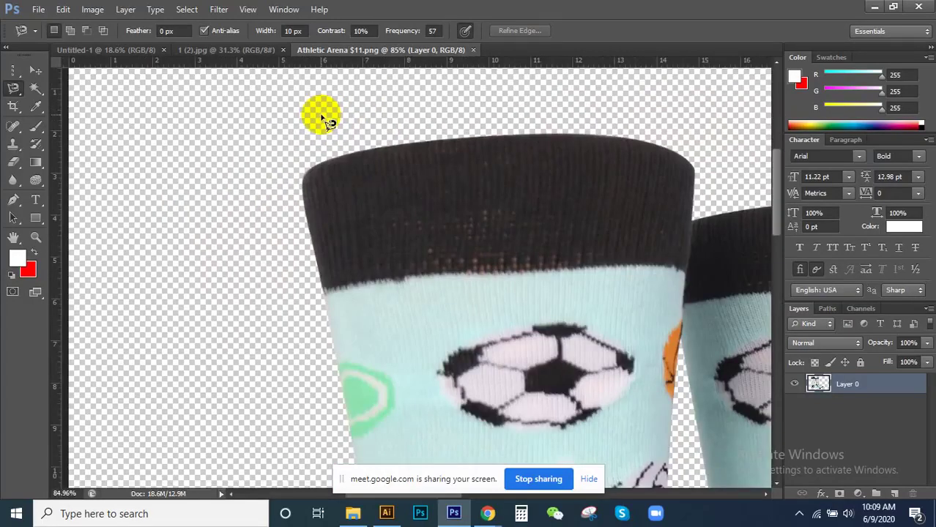
scroll(424, 151, down, 2)
scroll(278, 184, up, 4)
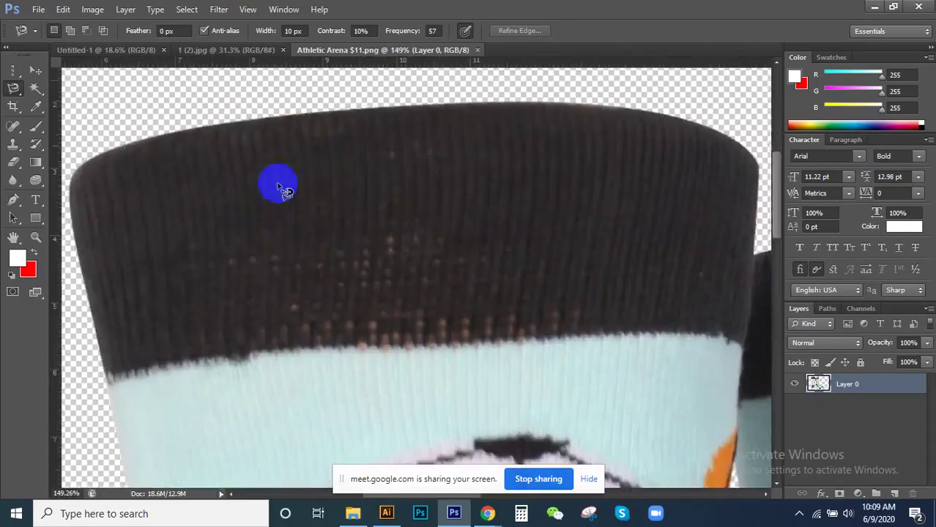
Step: Trace trial Magnetic Lasso selections along the sock cuff, deselect, and start another
scroll(300, 363, up, 3)
click(260, 353)
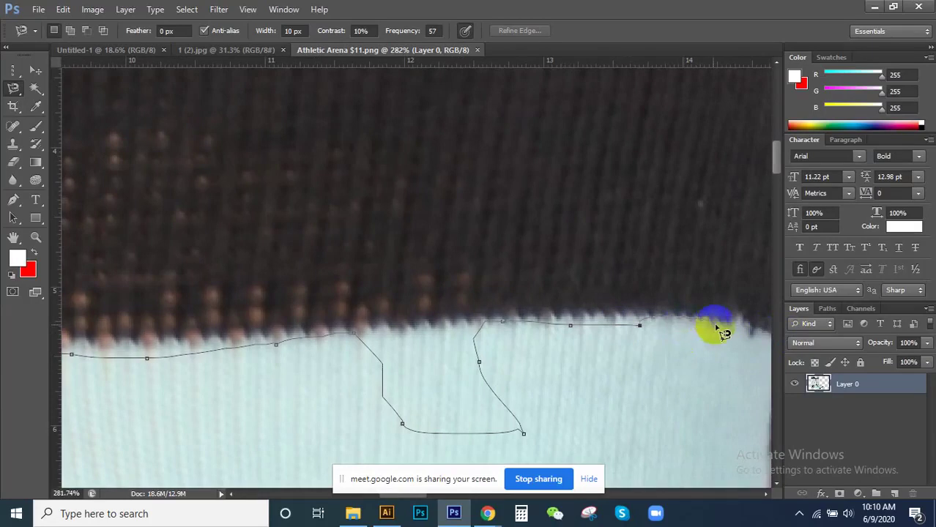
double_click(674, 319)
click(412, 323)
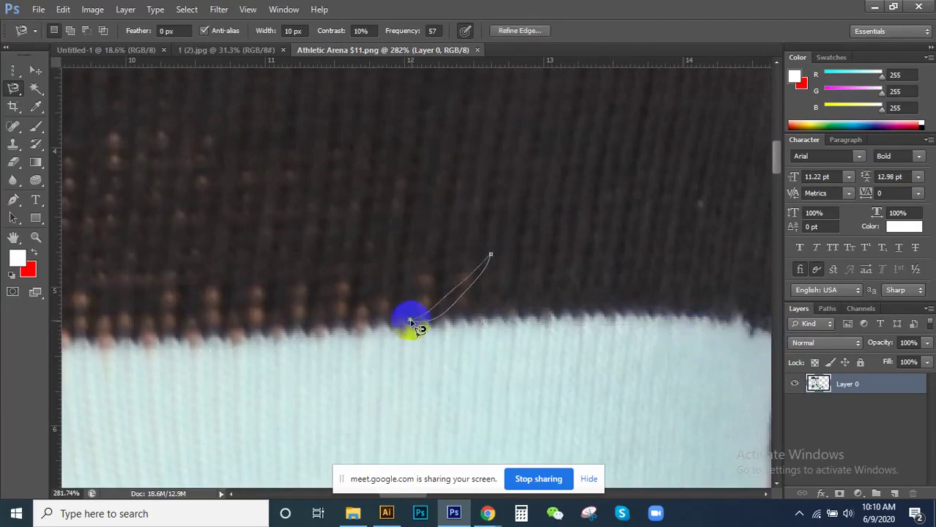
double_click(413, 320)
key(ctrl+d)
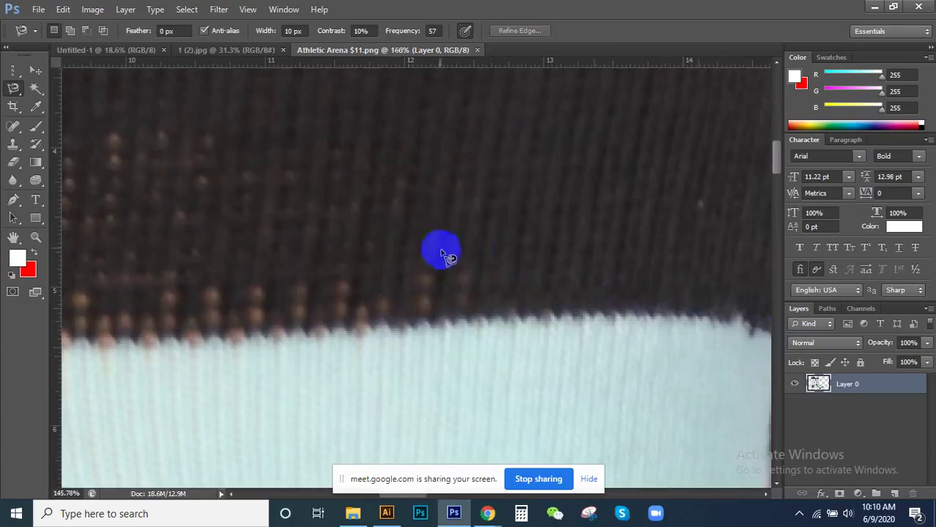
scroll(438, 253, down, 1)
scroll(449, 266, down, 1)
click(322, 212)
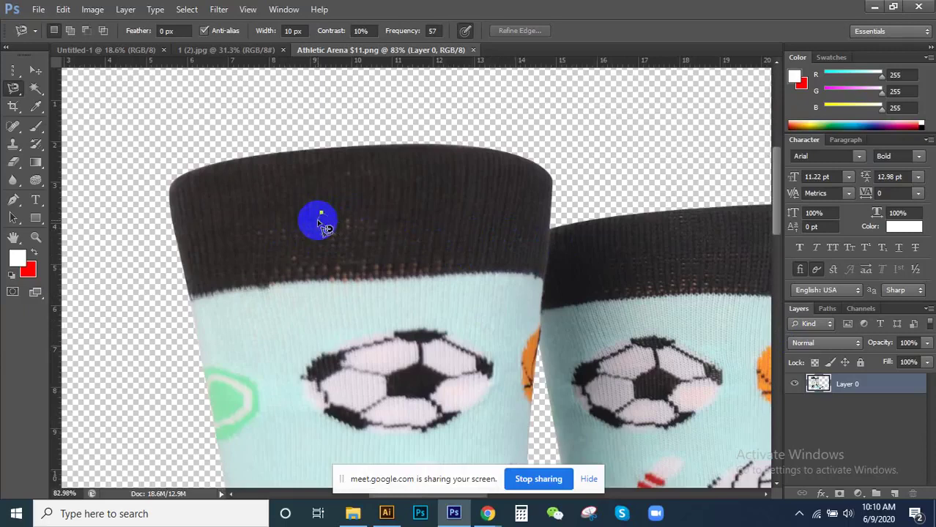
Step: Cycle through the Move, Marquee, Lasso and Magic Wand tools, ending on Quick Selection
click(35, 70)
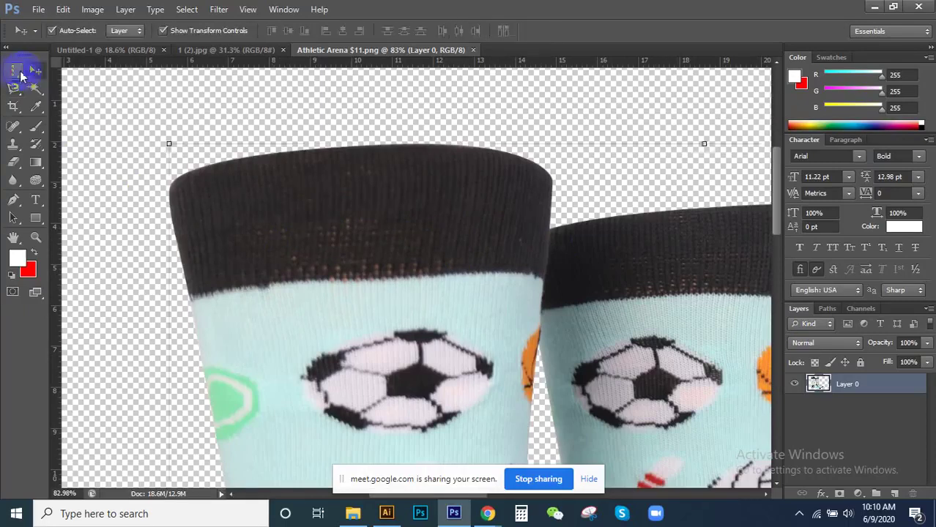
click(16, 73)
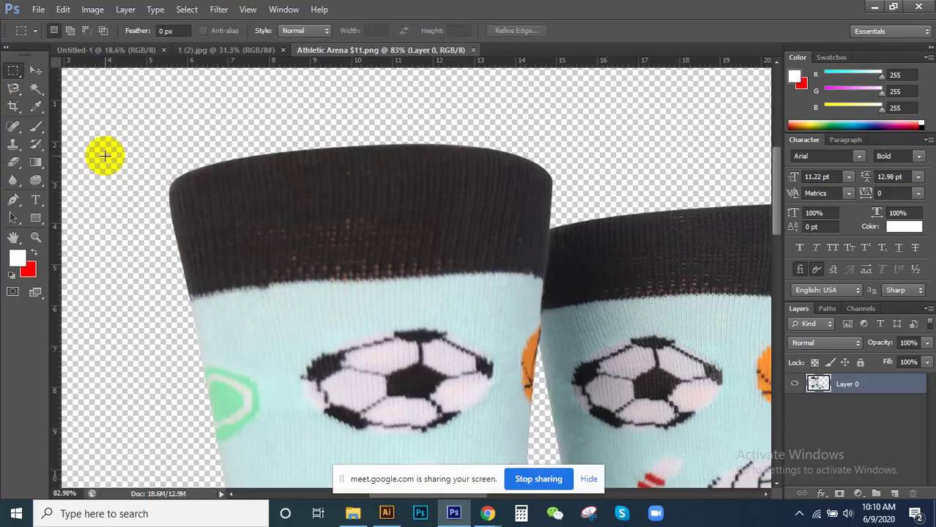
click(15, 71)
click(17, 89)
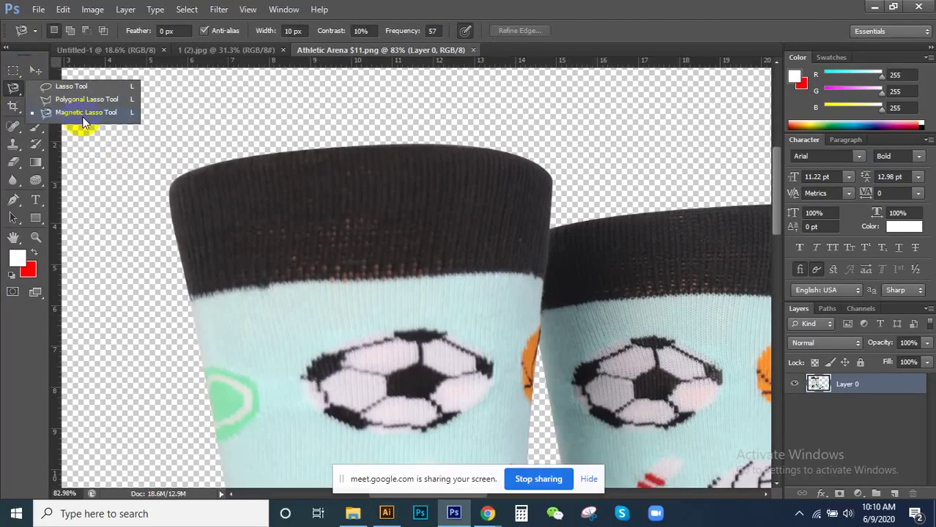
click(34, 87)
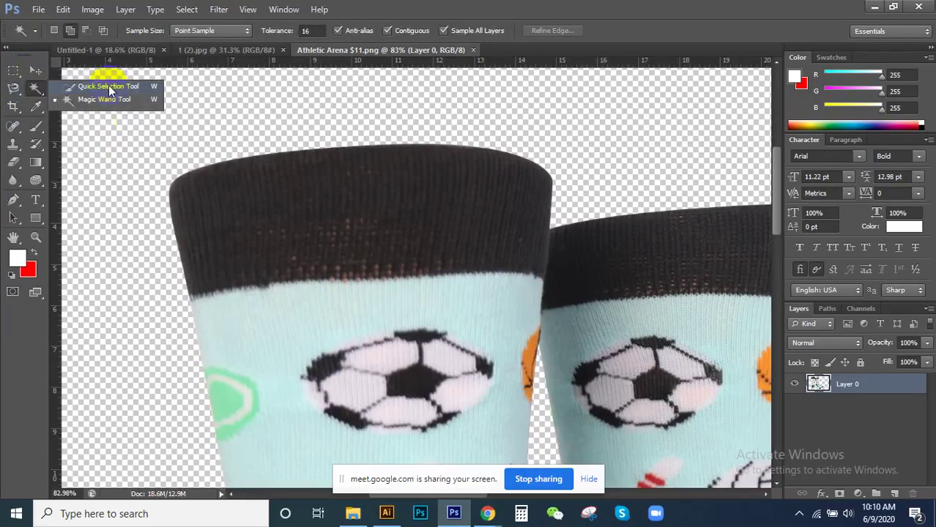
click(109, 86)
Step: Close the Athletic Arena $11.png and 1 (2).jpg documents
key(ctrl+0)
click(236, 53)
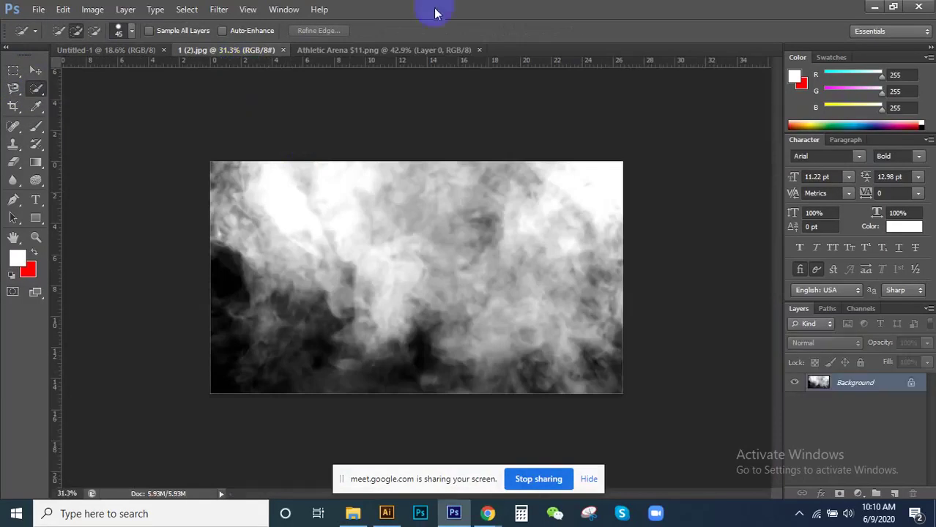
click(479, 50)
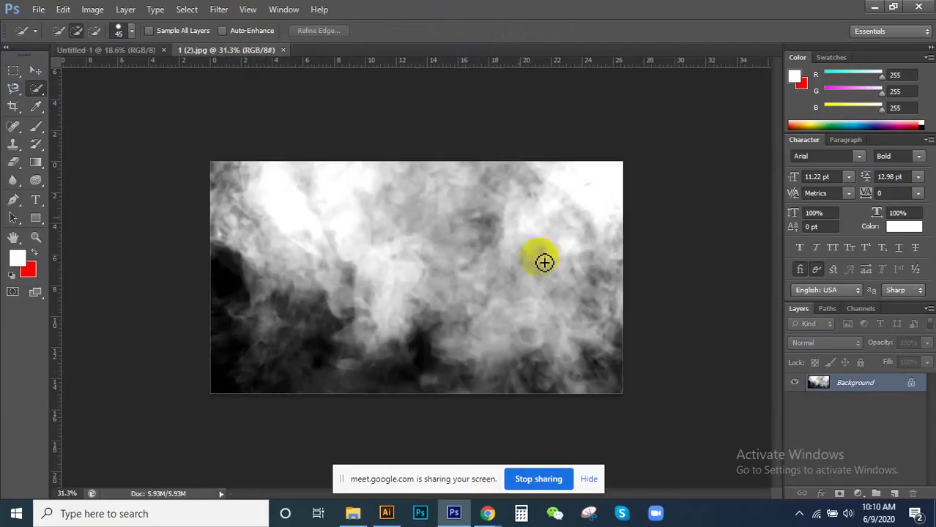
click(283, 50)
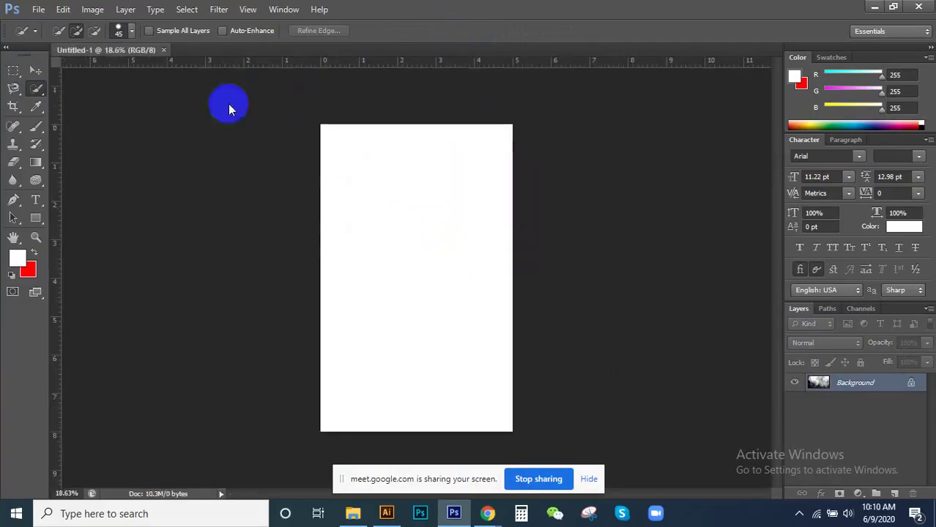
click(352, 513)
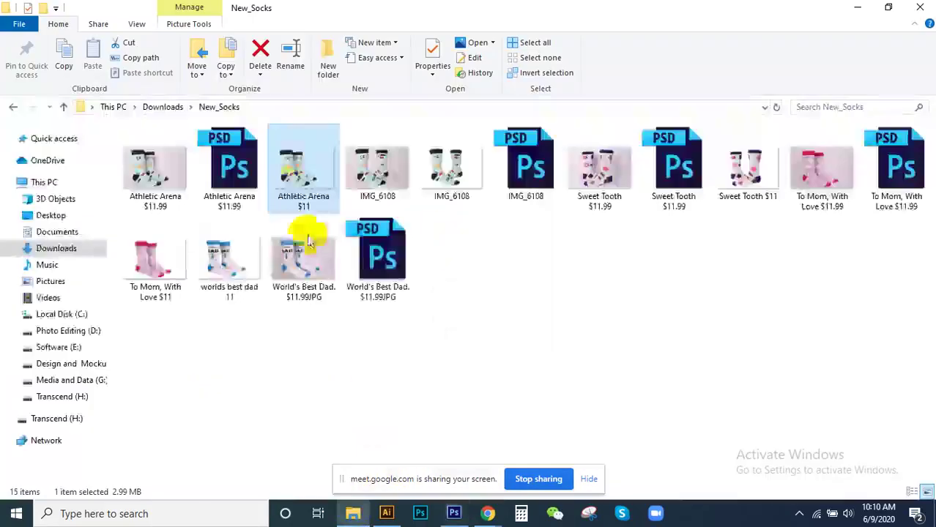
click(454, 513)
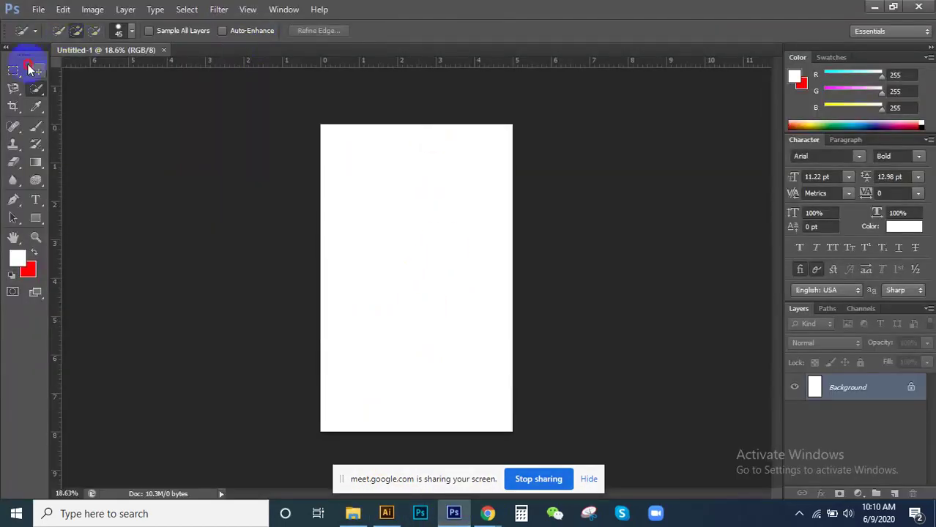
Step: Cancel the File > New dialog and close the Untitled-1 document
click(33, 70)
click(38, 9)
click(38, 9)
key(Escape)
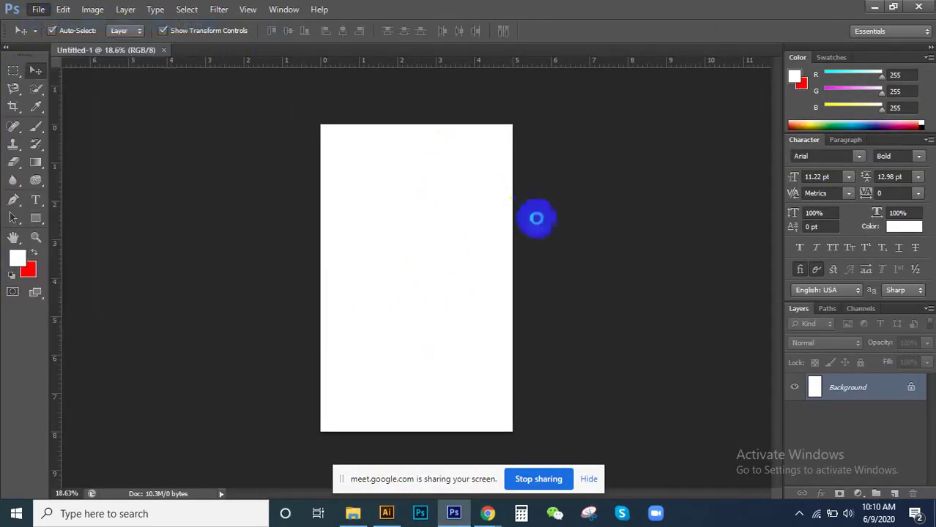
key(ctrl+n)
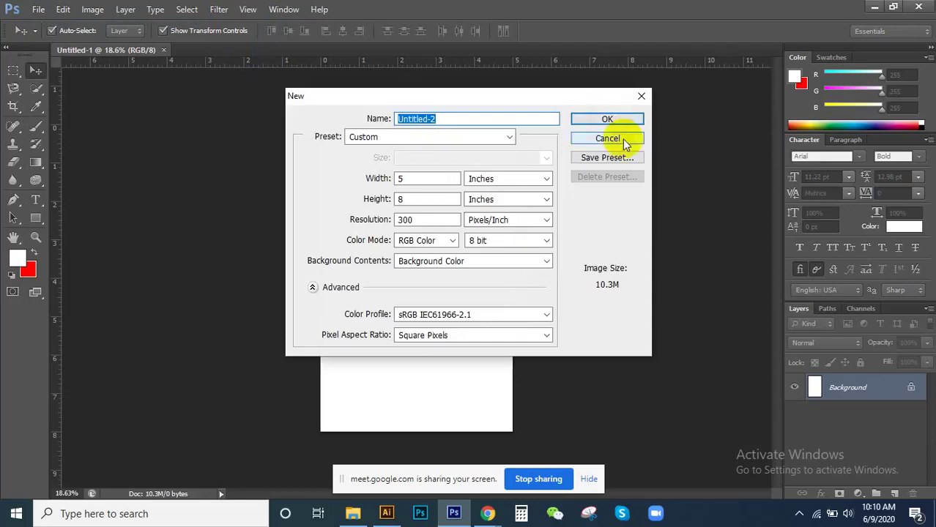
click(623, 141)
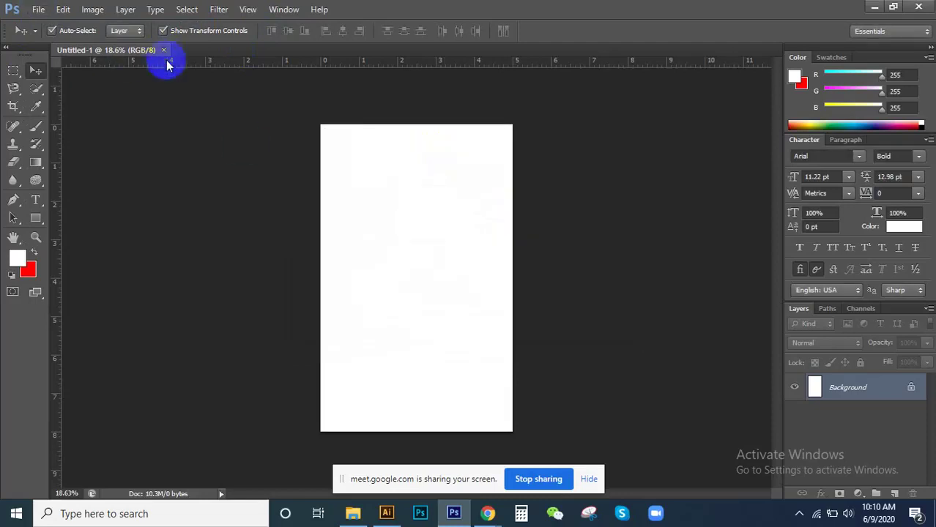
key(ctrl+w)
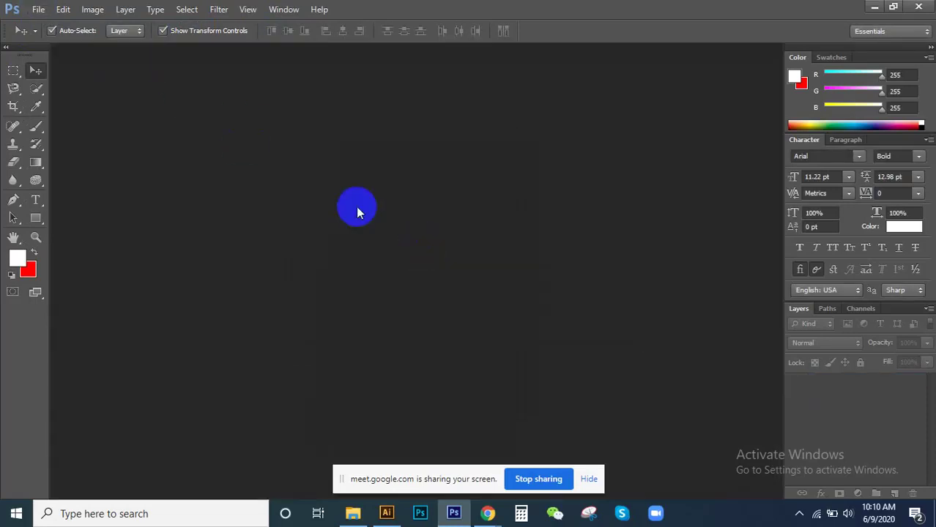
Step: Open the waterfall photo 8306358.jpg from the References folder
double_click(357, 212)
click(514, 116)
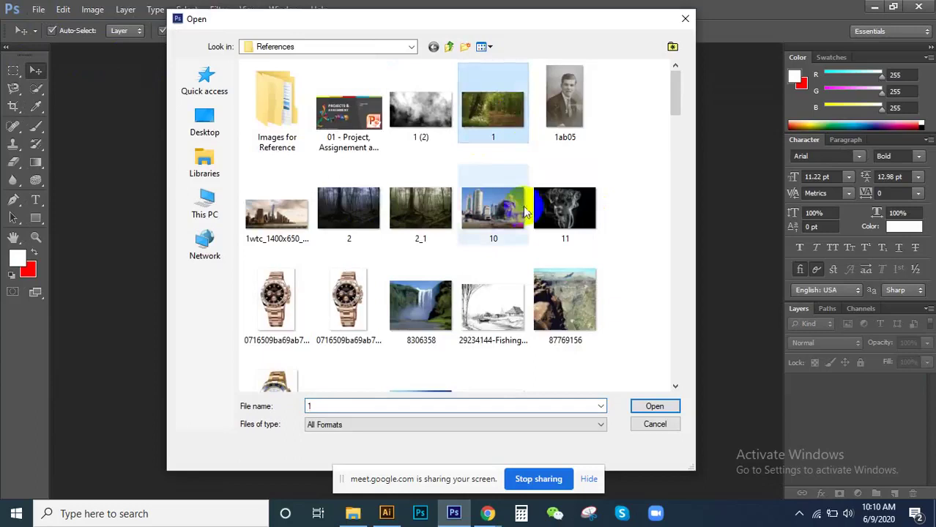
scroll(525, 211, down, 5)
scroll(449, 173, up, 2)
scroll(428, 147, up, 3)
click(432, 280)
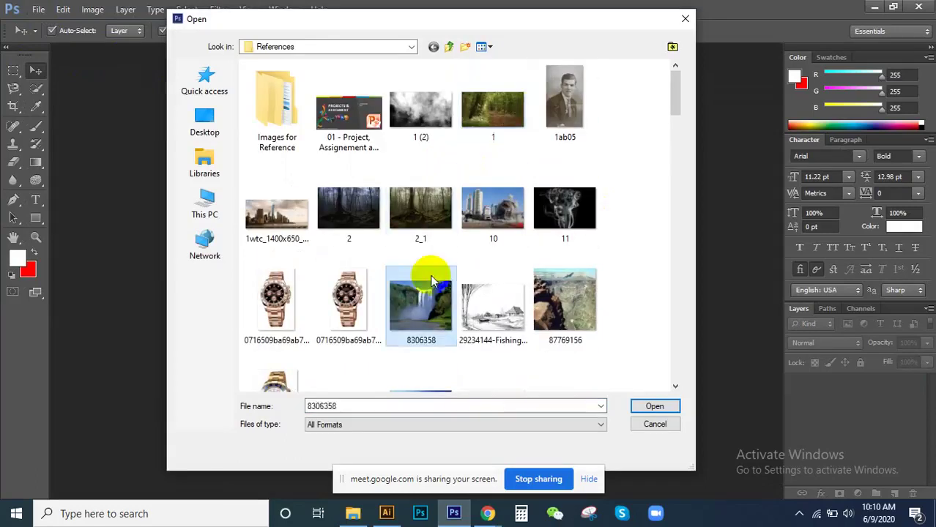
double_click(432, 280)
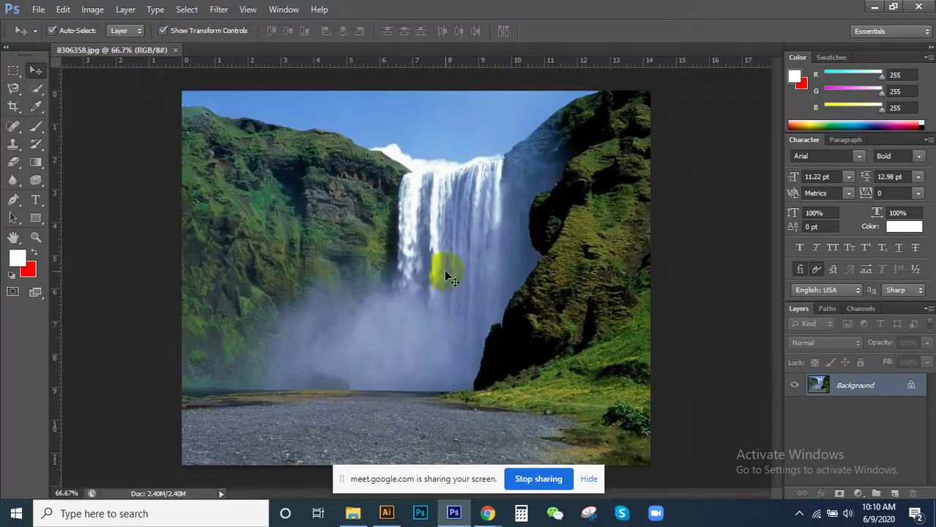
click(36, 89)
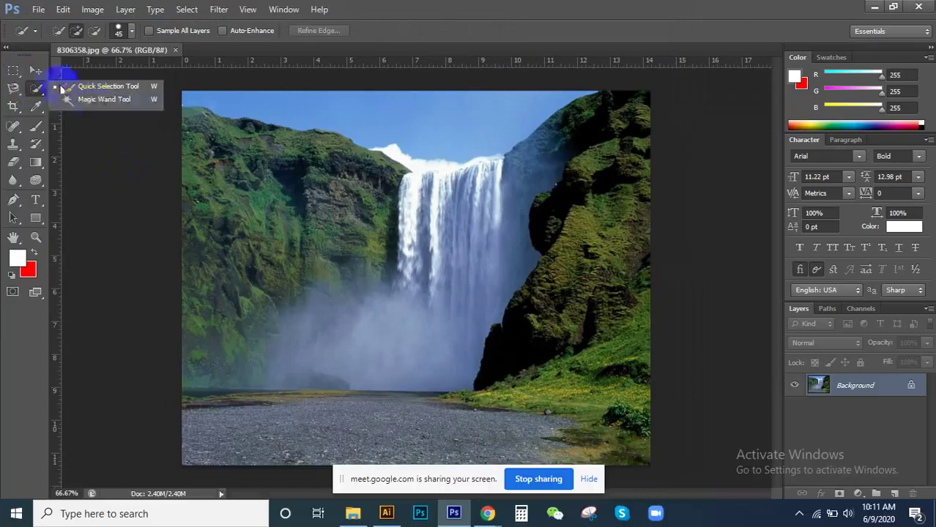
click(111, 86)
alt+scroll(399, 110, up, 2)
alt+scroll(413, 154, up, 2)
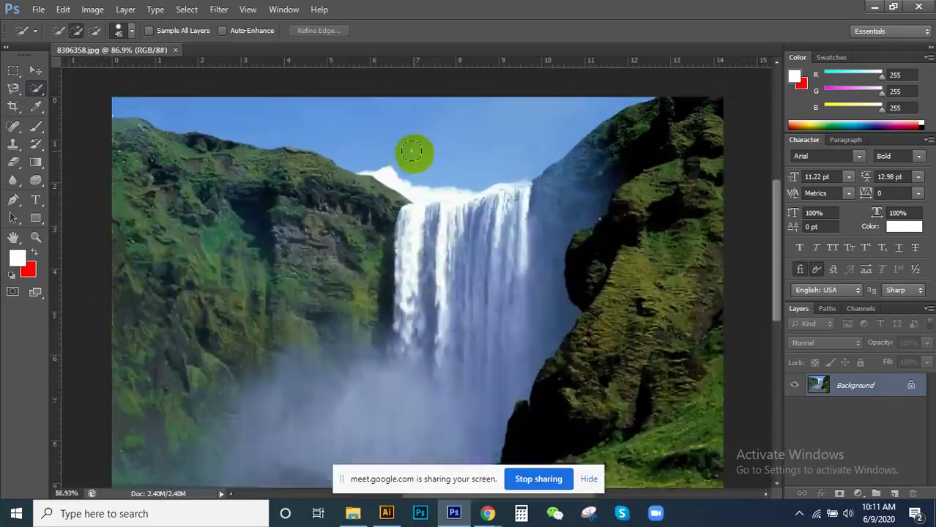
alt+scroll(412, 152, down, 1)
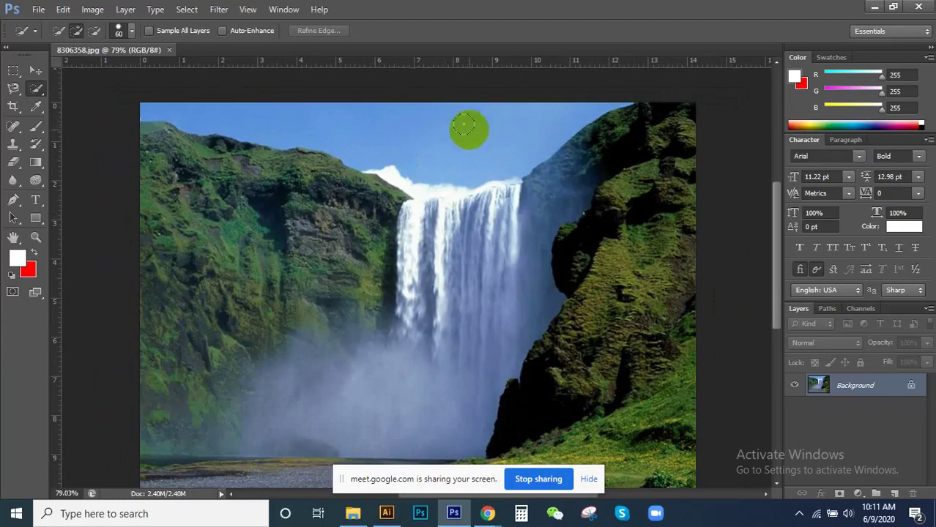
mouse_move(490, 121)
mouse_down()
mouse_move(431, 107)
mouse_move(594, 126)
mouse_up()
drag(463, 111, 533, 120)
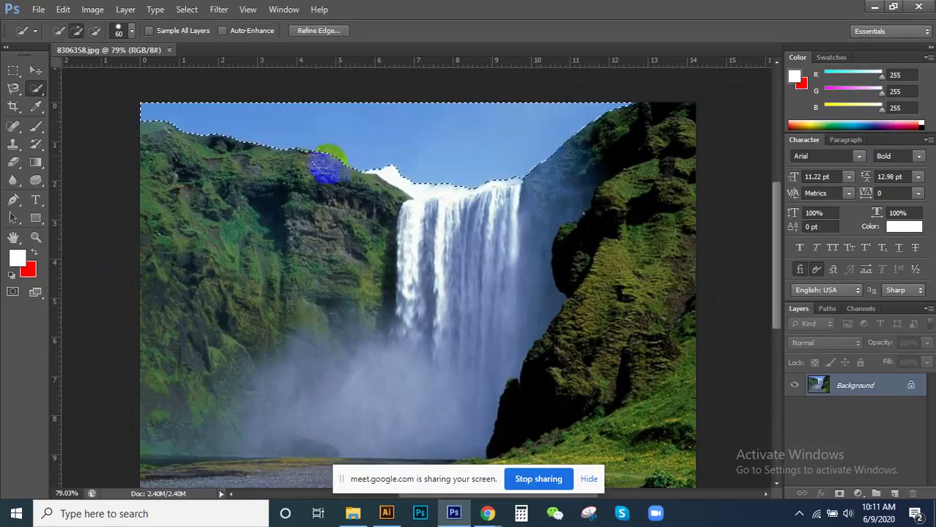
scroll(408, 235, up, 2)
scroll(178, 251, up, 3)
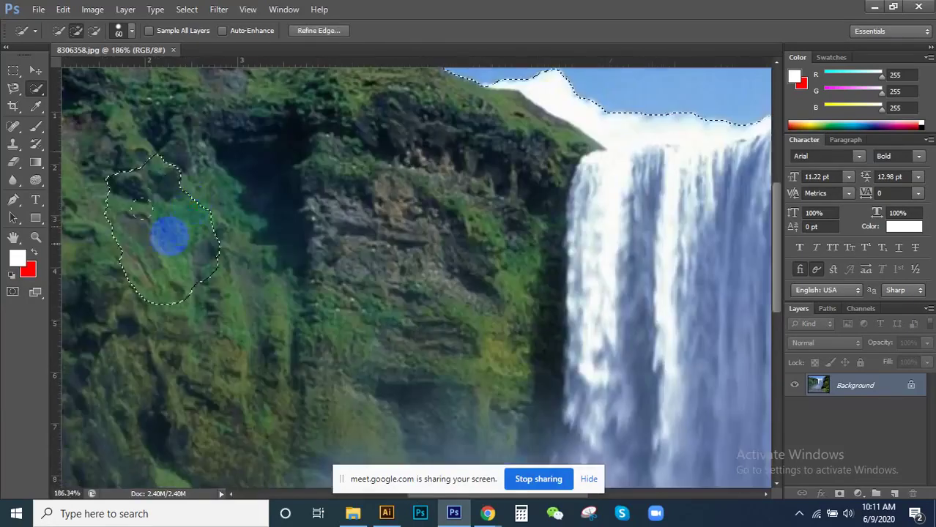
mouse_move(171, 236)
mouse_down()
mouse_move(230, 224)
mouse_move(266, 239)
mouse_move(230, 314)
mouse_move(194, 330)
mouse_up()
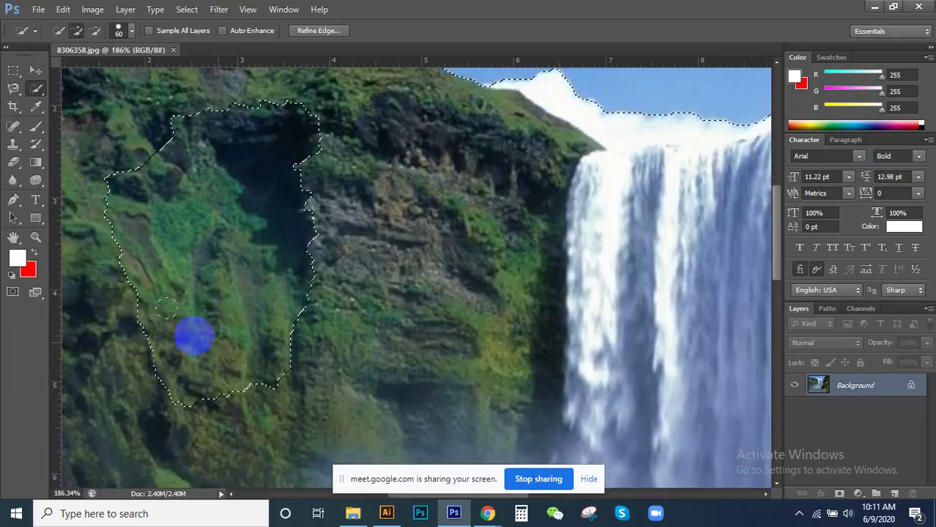
scroll(292, 236, down, 2)
mouse_move(199, 168)
mouse_down()
mouse_move(323, 161)
mouse_move(411, 243)
mouse_move(391, 318)
mouse_move(195, 349)
mouse_move(120, 246)
mouse_move(184, 372)
mouse_move(236, 341)
mouse_move(356, 314)
mouse_move(383, 355)
mouse_move(504, 353)
mouse_move(235, 328)
mouse_up()
scroll(260, 219, down, 2)
scroll(234, 328, down, 2)
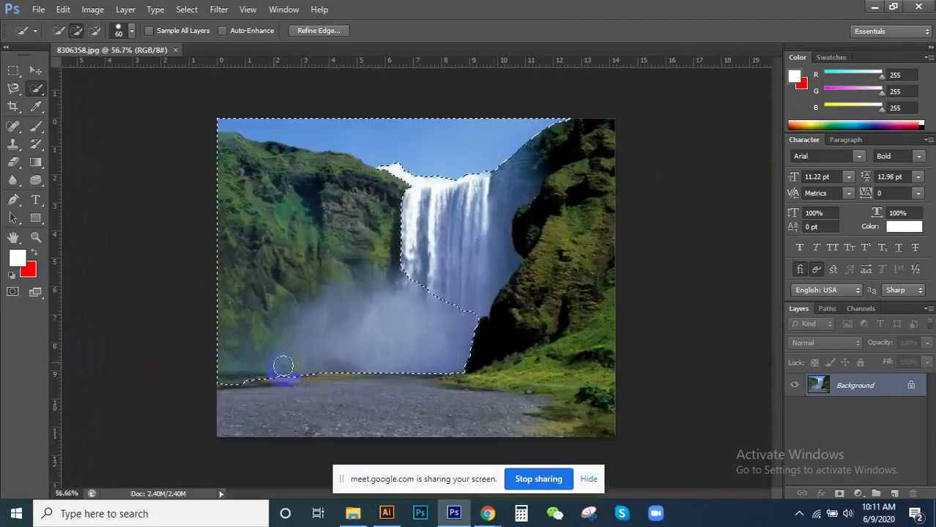
mouse_move(282, 366)
mouse_down()
mouse_move(240, 402)
mouse_move(207, 412)
mouse_move(380, 360)
mouse_move(451, 401)
mouse_move(492, 392)
mouse_move(528, 362)
mouse_move(617, 232)
mouse_move(593, 186)
mouse_move(593, 121)
mouse_move(543, 164)
mouse_move(543, 177)
mouse_up()
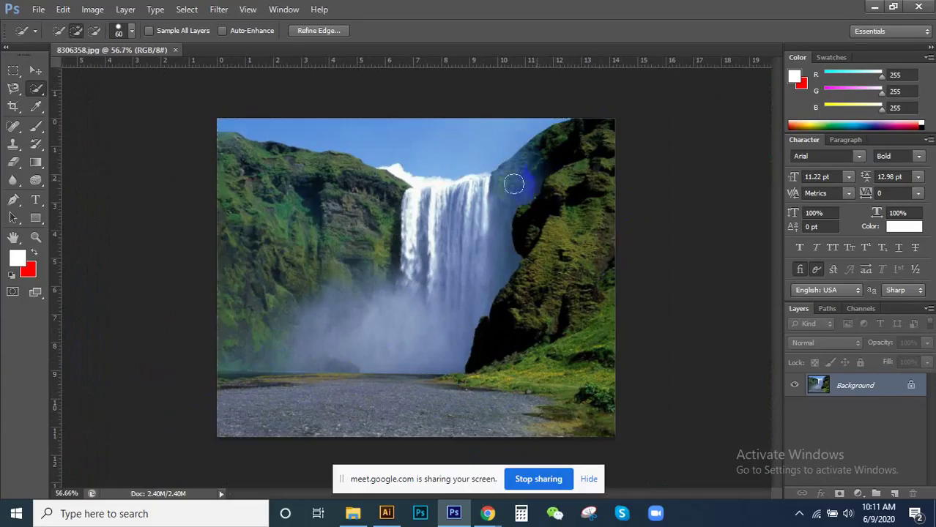
mouse_move(167, 167)
mouse_down()
mouse_move(137, 129)
mouse_move(143, 115)
mouse_move(62, 73)
mouse_move(47, 37)
mouse_up()
click(58, 32)
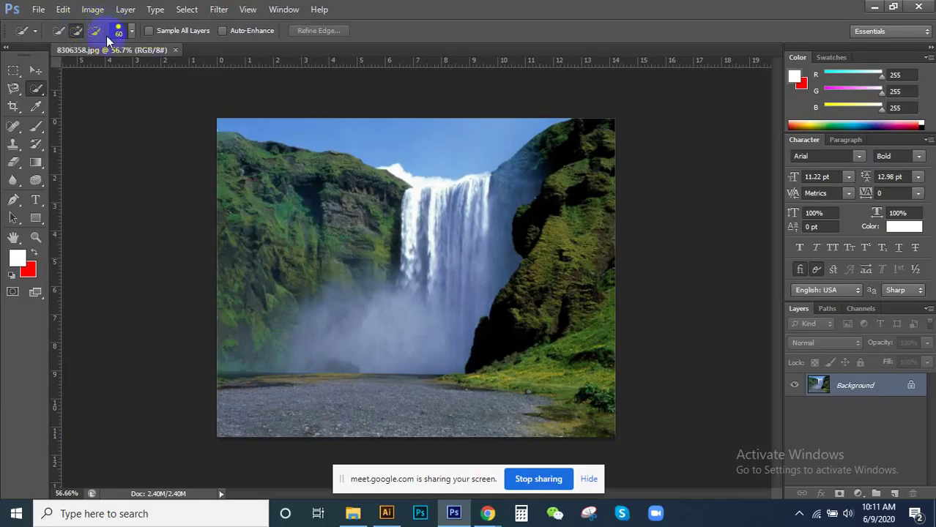
right_click(47, 91)
click(85, 102)
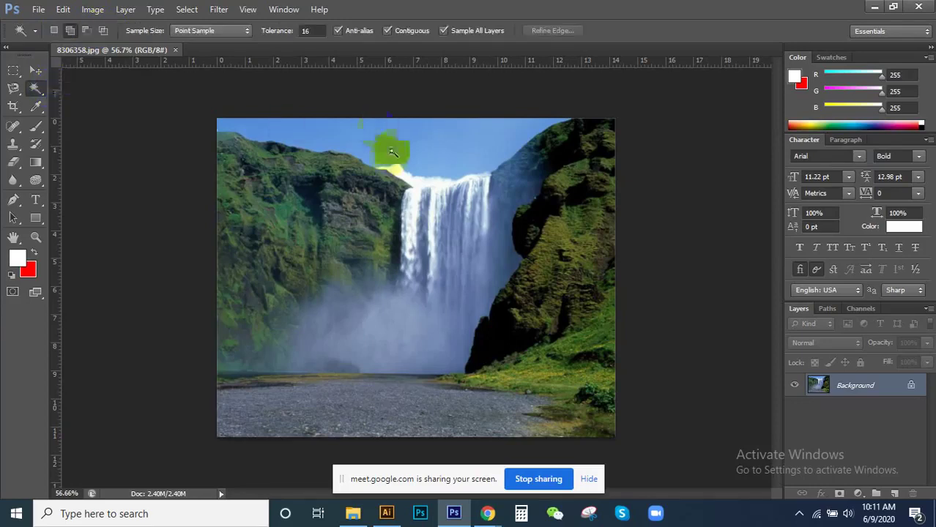
scroll(411, 79, down, 1)
scroll(411, 84, up, 3)
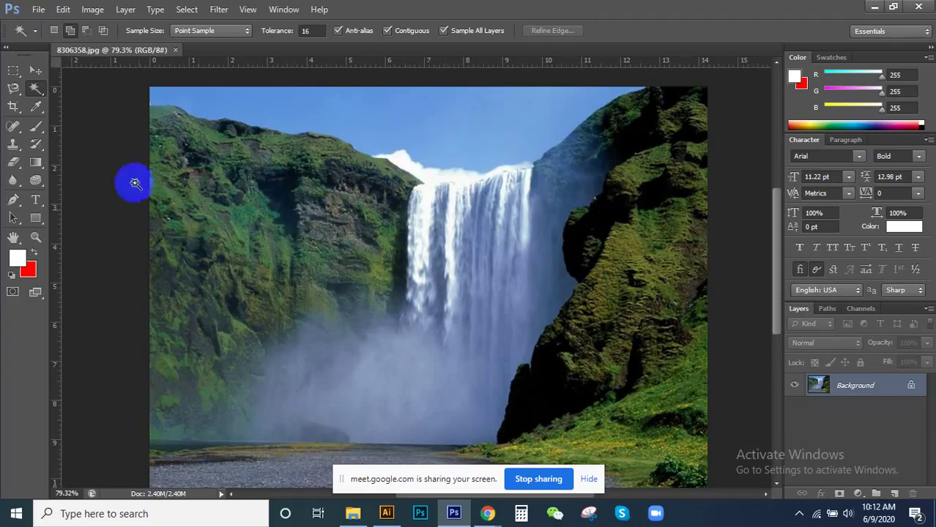
scroll(407, 125, down, 2)
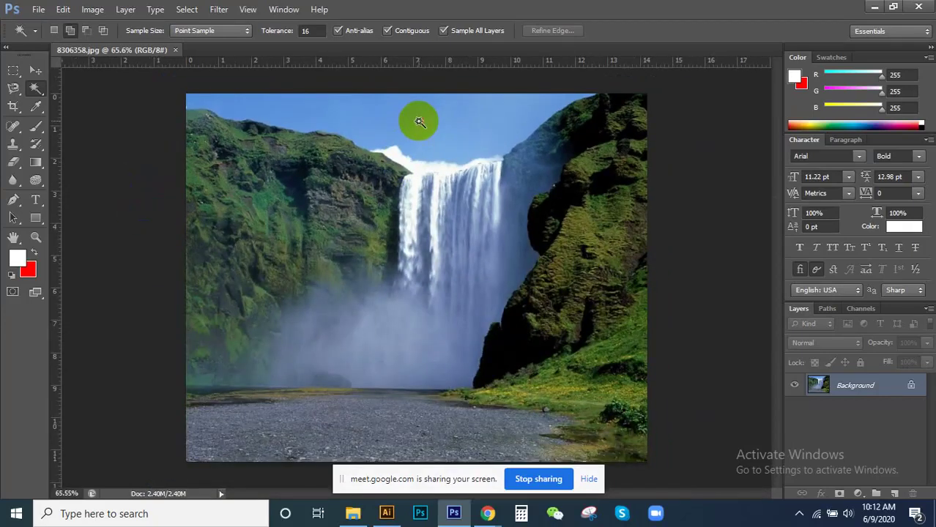
click(418, 122)
scroll(240, 98, up, 3)
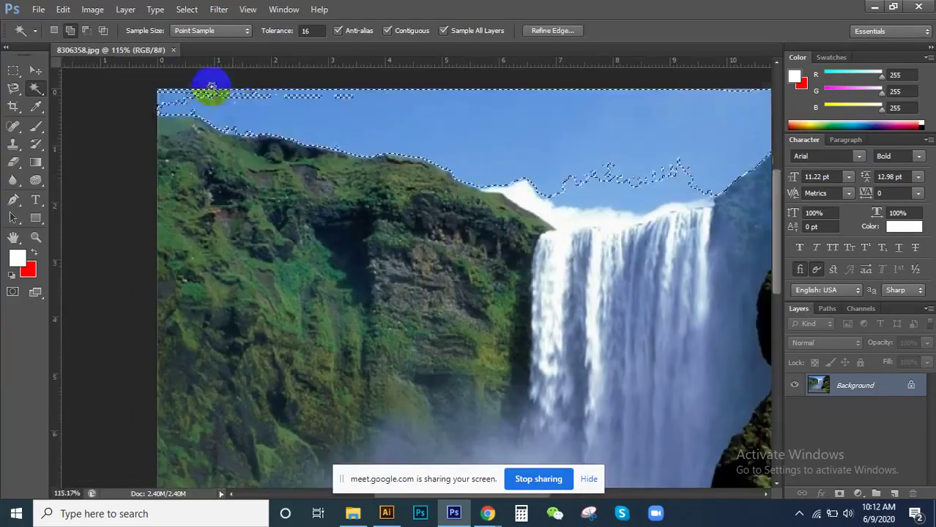
key(ctrl+d)
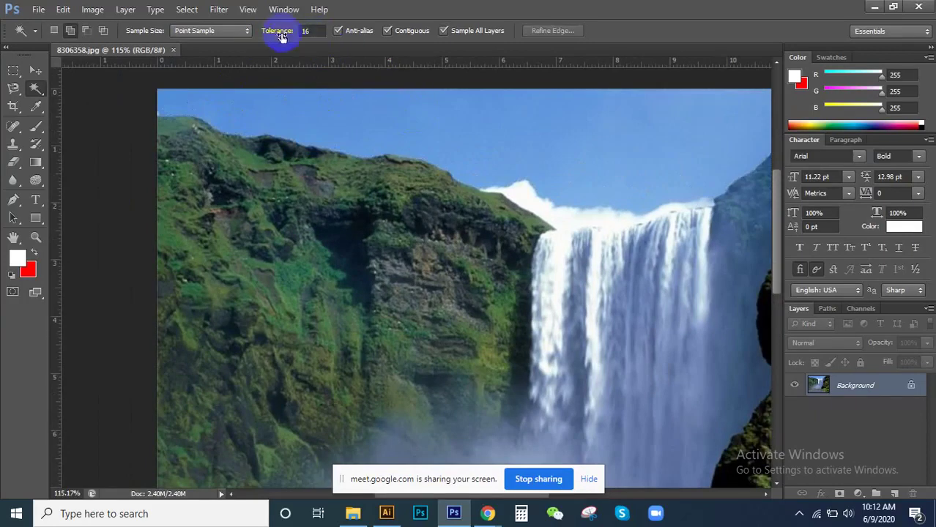
double_click(306, 31)
text(32)
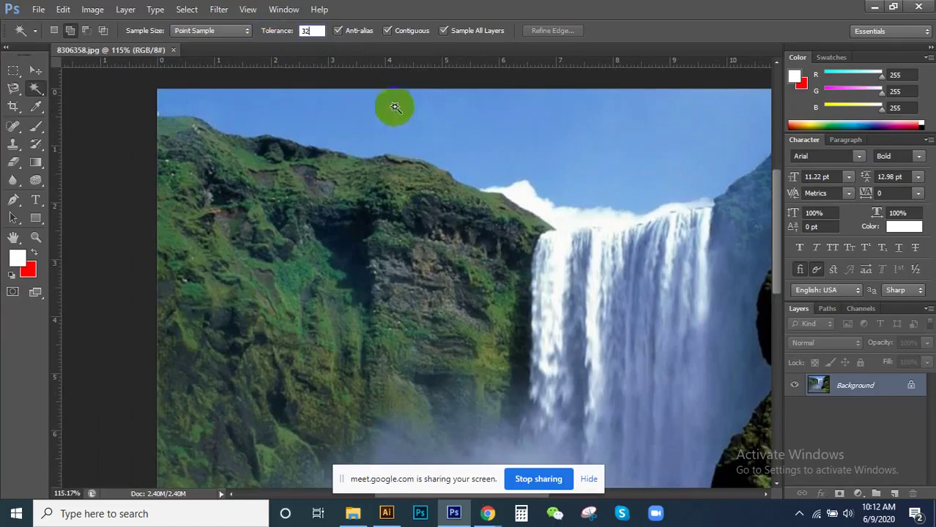
click(469, 107)
scroll(408, 124, down, 2)
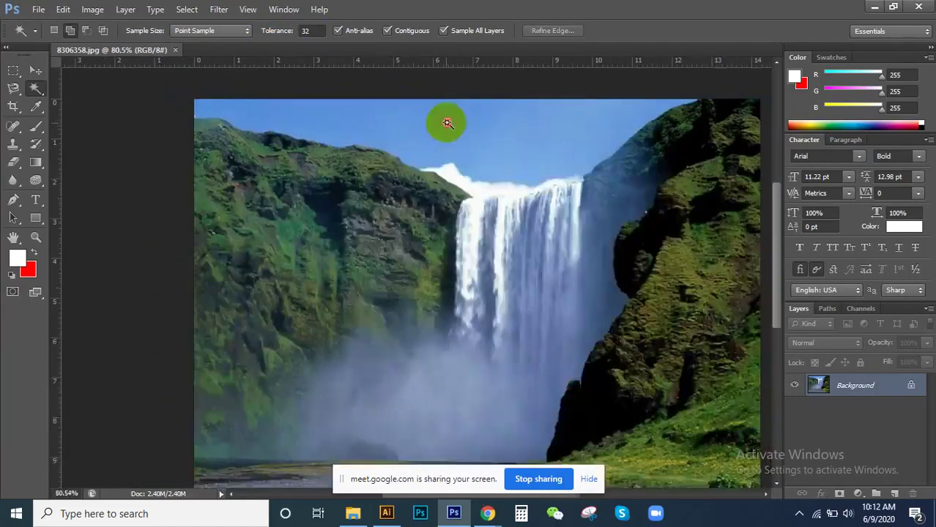
click(668, 118)
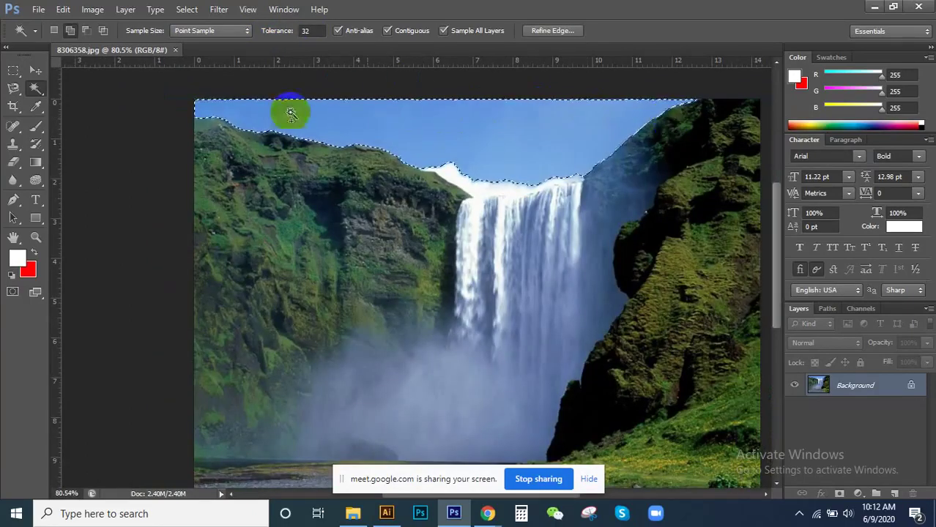
click(522, 117)
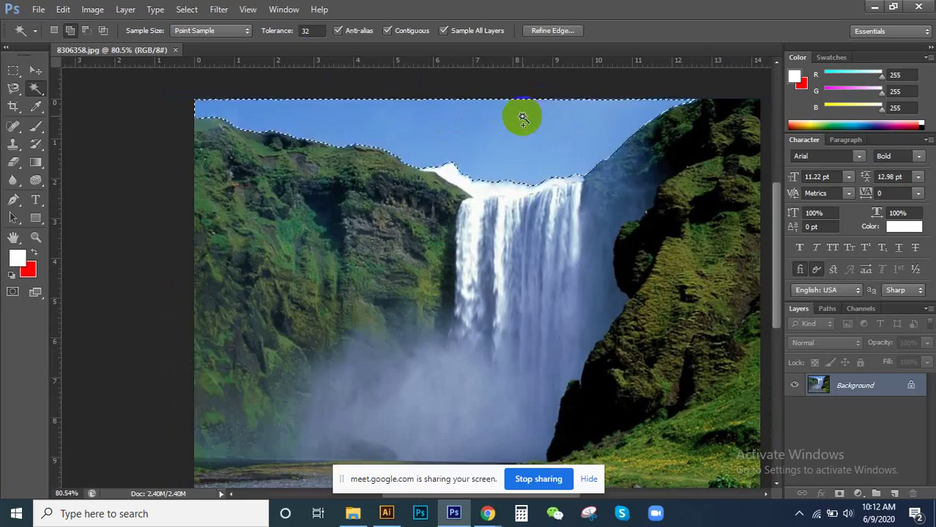
key(ctrl+minus)
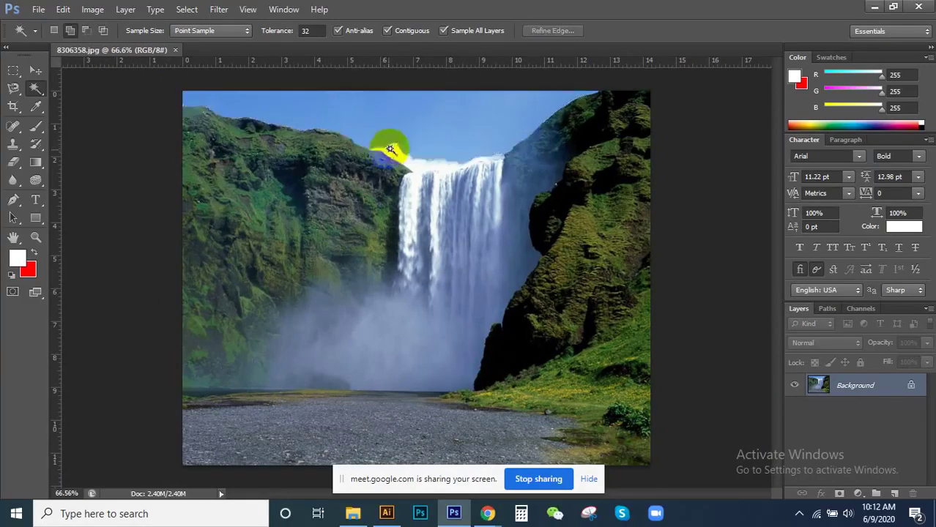
scroll(440, 157, up, 3)
scroll(491, 157, up, 3)
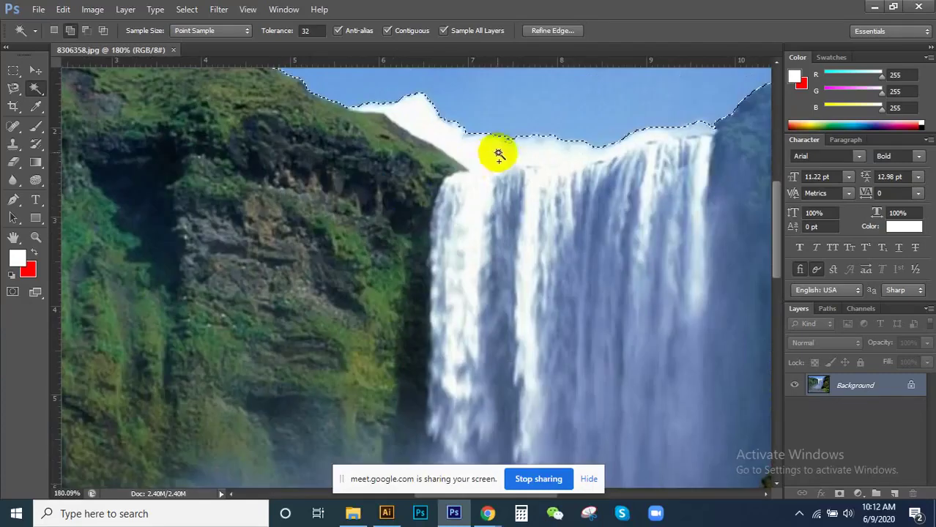
shift+click(489, 156)
scroll(476, 162, down, 2)
key(ctrl+d)
scroll(473, 174, down, 1)
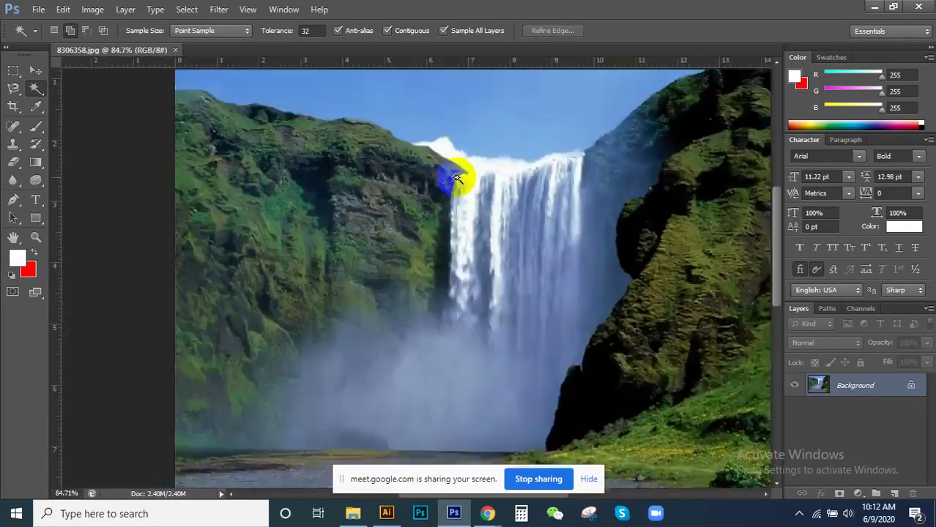
scroll(463, 176, down, 1)
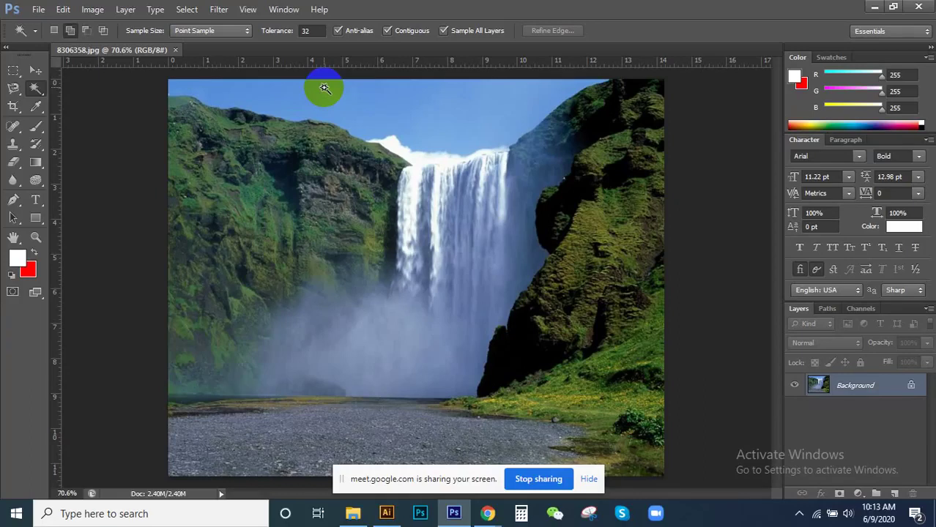
Step: Magic Wand the mist, then at tolerance 50 select more of the mist and waterfall
click(370, 355)
scroll(356, 341, up, 2)
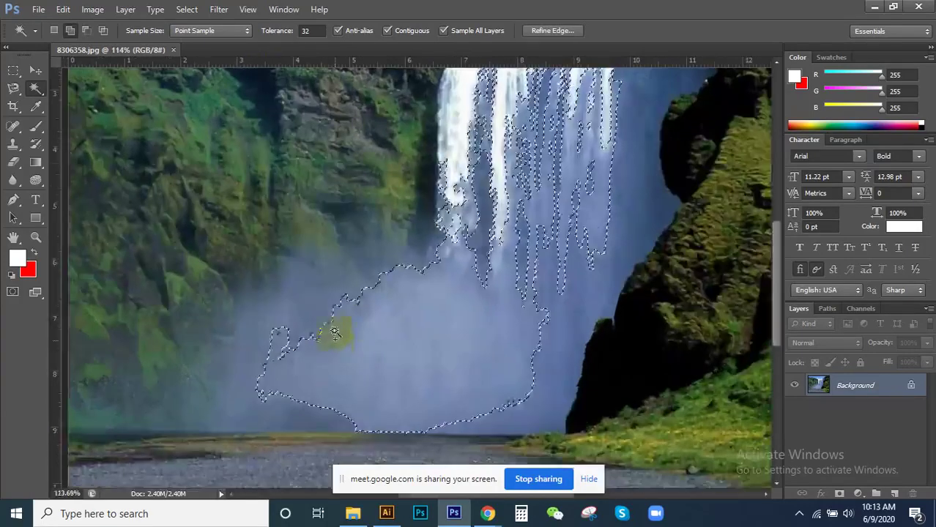
scroll(476, 246, down, 2)
scroll(439, 242, down, 1)
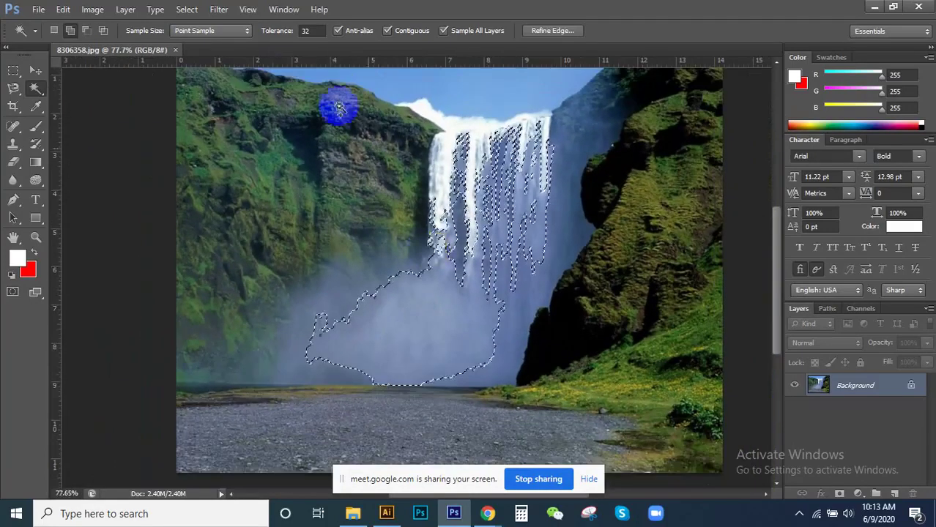
click(316, 30)
text(50)
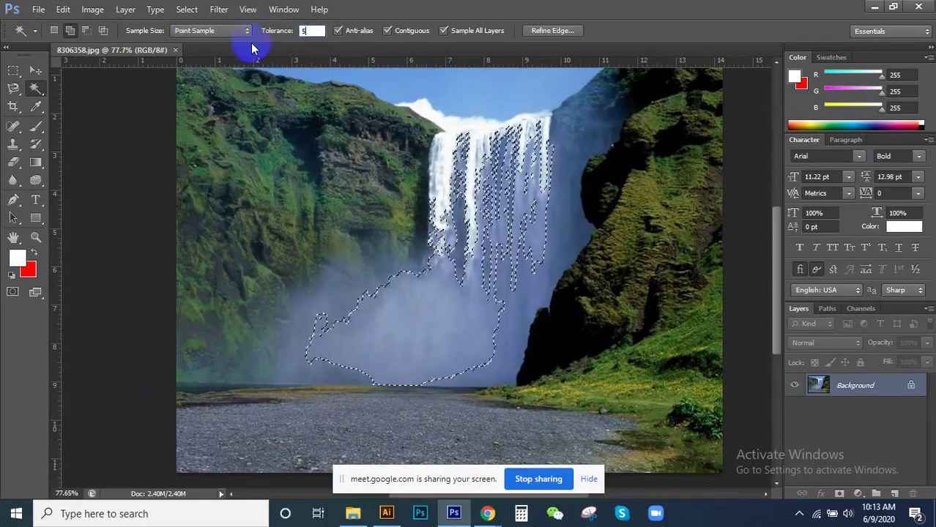
key(Return)
click(388, 355)
click(445, 323)
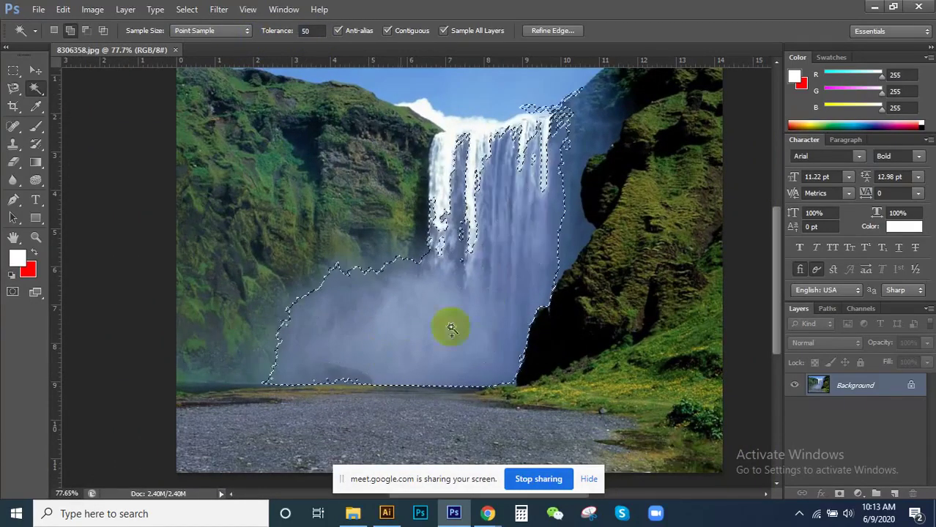
click(510, 298)
Step: Deselect, set tolerance back to 32, and switch to the Quick Selection Tool
key(ctrl+d)
scroll(446, 322, down, 3)
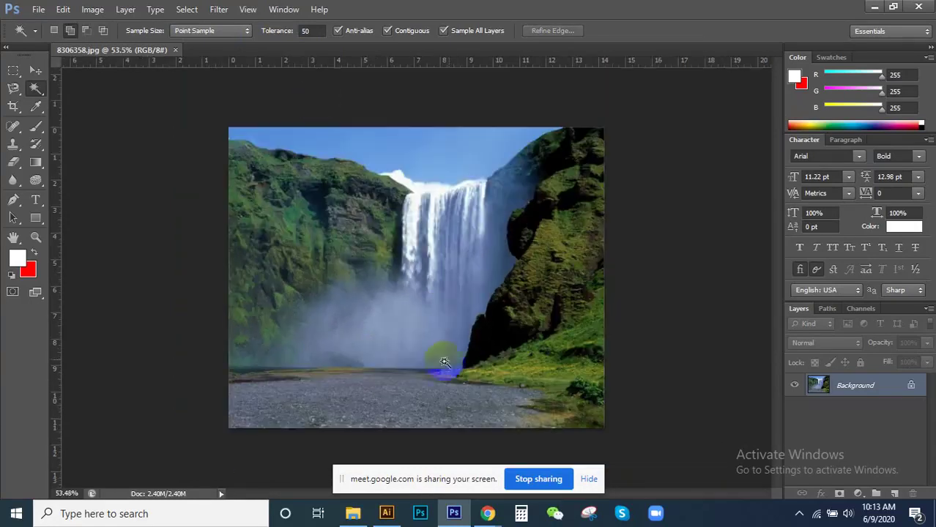
click(311, 31)
double_click(309, 30)
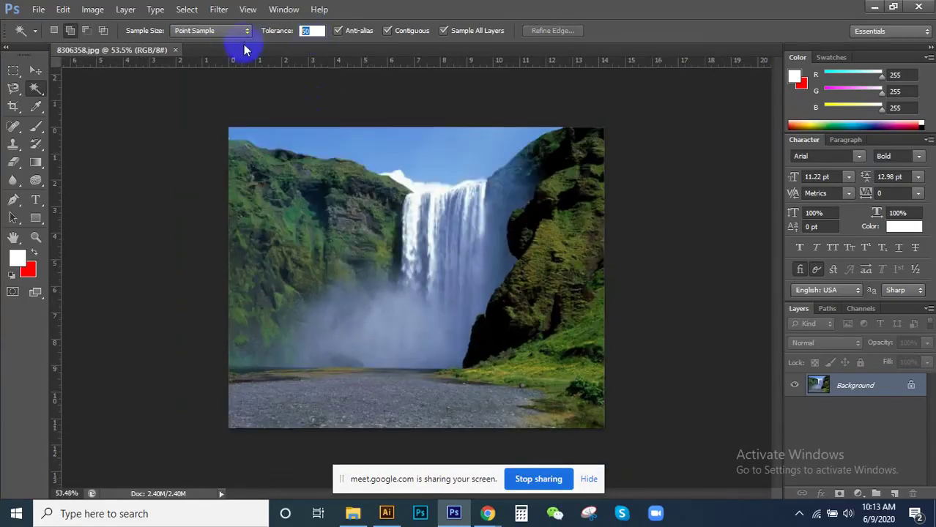
text(32)
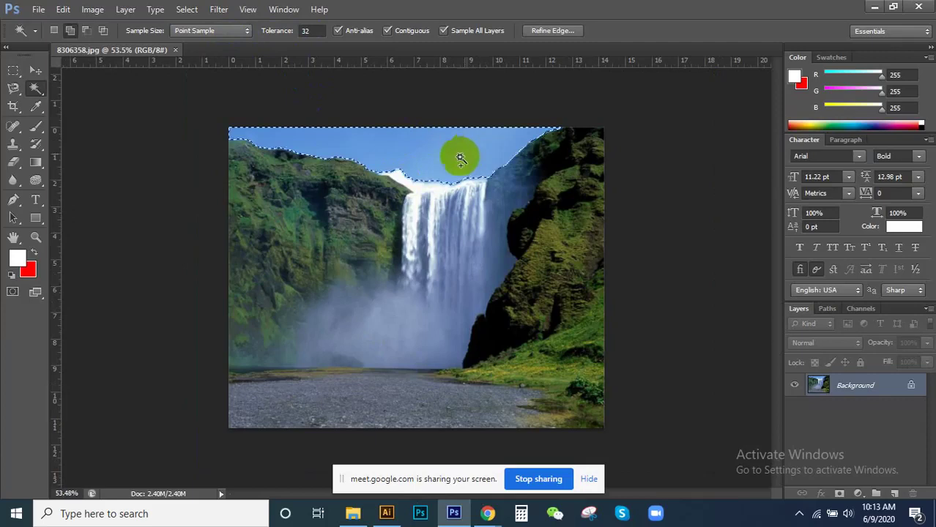
key(ctrl+d)
right_click(34, 87)
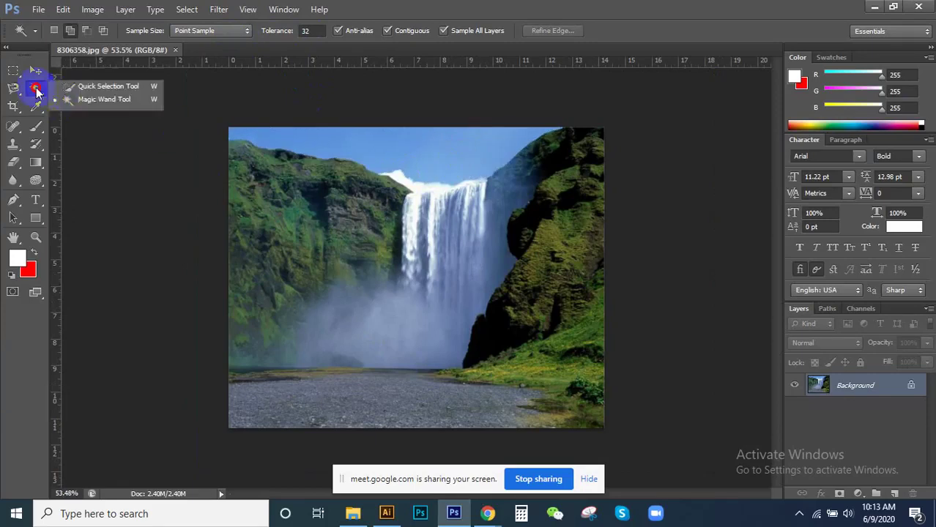
click(69, 86)
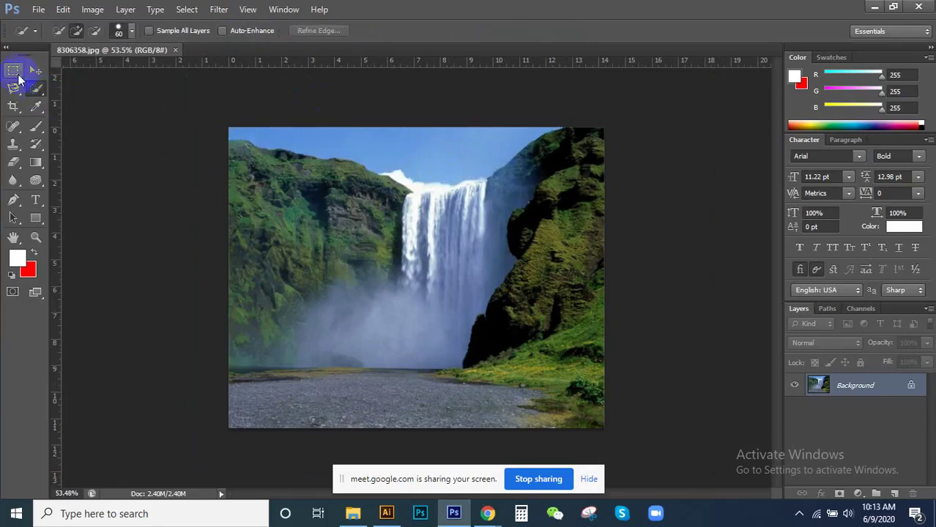
Step: Show the marquee shape flyout, then switch to the Move tool
click(12, 71)
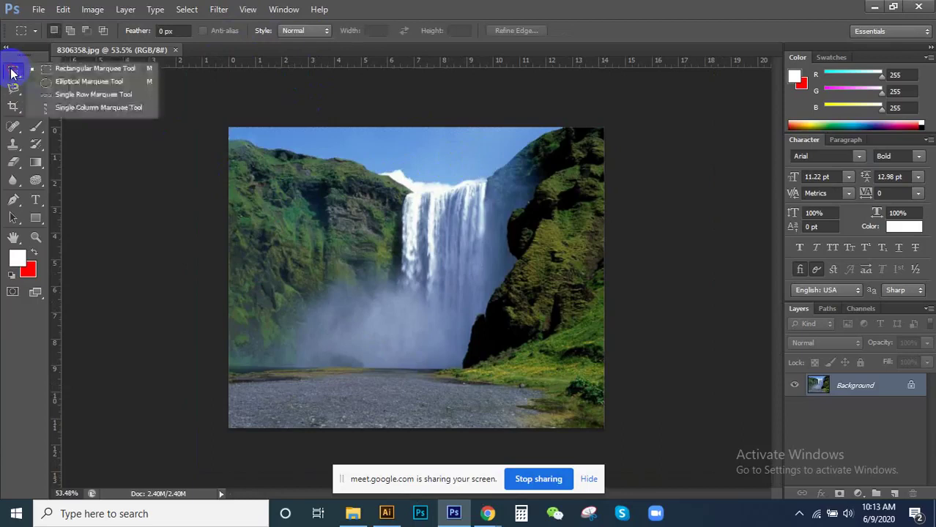
click(36, 72)
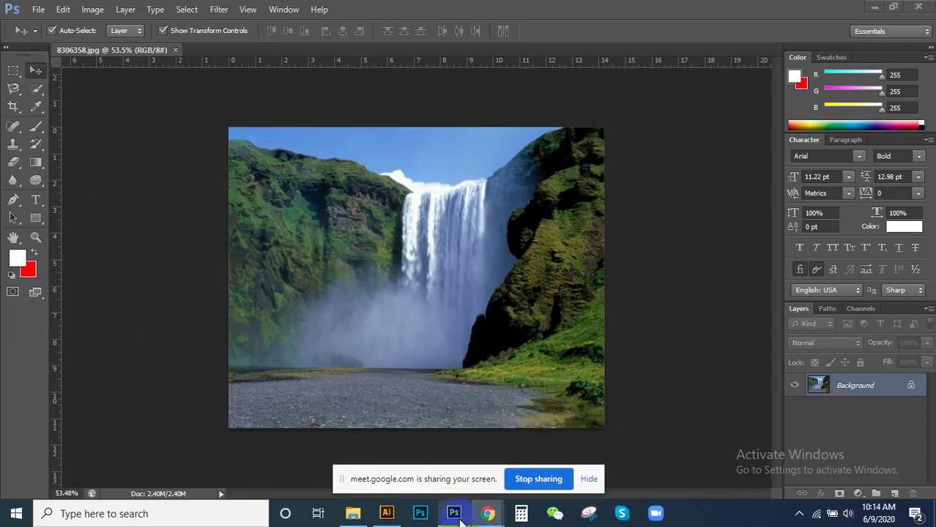
click(438, 481)
click(659, 12)
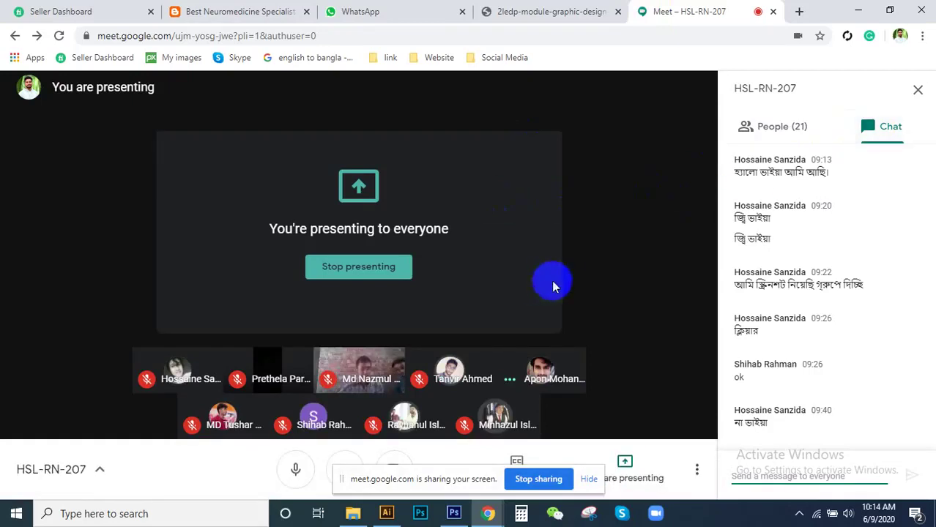
click(780, 127)
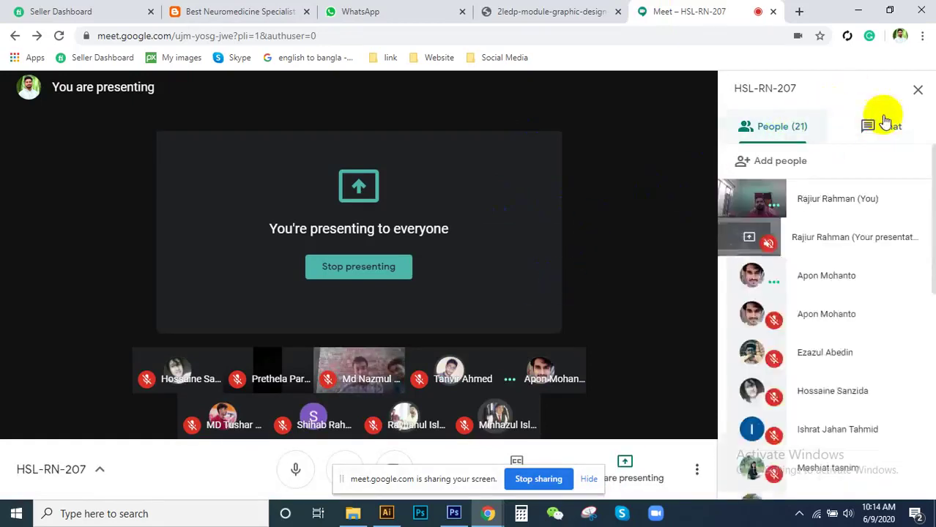
click(886, 123)
click(391, 11)
click(541, 11)
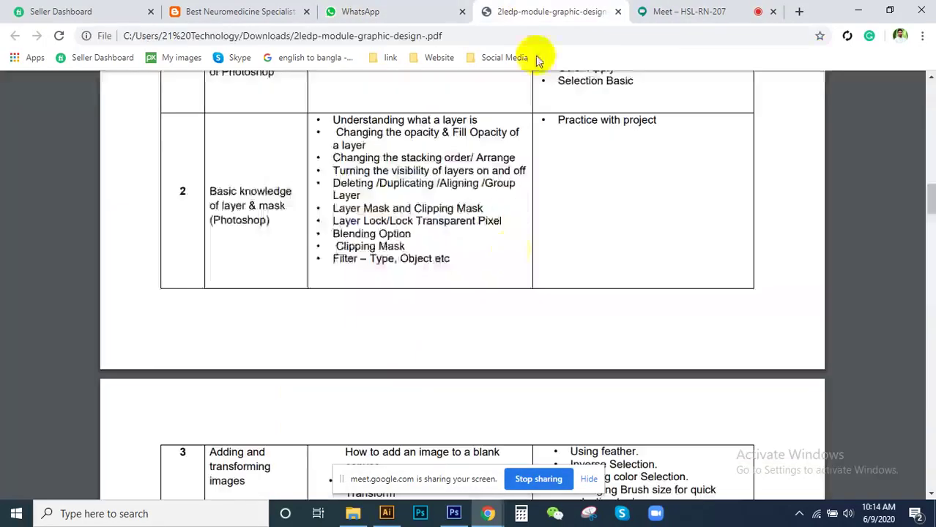
click(454, 513)
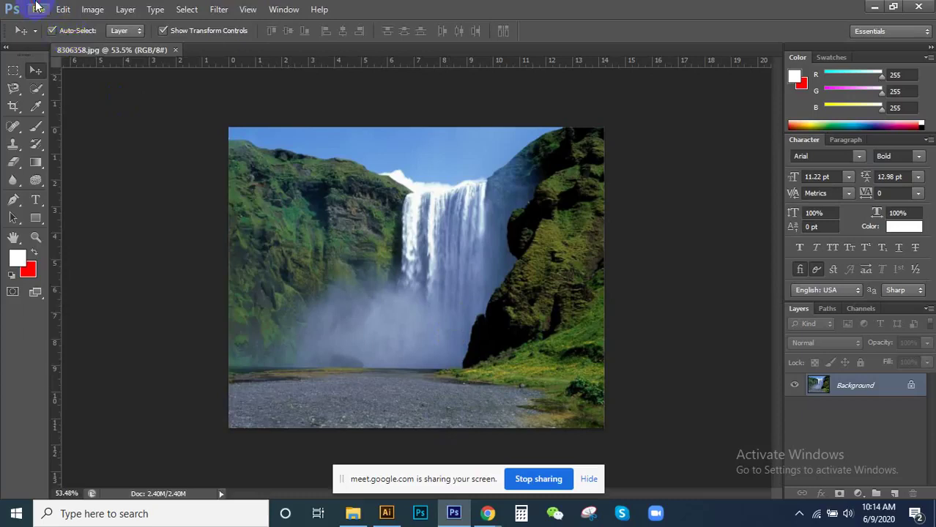
click(63, 10)
click(831, 383)
click(856, 393)
scroll(410, 295, up, 2)
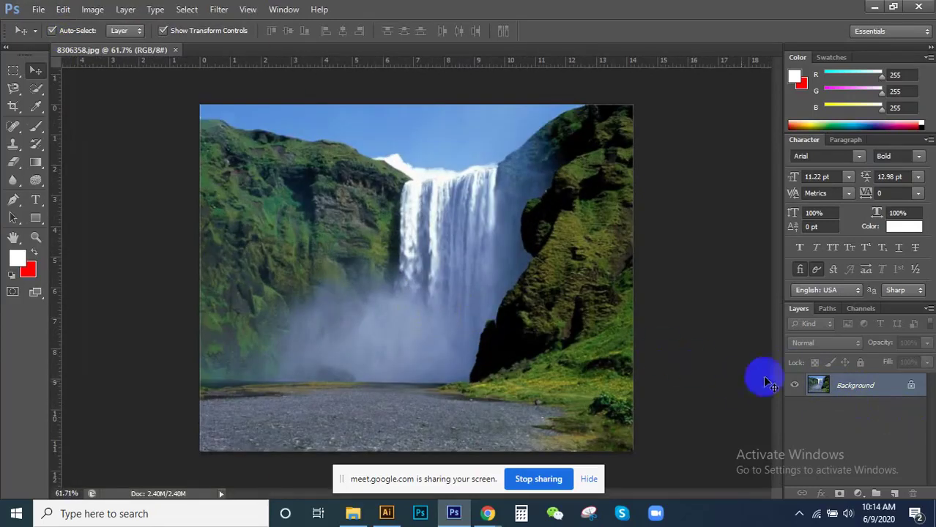
click(282, 9)
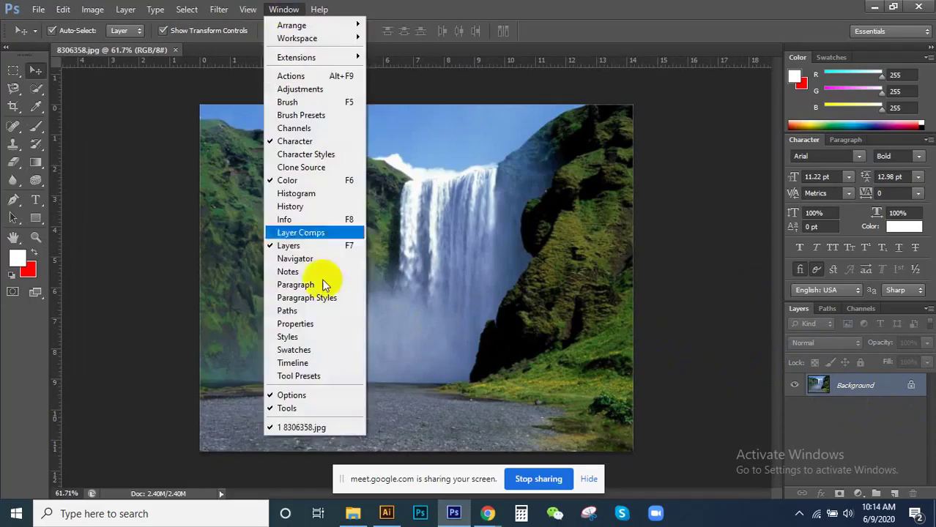
click(887, 411)
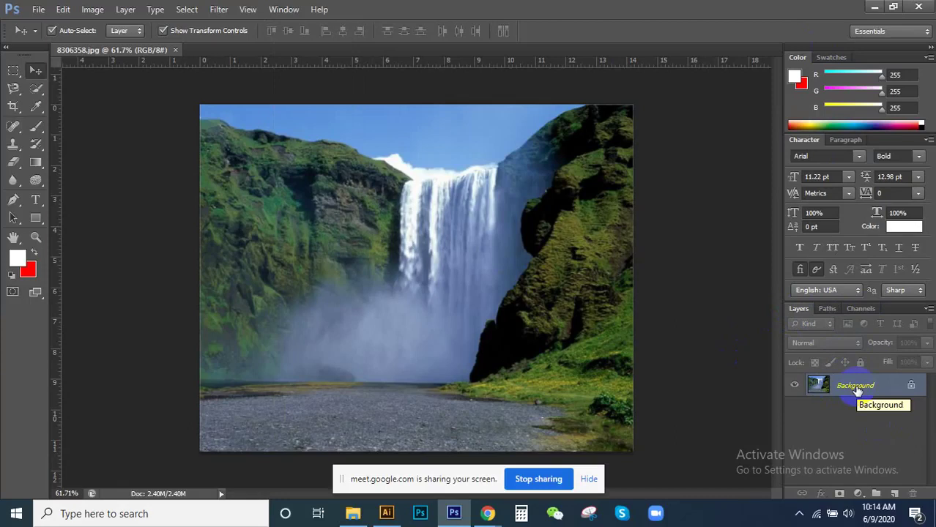
drag(309, 171, 183, 57)
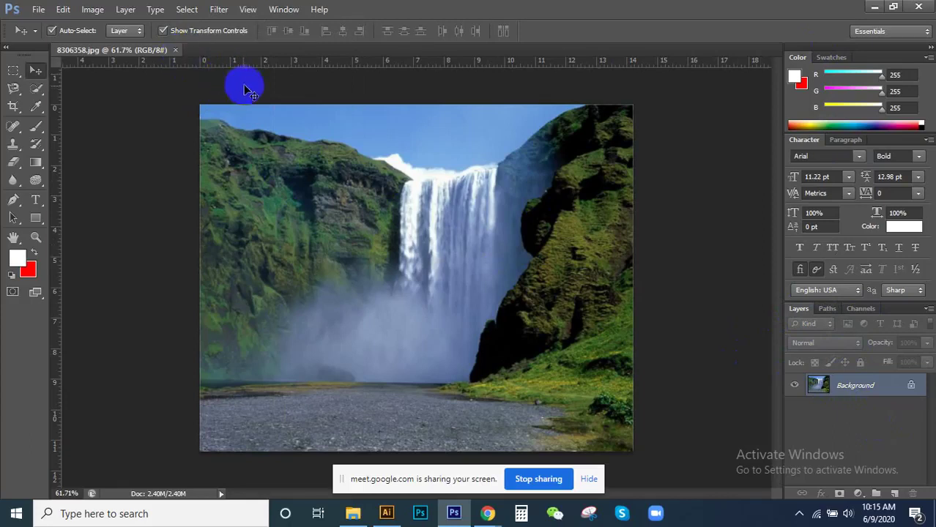
drag(183, 58, 299, 87)
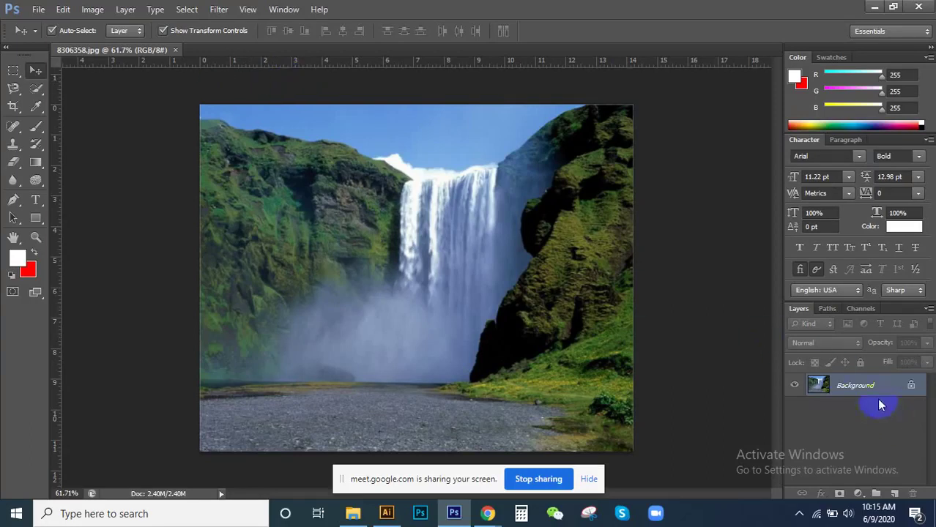
click(850, 388)
click(440, 256)
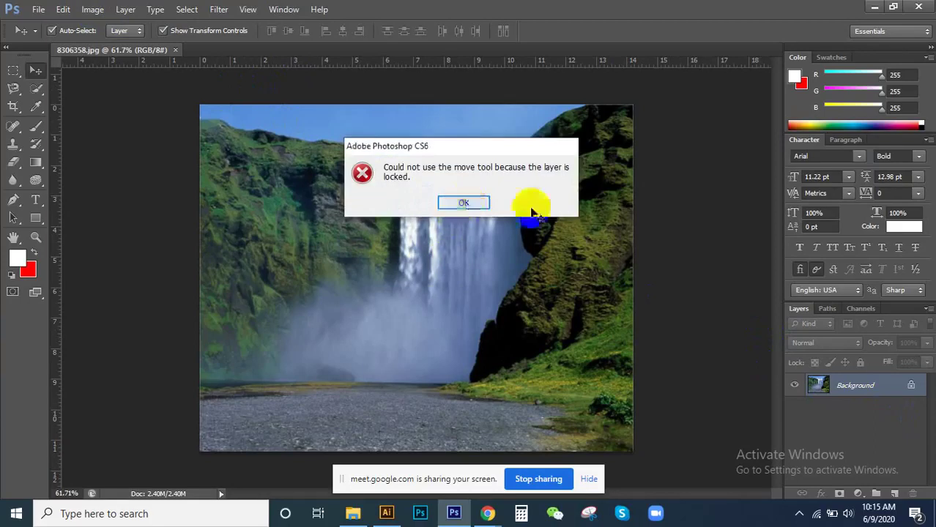
key(Return)
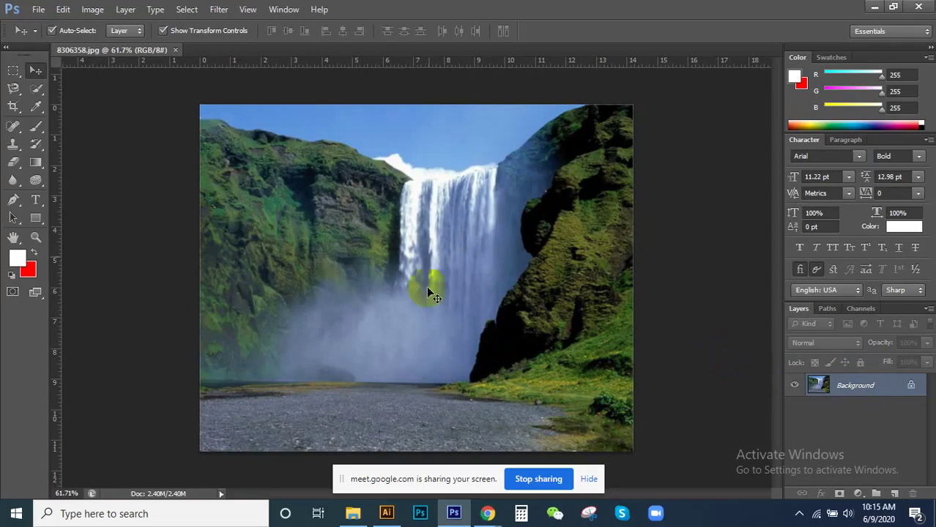
click(353, 514)
click(454, 198)
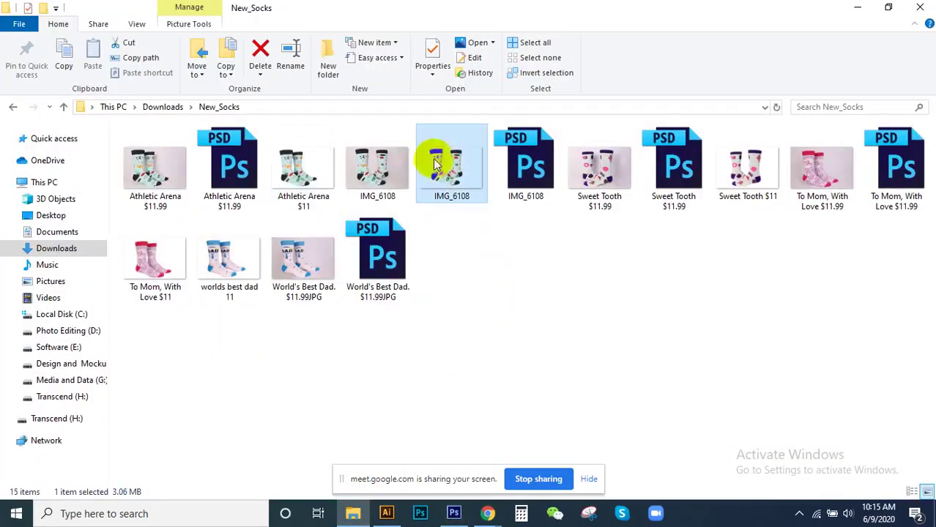
click(452, 286)
drag(452, 168, 461, 335)
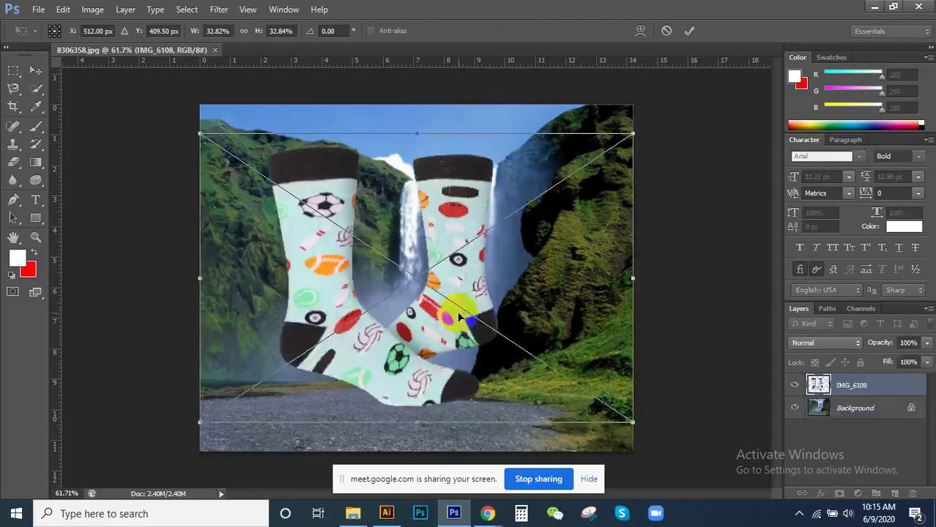
double_click(431, 275)
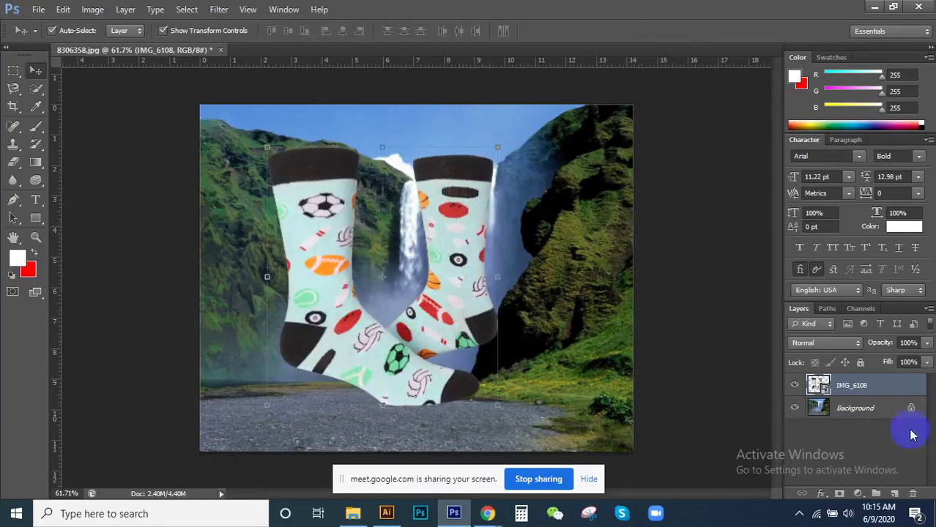
click(858, 408)
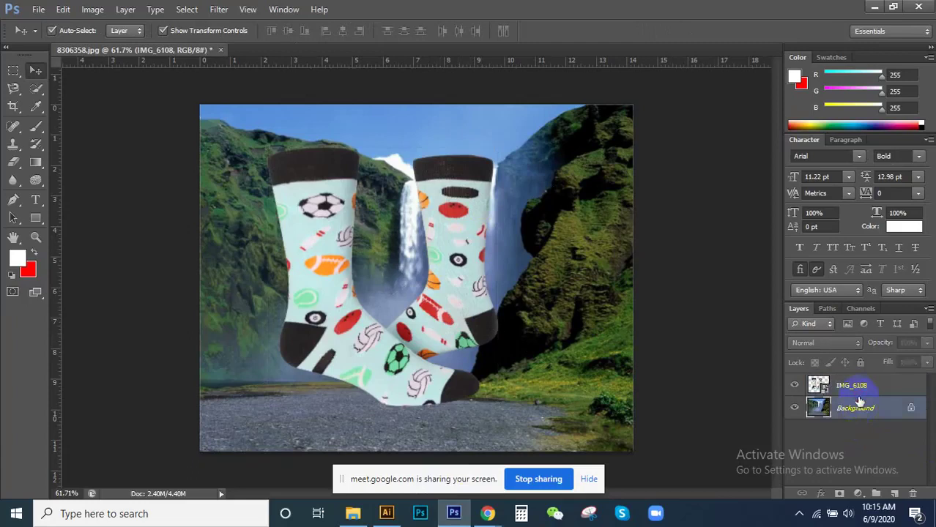
click(867, 421)
click(852, 384)
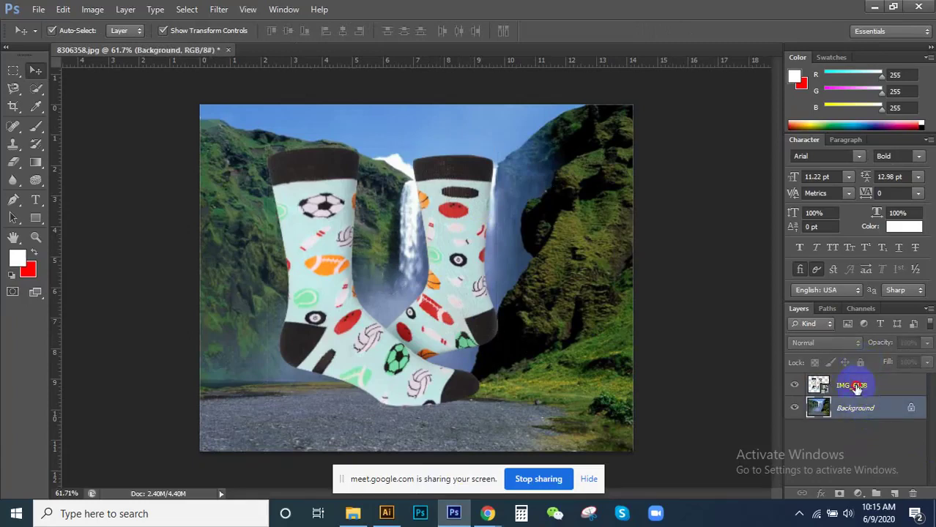
click(359, 264)
click(458, 281)
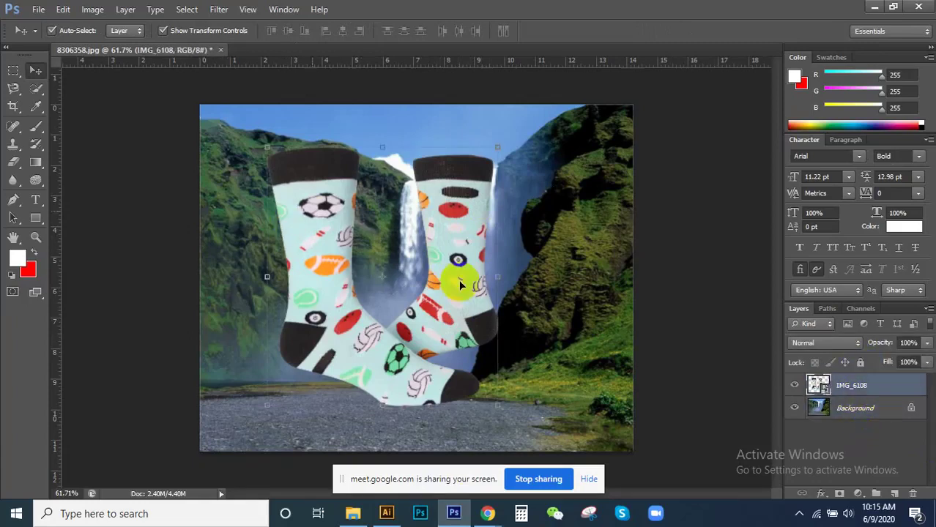
click(875, 408)
click(874, 408)
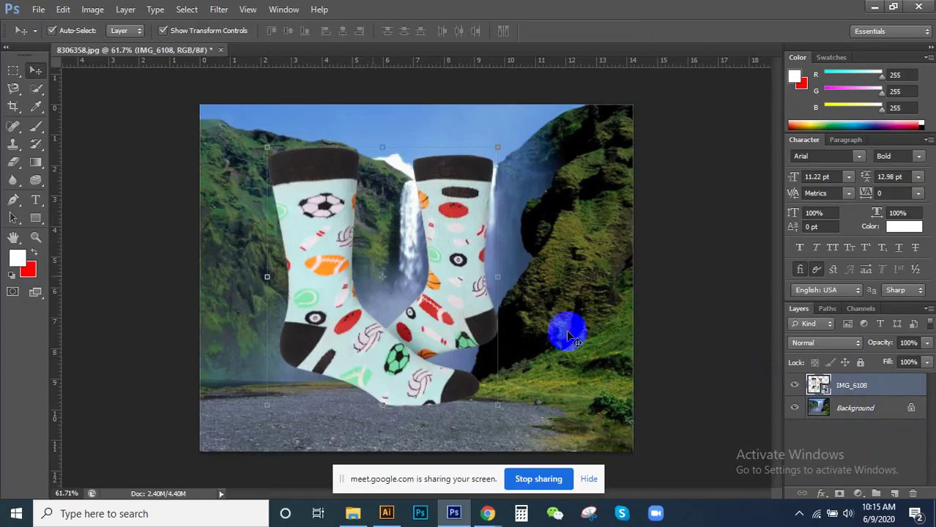
click(878, 421)
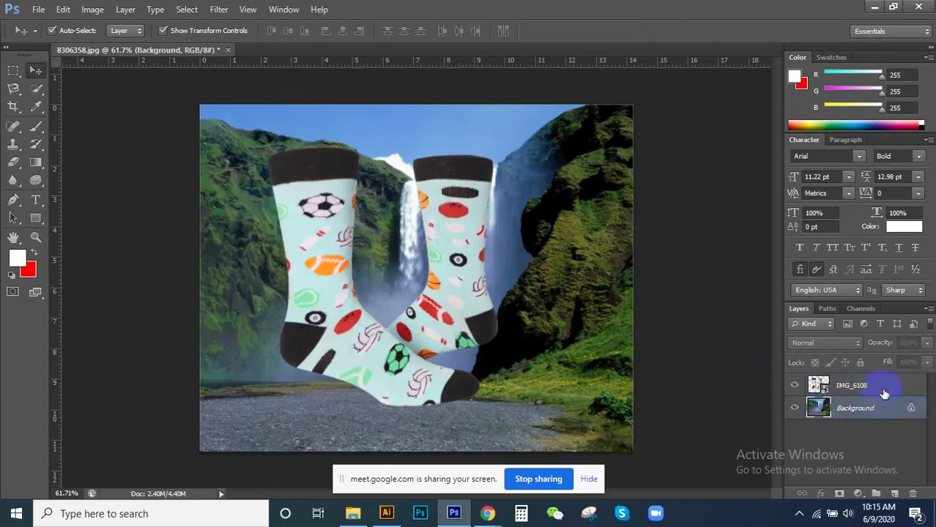
click(879, 389)
click(268, 234)
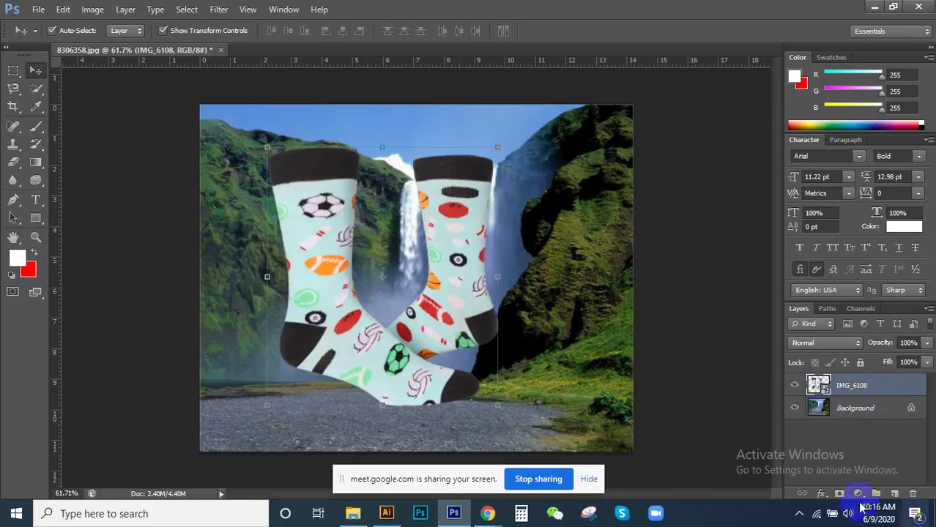
click(316, 317)
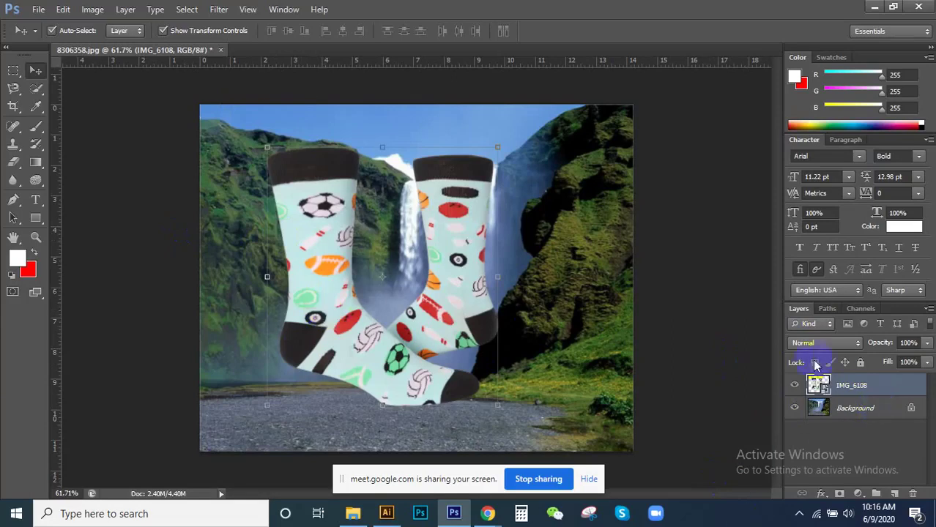
click(845, 410)
click(825, 387)
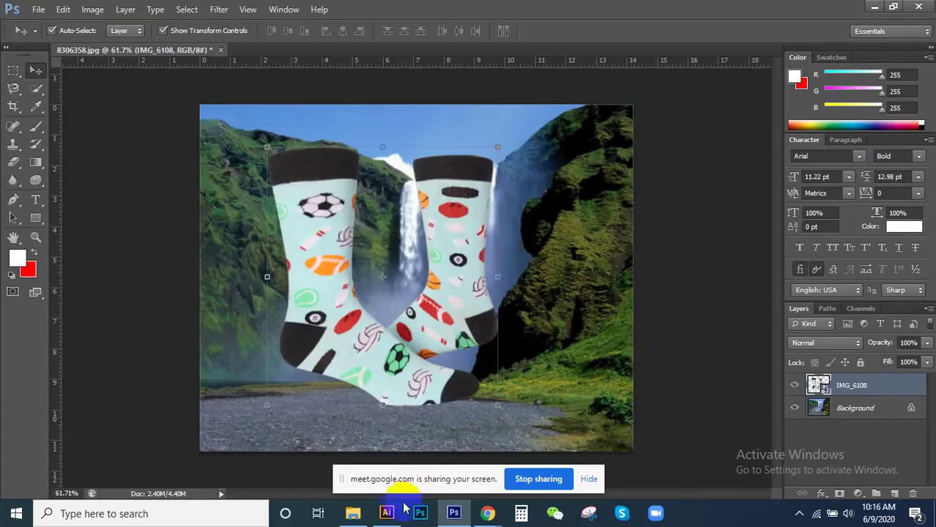
click(382, 514)
click(352, 514)
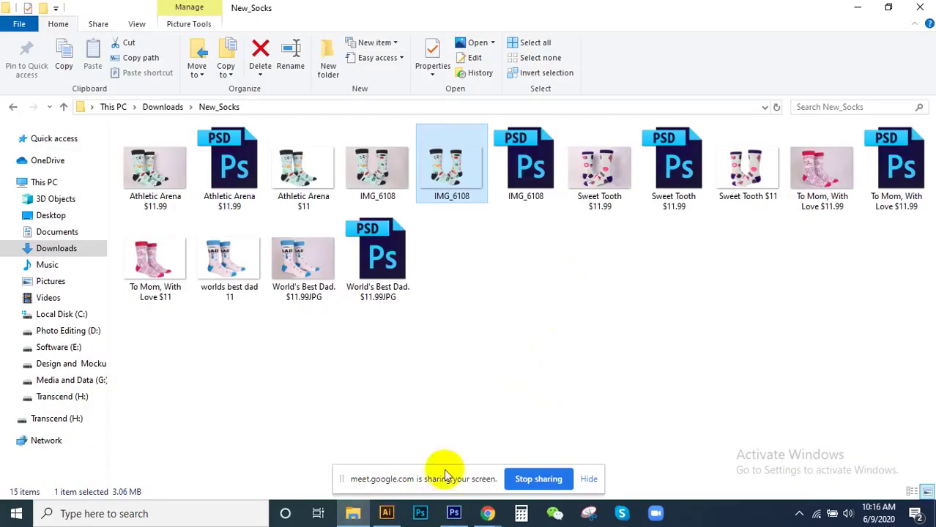
click(454, 513)
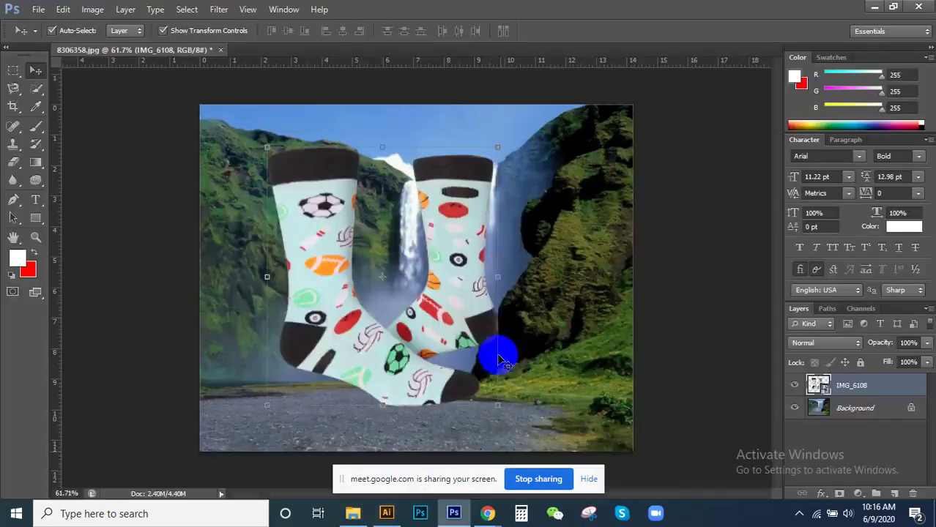
click(612, 272)
click(886, 407)
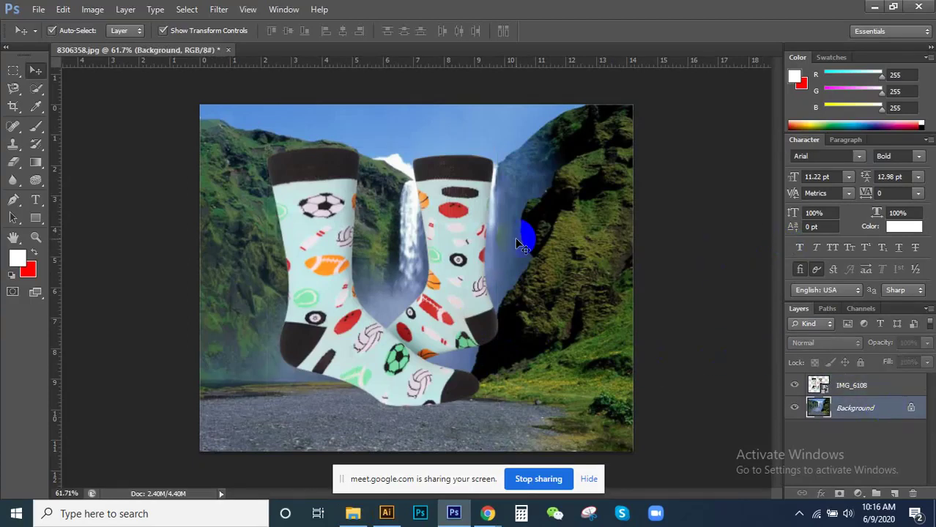
mouse_move(487, 513)
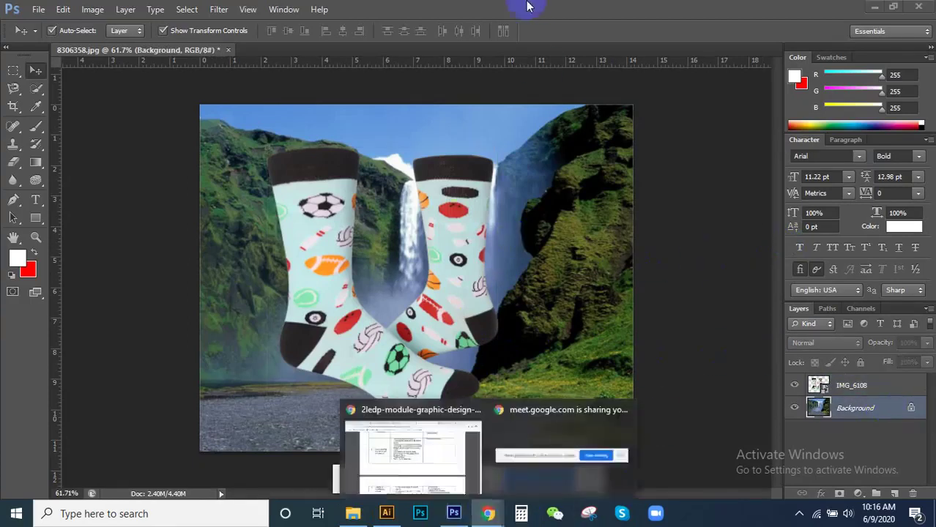
click(517, 95)
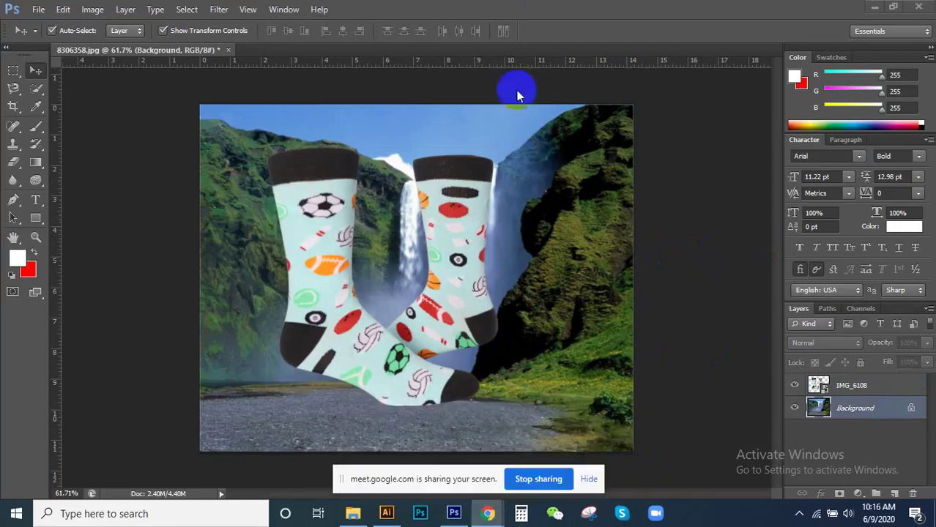
Step: Admit the waiting participant to the Google Meet call, bringing it to 21, then return to Photoshop
click(489, 514)
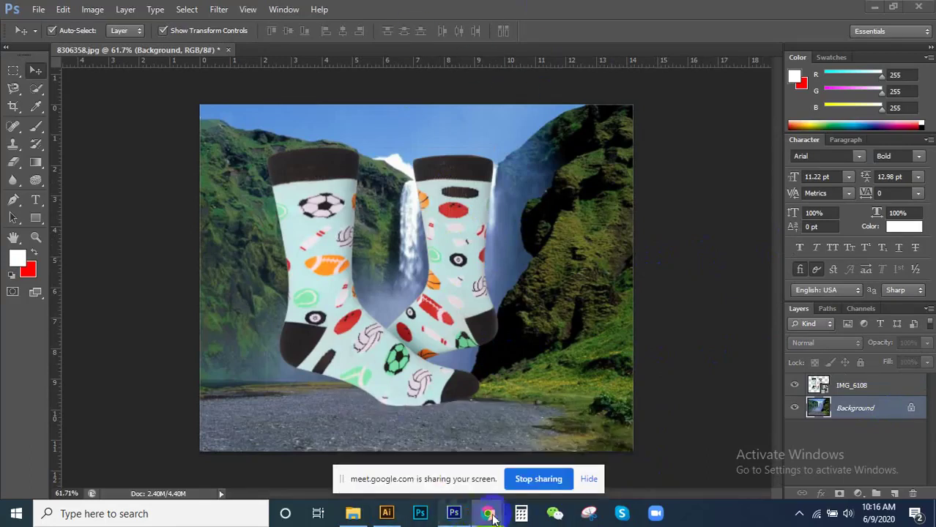
mouse_move(488, 514)
click(428, 446)
click(727, 10)
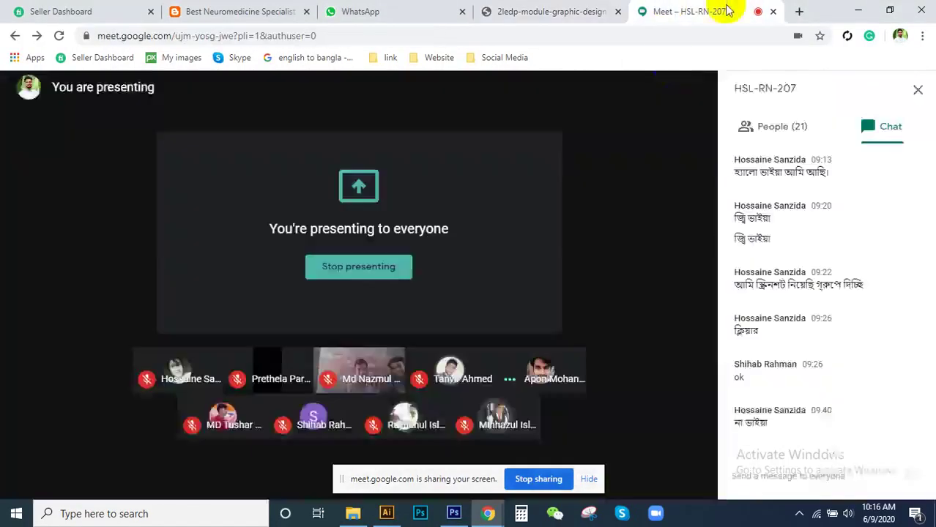
click(606, 327)
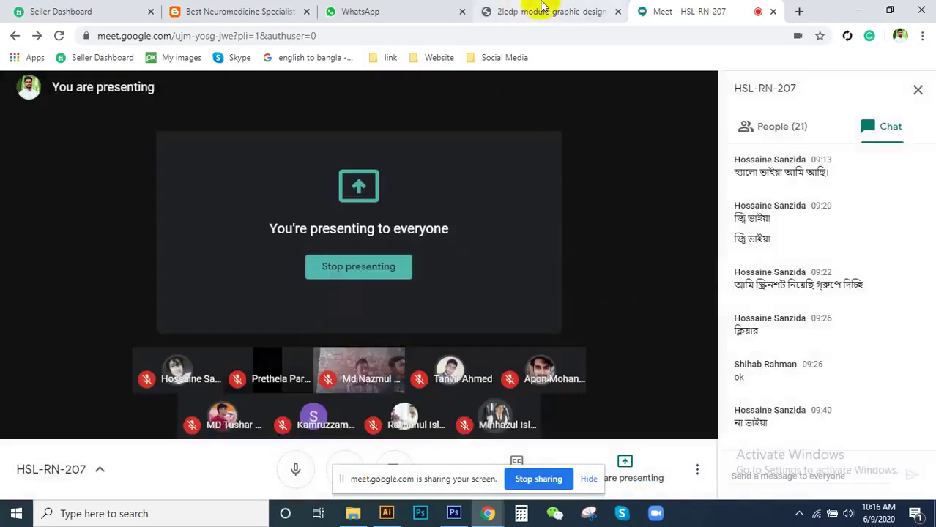
click(538, 10)
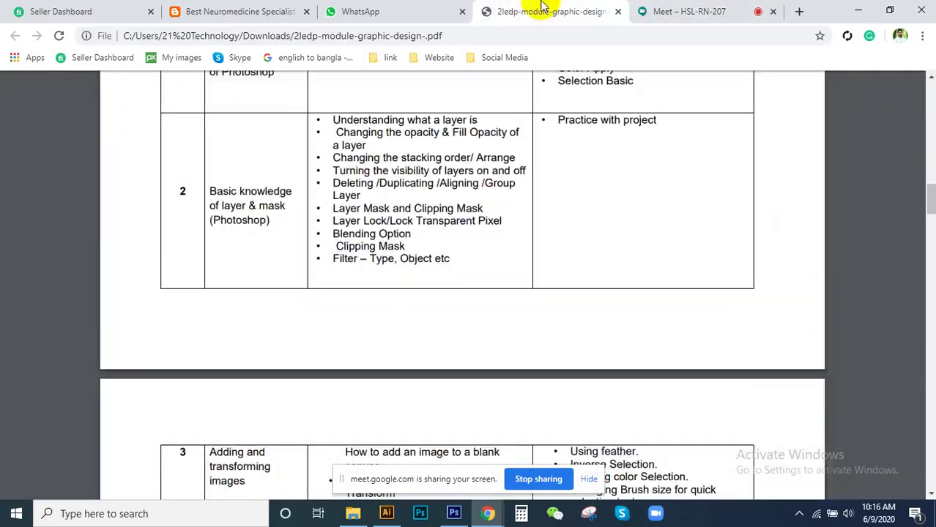
click(702, 8)
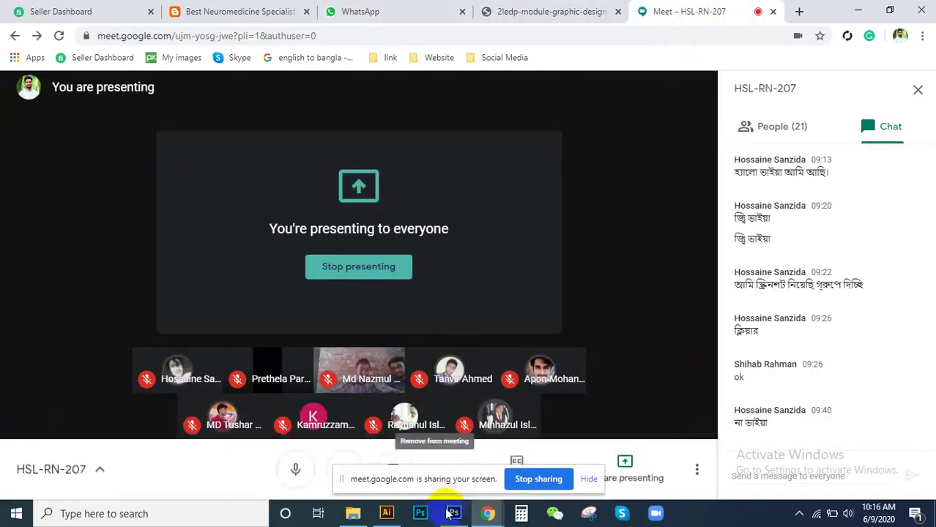
click(453, 514)
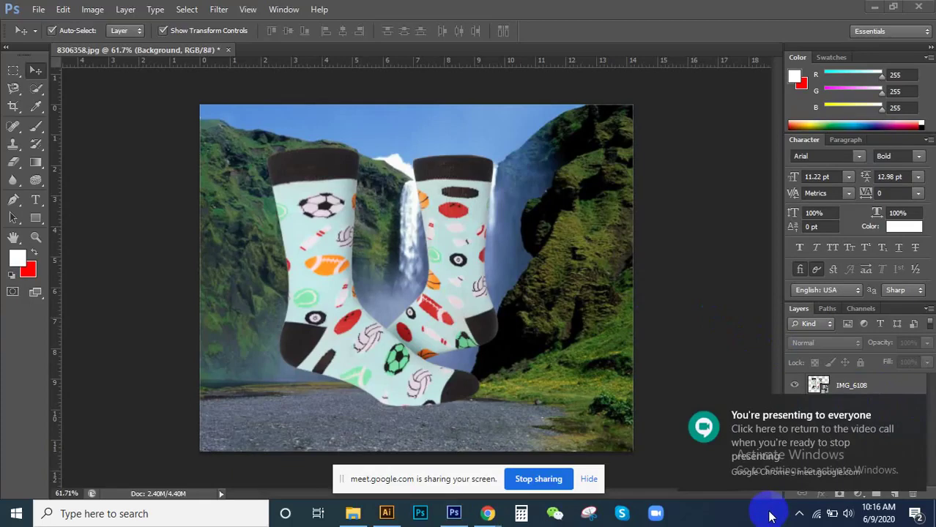
Step: Back in Photoshop, select the IMG_6108 socks layer and zoom around the composite
click(868, 392)
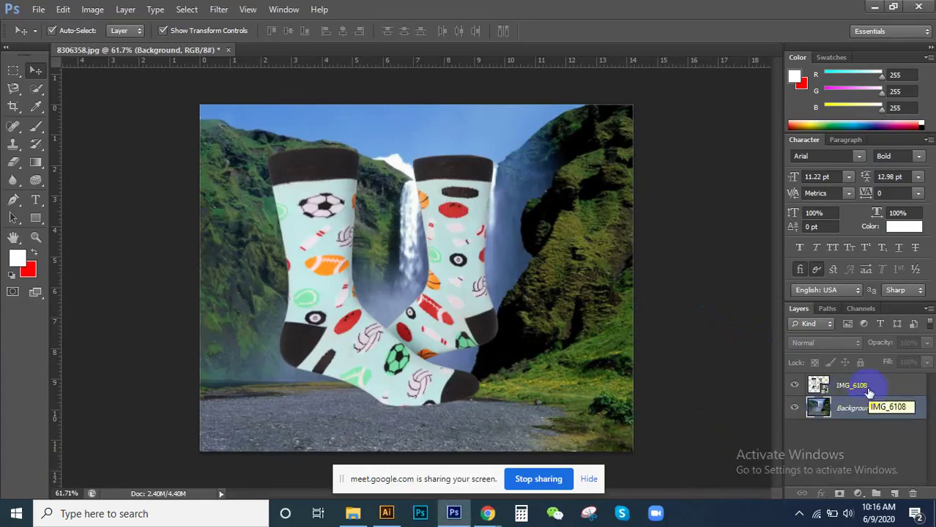
click(861, 388)
click(861, 412)
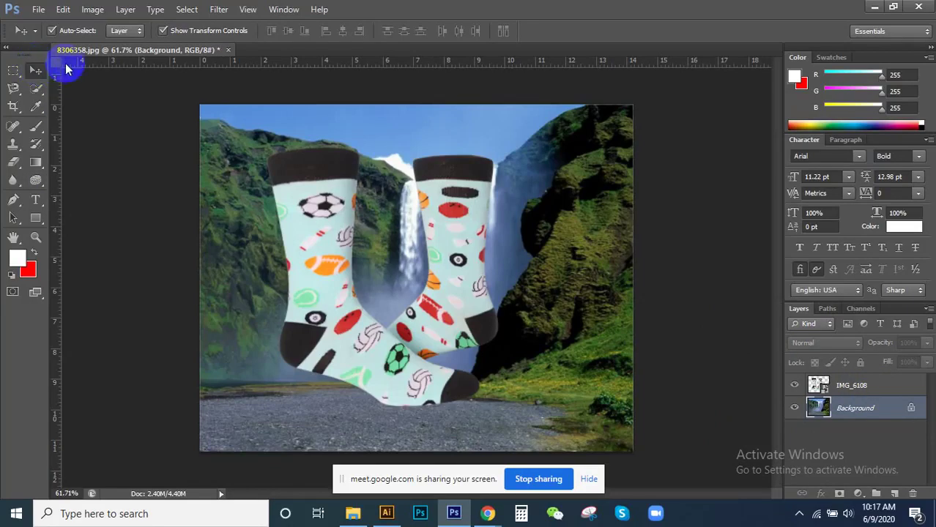
click(482, 204)
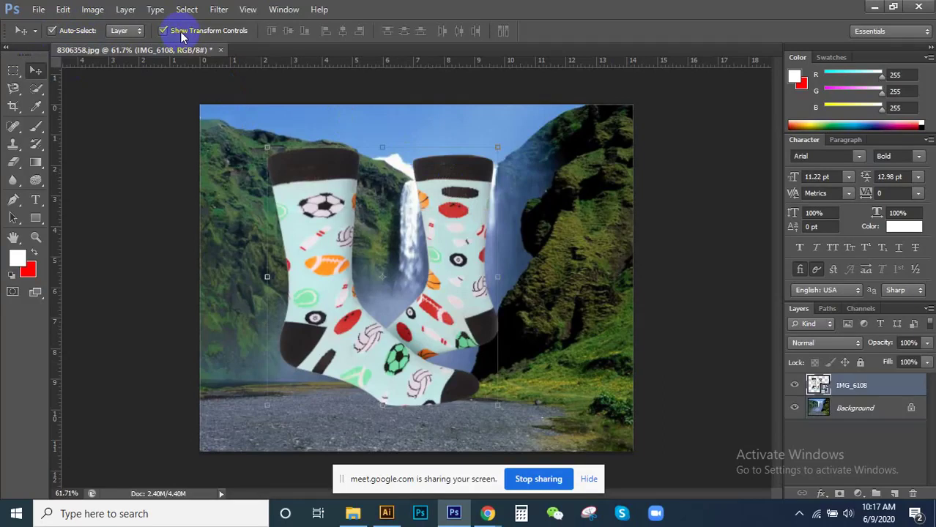
scroll(281, 221, up, 3)
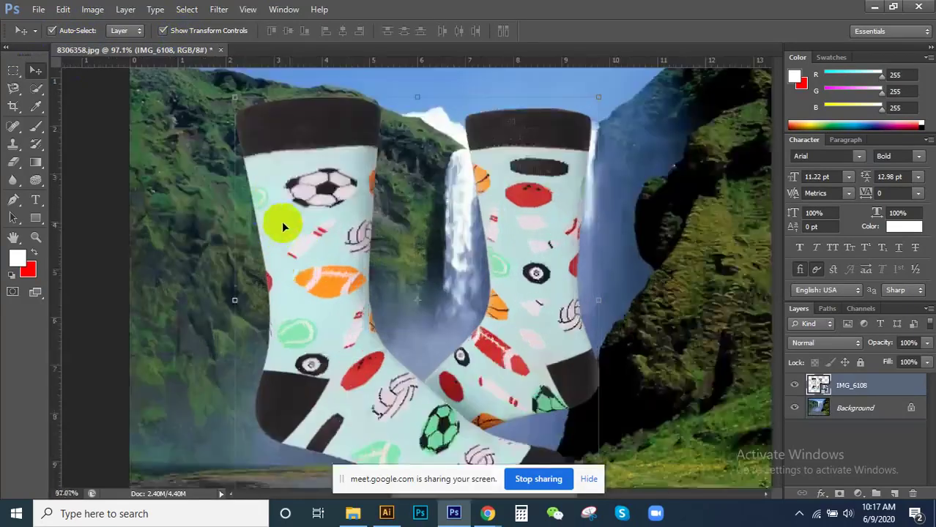
scroll(205, 218, up, 1)
scroll(205, 218, down, 2)
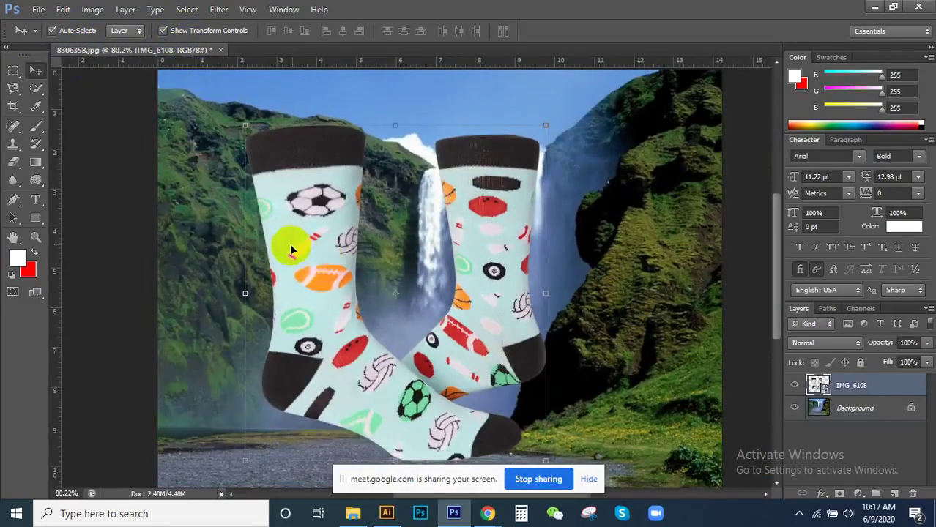
scroll(289, 243, up, 1)
scroll(298, 243, down, 1)
Step: Check the socks layer's size with Free Transform, commit it unchanged, and reselect IMG_6108
click(117, 73)
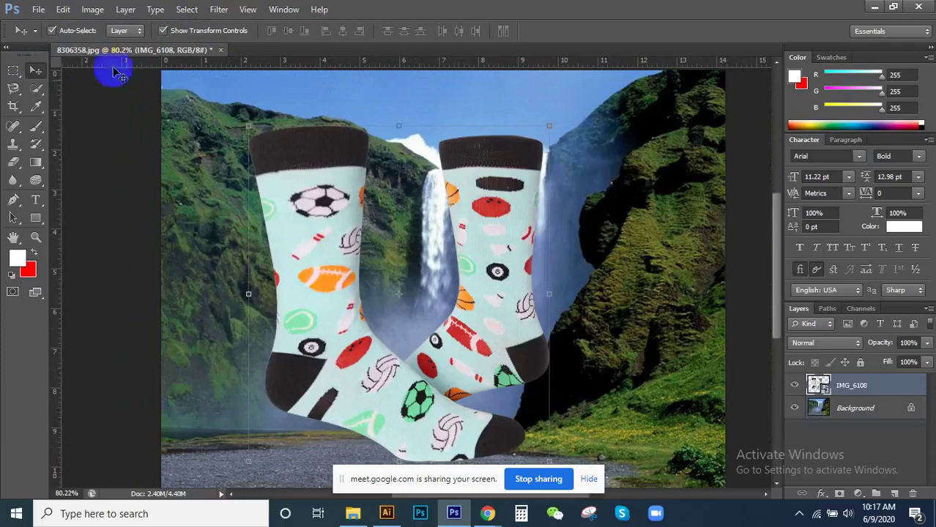
key(ctrl+t)
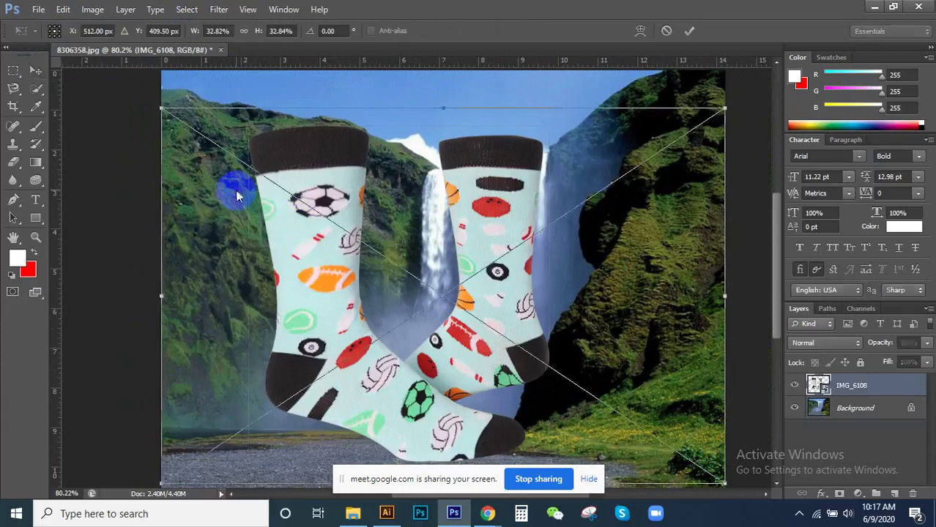
double_click(235, 191)
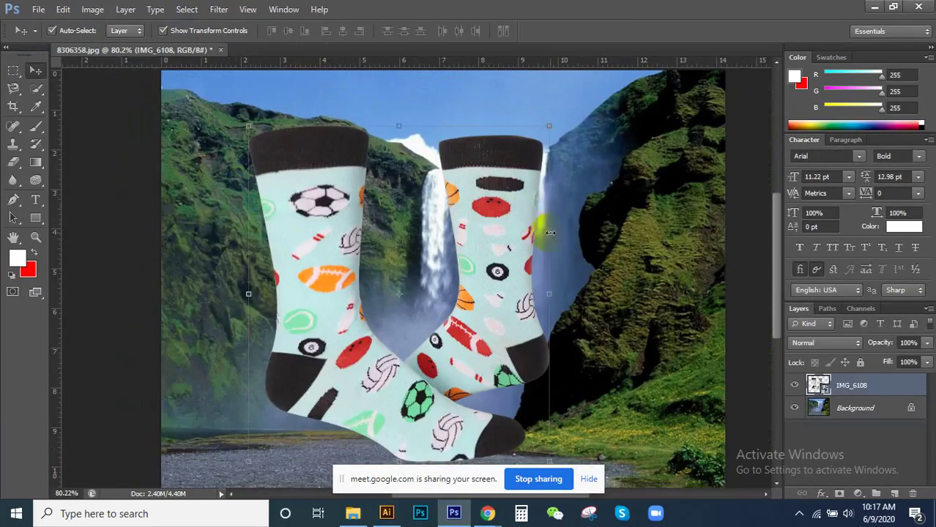
scroll(550, 233, down, 2)
click(614, 167)
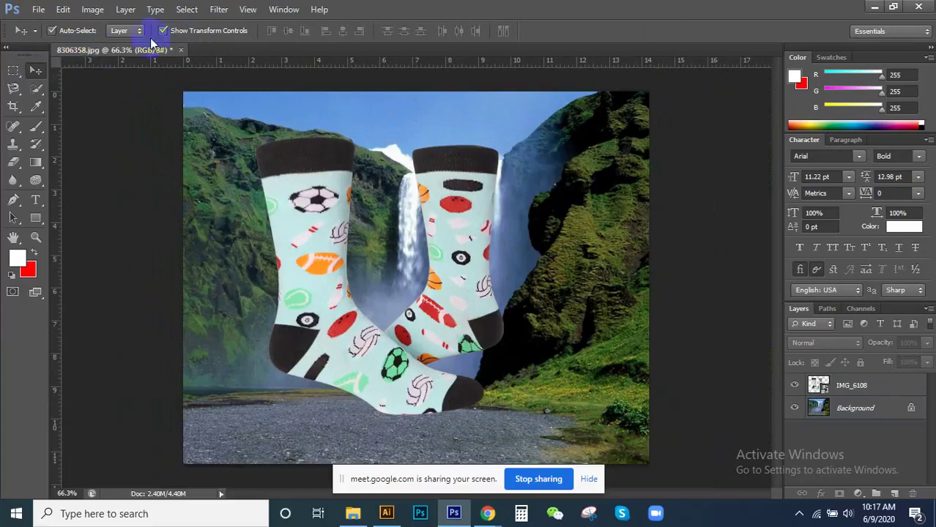
click(865, 385)
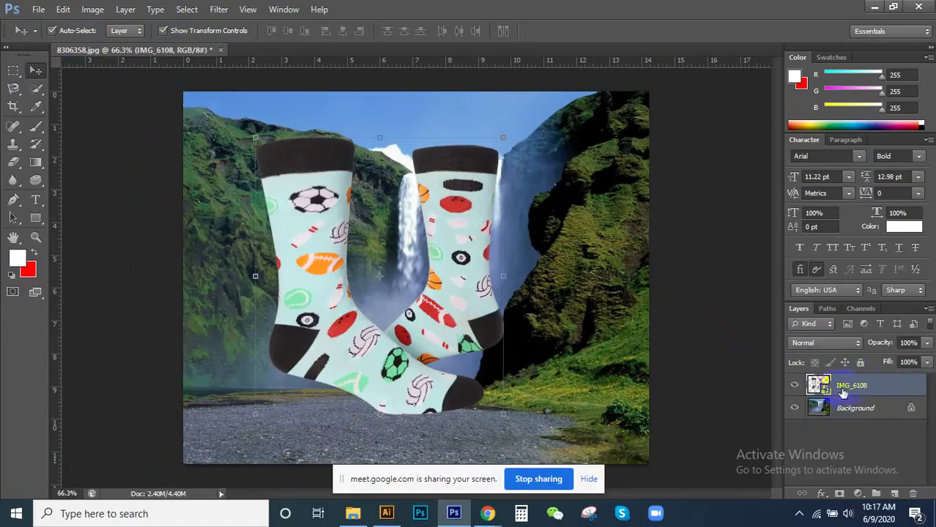
scroll(303, 132, up, 5)
scroll(406, 267, down, 2)
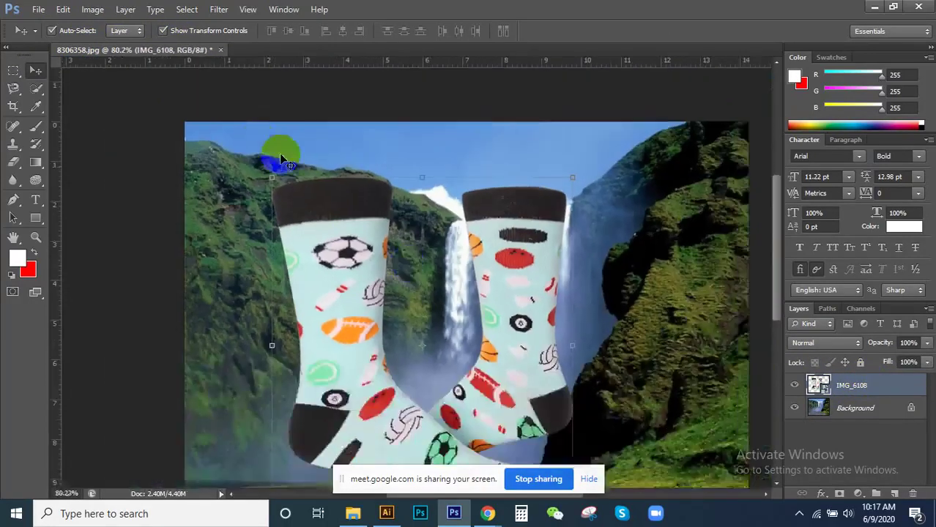
scroll(259, 138, up, 1)
scroll(260, 138, down, 1)
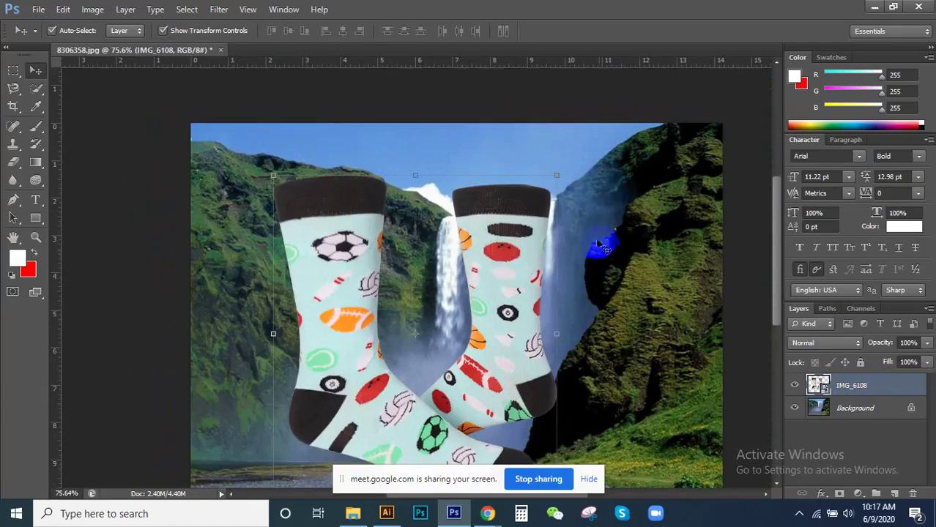
scroll(599, 245, down, 1)
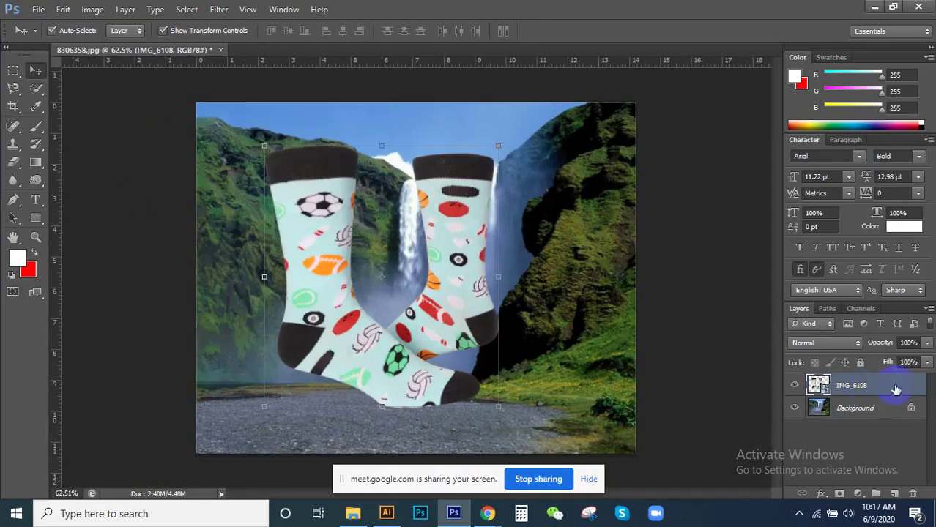
double_click(848, 386)
click(846, 401)
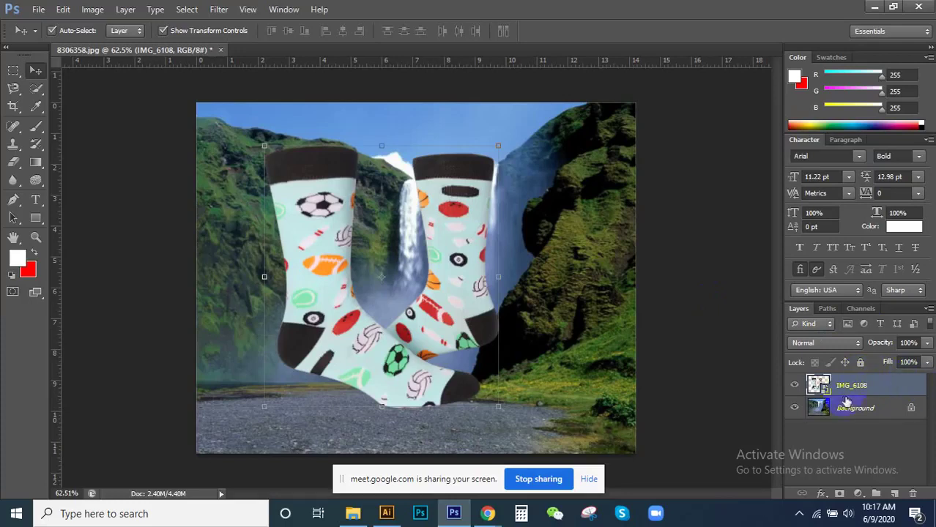
click(820, 384)
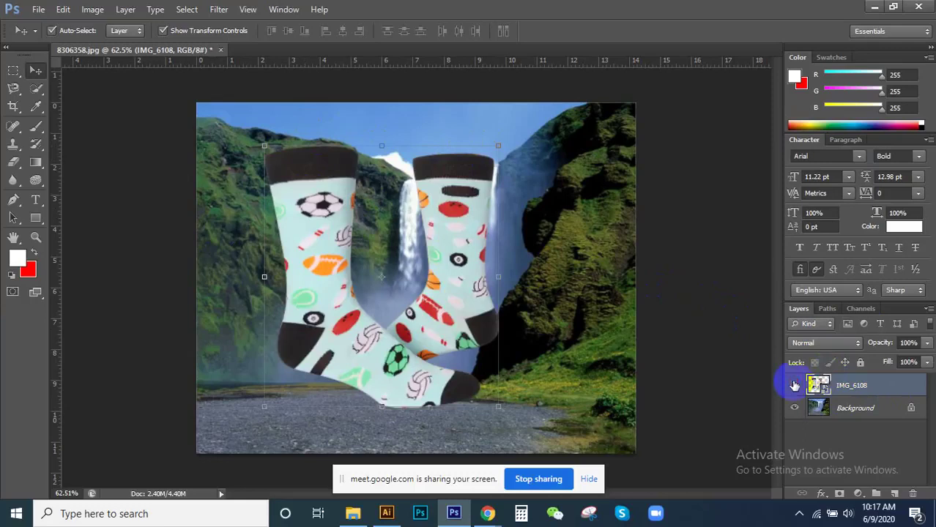
click(795, 408)
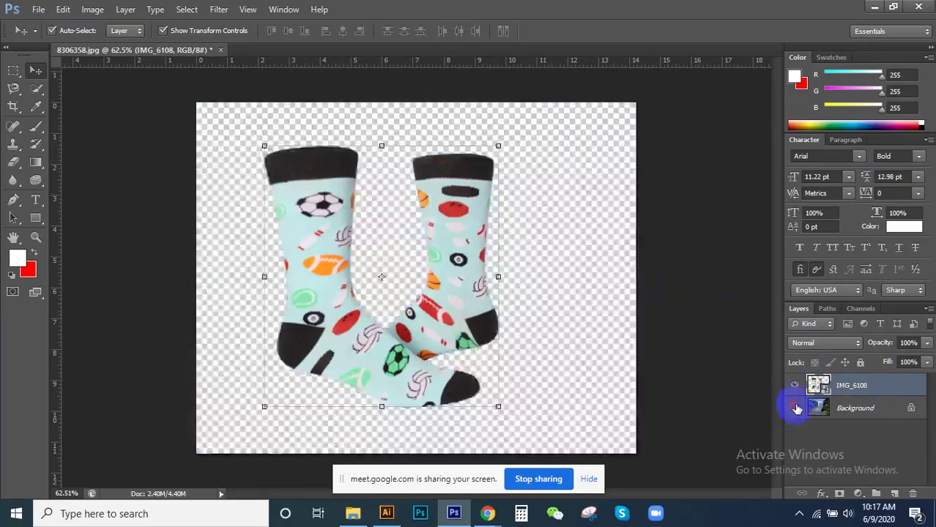
click(794, 384)
click(389, 255)
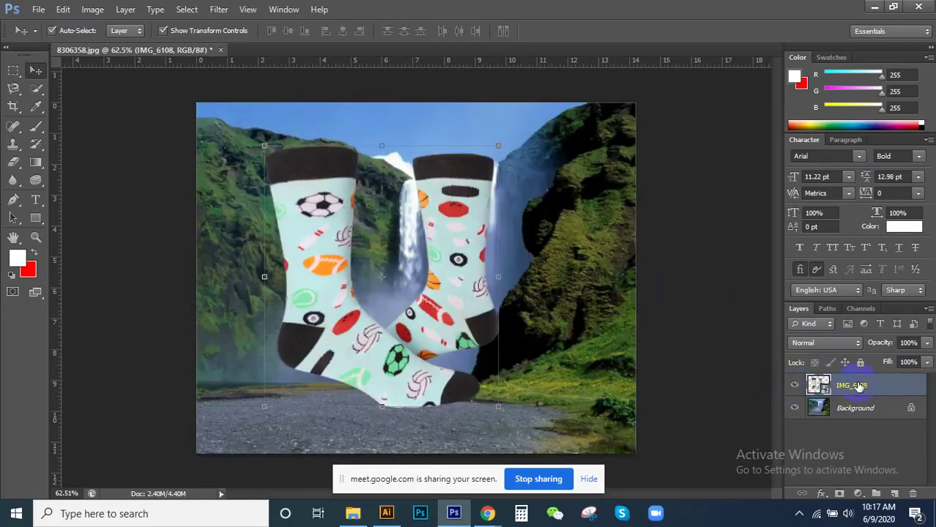
click(833, 386)
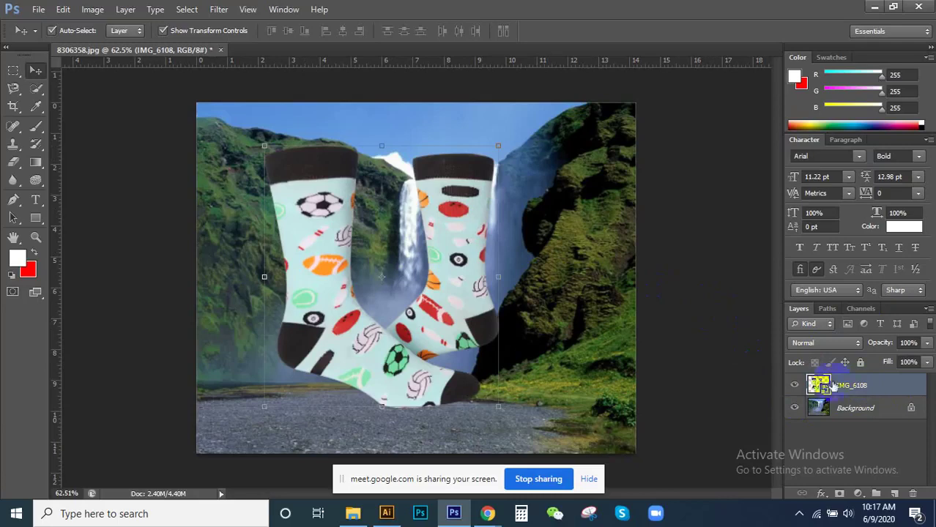
click(794, 386)
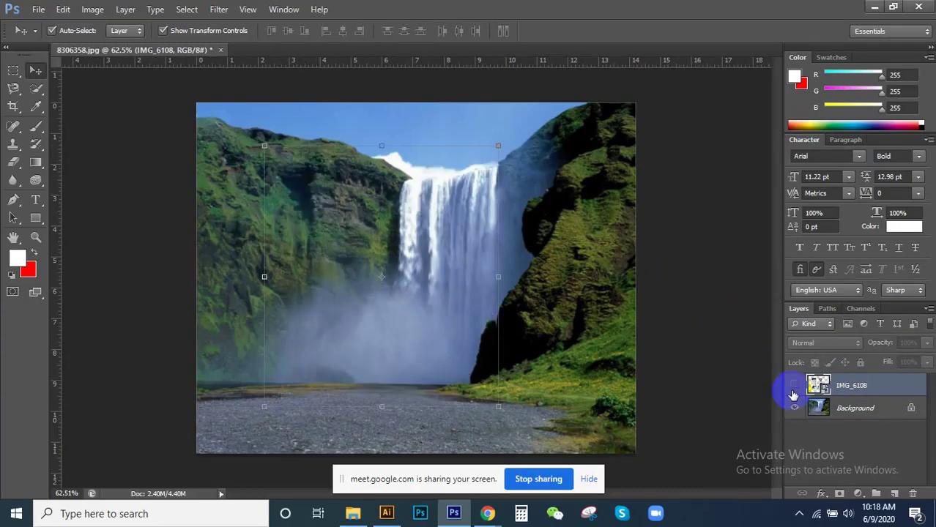
click(793, 386)
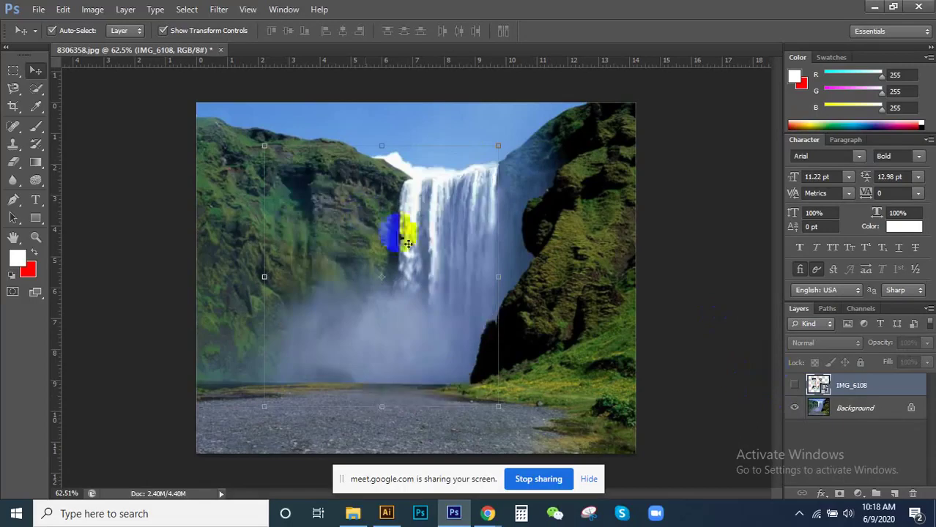
click(794, 386)
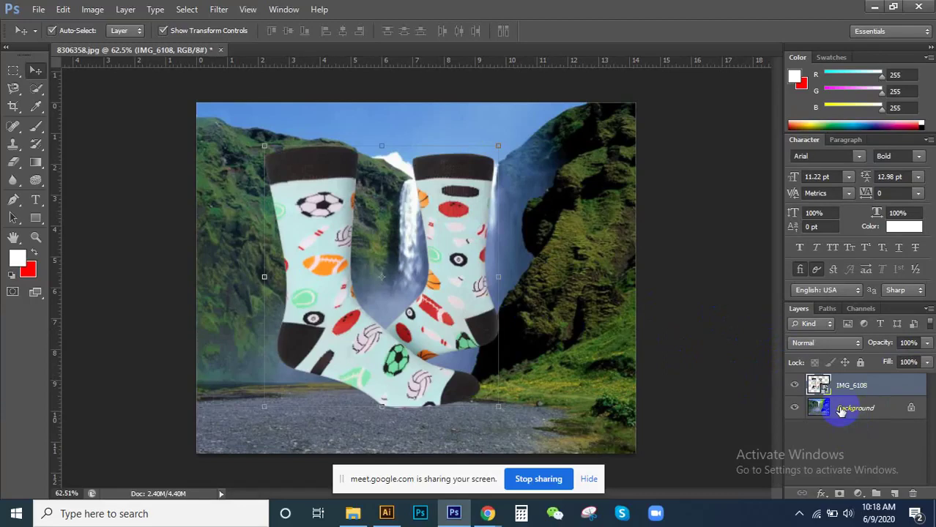
key(ctrl+j)
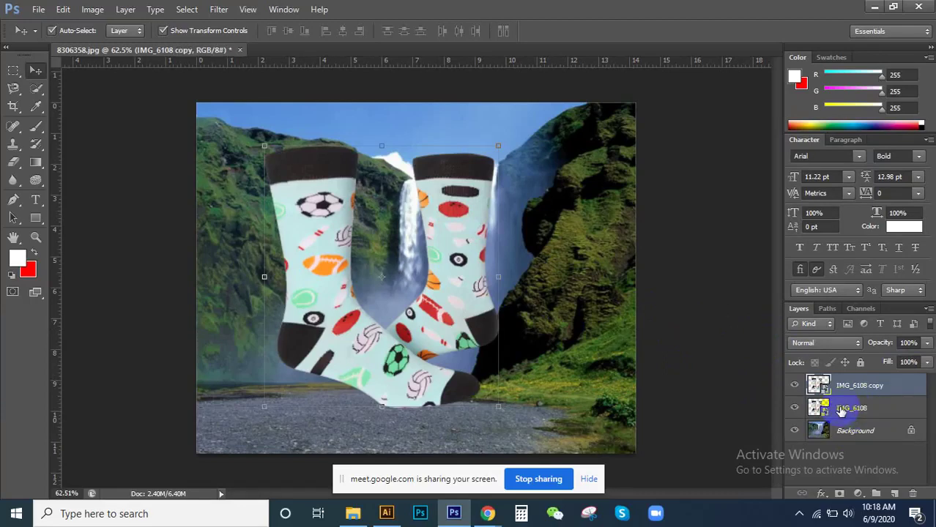
key(Delete)
click(831, 409)
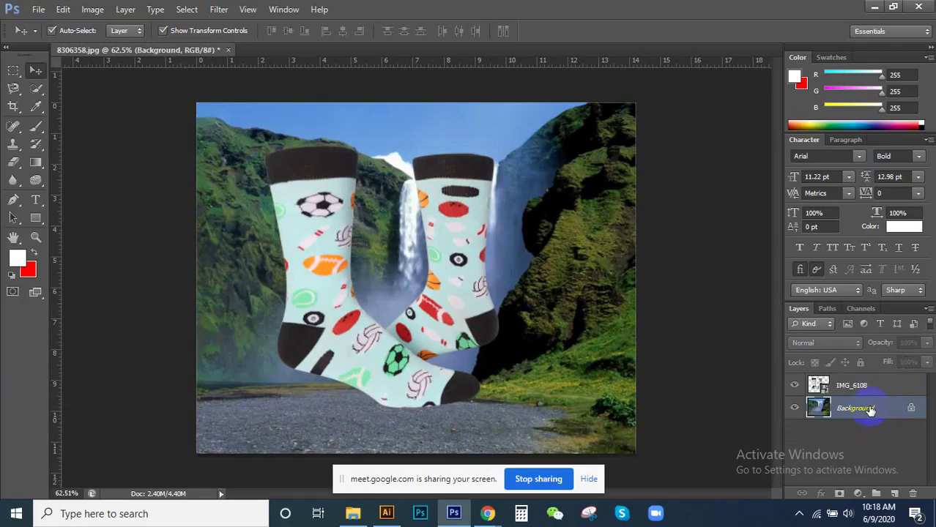
key(ctrl+j)
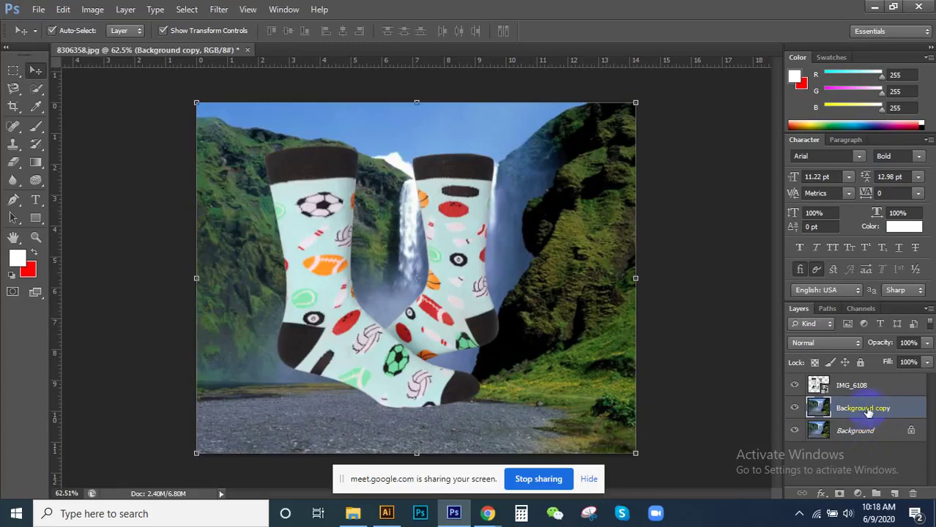
drag(819, 410, 585, 205)
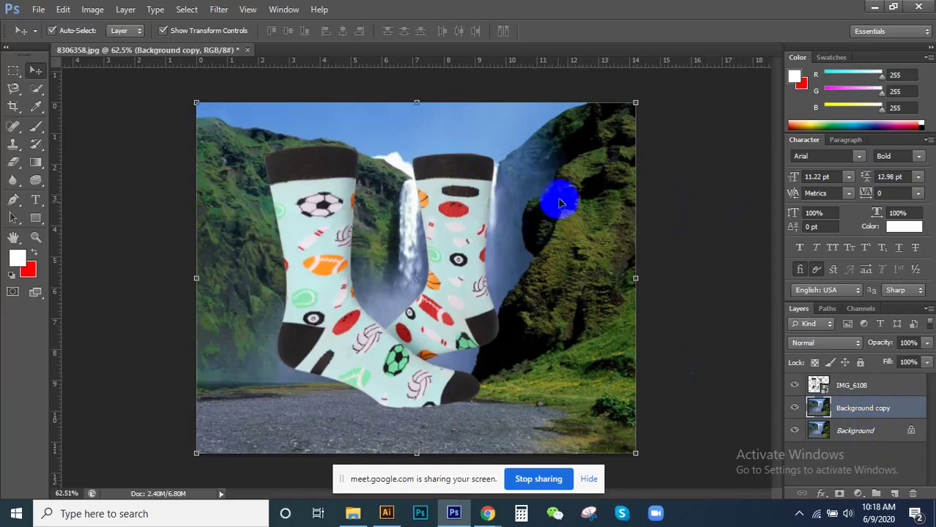
mouse_move(594, 173)
mouse_down()
mouse_move(604, 287)
mouse_move(721, 257)
mouse_up()
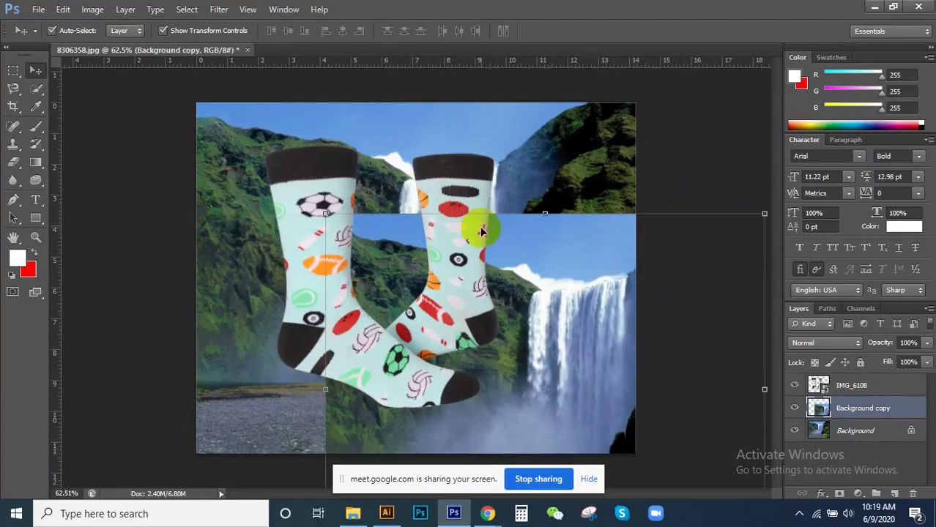
key(Delete)
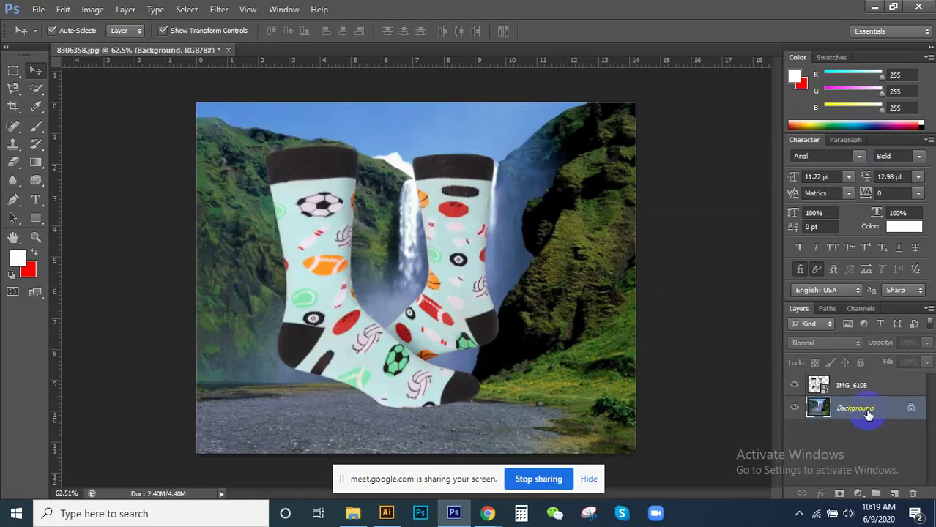
key(ctrl+j)
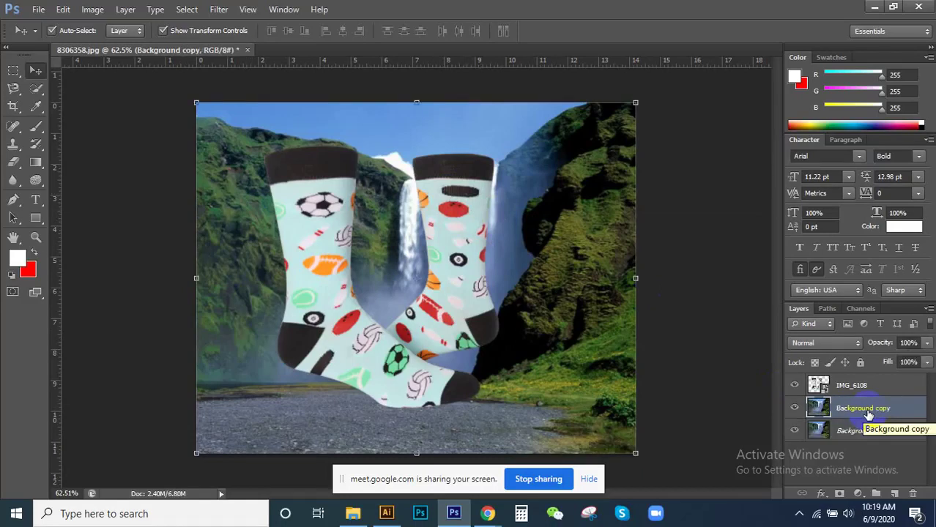
key(Delete)
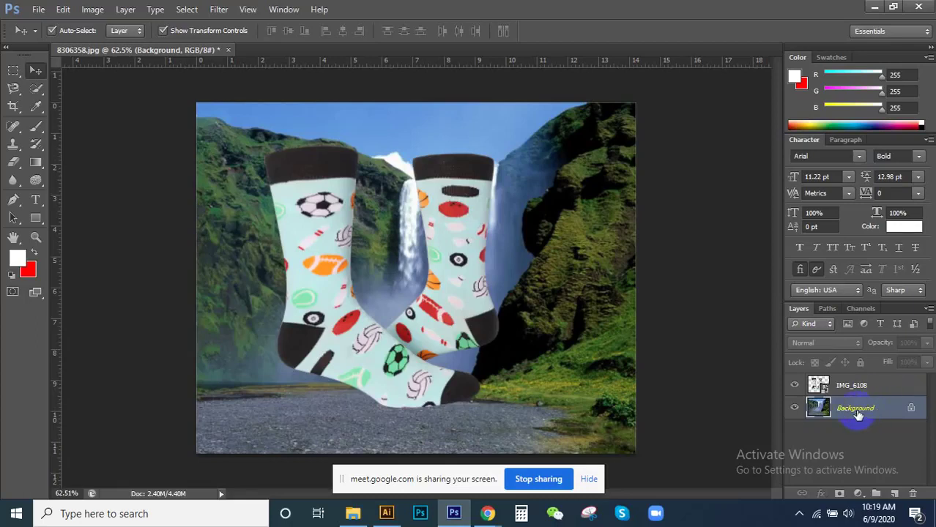
Step: Duplicate the Background layer via Duplicate Layer, then delete that copy
right_click(857, 412)
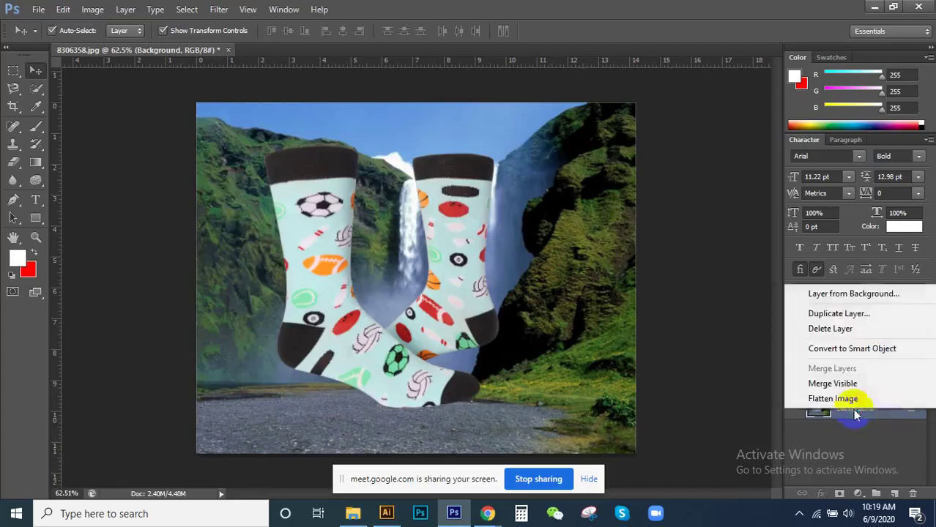
click(843, 314)
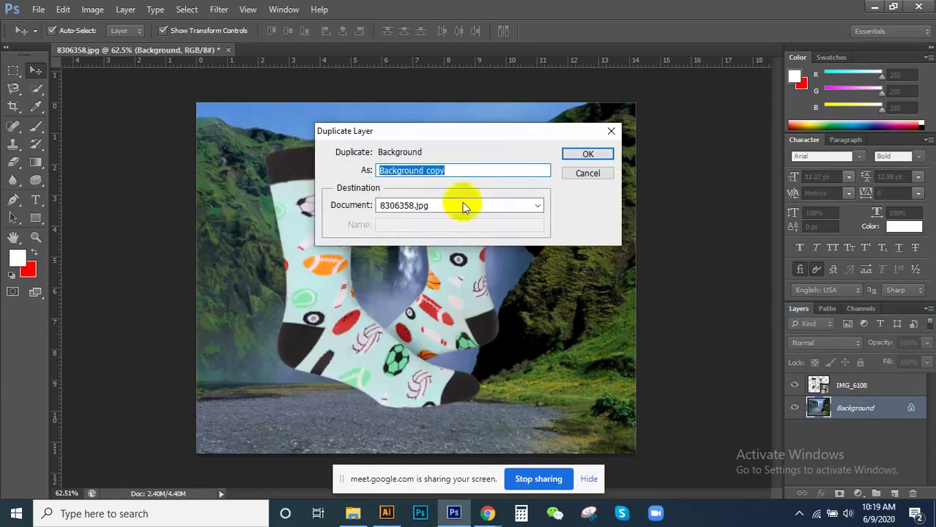
click(410, 172)
drag(463, 174, 345, 184)
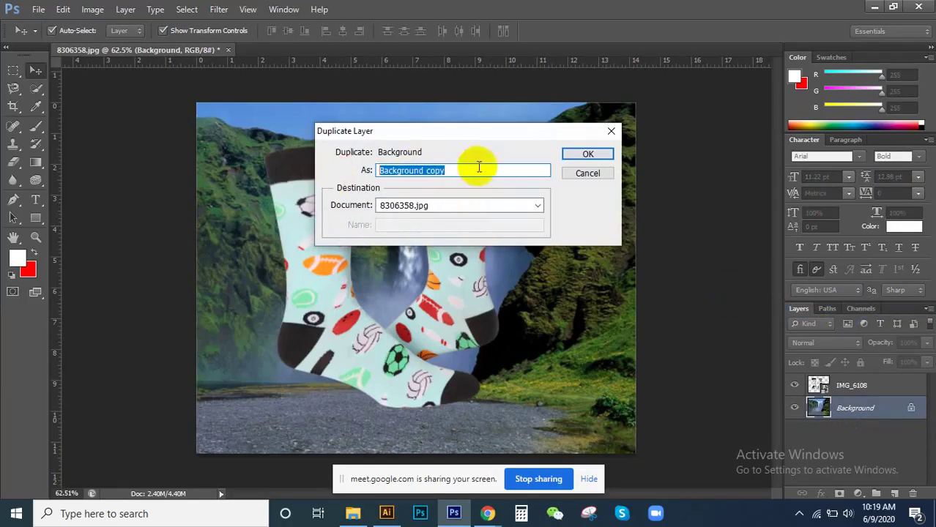
drag(476, 168, 374, 172)
click(587, 154)
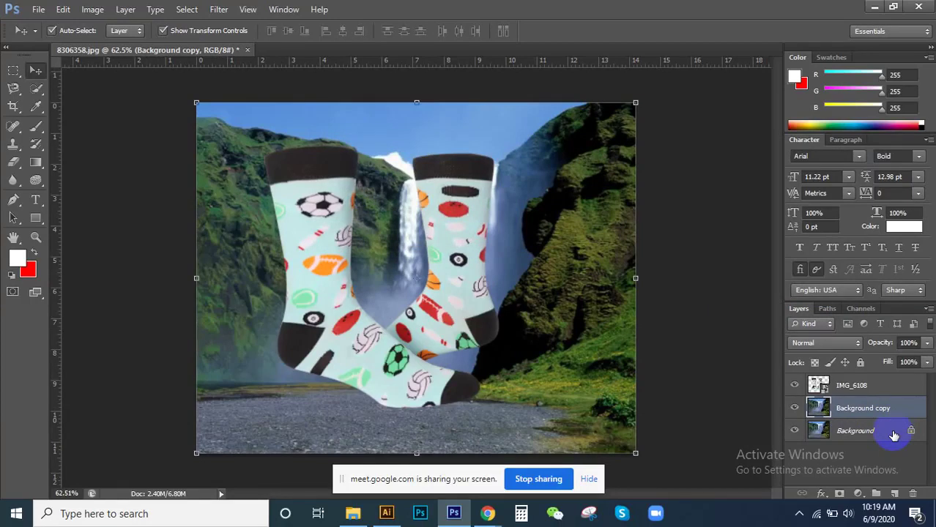
key(Delete)
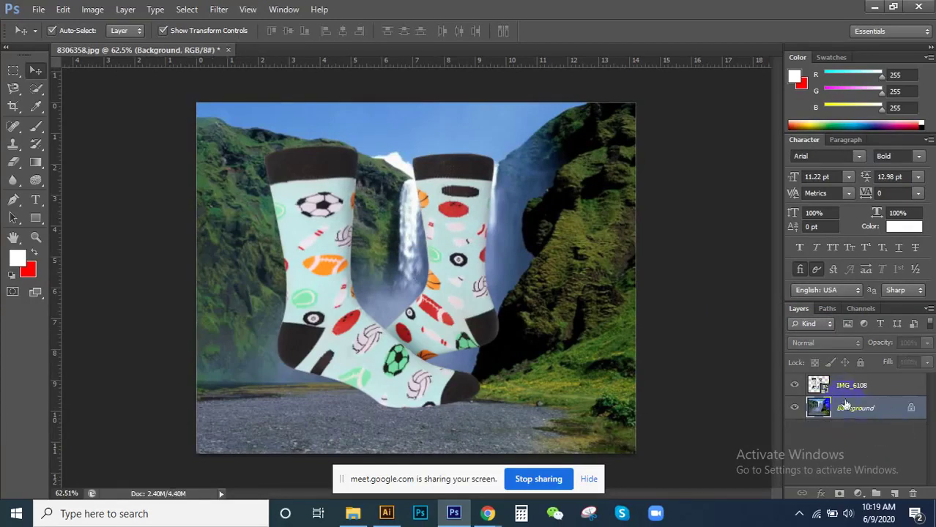
Step: Drag Background onto the new-layer icon, creating Background copy and Layer 1
drag(875, 415, 894, 495)
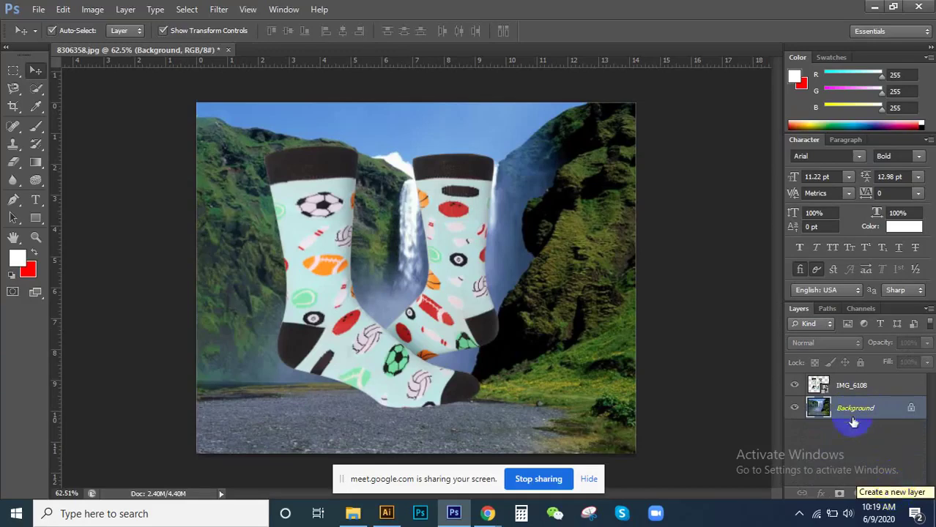
drag(853, 418, 894, 492)
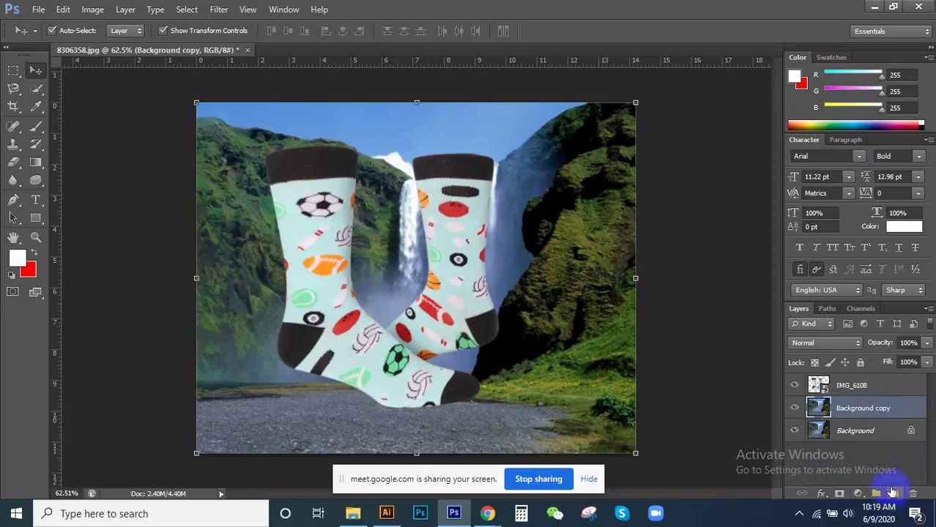
click(873, 430)
click(894, 494)
click(802, 432)
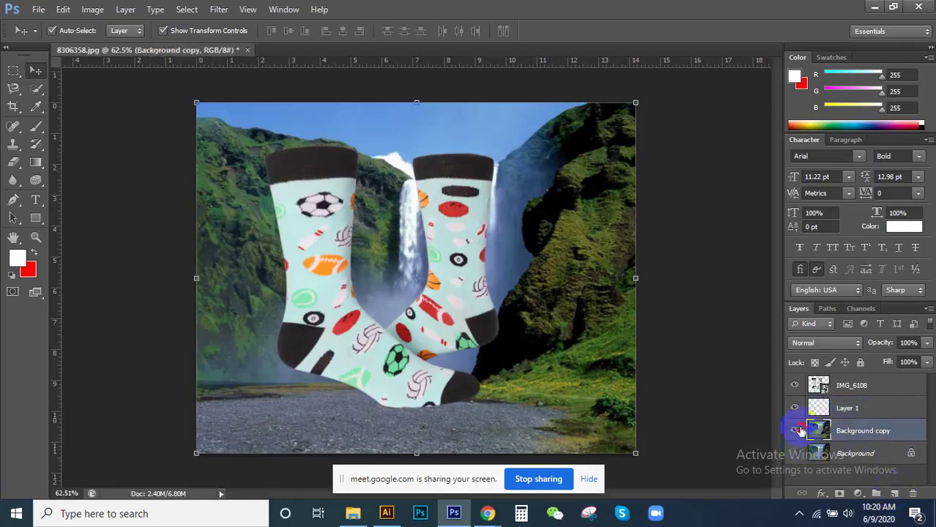
click(861, 410)
click(795, 408)
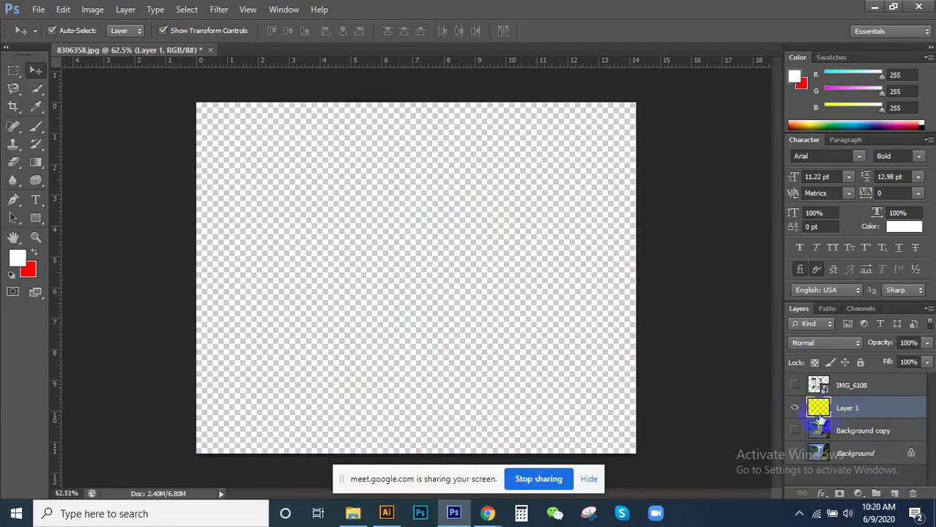
click(794, 408)
click(794, 430)
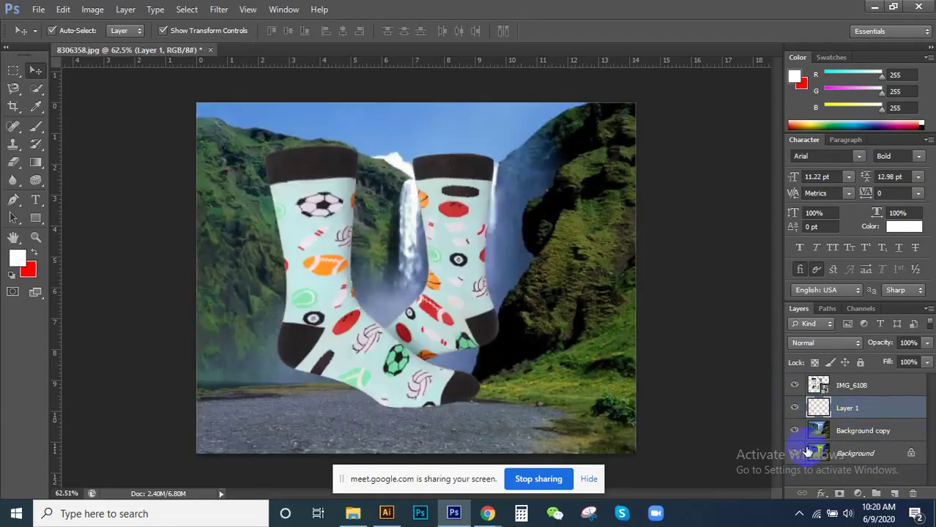
shift+click(865, 442)
key(ctrl+e)
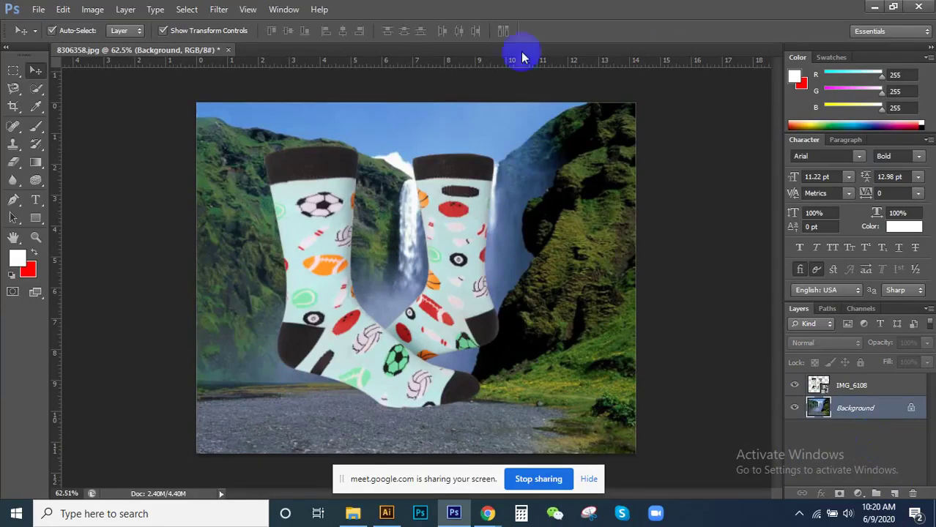
click(94, 9)
click(94, 9)
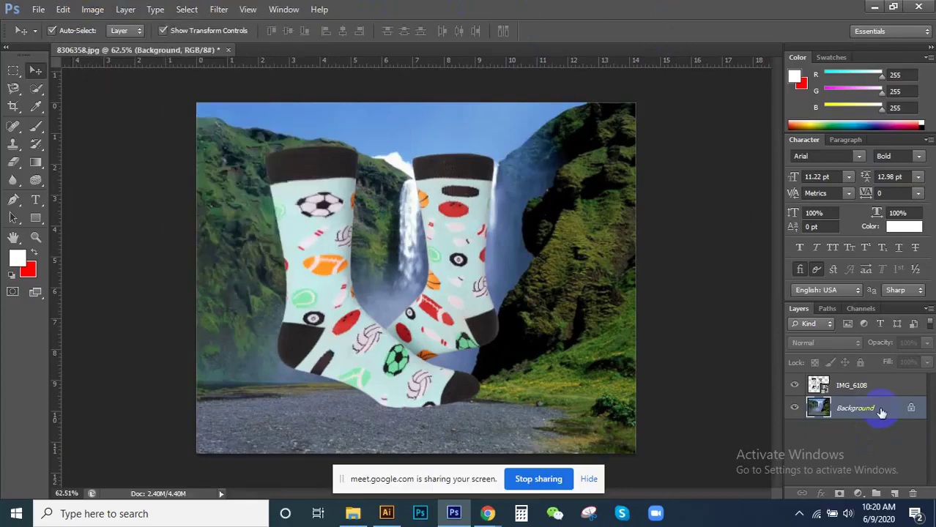
mouse_move(881, 412)
mouse_down()
mouse_move(901, 490)
mouse_move(875, 435)
mouse_move(898, 501)
mouse_up()
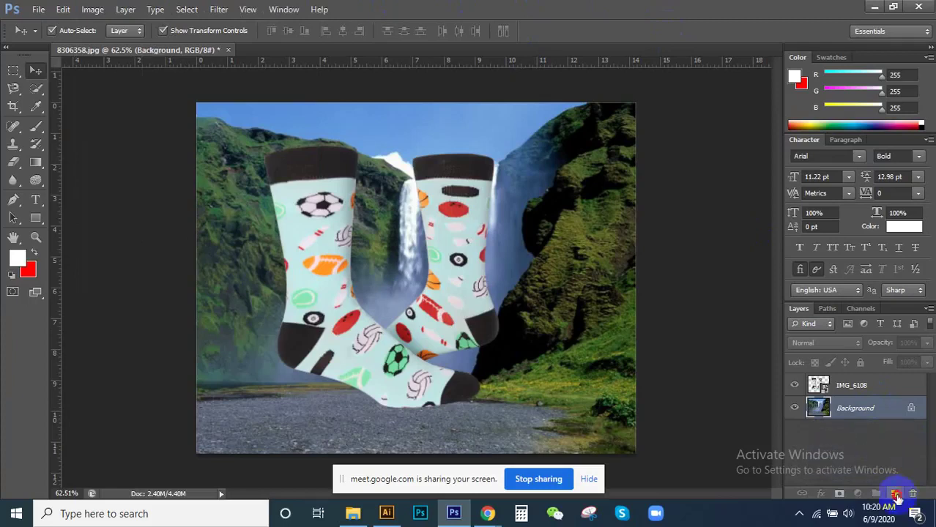
click(894, 494)
drag(869, 432, 855, 415)
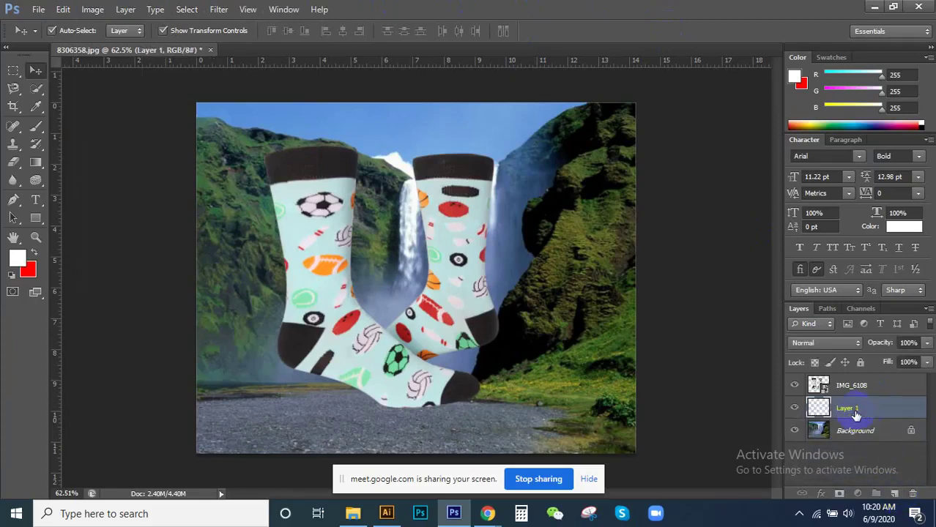
click(842, 415)
key(ctrl+e)
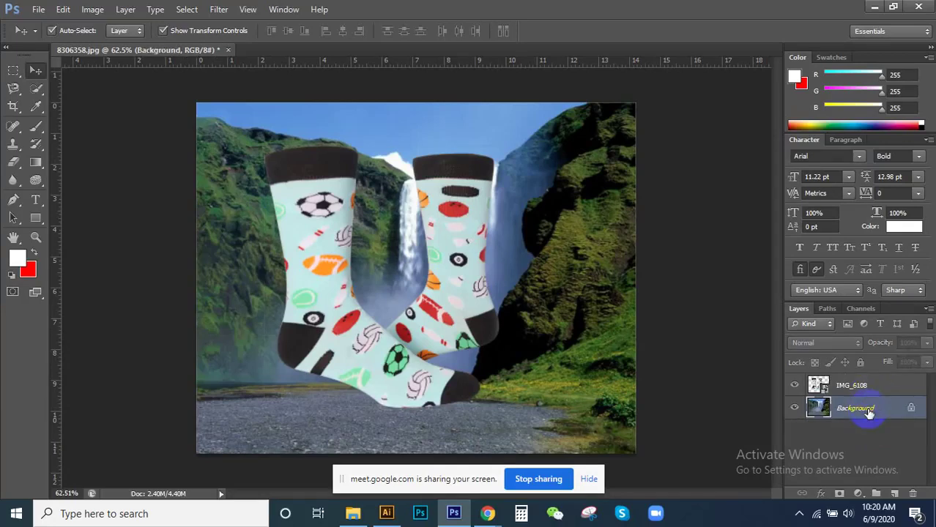
scroll(392, 304, down, 2)
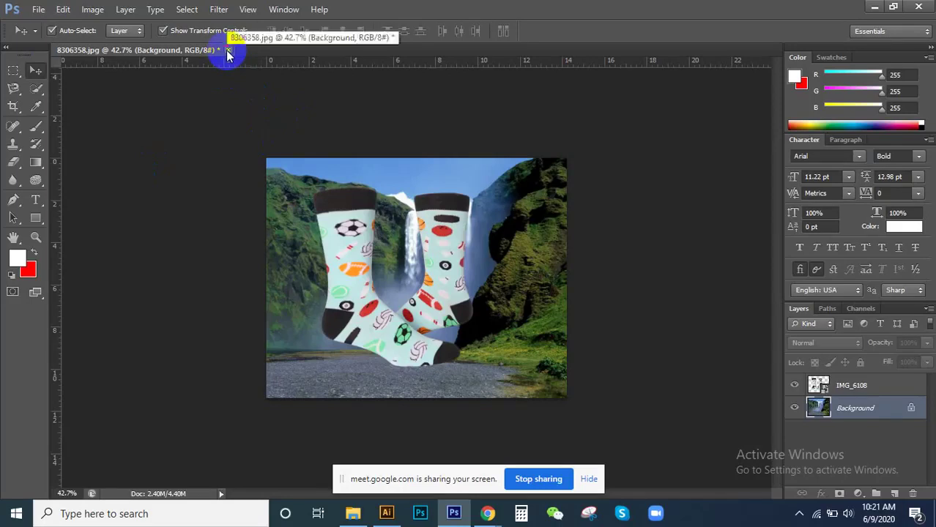
Step: Close the 8306358.jpg composite, choosing not to save changes
click(227, 50)
click(475, 205)
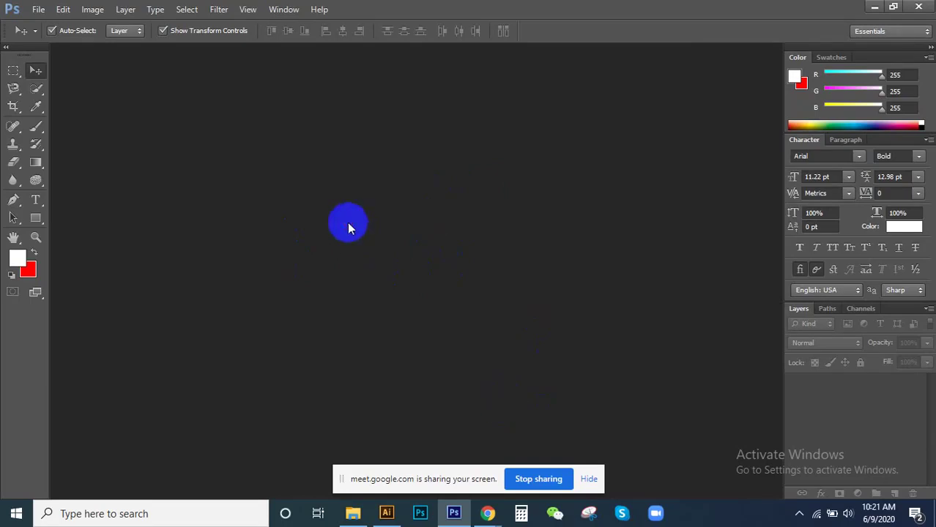
Step: Open forest photo 2.jpg and draw a rectangular marquee around trees left of centre
double_click(347, 223)
click(353, 218)
double_click(353, 219)
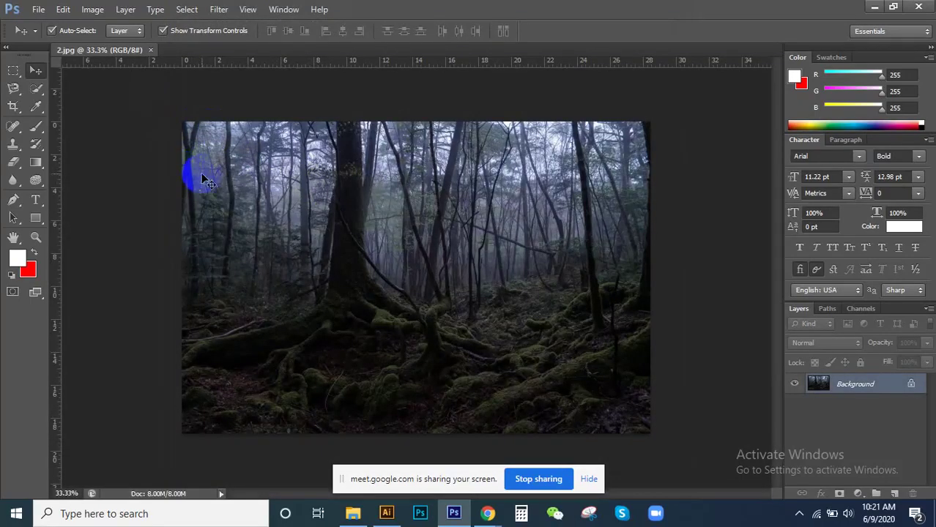
click(13, 70)
drag(258, 175, 422, 264)
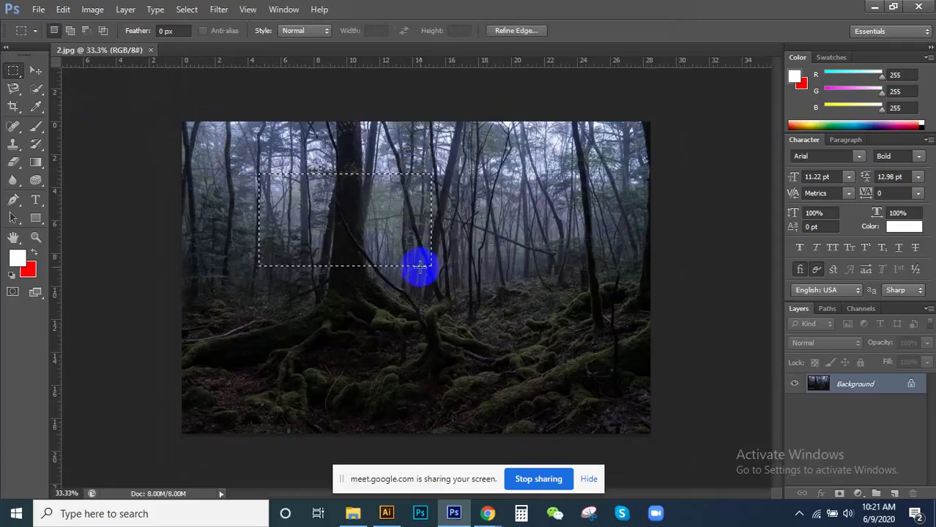
key(shift+BackSpace)
click(548, 161)
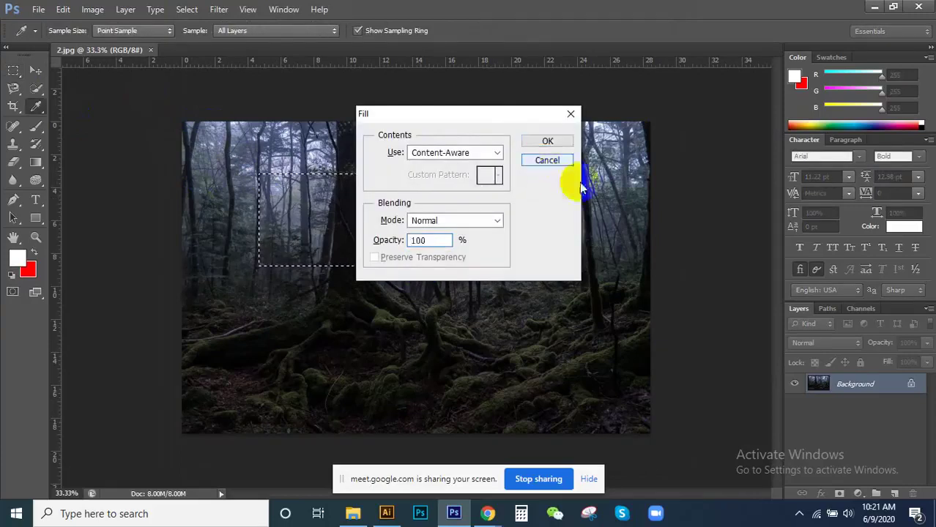
Step: Copy the selected trees to a new layer, hide Background, then undo back to Background
key(ctrl+shift+alt+n)
click(794, 404)
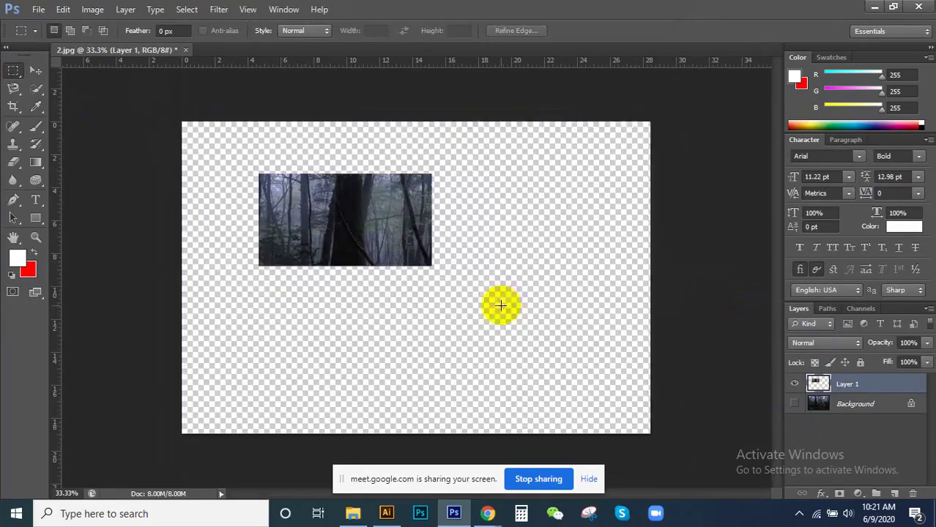
scroll(375, 223, up, 3)
scroll(376, 222, down, 2)
scroll(292, 209, up, 1)
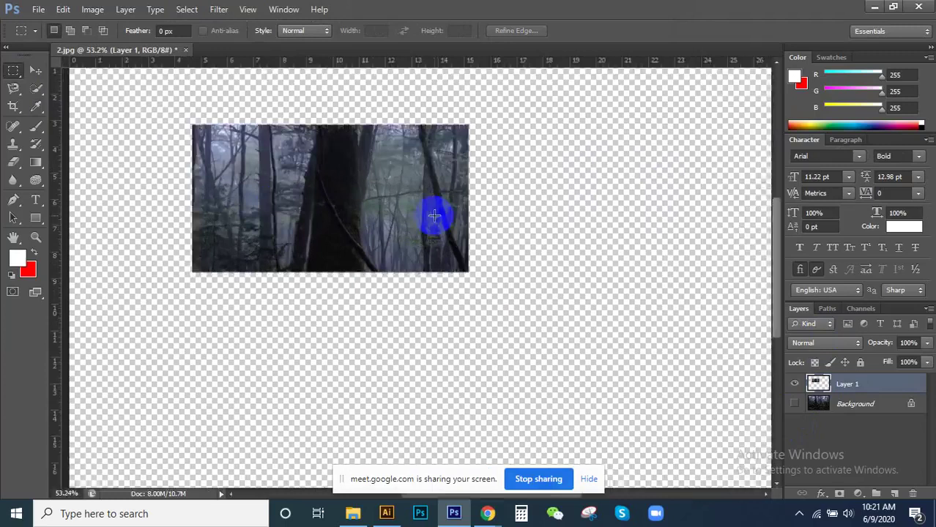
scroll(435, 210, down, 1)
click(35, 70)
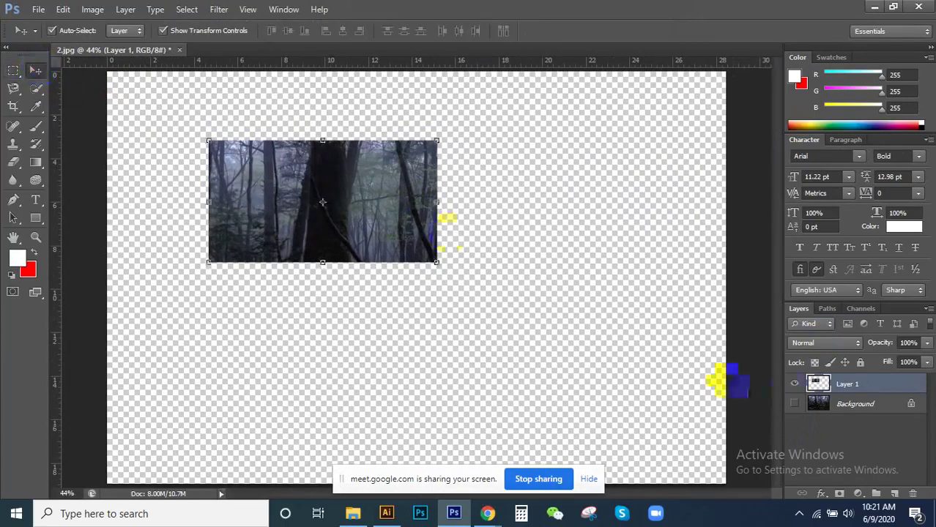
scroll(438, 275, down, 1)
scroll(438, 276, down, 2)
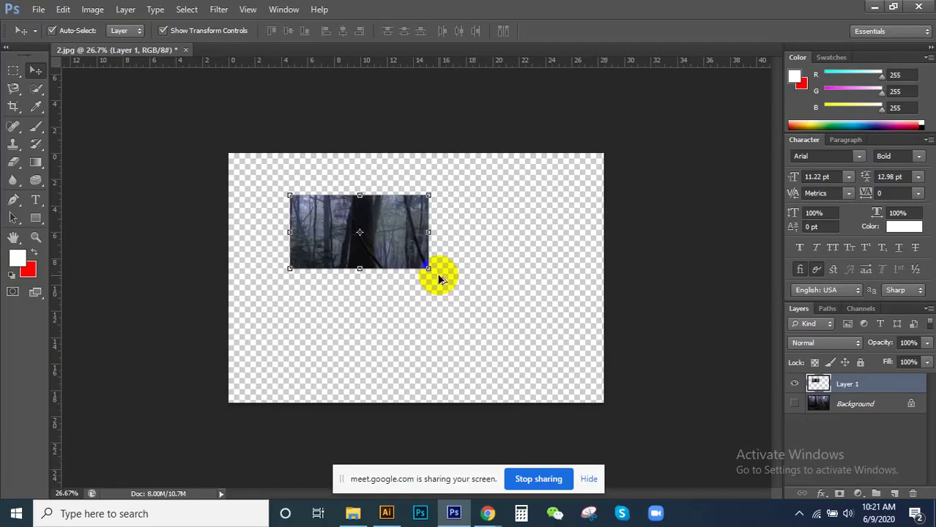
key(ctrl+z)
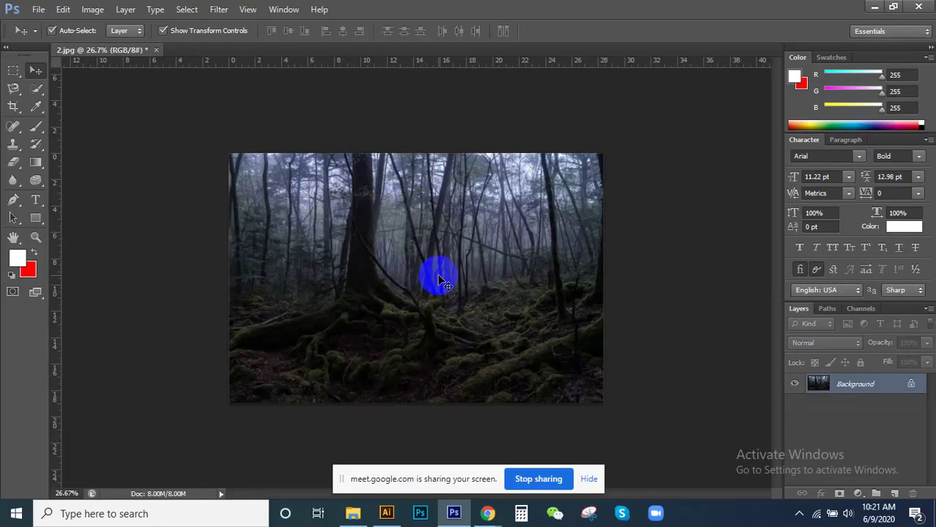
scroll(432, 282, up, 1)
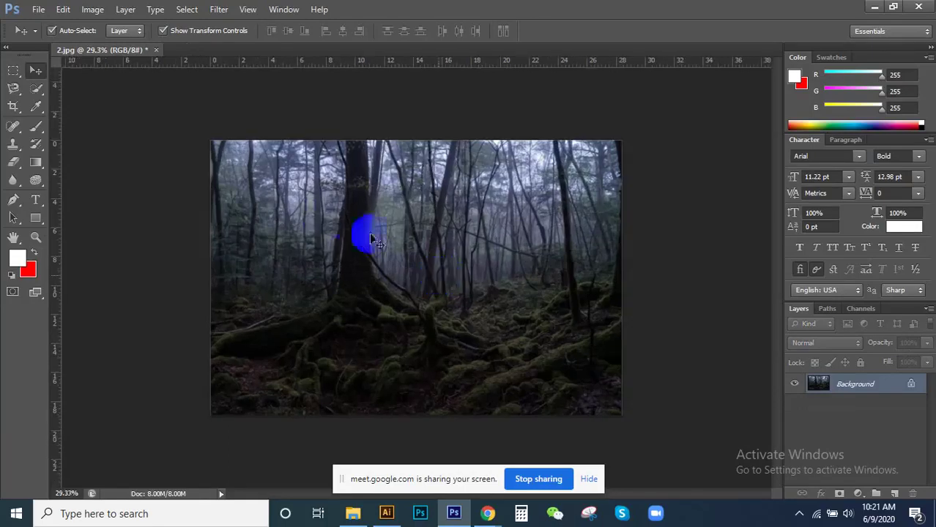
click(334, 209)
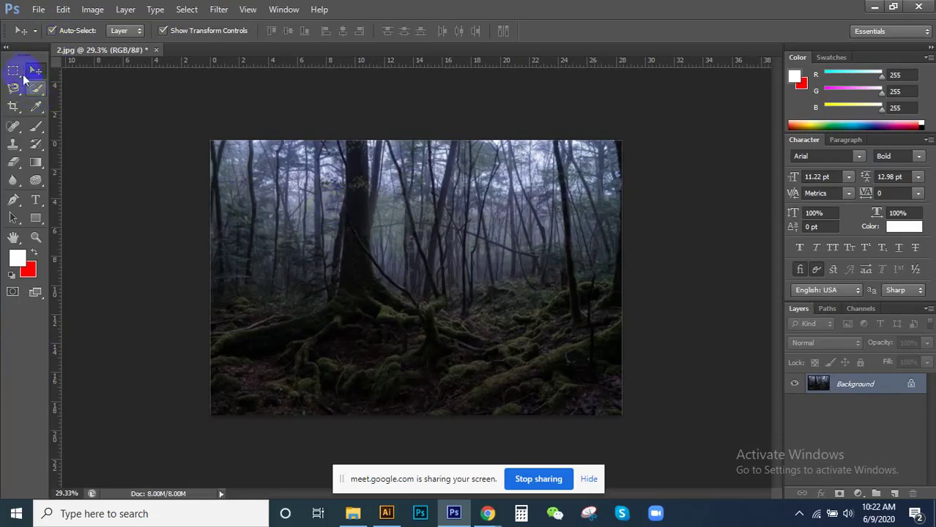
Step: Browse the marquee and lasso flyouts and pick the Polygonal Lasso Tool
click(16, 74)
click(17, 73)
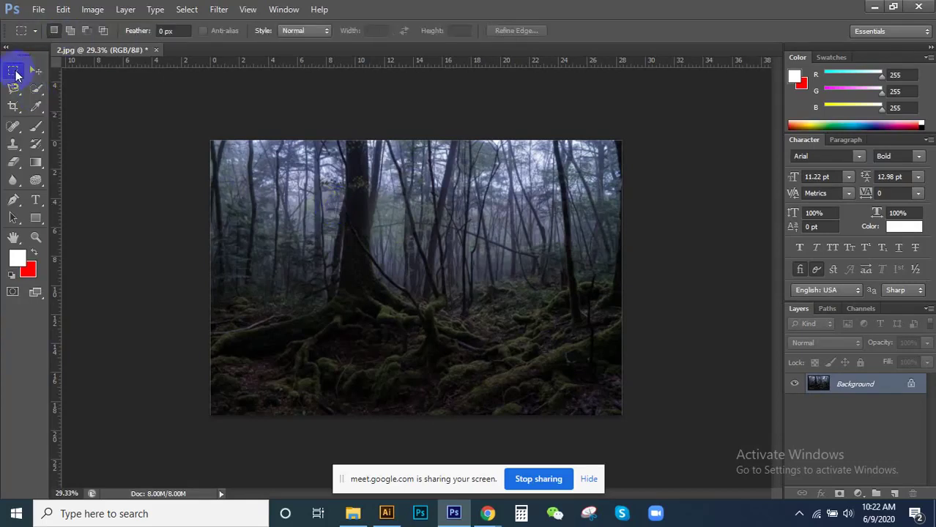
click(12, 71)
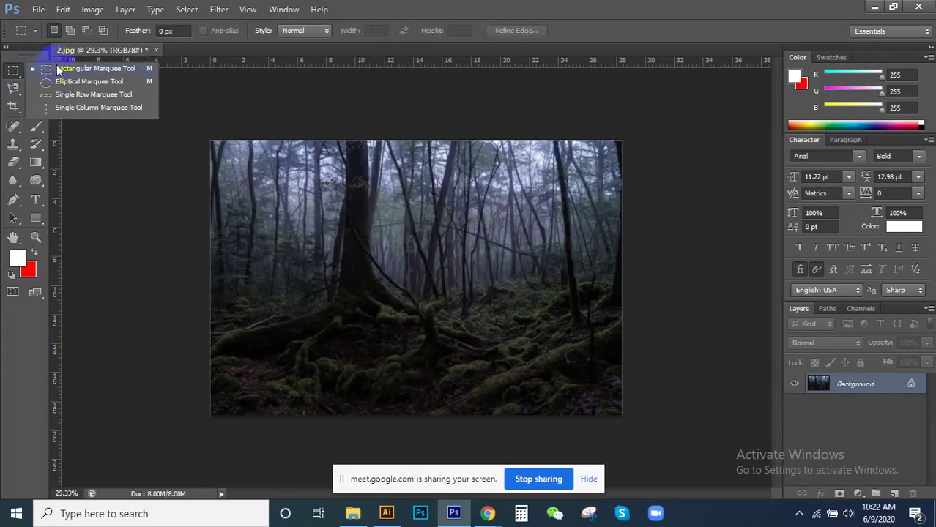
click(5, 74)
click(12, 88)
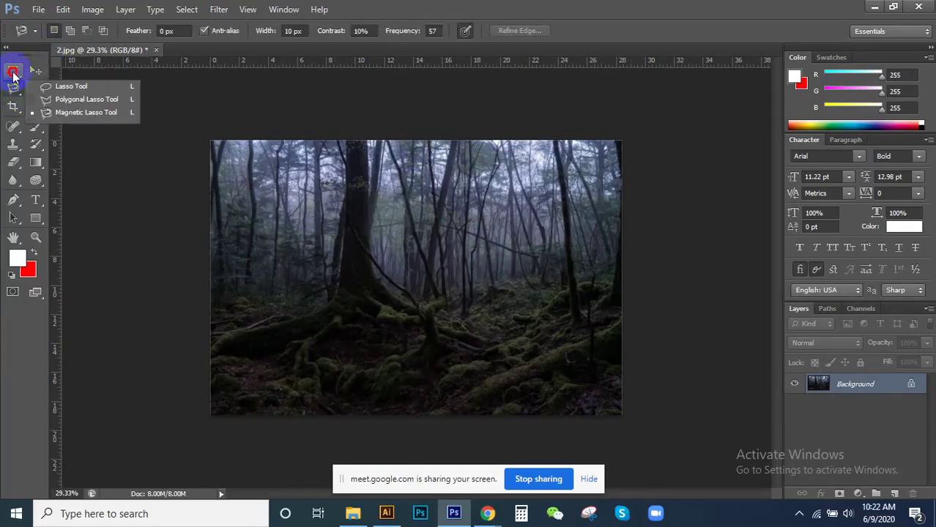
click(13, 74)
click(12, 71)
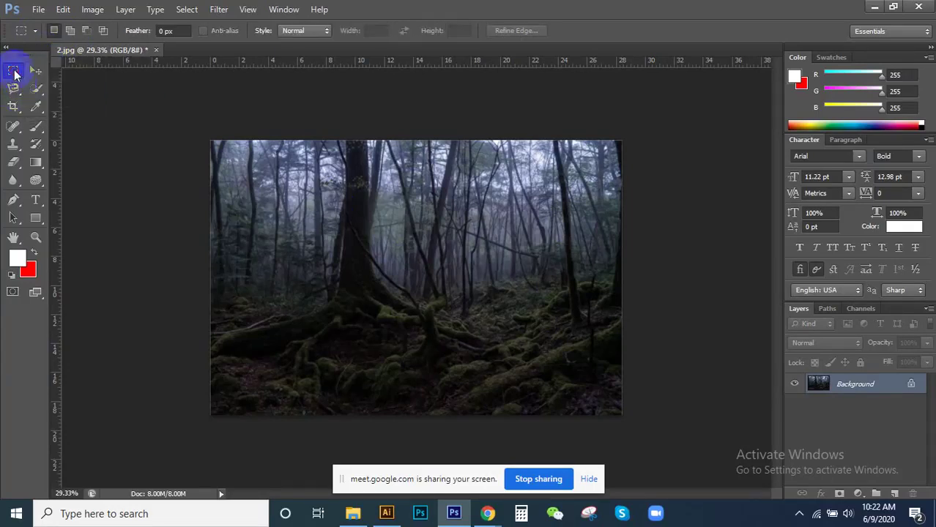
click(19, 90)
click(73, 88)
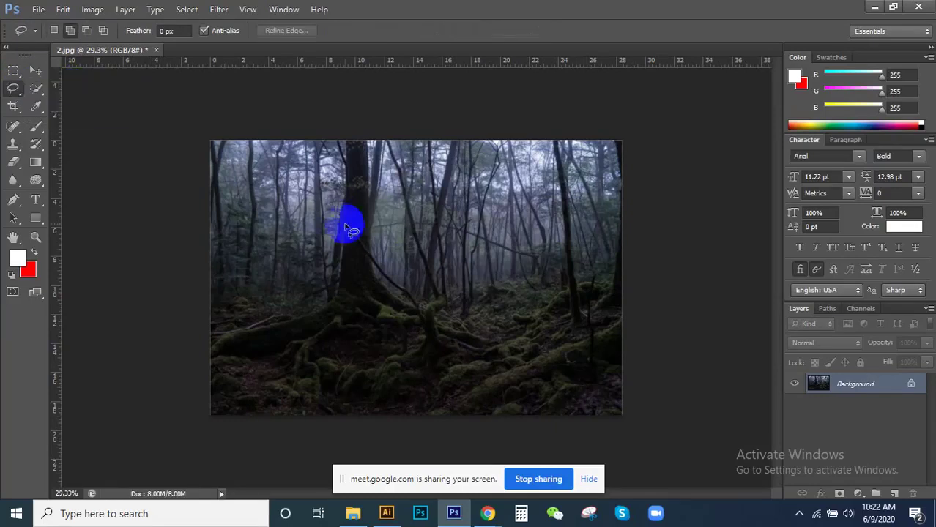
click(13, 88)
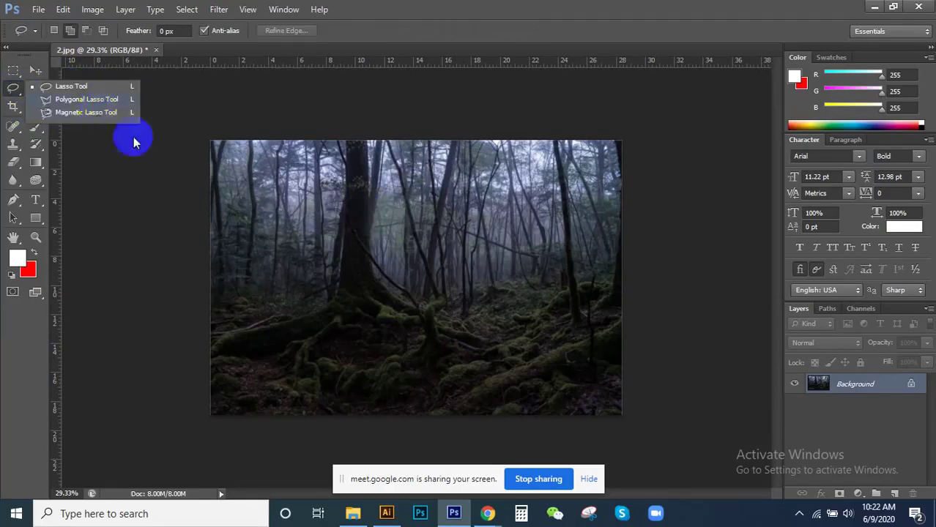
click(86, 99)
Step: Place five polygon corners across the middle of the forest photo
click(229, 212)
click(327, 250)
click(333, 330)
click(495, 319)
click(540, 256)
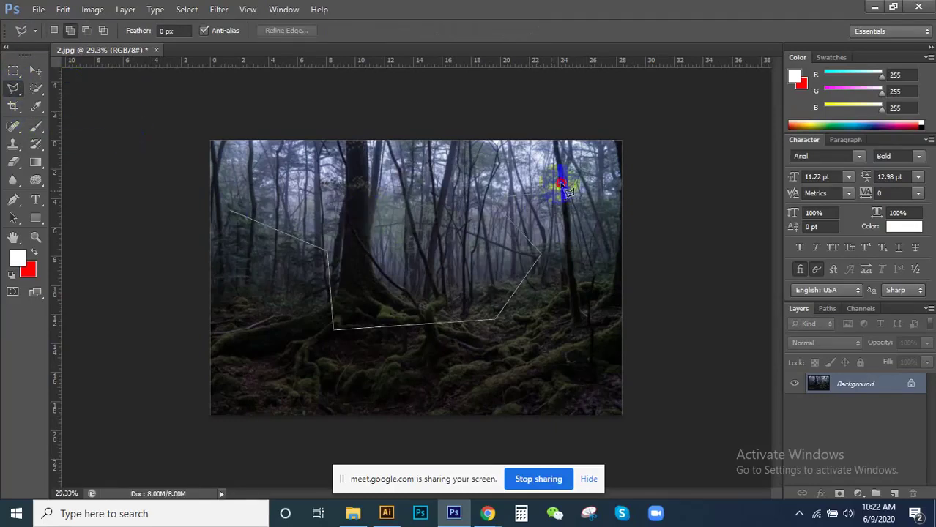
Step: Extend the polygonal outline with more corners along the photo's top edge
click(528, 155)
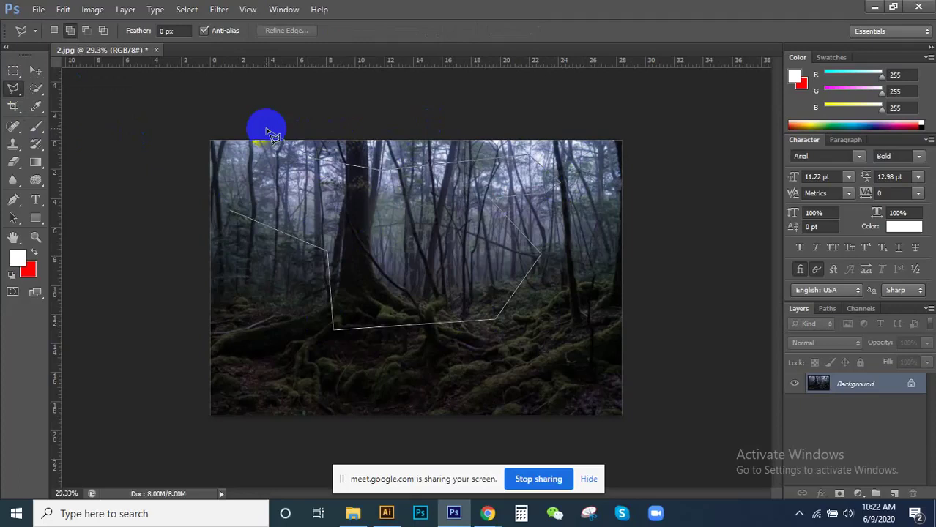
click(290, 151)
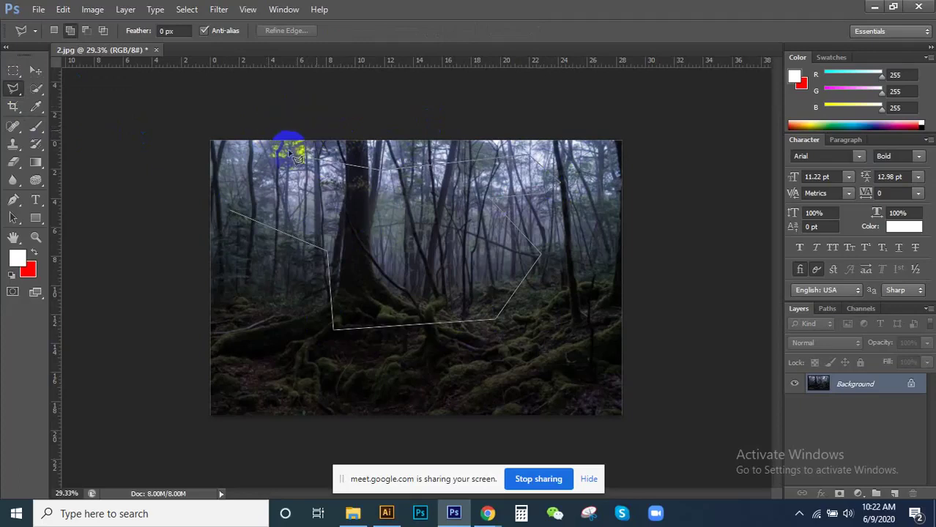
drag(296, 156, 277, 172)
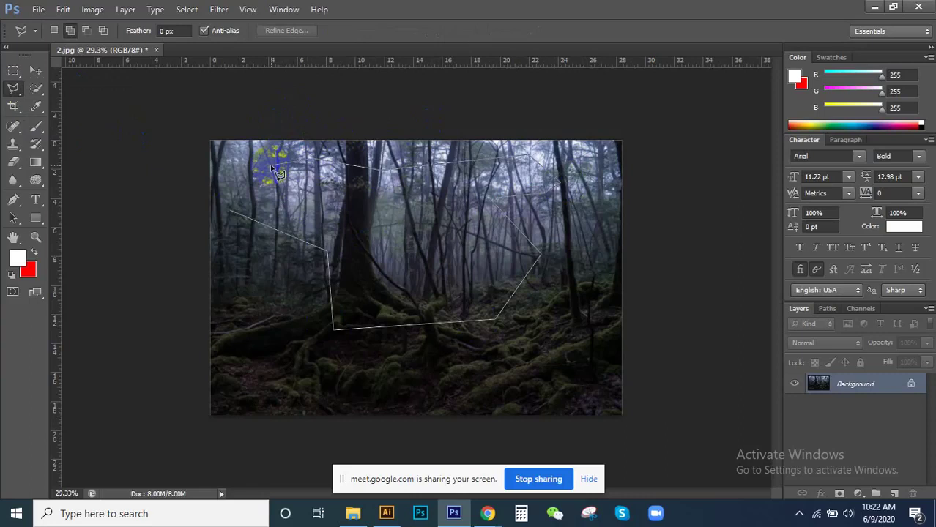
mouse_move(279, 170)
mouse_down()
mouse_move(339, 134)
mouse_move(477, 210)
mouse_up()
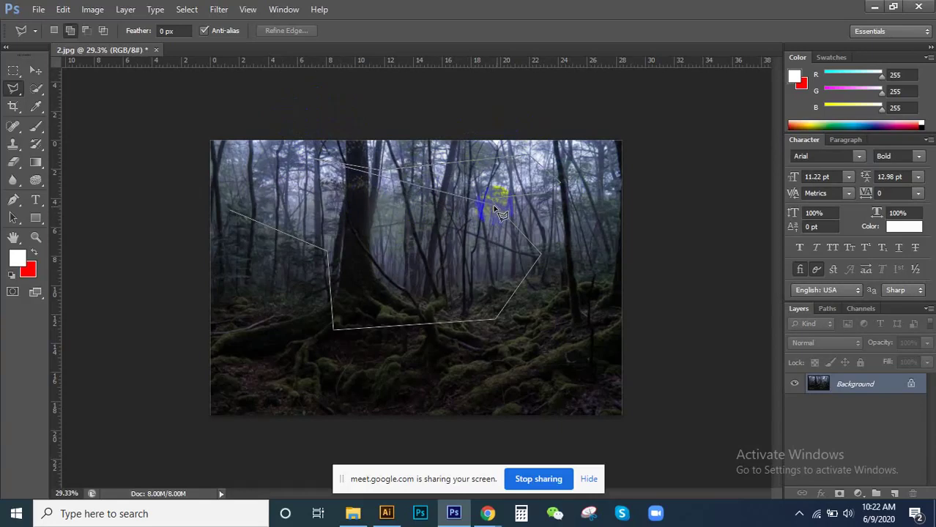
Step: Remove the outline corners with Backspace until the lasso outline is cancelled
key(BackSpace)
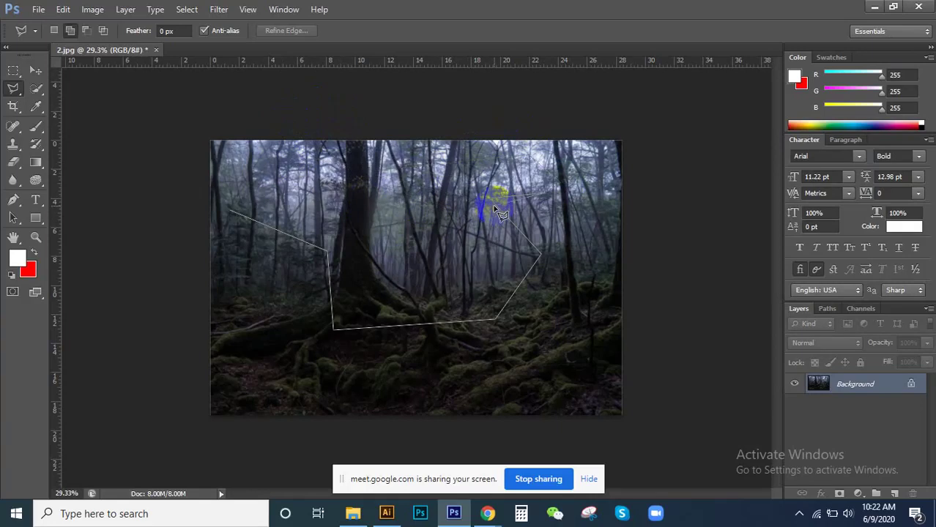
key(BackSpace)
key(BackSpace)
key(BackSpace)
key(BackSpace)
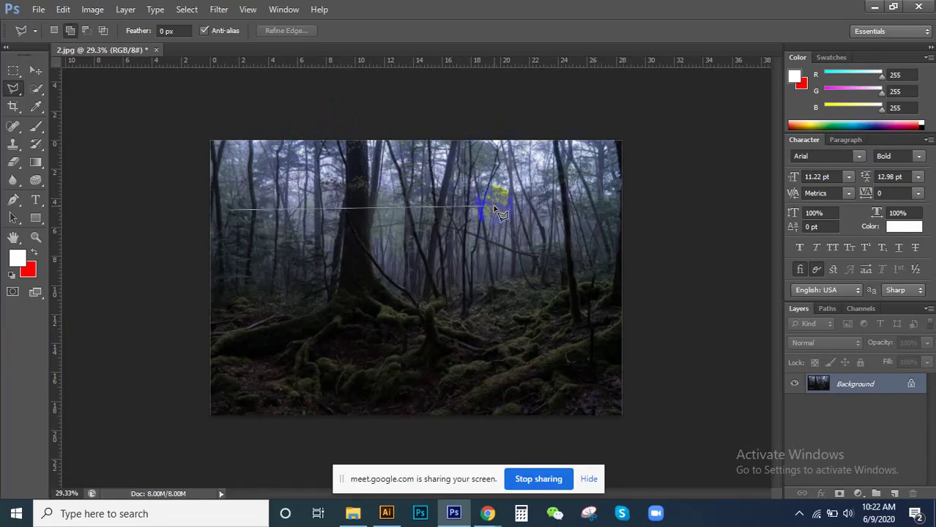
key(BackSpace)
drag(13, 88, 65, 91)
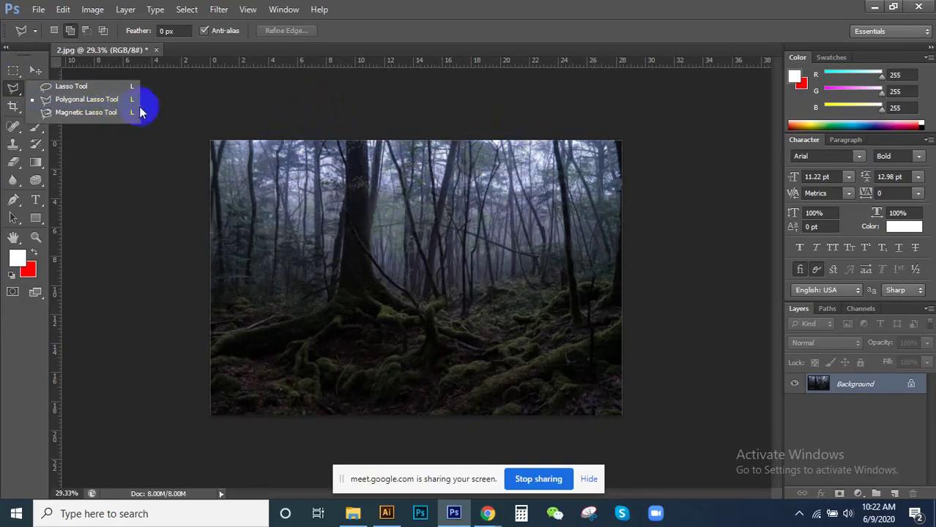
Step: Try the Magnetic Lasso and Quick Selection tools, then return to the Move tool
click(89, 115)
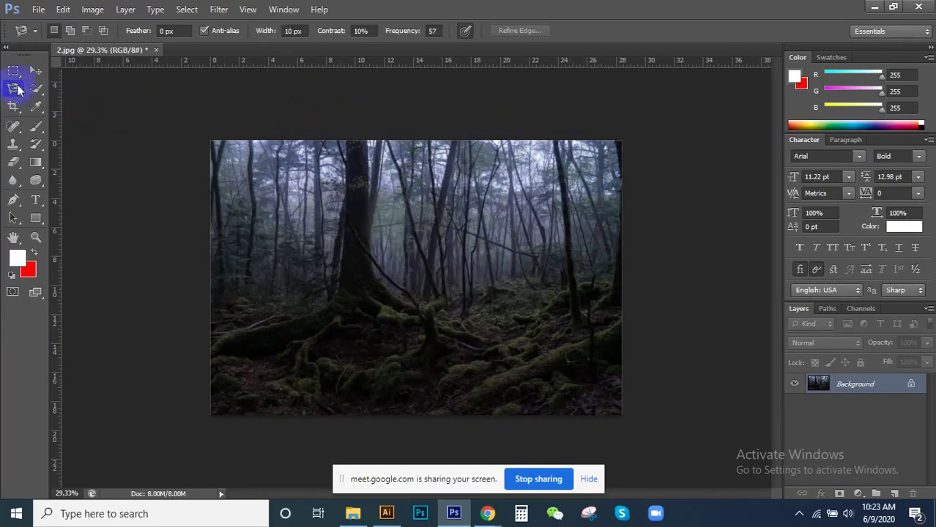
click(34, 90)
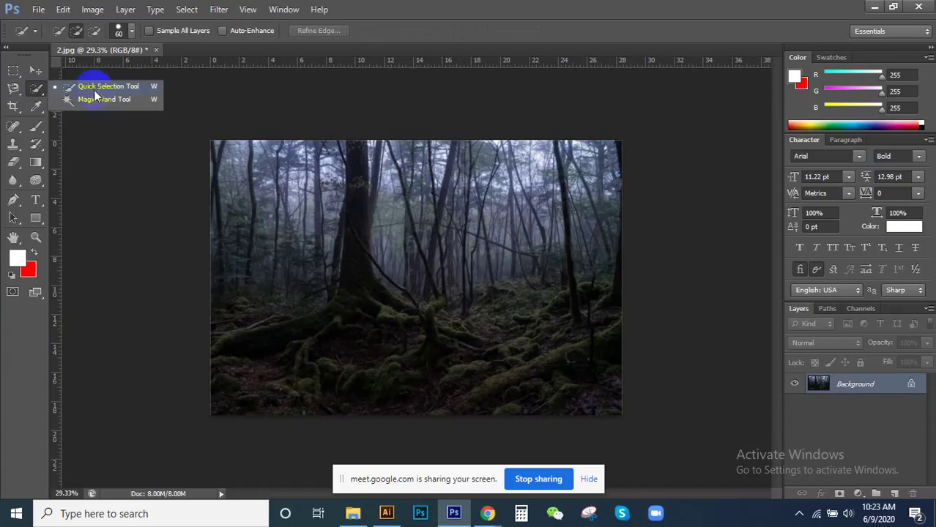
click(82, 85)
click(36, 70)
scroll(390, 235, down, 1)
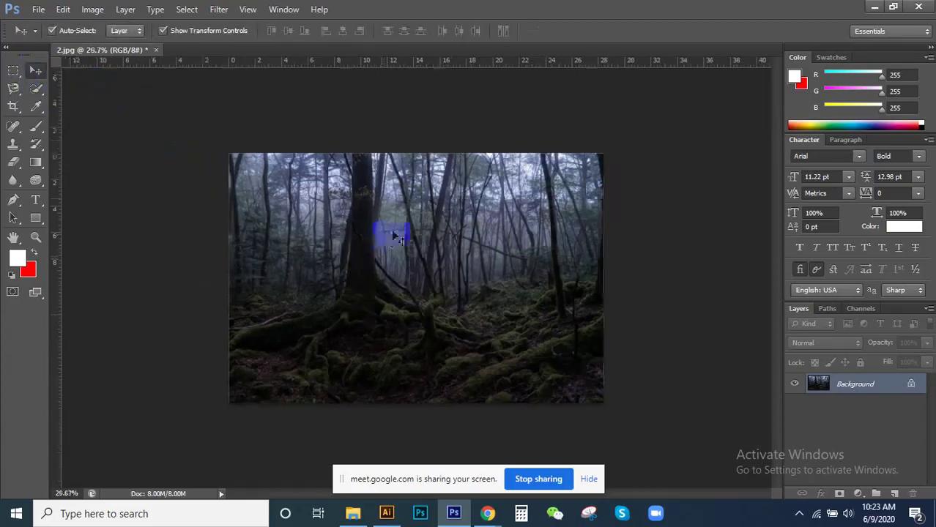
scroll(425, 238, up, 2)
scroll(423, 238, down, 1)
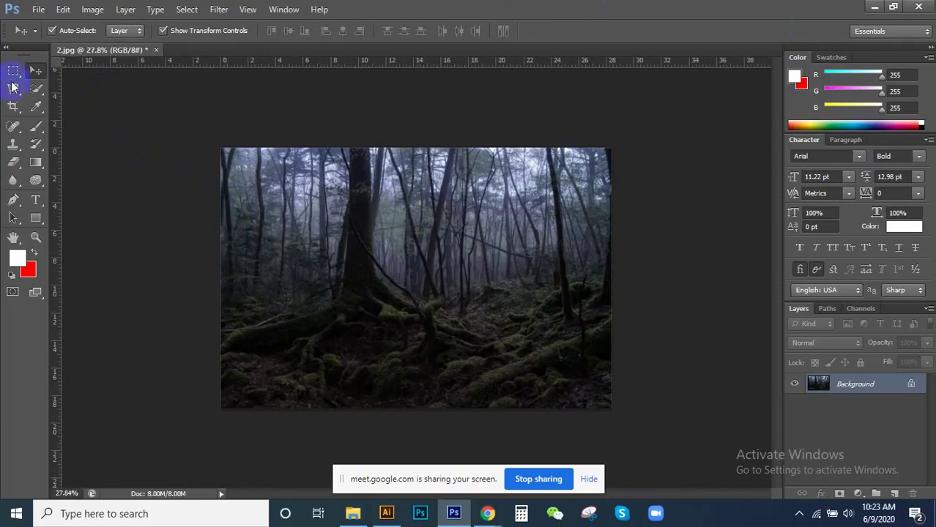
Step: Browse the Window menu's list of panels, then close the menus
click(38, 9)
click(476, 6)
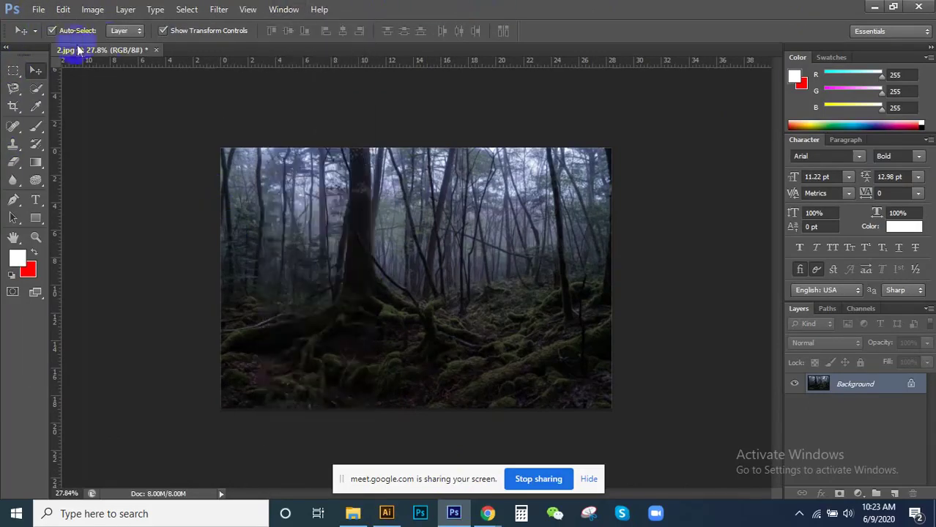
click(284, 9)
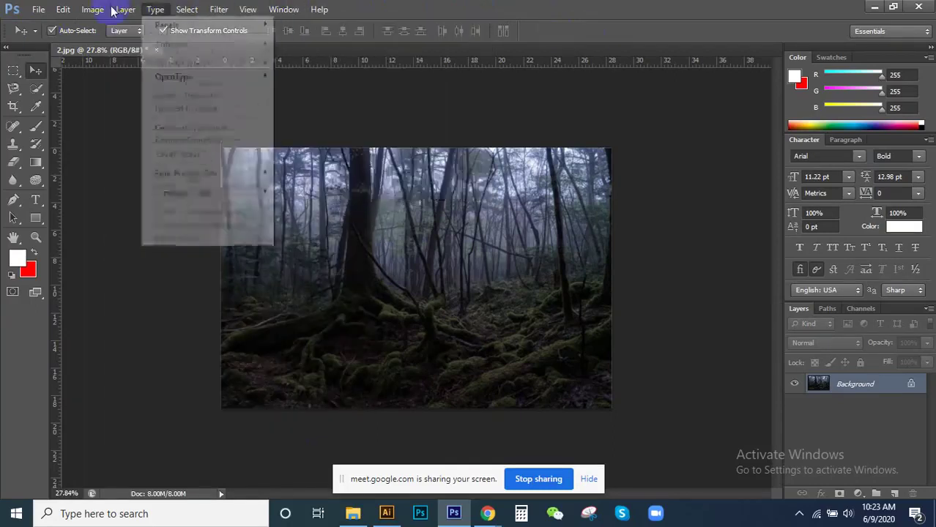
click(33, 67)
Step: Show the Rectangular Marquee variants and keep Rectangular Marquee as the active tool
click(17, 71)
right_click(32, 72)
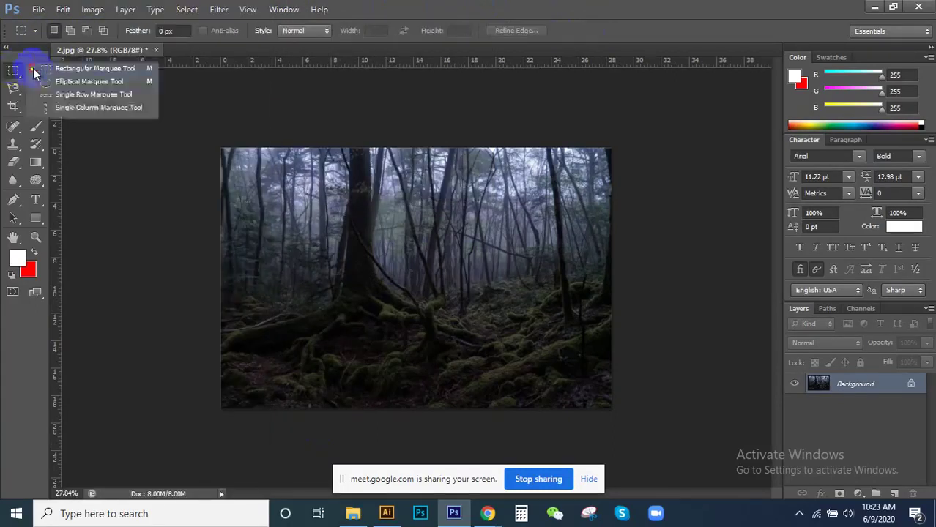
click(33, 72)
click(35, 73)
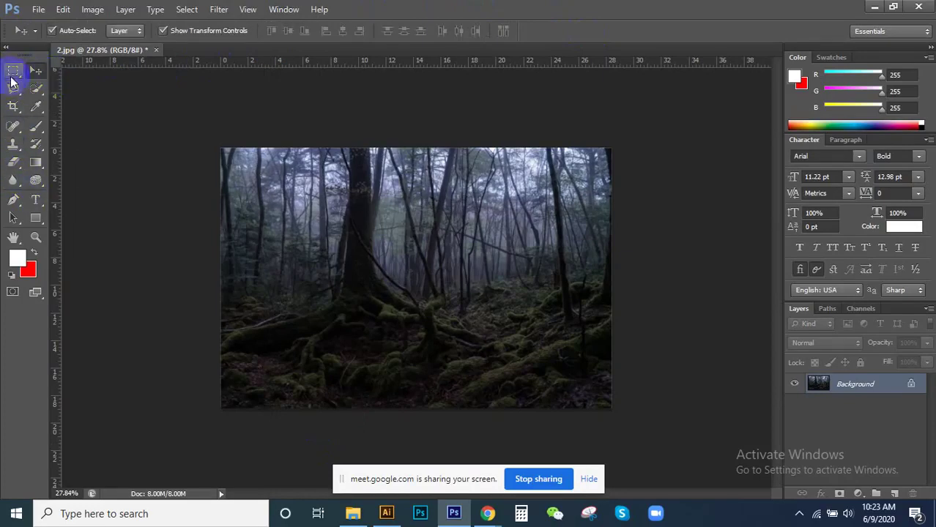
click(11, 79)
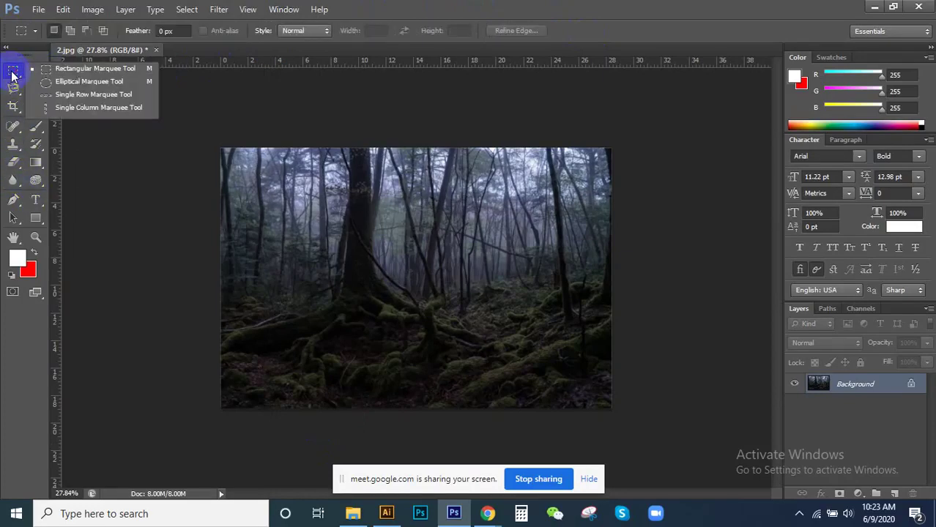
click(13, 75)
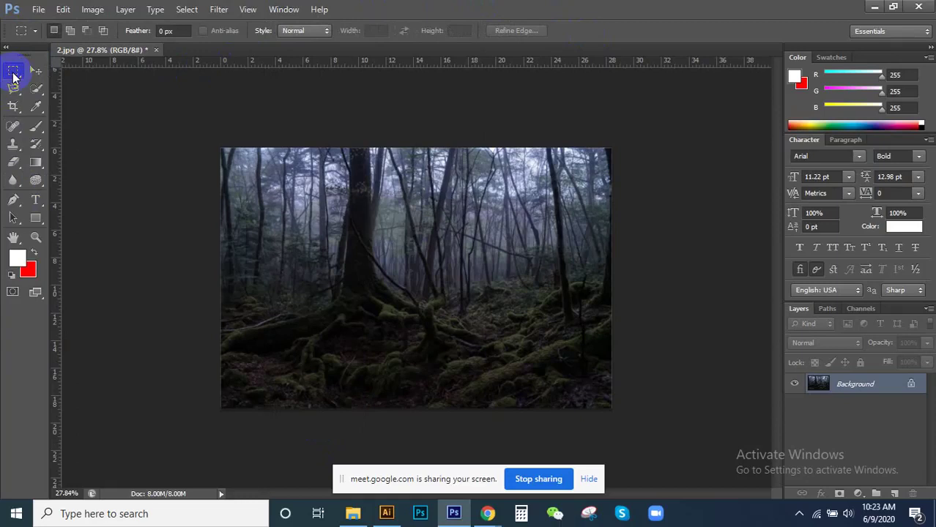
Step: Cycle through the marquee variants, Magnetic Lasso and Quick Selection, ending on the Move tool
click(27, 70)
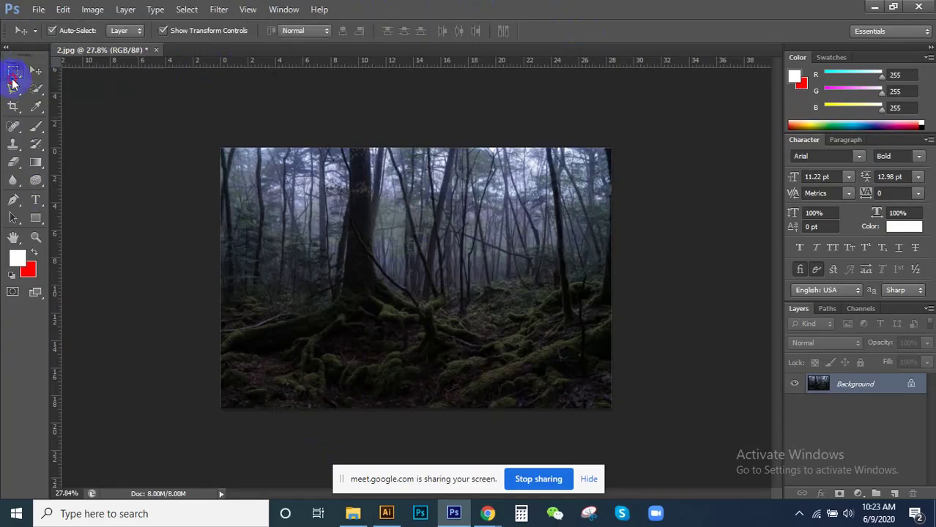
click(13, 73)
click(35, 71)
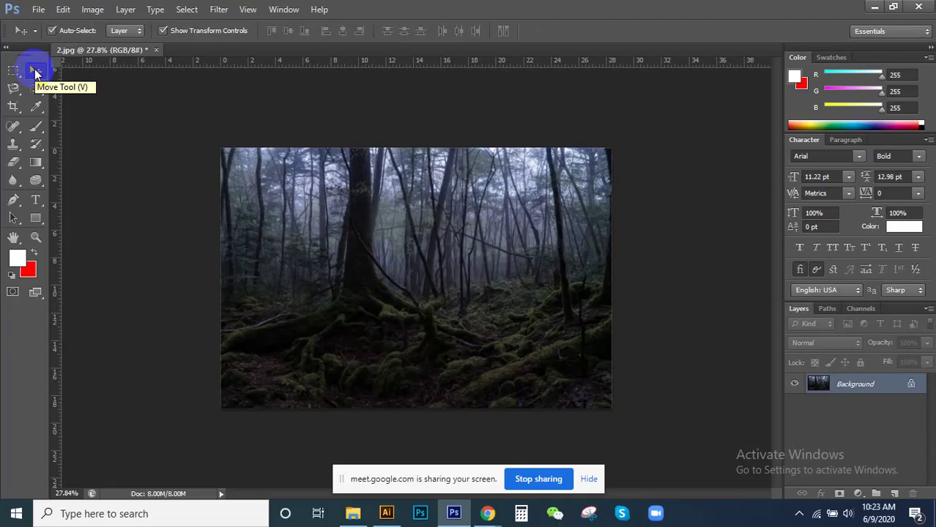
click(13, 71)
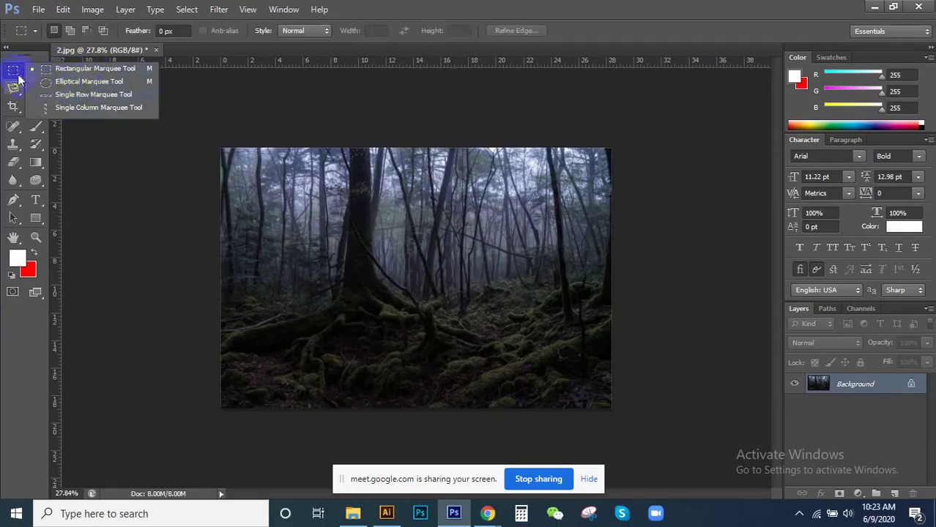
click(15, 89)
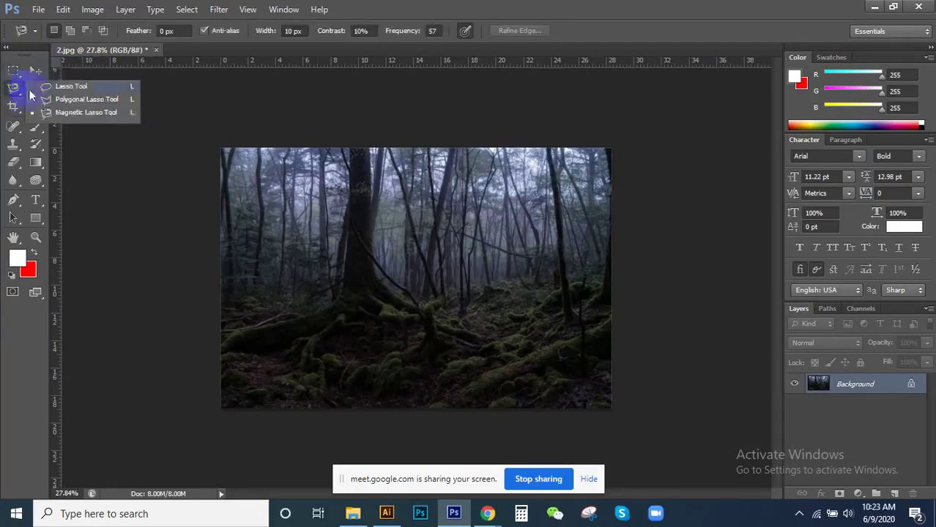
click(37, 90)
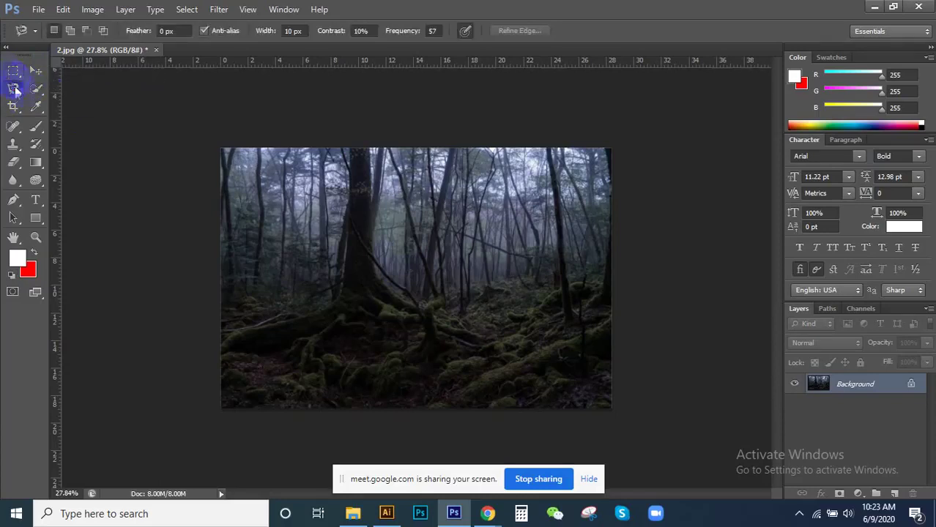
click(39, 90)
click(35, 70)
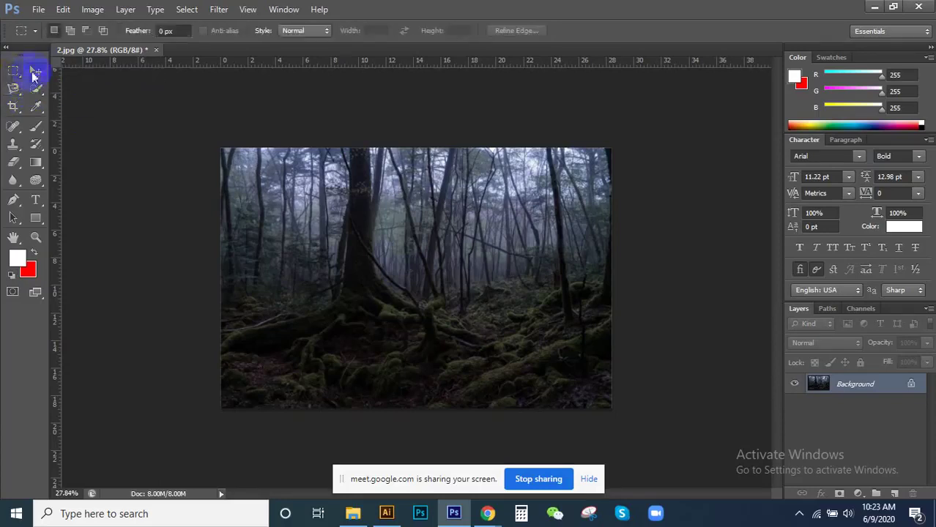
Step: Switch between Illustrator and Photoshop several times, ending on Illustrator
click(387, 515)
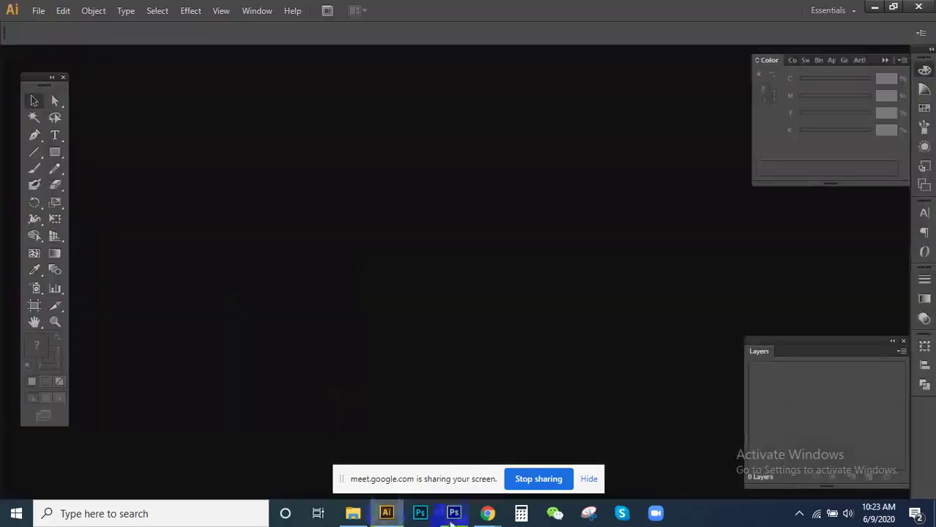
click(454, 514)
mouse_move(487, 514)
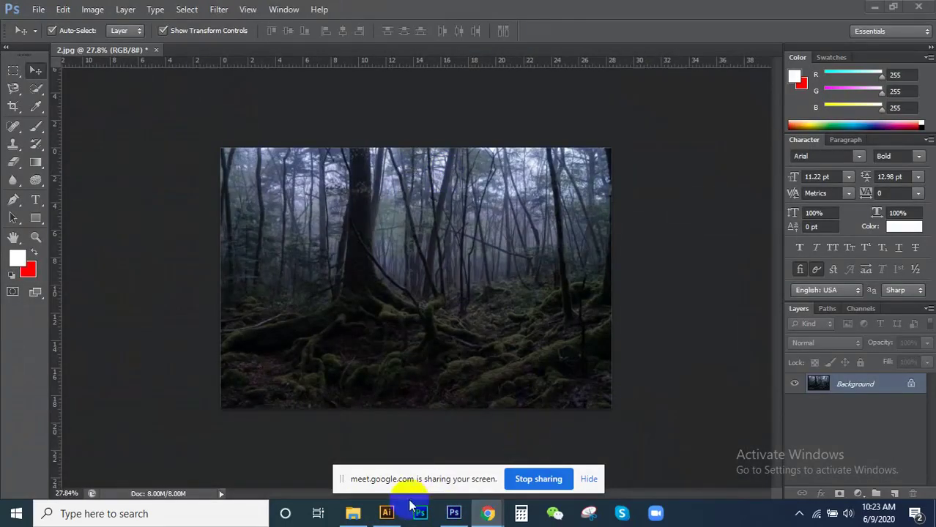
click(387, 514)
click(454, 512)
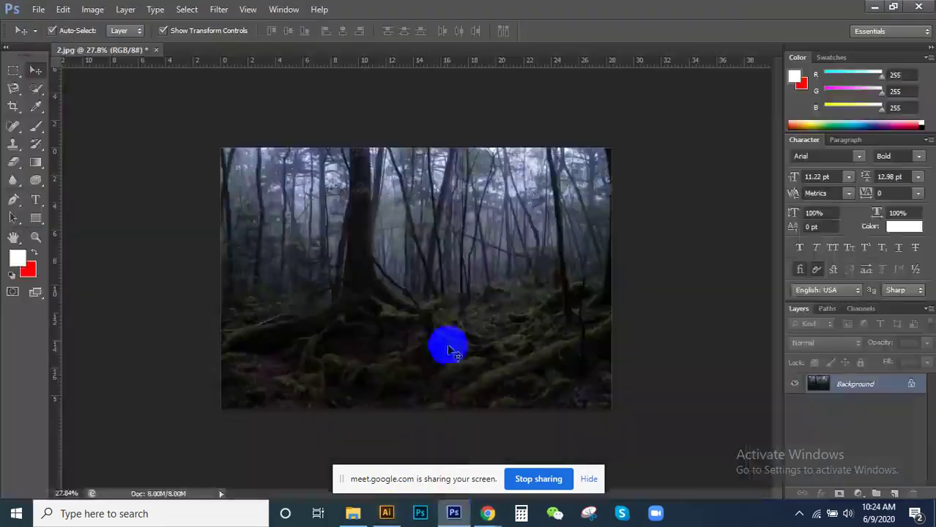
click(386, 515)
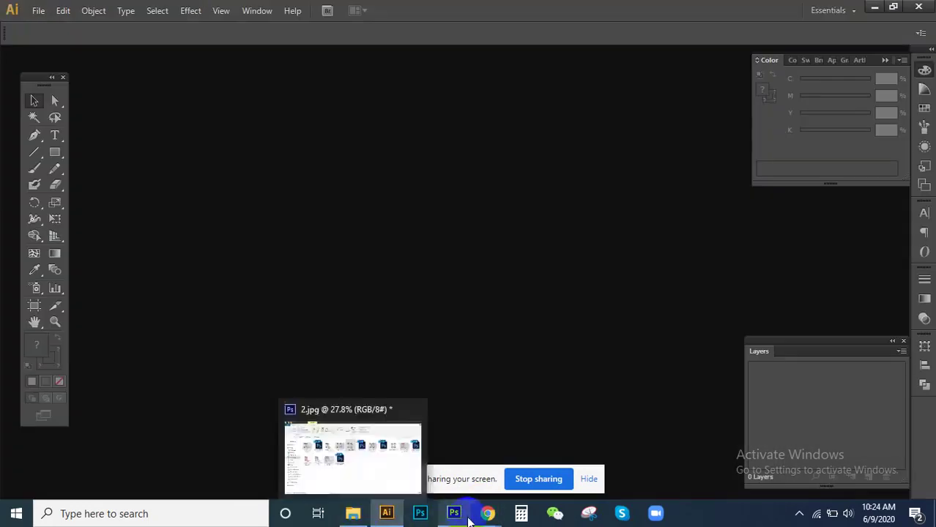
Step: Bring the Google Meet window in Chrome to the front
click(521, 457)
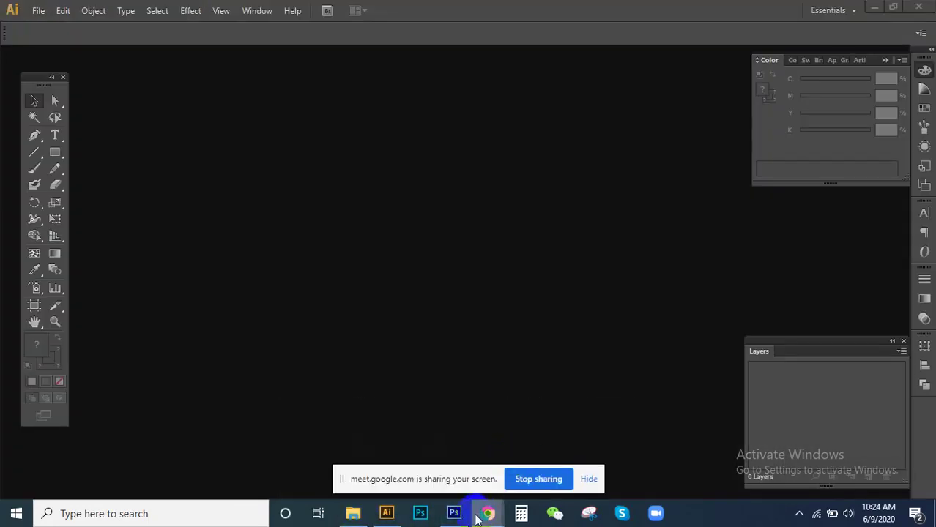
click(488, 514)
click(455, 458)
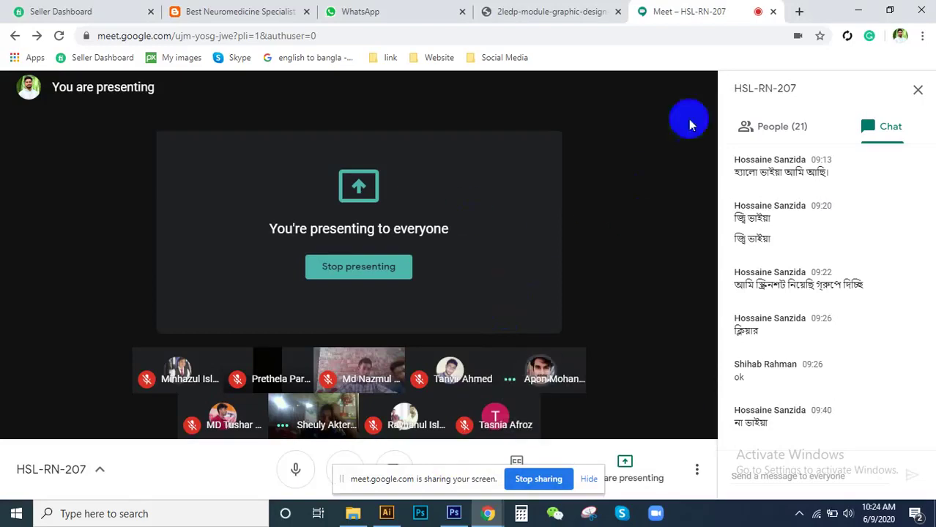
Step: Stop the screen share, close the chat panel, pin your own tile and switch the camera off
click(359, 271)
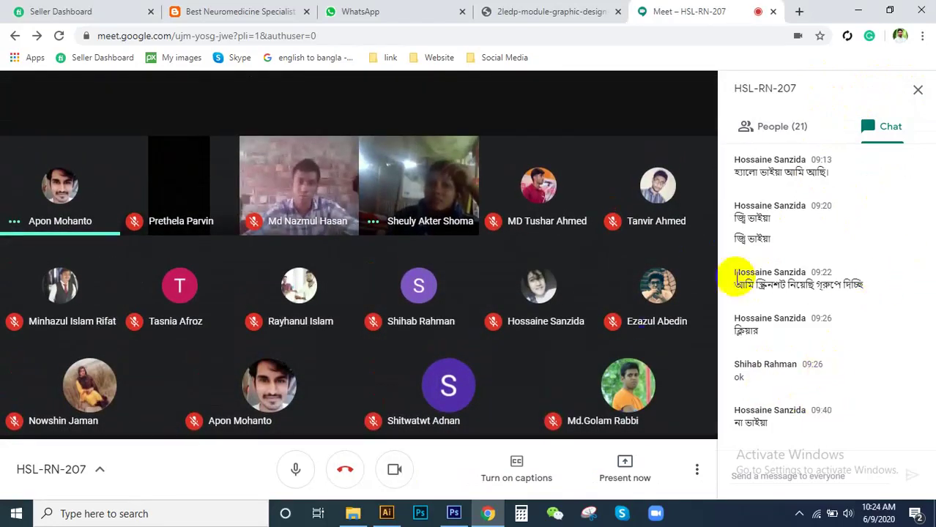
click(918, 92)
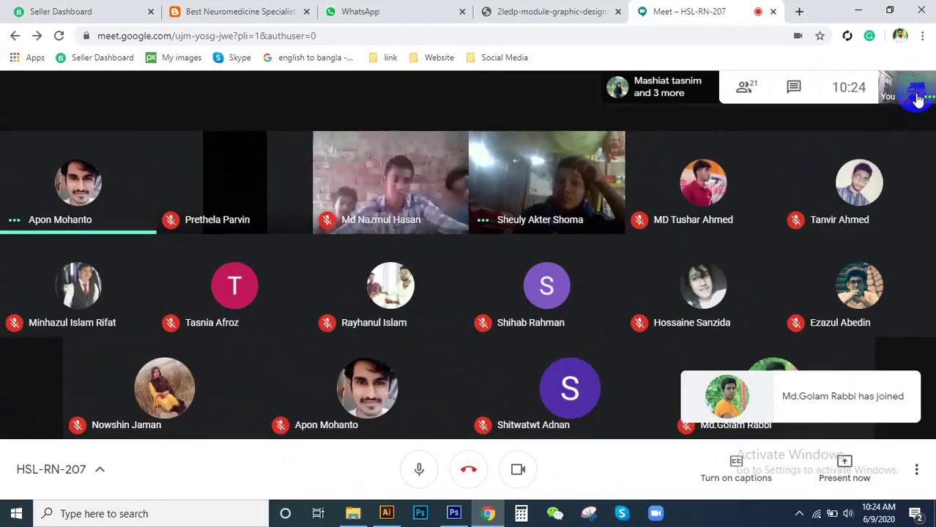
click(919, 99)
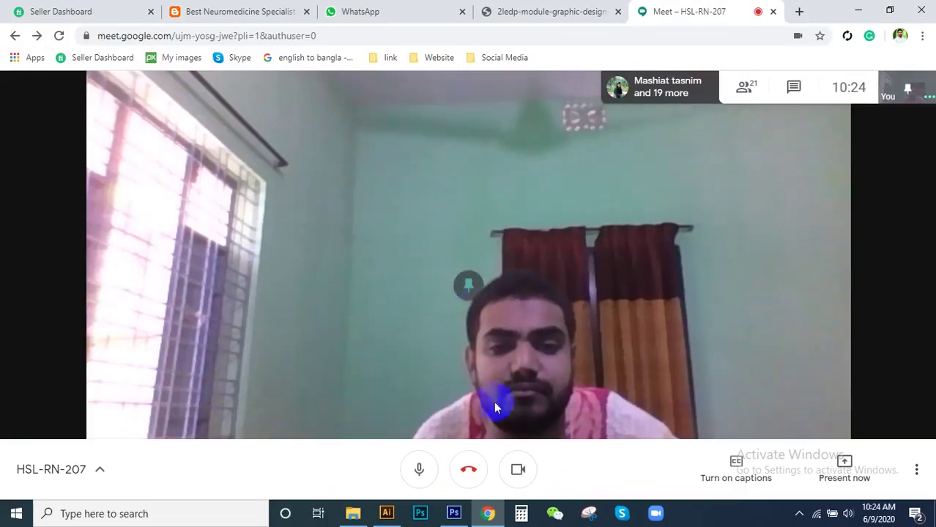
click(512, 466)
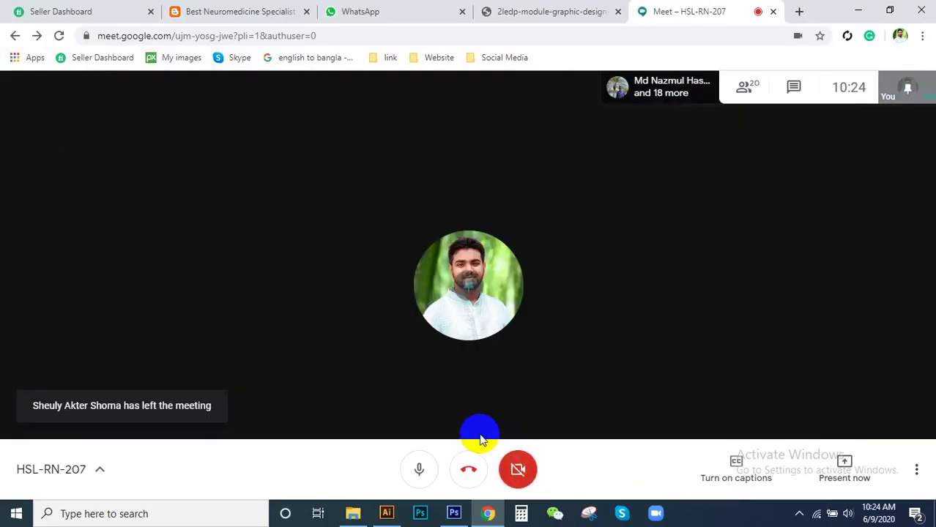